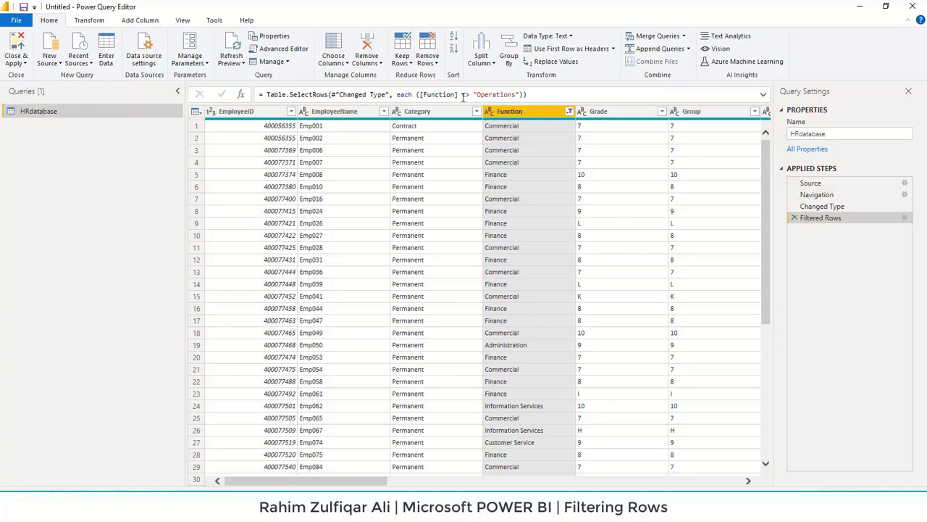
- Exclude First Choice from the Function column's filter, in addition to Operations
{"action": "left_click", "coordinate": [570, 111]}
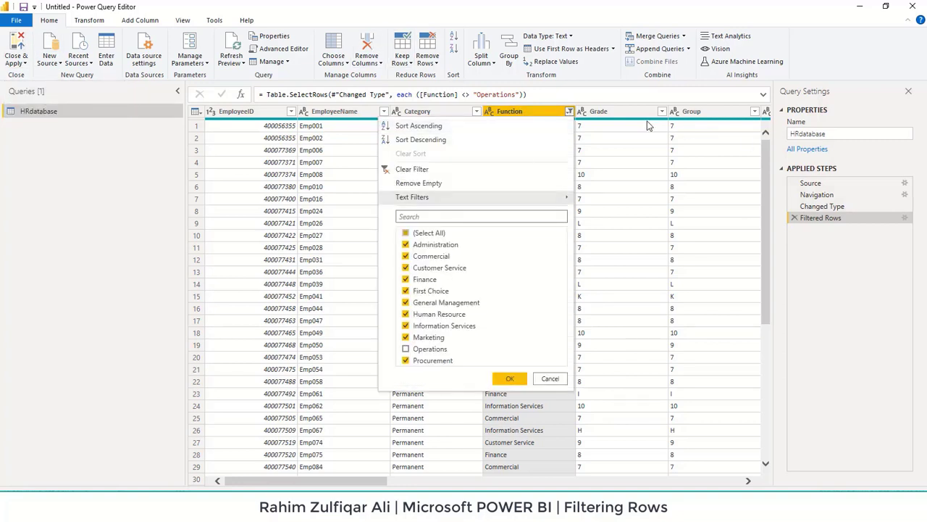
{"action": "left_click", "coordinate": [407, 292]}
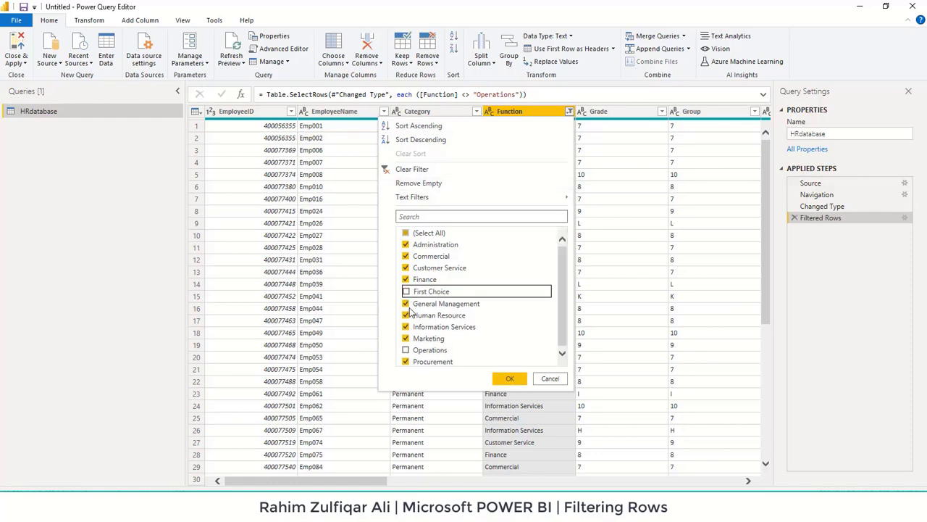
{"action": "left_click", "coordinate": [505, 379]}
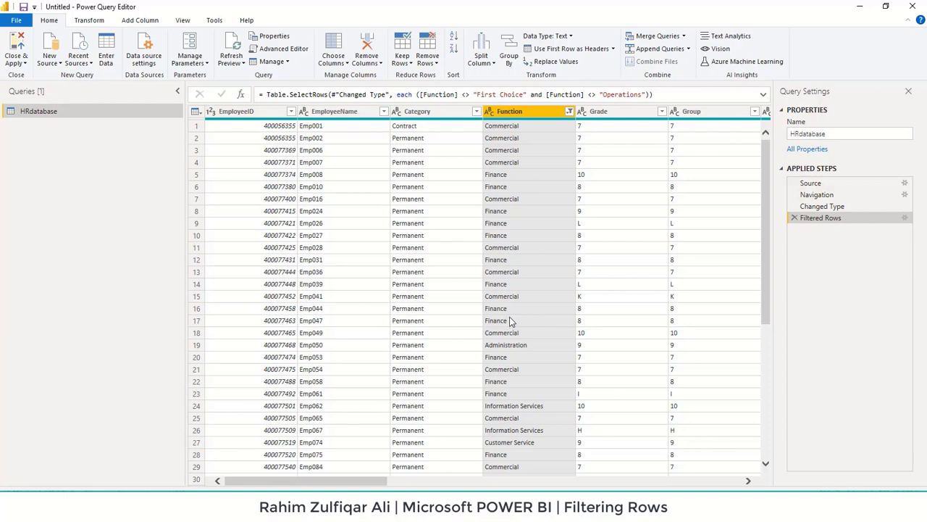
{"action": "left_click", "coordinate": [570, 112]}
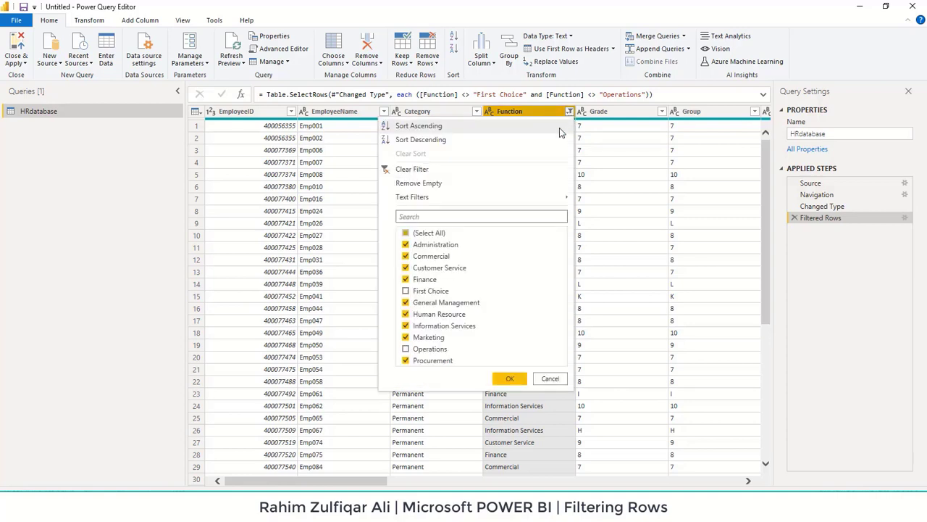
{"action": "left_click", "coordinate": [406, 291]}
{"action": "left_click", "coordinate": [549, 378]}
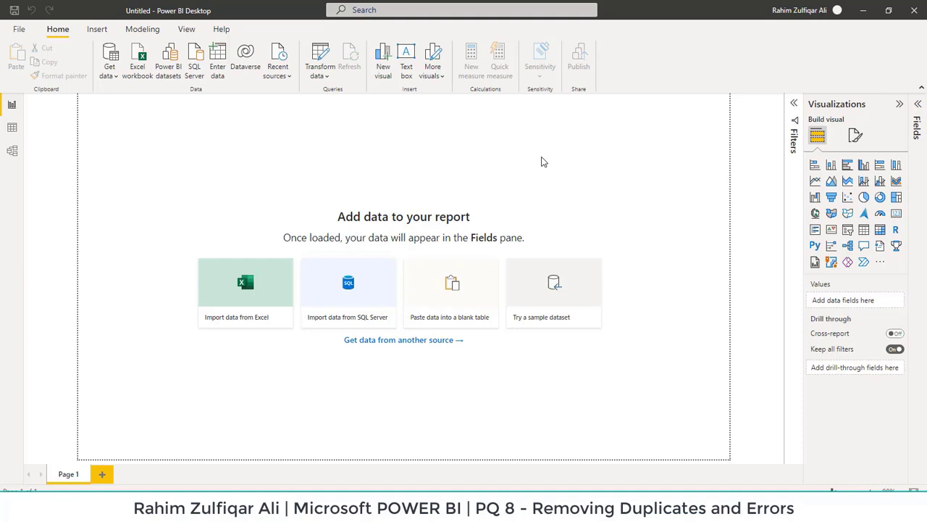
- Import Table1 from the Excel workbook Removing Duplicates and Errors.xlsx and open it for transformation in the Power Query Editor
{"action": "left_click", "coordinate": [109, 69]}
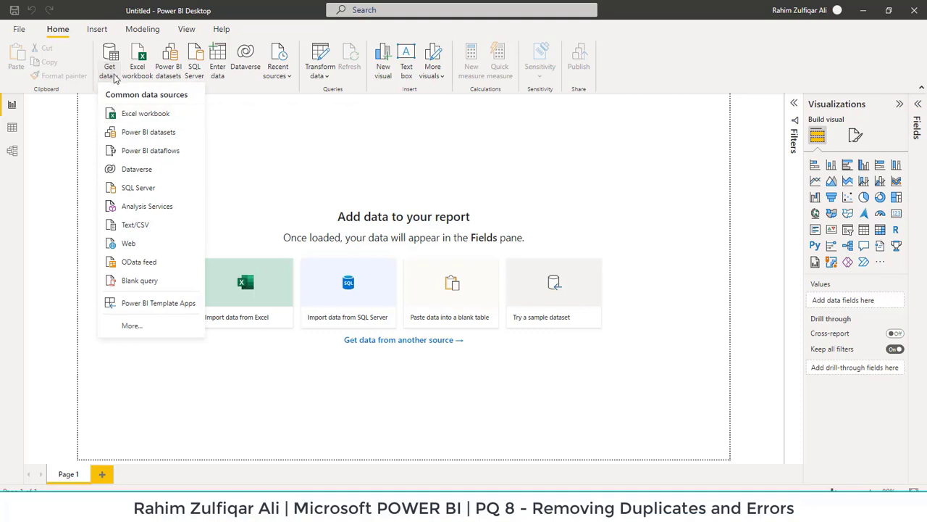
{"action": "left_click", "coordinate": [122, 114]}
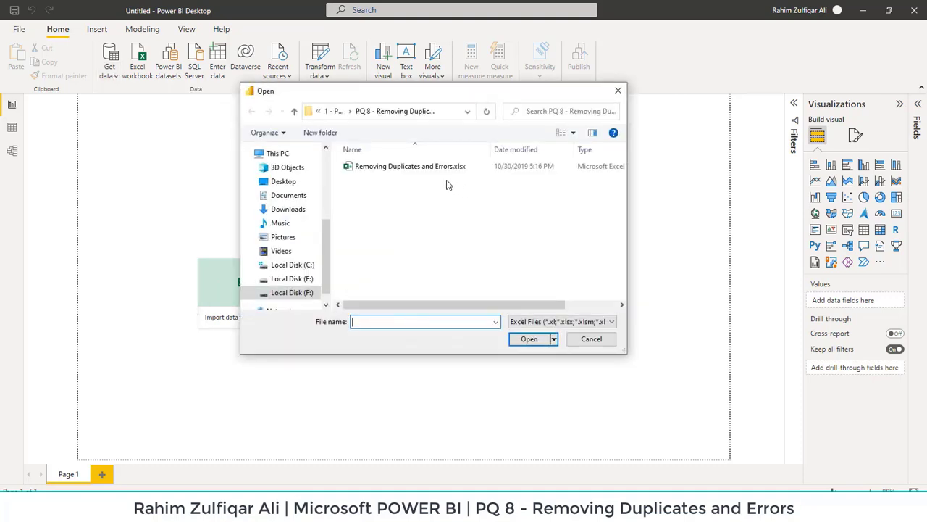
{"action": "left_click", "coordinate": [398, 167]}
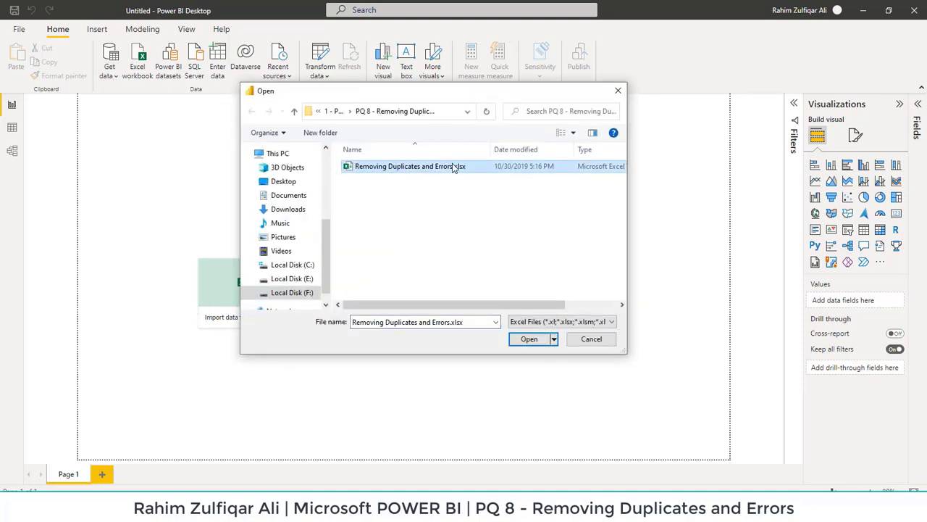
{"action": "left_click", "coordinate": [528, 339]}
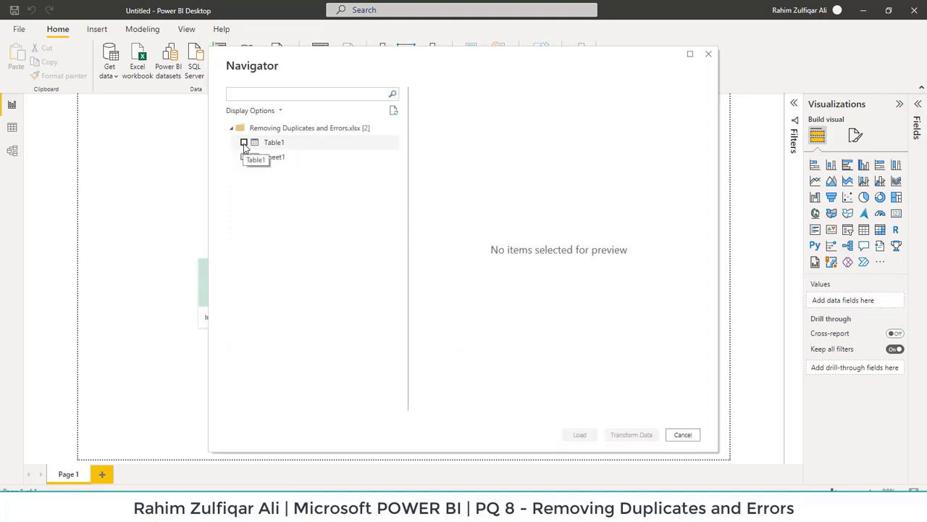
{"action": "left_click", "coordinate": [244, 143]}
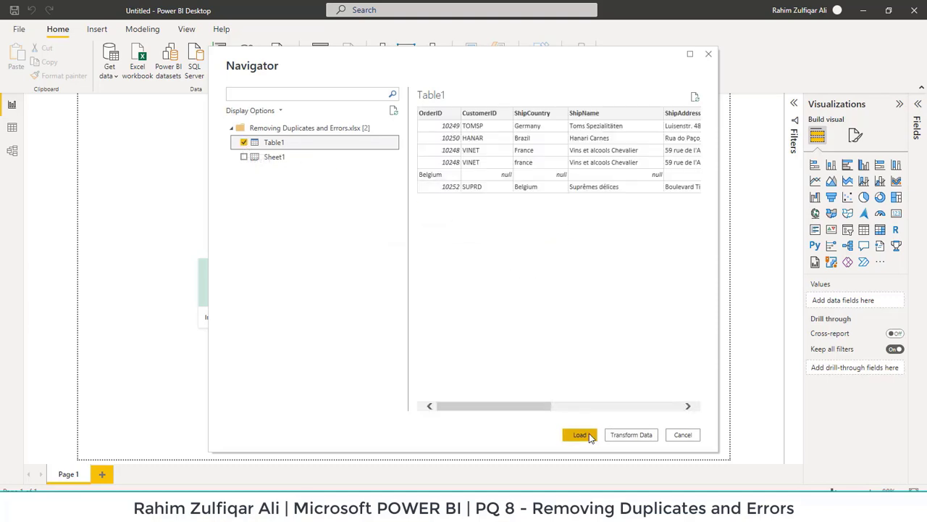
{"action": "left_click", "coordinate": [632, 435]}
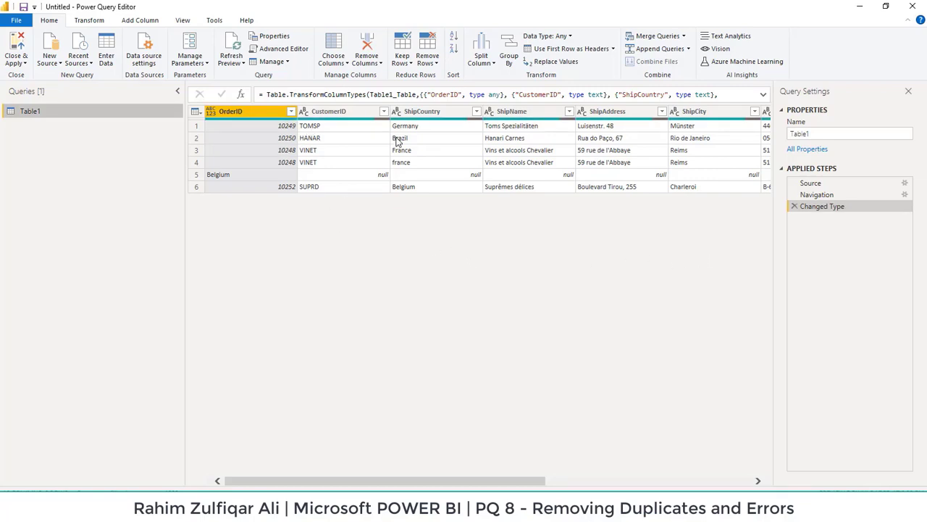
- Filter the OrderID column to exclude the value Belgium
{"action": "left_click_drag", "start_coordinate": [419, 482], "coordinate": [386, 469]}
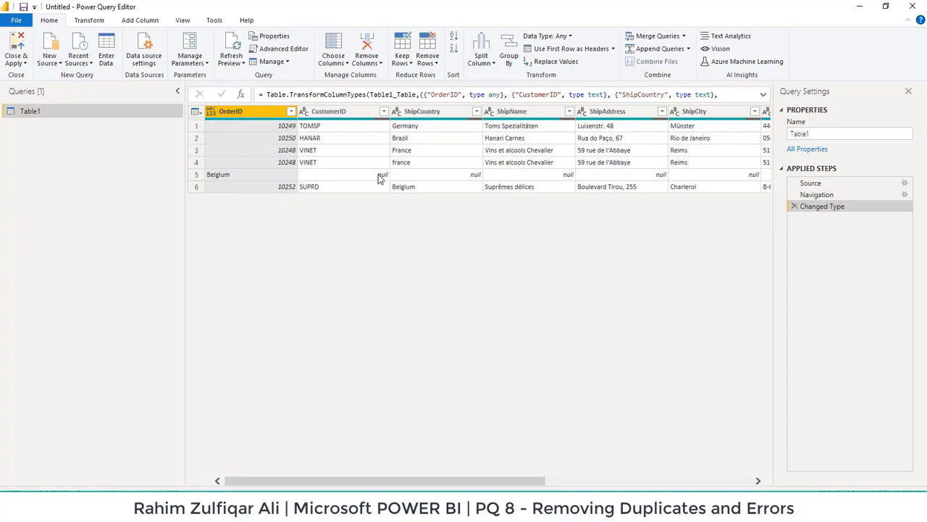
{"action": "mouse_move", "coordinate": [476, 480]}
{"action": "left_mouse_down"}
{"action": "mouse_move", "coordinate": [683, 480]}
{"action": "mouse_move", "coordinate": [478, 480]}
{"action": "left_mouse_up"}
{"action": "left_click", "coordinate": [291, 111]}
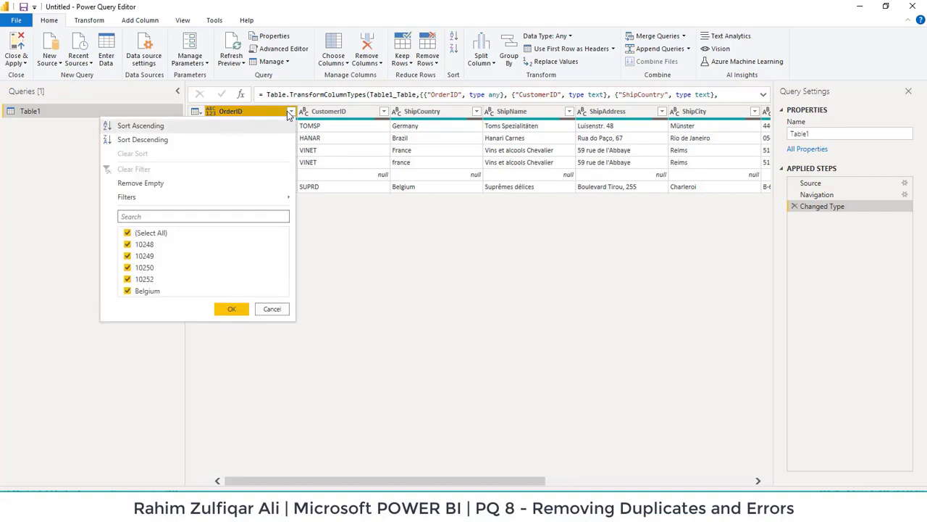
{"action": "left_click", "coordinate": [128, 290]}
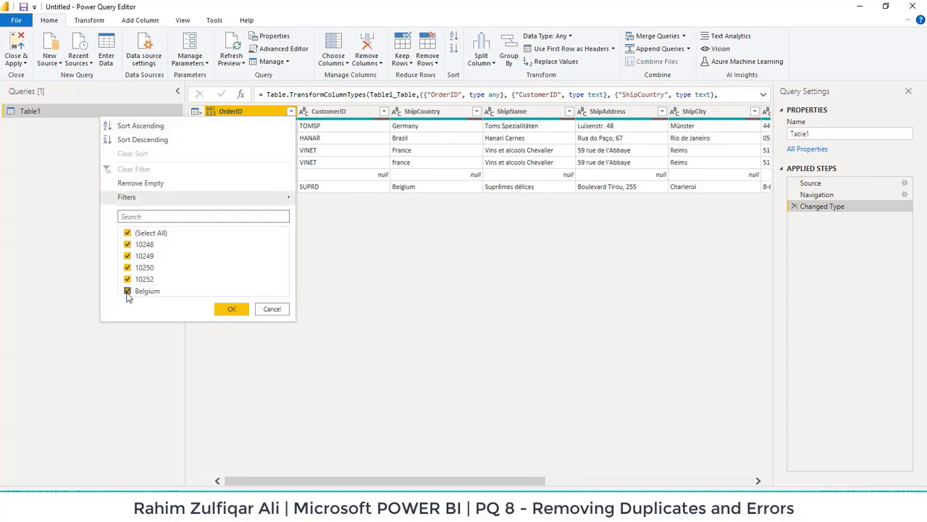
{"action": "left_click", "coordinate": [232, 308]}
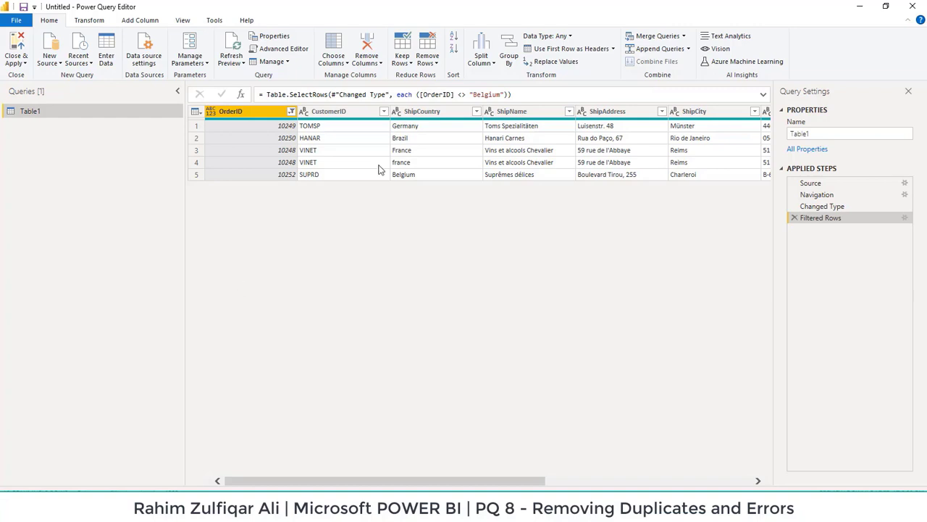
{"action": "left_click", "coordinate": [290, 111]}
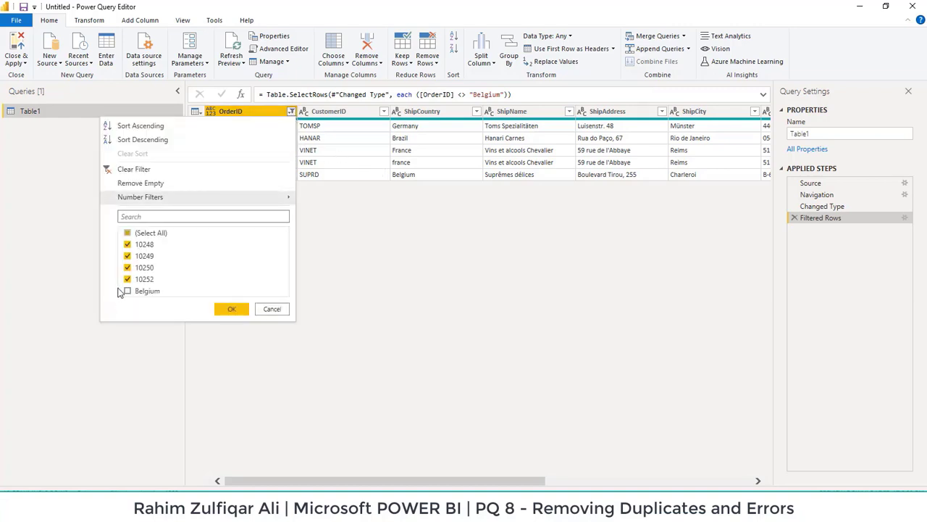
{"action": "left_click", "coordinate": [128, 291]}
{"action": "left_click", "coordinate": [271, 309]}
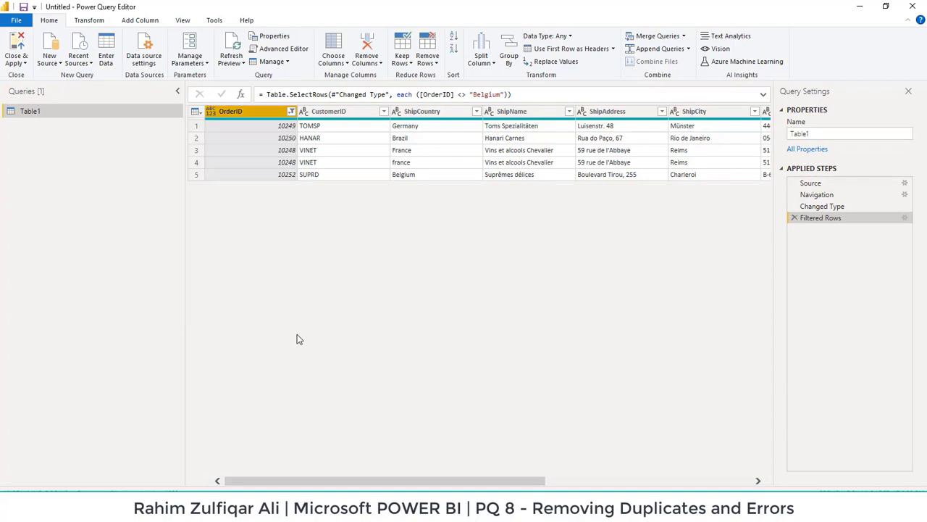
{"action": "left_click", "coordinate": [291, 154]}
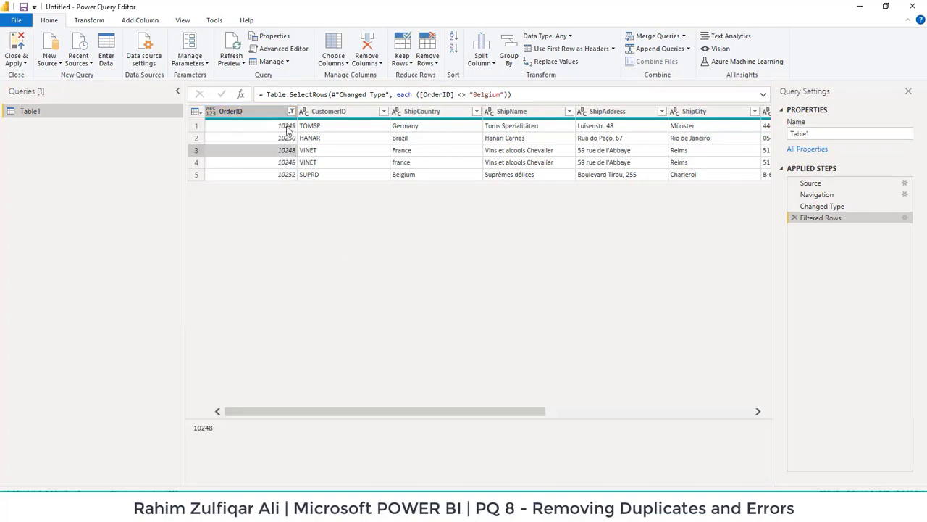
- Reselect all values in the OrderID filter and inspect the OrderID and CustomerID cells of the Belgium row
{"action": "left_click", "coordinate": [291, 112]}
{"action": "left_click", "coordinate": [128, 234]}
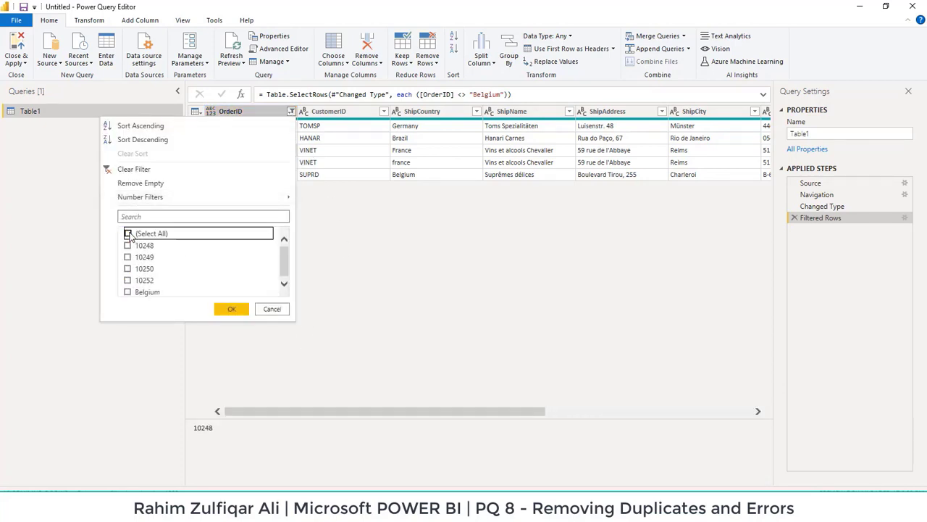
{"action": "left_click", "coordinate": [218, 310]}
{"action": "left_click", "coordinate": [279, 174]}
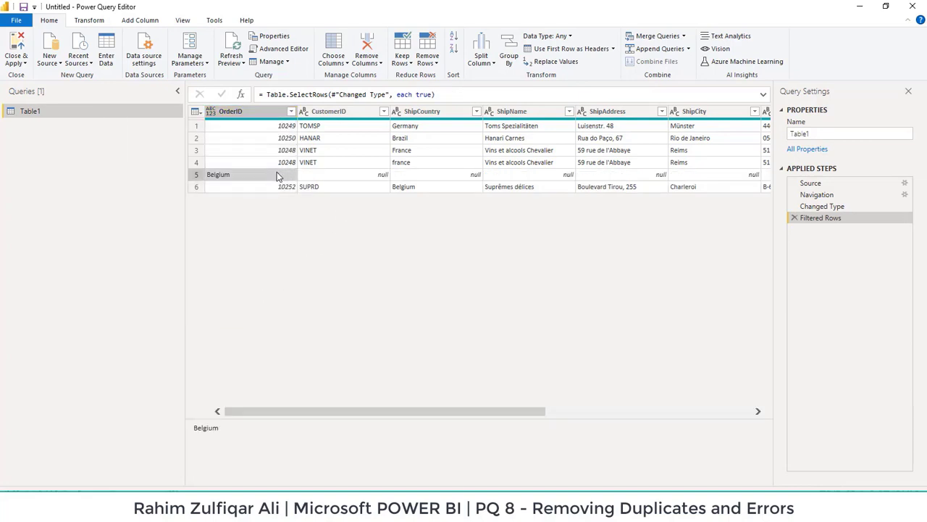
{"action": "left_click", "coordinate": [314, 177]}
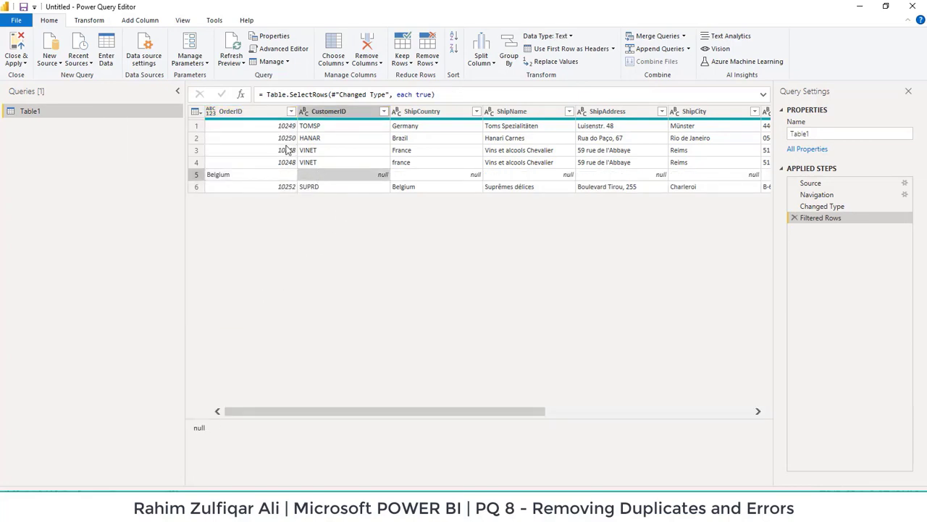
- Change the OrderID column's data type to Whole Number and view the details of the error cell in row 5
{"action": "left_click", "coordinate": [252, 112]}
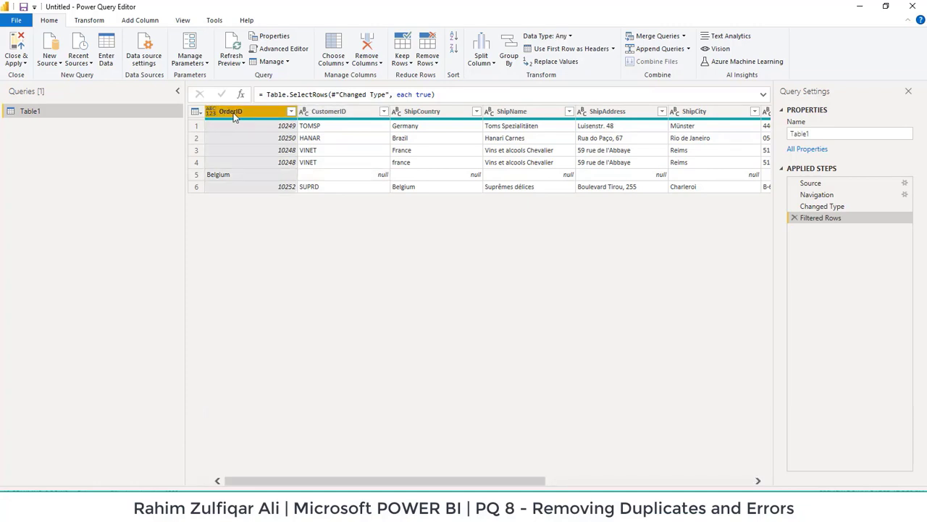
{"action": "left_click", "coordinate": [211, 113]}
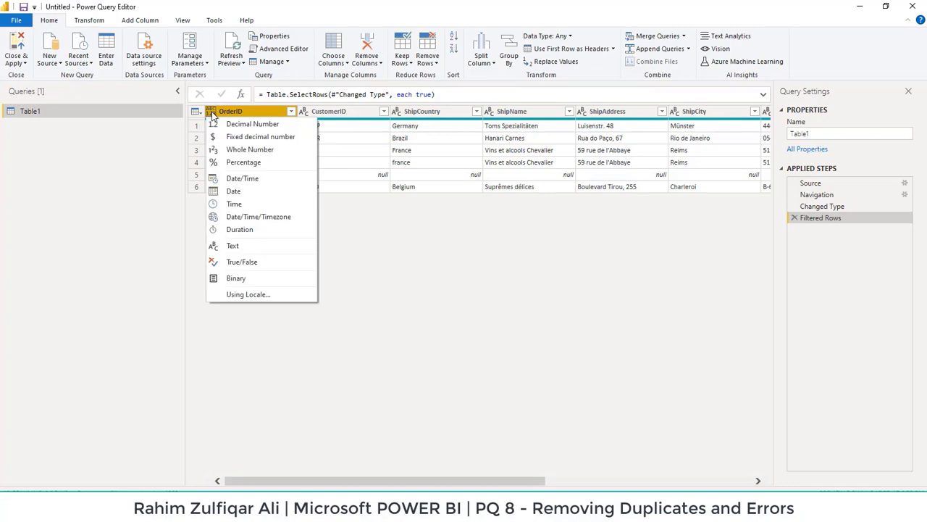
{"action": "left_click", "coordinate": [250, 149]}
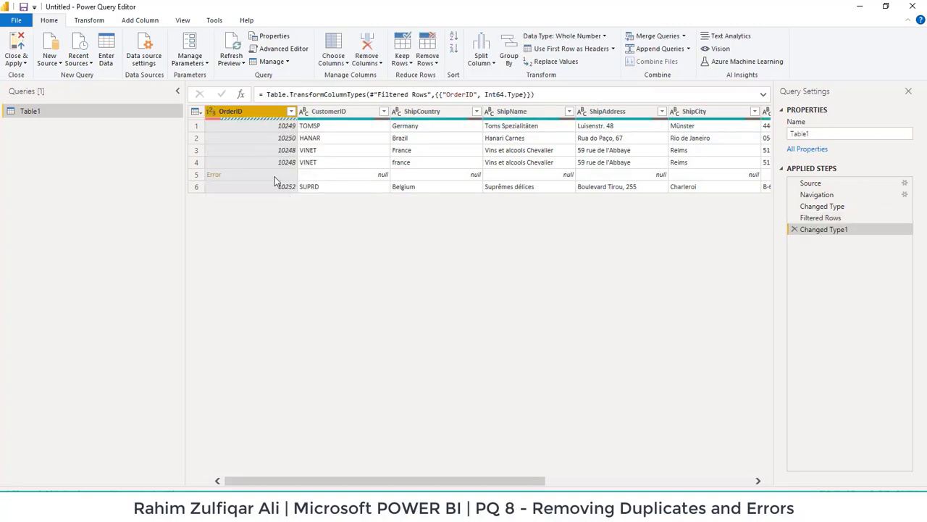
{"action": "left_click", "coordinate": [234, 173]}
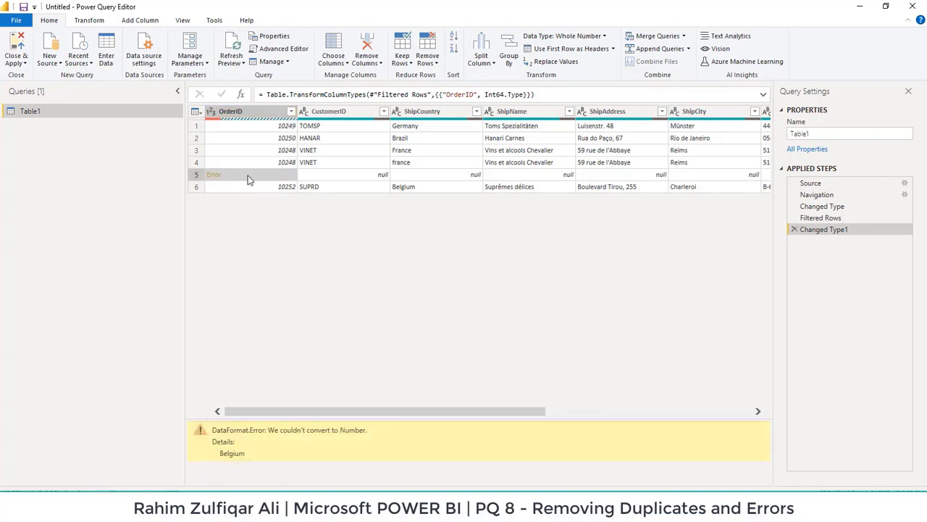
- Check the OrderID column's filter list without changing it, and remove the rows with errors in that column
{"action": "left_click", "coordinate": [291, 112]}
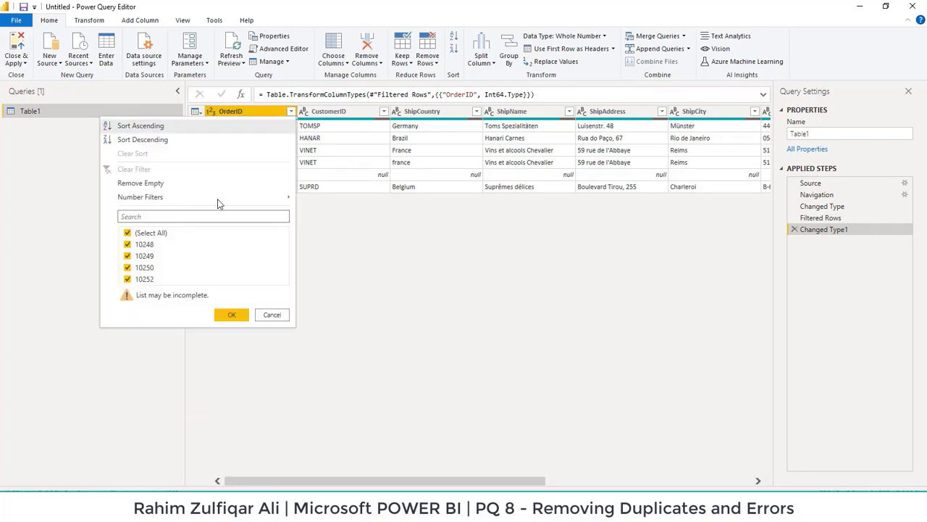
{"action": "left_click", "coordinate": [270, 315]}
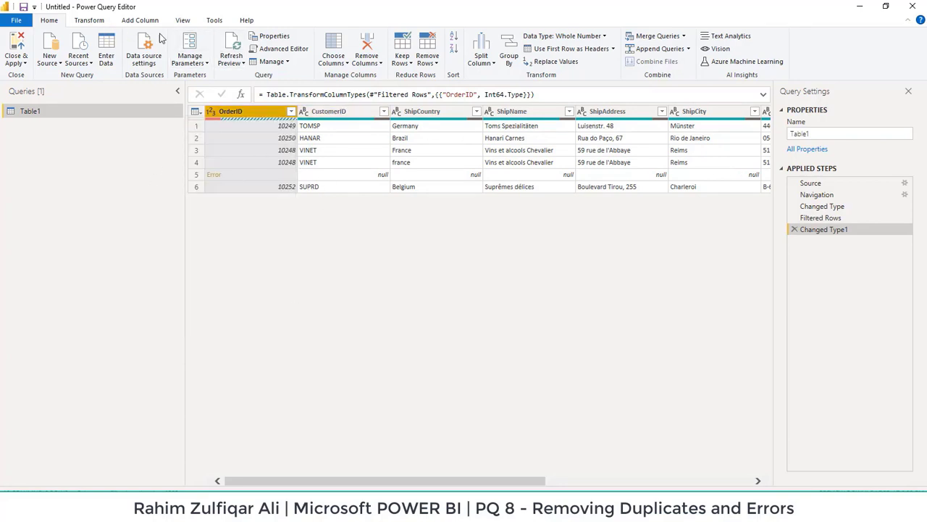
{"action": "left_click", "coordinate": [434, 64]}
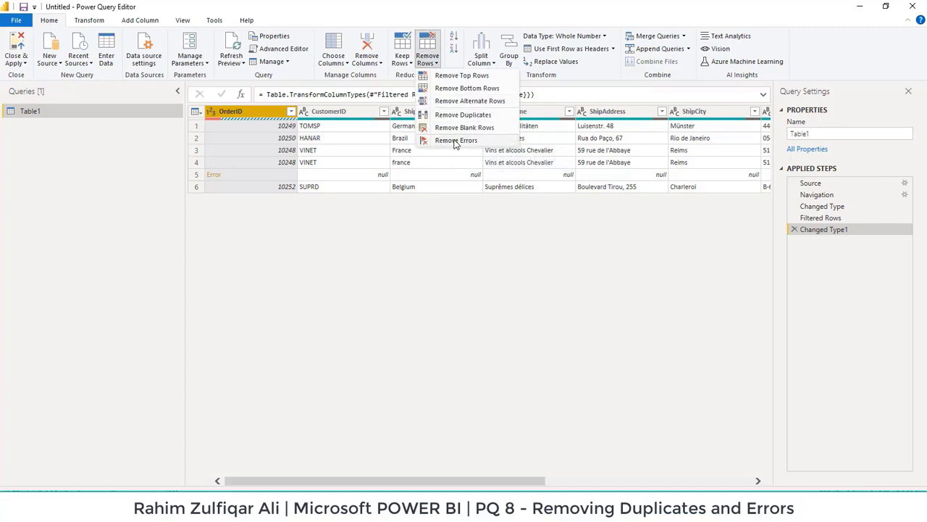
{"action": "left_click", "coordinate": [455, 140]}
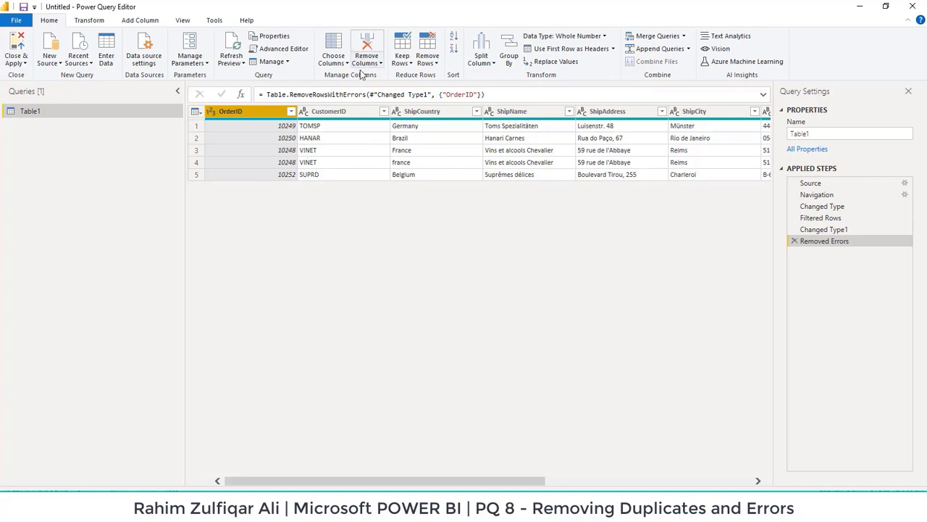
- Remove duplicate rows based on the OrderID and ShipCountry columns together, and inspect the lowercase france cell in ShipCountry
{"action": "left_click", "coordinate": [424, 66]}
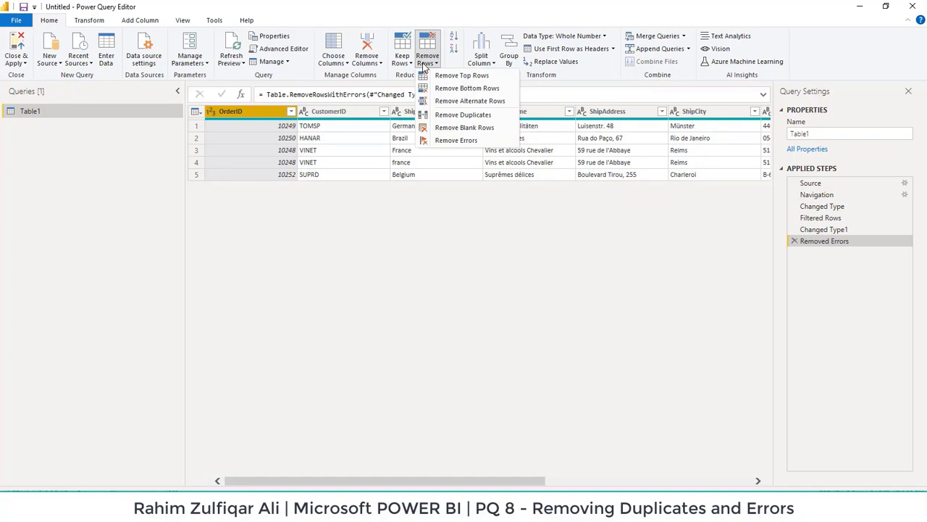
{"action": "left_click", "coordinate": [459, 115]}
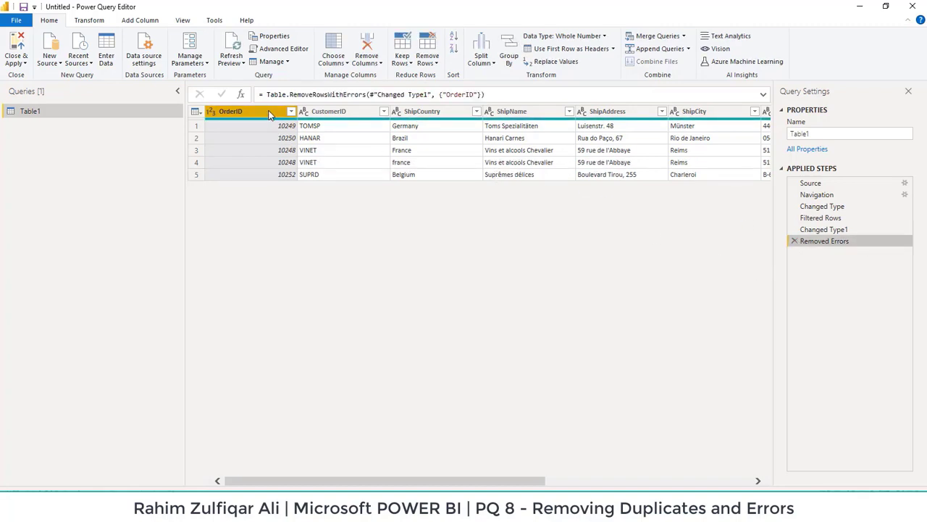
{"action": "left_click", "coordinate": [444, 114]}
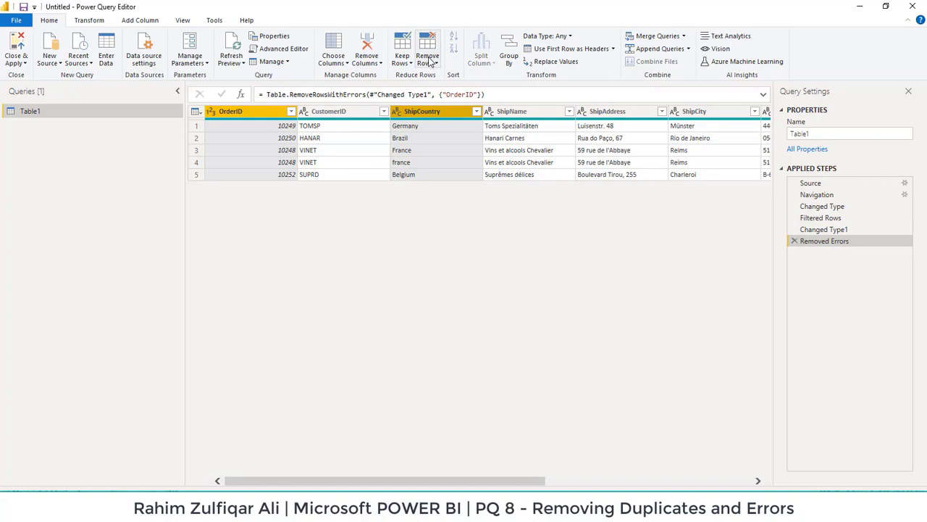
{"action": "left_click", "coordinate": [431, 62]}
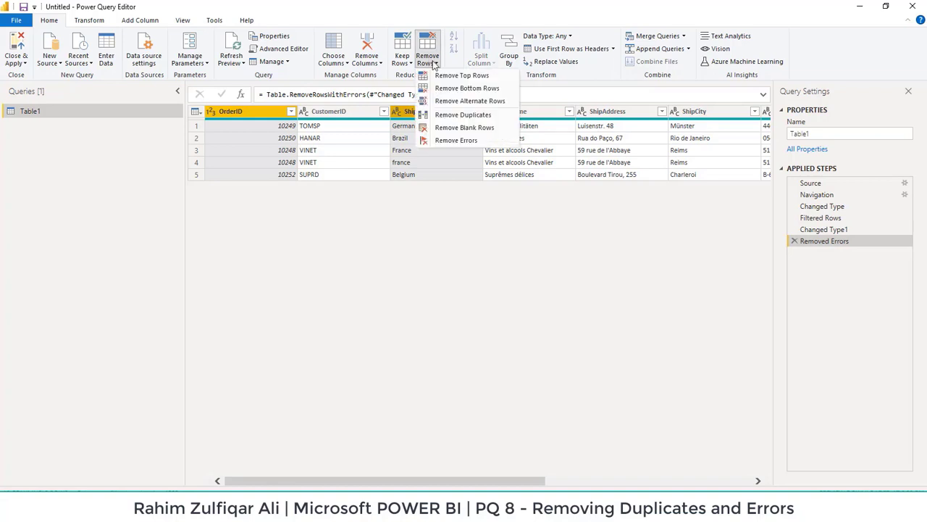
{"action": "left_click", "coordinate": [449, 116]}
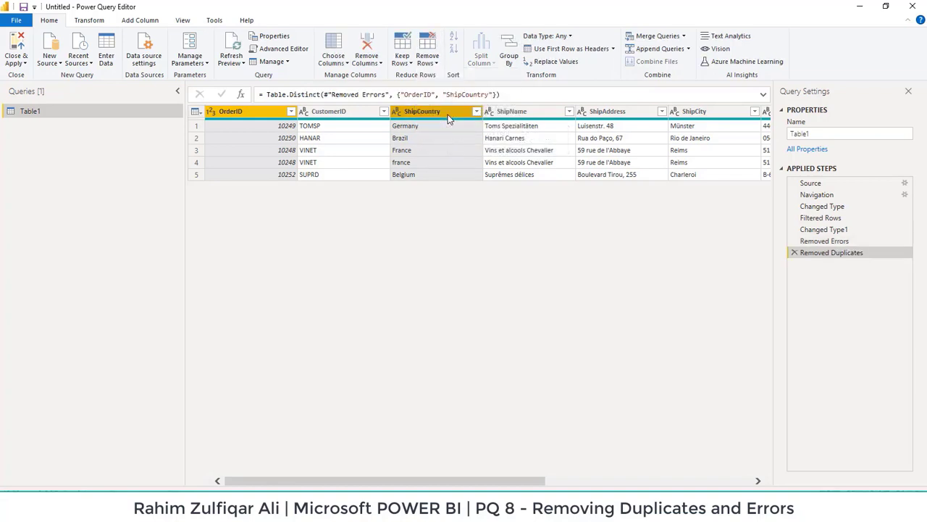
{"action": "left_click", "coordinate": [403, 164]}
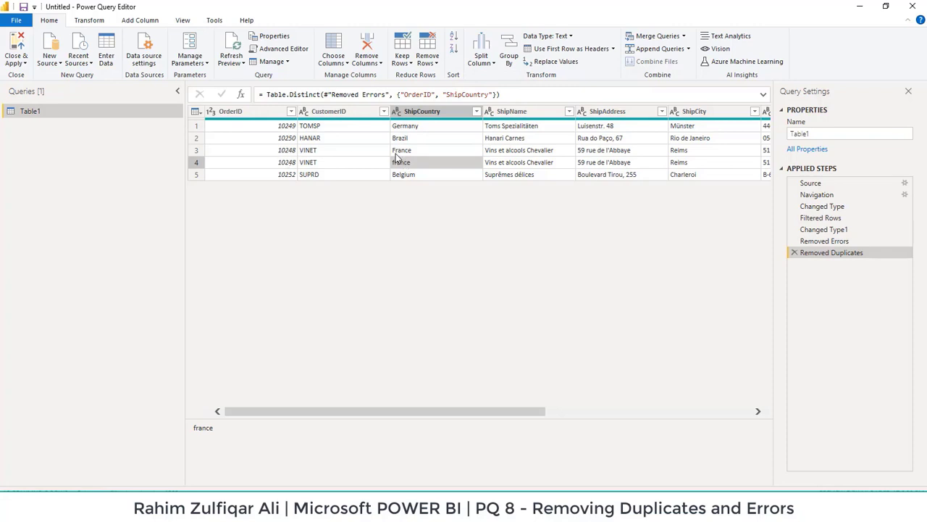
- Compare the France and france cells in ShipCountry and check the OrderID of the row with the capitalised spelling
{"action": "left_click", "coordinate": [395, 152]}
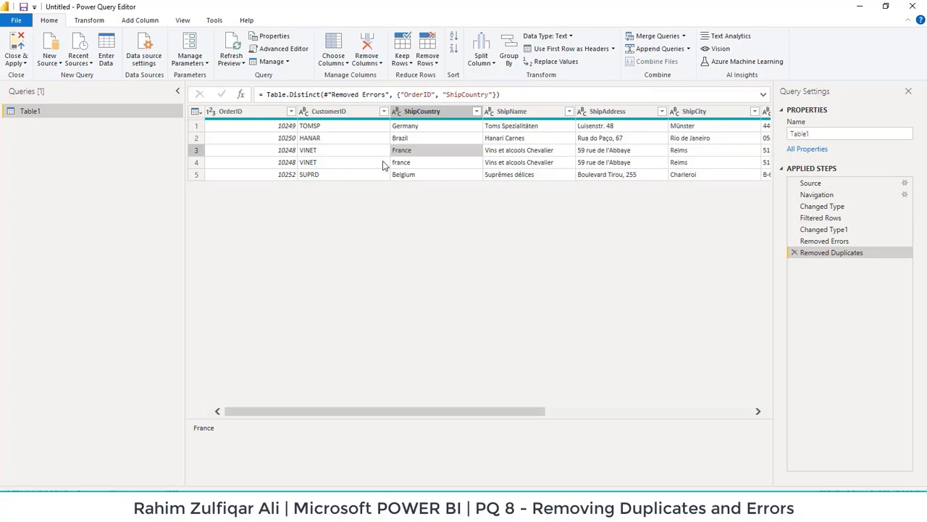
{"action": "left_click", "coordinate": [285, 152]}
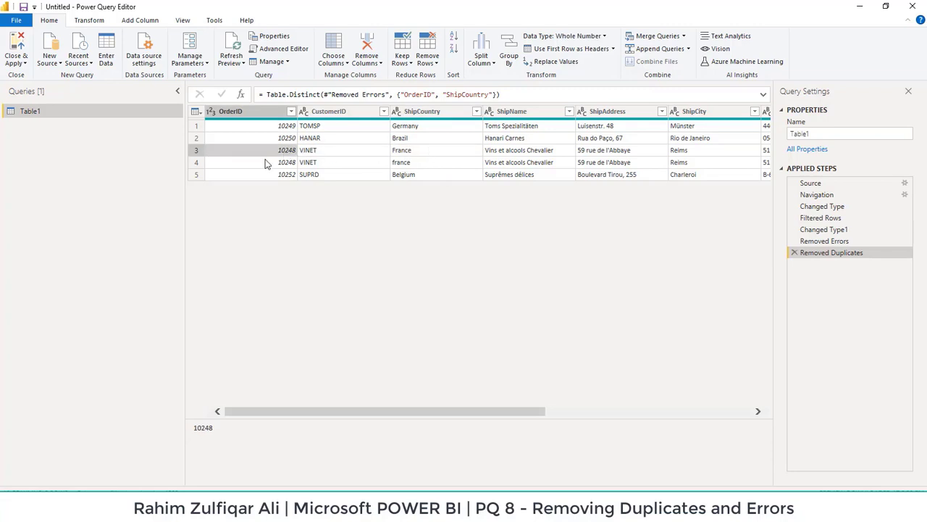
{"action": "left_click", "coordinate": [418, 154]}
{"action": "left_click", "coordinate": [417, 157]}
{"action": "left_click", "coordinate": [418, 153]}
{"action": "left_click", "coordinate": [417, 158]}
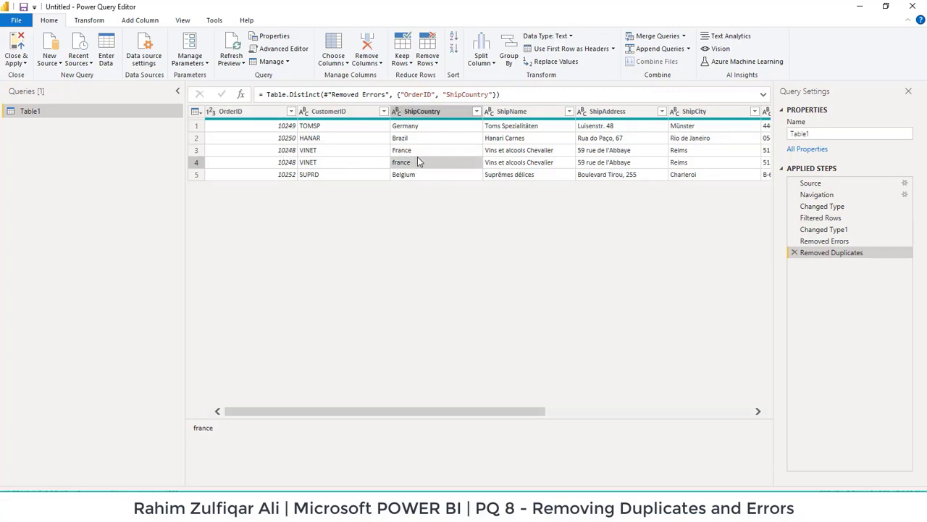
{"action": "left_click", "coordinate": [420, 152]}
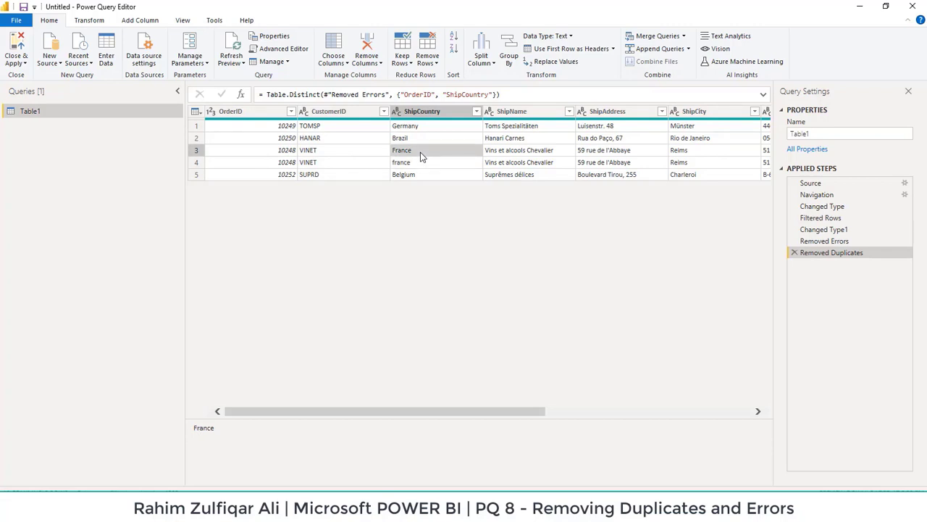
{"action": "left_click", "coordinate": [419, 162]}
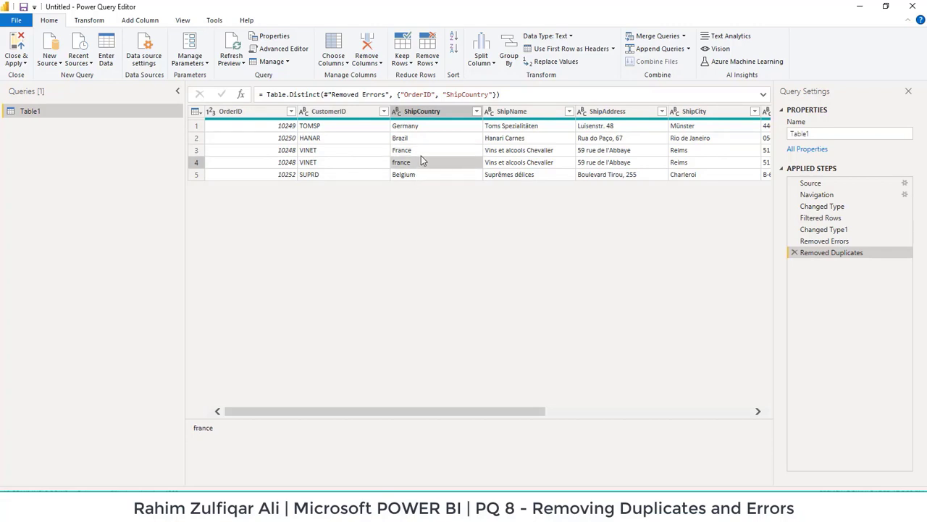
{"action": "left_click", "coordinate": [426, 154]}
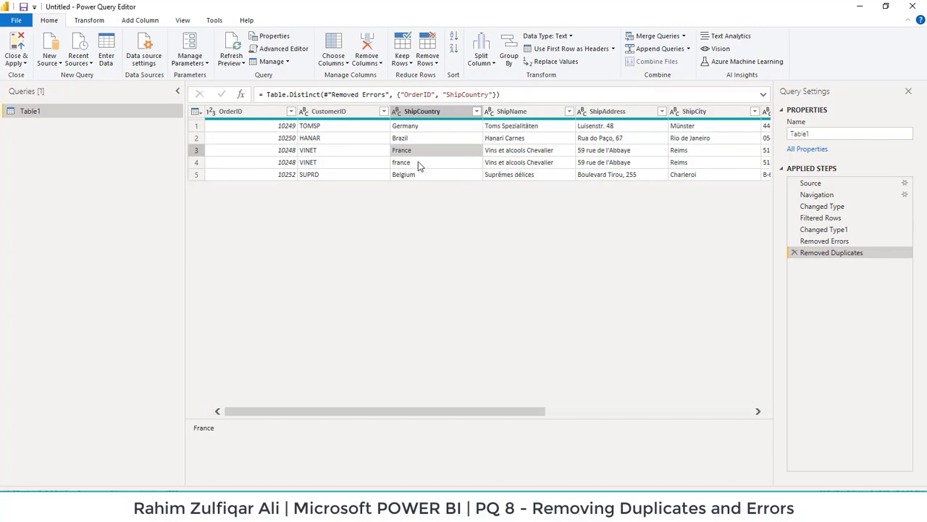
{"action": "left_click", "coordinate": [424, 162]}
{"action": "left_click", "coordinate": [427, 154]}
- Remove duplicate rows based on the OrderID column alone
{"action": "left_click", "coordinate": [271, 116]}
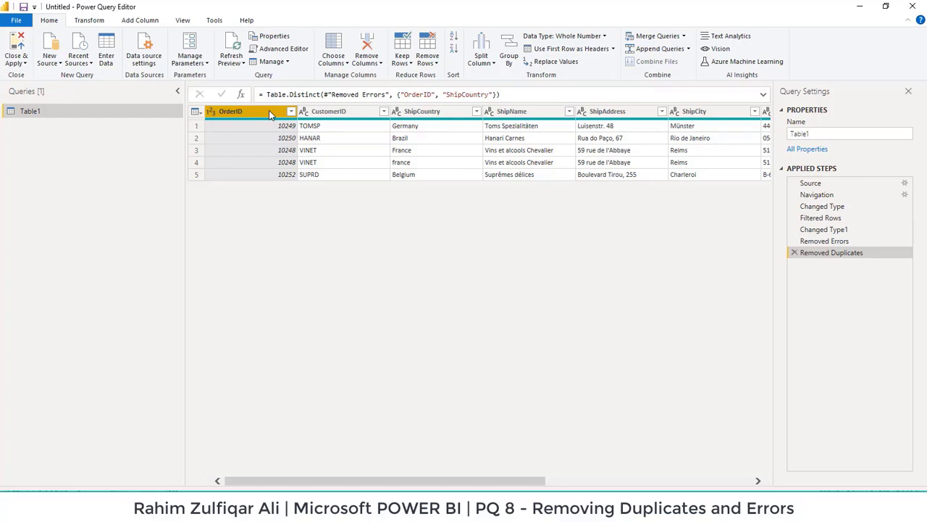
{"action": "left_click", "coordinate": [435, 62]}
{"action": "left_click", "coordinate": [459, 116]}
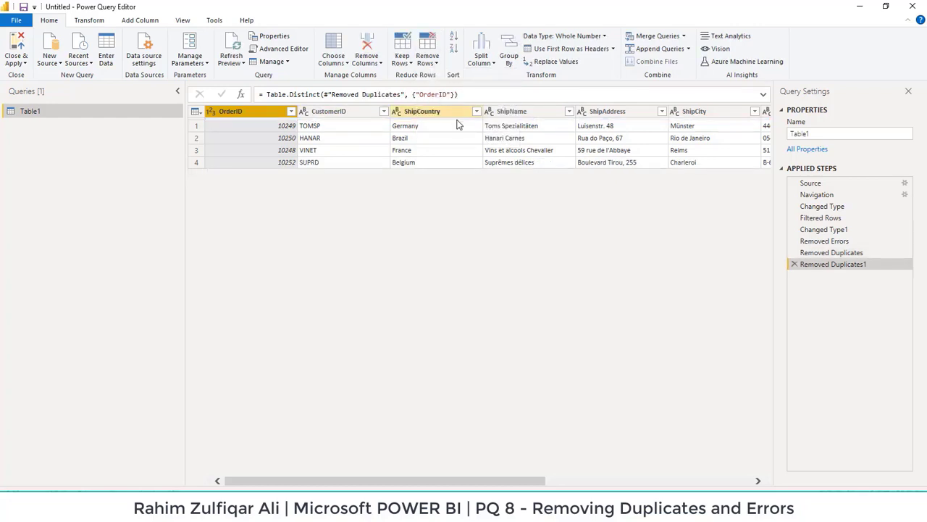
- View the details of the error cell in the Freight column and replace the errors in that column with 0
{"action": "left_click_drag", "start_coordinate": [444, 481], "coordinate": [716, 476]}
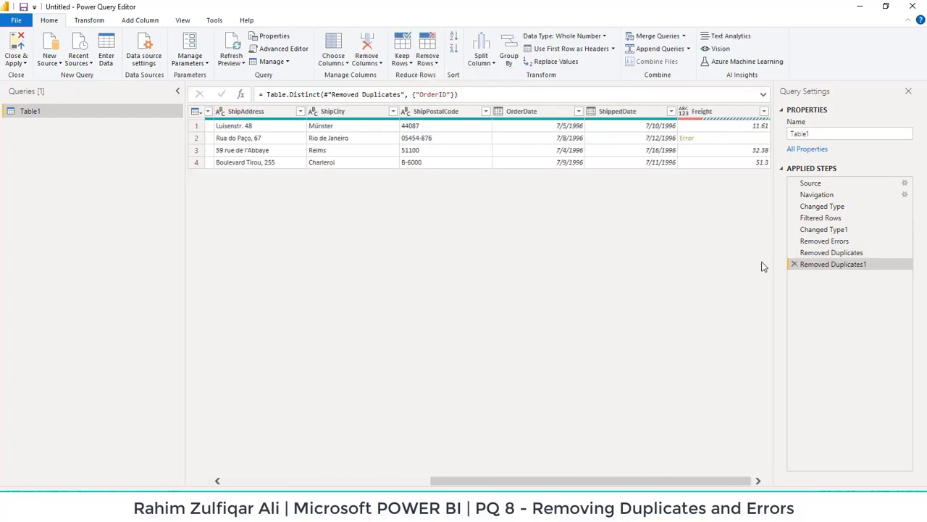
{"action": "left_click", "coordinate": [728, 116]}
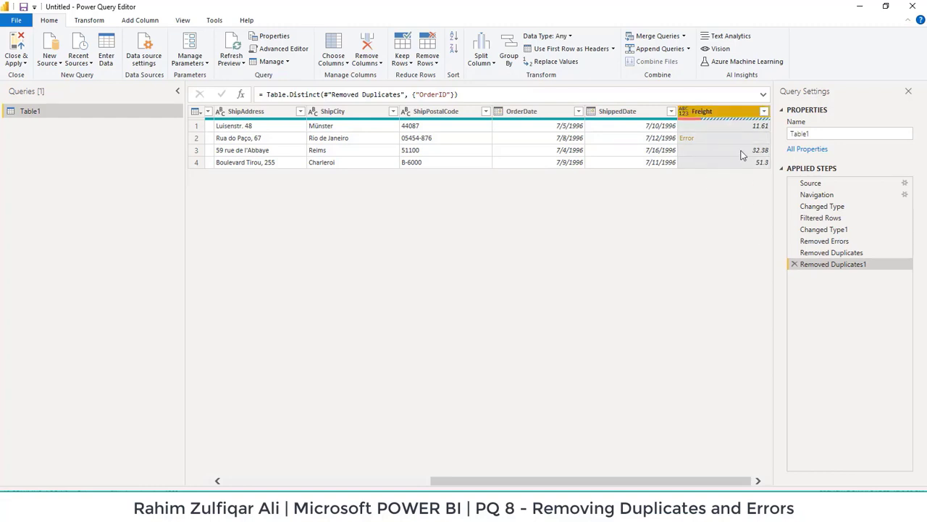
{"action": "left_click", "coordinate": [731, 140]}
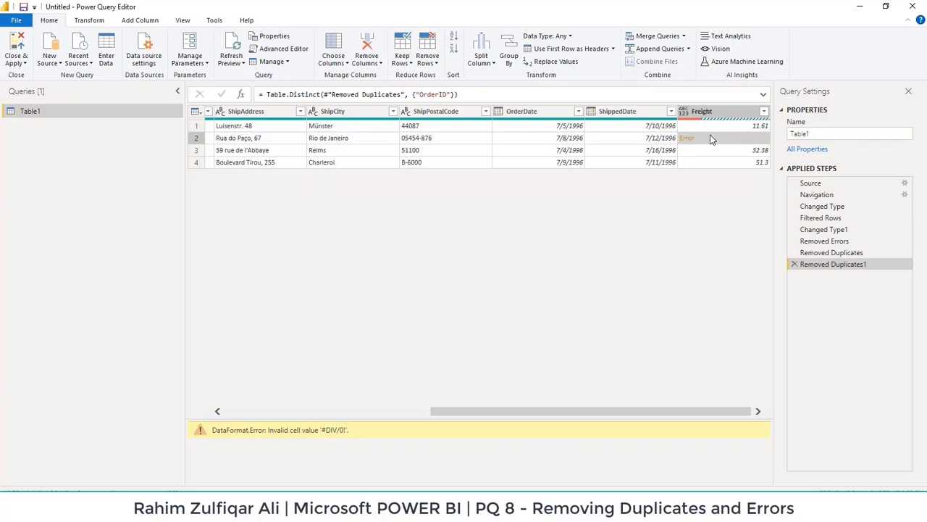
{"action": "left_click", "coordinate": [716, 115]}
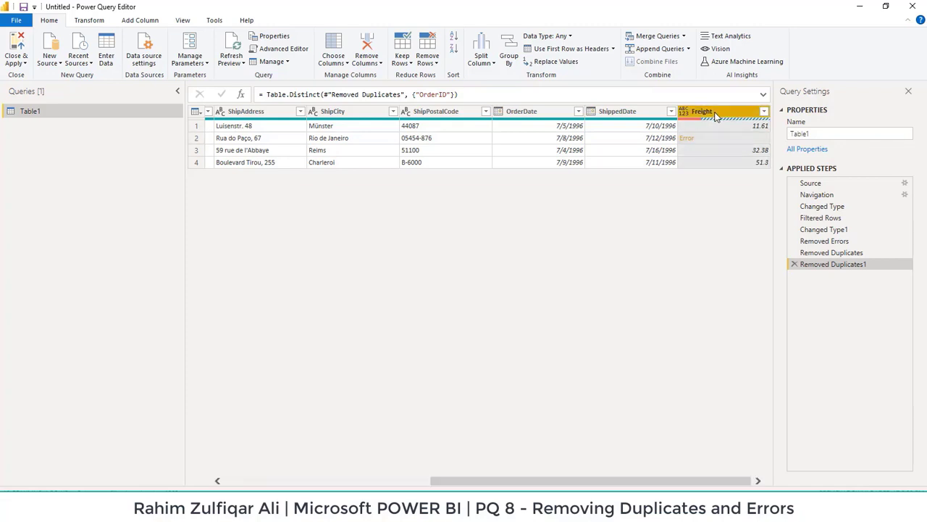
{"action": "left_click", "coordinate": [89, 20]}
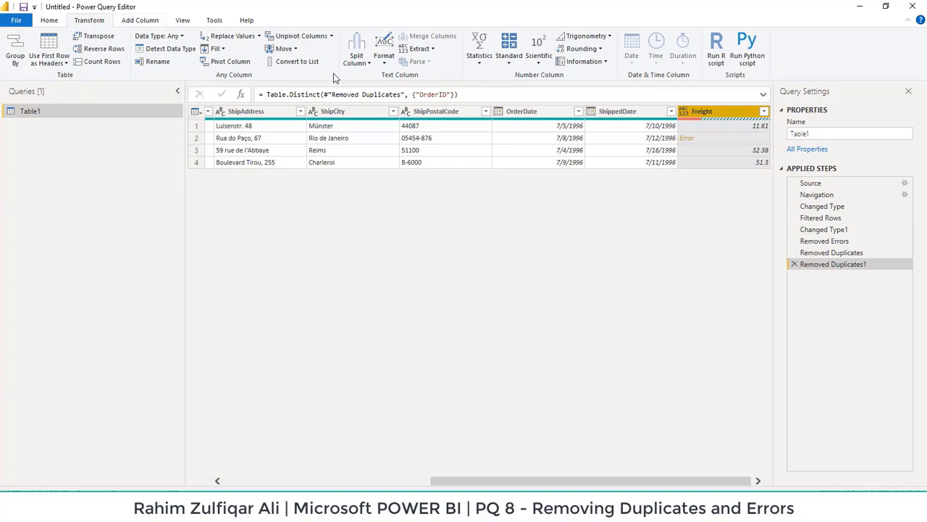
{"action": "left_click", "coordinate": [259, 36]}
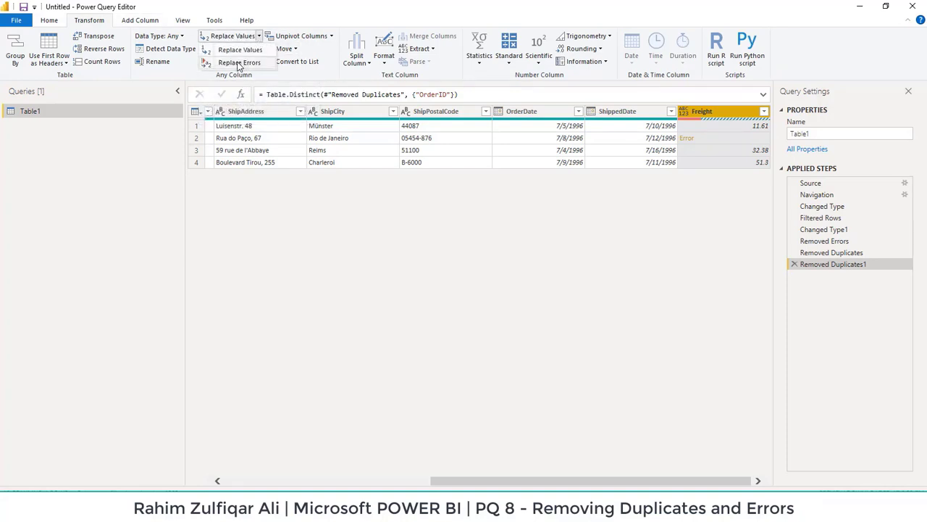
{"action": "left_click", "coordinate": [239, 63]}
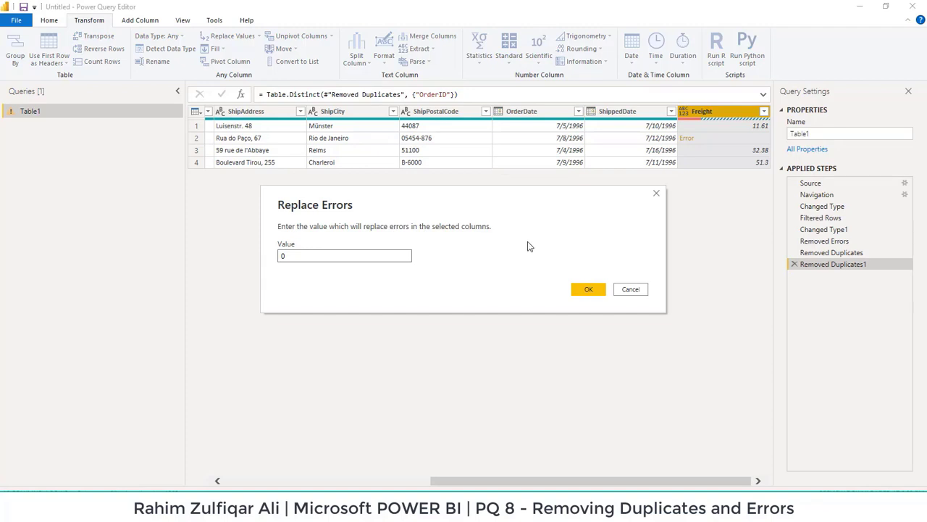
{"action": "left_click", "coordinate": [589, 288]}
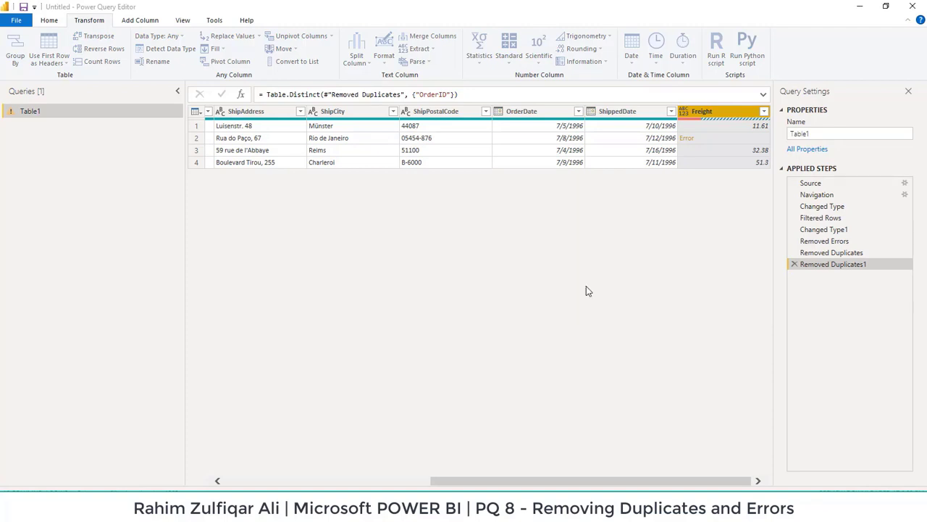
{"action": "left_click", "coordinate": [687, 141]}
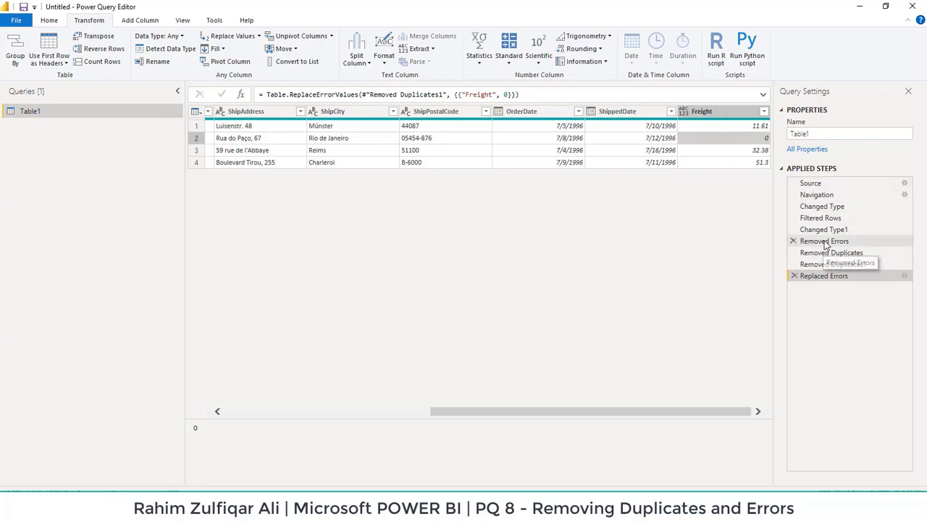
{"action": "left_click", "coordinate": [49, 20]}
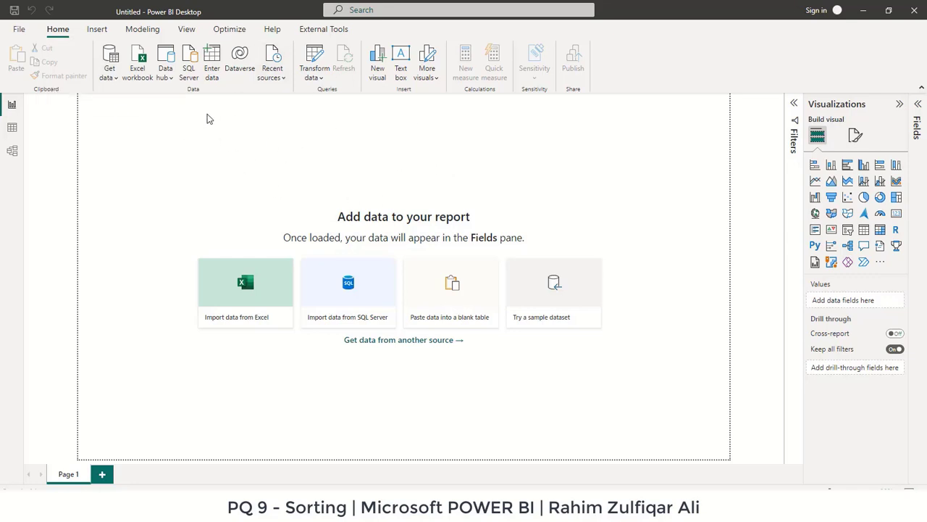
- In a new Power BI Desktop report, open the Excel workbook Sorting.xlsx from the PQ 9 - Sorting folder as data source
{"action": "left_click", "coordinate": [109, 78]}
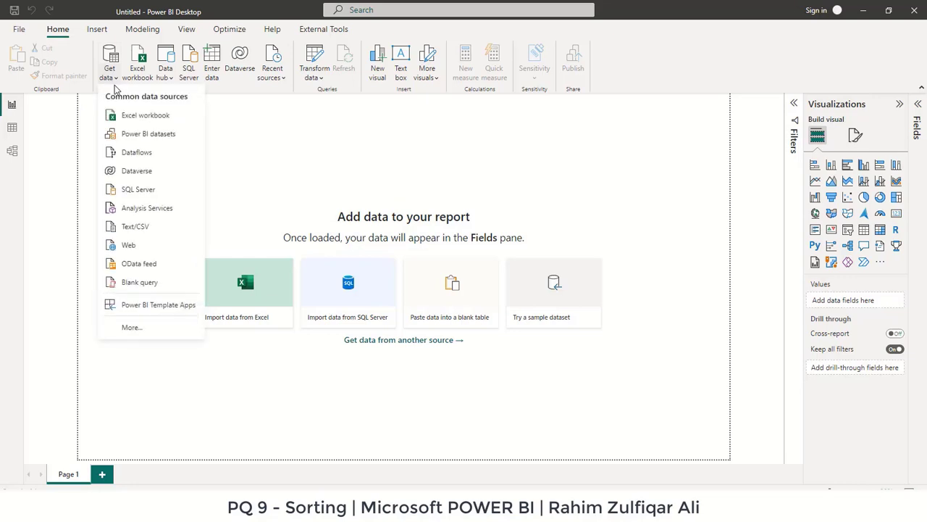
{"action": "left_click", "coordinate": [143, 119]}
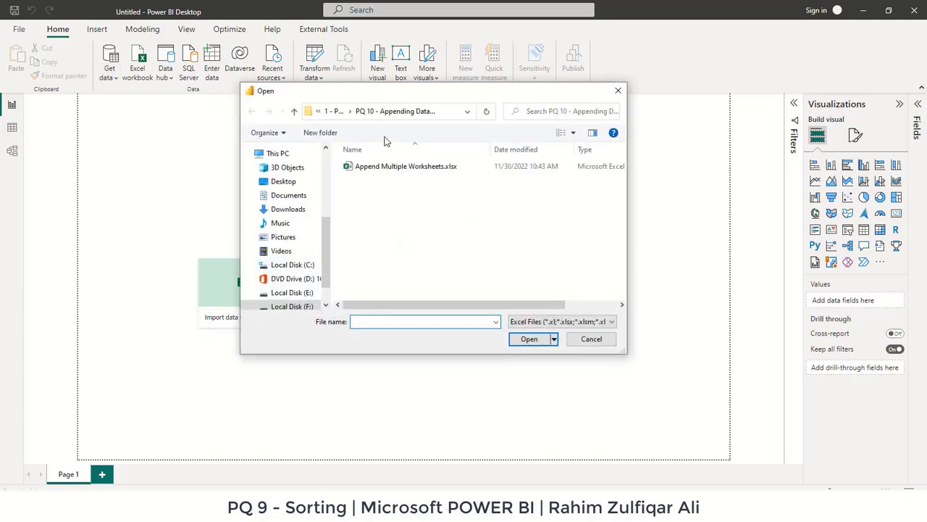
{"action": "left_click", "coordinate": [335, 111]}
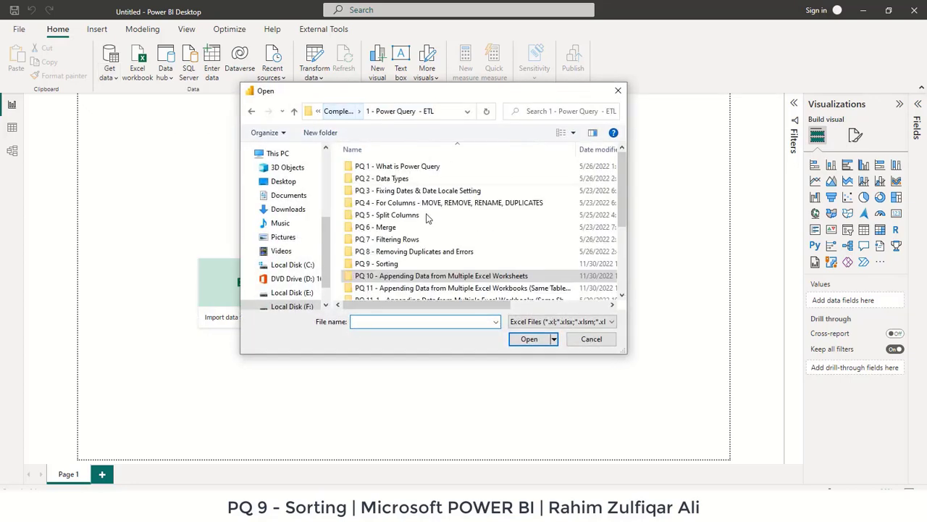
{"action": "double_click", "coordinate": [387, 264]}
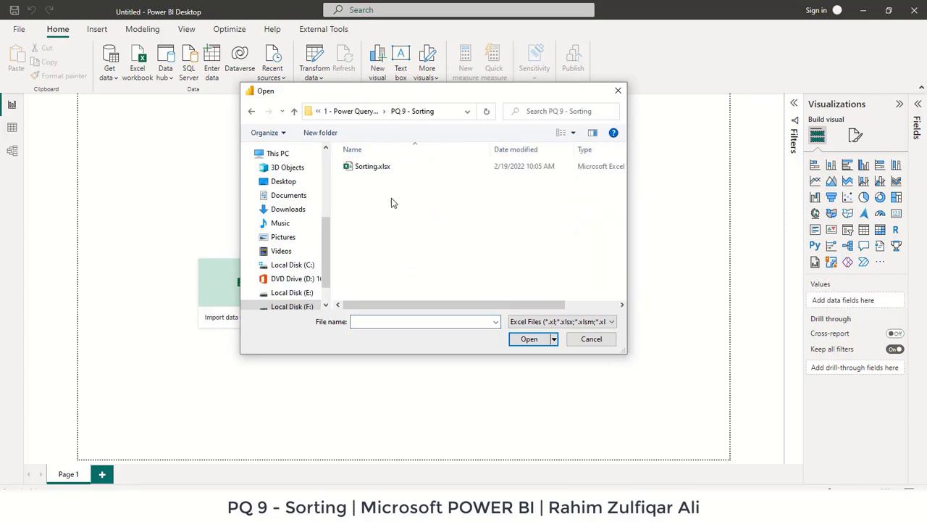
{"action": "left_click", "coordinate": [378, 168]}
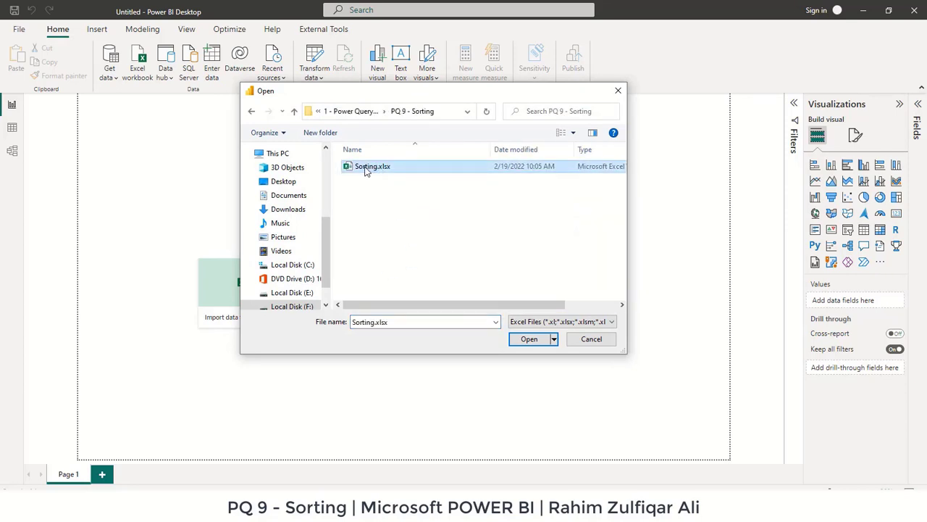
{"action": "left_click", "coordinate": [531, 340]}
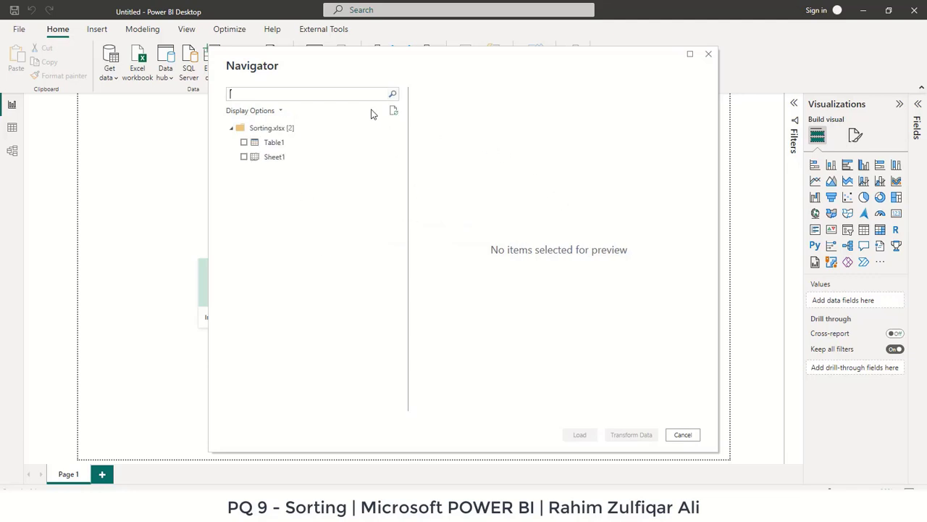
- Select Table1 from the workbook and open it for transformation in the Power Query Editor
{"action": "left_click_drag", "start_coordinate": [376, 61], "coordinate": [418, 56]}
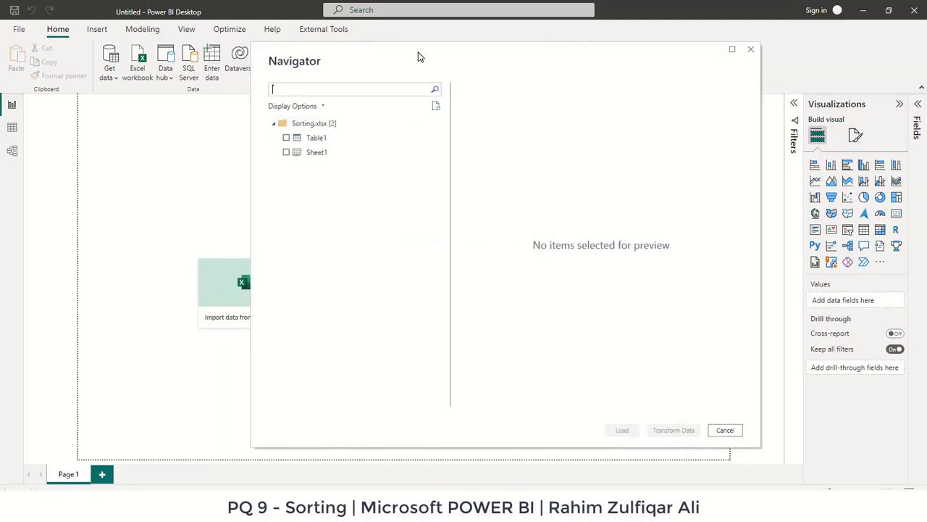
{"action": "left_click", "coordinate": [286, 137]}
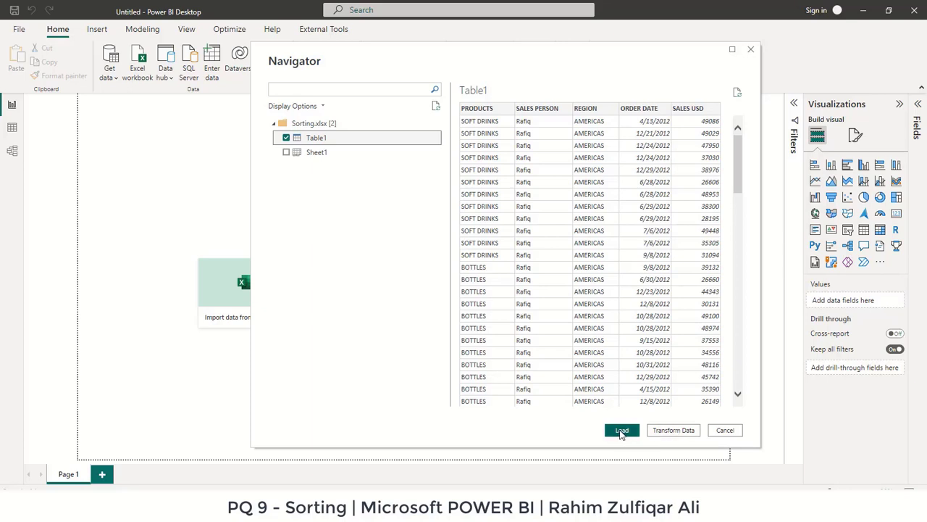
{"action": "left_click", "coordinate": [674, 431]}
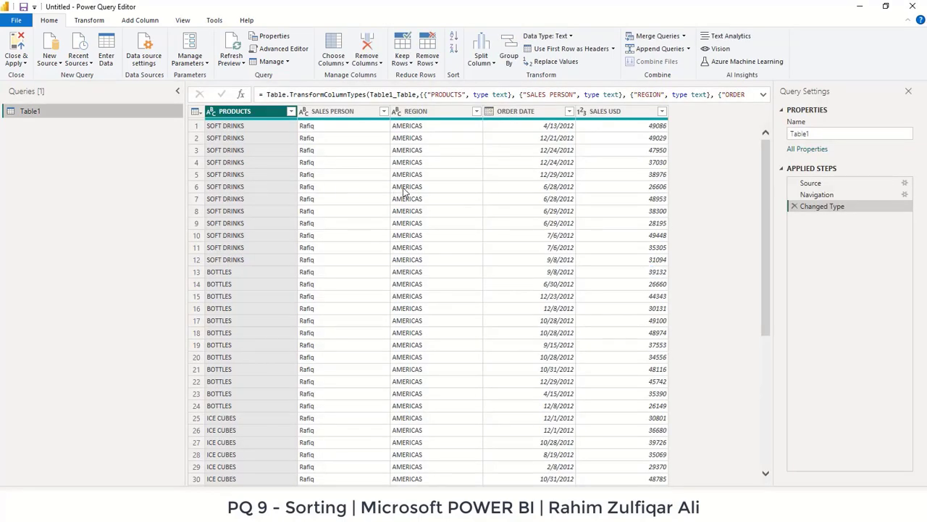
- Sort the table by the PRODUCTS column in ascending order
{"action": "left_click", "coordinate": [353, 116]}
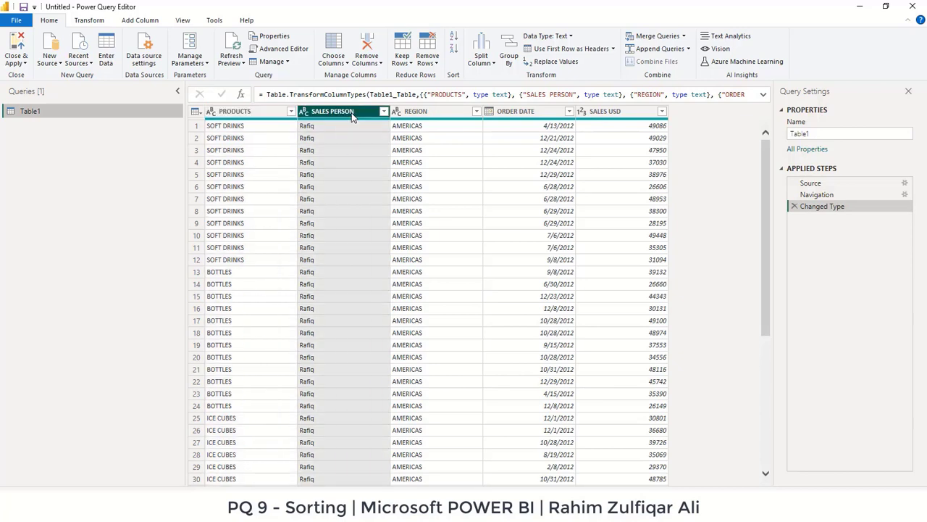
{"action": "left_click", "coordinate": [418, 115]}
{"action": "left_click", "coordinate": [346, 114]}
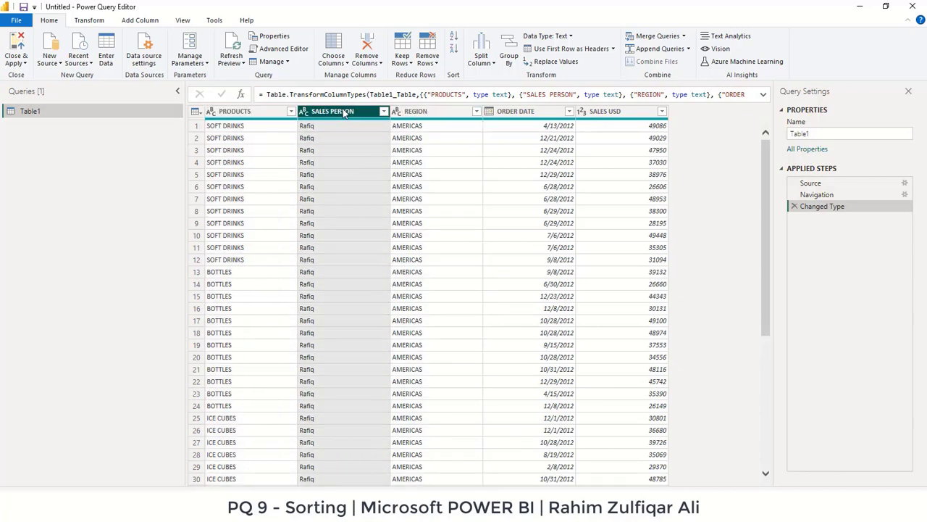
{"action": "left_click", "coordinate": [249, 116]}
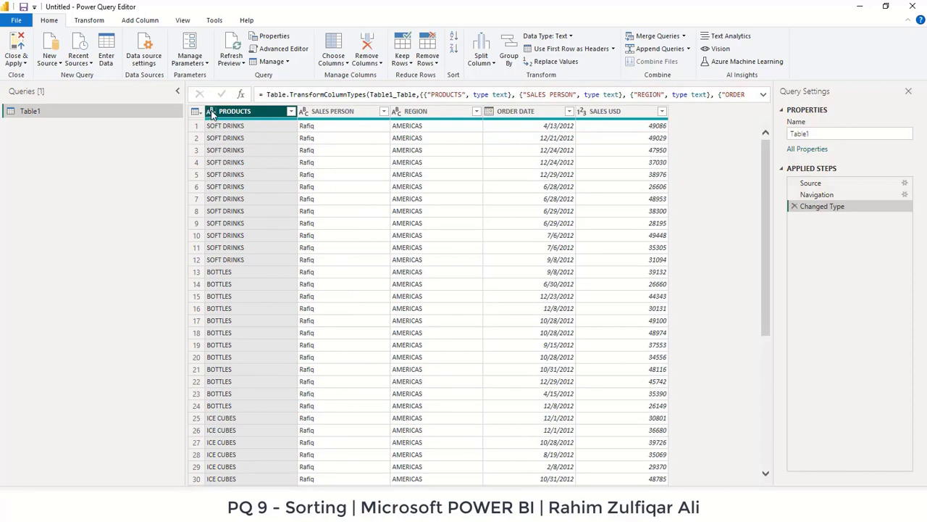
{"action": "left_click", "coordinate": [291, 113]}
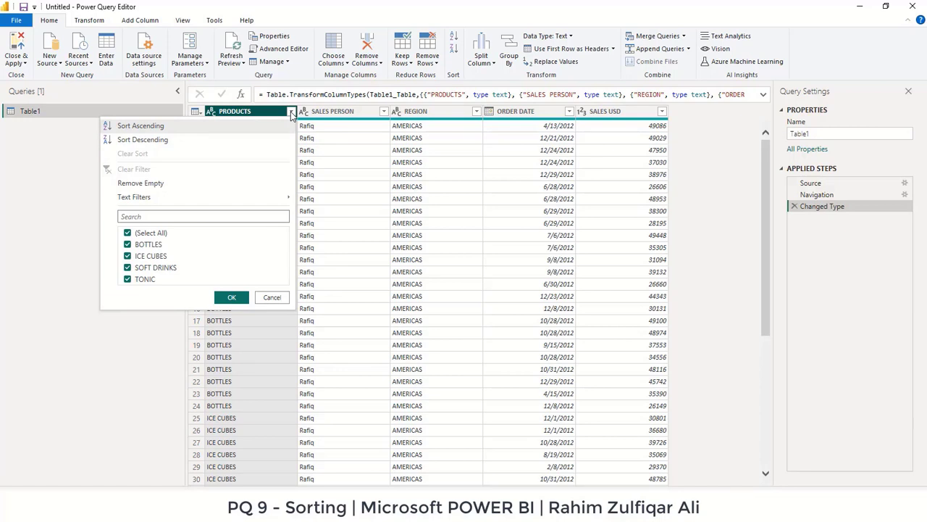
{"action": "left_click", "coordinate": [147, 128]}
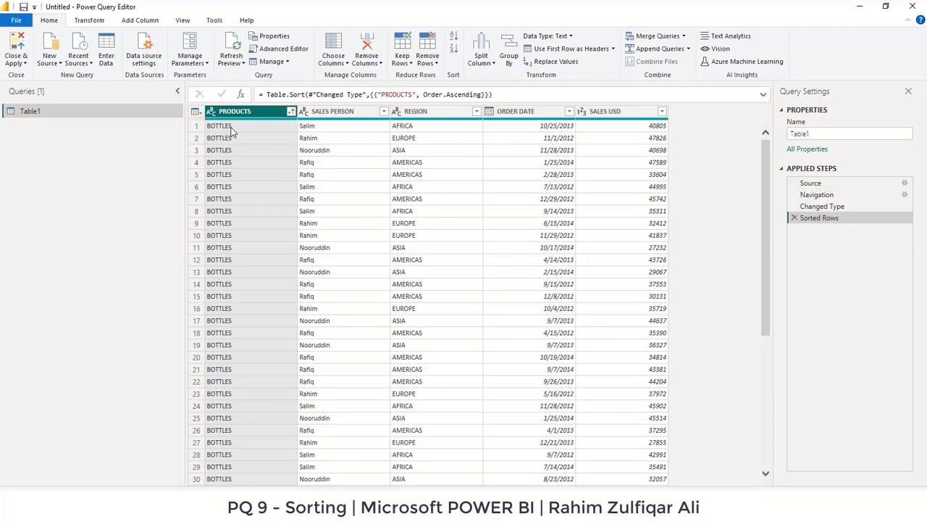
- Add a descending sort on the SALES PERSON column as the second sort level
{"action": "left_click", "coordinate": [356, 115]}
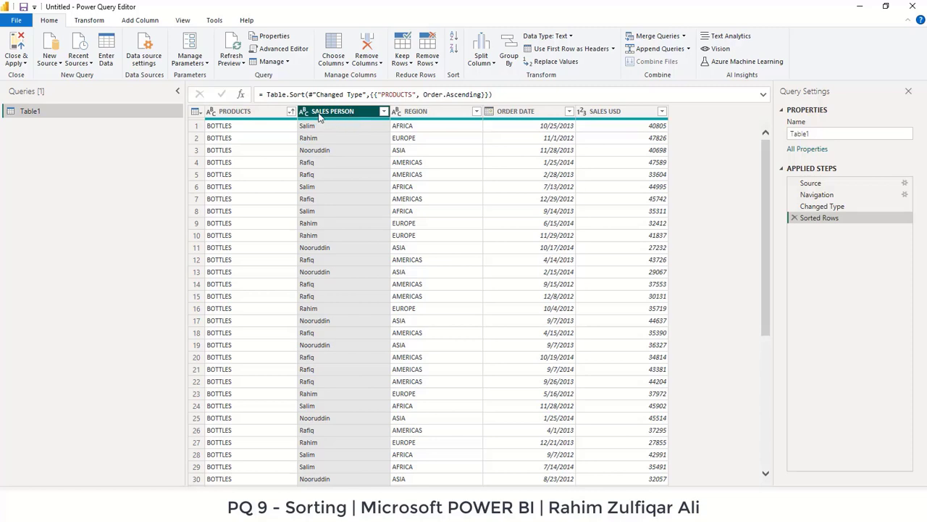
{"action": "left_click", "coordinate": [384, 113]}
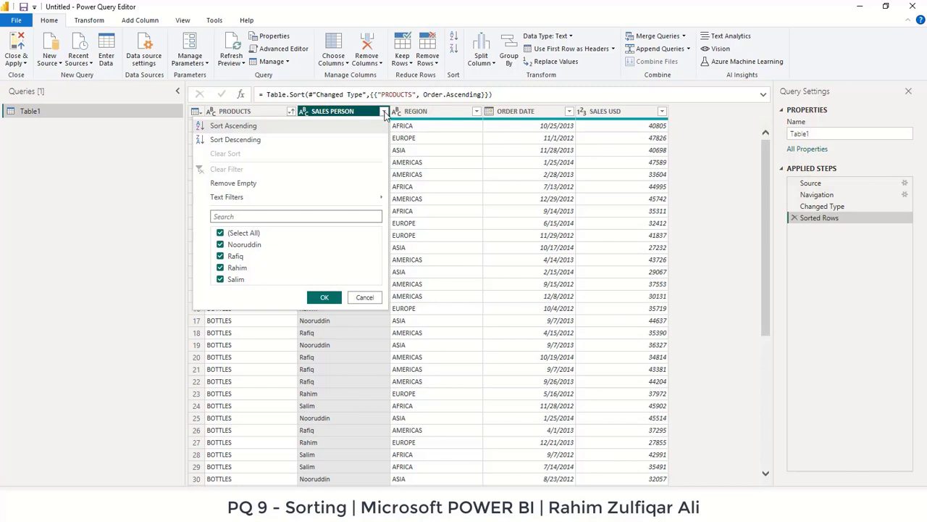
{"action": "left_click", "coordinate": [240, 140]}
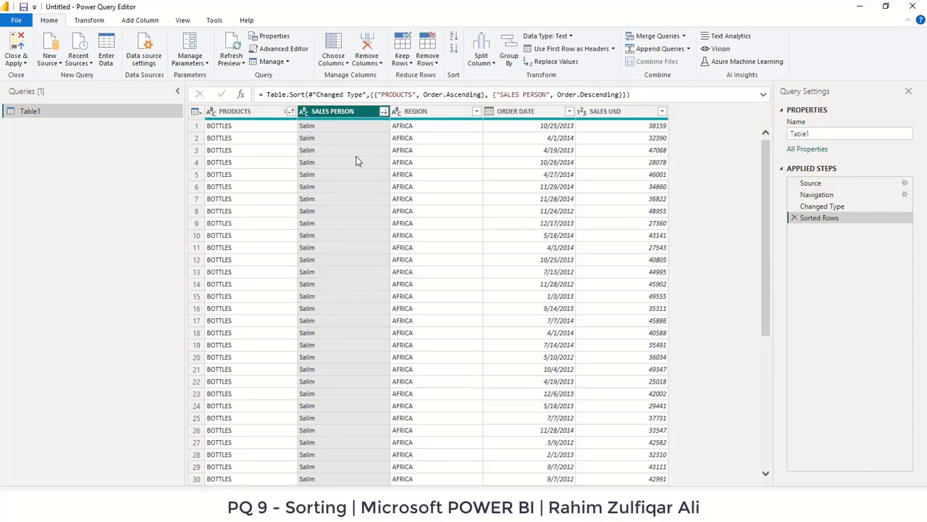
- Examine the rows and sort-level indicators of the PRODUCTS and SALES PERSON columns in the sorted table
{"action": "left_click", "coordinate": [330, 138]}
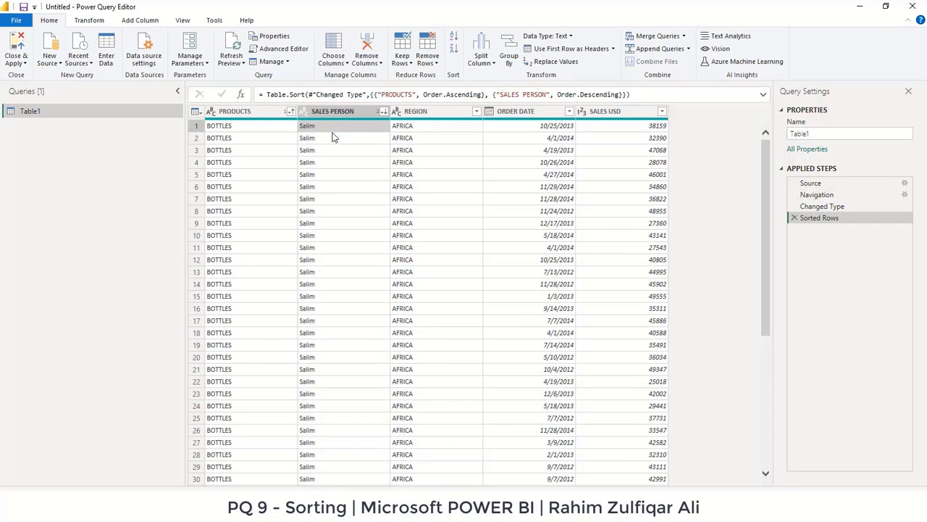
{"action": "left_click", "coordinate": [267, 131]}
{"action": "left_click", "coordinate": [327, 134]}
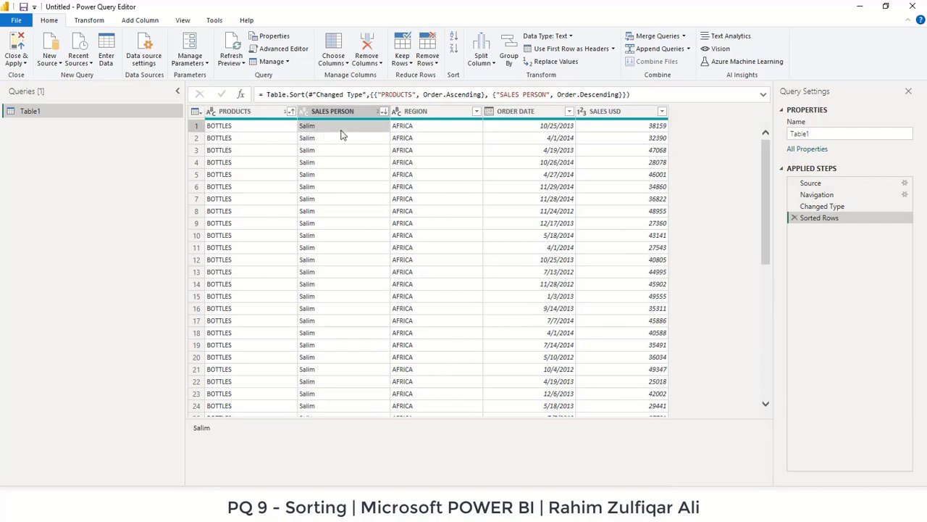
{"action": "left_click", "coordinate": [342, 139]}
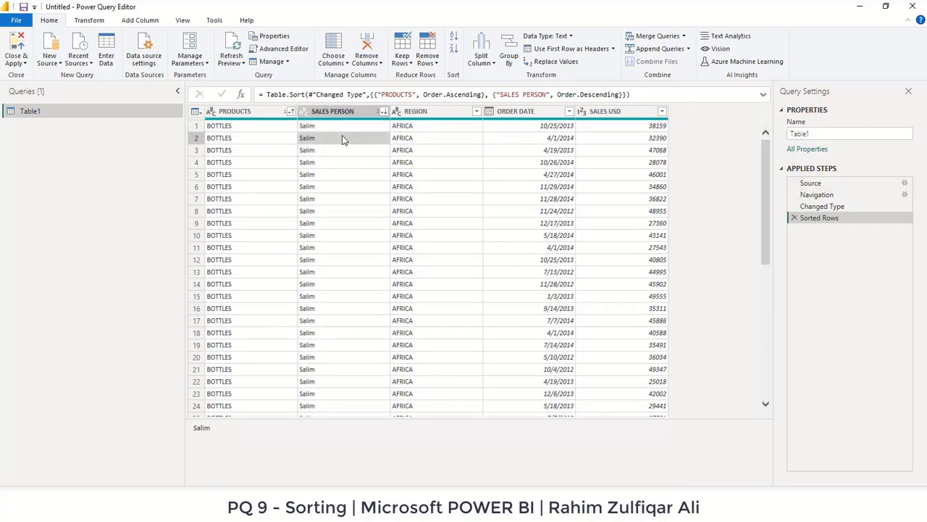
{"action": "left_click", "coordinate": [266, 116]}
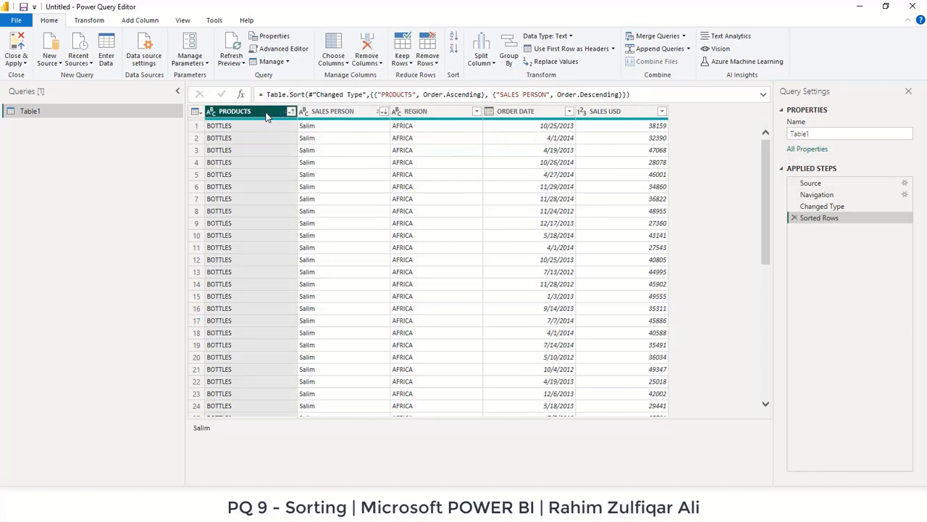
{"action": "left_click", "coordinate": [330, 116]}
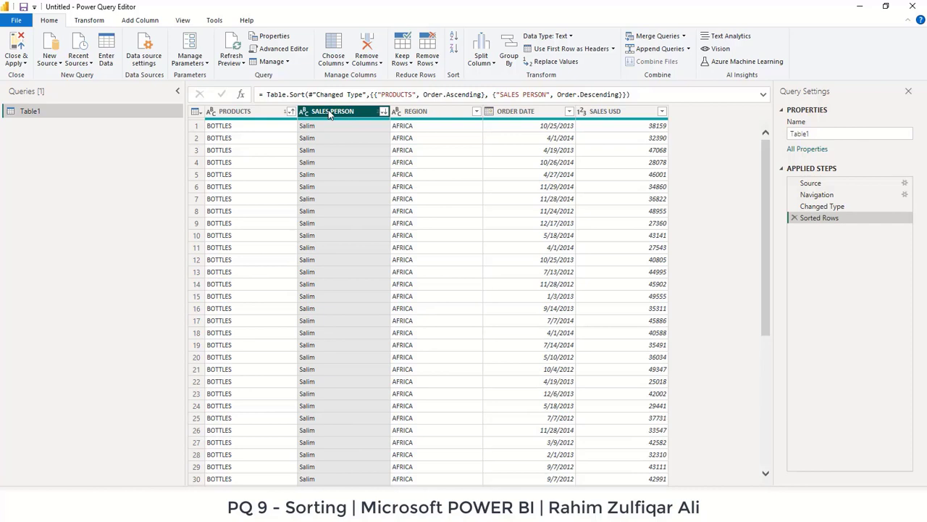
{"action": "left_click", "coordinate": [275, 128]}
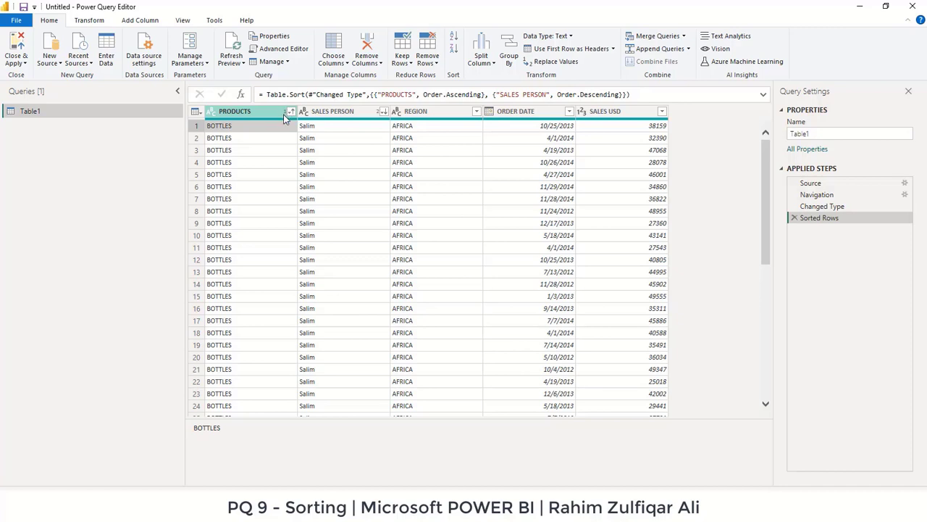
{"action": "left_click", "coordinate": [344, 116]}
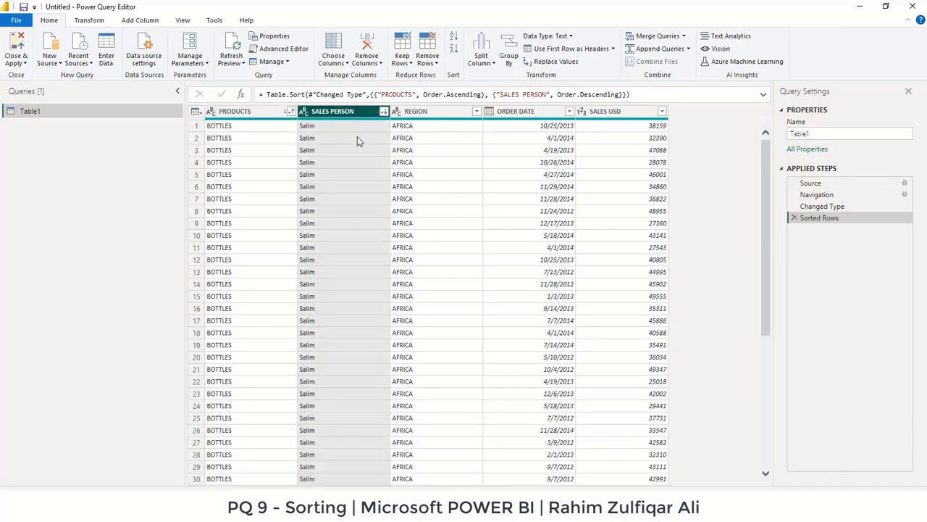
{"action": "left_click", "coordinate": [356, 139]}
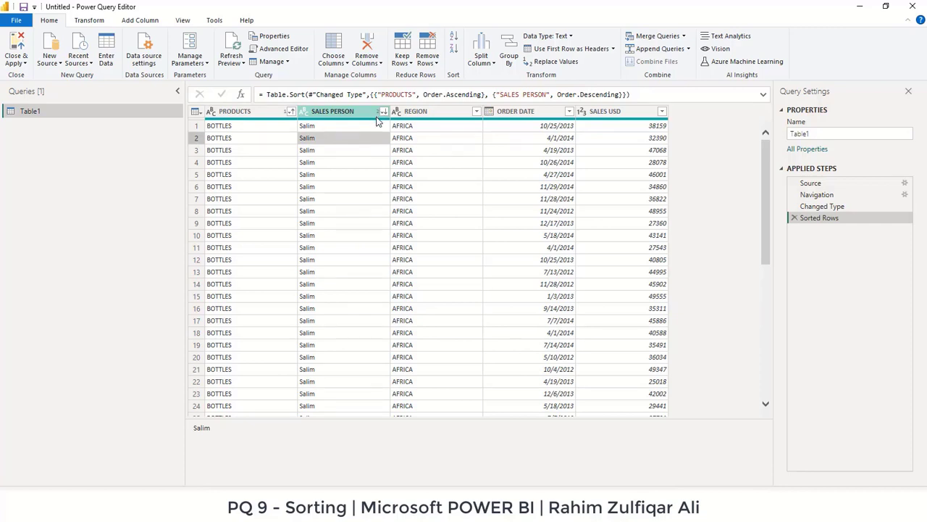
- Add a descending sort on the REGION column as the third sort level
{"action": "left_click", "coordinate": [442, 116]}
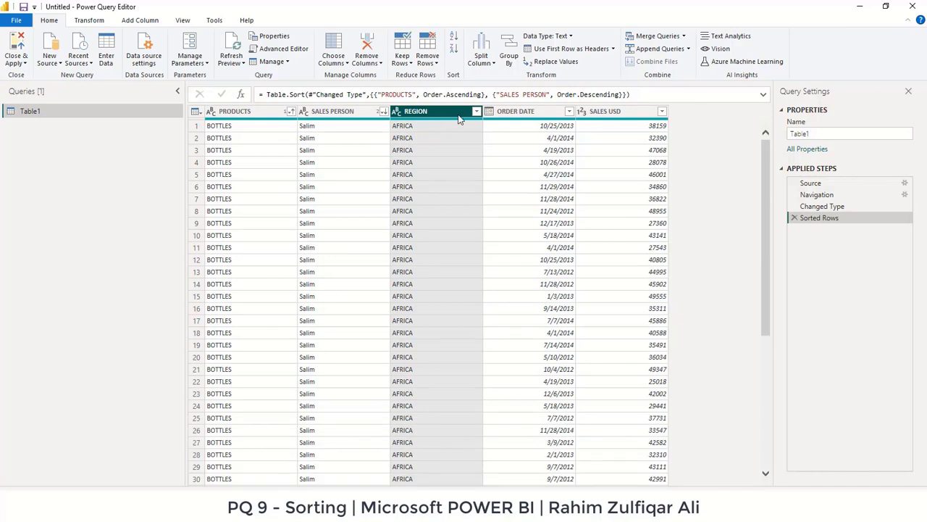
{"action": "left_click", "coordinate": [476, 111]}
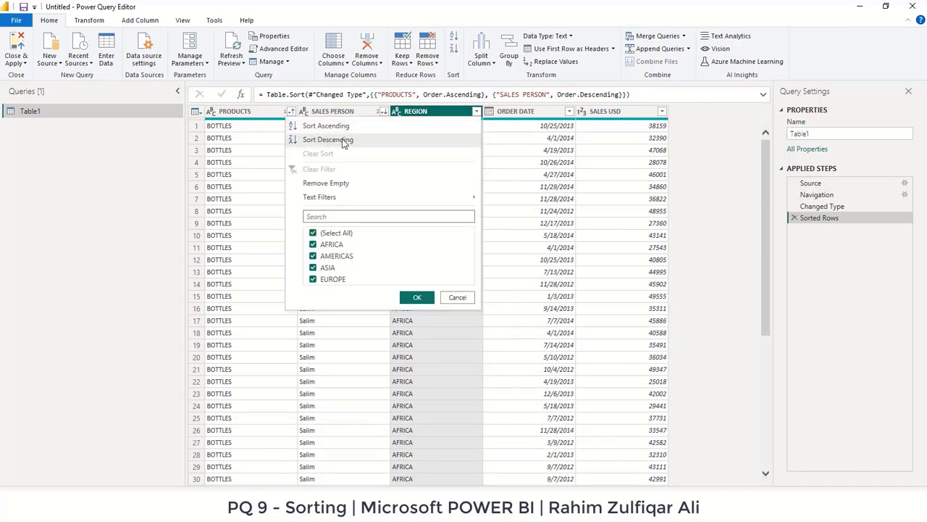
{"action": "left_click", "coordinate": [345, 140]}
{"action": "left_click", "coordinate": [458, 128]}
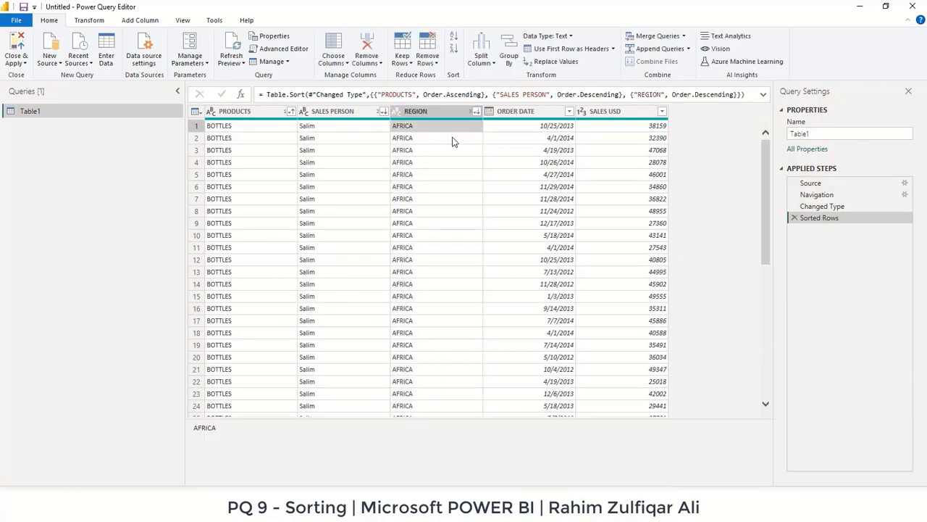
{"action": "left_click", "coordinate": [457, 140]}
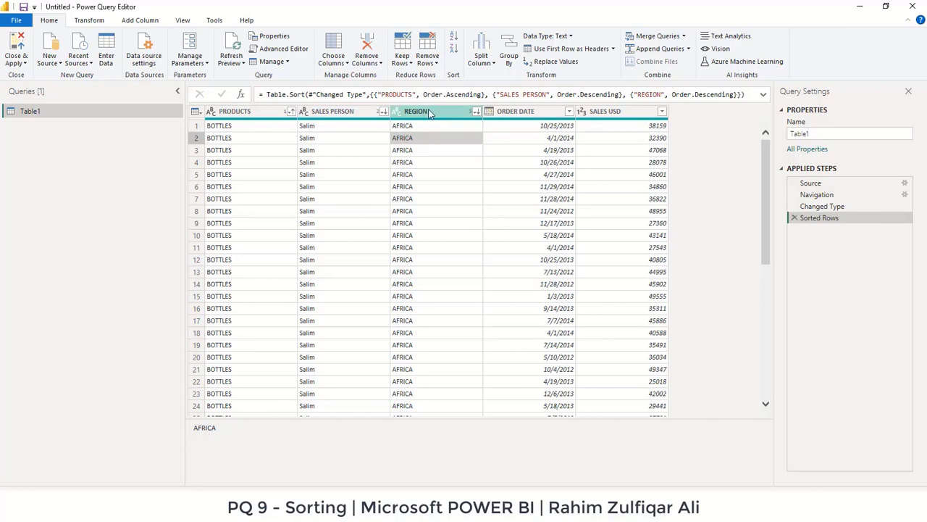
- Review the sort priority across the PRODUCTS, SALES PERSON and REGION columns
{"action": "left_click", "coordinate": [487, 115]}
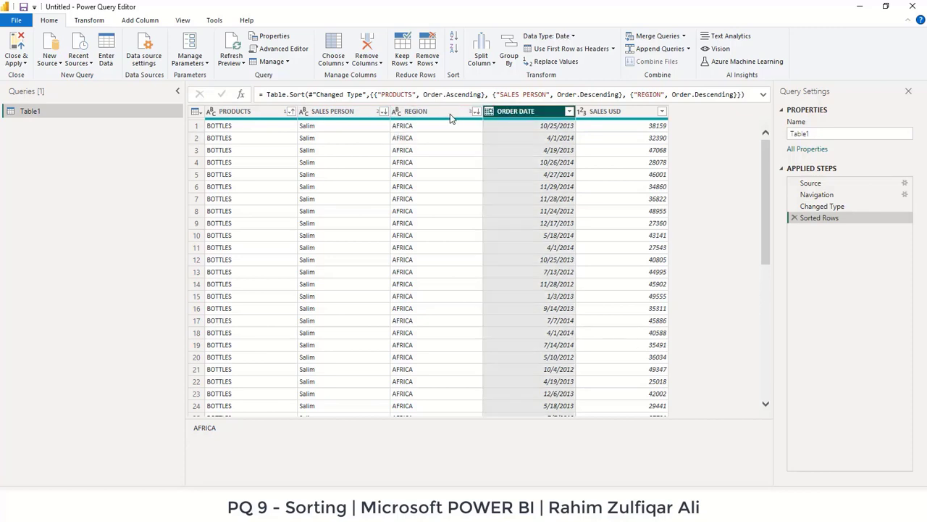
{"action": "left_click", "coordinate": [436, 116]}
{"action": "left_click", "coordinate": [362, 116]}
{"action": "left_click", "coordinate": [279, 116]}
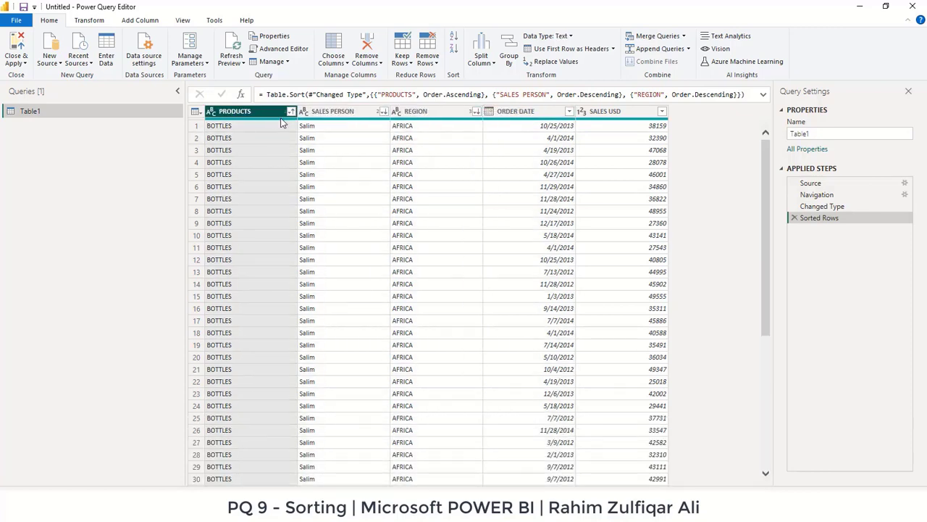
{"action": "left_click", "coordinate": [411, 124]}
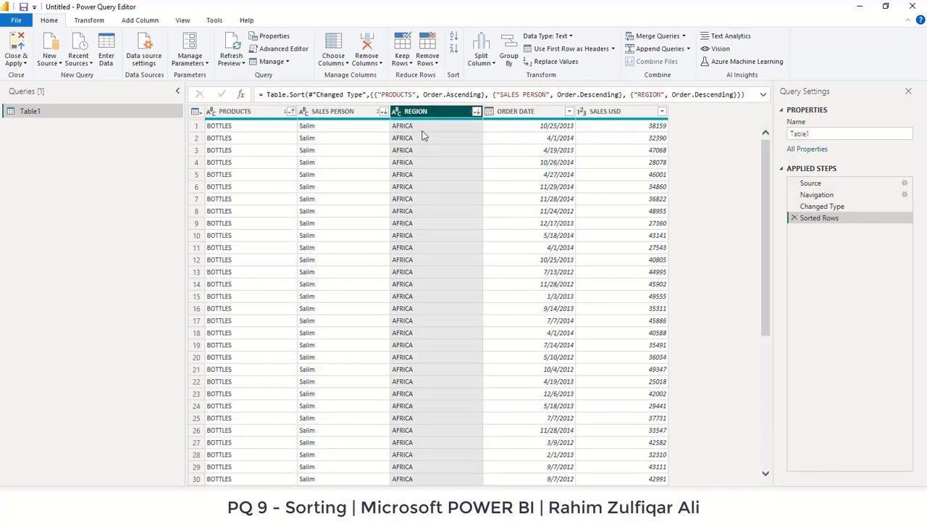
{"action": "left_click", "coordinate": [344, 117]}
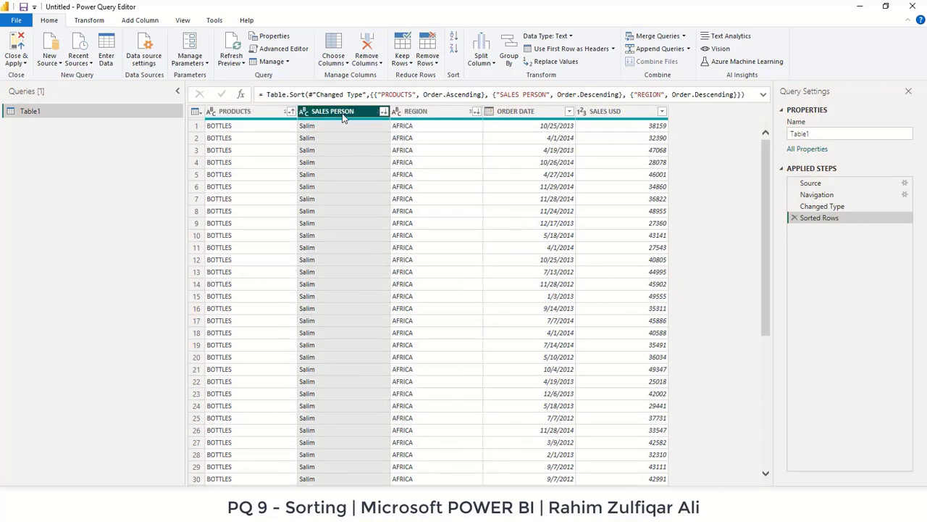
{"action": "left_click", "coordinate": [448, 116]}
{"action": "left_click", "coordinate": [325, 118]}
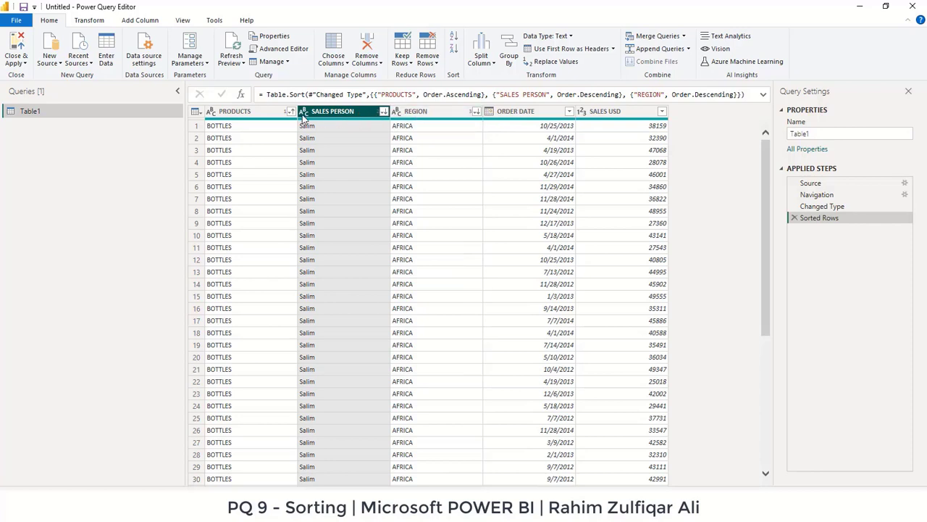
{"action": "left_click", "coordinate": [424, 116]}
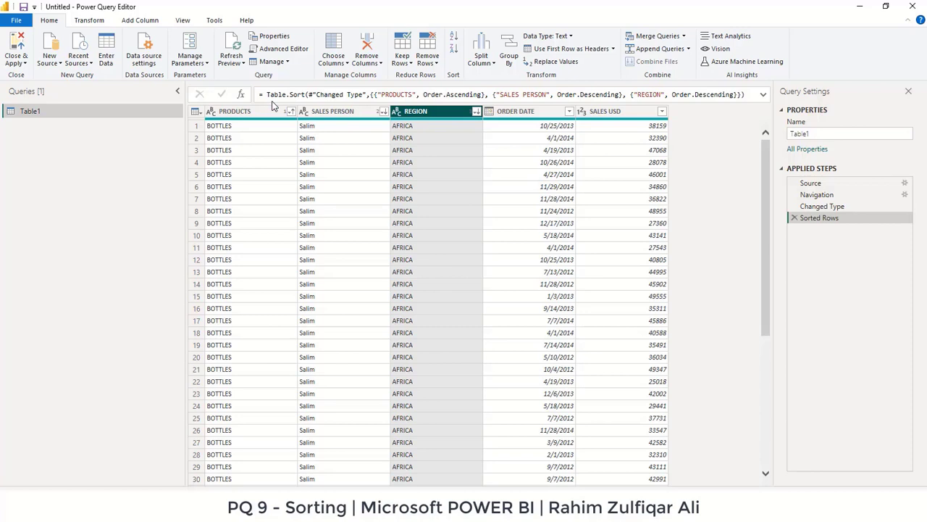
- Close the Power Query Editor and apply the query changes
{"action": "left_click", "coordinate": [17, 62]}
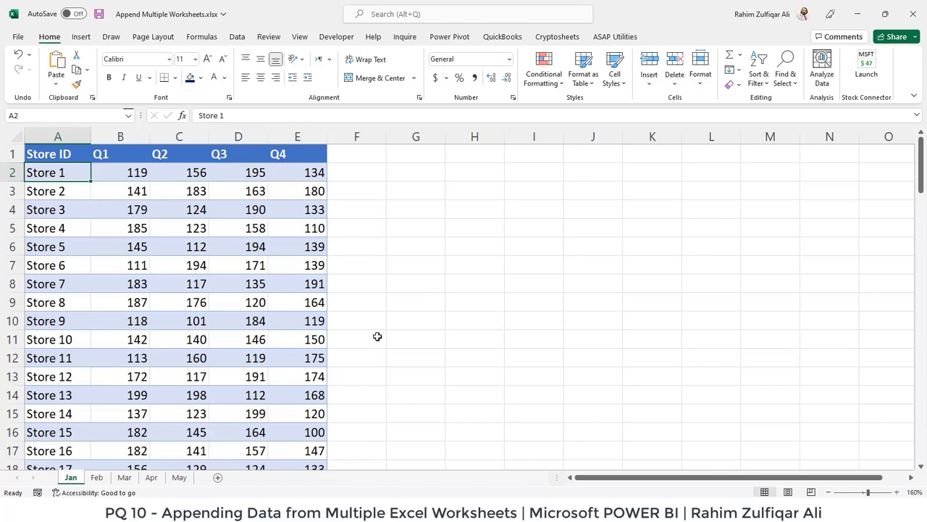
- In Excel, examine the Jan sheet of Append Multiple Worksheets.xlsx, from the first to the last store row and across its quarter headers
{"action": "left_click", "coordinate": [296, 289]}
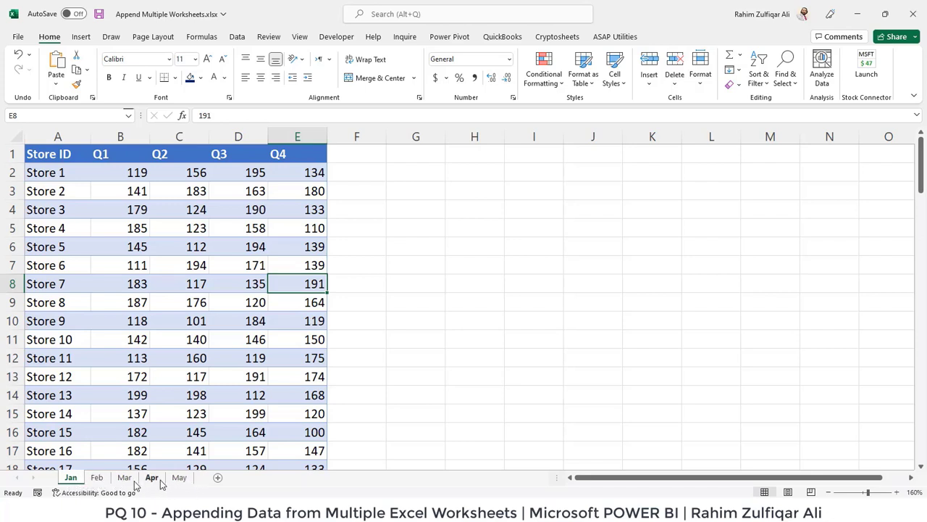
{"action": "left_click", "coordinate": [135, 212]}
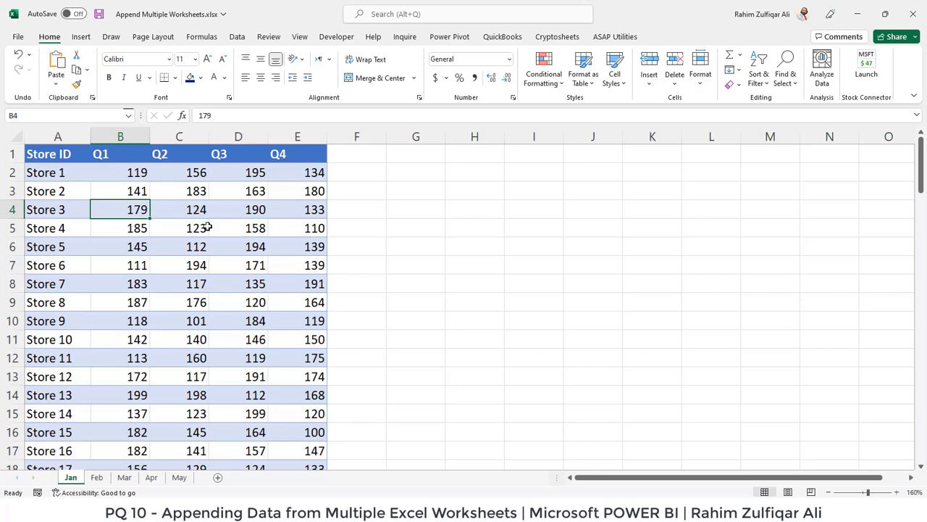
{"action": "key", "text": "Left"}
{"action": "key", "text": "ctrl+Down"}
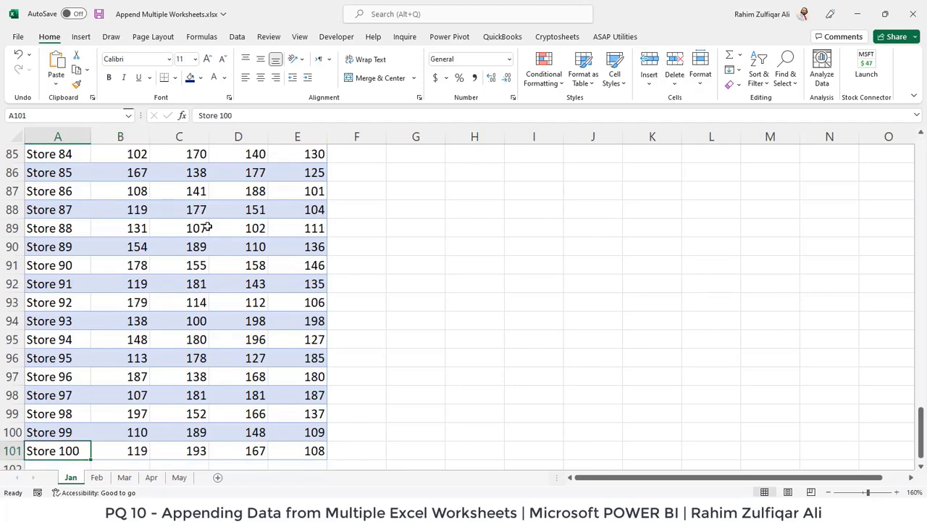
{"action": "key", "text": "ctrl+Up"}
{"action": "key", "text": "Down"}
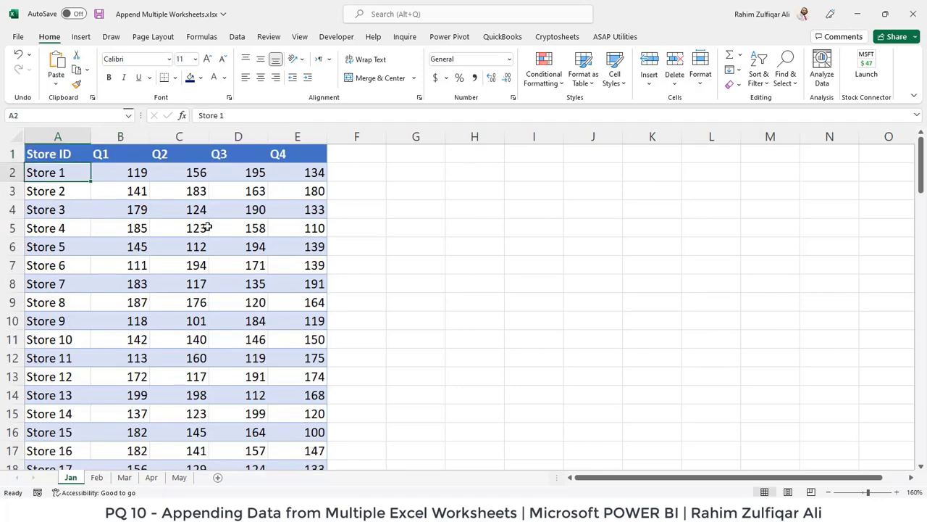
{"action": "key", "text": "Right"}
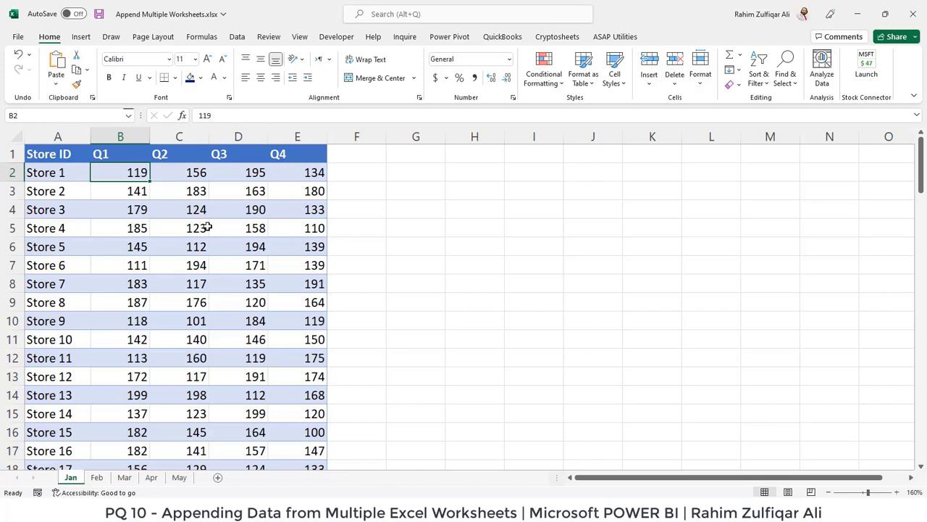
{"action": "left_click", "coordinate": [222, 154]}
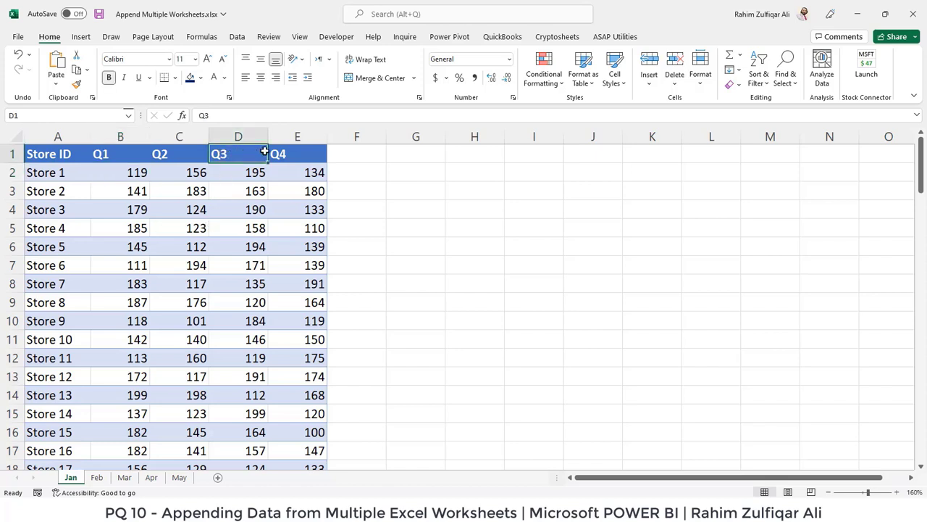
{"action": "left_click", "coordinate": [275, 154]}
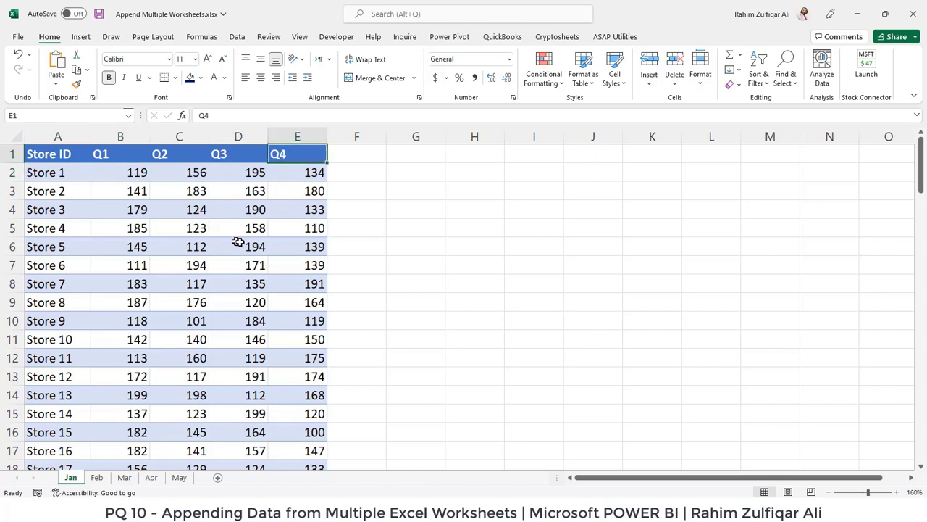
- Inspect the Store ID column and the order of the quarter headers on the Feb sheet
{"action": "left_click", "coordinate": [97, 476]}
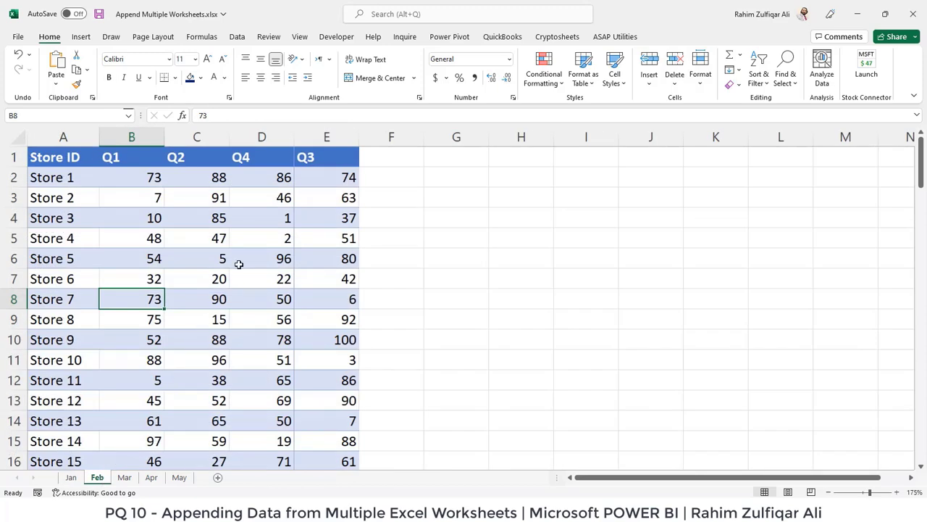
{"action": "left_click", "coordinate": [78, 183]}
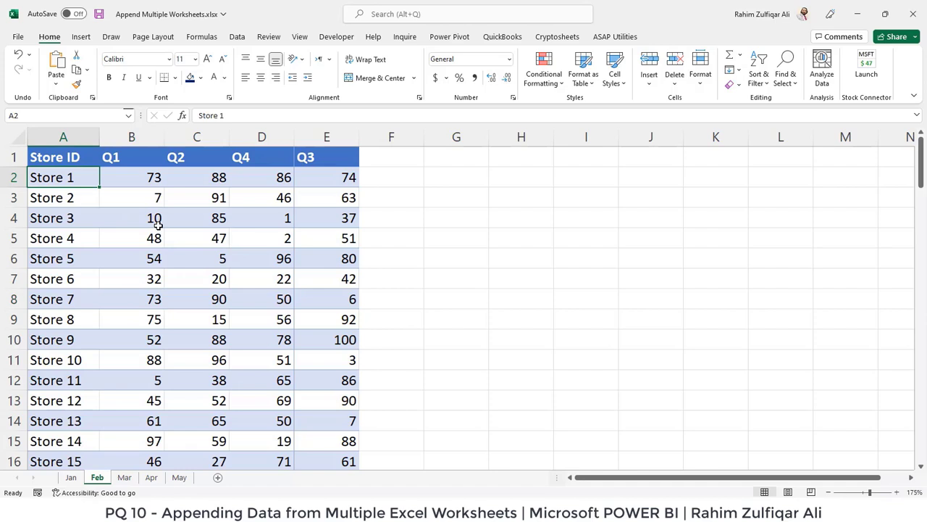
{"action": "left_click", "coordinate": [137, 158]}
{"action": "left_click", "coordinate": [184, 155]}
{"action": "left_click", "coordinate": [258, 152]}
{"action": "left_click", "coordinate": [307, 155]}
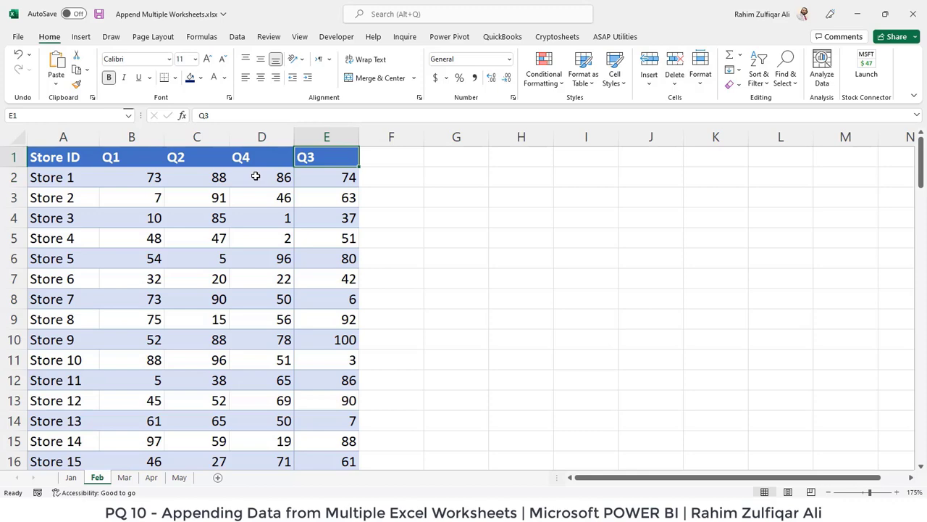
- Compare the positions of the Q3 and Q4 columns between the Jan and Feb sheets
{"action": "left_click", "coordinate": [79, 478]}
{"action": "left_click", "coordinate": [97, 478]}
{"action": "left_click_drag", "start_coordinate": [259, 158], "coordinate": [294, 328]}
{"action": "left_click_drag", "start_coordinate": [319, 156], "coordinate": [334, 309]}
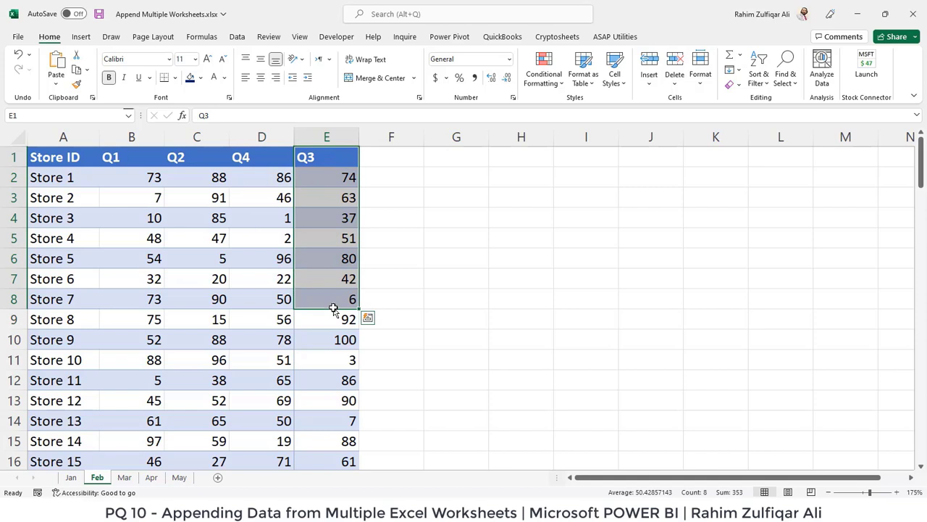
{"action": "left_click", "coordinate": [279, 183]}
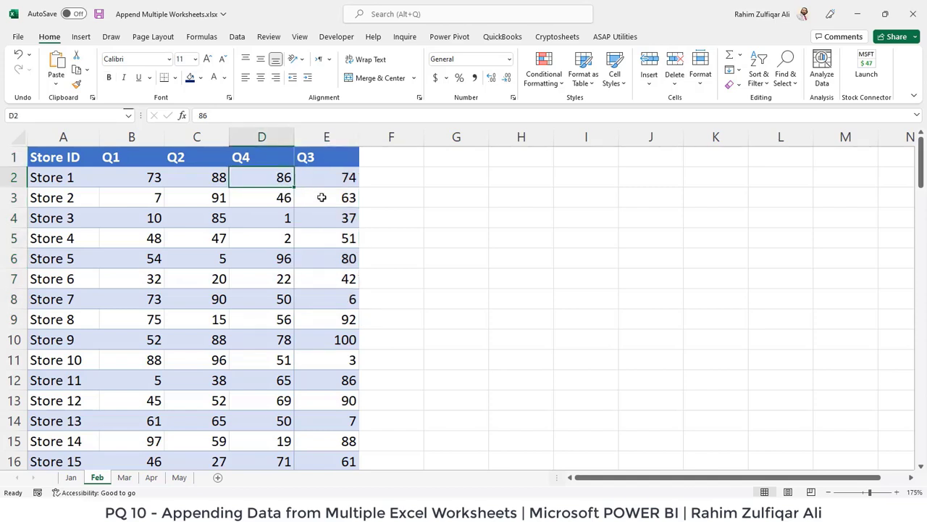
{"action": "left_click", "coordinate": [71, 477]}
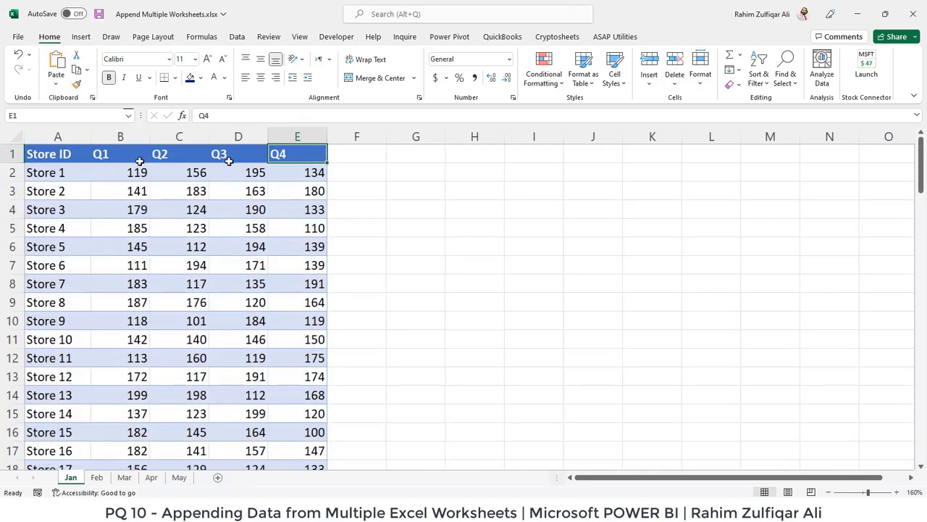
{"action": "left_click", "coordinate": [98, 478]}
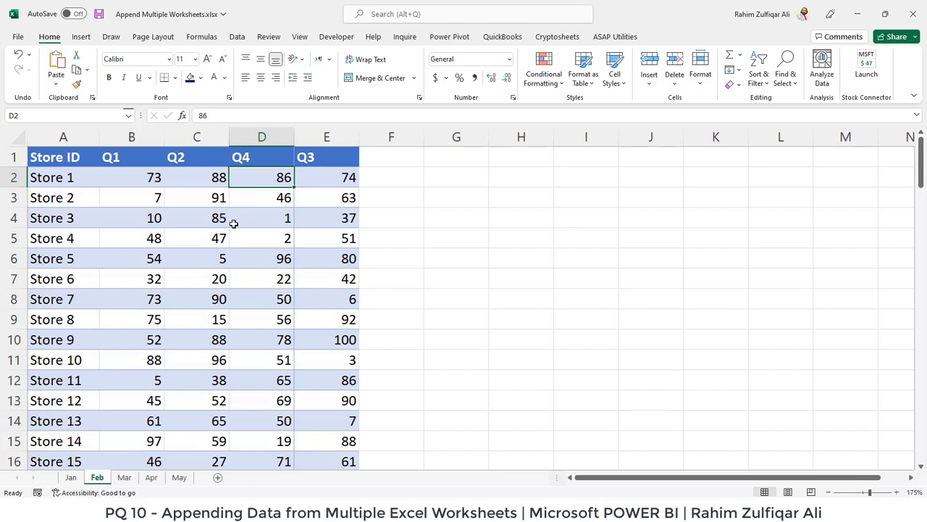
{"action": "left_click", "coordinate": [254, 159]}
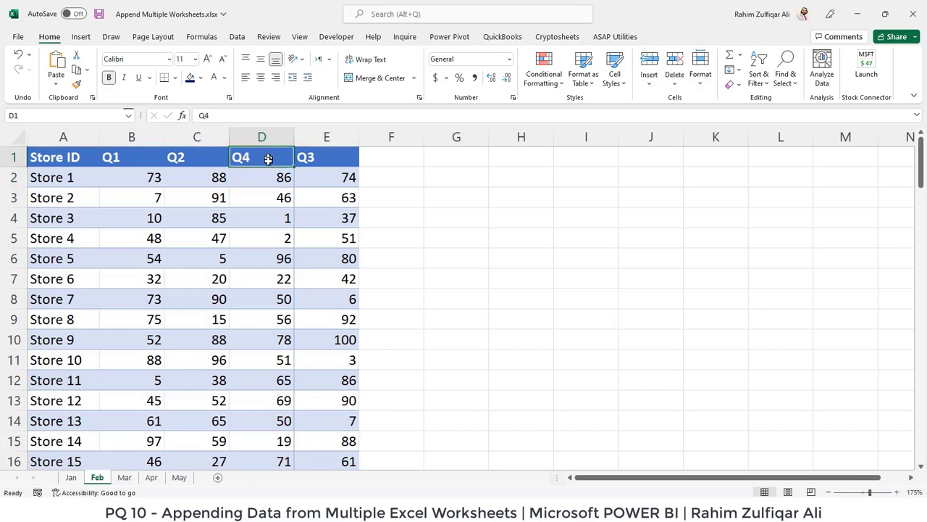
{"action": "left_click_drag", "start_coordinate": [265, 159], "coordinate": [265, 261]}
{"action": "left_click_drag", "start_coordinate": [326, 161], "coordinate": [323, 240]}
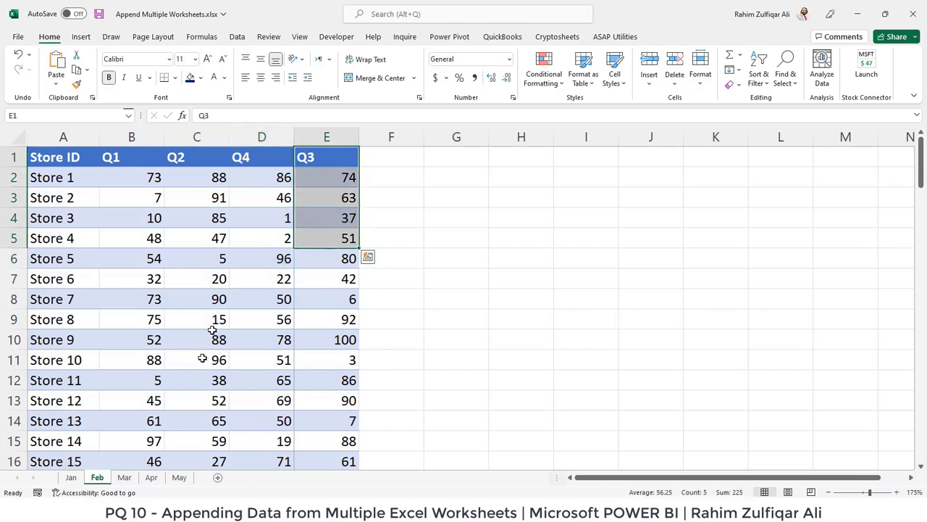
- Look through the Mar and Apr sheets and inspect the Total column and its formulas on the May sheet
{"action": "left_click", "coordinate": [125, 478]}
{"action": "left_click", "coordinate": [152, 479]}
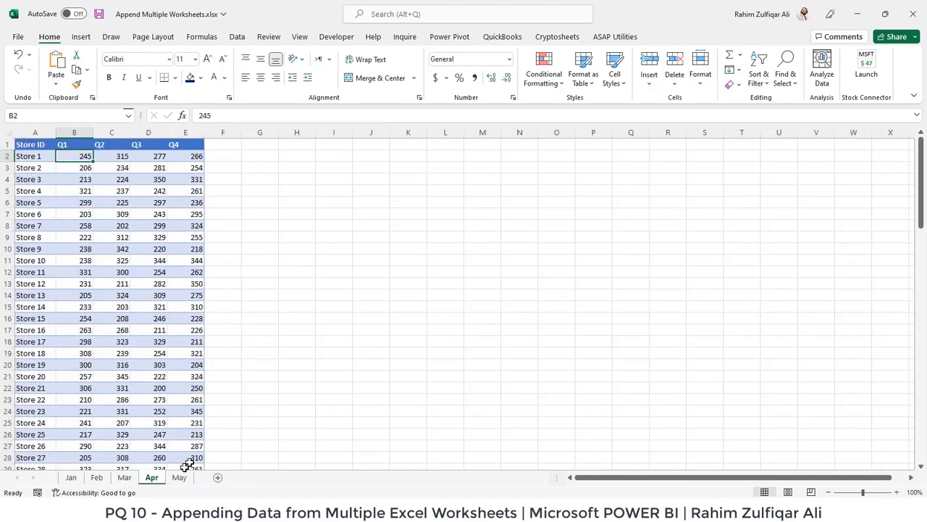
{"action": "left_click", "coordinate": [179, 477]}
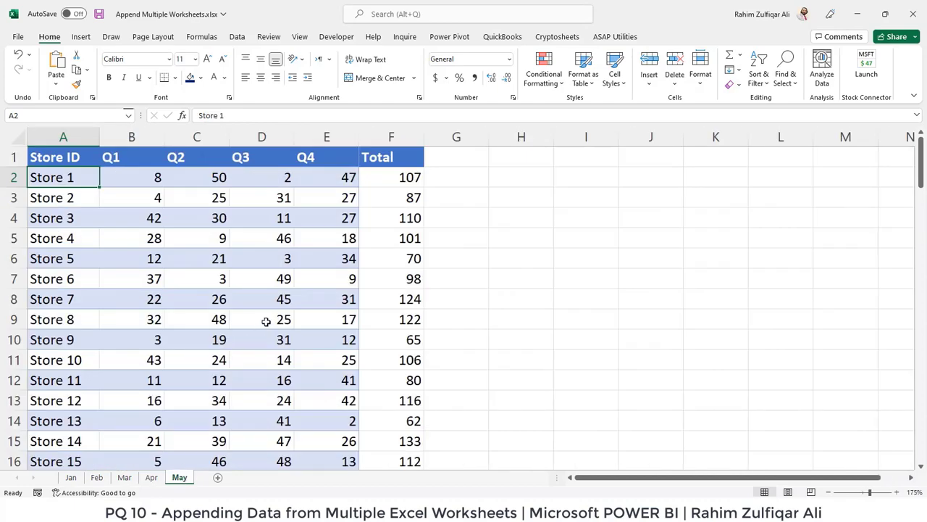
{"action": "left_click_drag", "start_coordinate": [387, 156], "coordinate": [392, 362]}
{"action": "left_click", "coordinate": [406, 177]}
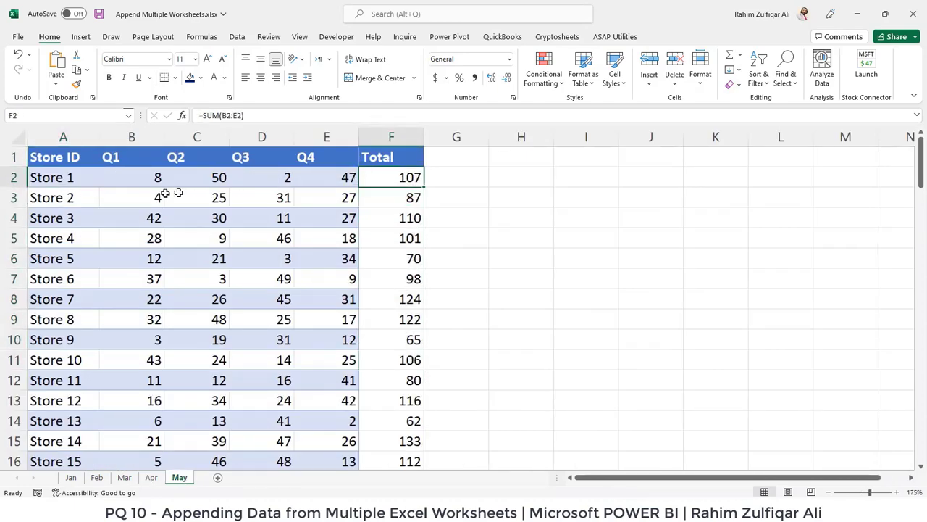
{"action": "left_click", "coordinate": [68, 178]}
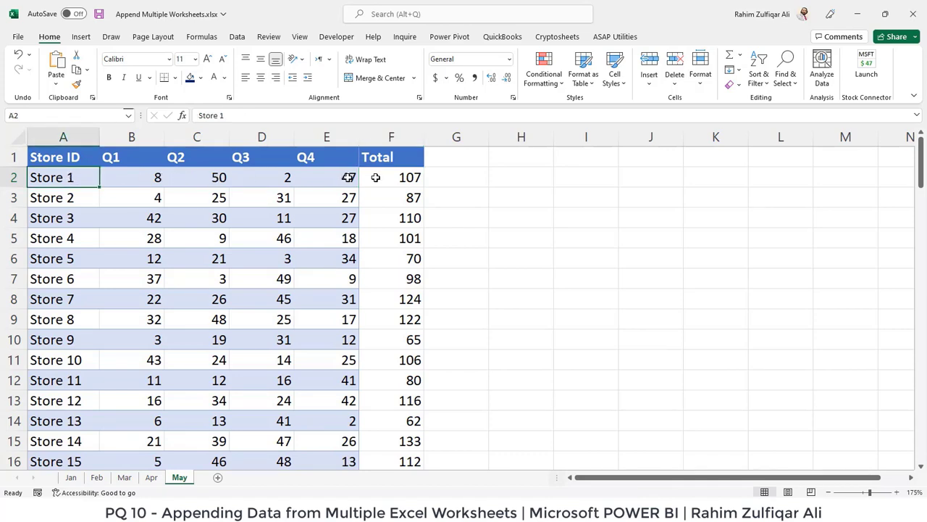
{"action": "left_click_drag", "start_coordinate": [376, 178], "coordinate": [399, 357]}
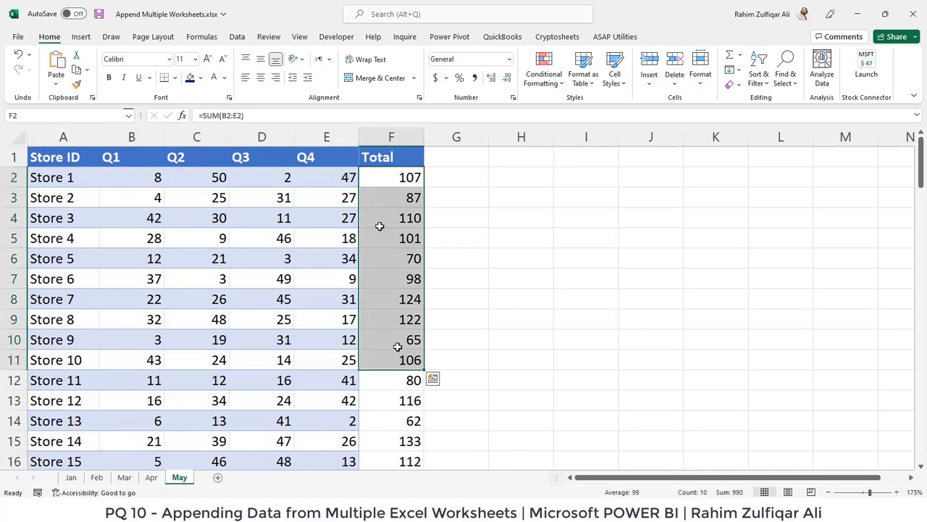
{"action": "left_click", "coordinate": [379, 157]}
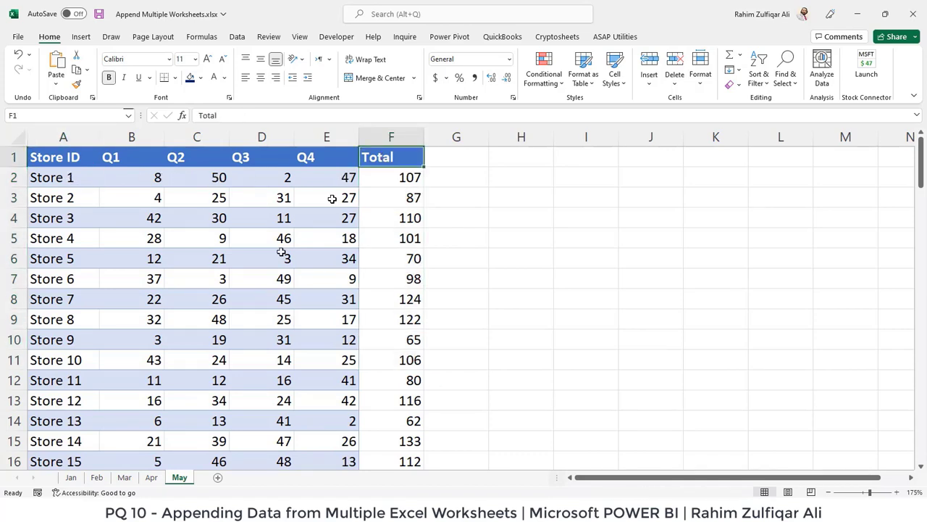
- Review the column headers on each sheet from Jan to May, ending at the May sheet's Total column
{"action": "left_click", "coordinate": [78, 479]}
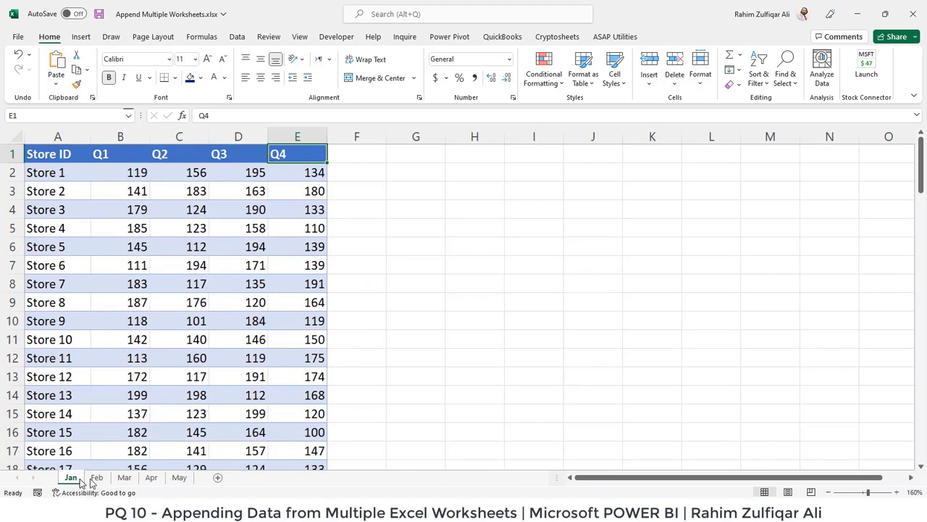
{"action": "left_click", "coordinate": [98, 479]}
{"action": "left_click", "coordinate": [125, 477]}
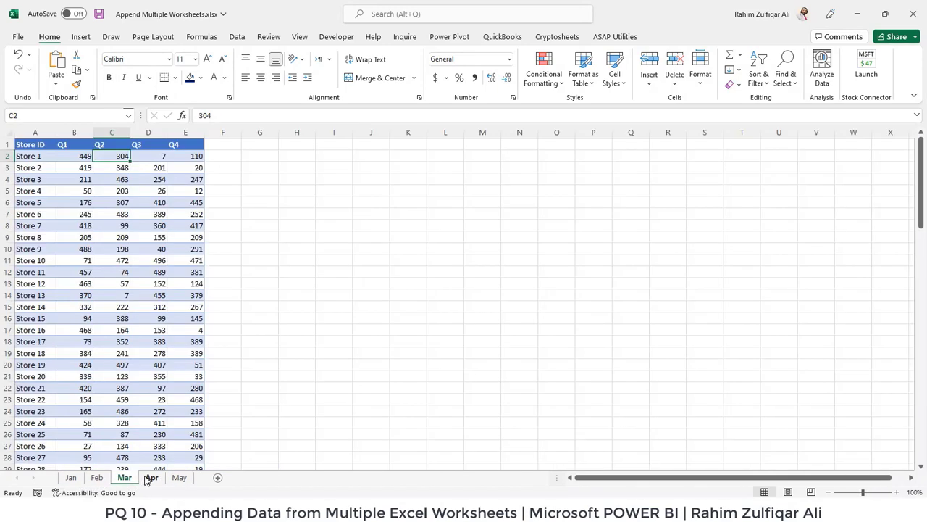
{"action": "left_click", "coordinate": [151, 477]}
{"action": "left_click", "coordinate": [179, 477]}
{"action": "left_click", "coordinate": [410, 280]}
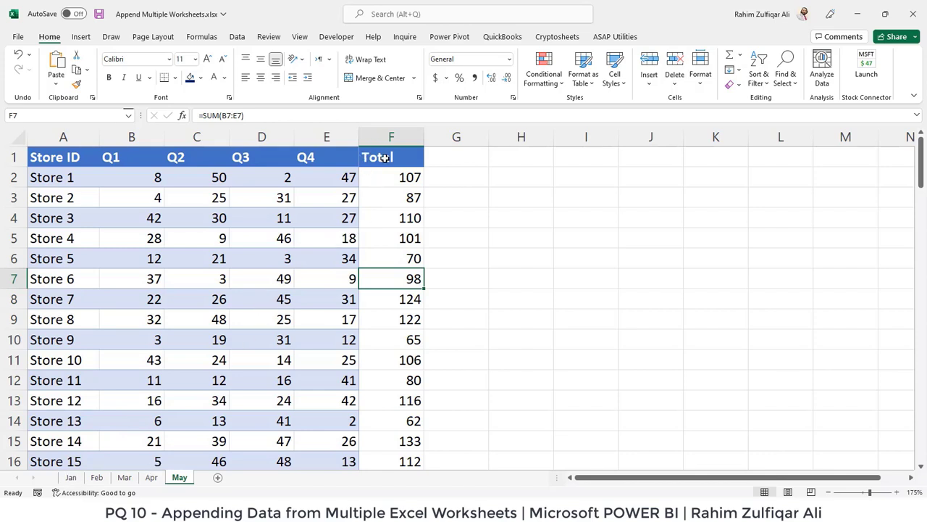
- Compare the layout of the May sheet with the Jan, Feb, Mar and Apr sheets
{"action": "left_click", "coordinate": [124, 477]}
{"action": "left_click", "coordinate": [97, 478]}
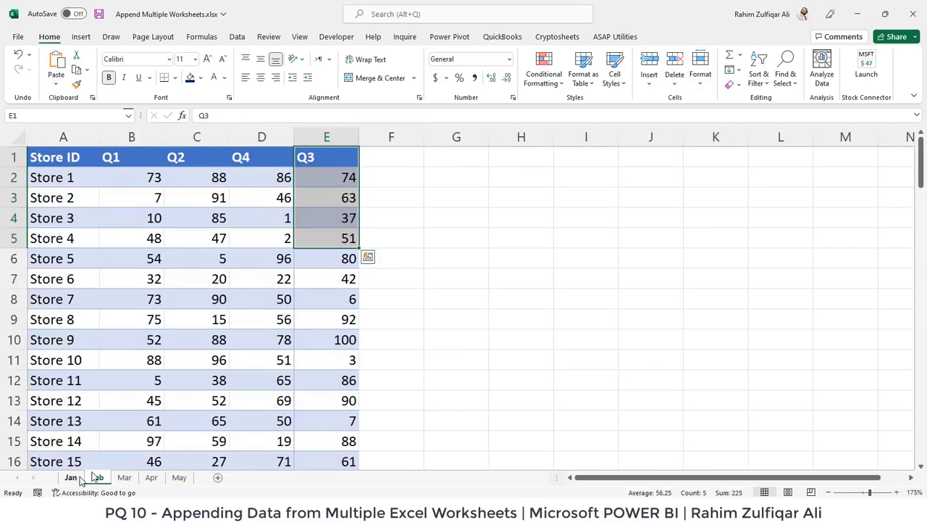
{"action": "left_click", "coordinate": [71, 478]}
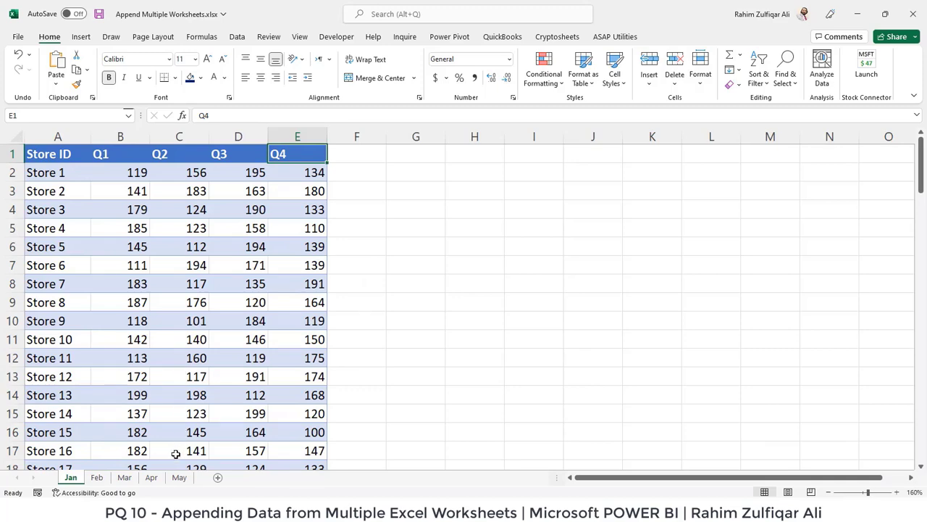
{"action": "left_click", "coordinate": [179, 478]}
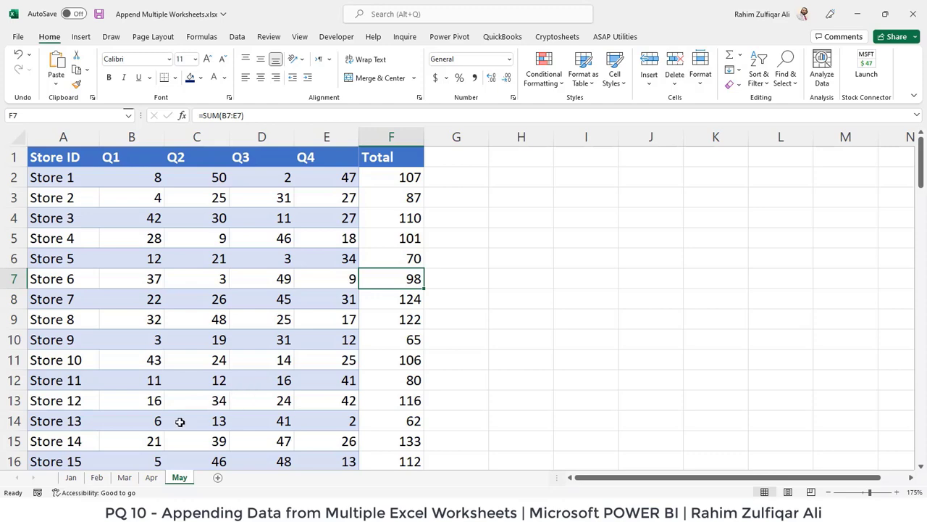
{"action": "left_click", "coordinate": [151, 477]}
{"action": "left_click", "coordinate": [70, 477]}
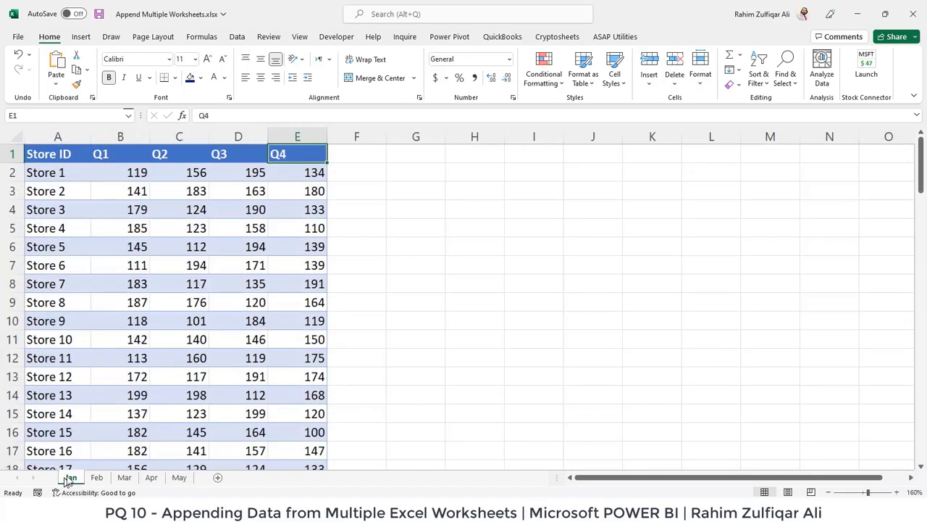
{"action": "left_click", "coordinate": [244, 266]}
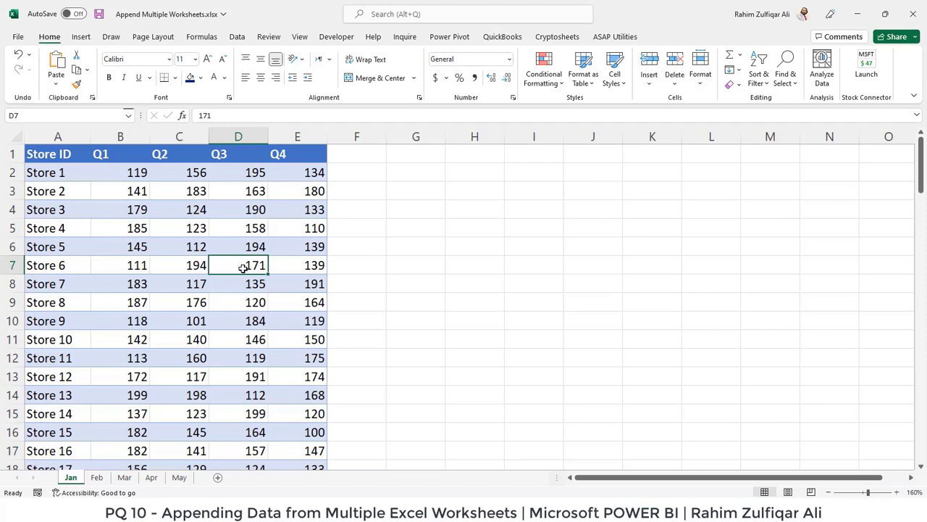
{"action": "left_click", "coordinate": [97, 478]}
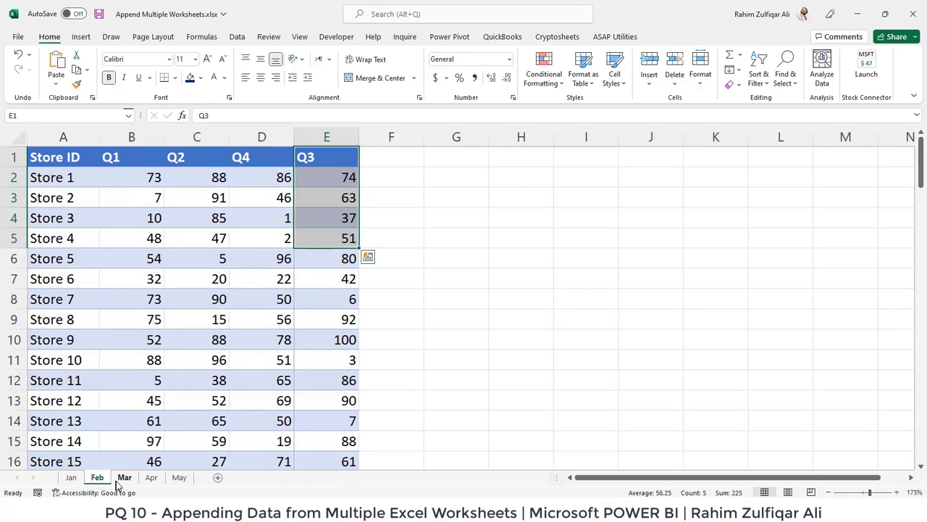
{"action": "left_click", "coordinate": [125, 477]}
{"action": "left_click", "coordinate": [152, 477]}
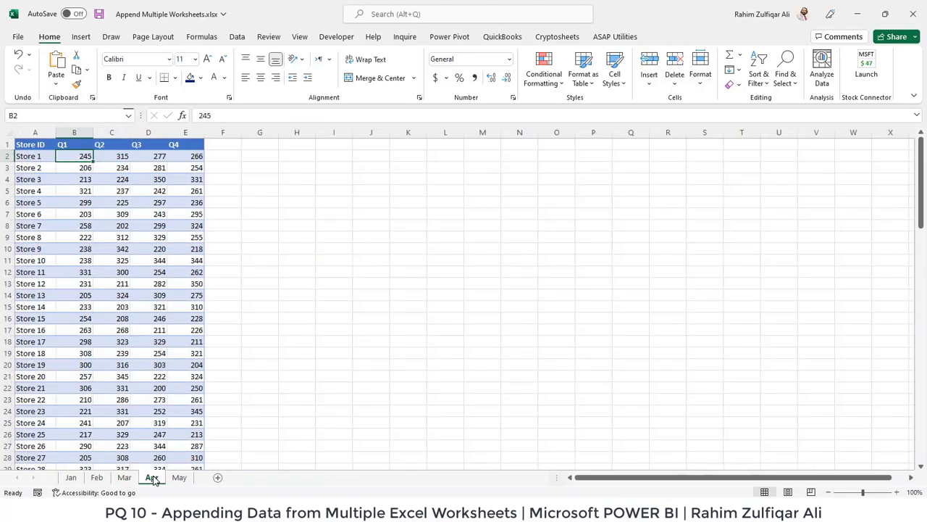
- Compare the position of the Q3 header on the Jan sheet with its position on the Feb sheet
{"action": "left_click", "coordinate": [70, 478]}
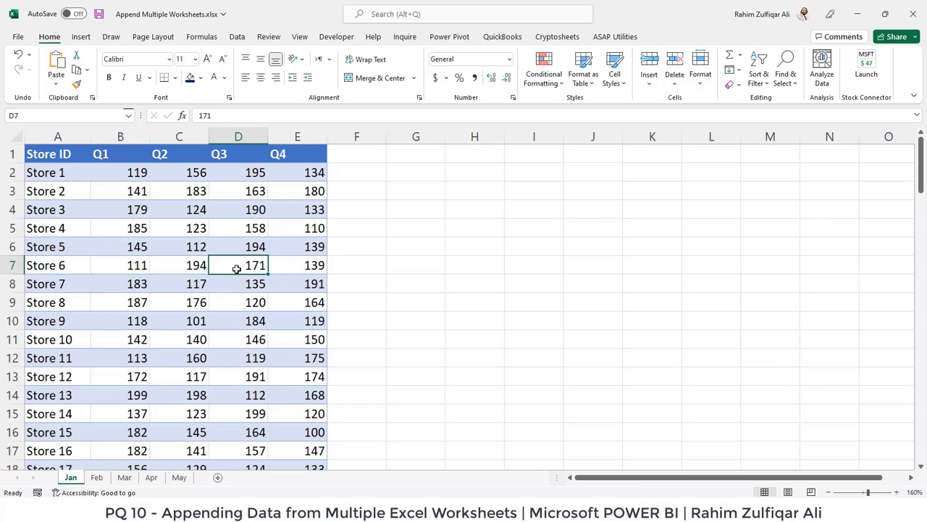
{"action": "left_click", "coordinate": [224, 158]}
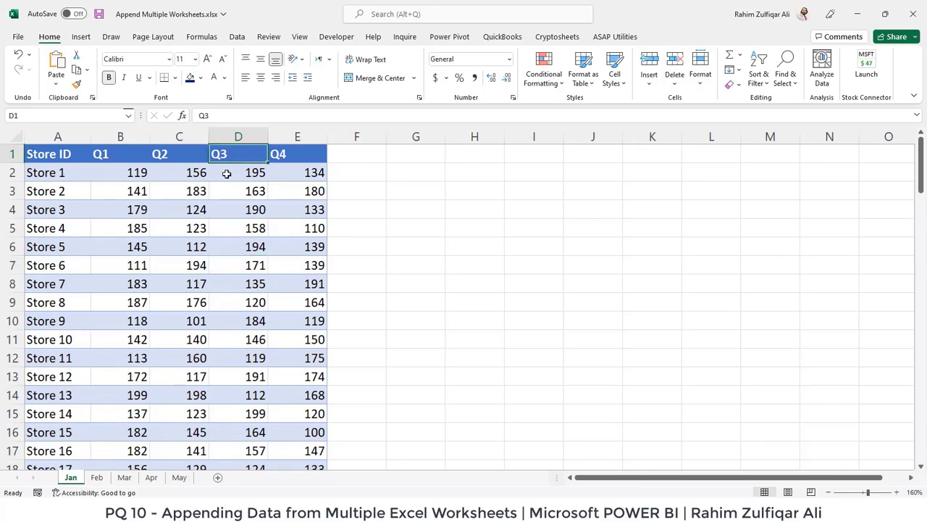
{"action": "left_click", "coordinate": [96, 479]}
{"action": "left_click", "coordinate": [299, 161]}
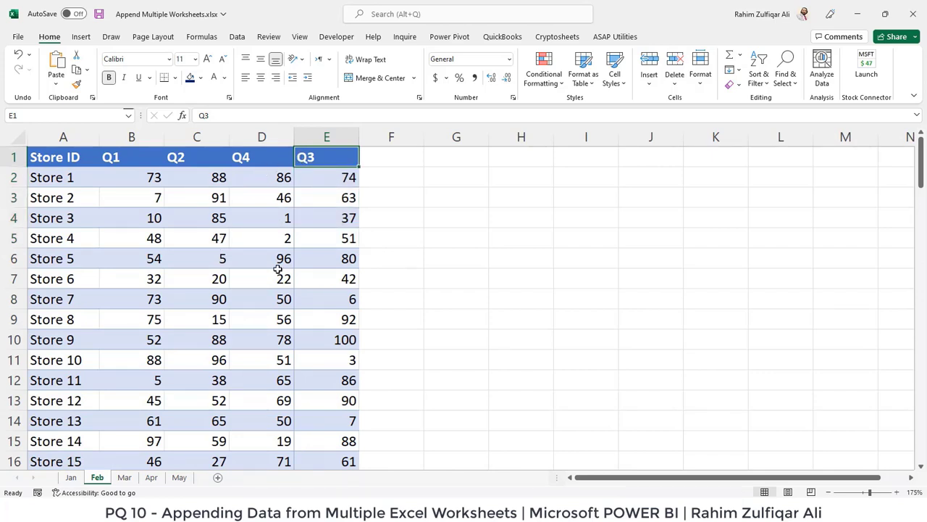
{"action": "left_click", "coordinate": [71, 478]}
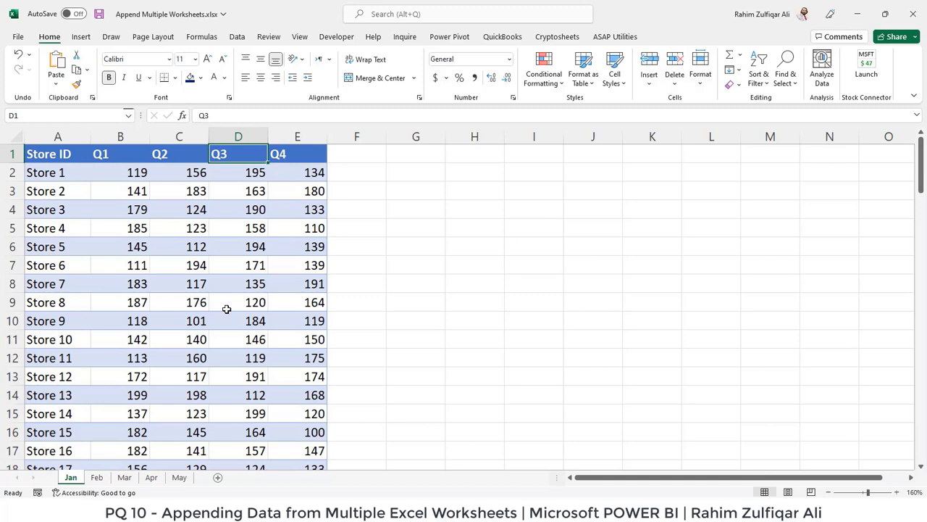
- Compare the column order on the Mar, Feb and Jan sheets with the columns on the May sheet
{"action": "left_click", "coordinate": [124, 478]}
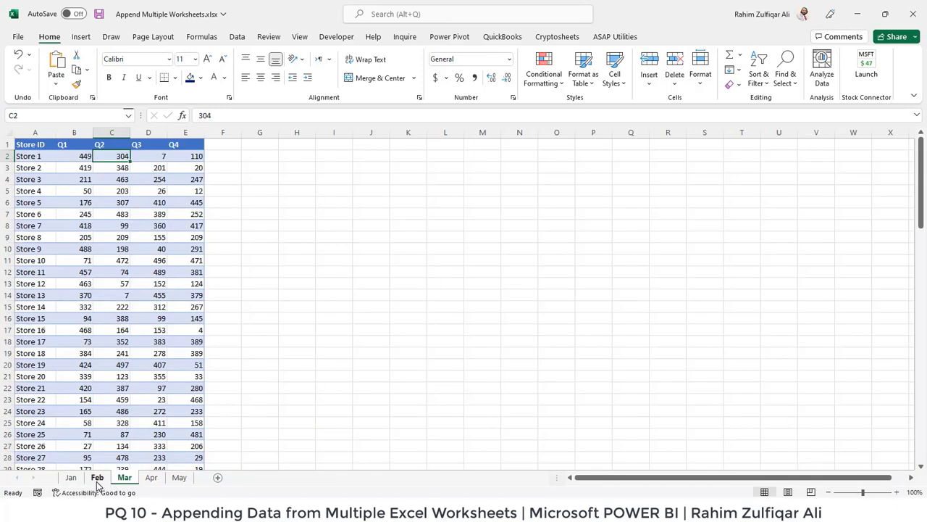
{"action": "left_click", "coordinate": [97, 478]}
{"action": "left_click", "coordinate": [71, 477]}
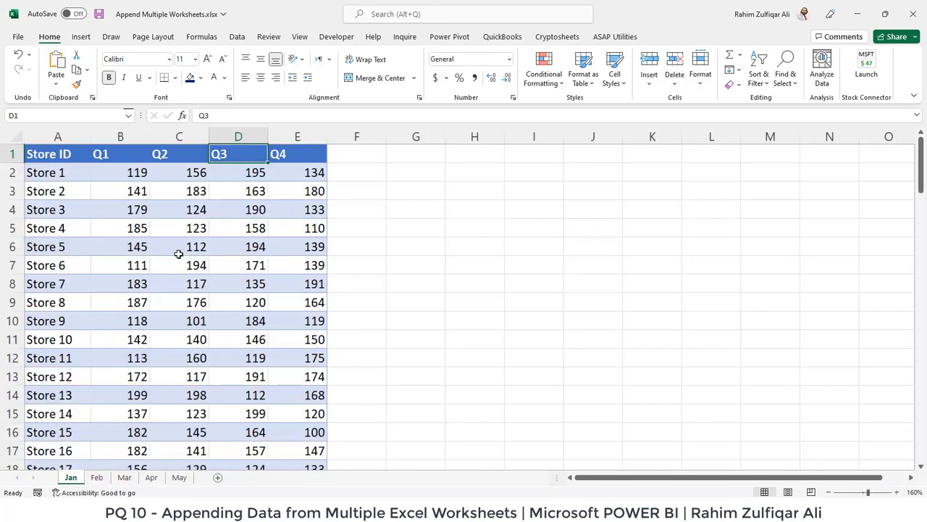
{"action": "left_click", "coordinate": [179, 477]}
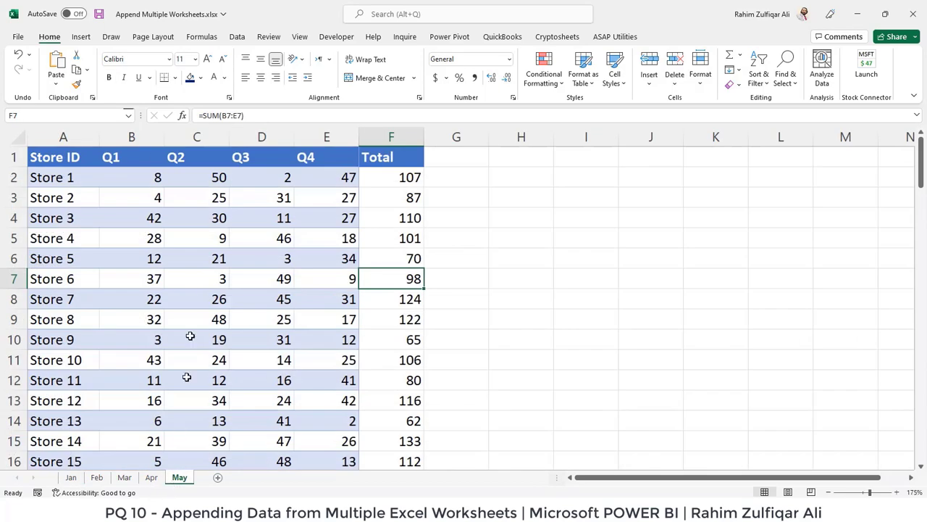
{"action": "left_click", "coordinate": [124, 477]}
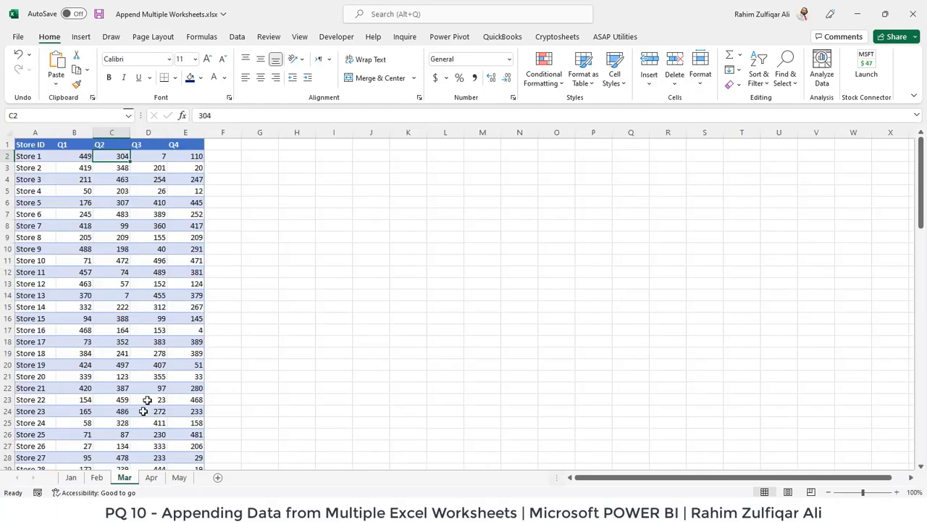
{"action": "left_click", "coordinate": [97, 477]}
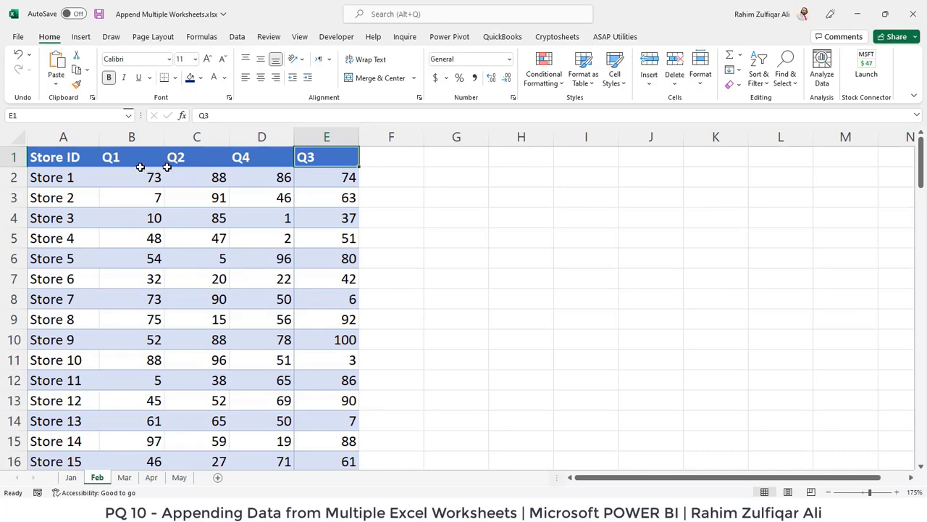
{"action": "left_click", "coordinate": [73, 479]}
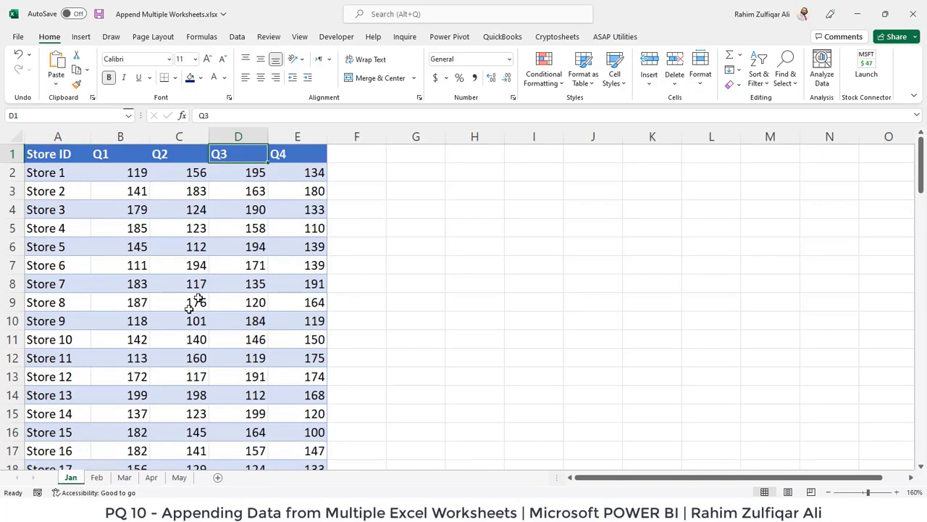
- Locate the Q2 header on the Jan sheet and check the headers on the Feb through May sheets against it
{"action": "left_click", "coordinate": [179, 153]}
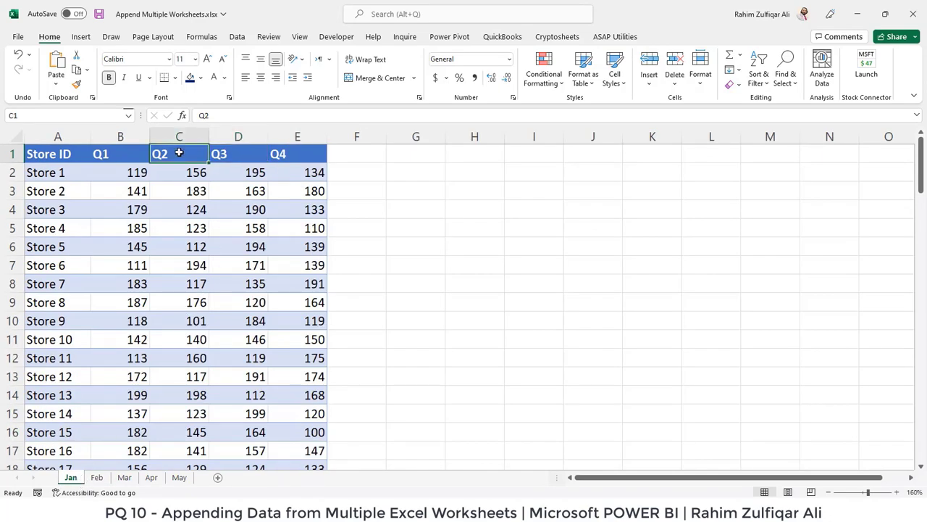
{"action": "left_click", "coordinate": [97, 478]}
{"action": "left_click", "coordinate": [124, 478]}
{"action": "left_click", "coordinate": [150, 478]}
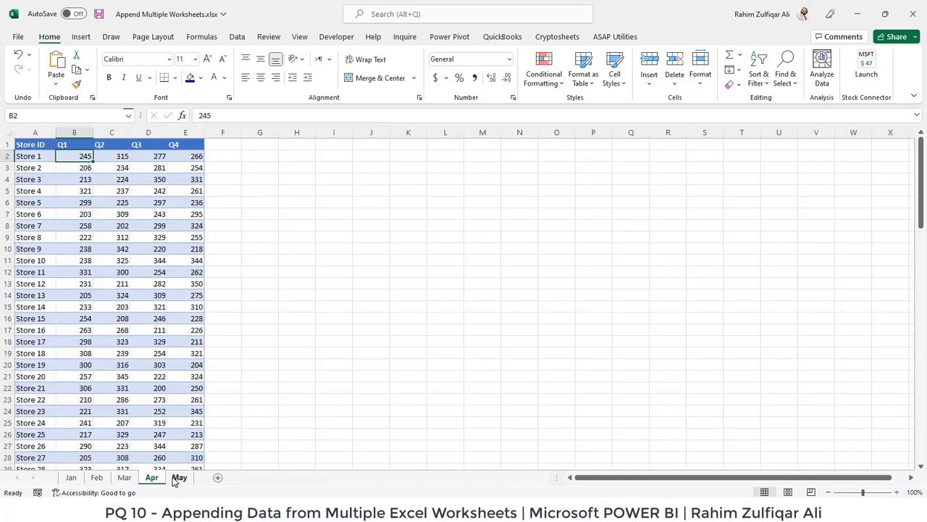
{"action": "left_click", "coordinate": [179, 477]}
{"action": "left_click", "coordinate": [71, 478]}
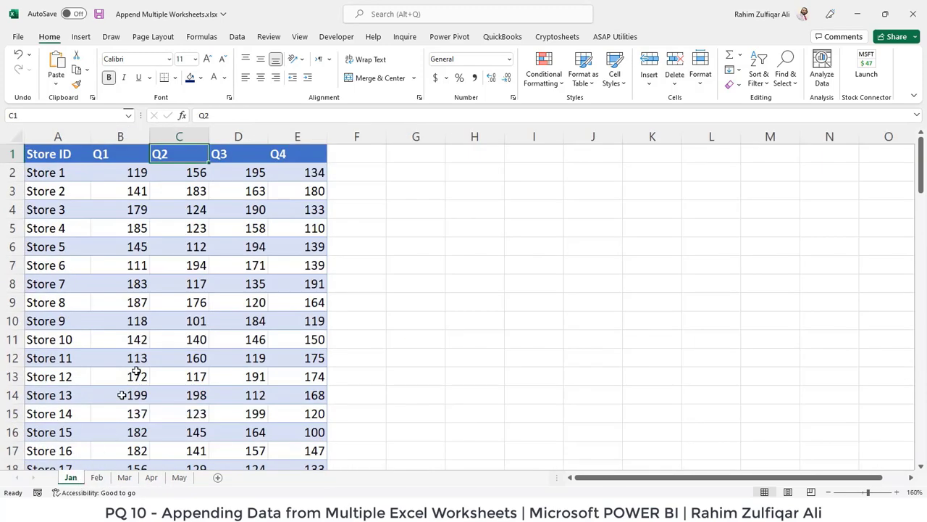
- Review the store data on the Jan through May sheets once more as the tables to combine
{"action": "left_click", "coordinate": [197, 265]}
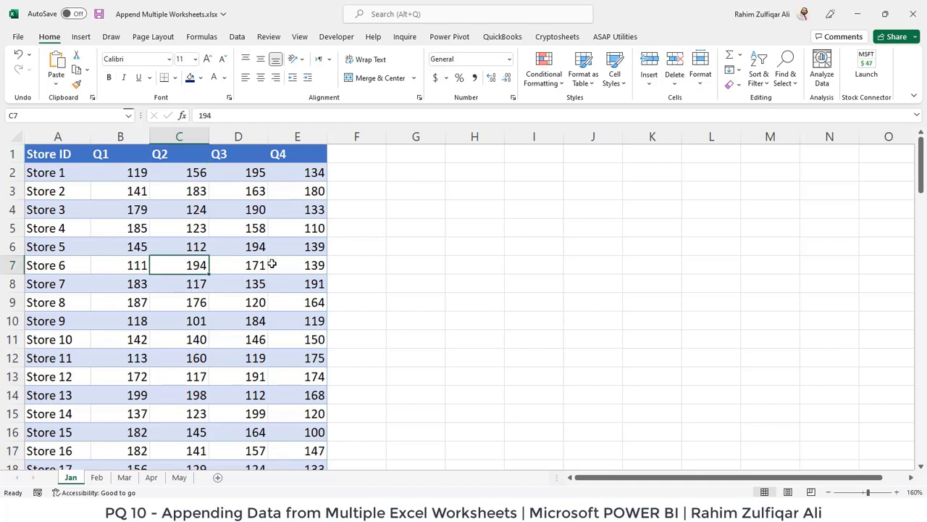
{"action": "left_click", "coordinate": [96, 477]}
{"action": "left_click", "coordinate": [124, 477]}
{"action": "left_click", "coordinate": [151, 478]}
{"action": "left_click", "coordinate": [178, 479]}
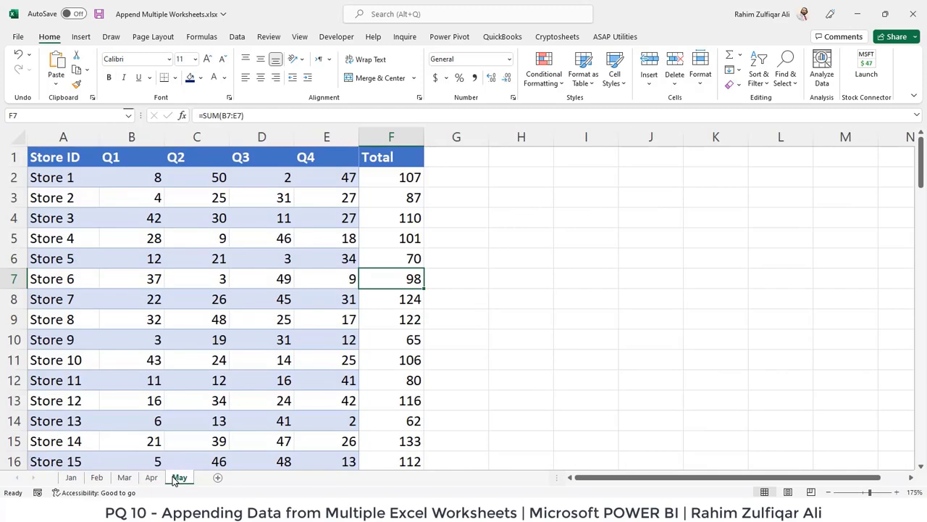
{"action": "left_click", "coordinate": [124, 478]}
{"action": "left_click", "coordinate": [97, 478]}
{"action": "left_click", "coordinate": [123, 478]}
{"action": "left_click", "coordinate": [151, 477]}
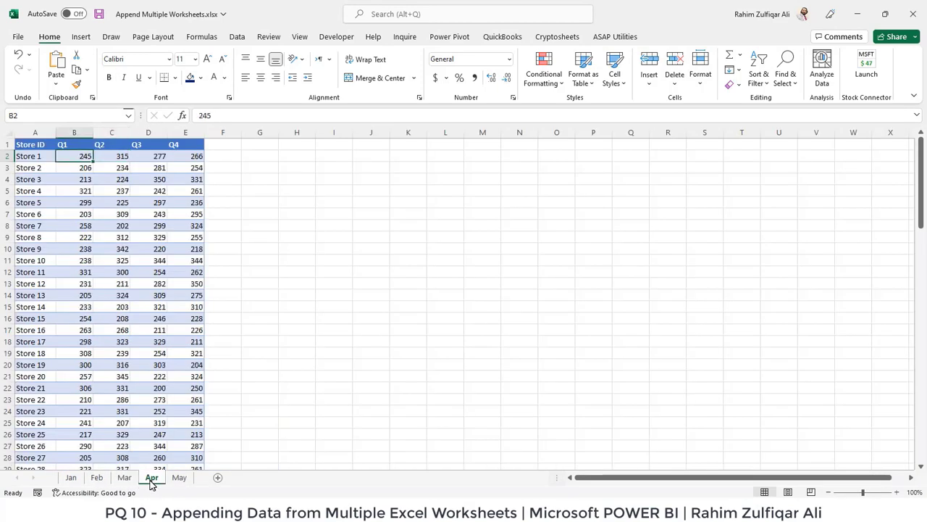
- Return to the Jan sheet and switch to the blank report in Power BI Desktop
{"action": "left_click", "coordinate": [71, 477]}
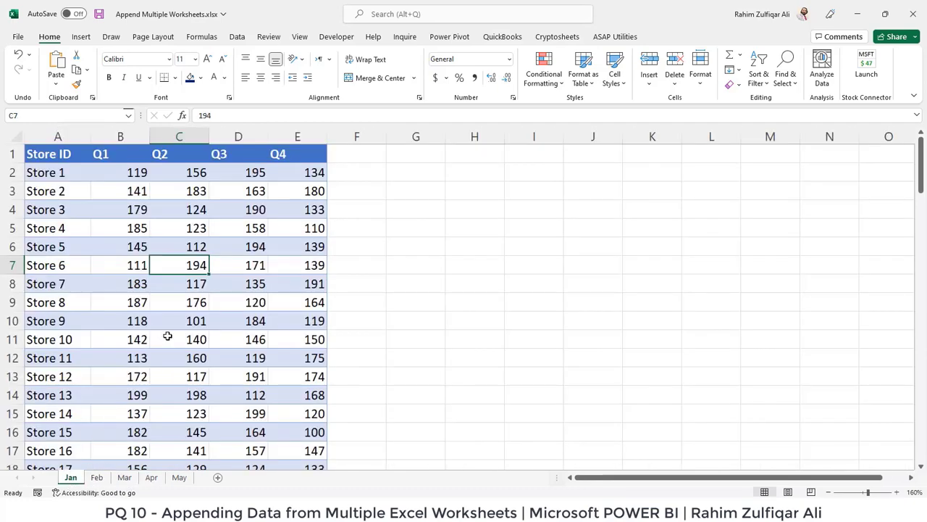
{"action": "left_click", "coordinate": [167, 335]}
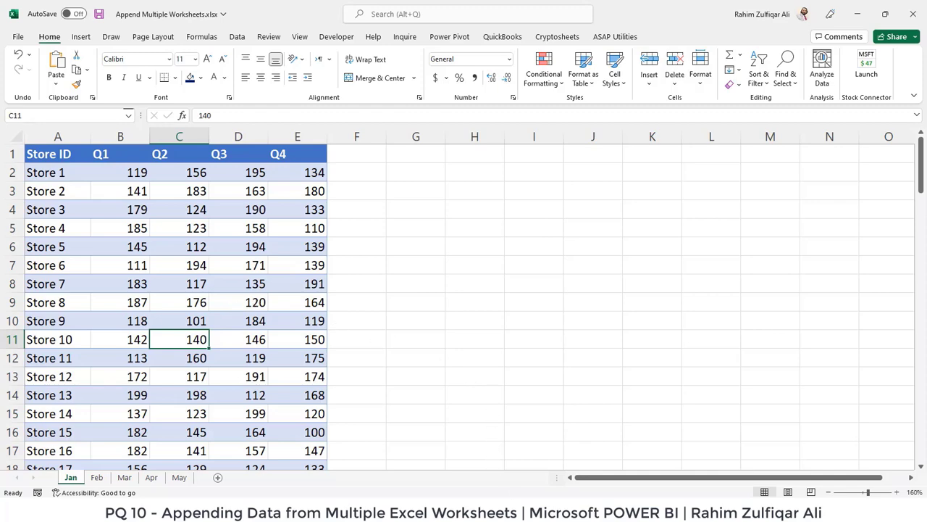
{"action": "key", "text": "alt+Tab"}
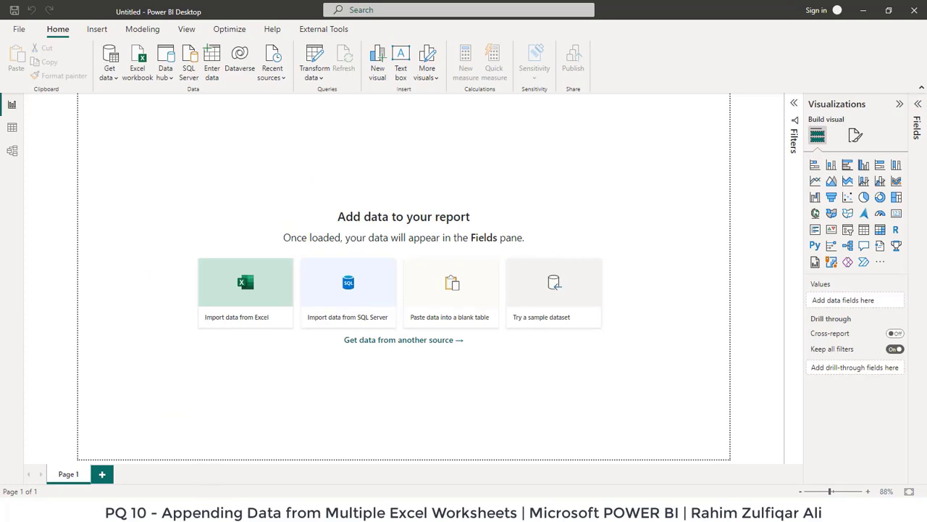
{"action": "key", "text": "alt+Tab"}
{"action": "left_click", "coordinate": [262, 266]}
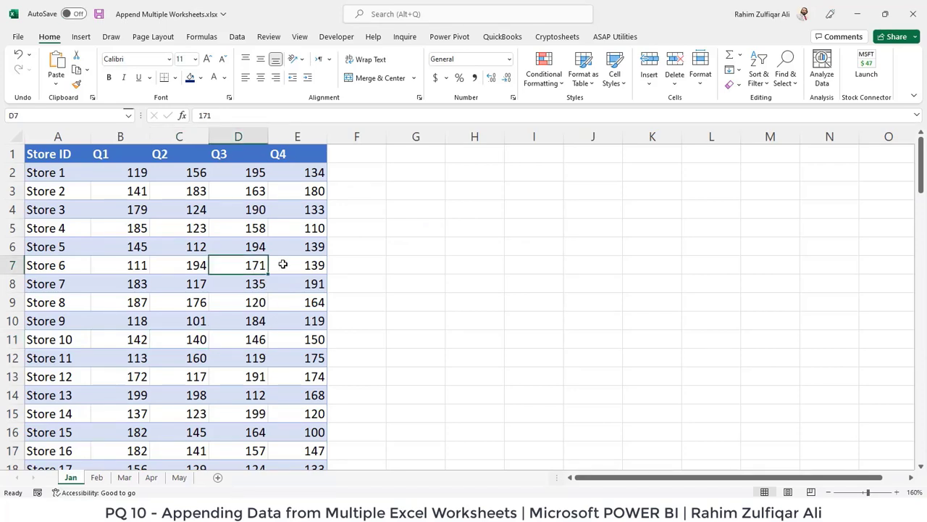
{"action": "key", "text": "alt+Tab"}
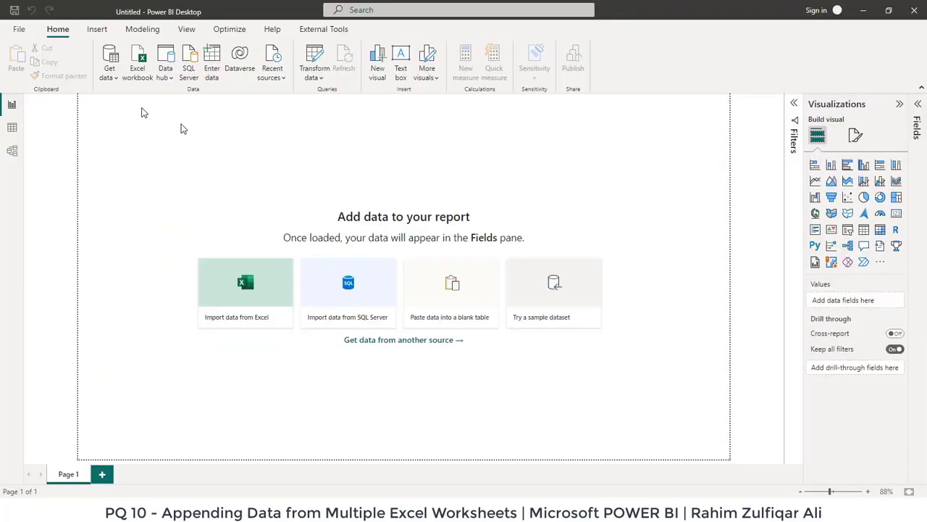
- Connect to the Excel workbook Append Multiple Worksheets.xlsx in the PQ 10 - Appending Data from Multiple Excel Worksheets folder
{"action": "left_click", "coordinate": [107, 78]}
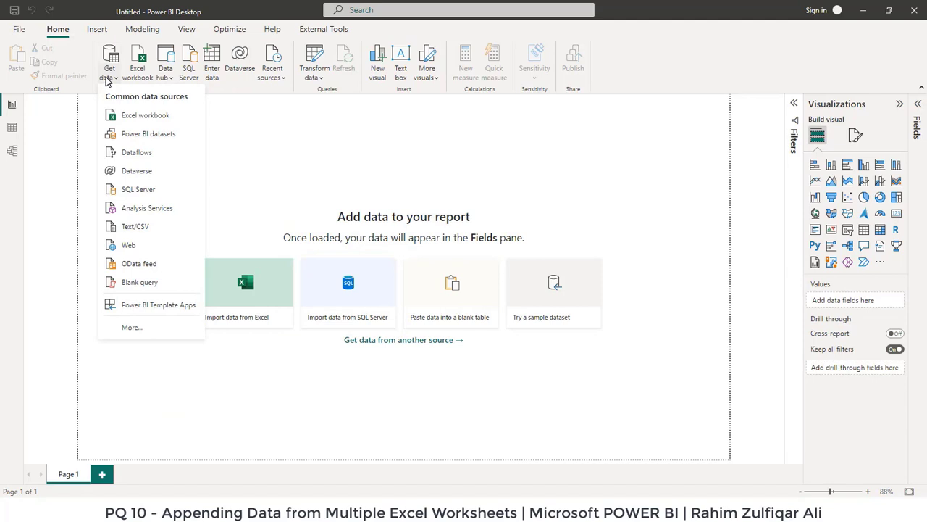
{"action": "left_click", "coordinate": [138, 116]}
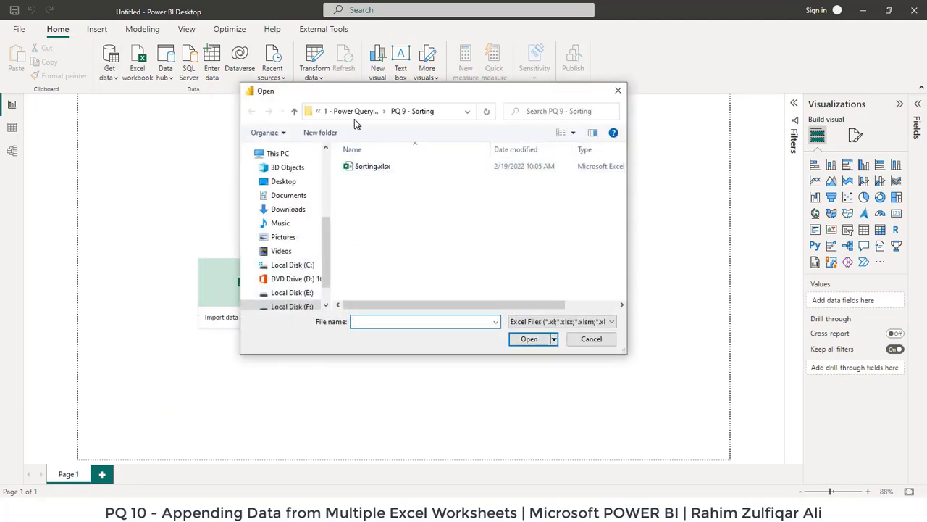
{"action": "left_click", "coordinate": [354, 115]}
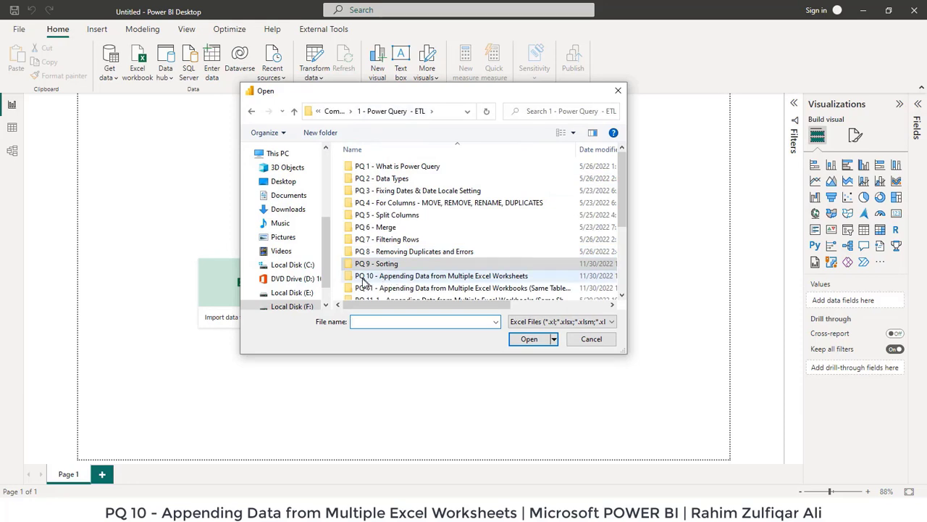
{"action": "double_click", "coordinate": [488, 276]}
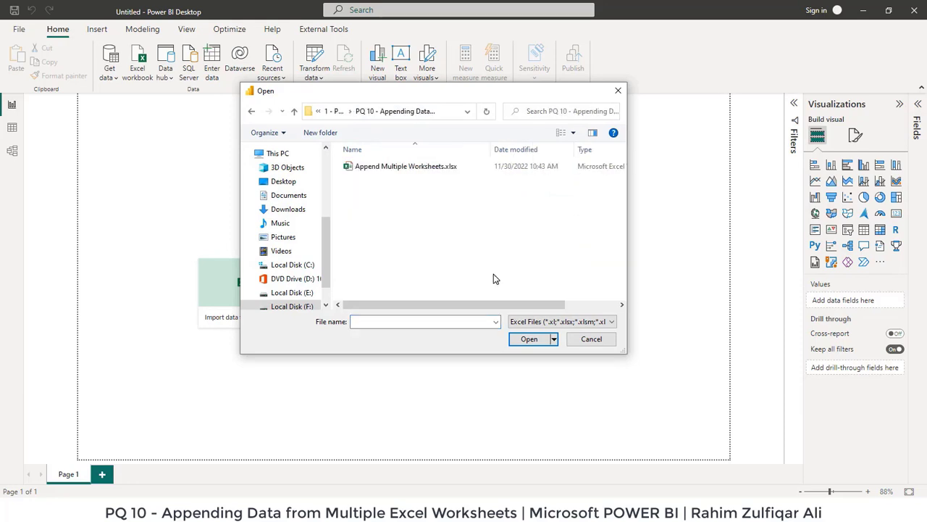
{"action": "left_click", "coordinate": [416, 172]}
{"action": "left_click", "coordinate": [540, 341]}
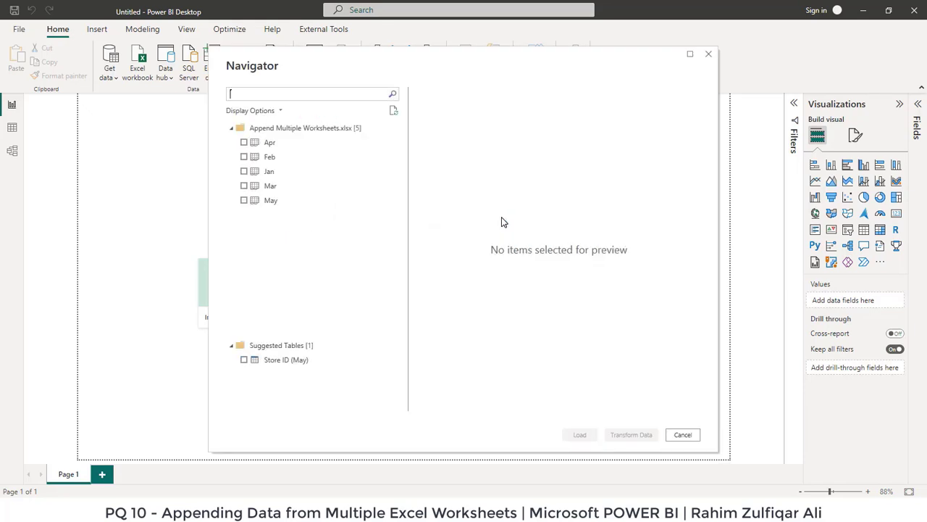
- Select the Apr, Feb, Jan, May and Mar worksheets of the workbook and load them into Power Query Editor for transformation
{"action": "left_click", "coordinate": [244, 142]}
{"action": "left_click", "coordinate": [244, 157]}
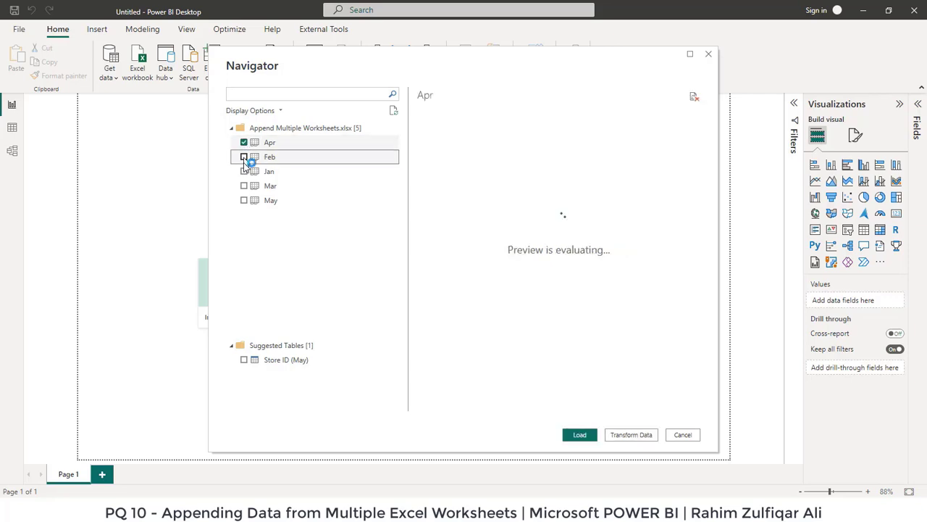
{"action": "left_click", "coordinate": [244, 171]}
{"action": "left_click", "coordinate": [244, 200]}
{"action": "left_click", "coordinate": [244, 186]}
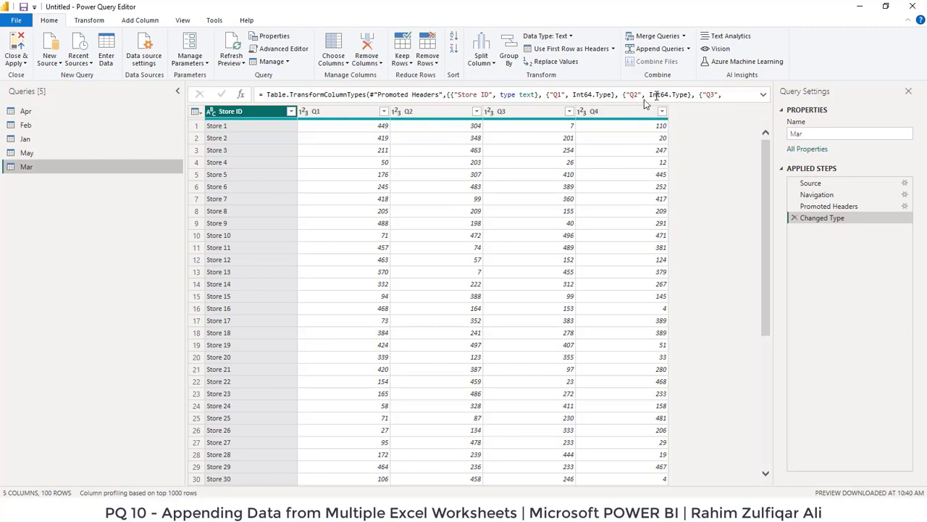
- Append three or more tables as a new query, combining Mar with Apr, Feb, Jan and May in that order
{"action": "left_click", "coordinate": [689, 48]}
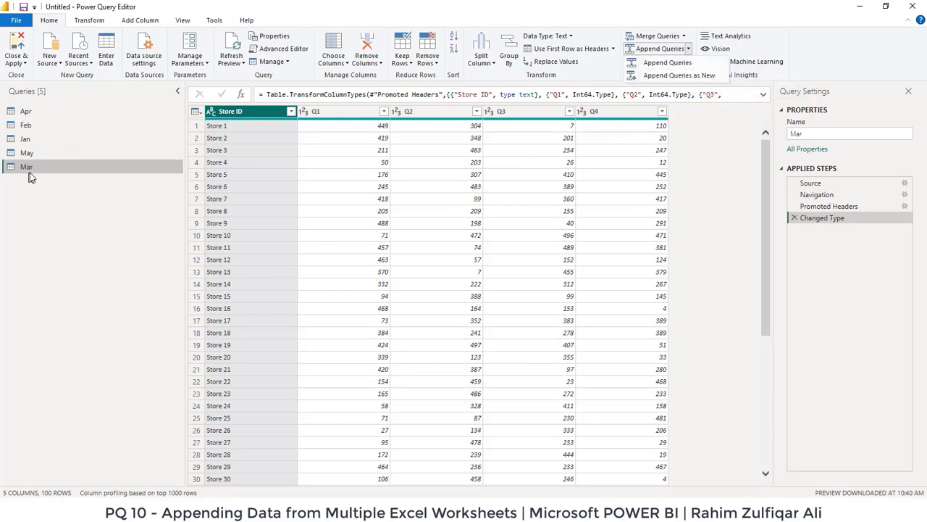
{"action": "left_click", "coordinate": [681, 76]}
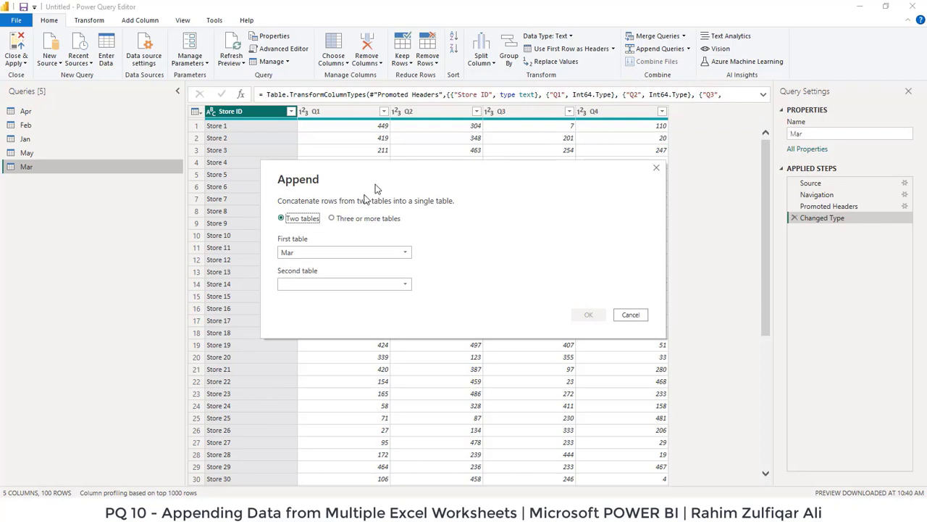
{"action": "left_click", "coordinate": [332, 219]}
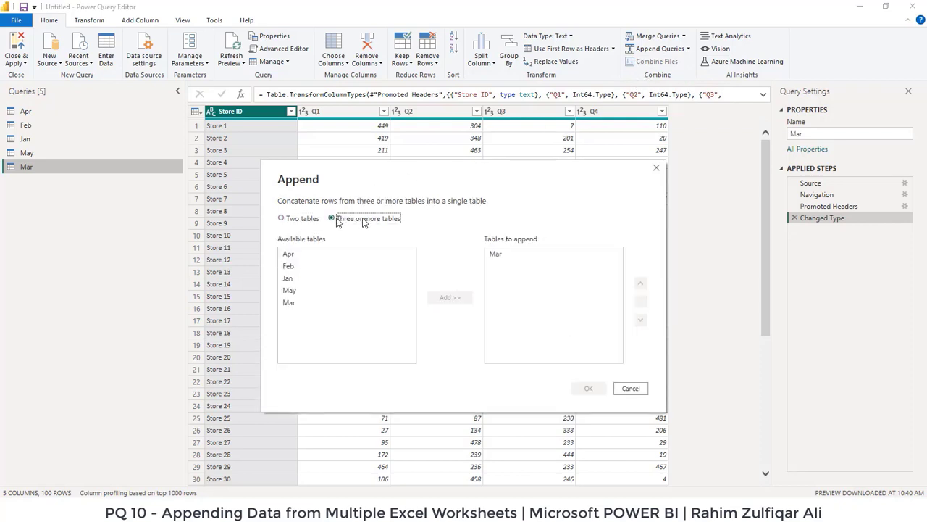
{"action": "left_click", "coordinate": [499, 255]}
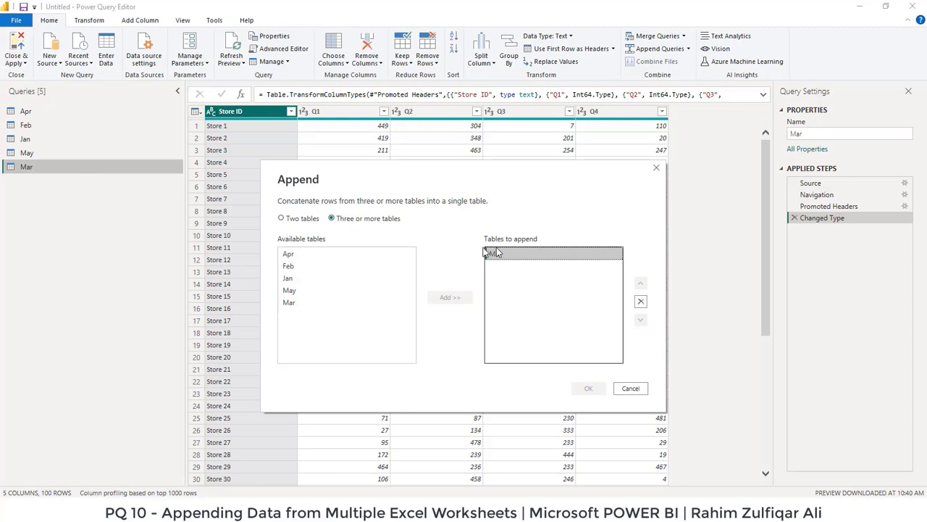
{"action": "left_click", "coordinate": [288, 255]}
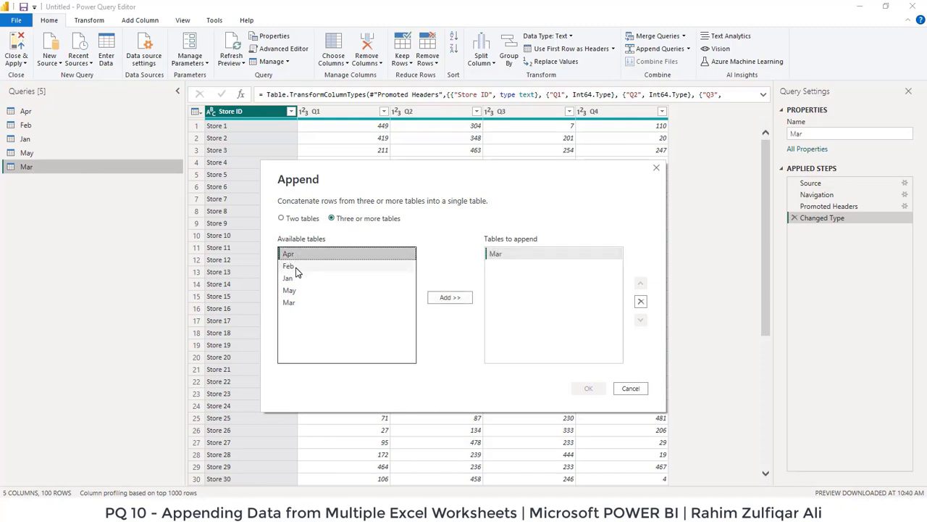
{"action": "left_click", "coordinate": [293, 266], "text": "ctrl"}
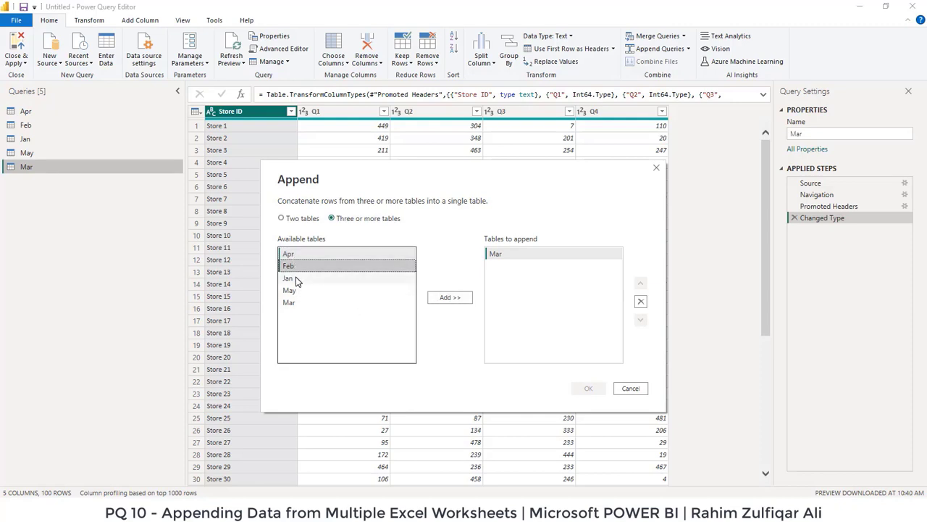
{"action": "left_click", "coordinate": [297, 279], "text": "ctrl"}
{"action": "left_click", "coordinate": [308, 291], "text": "ctrl"}
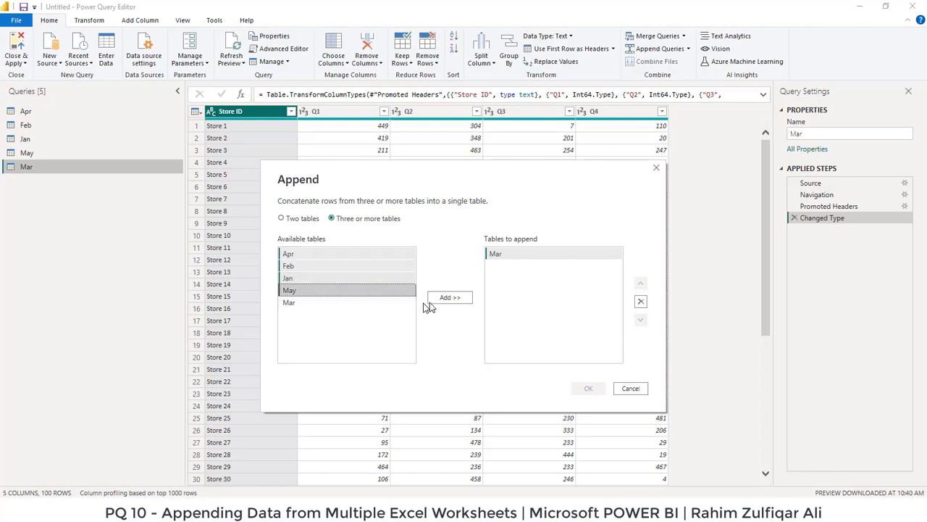
{"action": "left_click", "coordinate": [448, 298]}
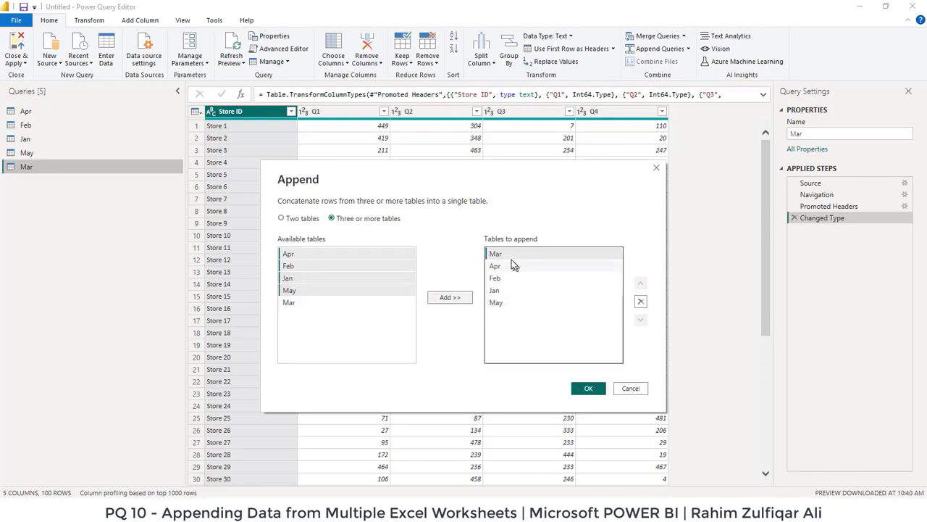
{"action": "left_click", "coordinate": [588, 389]}
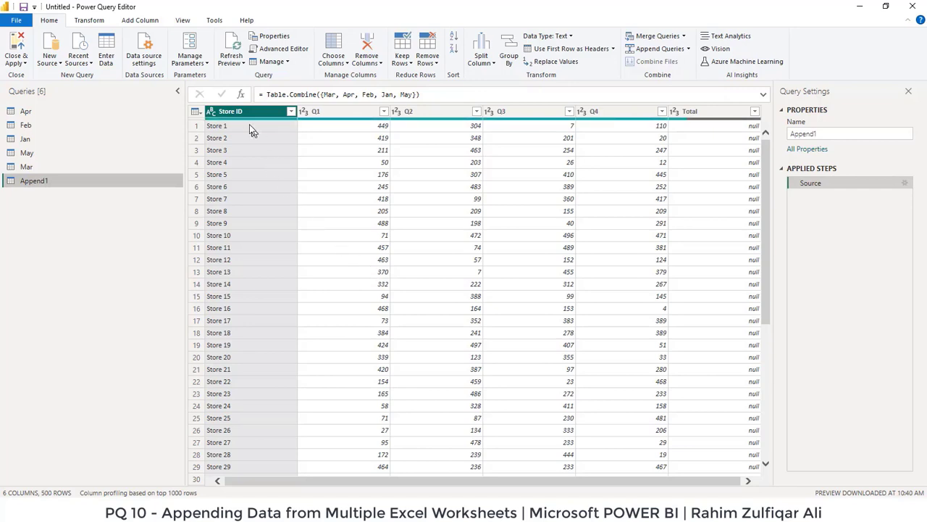
- Review the Q1 to Q4 and Total columns of the appended query and locate the first row with a Total value
{"action": "left_click", "coordinate": [340, 116]}
{"action": "left_click", "coordinate": [415, 114]}
{"action": "left_click", "coordinate": [516, 116]}
{"action": "left_click", "coordinate": [600, 113]}
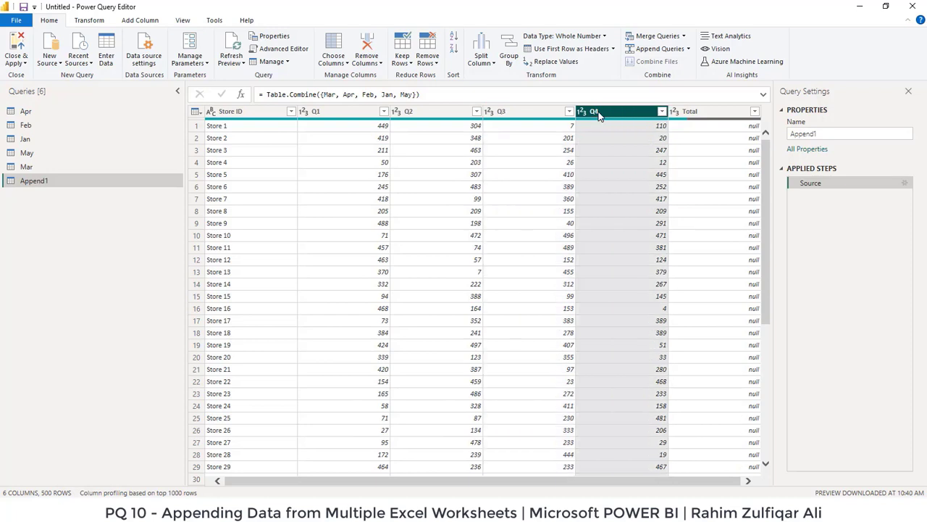
{"action": "left_click", "coordinate": [712, 116]}
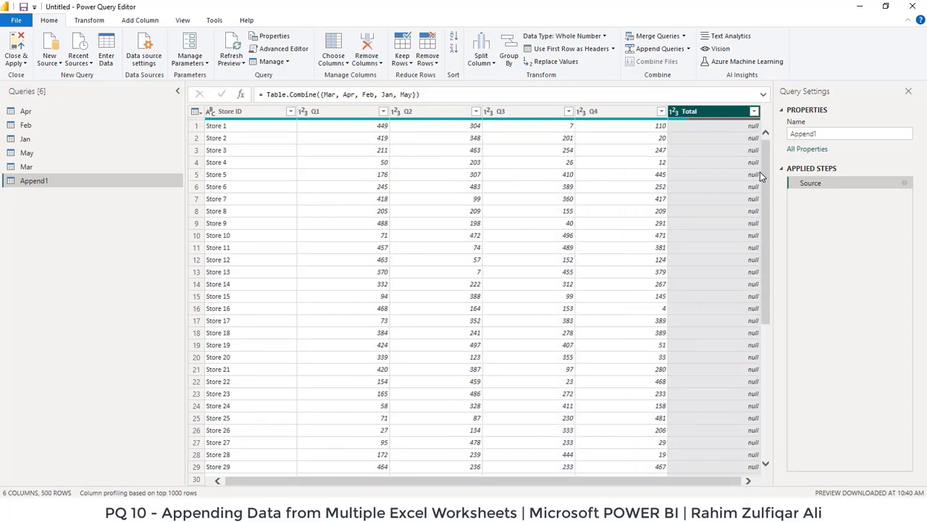
{"action": "left_click_drag", "start_coordinate": [766, 151], "coordinate": [772, 320]}
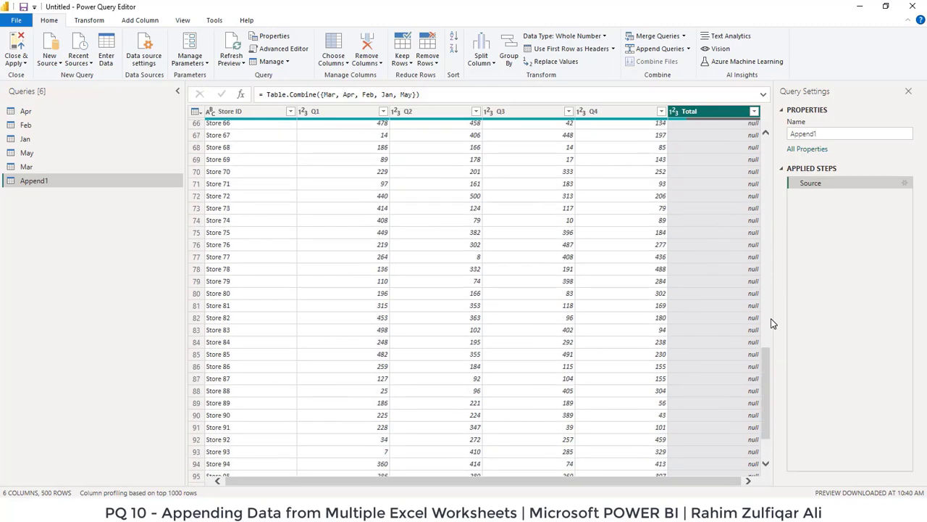
{"action": "left_click_drag", "start_coordinate": [761, 366], "coordinate": [766, 427]}
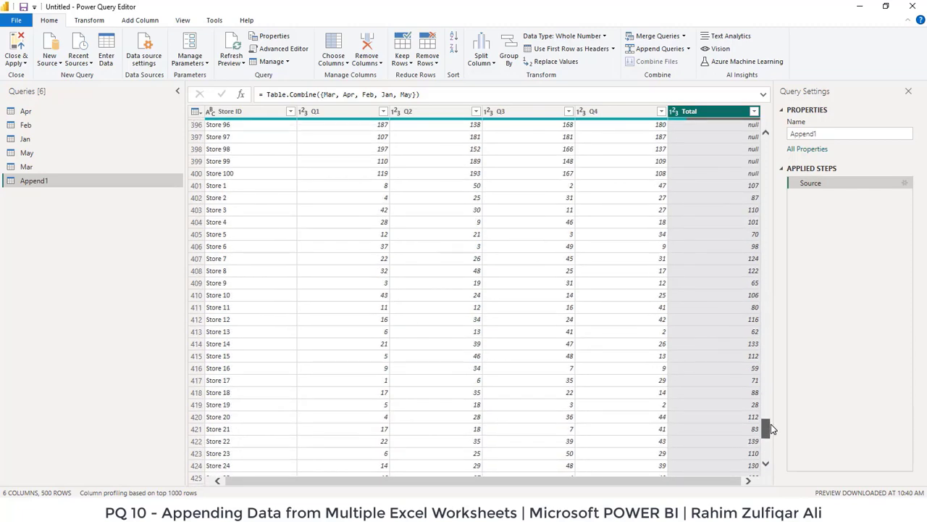
{"action": "left_click", "coordinate": [739, 187]}
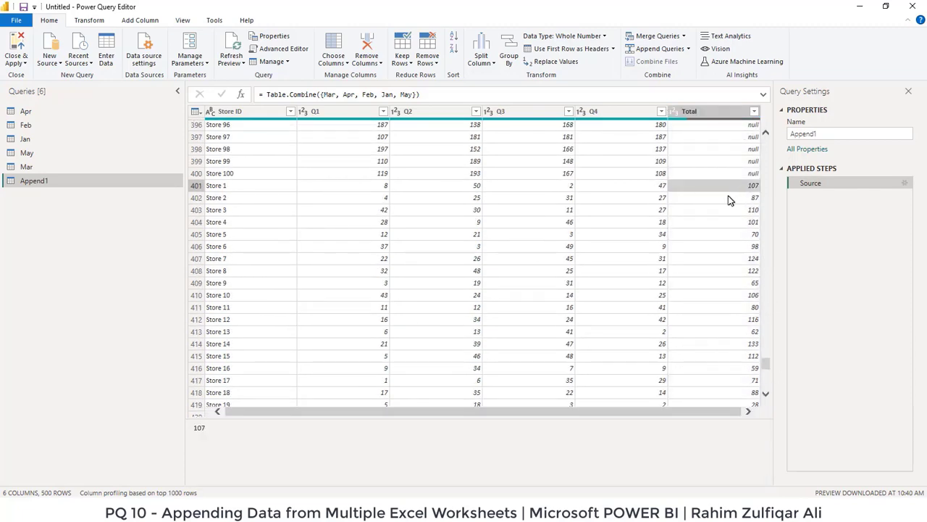
- Compare the columns of the May, Apr and Feb queries with the appended query, checking it down to its last row
{"action": "left_click", "coordinate": [28, 154]}
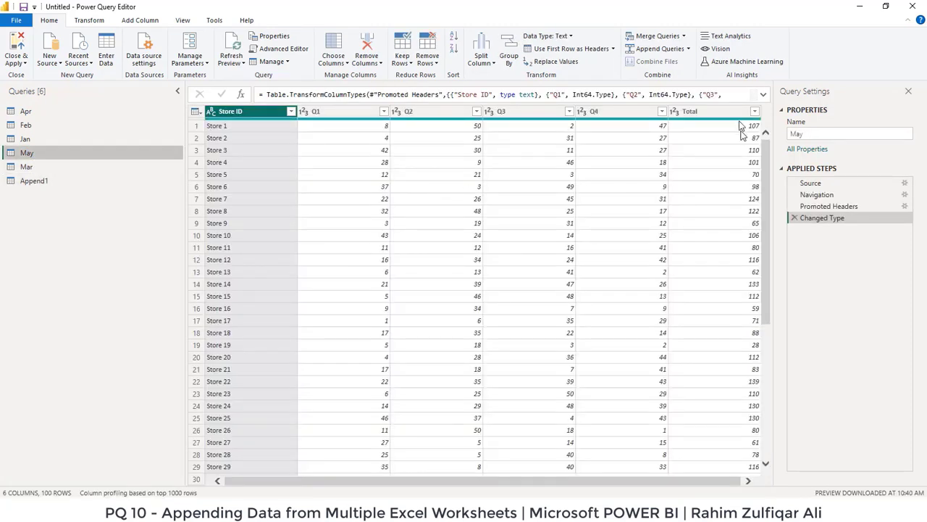
{"action": "left_click", "coordinate": [35, 181]}
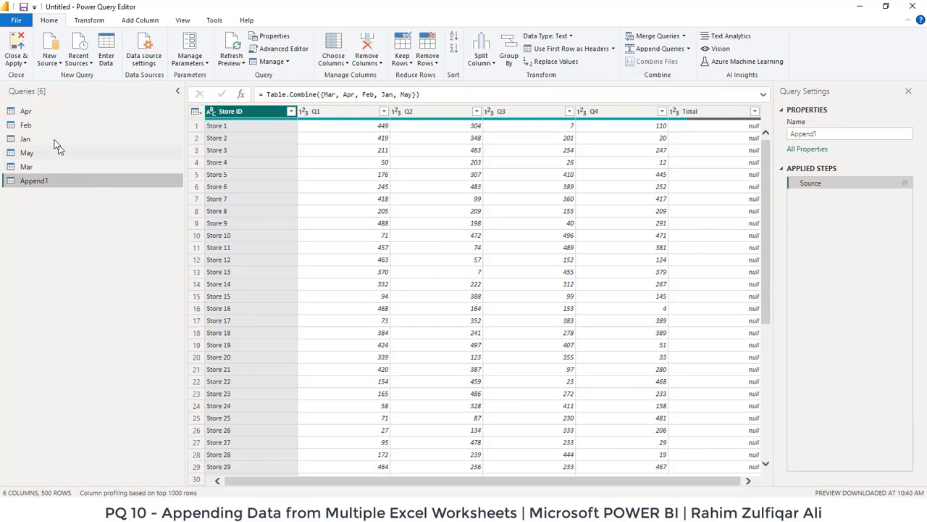
{"action": "left_click", "coordinate": [32, 112]}
{"action": "left_click", "coordinate": [32, 125]}
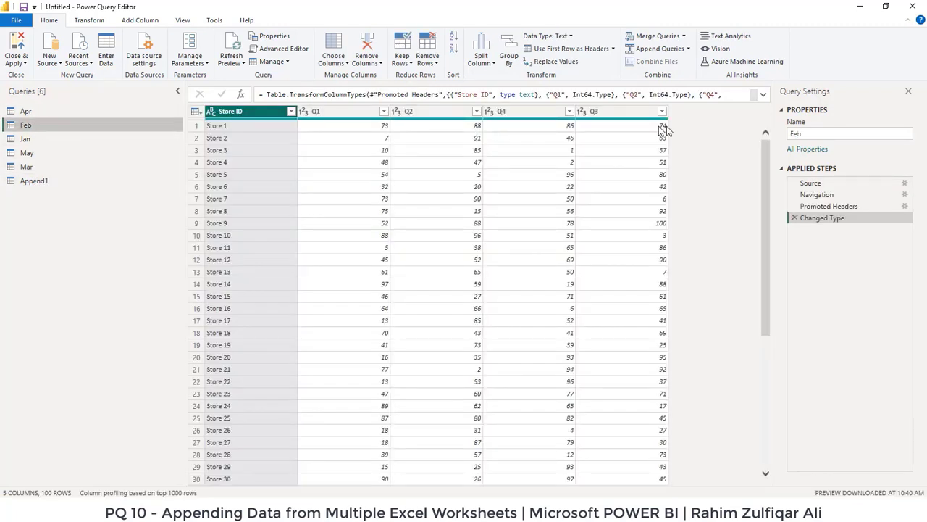
{"action": "left_click", "coordinate": [34, 181]}
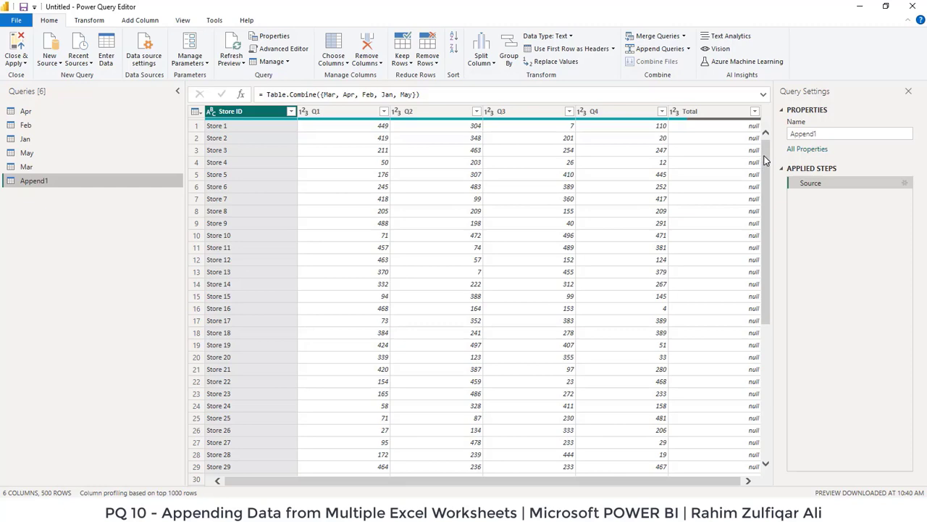
{"action": "left_click_drag", "start_coordinate": [765, 159], "coordinate": [768, 468]}
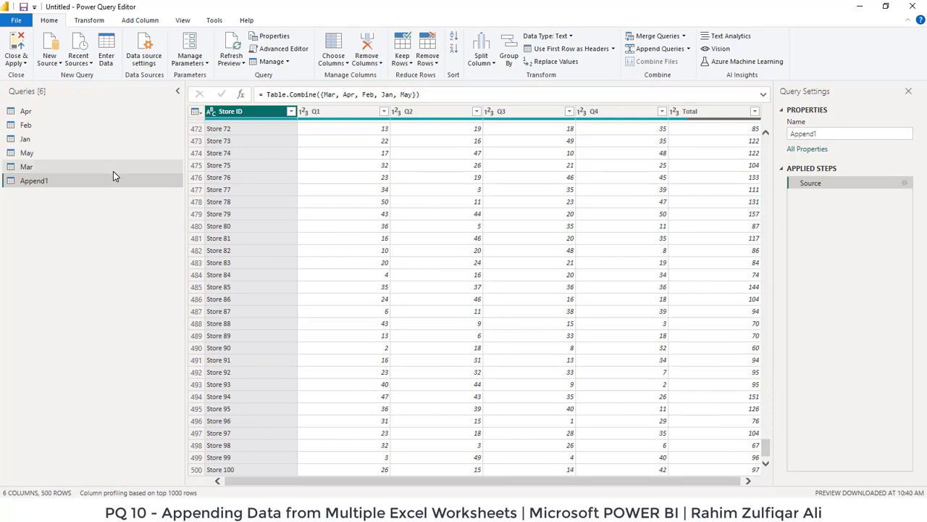
- Examine the order of the Q4 and Q3 columns in the Feb query and the Q3 value of Store 1
{"action": "left_click", "coordinate": [30, 127]}
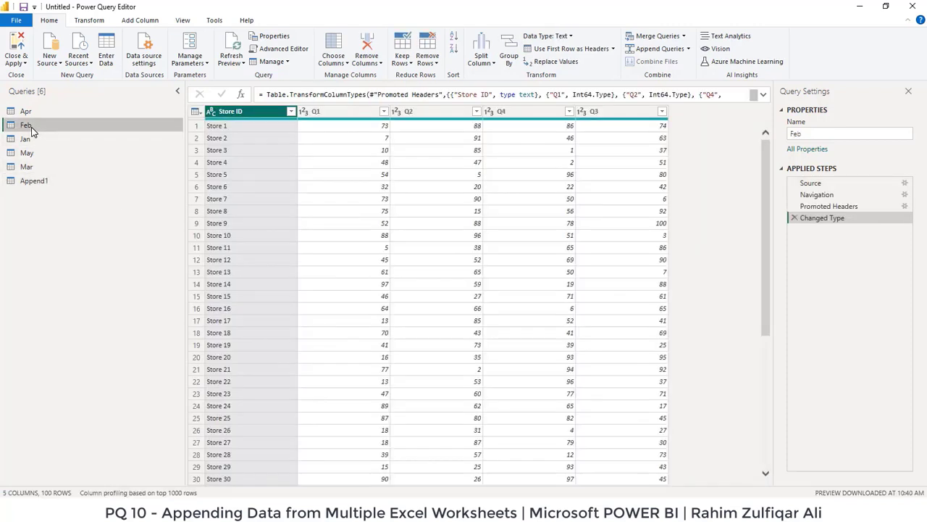
{"action": "left_click", "coordinate": [533, 114]}
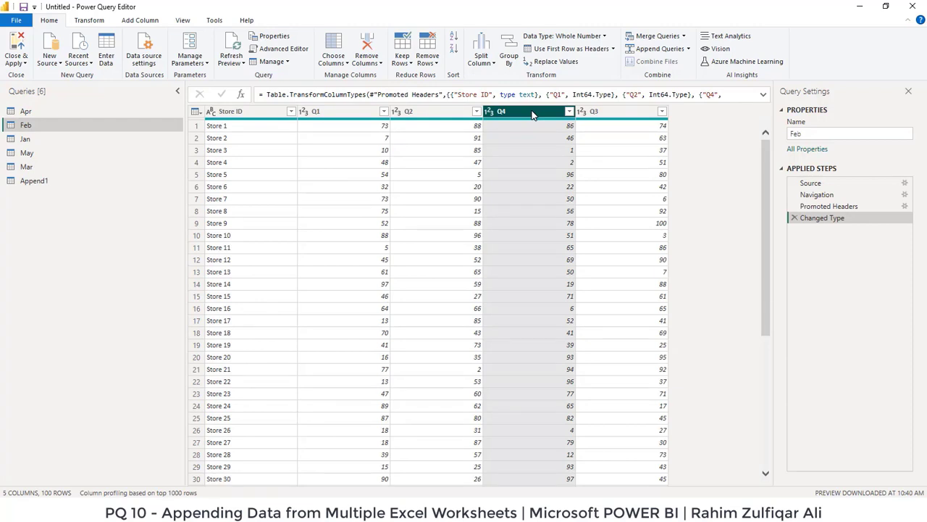
{"action": "left_click", "coordinate": [589, 114]}
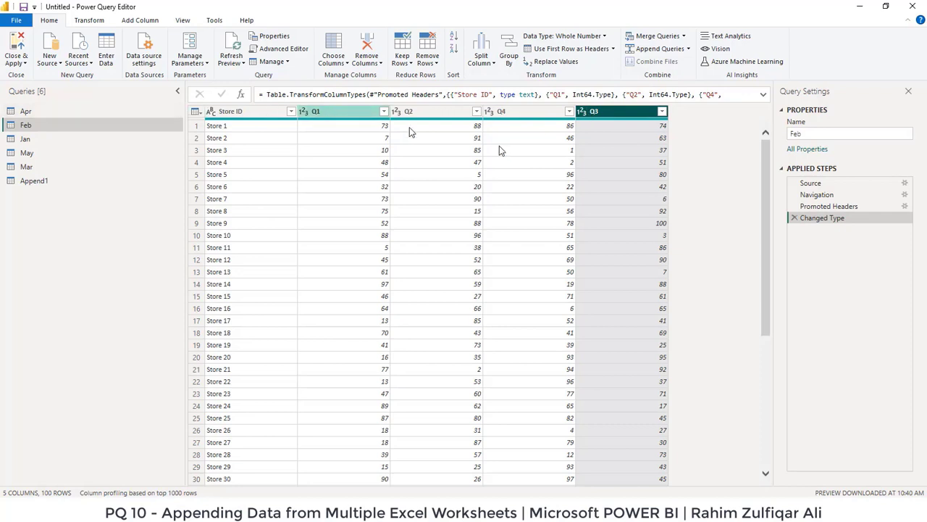
{"action": "left_click", "coordinate": [642, 128]}
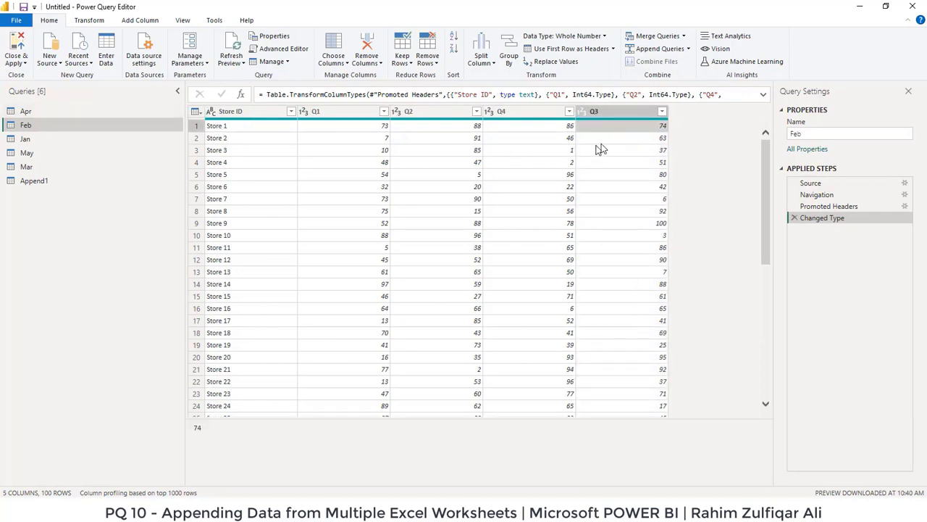
{"action": "left_click", "coordinate": [598, 114]}
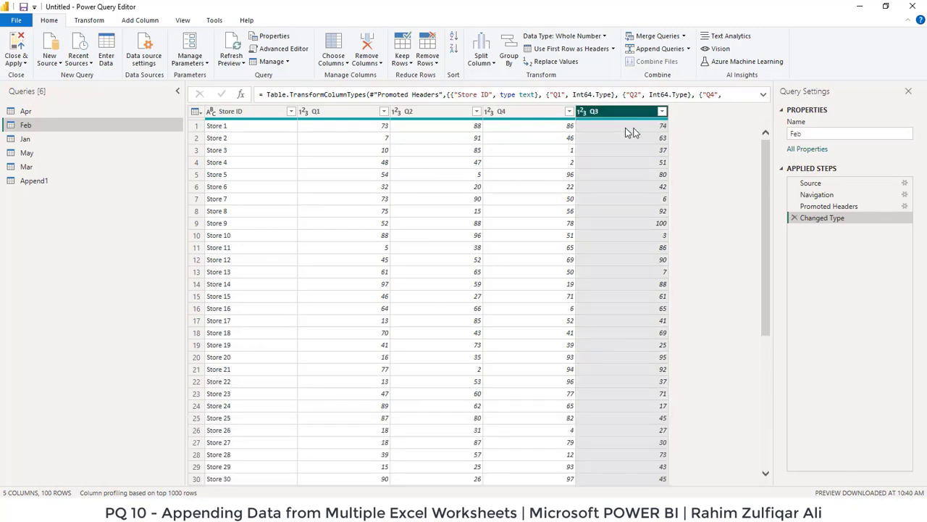
{"action": "left_click", "coordinate": [652, 128]}
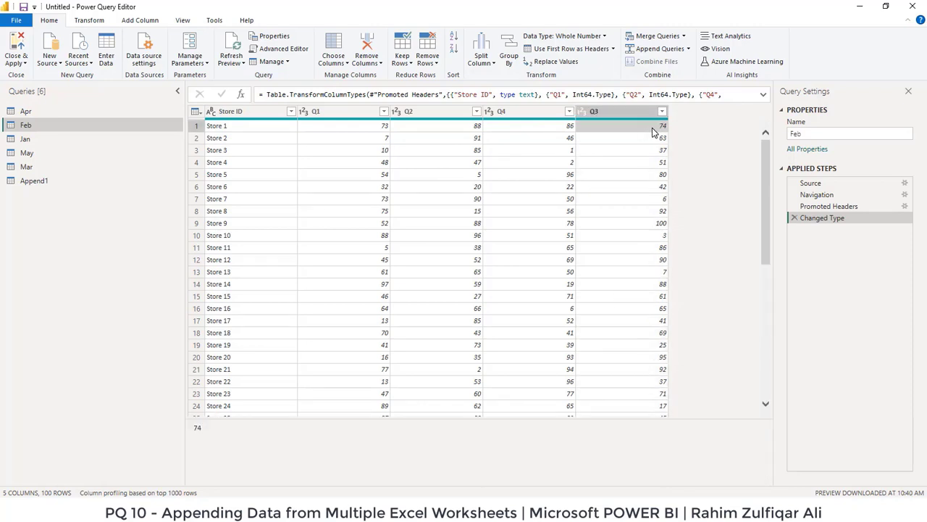
- Locate the Store 1 row where the Feb data begins in the appended query
{"action": "left_click", "coordinate": [38, 183]}
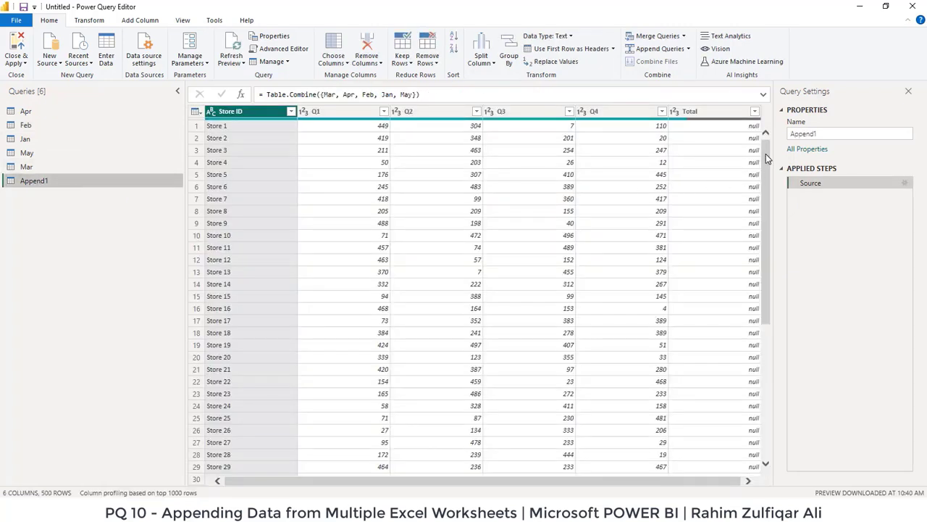
{"action": "left_click_drag", "start_coordinate": [766, 136], "coordinate": [770, 432]}
{"action": "left_click", "coordinate": [767, 465]}
{"action": "left_click", "coordinate": [767, 465]}
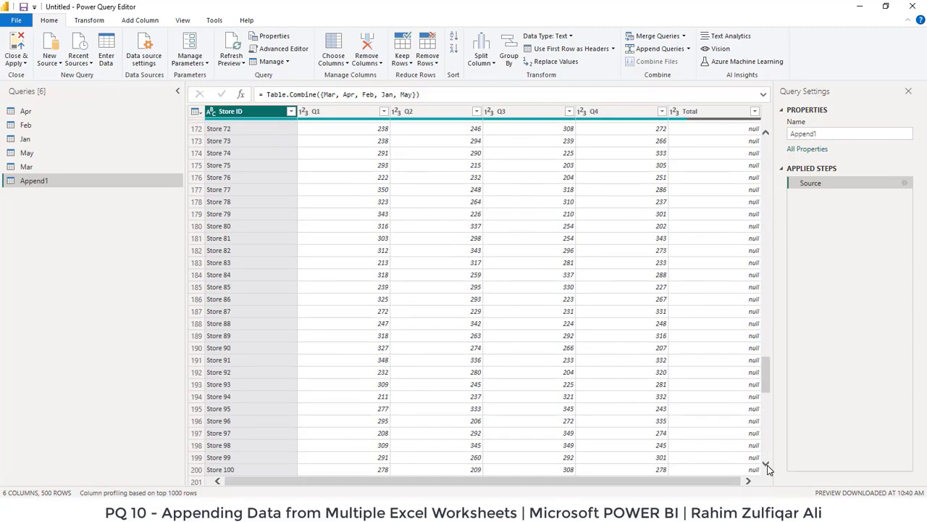
{"action": "left_click", "coordinate": [766, 465]}
{"action": "left_click", "coordinate": [241, 439]}
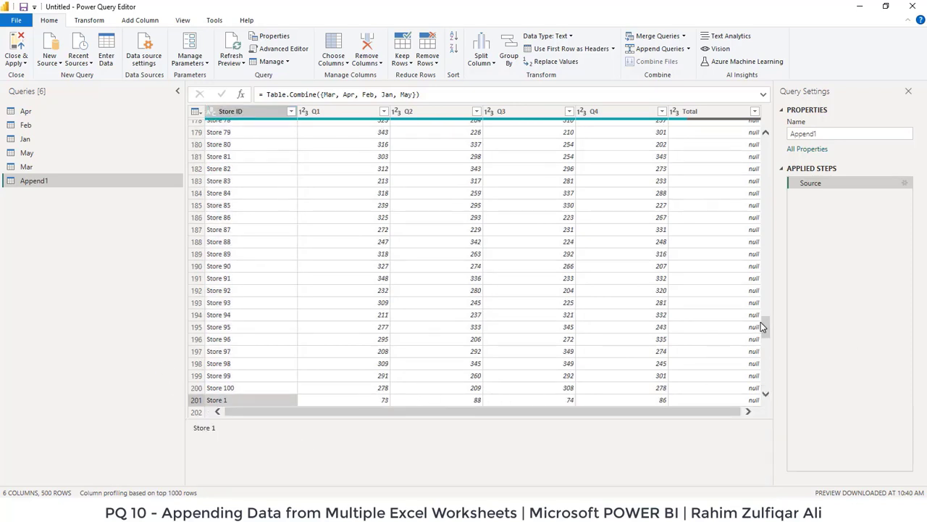
{"action": "scroll", "coordinate": [764, 325], "scroll_direction": "down", "scroll_amount": 3}
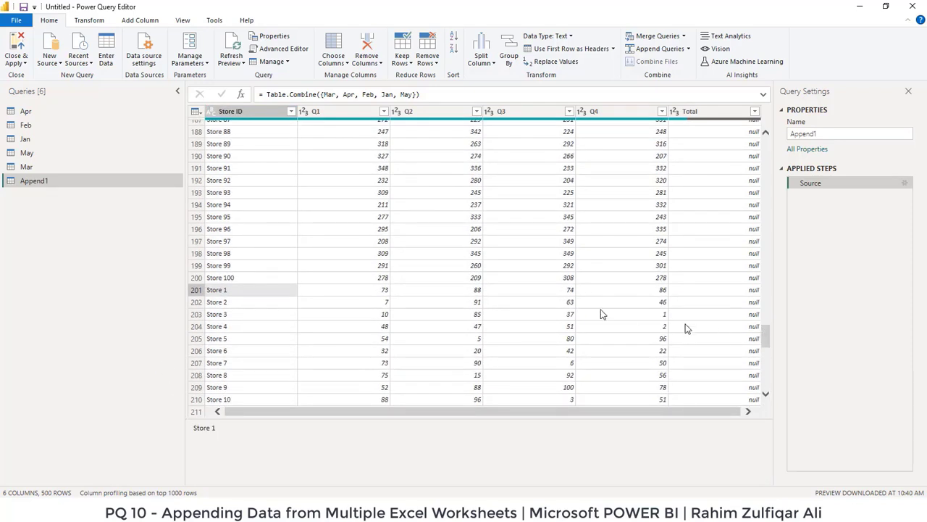
- Check that the Q1 to Q4 values of the first Feb row sit under the matching column headers in the appended query
{"action": "left_click", "coordinate": [569, 291]}
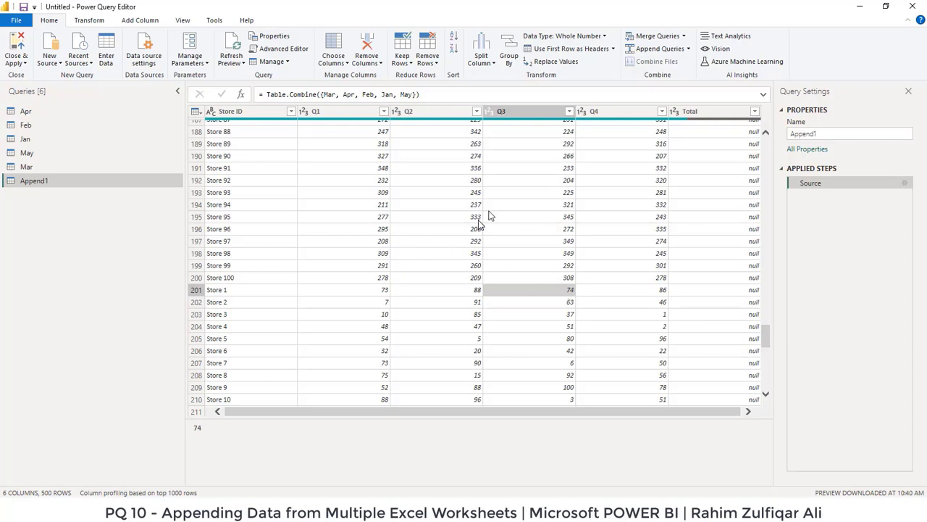
{"action": "left_click", "coordinate": [508, 114]}
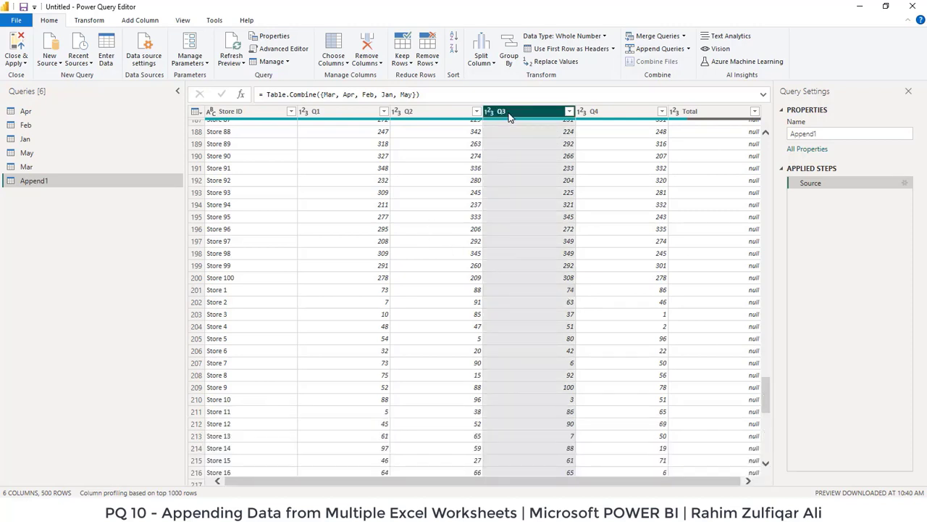
{"action": "left_click", "coordinate": [626, 113]}
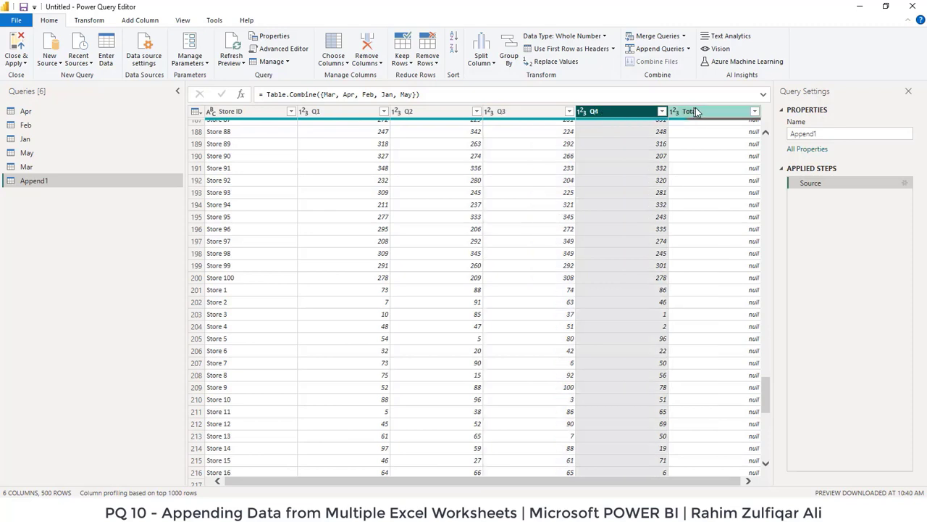
{"action": "left_click", "coordinate": [697, 113]}
{"action": "left_click", "coordinate": [507, 110]}
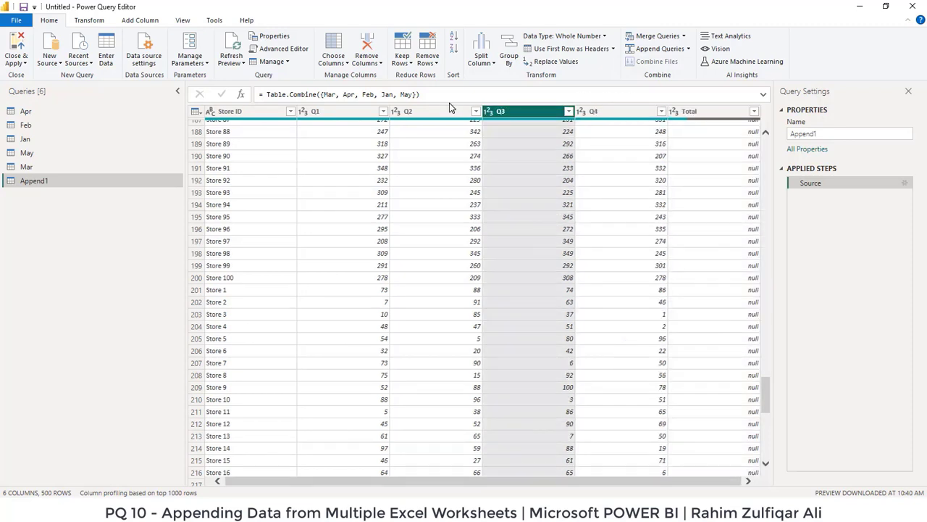
{"action": "left_click", "coordinate": [447, 111]}
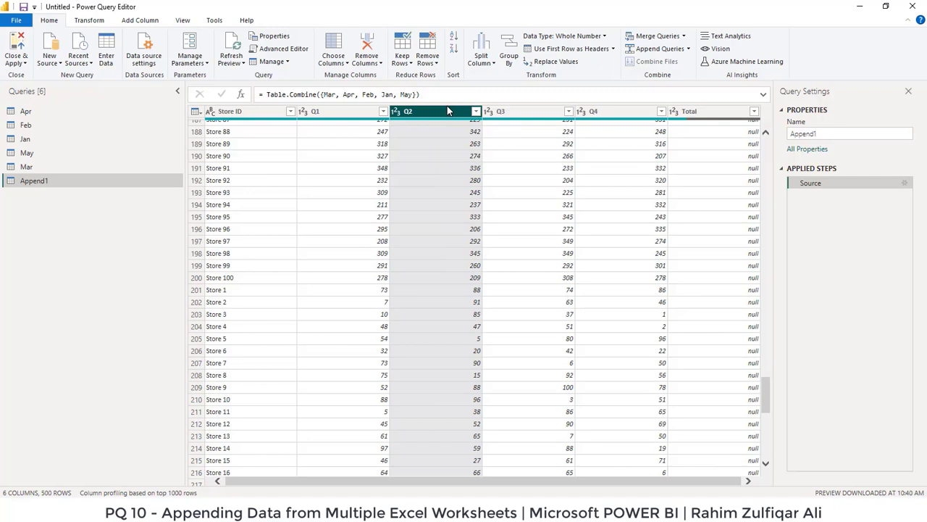
{"action": "left_click", "coordinate": [467, 291]}
{"action": "left_click", "coordinate": [621, 294]}
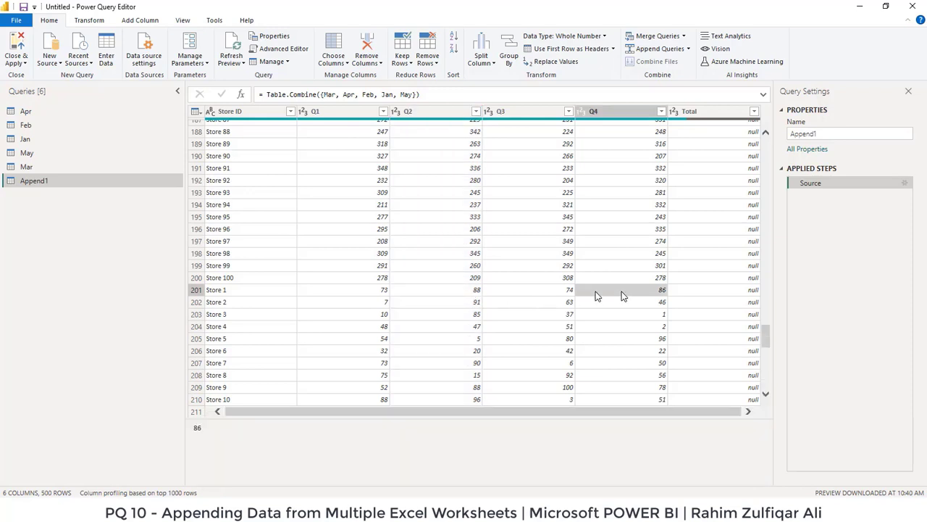
{"action": "left_click", "coordinate": [545, 292]}
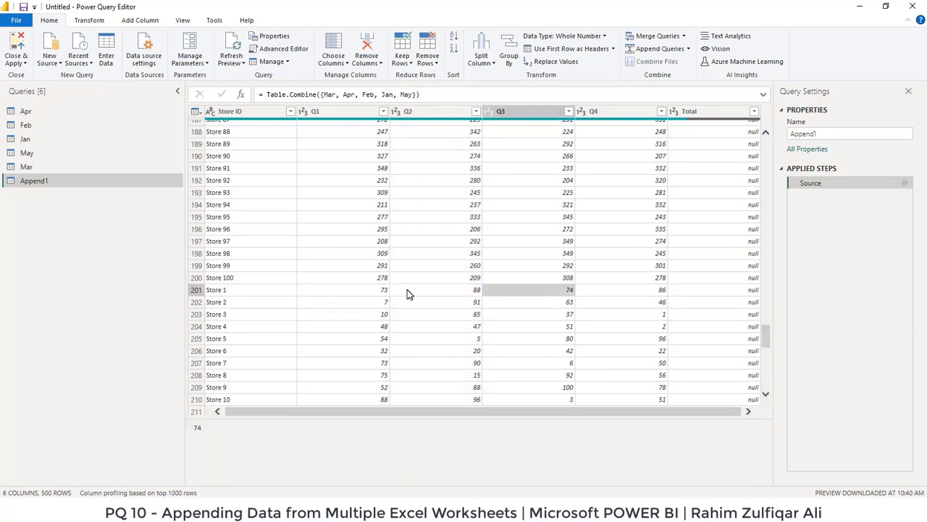
{"action": "left_click", "coordinate": [384, 292]}
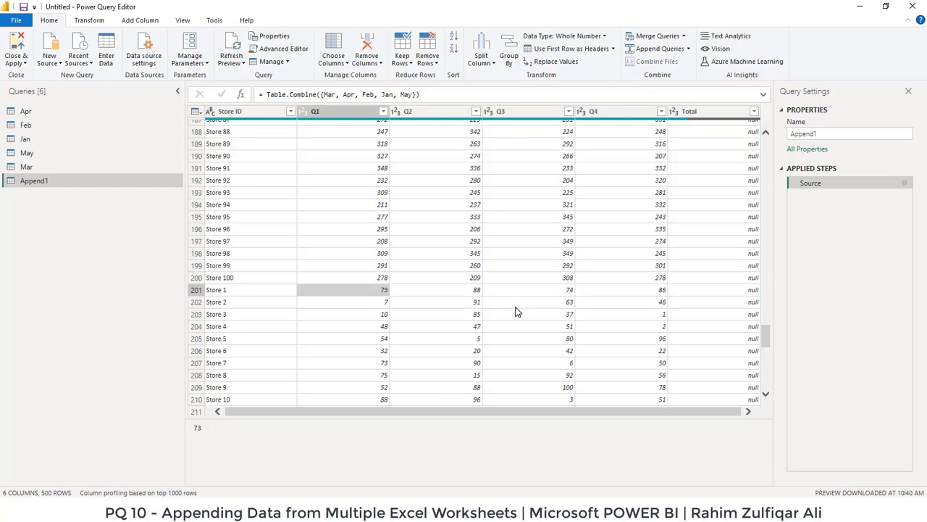
{"action": "scroll", "coordinate": [615, 279], "scroll_direction": "down", "scroll_amount": 7}
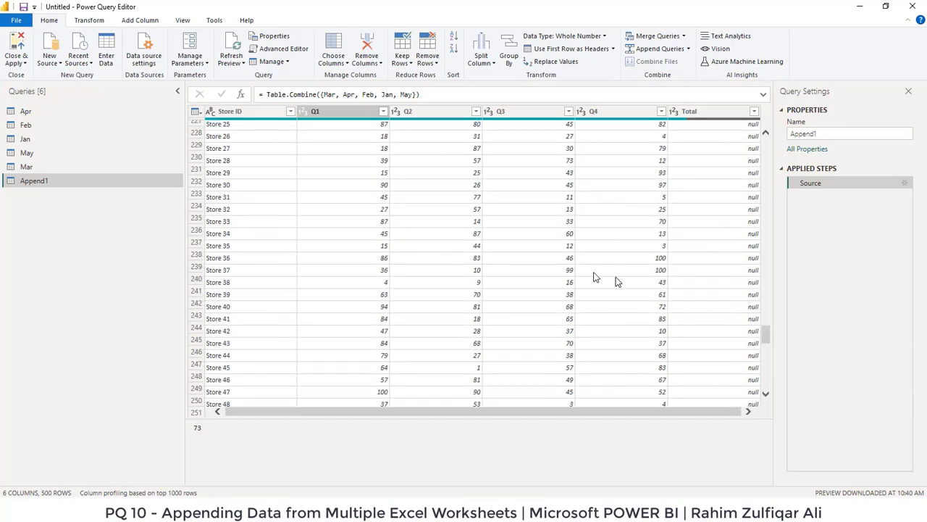
- Rename the Append1 query as Appended Data, and close the query editor applying the changes
{"action": "right_click", "coordinate": [29, 180]}
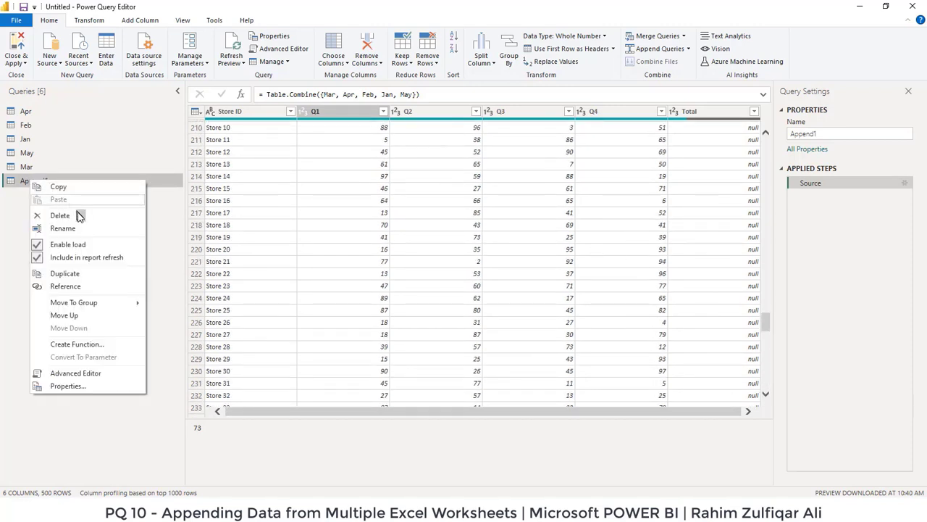
{"action": "left_click", "coordinate": [75, 229]}
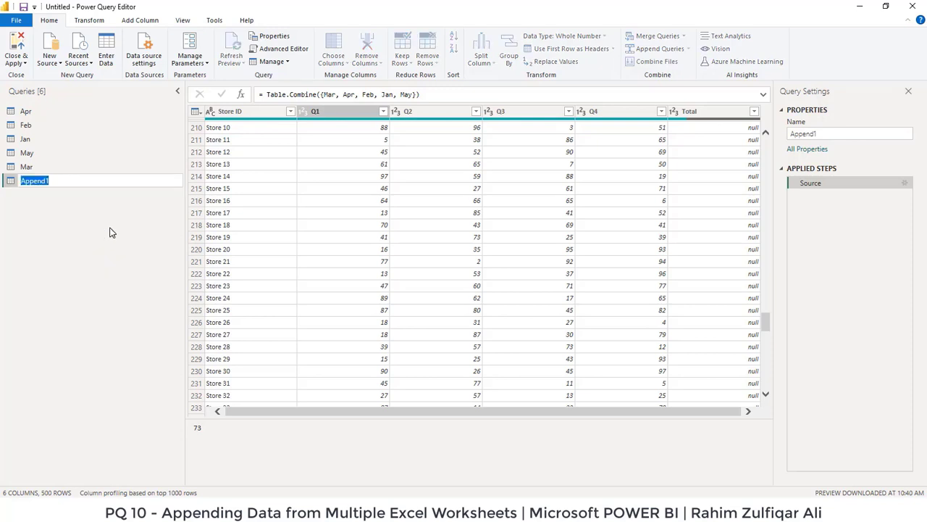
{"action": "type", "text": "Com"}
{"action": "key", "text": "BackSpace"}
{"action": "key", "text": "BackSpace"}
{"action": "key", "text": "BackSpace"}
{"action": "type", "text": "Appended Data"}
{"action": "key", "text": "Return"}
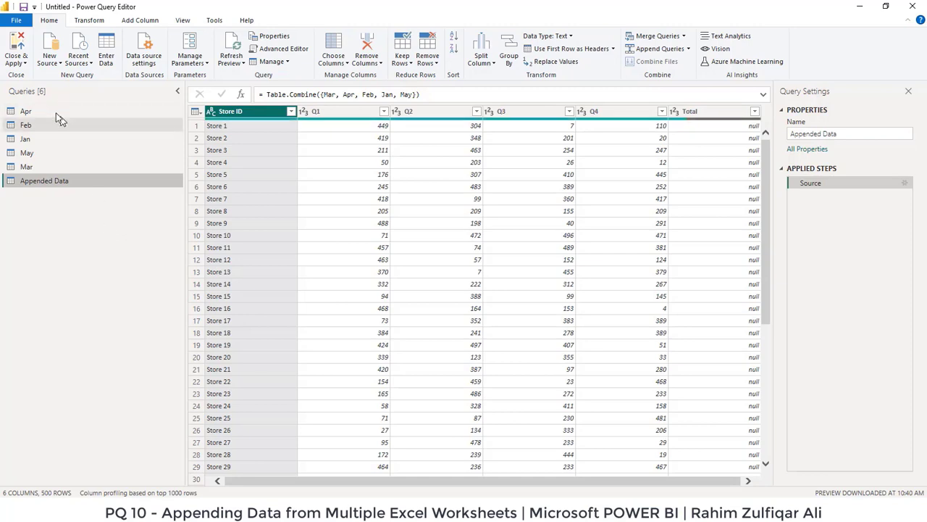
{"action": "left_click", "coordinate": [20, 62]}
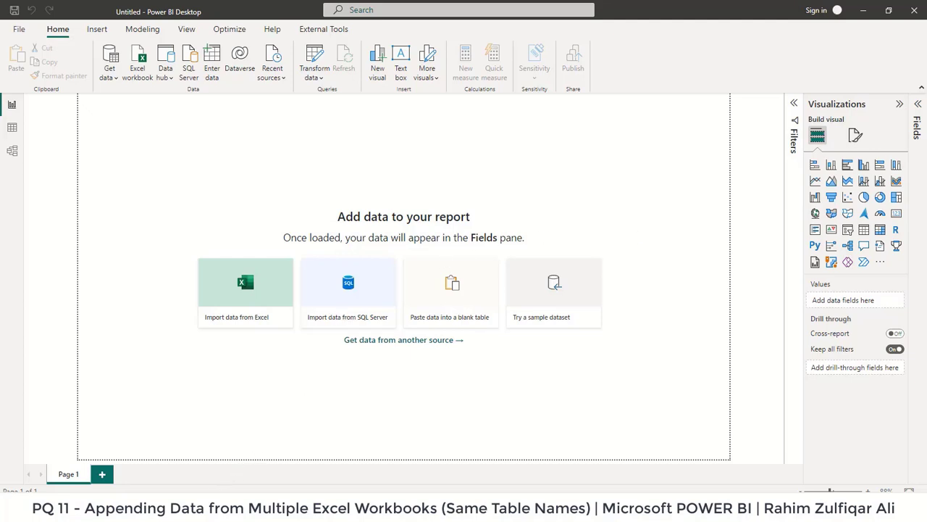
- Switch to the Jan.xlsx workbook in Excel and check the table name and columns of its sales data
{"action": "key", "text": "alt+Tab"}
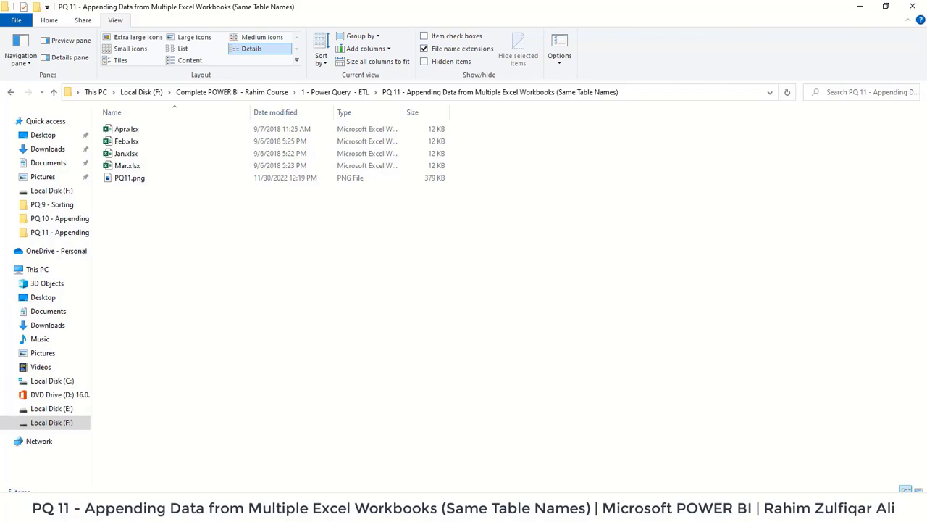
{"action": "left_click", "coordinate": [250, 511]}
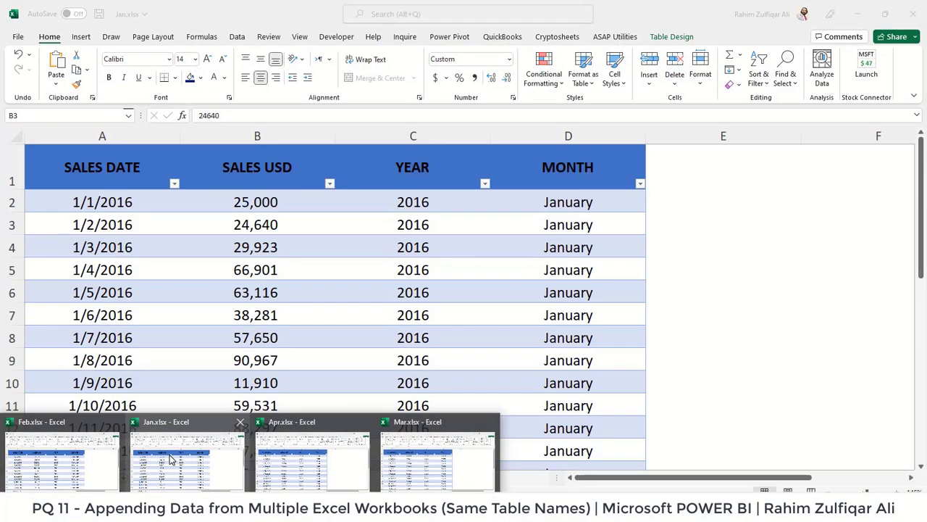
{"action": "left_click", "coordinate": [171, 459]}
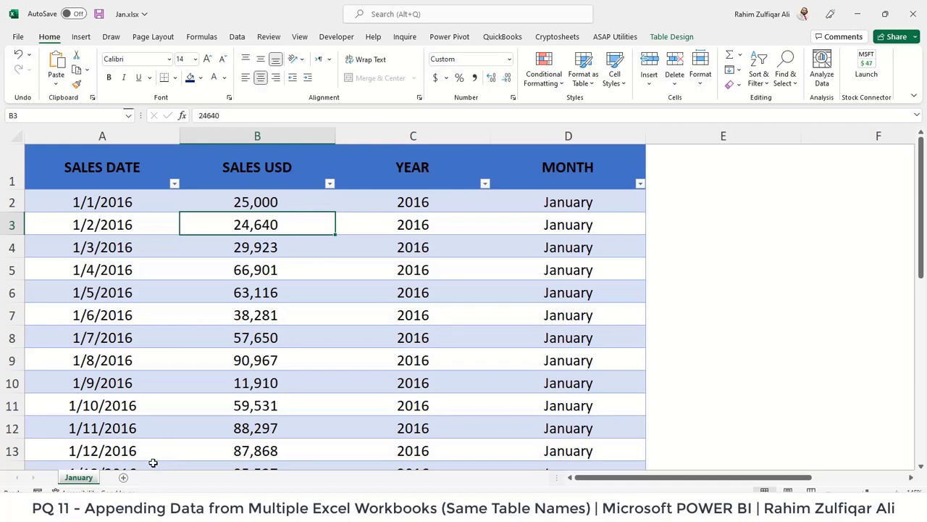
{"action": "left_click", "coordinate": [355, 337]}
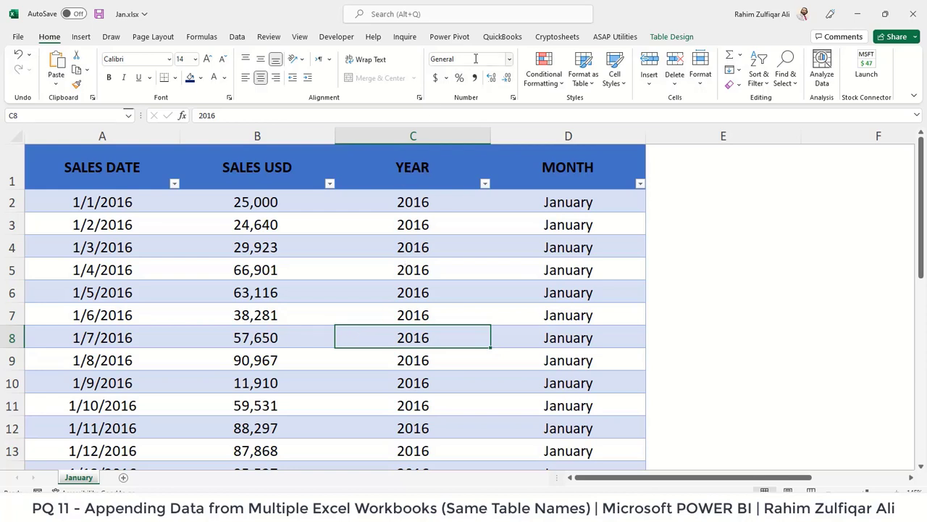
{"action": "left_click", "coordinate": [660, 37]}
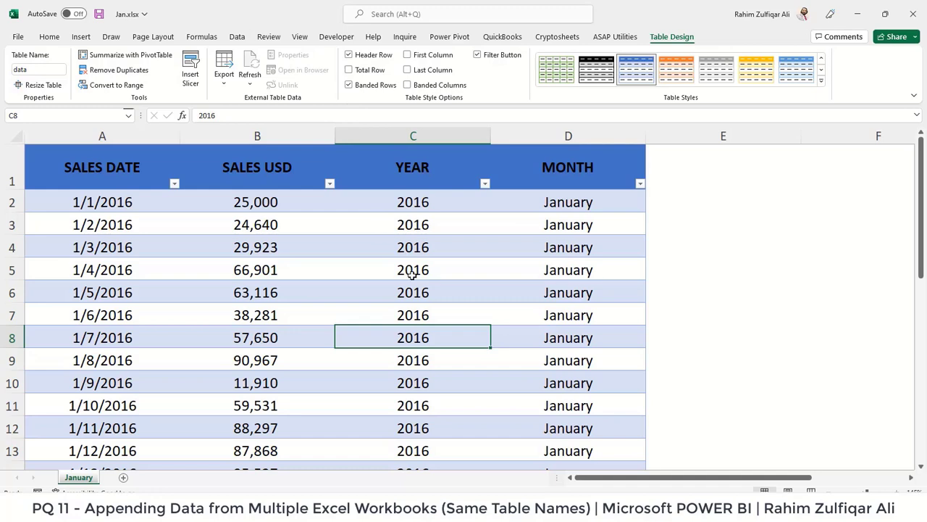
{"action": "scroll", "coordinate": [413, 273], "scroll_direction": "down", "scroll_amount": 5}
{"action": "scroll", "coordinate": [413, 272], "scroll_direction": "up", "scroll_amount": 5}
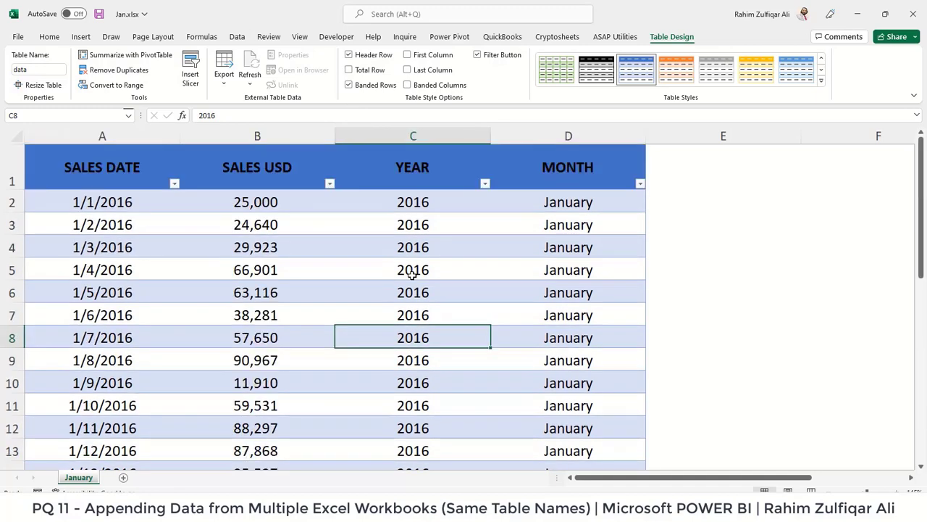
{"action": "left_click", "coordinate": [412, 272]}
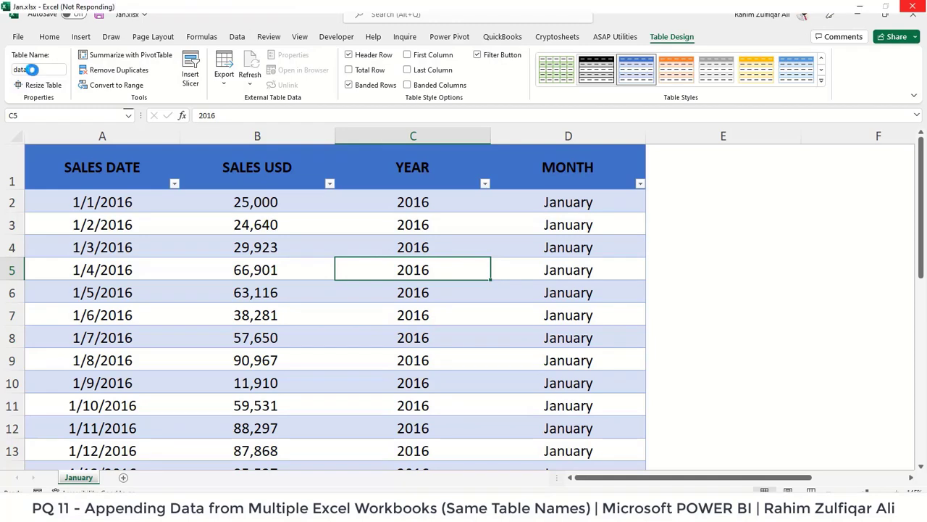
{"action": "left_click", "coordinate": [160, 224]}
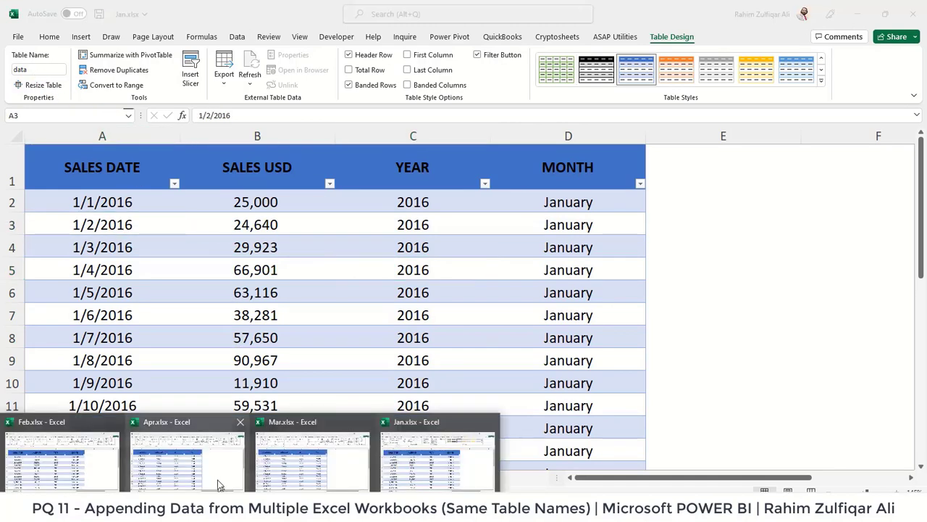
- Check the table name of the sales data in the Apr.xlsx workbook and preview the Mar.xlsx workbook
{"action": "left_click", "coordinate": [203, 468]}
{"action": "left_click", "coordinate": [265, 235]}
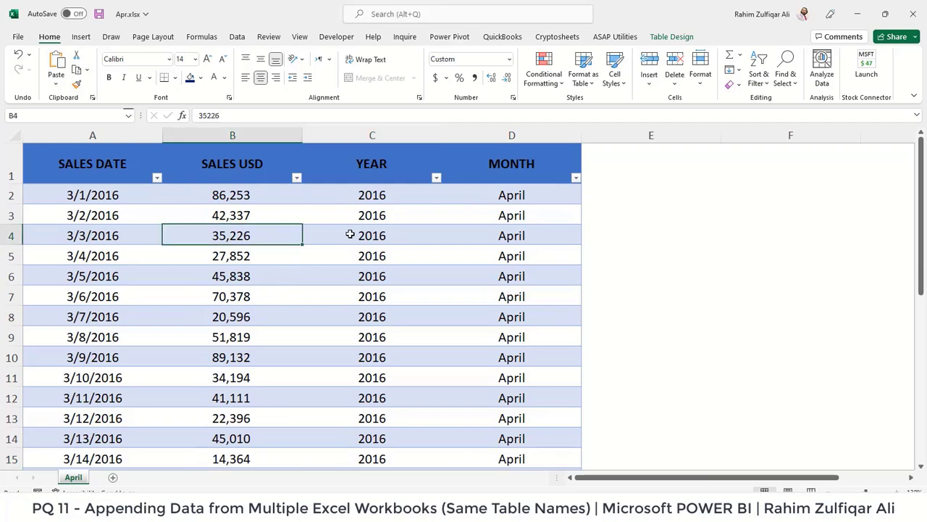
{"action": "left_click", "coordinate": [661, 37]}
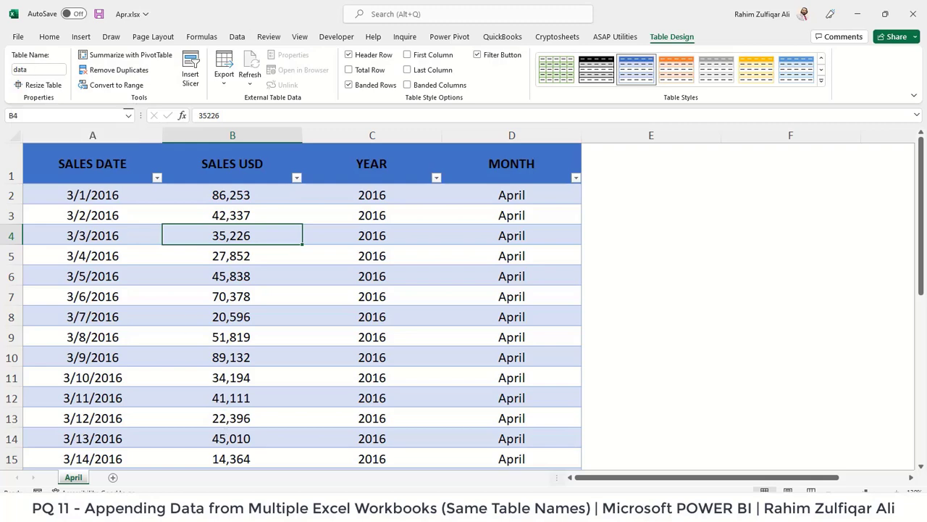
{"action": "mouse_move", "coordinate": [416, 472]}
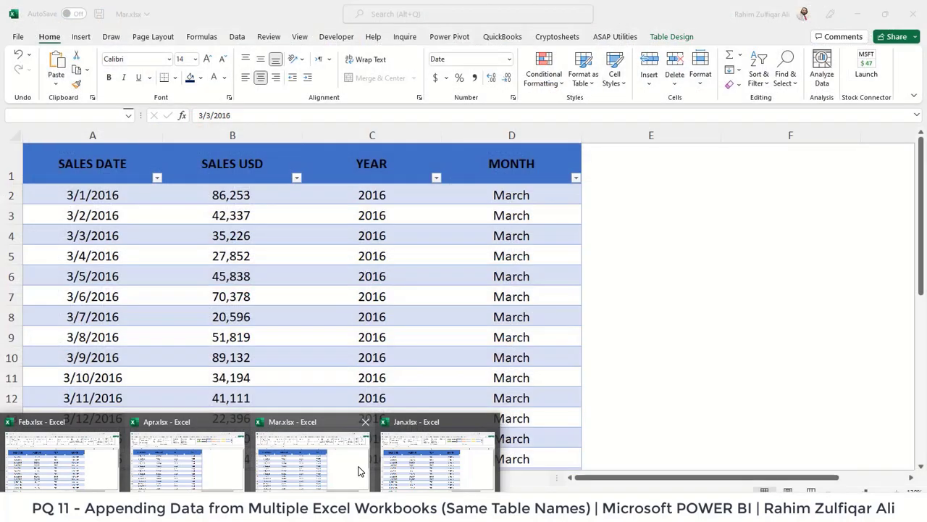
{"action": "mouse_move", "coordinate": [362, 471]}
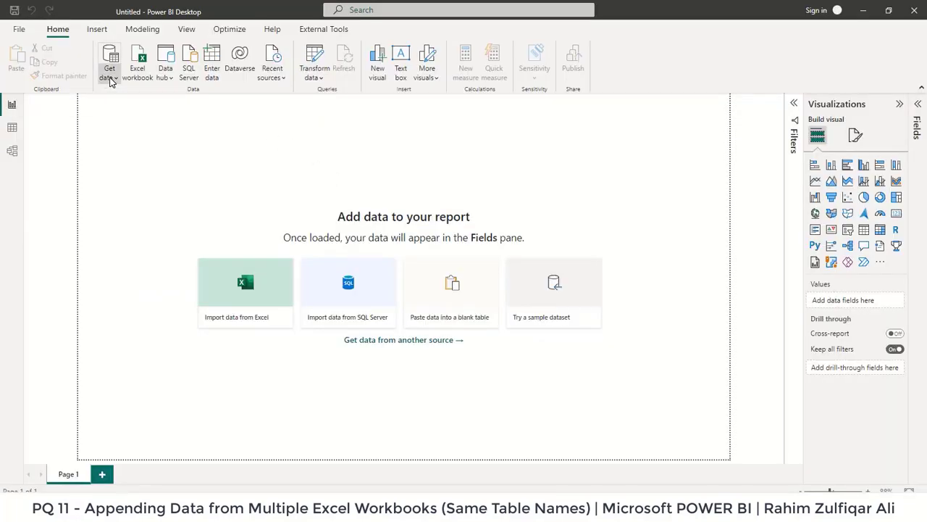
- Connect to the folder "PQ 11 - Appending Data from Multiple Excel Workbooks (Same Table Names)" as a Folder data source
{"action": "left_click", "coordinate": [110, 79]}
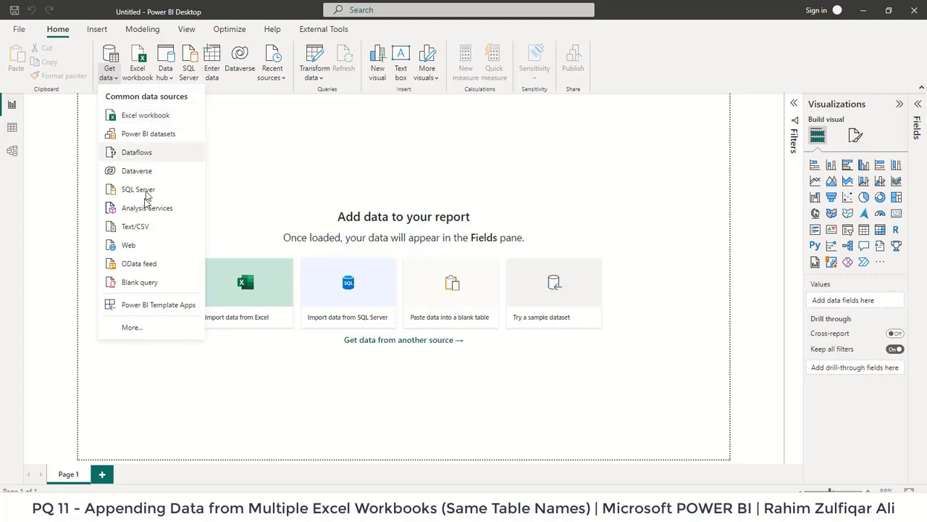
{"action": "left_click", "coordinate": [142, 331]}
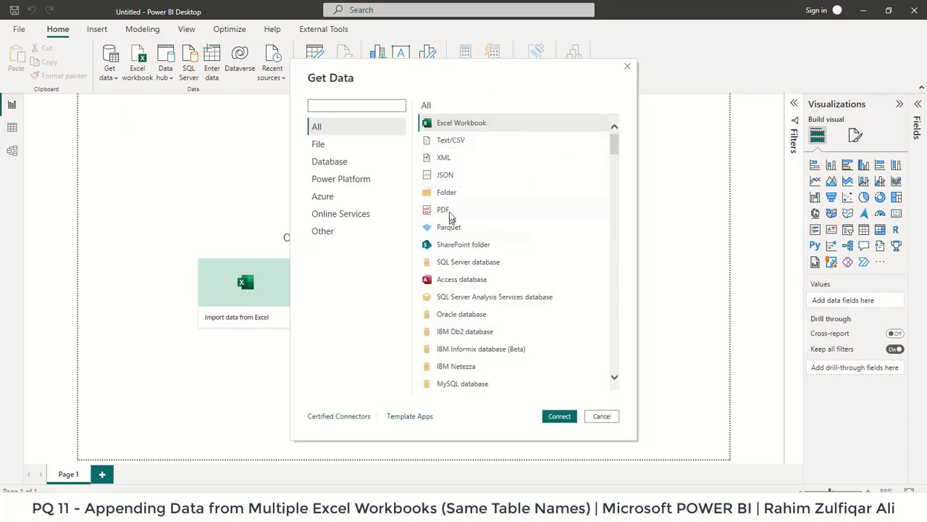
{"action": "left_click", "coordinate": [452, 194]}
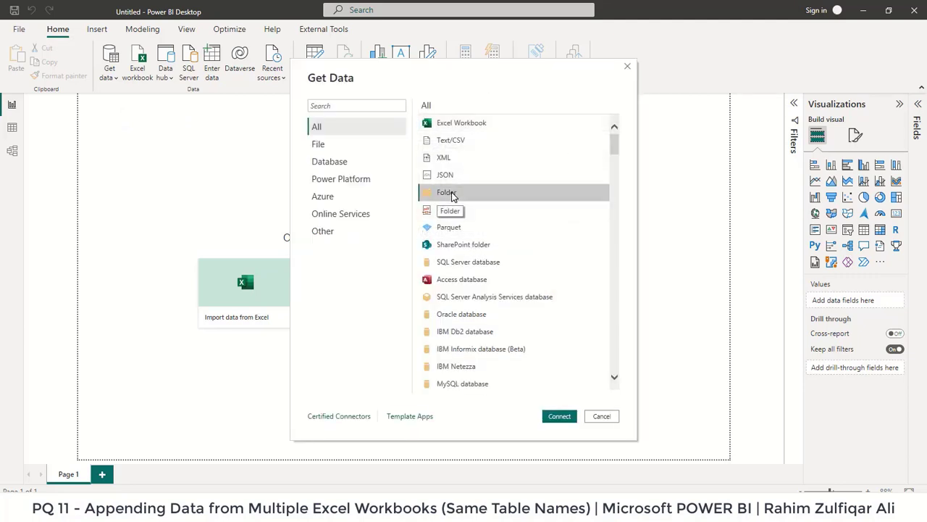
{"action": "left_click", "coordinate": [560, 417]}
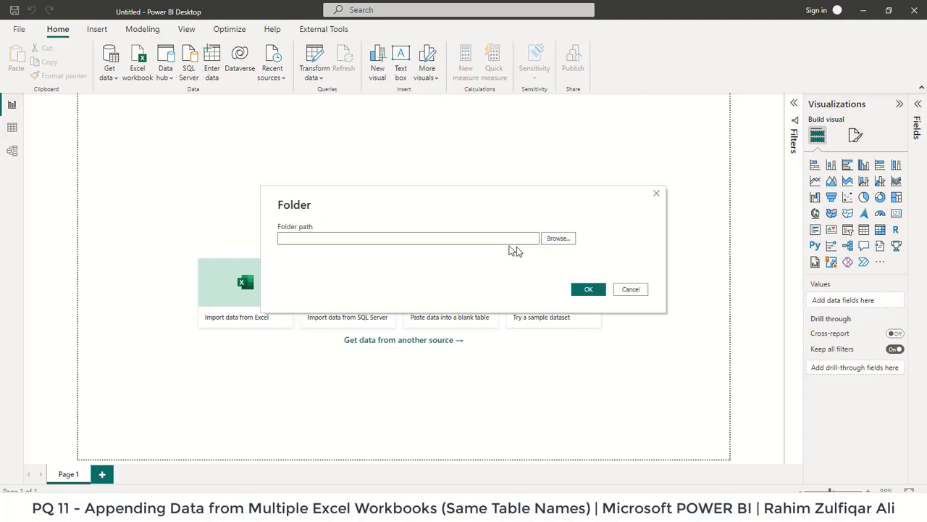
{"action": "key", "text": "ctrl+v"}
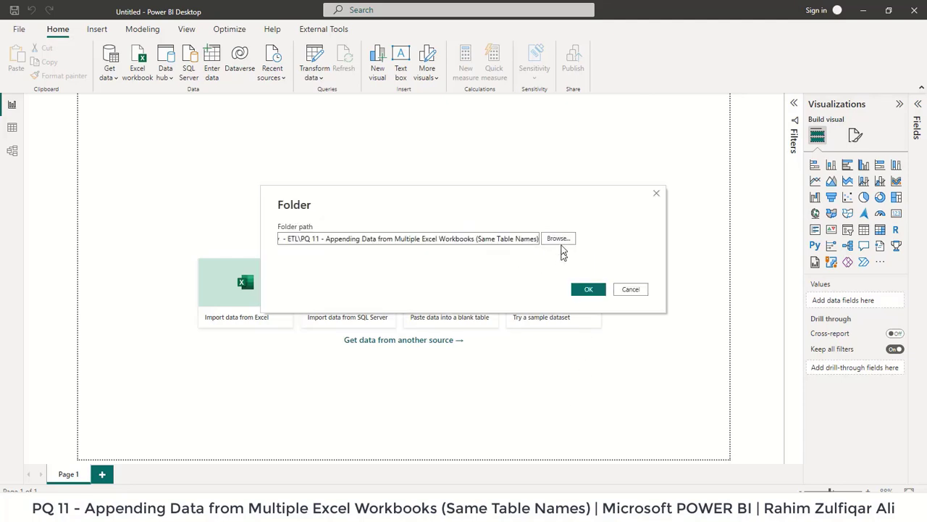
{"action": "left_click", "coordinate": [584, 289]}
{"action": "left_click", "coordinate": [583, 293]}
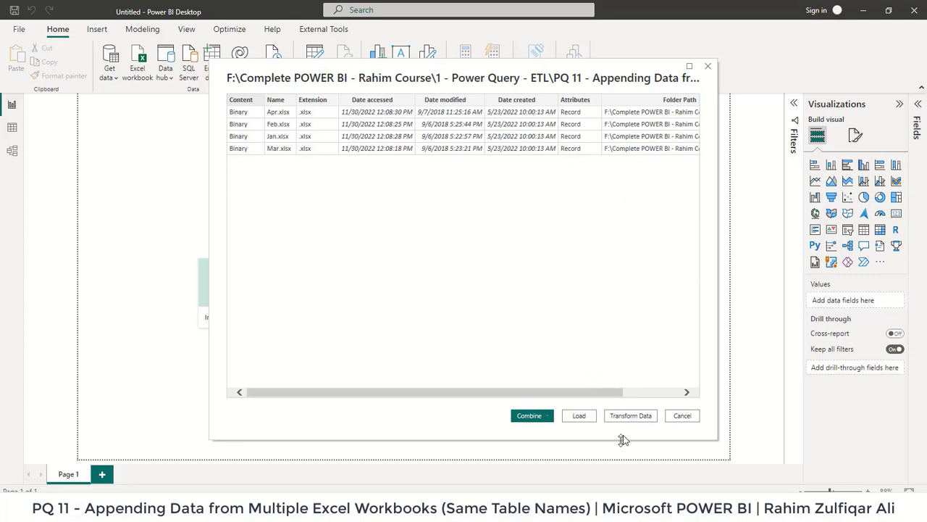
- Start Combine & Load for the four workbooks found in the folder
{"action": "left_click", "coordinate": [533, 419]}
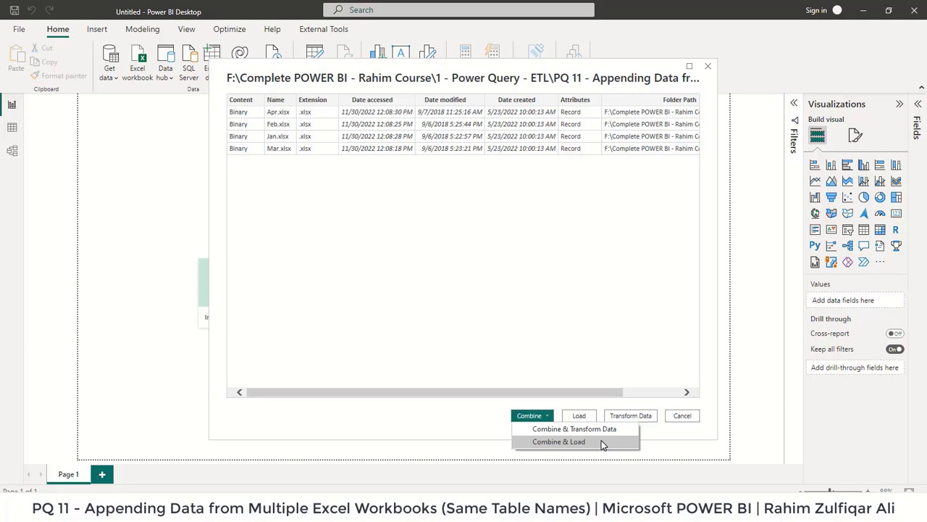
{"action": "left_click", "coordinate": [560, 441]}
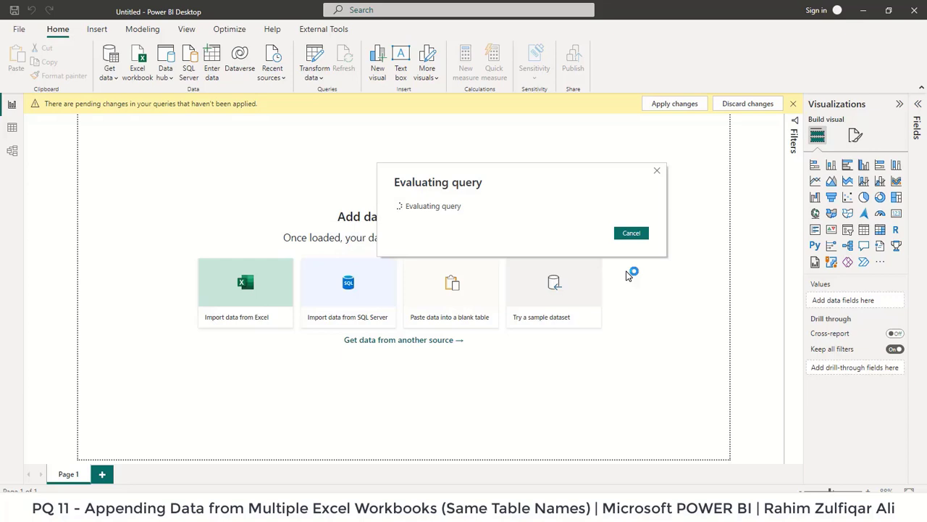
{"action": "left_click_drag", "start_coordinate": [441, 65], "coordinate": [514, 55]}
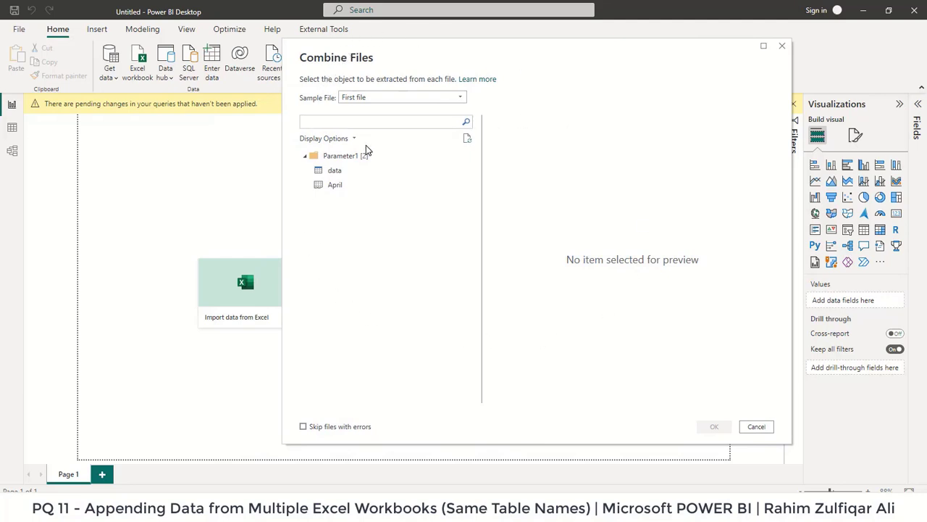
- Compare the table and sheet names offered by the Feb.xlsx, Jan.xlsx, Apr.xlsx and Mar.xlsx sample files
{"action": "left_click", "coordinate": [395, 97]}
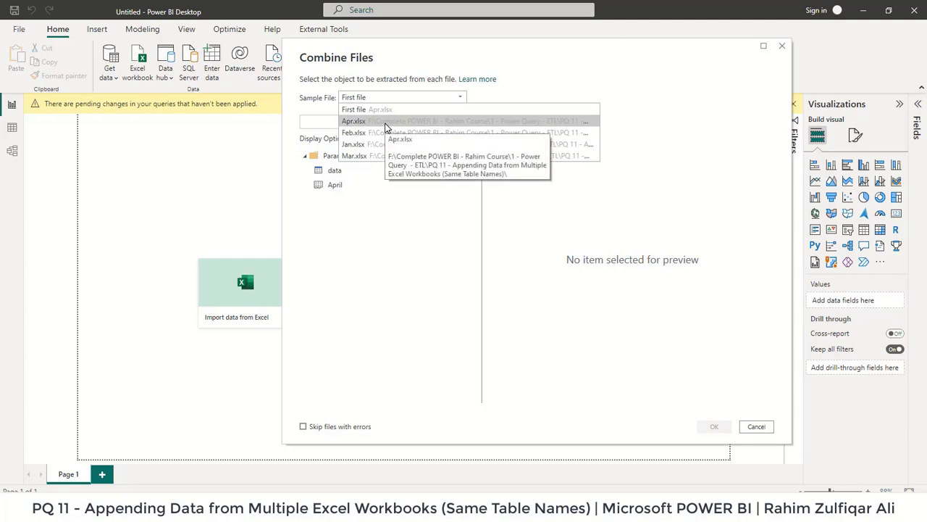
{"action": "left_click", "coordinate": [373, 133]}
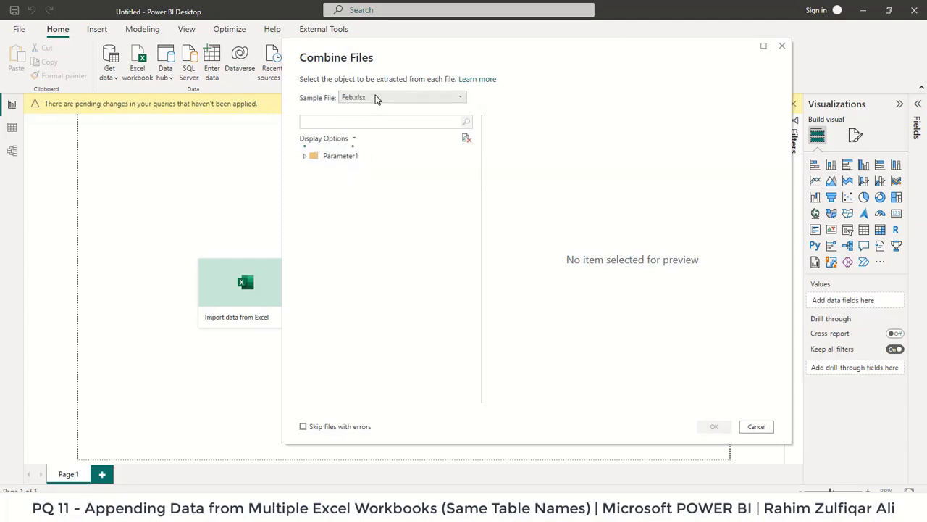
{"action": "left_click", "coordinate": [372, 98]}
{"action": "left_click", "coordinate": [366, 145]}
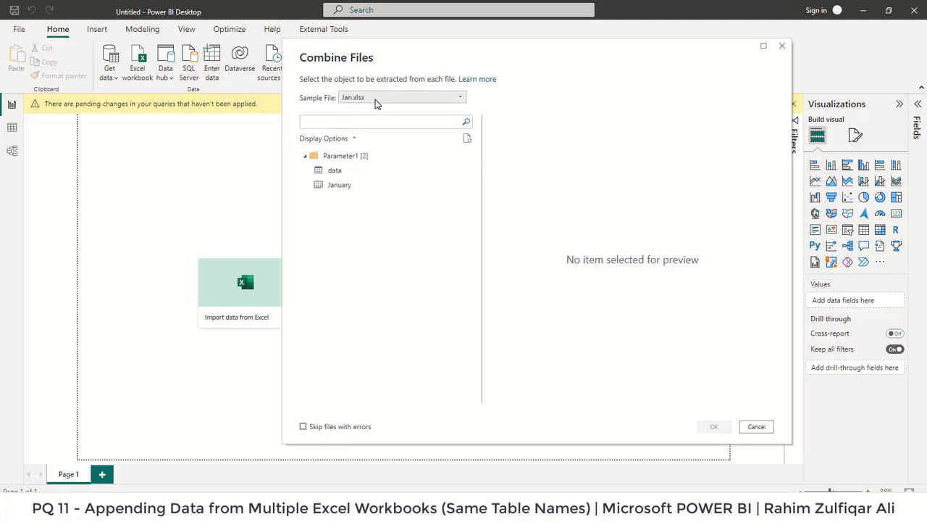
{"action": "left_click", "coordinate": [375, 100]}
{"action": "left_click", "coordinate": [368, 132]}
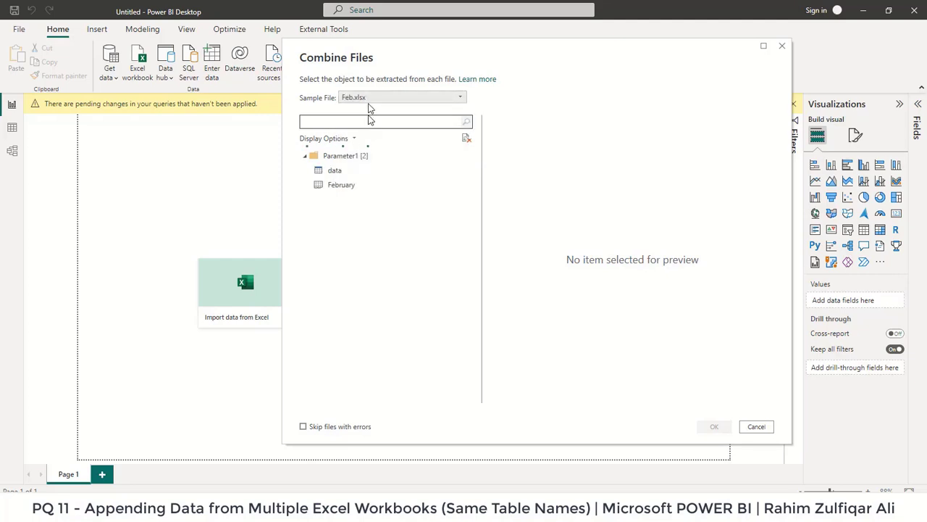
{"action": "left_click", "coordinate": [368, 98]}
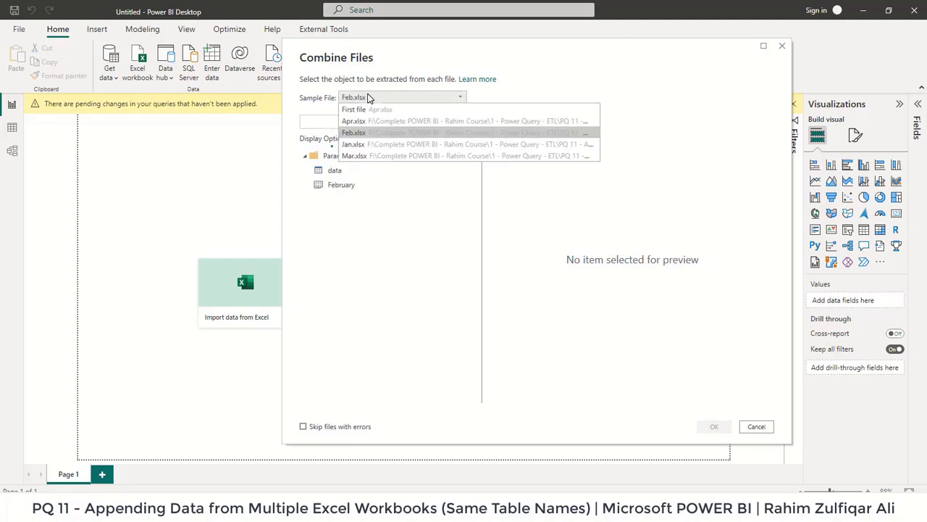
{"action": "left_click", "coordinate": [366, 134]}
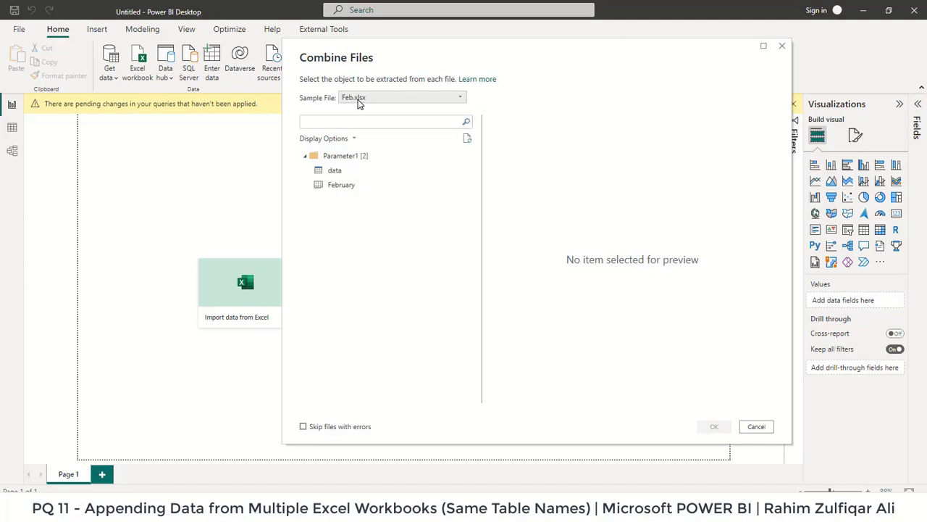
{"action": "left_click", "coordinate": [360, 100]}
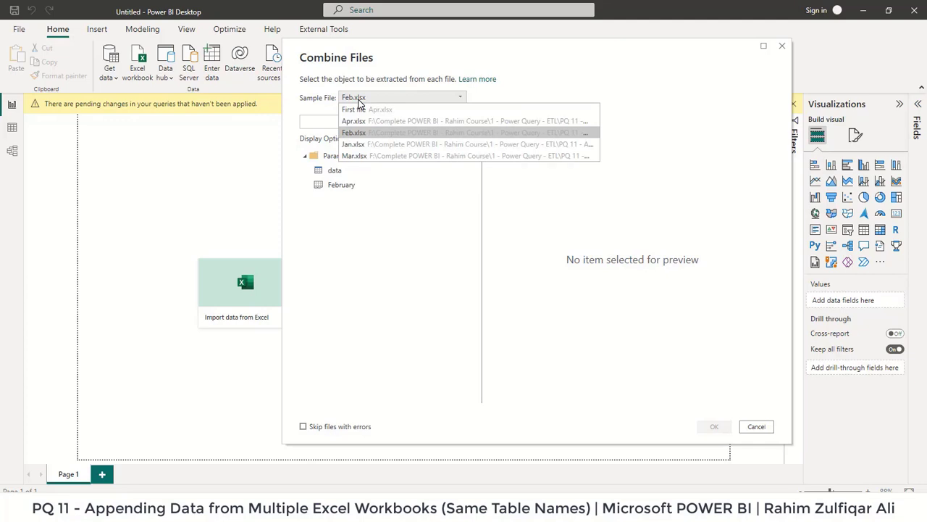
{"action": "left_click", "coordinate": [358, 121]}
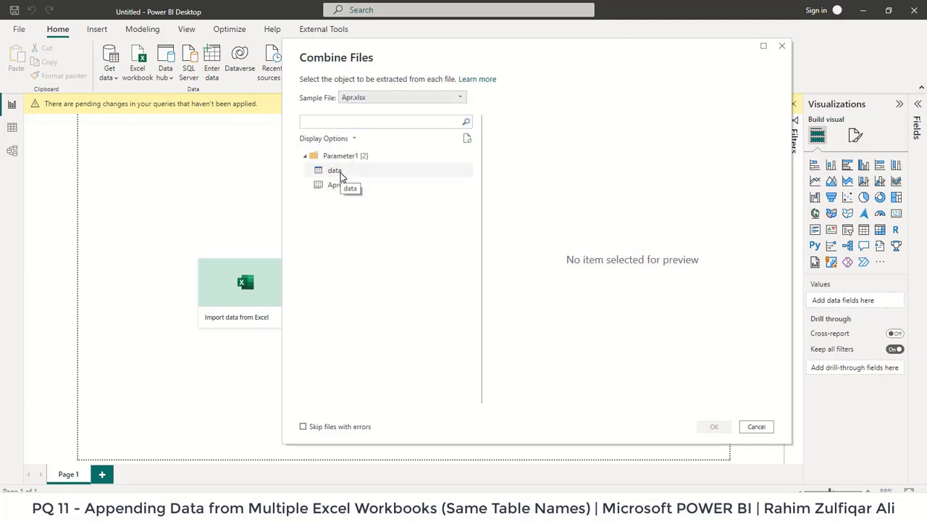
{"action": "left_click", "coordinate": [371, 100]}
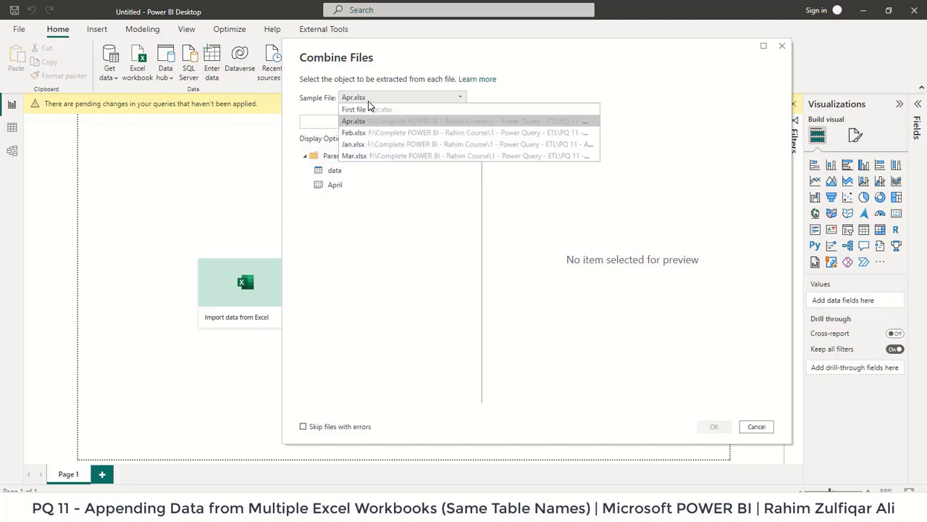
{"action": "left_click", "coordinate": [354, 156]}
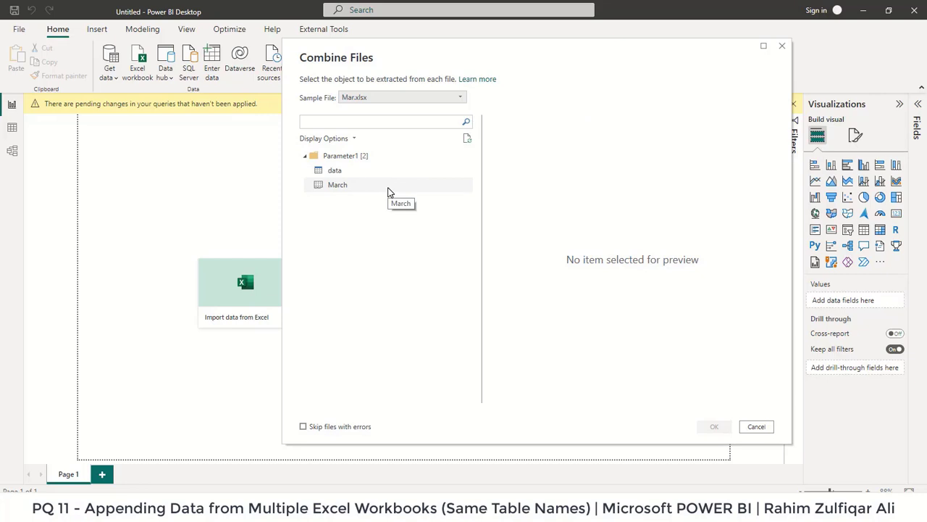
- Preview the data table with Mar.xlsx and with Apr.xlsx as the sample file
{"action": "left_click", "coordinate": [316, 174]}
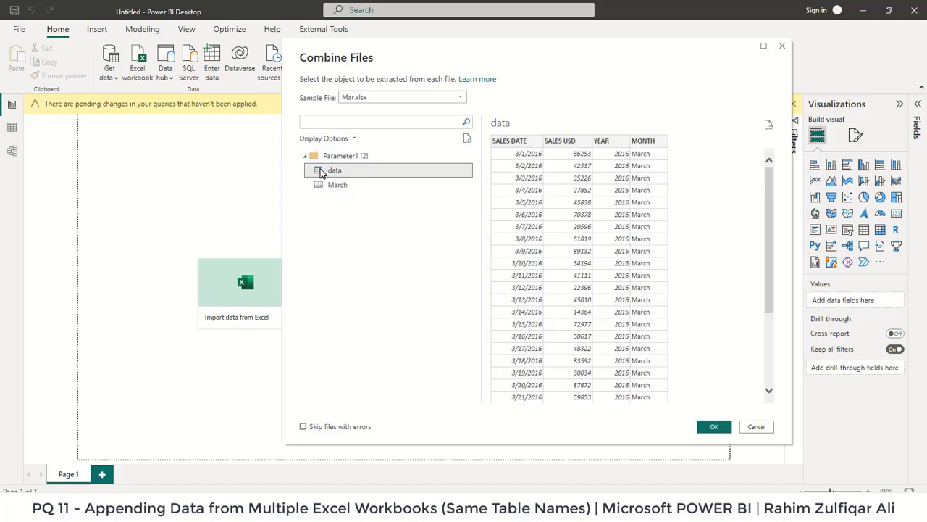
{"action": "left_click", "coordinate": [367, 102]}
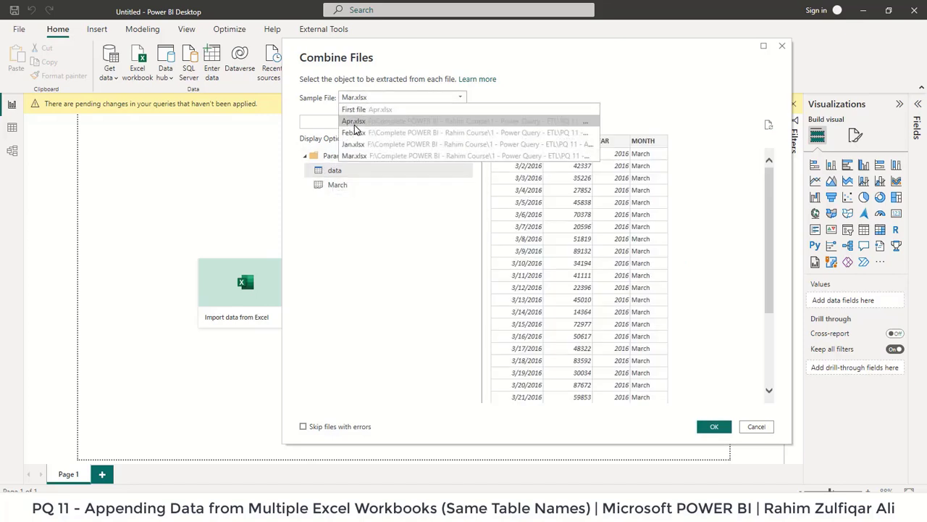
{"action": "left_click", "coordinate": [354, 123]}
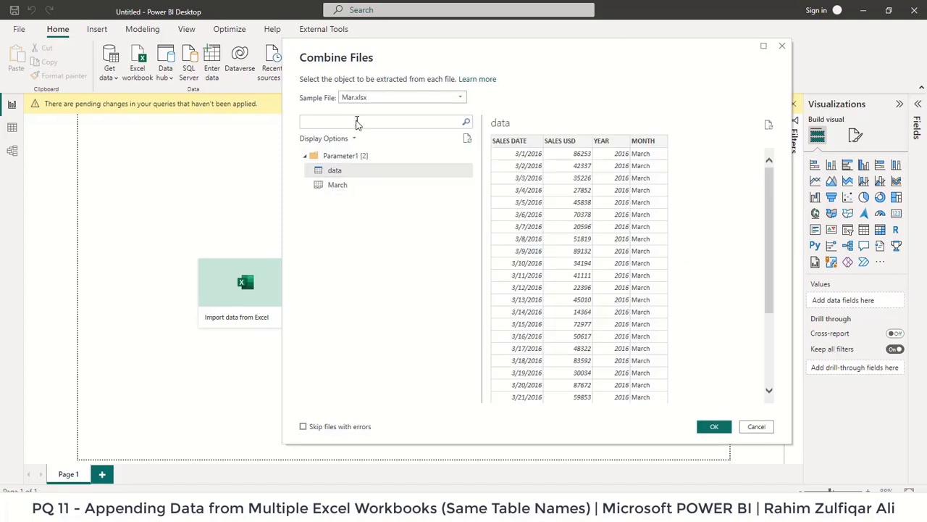
{"action": "left_click", "coordinate": [345, 171]}
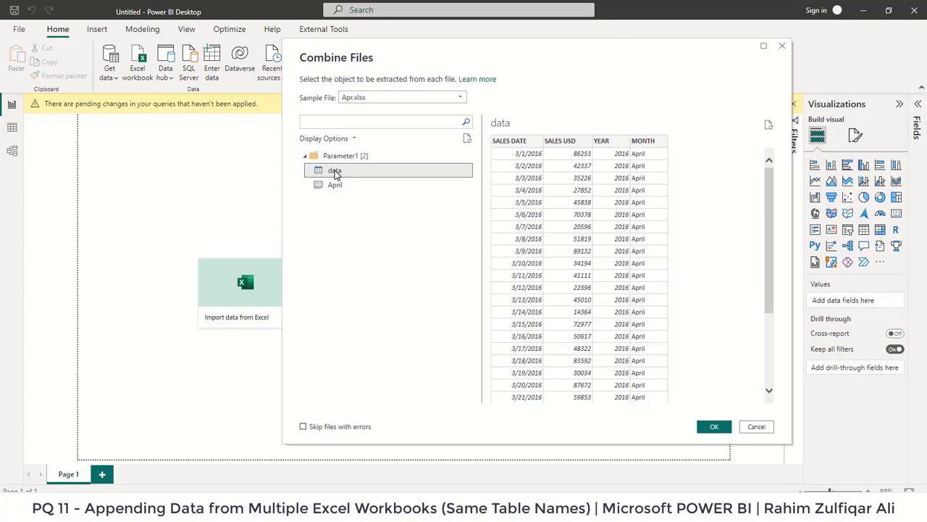
- Combine the files using Mar.xlsx as sample file and the data table as the extracted object, and apply the pending query changes
{"action": "left_click", "coordinate": [353, 97]}
{"action": "left_click", "coordinate": [355, 157]}
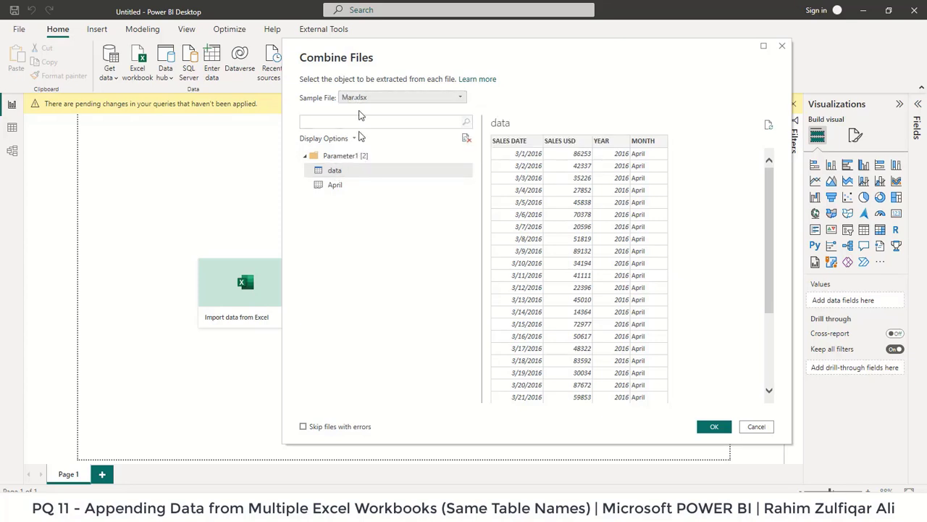
{"action": "left_click", "coordinate": [341, 174]}
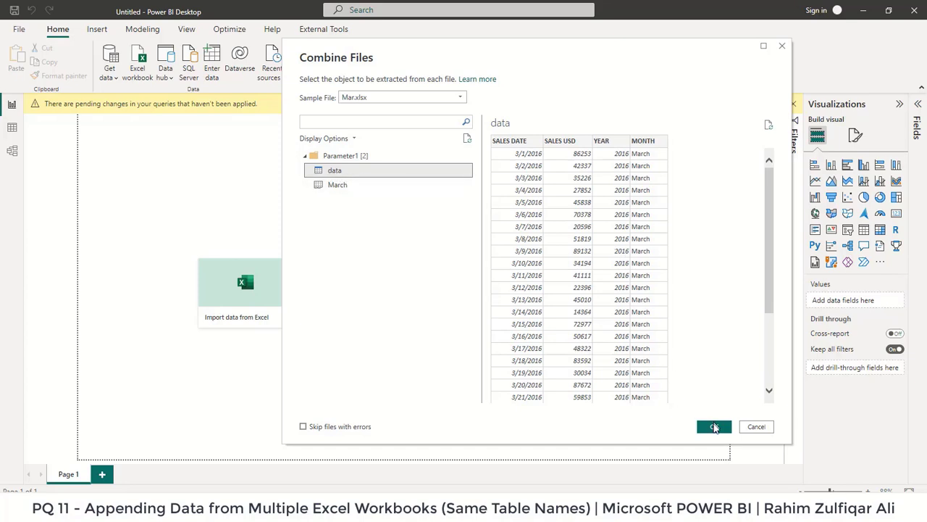
{"action": "left_click", "coordinate": [714, 426]}
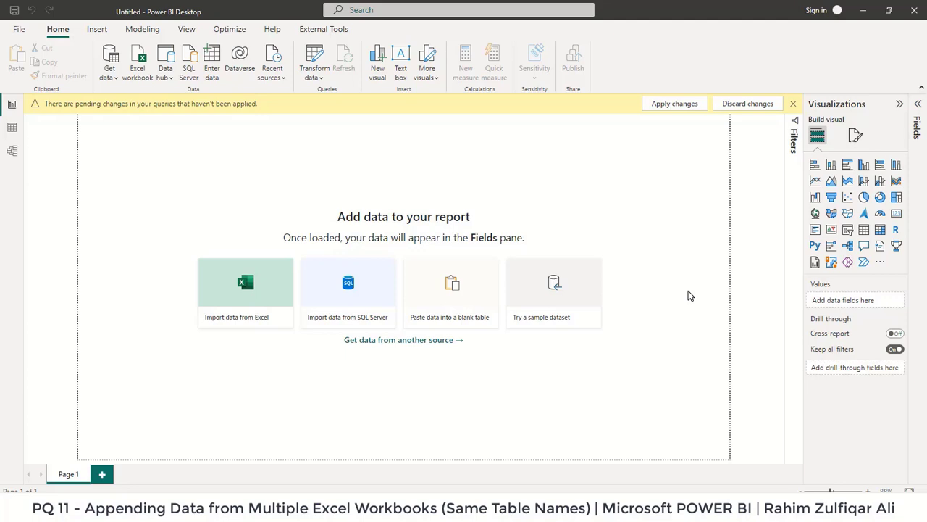
{"action": "left_click", "coordinate": [675, 103]}
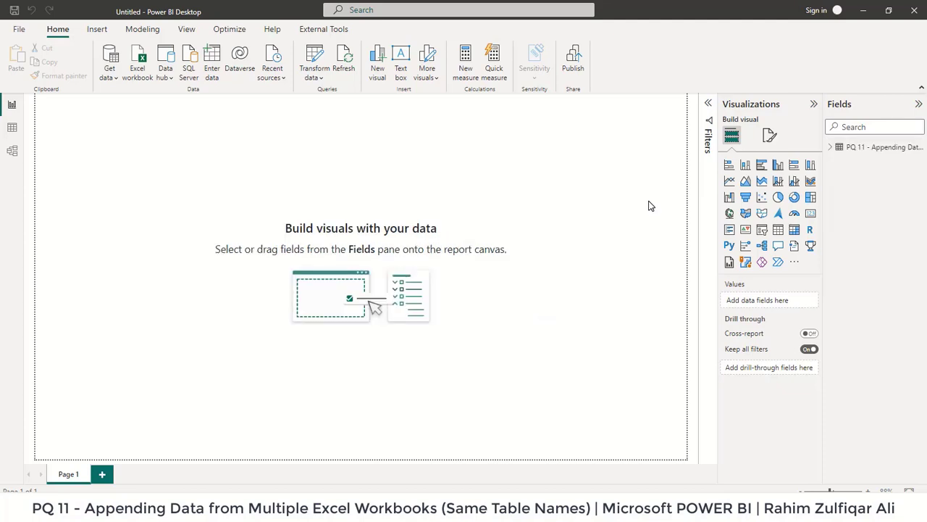
- Examine the fields of the combined PQ 11 table and show its rows in Data view
{"action": "left_click", "coordinate": [832, 148]}
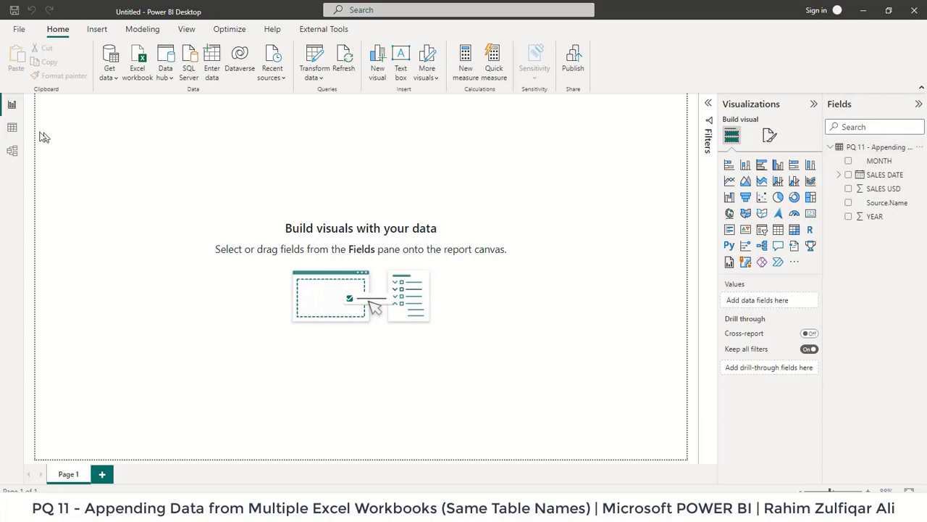
{"action": "left_click", "coordinate": [12, 127]}
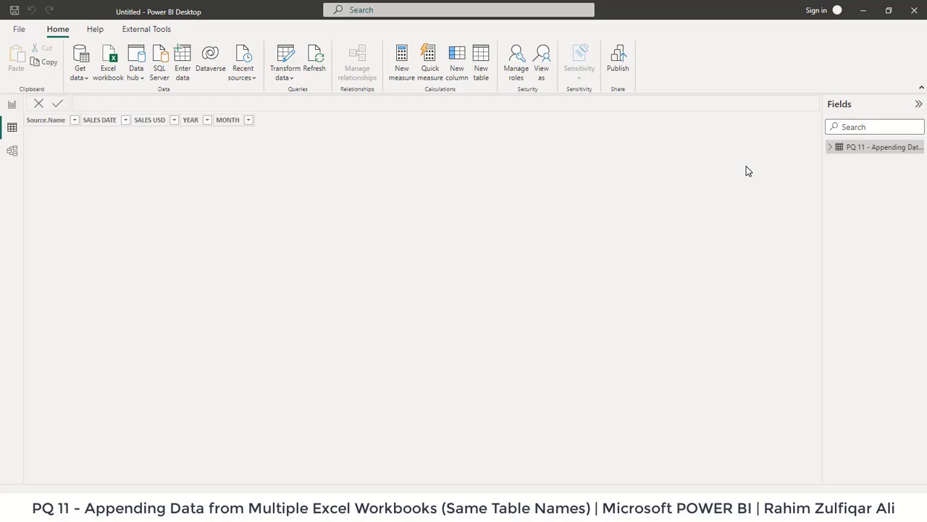
{"action": "left_click", "coordinate": [832, 149]}
{"action": "left_click", "coordinate": [862, 161]}
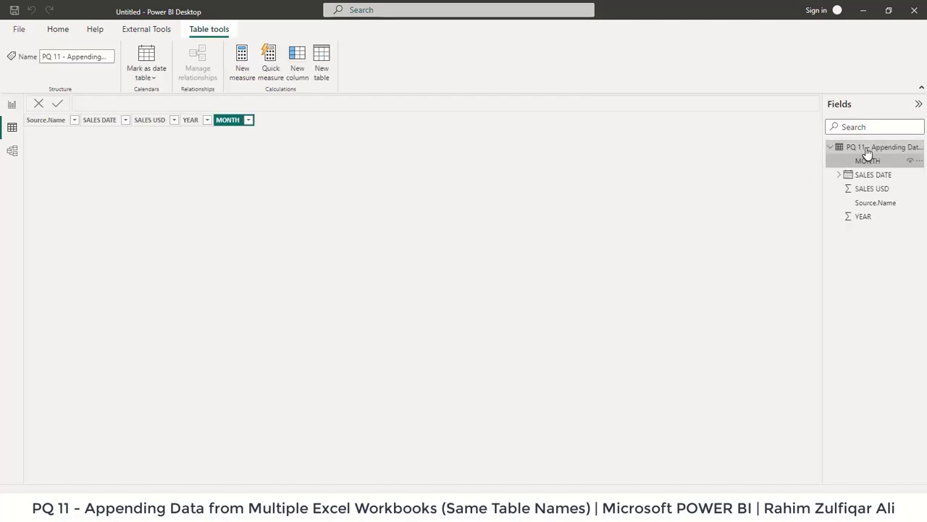
{"action": "left_click", "coordinate": [868, 148]}
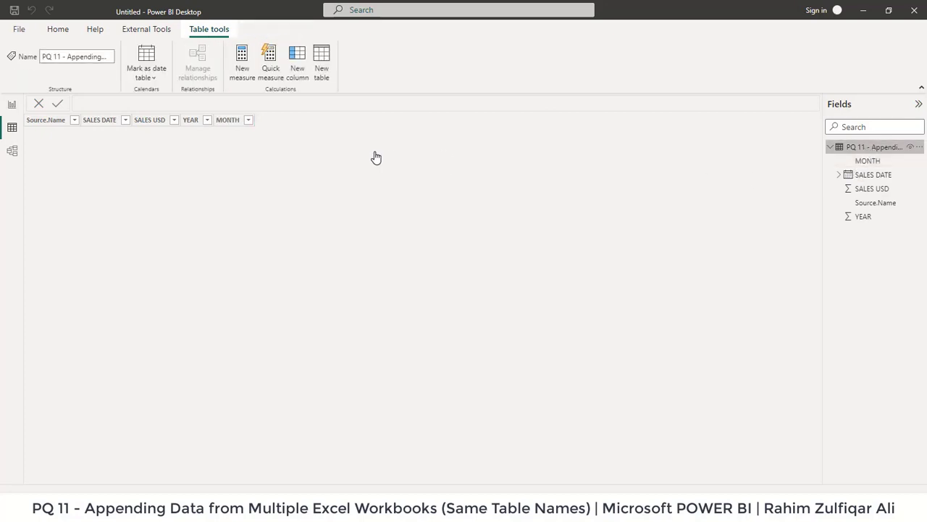
- Check the distinct values in the Source.Name and MONTH columns of the combined table without filtering it
{"action": "left_click", "coordinate": [74, 120]}
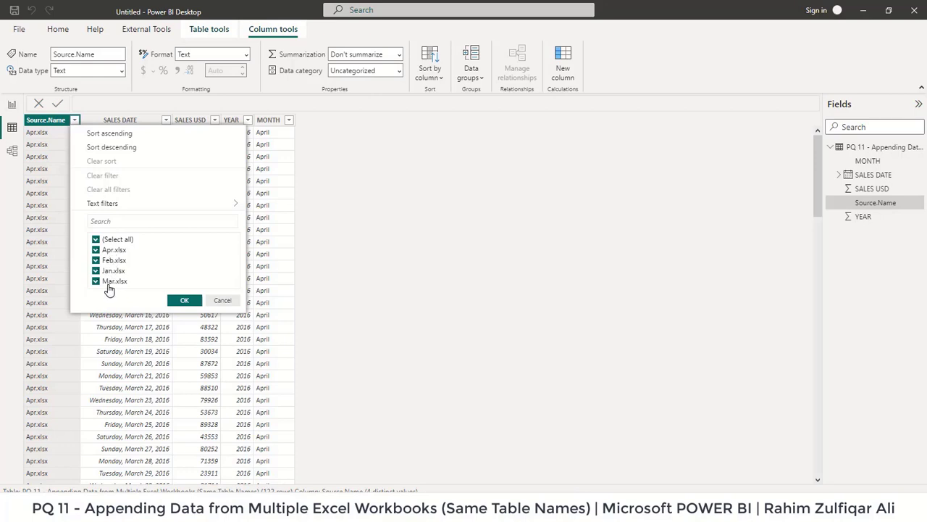
{"action": "left_click", "coordinate": [224, 301]}
{"action": "left_click", "coordinate": [271, 169]}
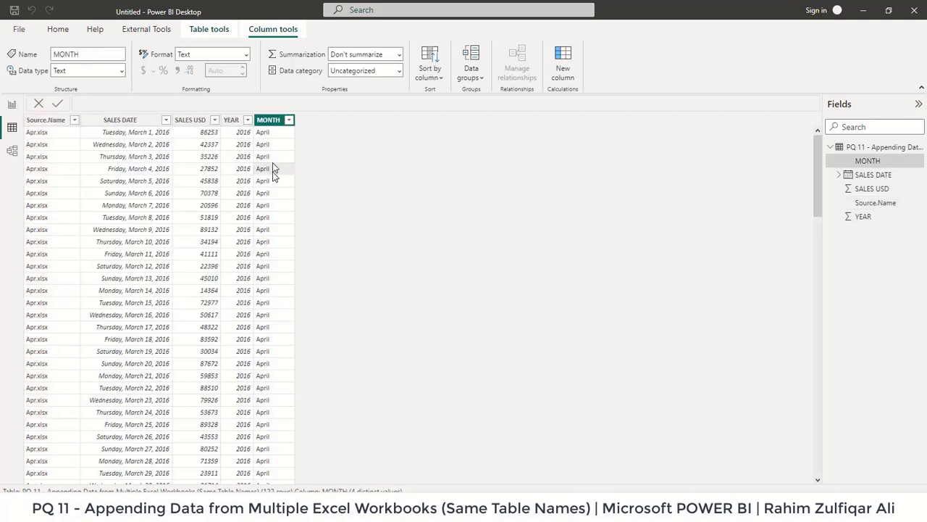
{"action": "left_click", "coordinate": [289, 121]}
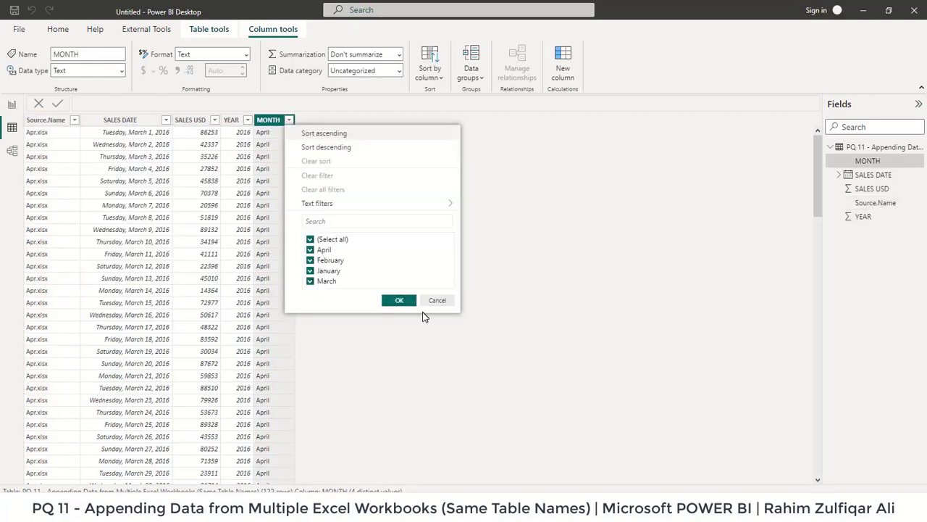
{"action": "left_click", "coordinate": [437, 301]}
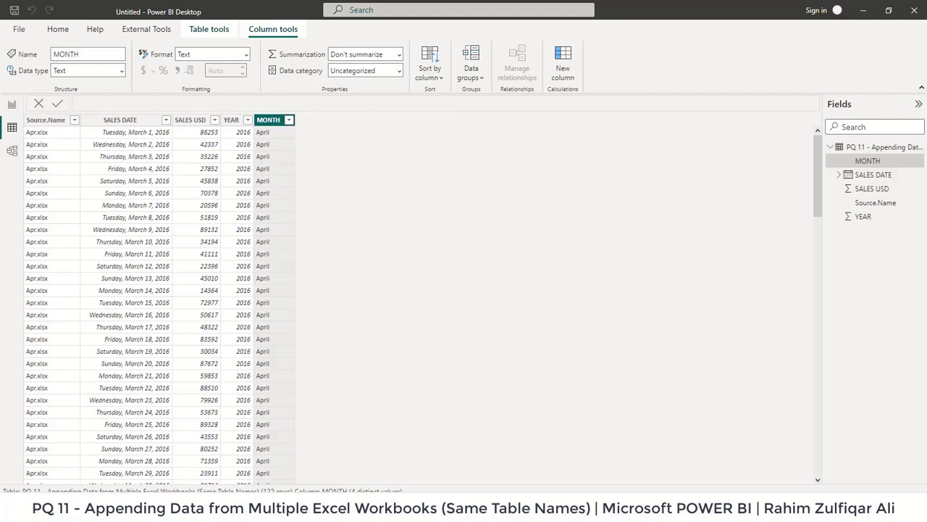
- Switch to File Explorer, duplicate Mar.xlsx in the PQ 11 folder and rename the copy as May.xlsx
{"action": "left_click", "coordinate": [181, 434]}
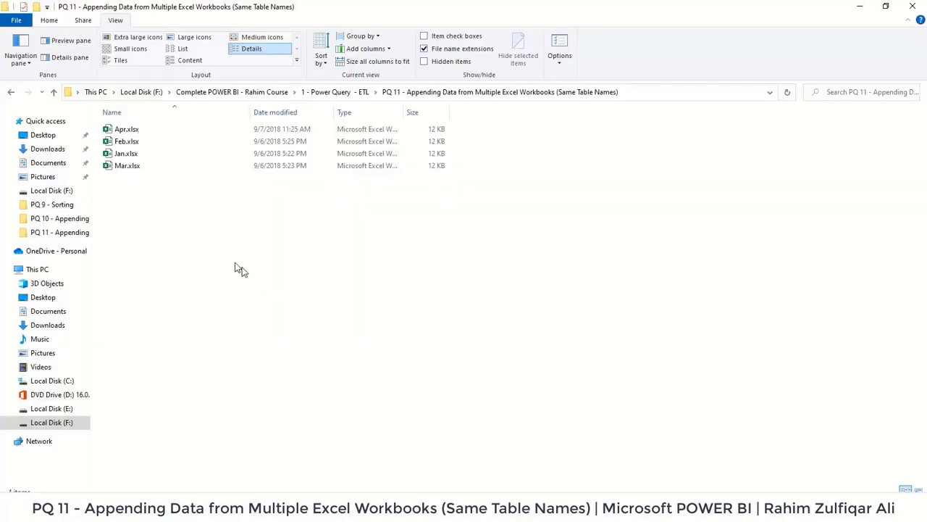
{"action": "left_click", "coordinate": [138, 168]}
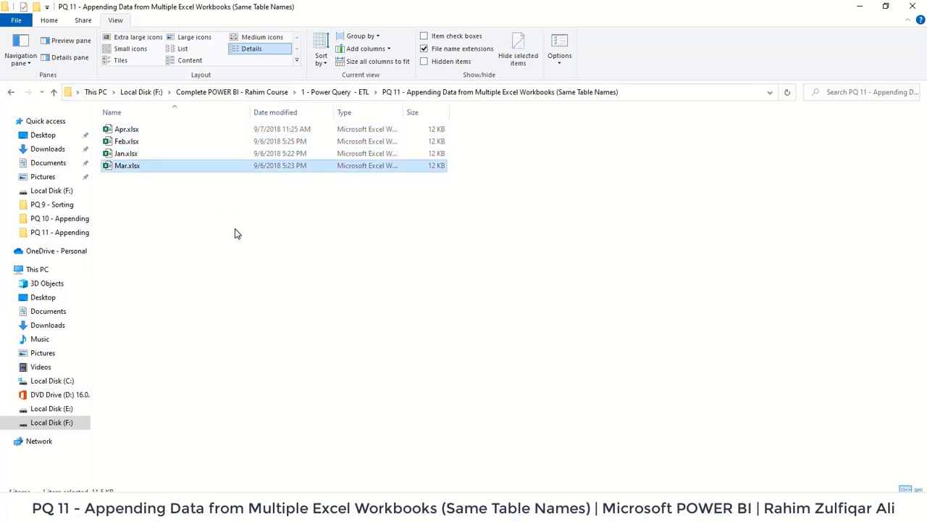
{"action": "key", "text": "ctrl+v"}
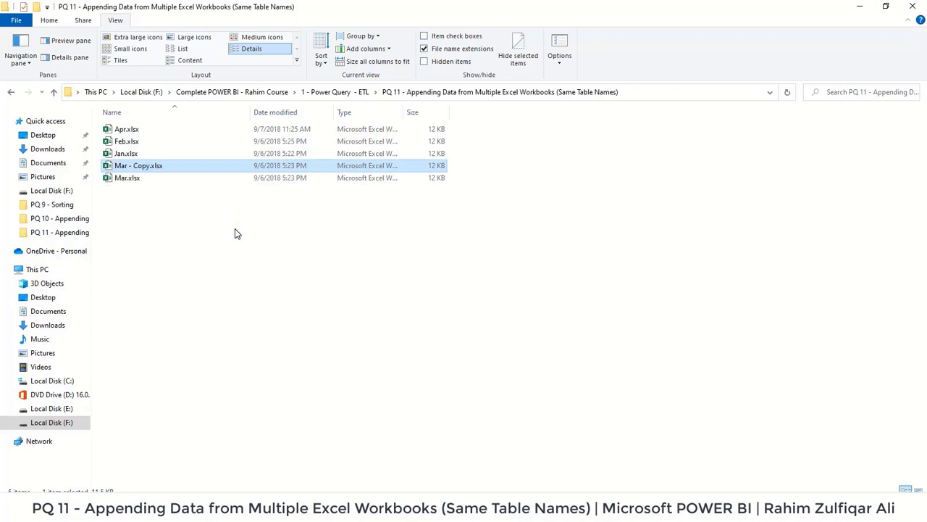
{"action": "key", "text": "Down"}
{"action": "key", "text": "Up"}
{"action": "key", "text": "F2"}
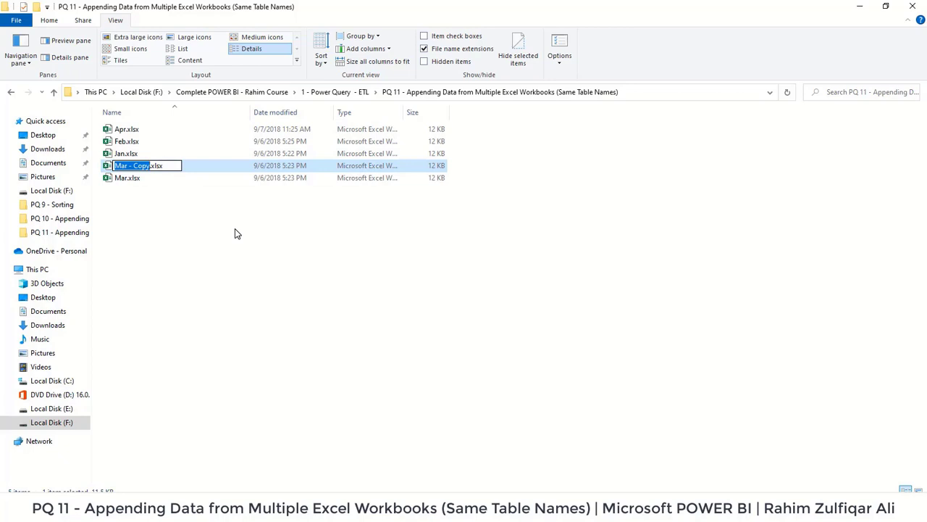
{"action": "type", "text": "May"}
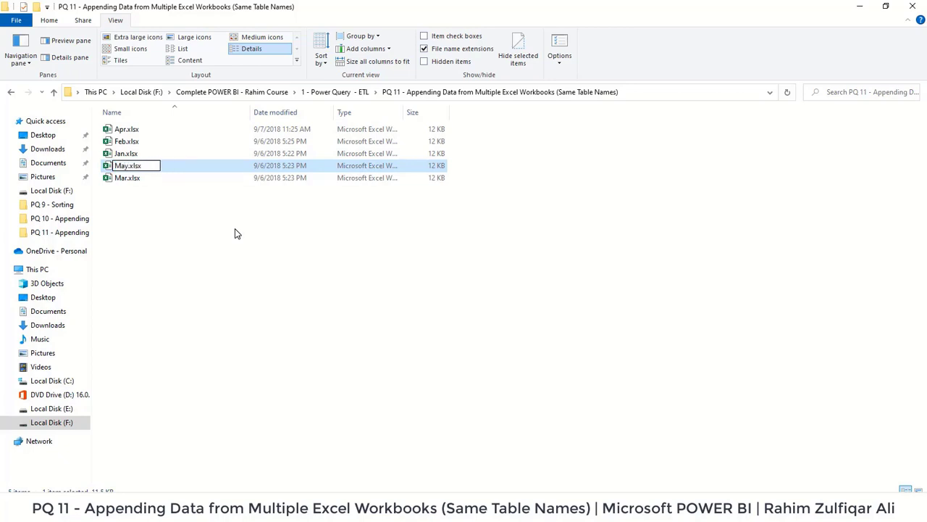
{"action": "key", "text": "Return"}
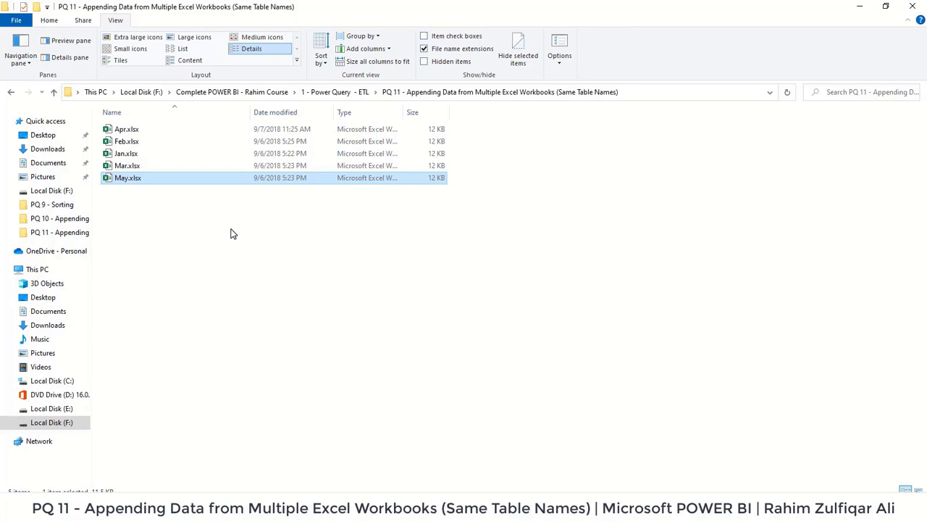
{"action": "left_click", "coordinate": [230, 232]}
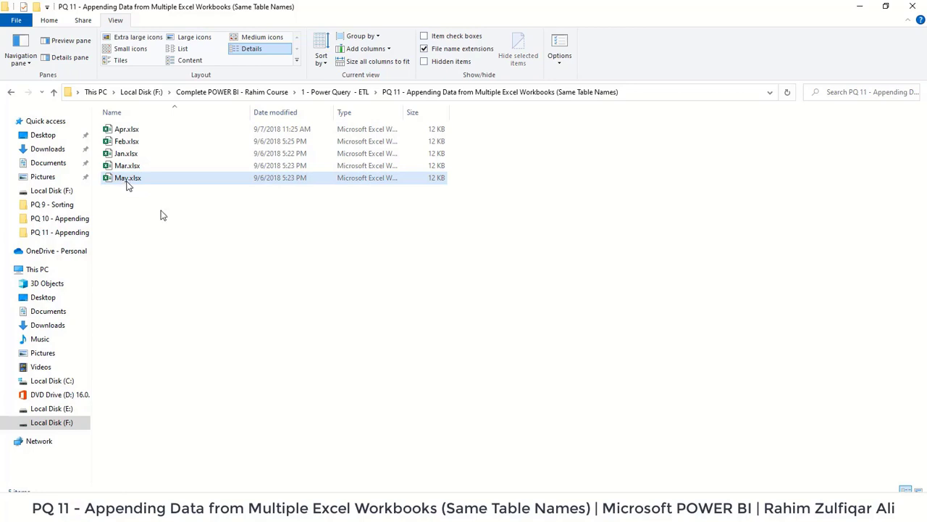
- Return to Power BI Desktop, refresh the combined table, and check the Source.Name values without filtering them
{"action": "mouse_move", "coordinate": [526, 510]}
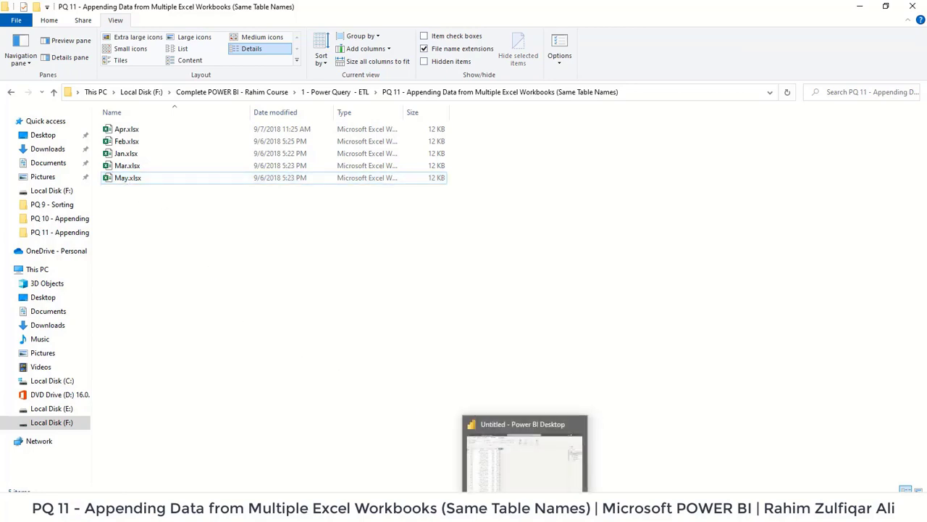
{"action": "left_click", "coordinate": [525, 471]}
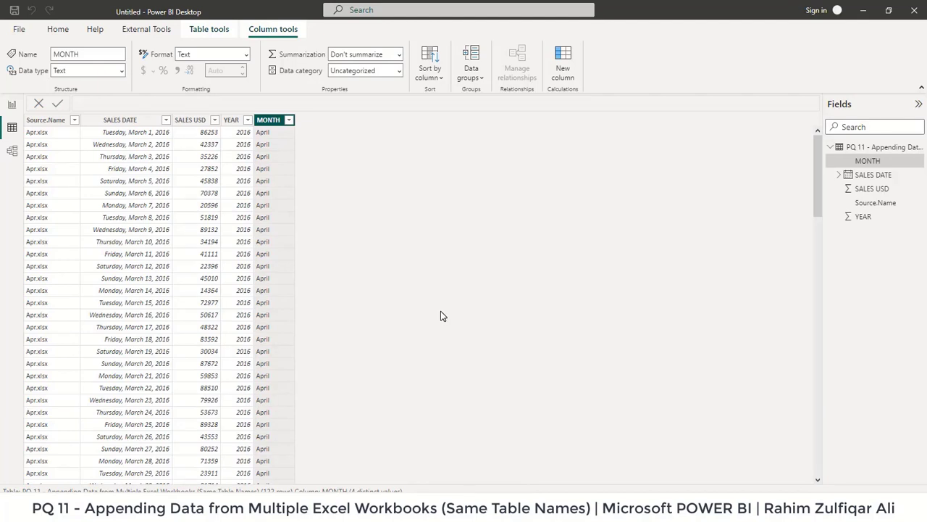
{"action": "left_click", "coordinate": [62, 30]}
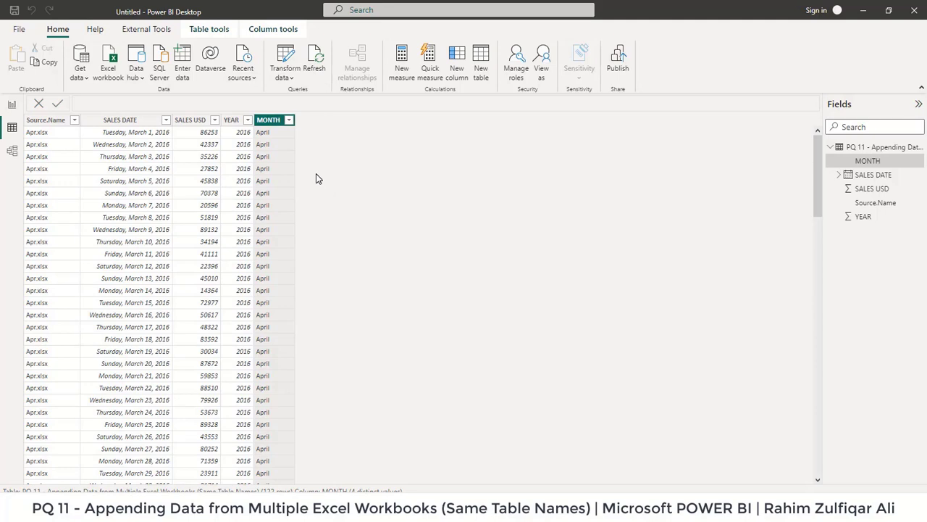
{"action": "left_click", "coordinate": [74, 120]}
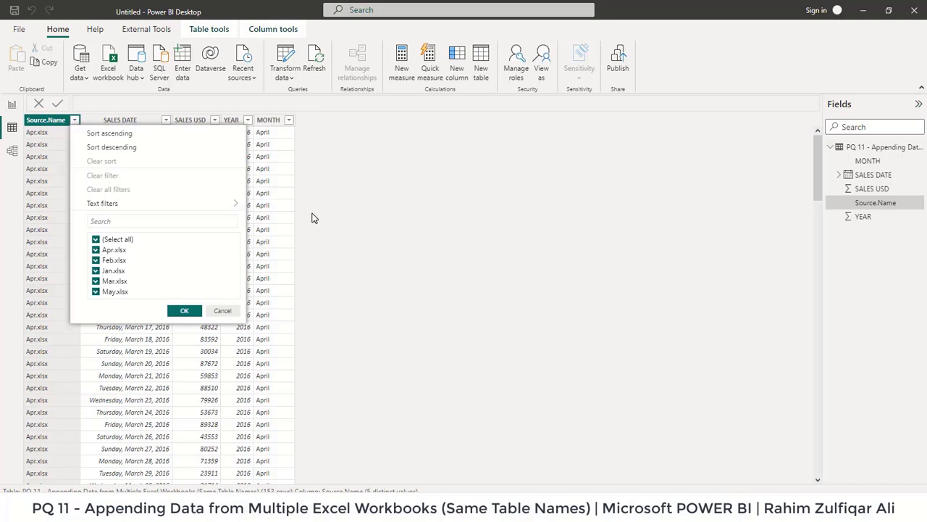
{"action": "left_click", "coordinate": [275, 194]}
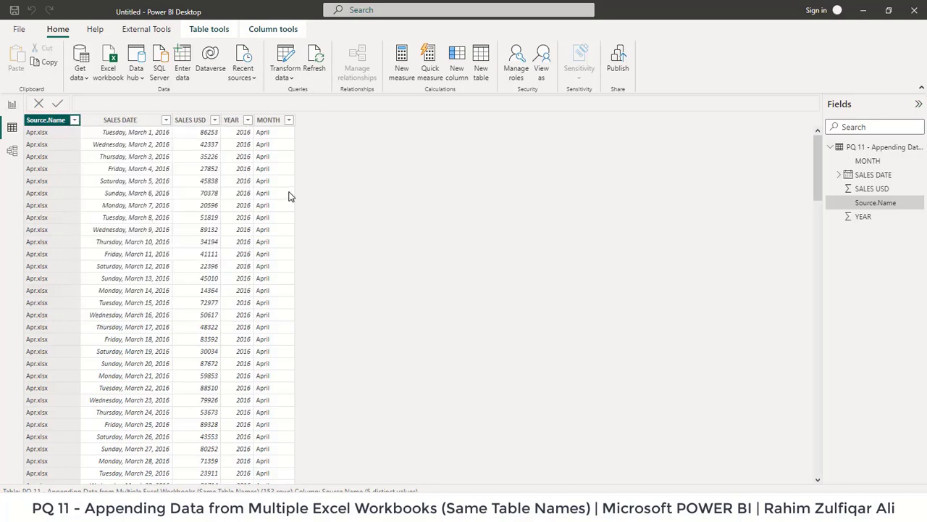
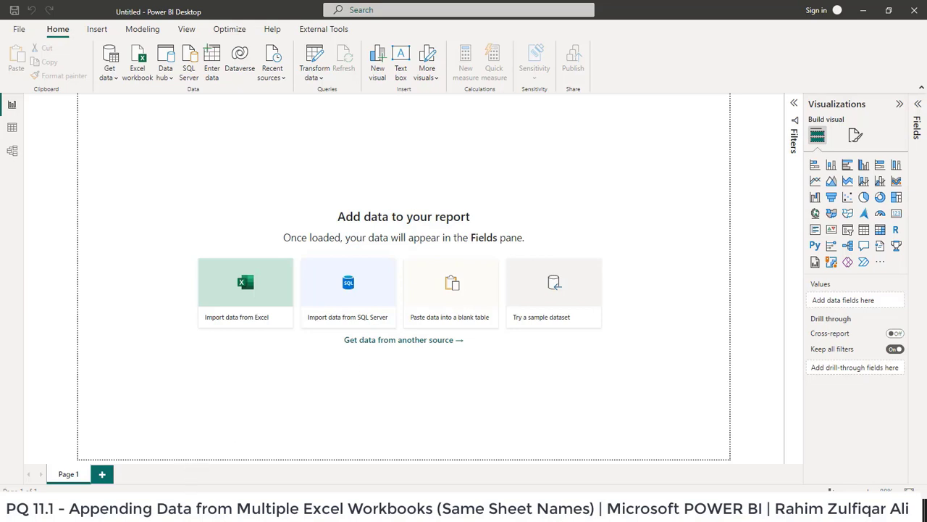
- Examine the files in the PQ 11-1 folder and the Data sheets of North.xlsx and South.xlsx in Excel
{"action": "key", "text": "alt+Tab"}
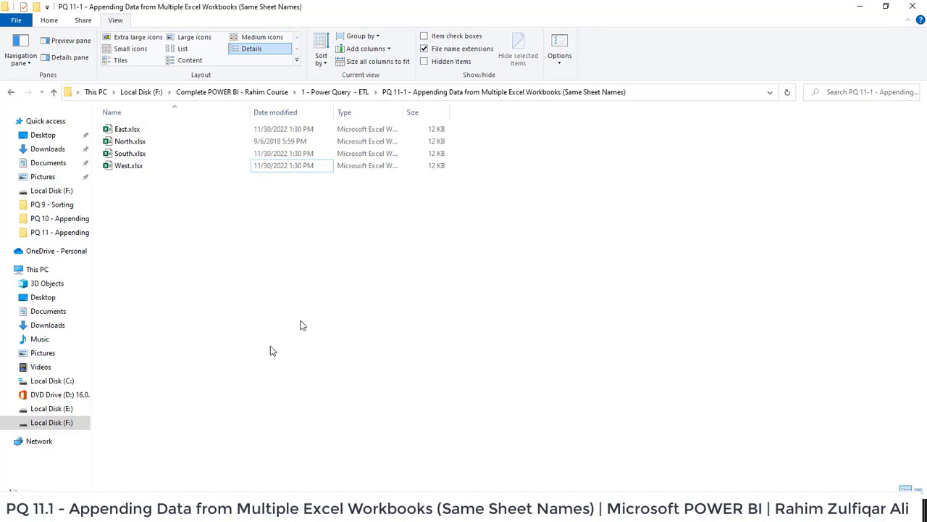
{"action": "mouse_move", "coordinate": [217, 510]}
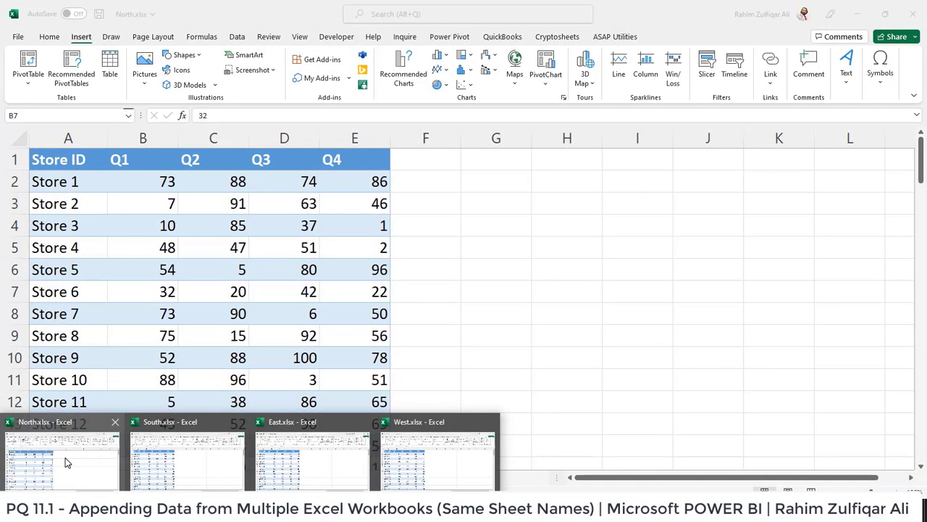
{"action": "left_click", "coordinate": [66, 462]}
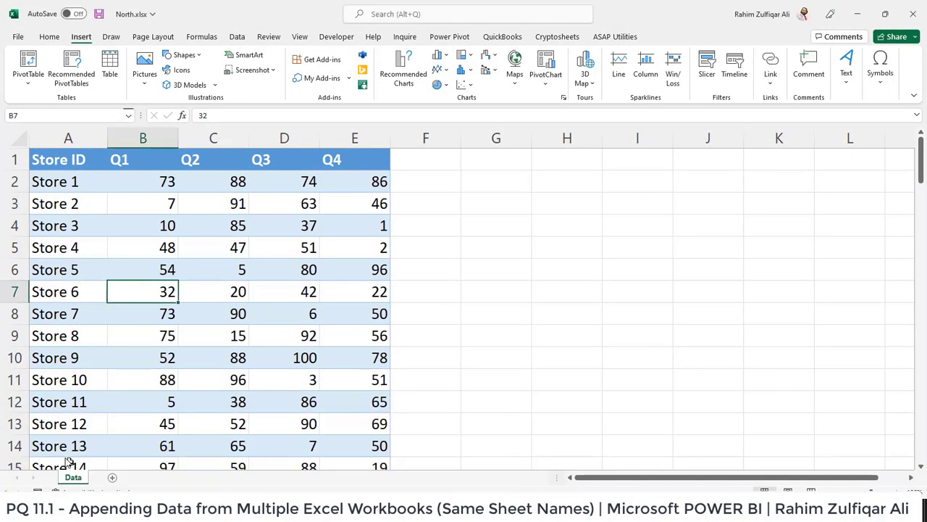
{"action": "left_click", "coordinate": [161, 204]}
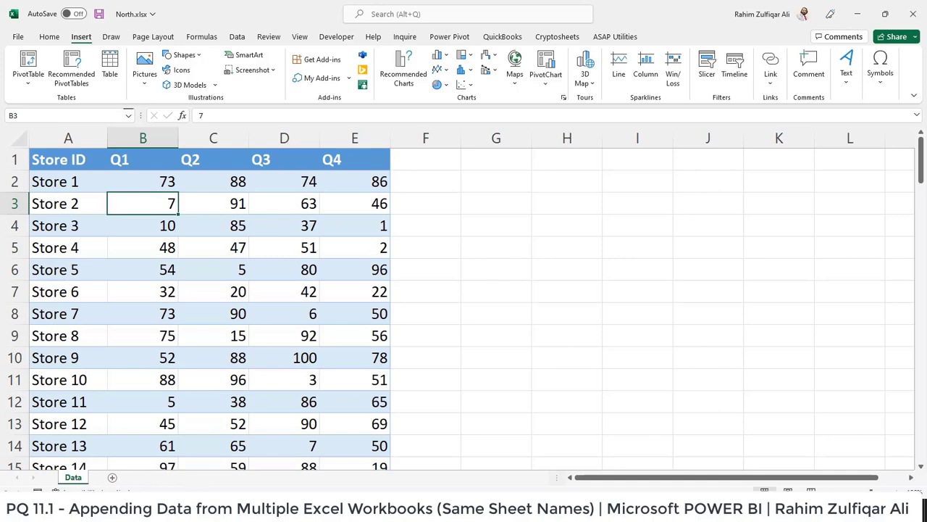
{"action": "left_click", "coordinate": [197, 503]}
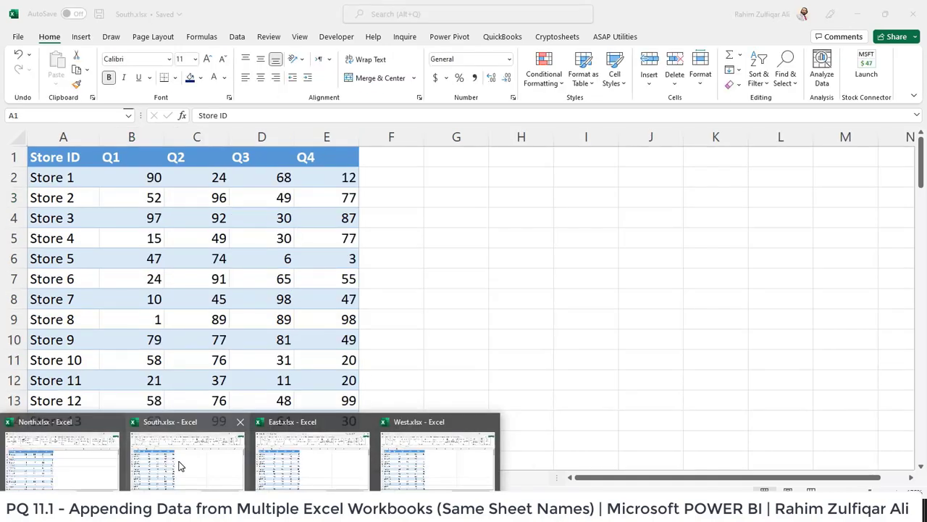
{"action": "left_click", "coordinate": [189, 458]}
{"action": "left_click", "coordinate": [195, 265]}
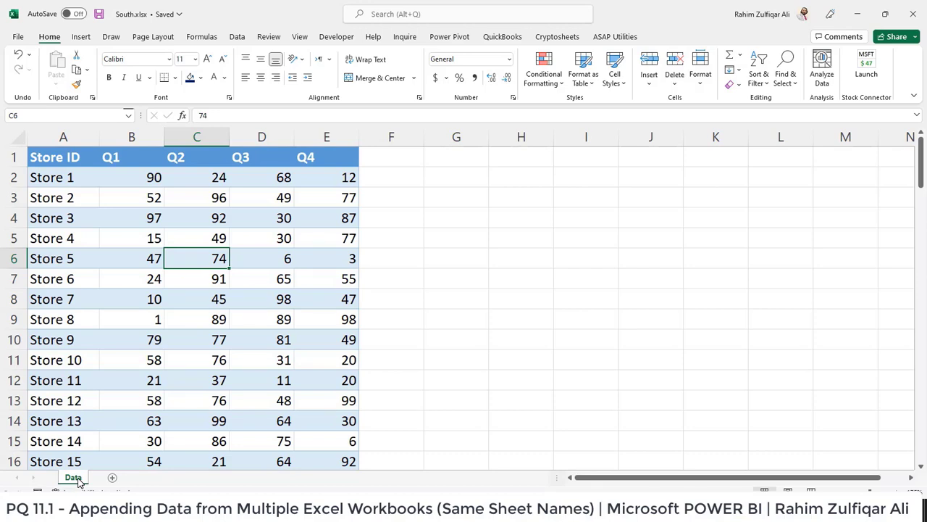
- Examine the Data sheets of the East.xlsx and West.xlsx workbooks
{"action": "left_click", "coordinate": [246, 511]}
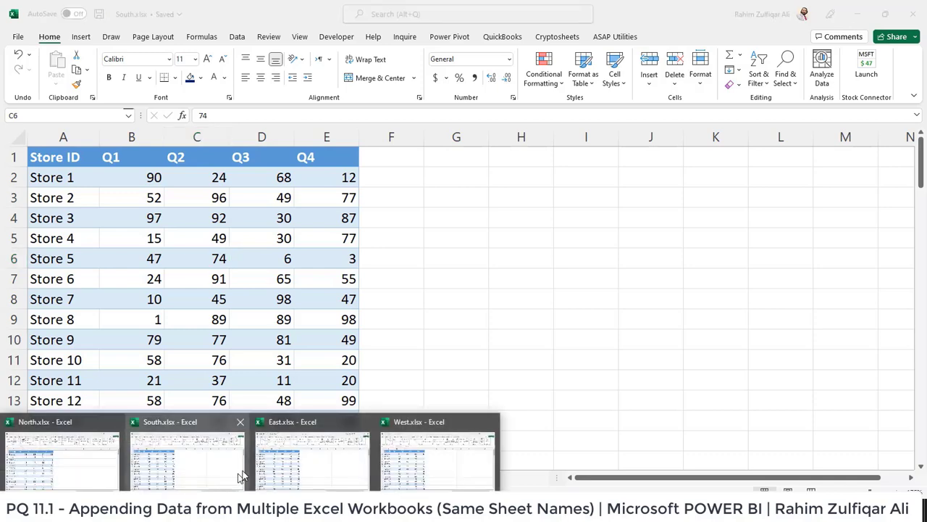
{"action": "left_click", "coordinate": [307, 464]}
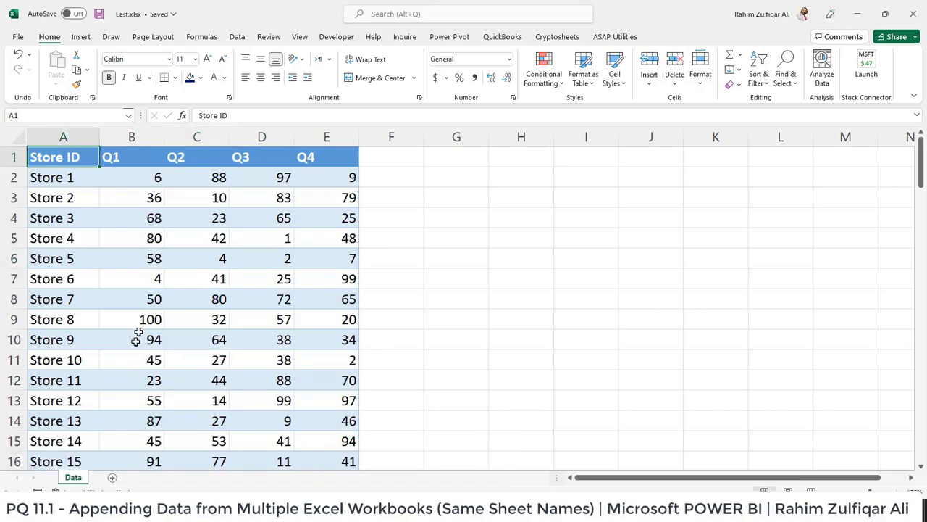
{"action": "left_click", "coordinate": [145, 279]}
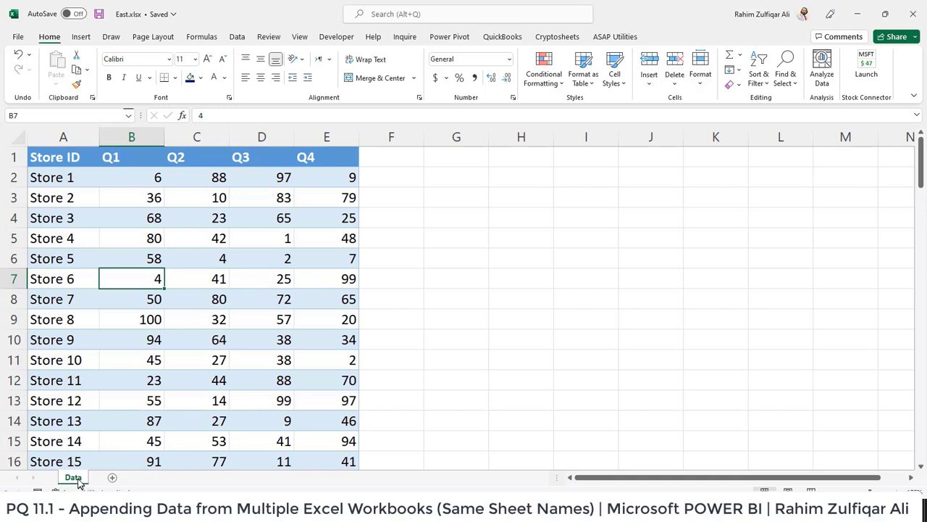
{"action": "left_click", "coordinate": [250, 510]}
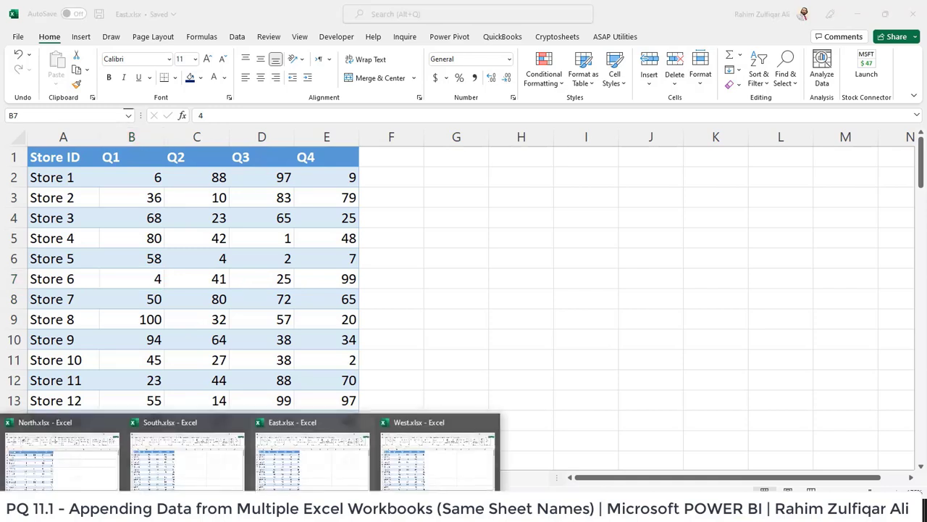
{"action": "left_click", "coordinate": [395, 461]}
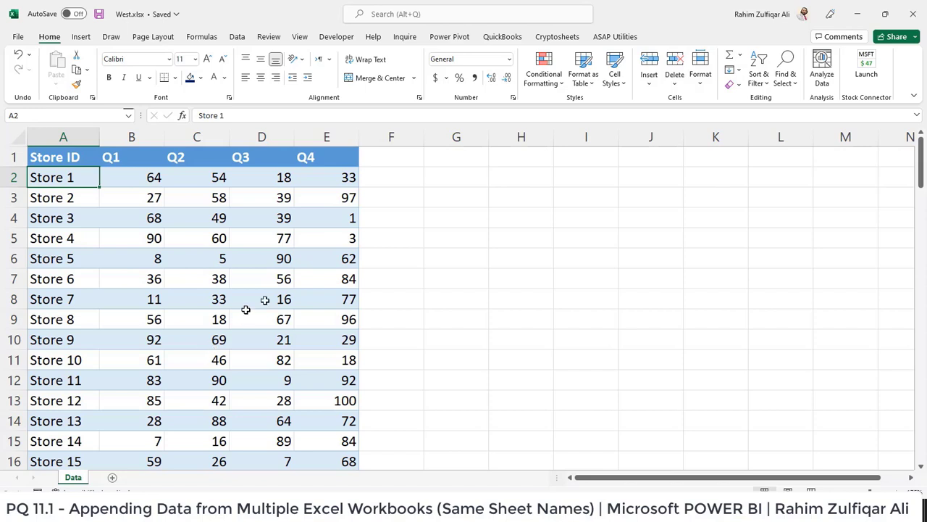
{"action": "left_click", "coordinate": [282, 276]}
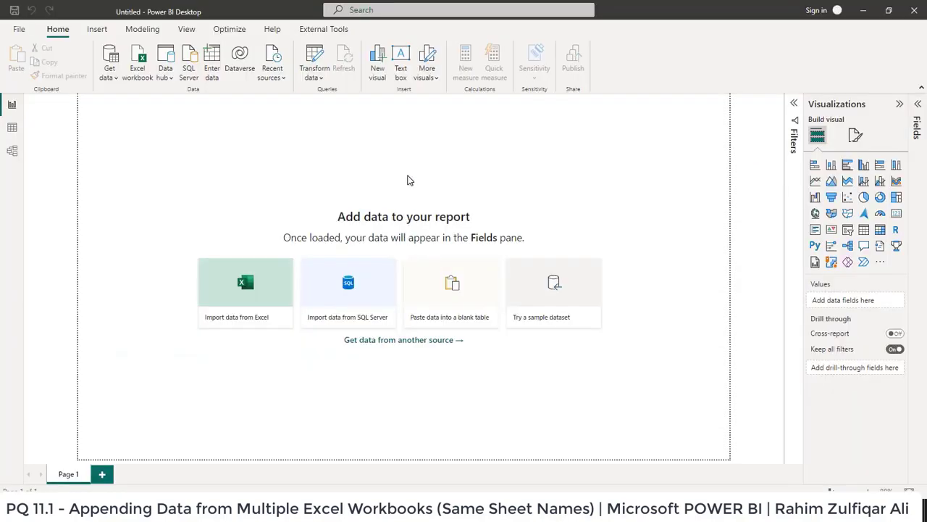
- In Power BI Desktop, connect to the PQ 11-1 - Appending Data from Multiple Excel Workbooks (Same Sheet Names) folder as a Folder data source
{"action": "left_click", "coordinate": [108, 78]}
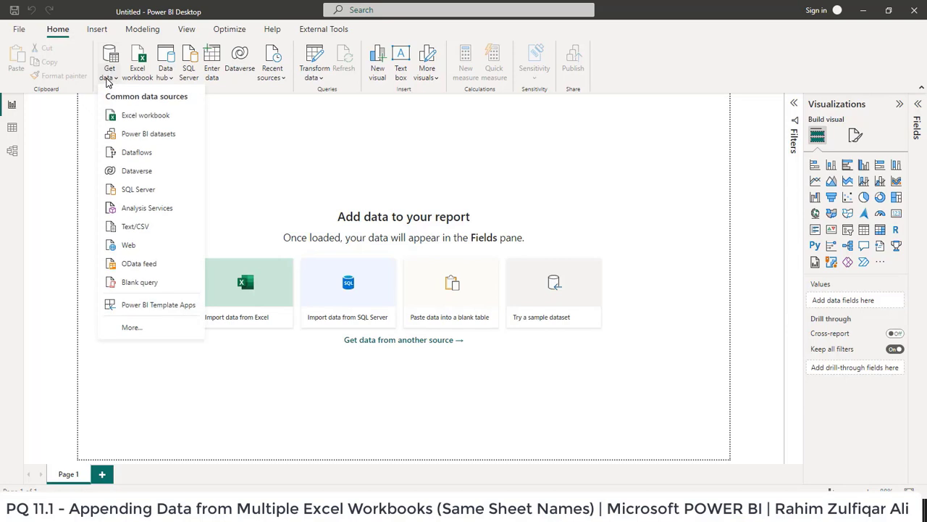
{"action": "left_click", "coordinate": [131, 329]}
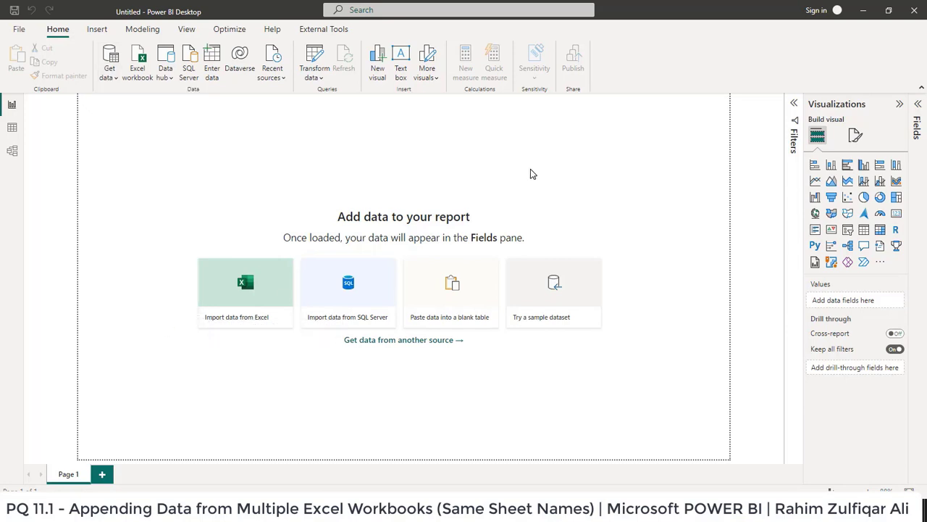
{"action": "left_click", "coordinate": [455, 193]}
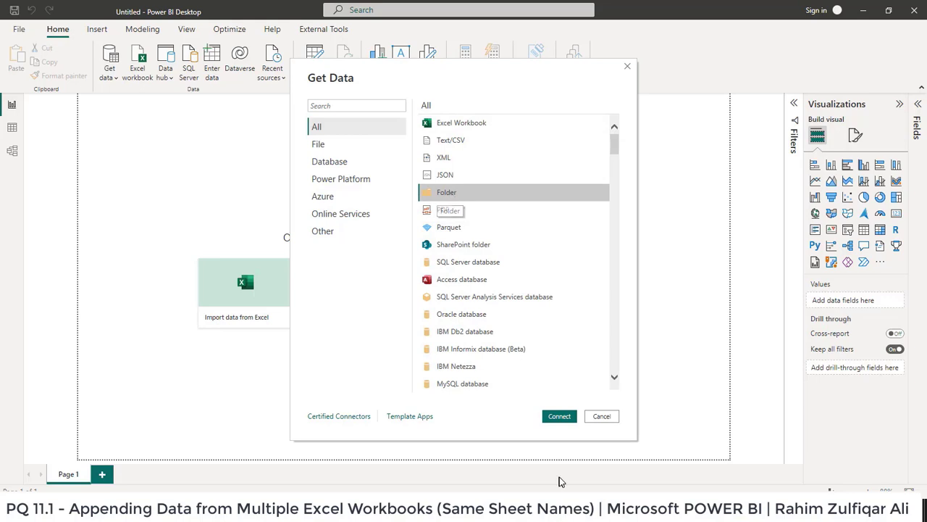
{"action": "left_click", "coordinate": [559, 416]}
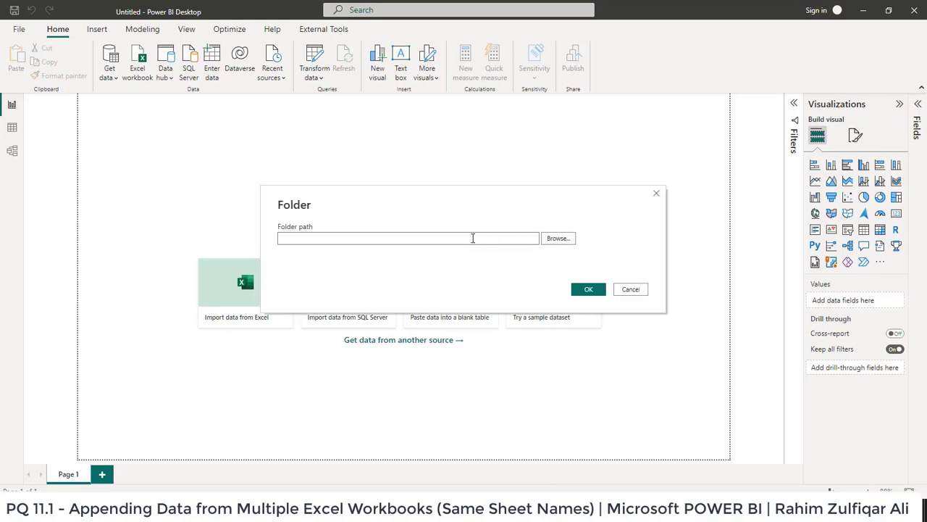
{"action": "key", "text": "ctrl+v"}
{"action": "left_click", "coordinate": [587, 290]}
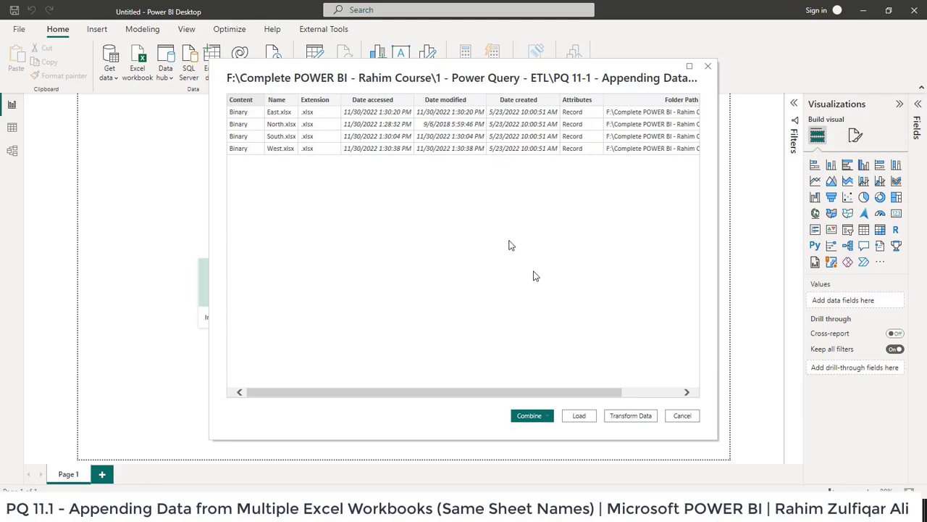
- Start Combine & Load for the folder's files and preview the Data sheet with North.xlsx as the sample file
{"action": "left_click", "coordinate": [542, 417]}
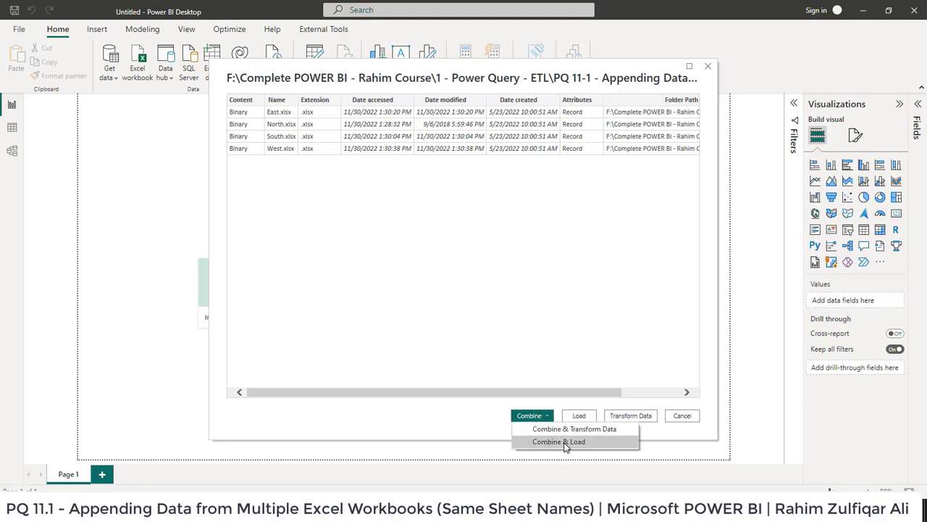
{"action": "left_click", "coordinate": [566, 443]}
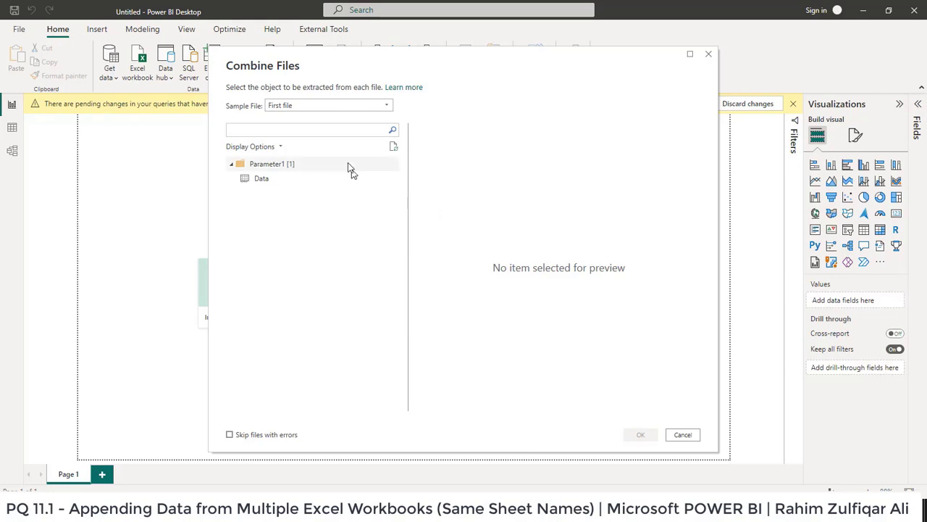
{"action": "left_click", "coordinate": [319, 107]}
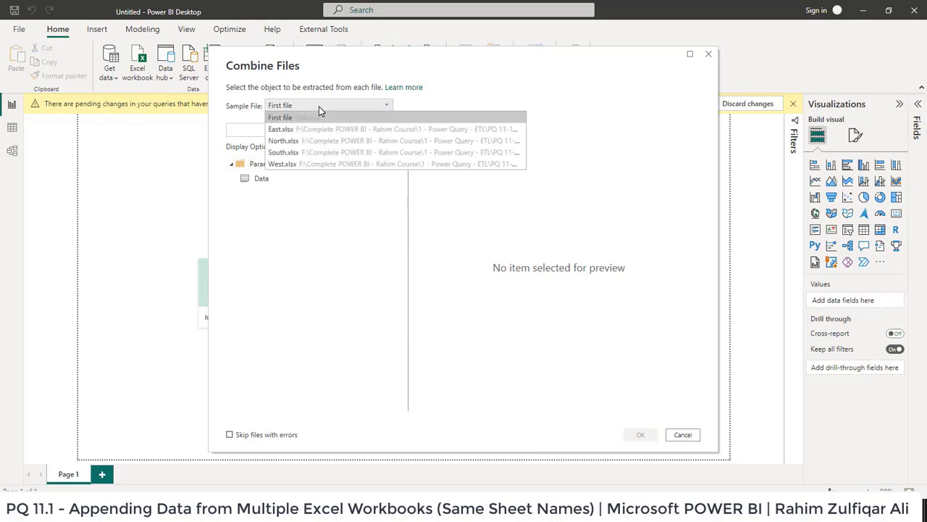
{"action": "left_click", "coordinate": [288, 139]}
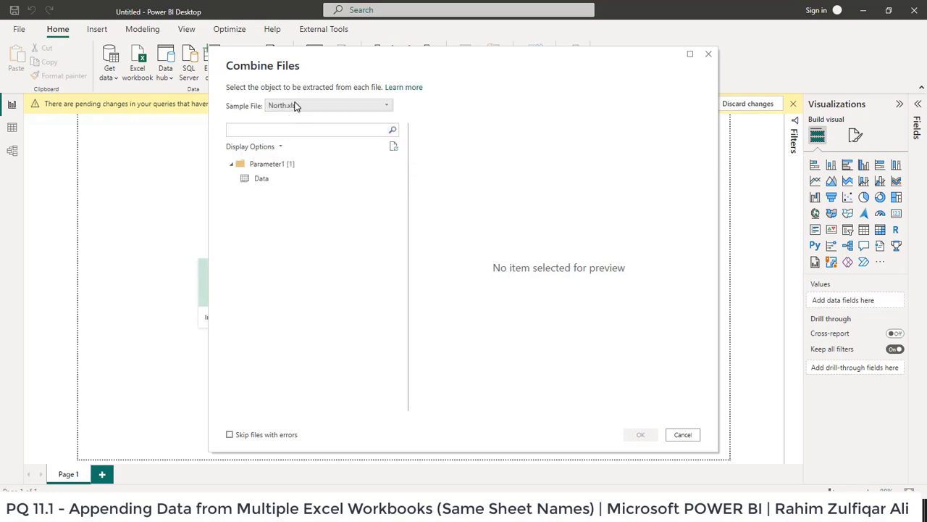
{"action": "left_click", "coordinate": [295, 106]}
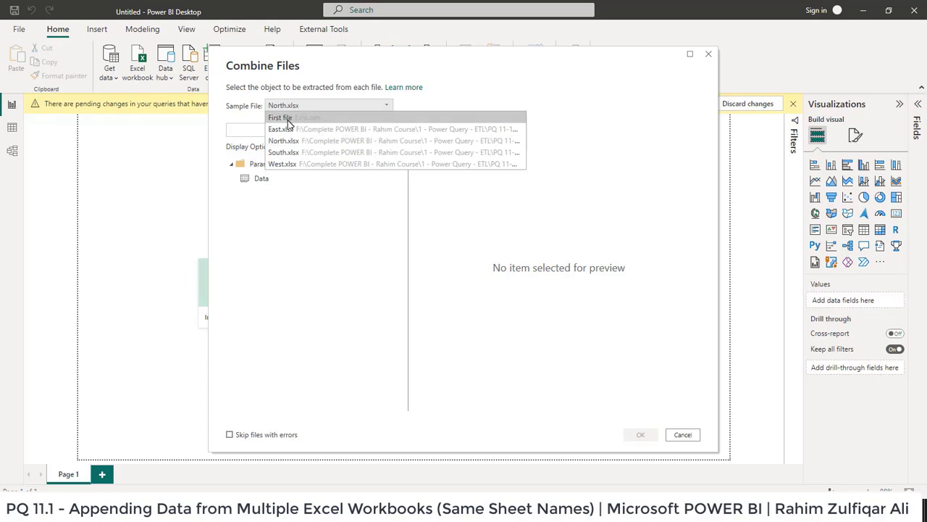
{"action": "left_click", "coordinate": [288, 130]}
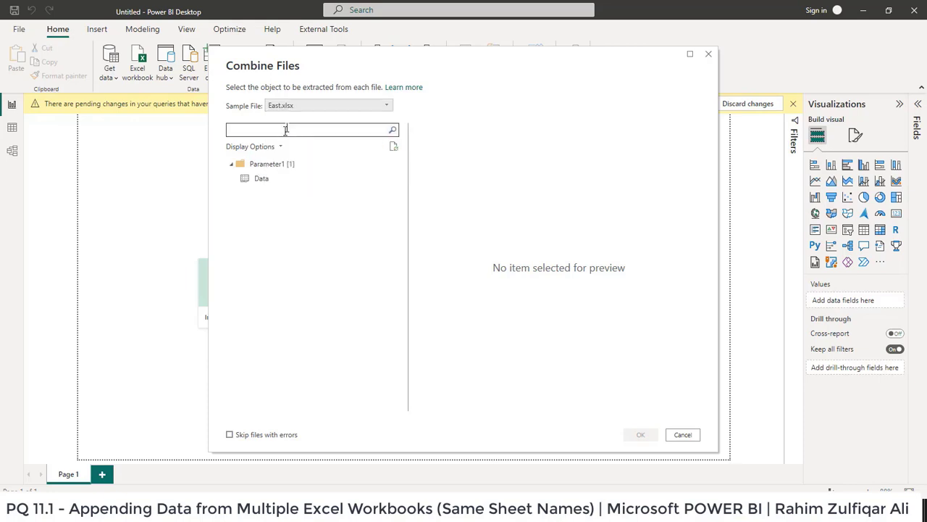
{"action": "left_click", "coordinate": [294, 107]}
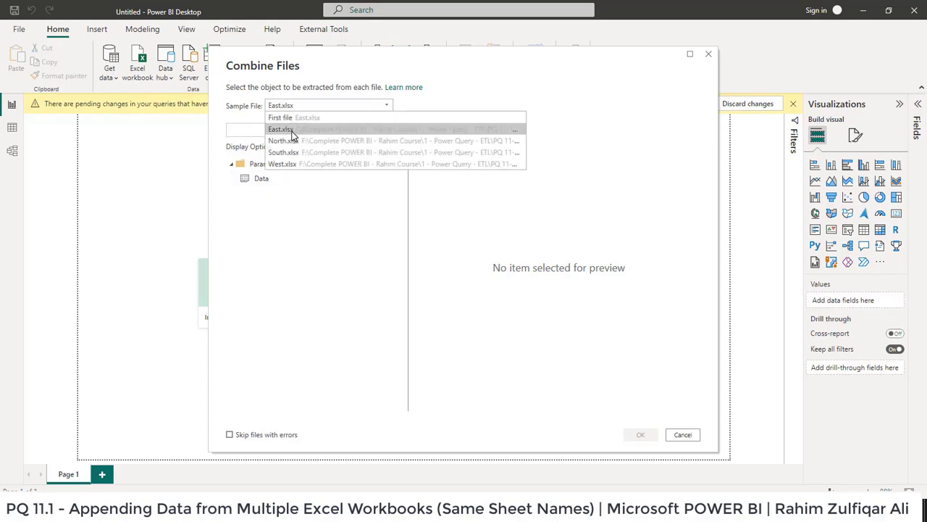
{"action": "left_click", "coordinate": [290, 139]}
{"action": "left_click", "coordinate": [261, 180]}
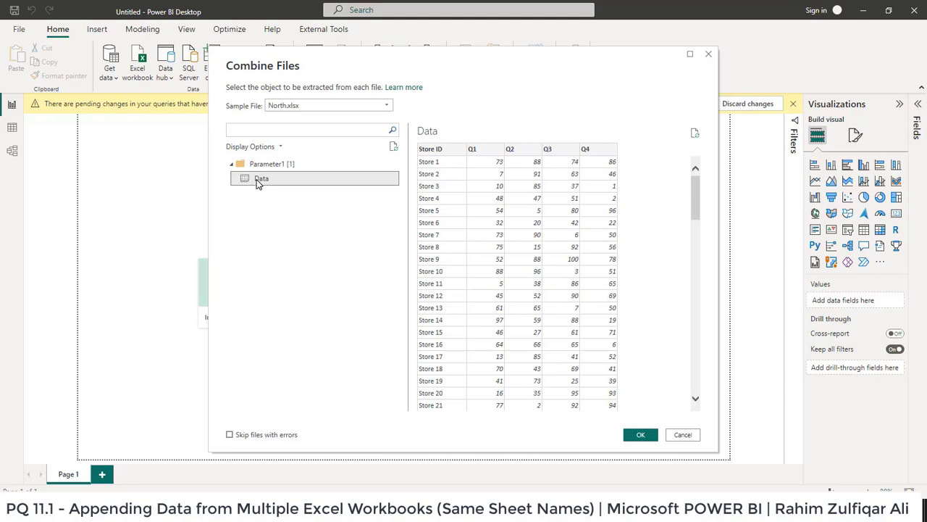
- Set West.xlsx as the sample file, select its Data sheet, and load the combined files
{"action": "left_click", "coordinate": [290, 107]}
{"action": "left_click", "coordinate": [284, 152]}
{"action": "left_click", "coordinate": [290, 108]}
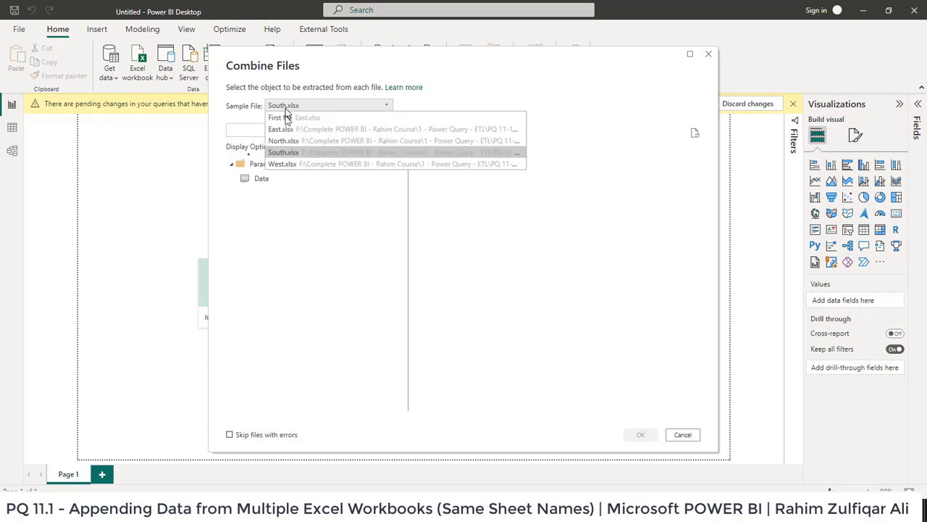
{"action": "left_click", "coordinate": [285, 164]}
{"action": "left_click", "coordinate": [275, 180]}
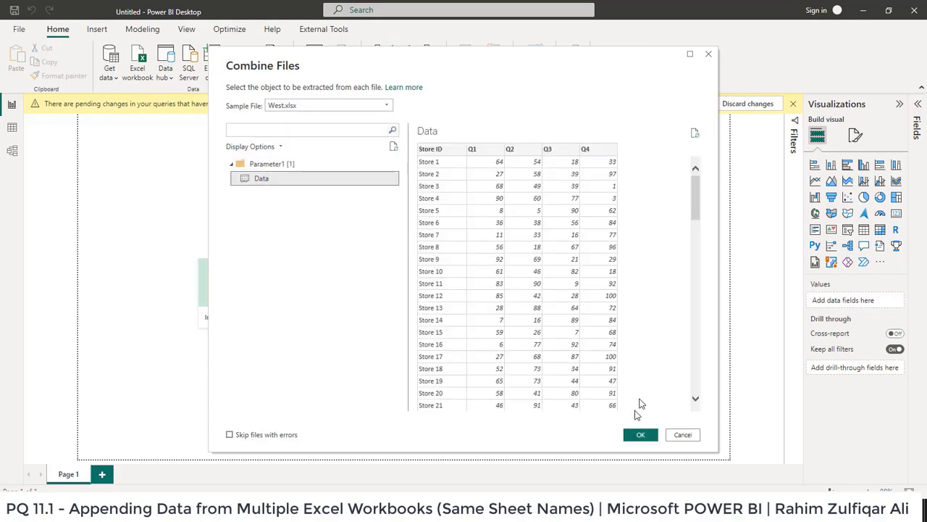
{"action": "left_click", "coordinate": [637, 435]}
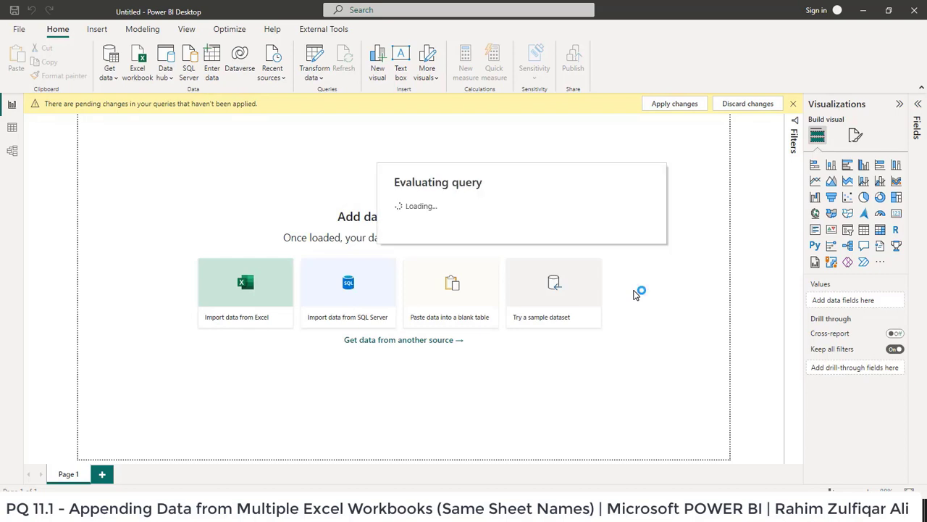
- Show the combined PQ 11-1 table in Data view with its field list expanded
{"action": "left_click", "coordinate": [833, 149]}
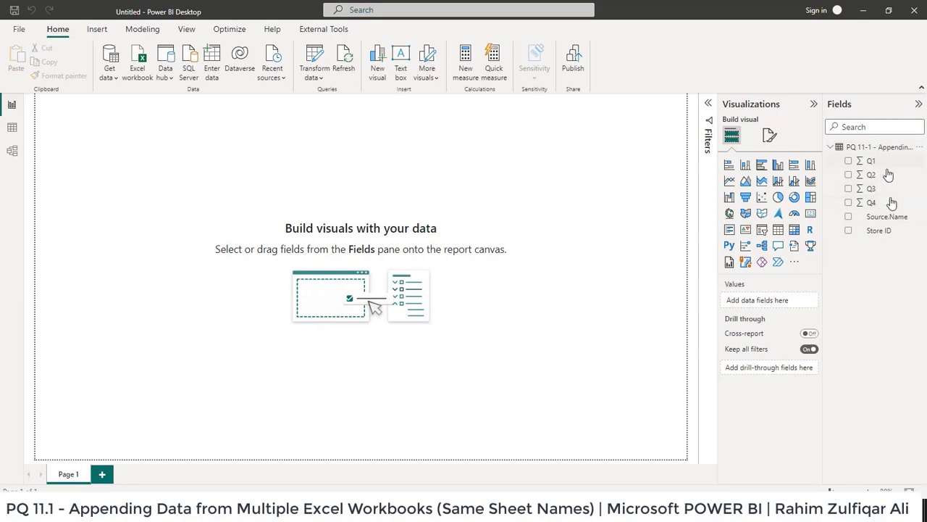
{"action": "left_click", "coordinate": [11, 128]}
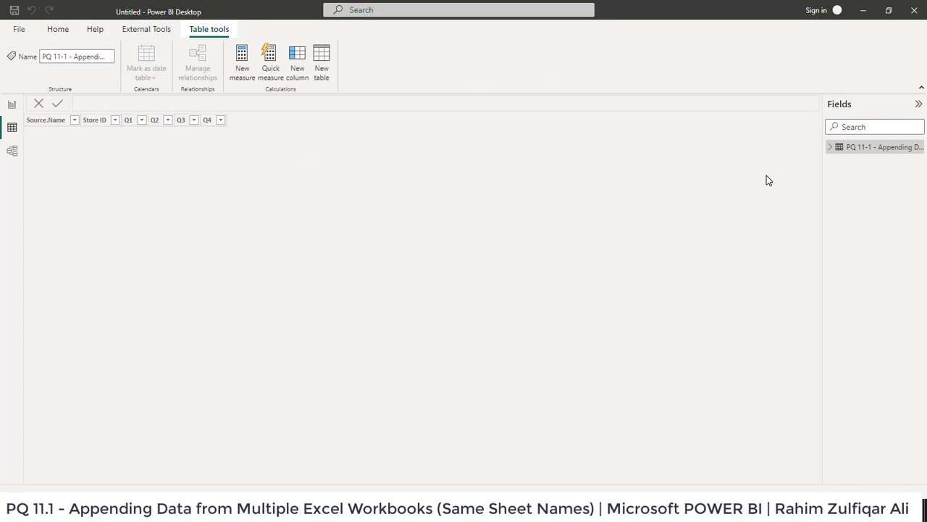
{"action": "left_click", "coordinate": [832, 148]}
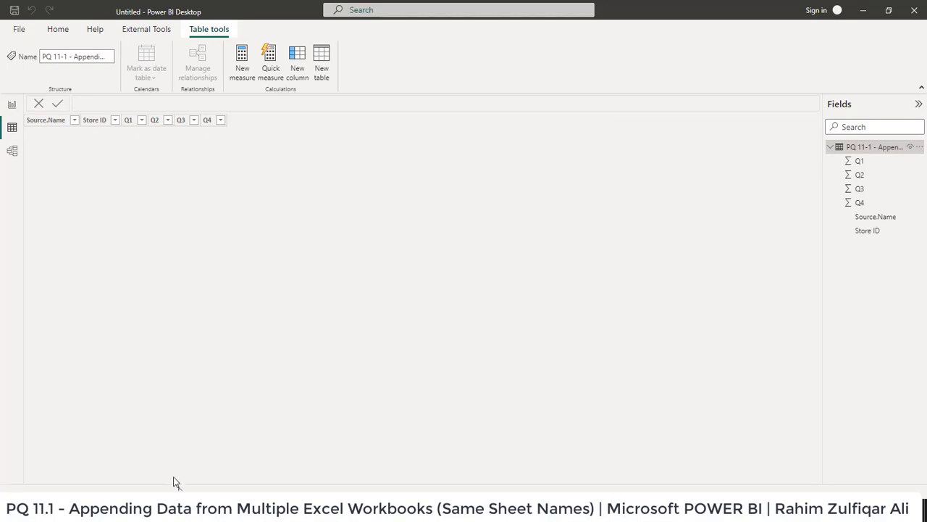
- Switch to File Explorer, duplicate West.xlsx in the PQ 11-1 folder, and rename the copy Central.xlsx
{"action": "left_click", "coordinate": [185, 439]}
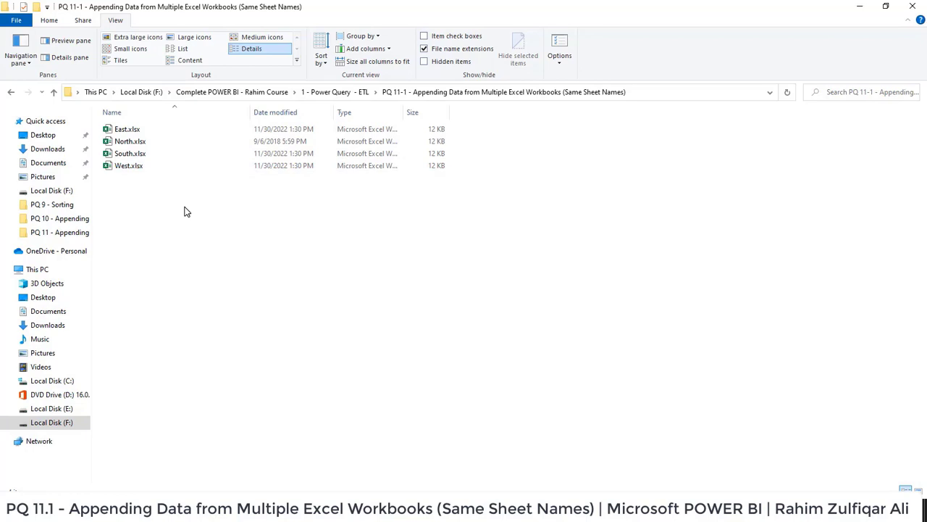
{"action": "double_click", "coordinate": [134, 167]}
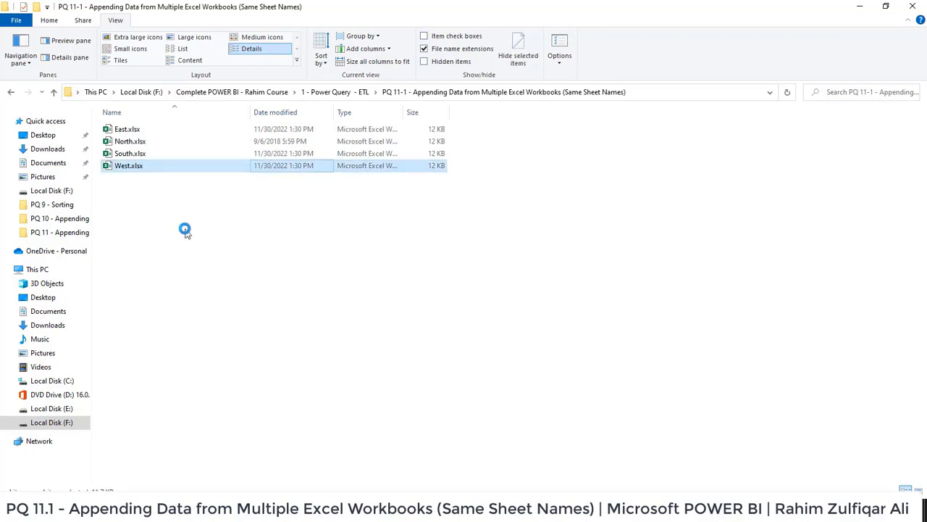
{"action": "key", "text": "ctrl+v"}
{"action": "key", "text": "F2"}
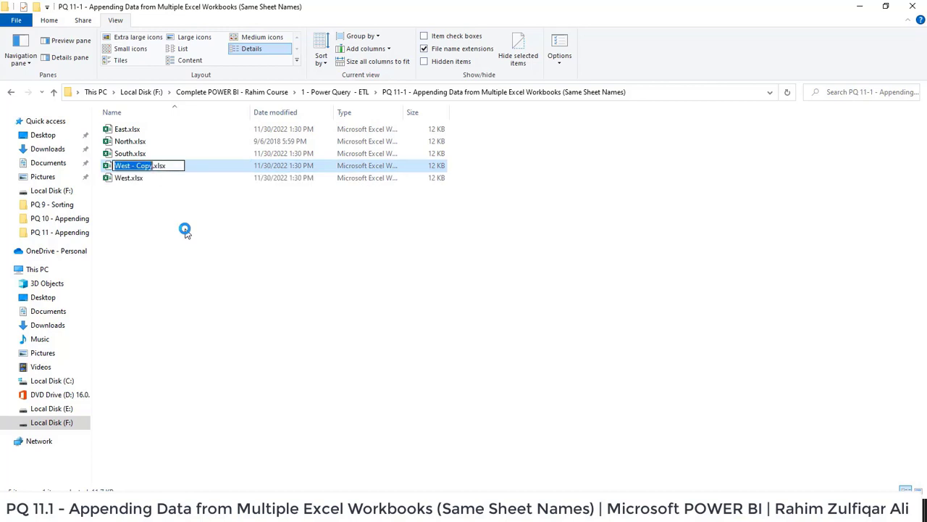
{"action": "type", "text": "Central"}
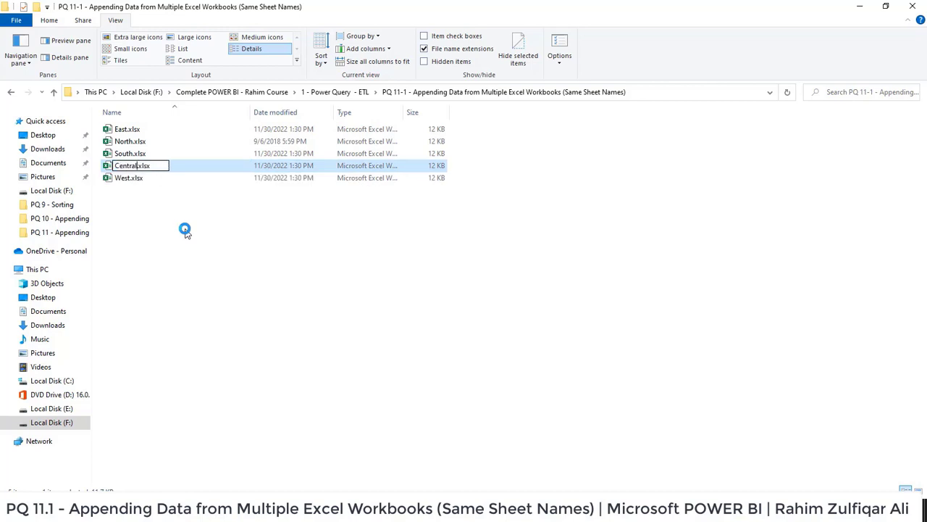
{"action": "key", "text": "Return"}
- Return to Power BI Desktop and check the Source.Name values of the combined table before refreshing, without filtering them
{"action": "key", "text": "alt+Tab"}
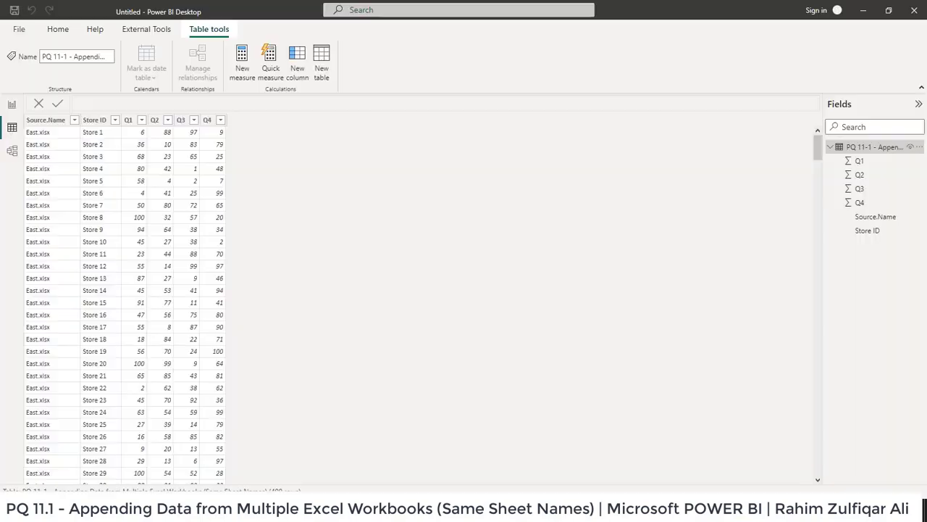
{"action": "left_click", "coordinate": [75, 120]}
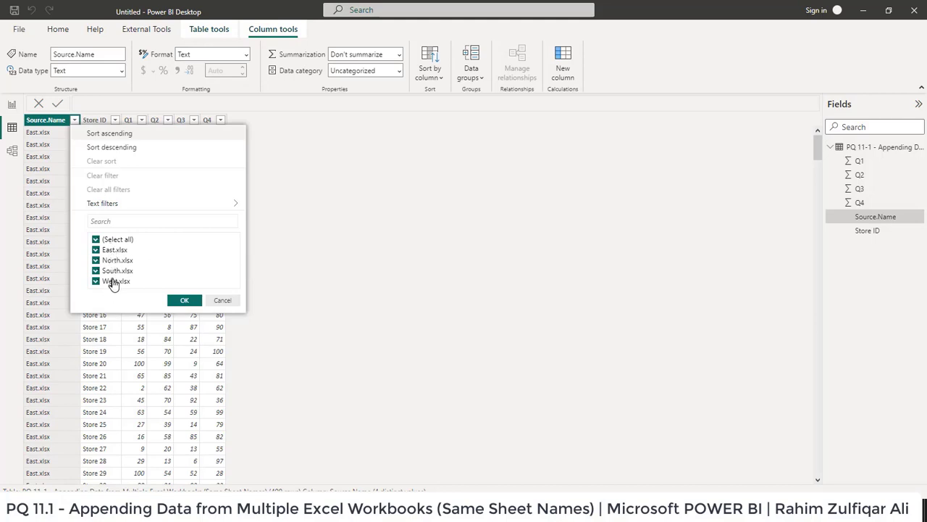
{"action": "left_click", "coordinate": [221, 300]}
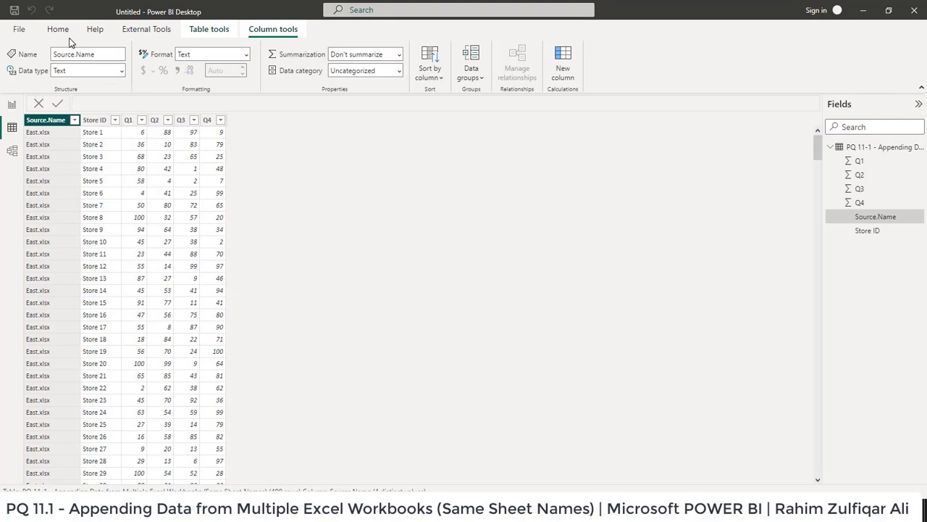
- Refresh the combined table and check its Source.Name values again without applying a filter
{"action": "left_click", "coordinate": [61, 30]}
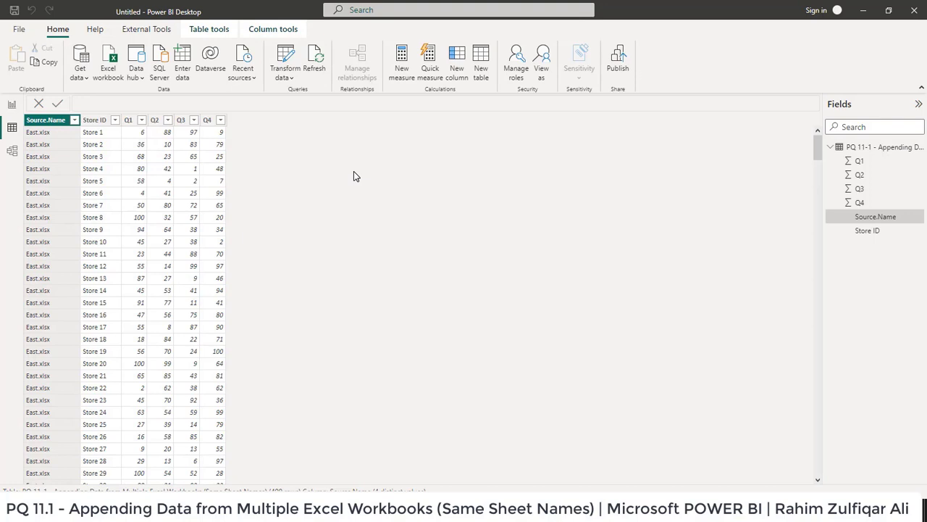
{"action": "left_click", "coordinate": [319, 67]}
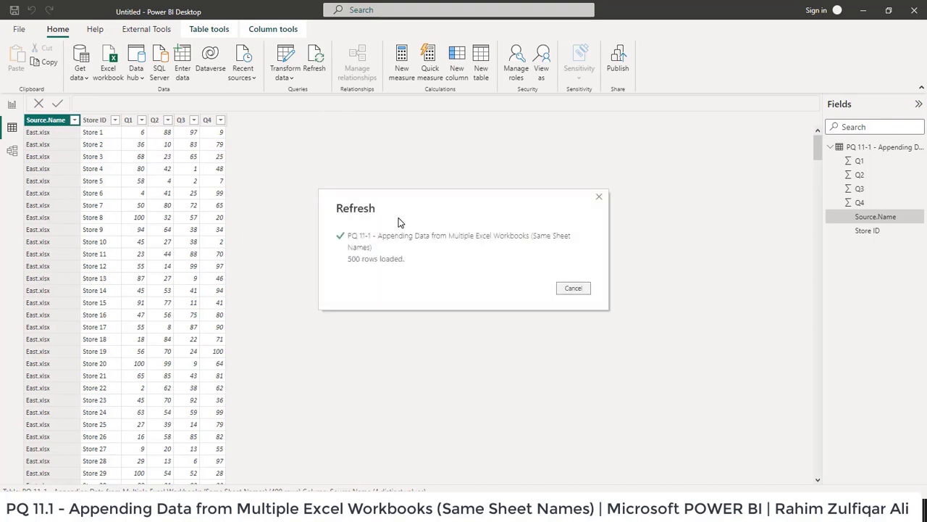
{"action": "left_click", "coordinate": [74, 120]}
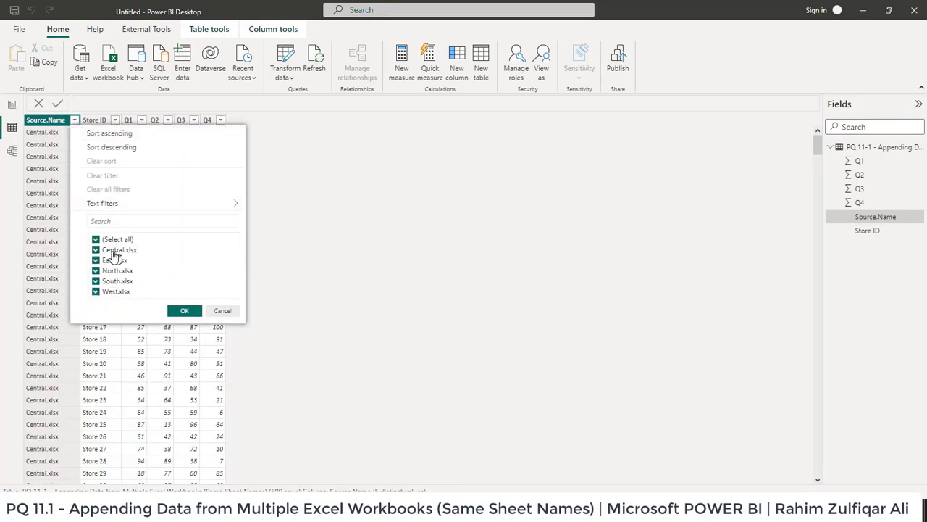
{"action": "left_click", "coordinate": [231, 312]}
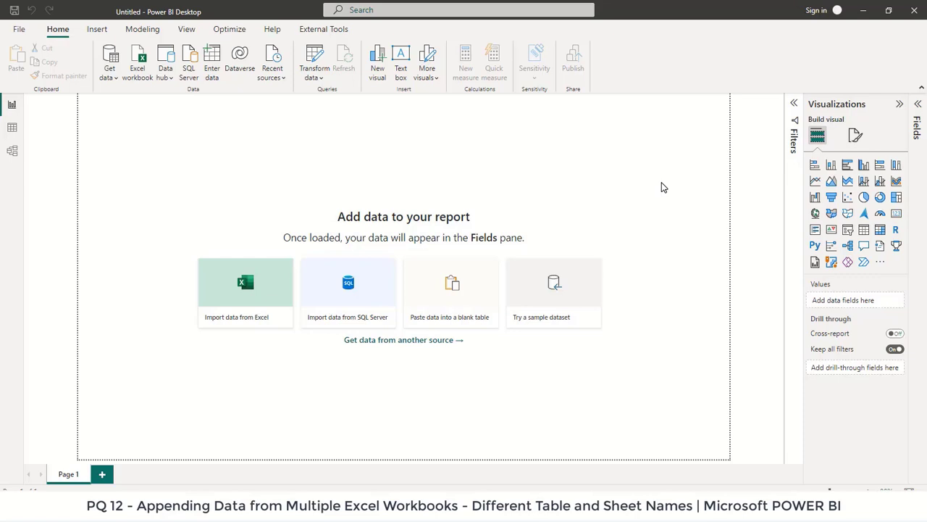
- Examine the files in the PQ 12 folder, then the sheet name and table name in North.xlsx in Excel
{"action": "left_click", "coordinate": [229, 507]}
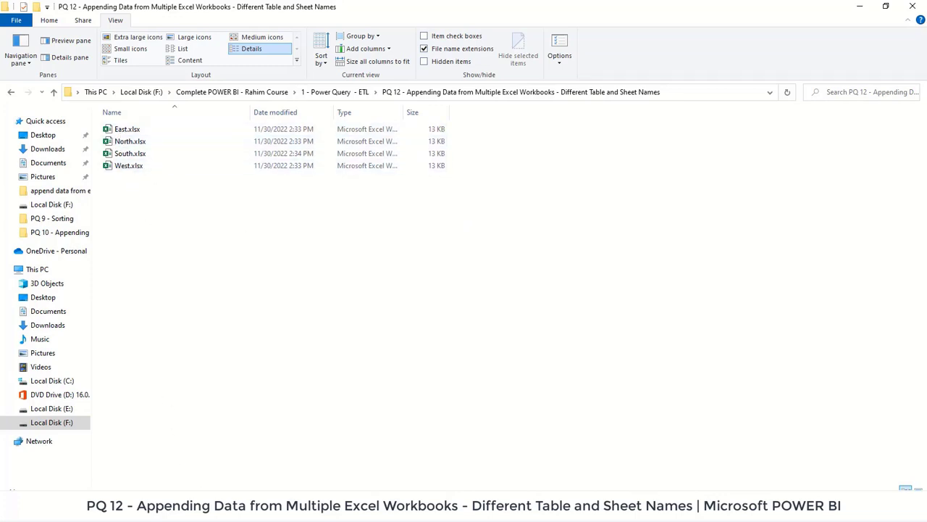
{"action": "mouse_move", "coordinate": [317, 507]}
{"action": "left_click", "coordinate": [208, 464]}
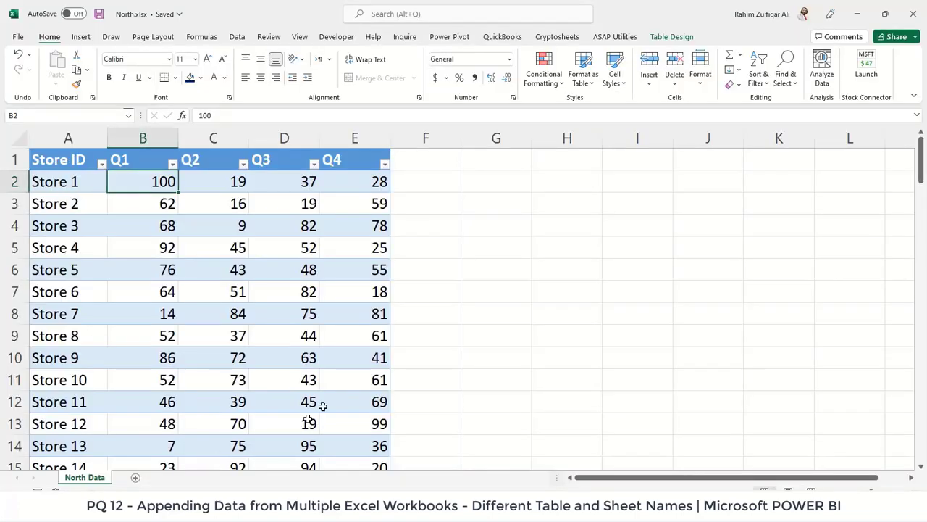
{"action": "left_click", "coordinate": [290, 293]}
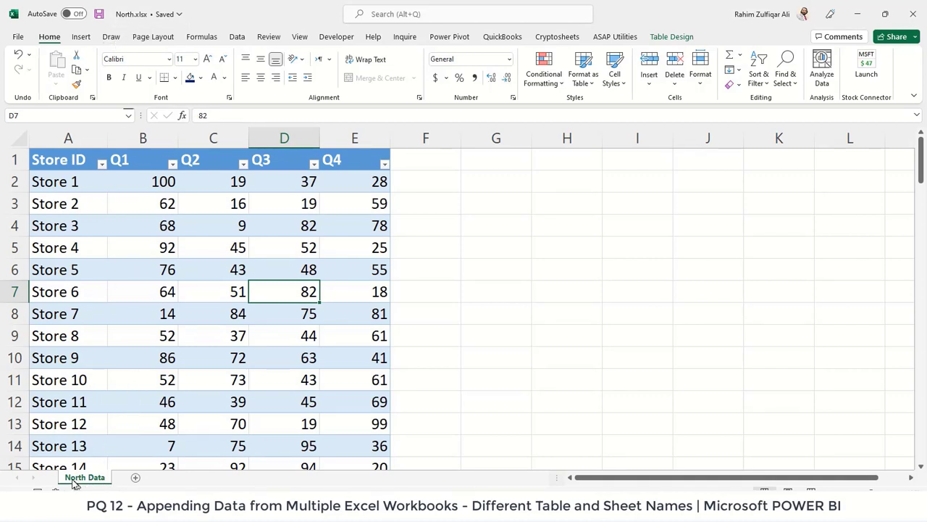
{"action": "left_click", "coordinate": [665, 38]}
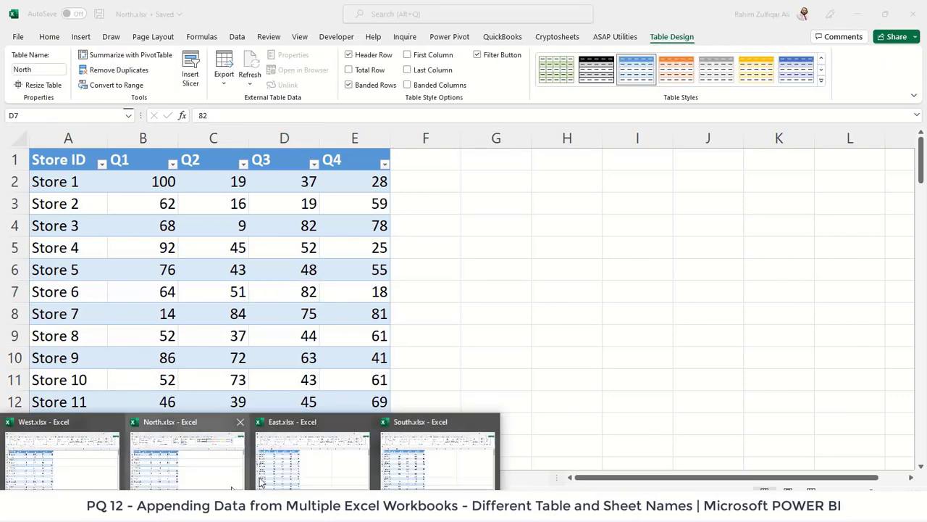
- Examine the sheet name and table name in the East.xlsx workbook
{"action": "left_click", "coordinate": [317, 458]}
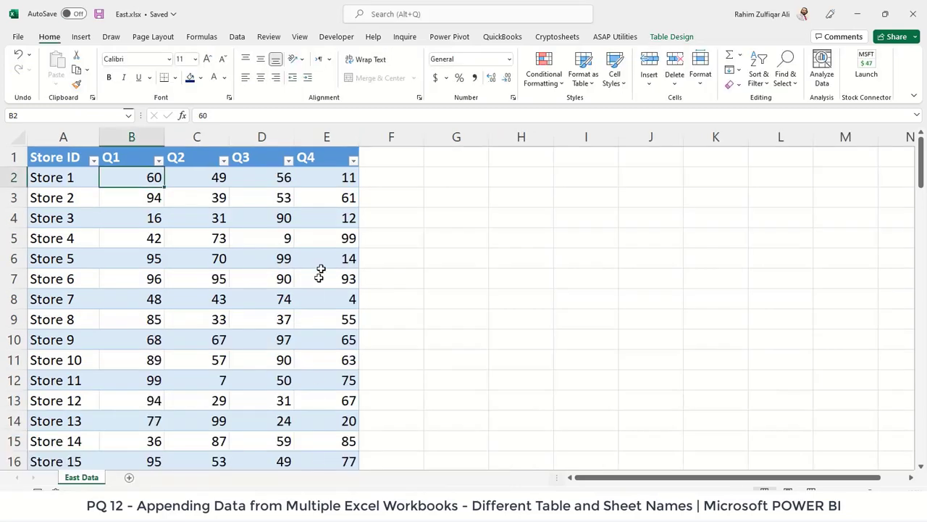
{"action": "left_click", "coordinate": [214, 205]}
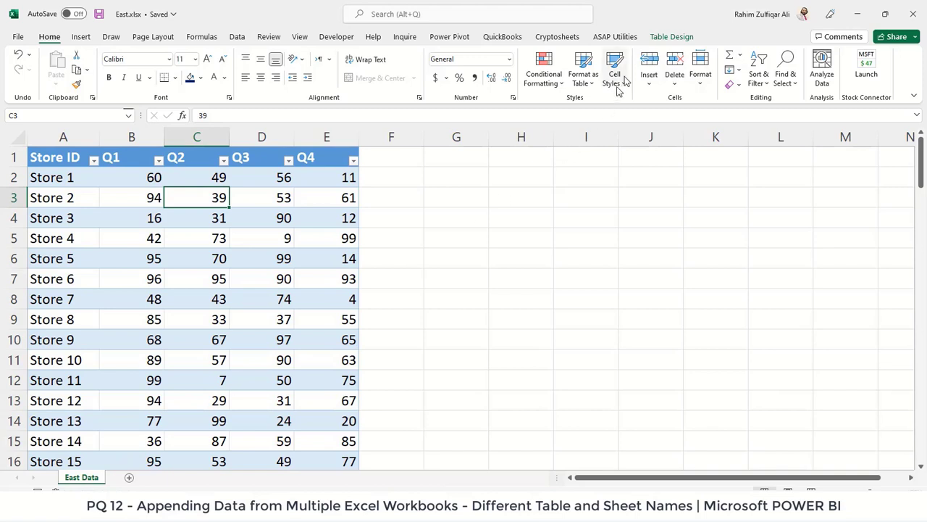
{"action": "left_click", "coordinate": [671, 37]}
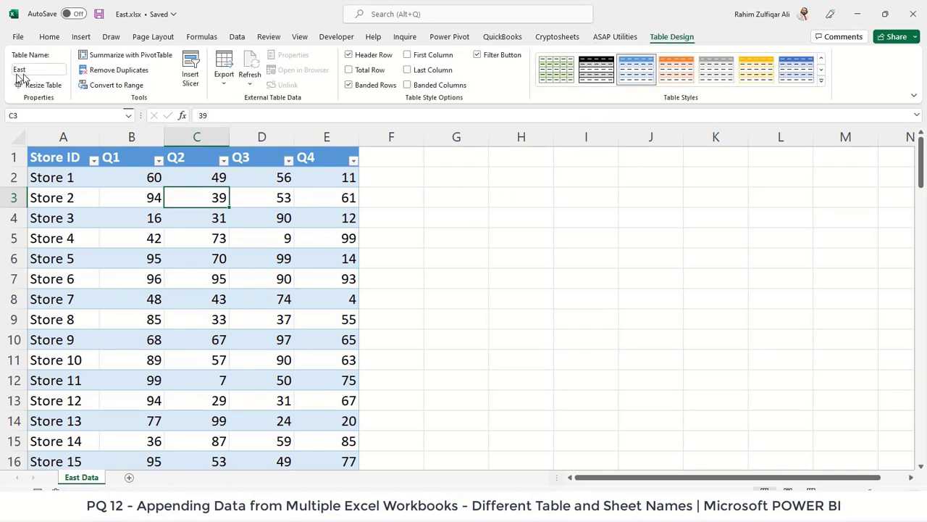
{"action": "left_click", "coordinate": [194, 276]}
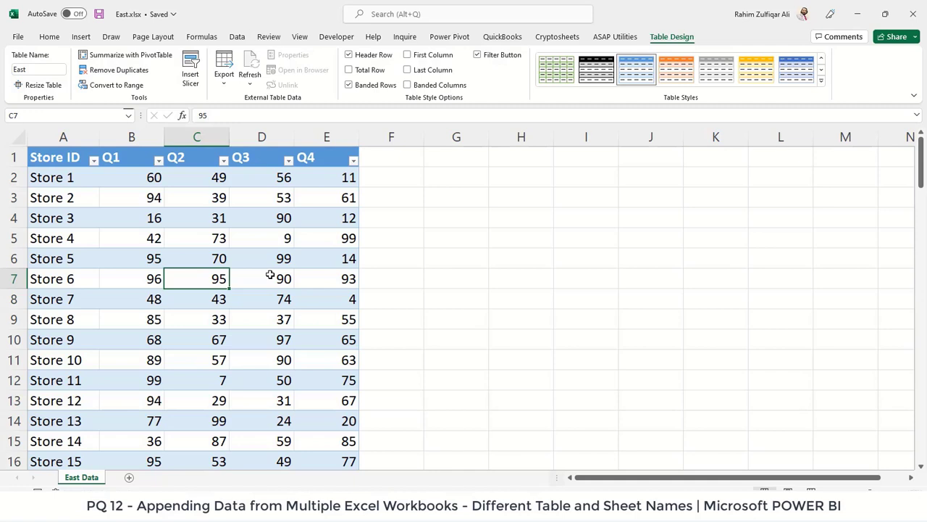
{"action": "left_click", "coordinate": [287, 239]}
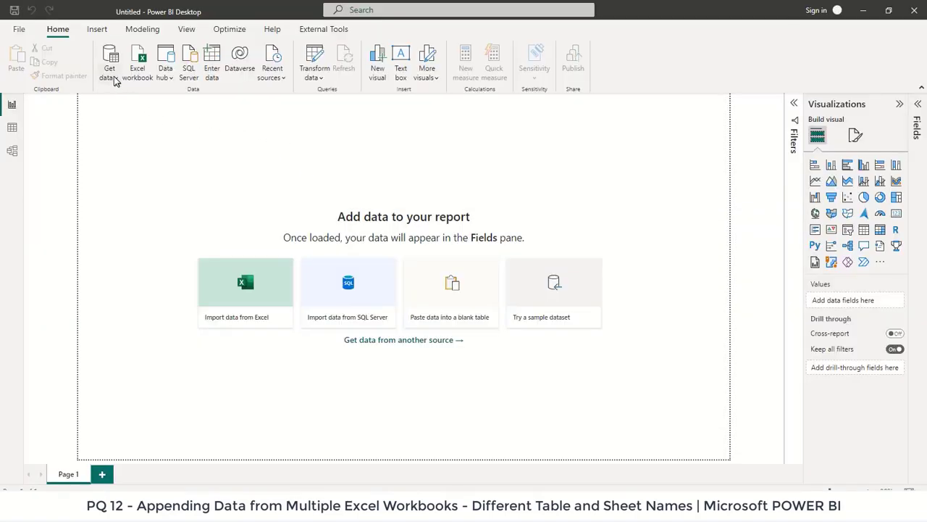
- Connect to the folder "PQ 12 - Appending Data from Multiple Excel Workbooks - Different Table and Sheet Names" as a Folder data source
{"action": "left_click", "coordinate": [112, 80]}
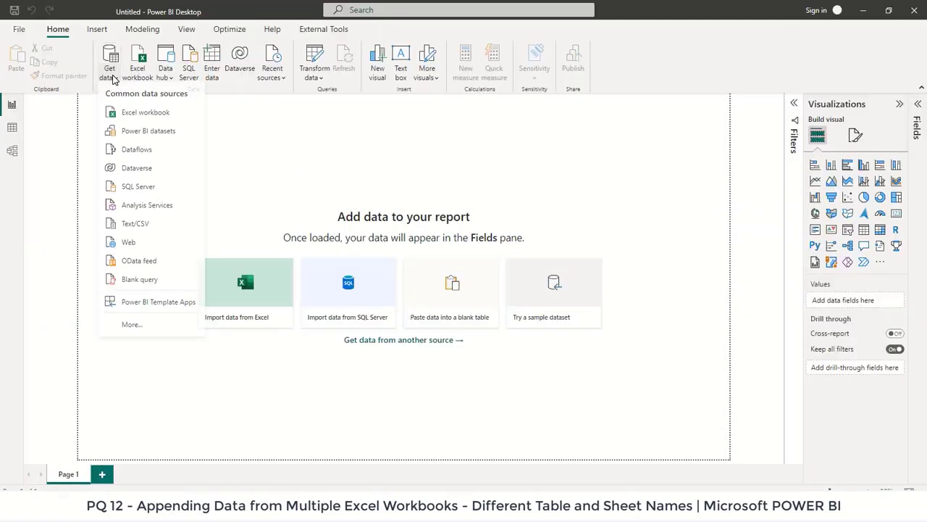
{"action": "left_click", "coordinate": [131, 329]}
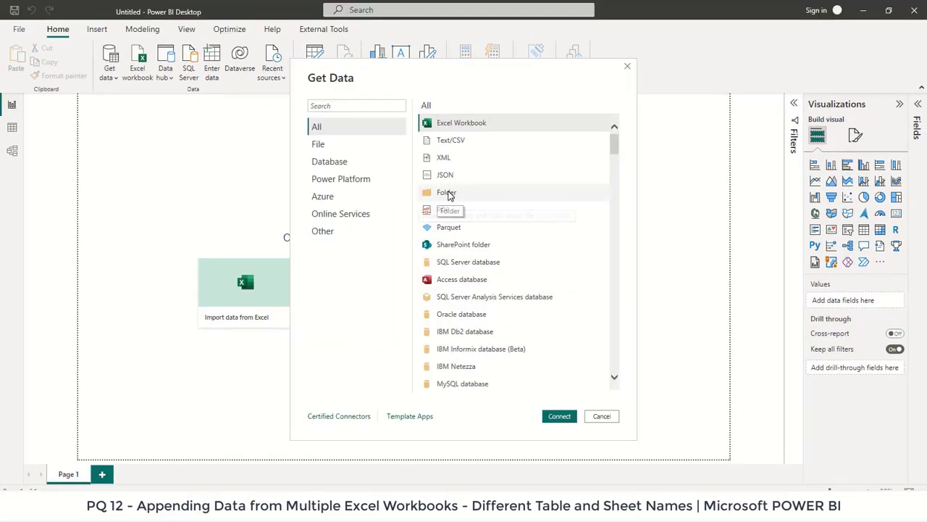
{"action": "left_click", "coordinate": [450, 193]}
{"action": "left_click", "coordinate": [556, 416]}
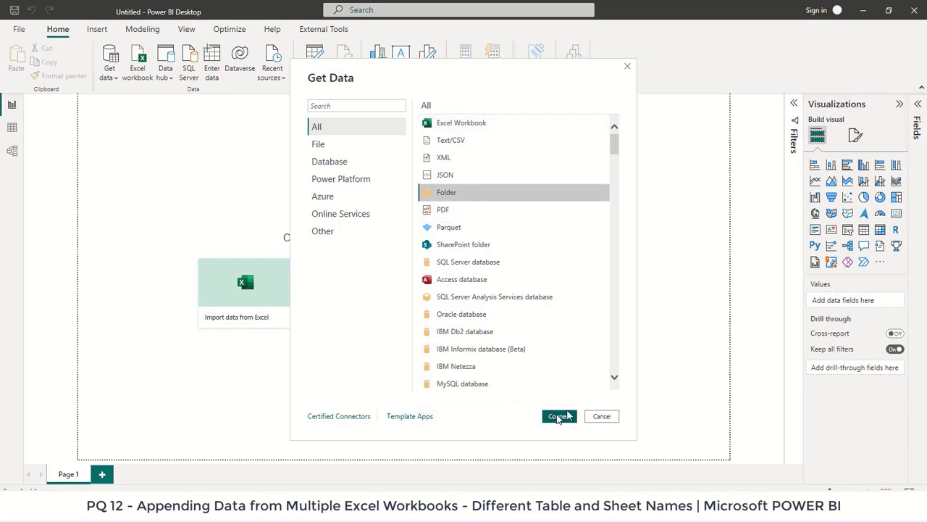
{"action": "key", "text": "ctrl+v"}
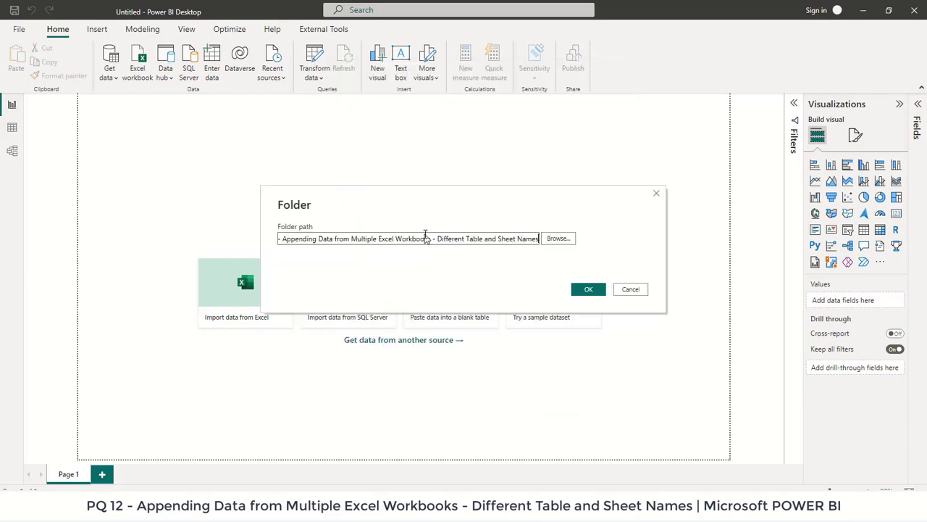
{"action": "left_click", "coordinate": [588, 290]}
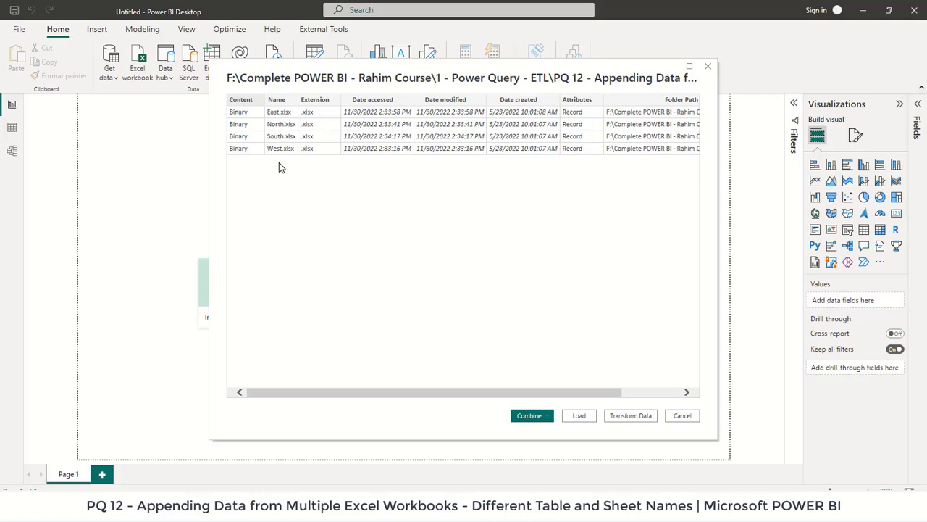
- Check the combine options for the folder's files, then load the file list into Power Query Editor with Transform Data instead of combining
{"action": "left_click", "coordinate": [540, 419]}
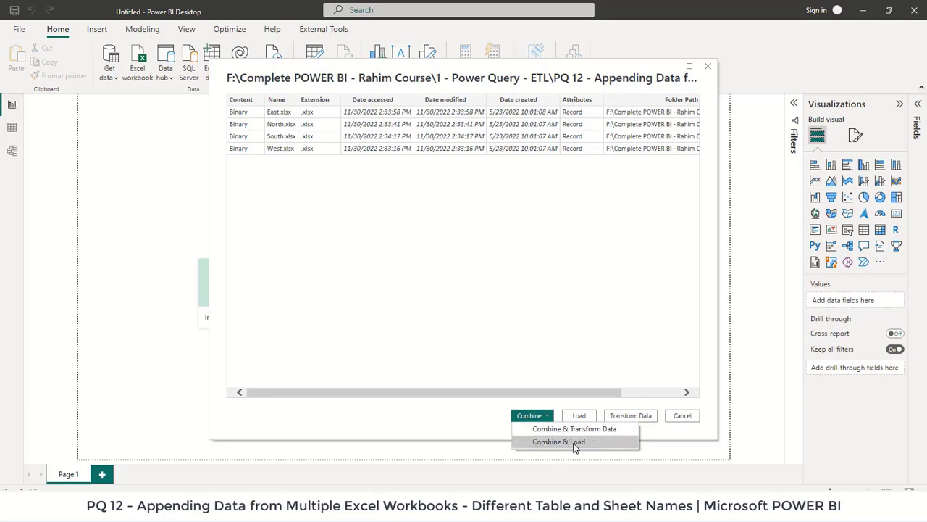
{"action": "left_click", "coordinate": [555, 410]}
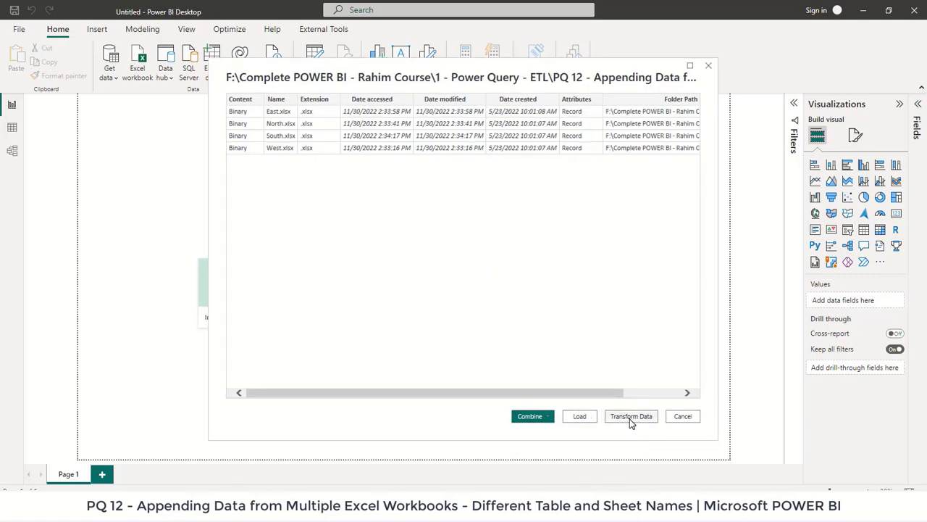
{"action": "left_click", "coordinate": [540, 417]}
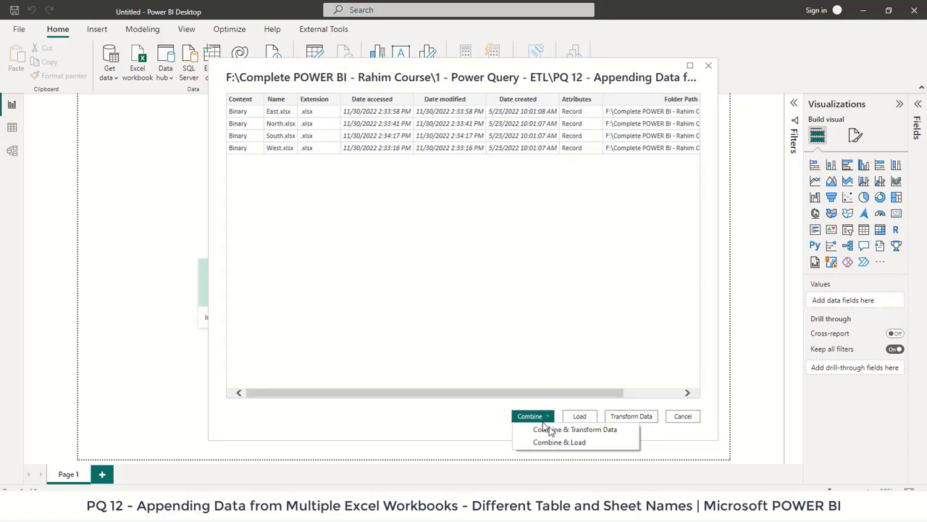
{"action": "left_click", "coordinate": [629, 409]}
{"action": "left_click", "coordinate": [632, 417]}
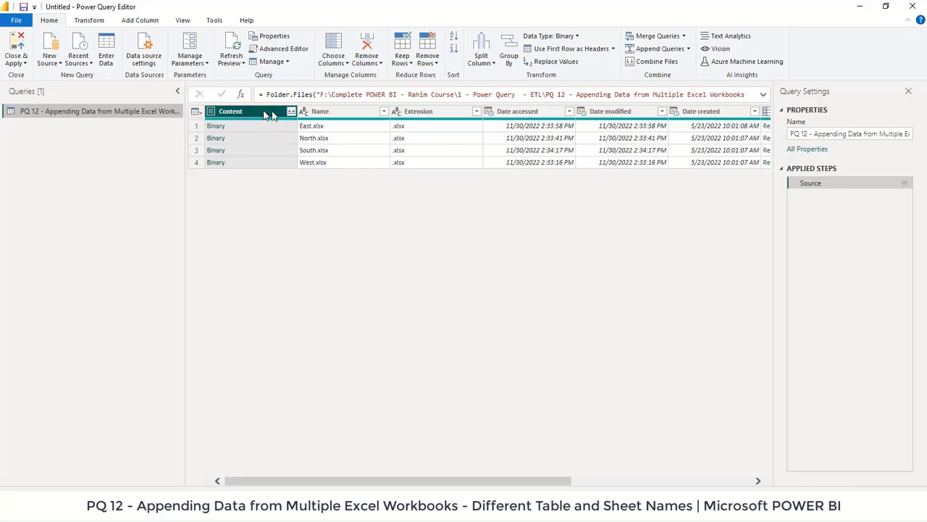
- Remove the columns from Extension through Folder Path, keeping only Content and Name
{"action": "left_click", "coordinate": [326, 112]}
{"action": "left_click", "coordinate": [425, 113]}
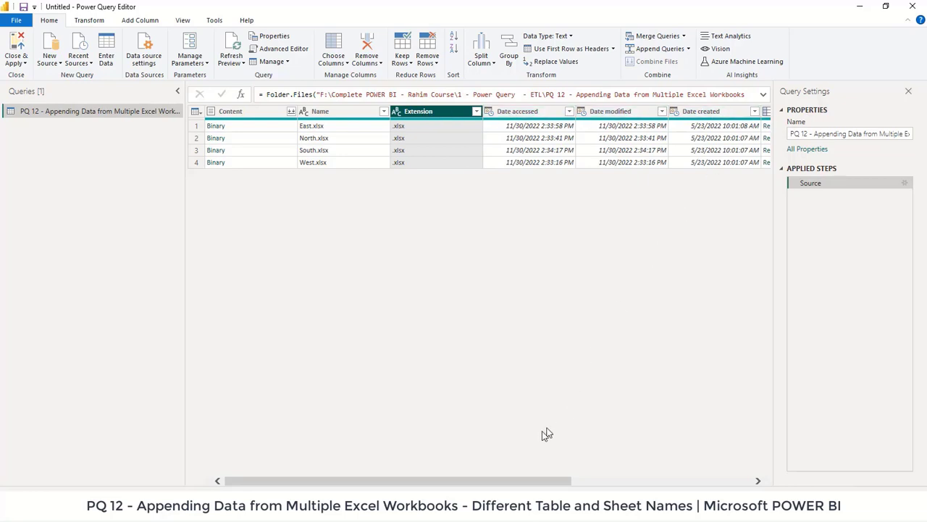
{"action": "left_click_drag", "start_coordinate": [499, 484], "coordinate": [678, 484]}
{"action": "left_click", "coordinate": [634, 110]}
{"action": "left_click", "coordinate": [634, 110], "text": "shift"}
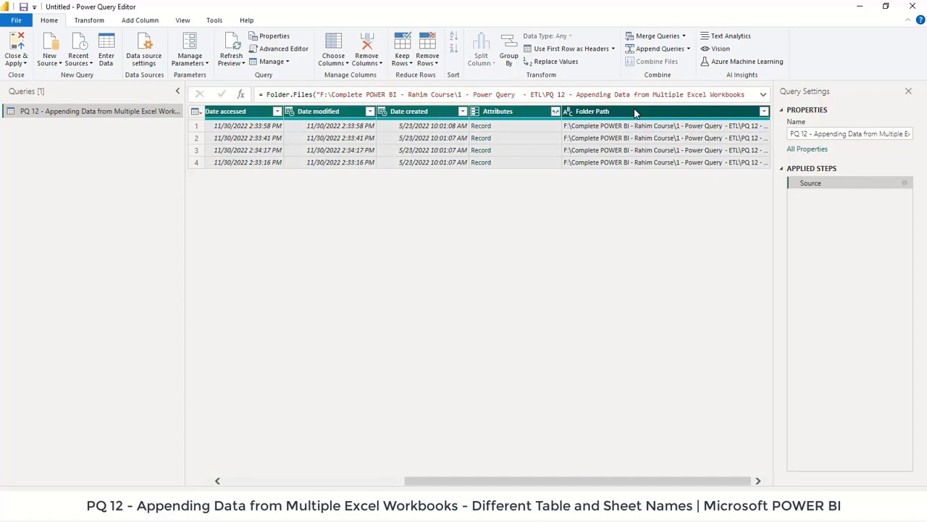
{"action": "right_click", "coordinate": [634, 113]}
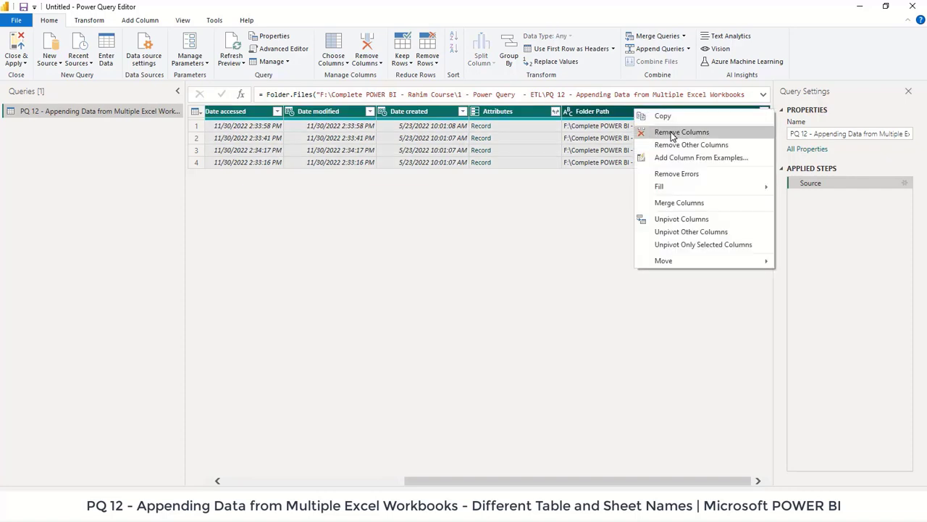
{"action": "left_click", "coordinate": [671, 133]}
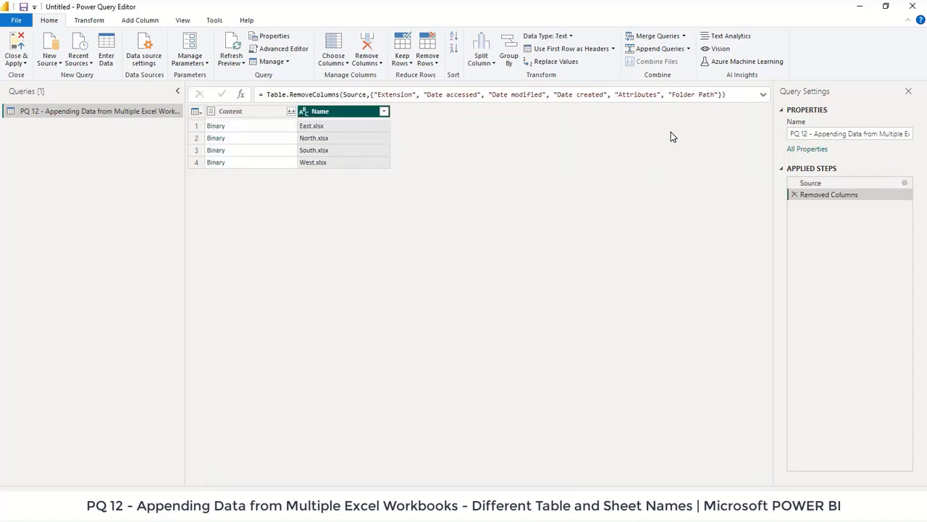
{"action": "left_click", "coordinate": [248, 115]}
{"action": "left_click", "coordinate": [337, 113]}
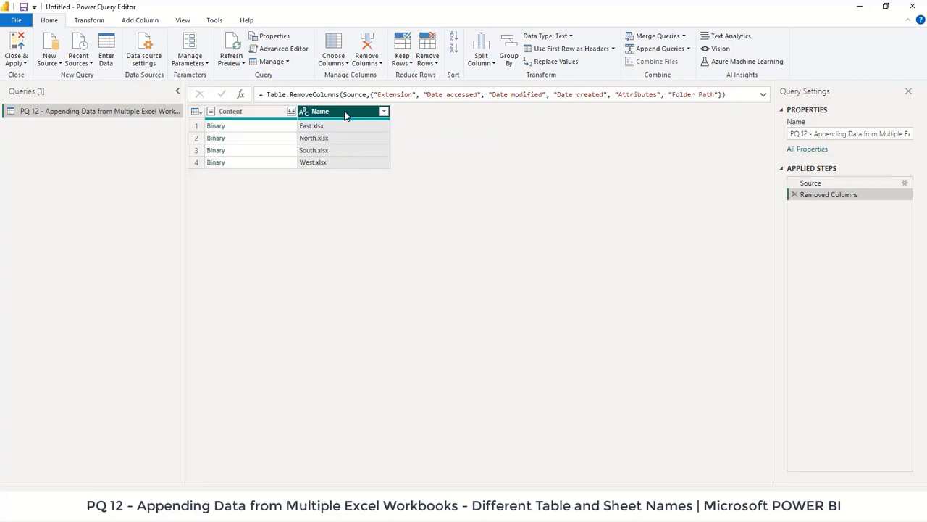
{"action": "left_click", "coordinate": [259, 114]}
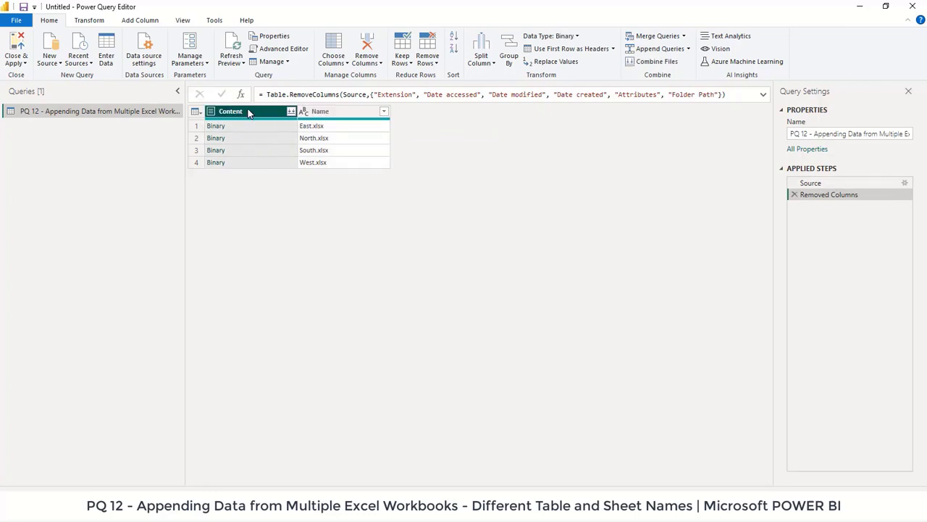
{"action": "left_click", "coordinate": [328, 111]}
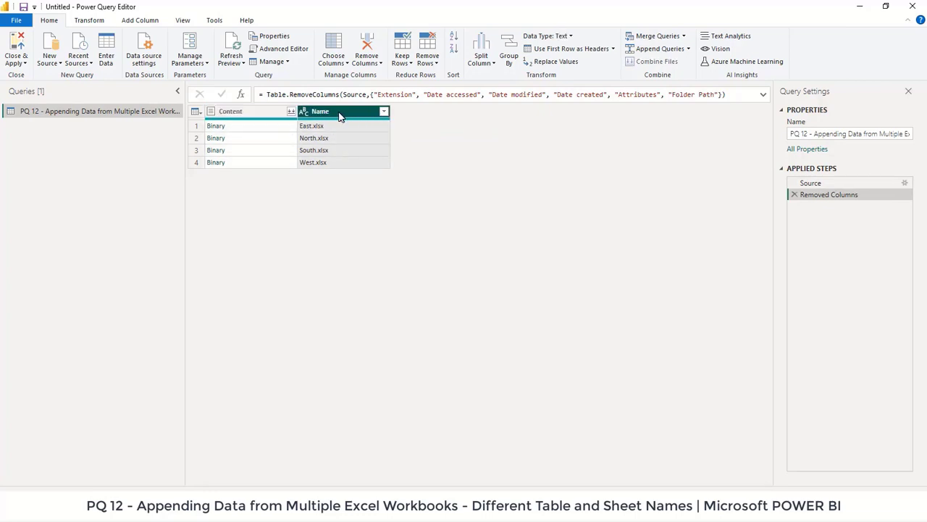
- Start a custom column named Data and get its empty formula ready for entry
{"action": "left_click", "coordinate": [132, 21]}
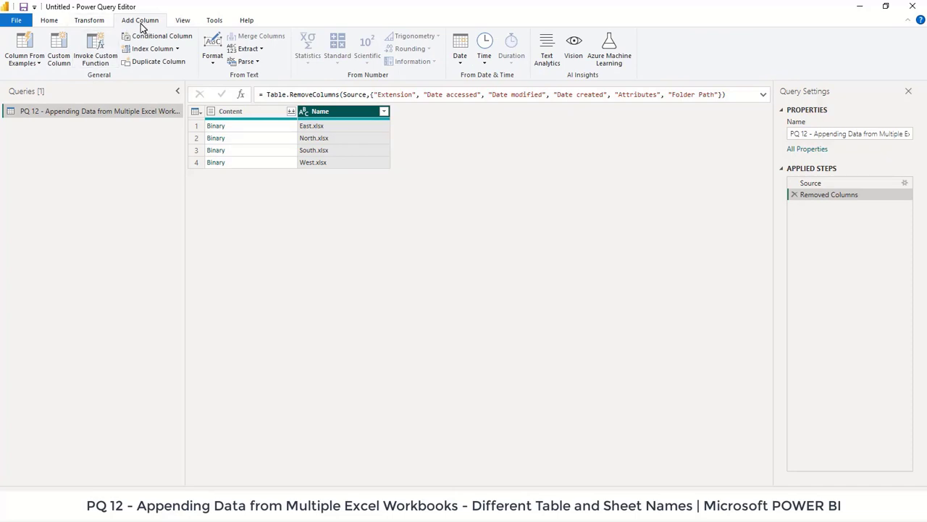
{"action": "left_click", "coordinate": [62, 51]}
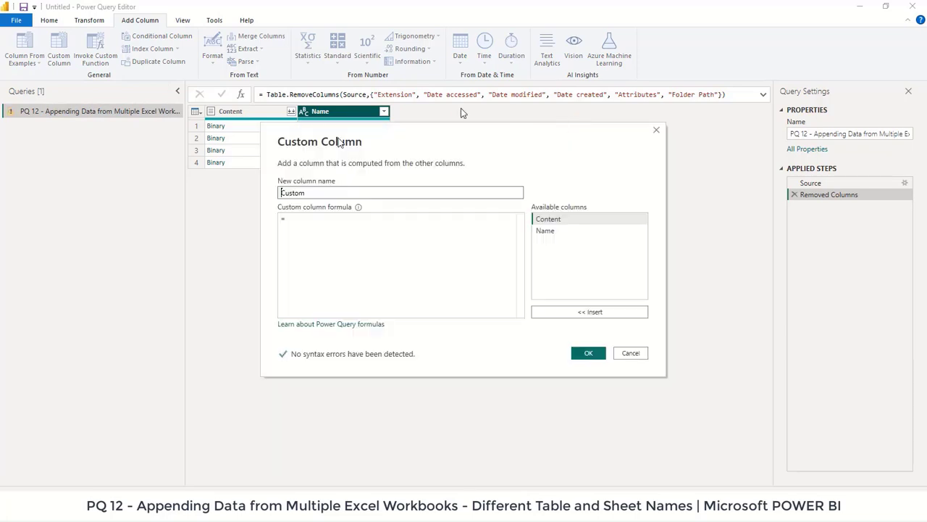
{"action": "left_click_drag", "start_coordinate": [323, 196], "coordinate": [233, 191]}
{"action": "type", "text": "Data"}
{"action": "left_click", "coordinate": [281, 194]}
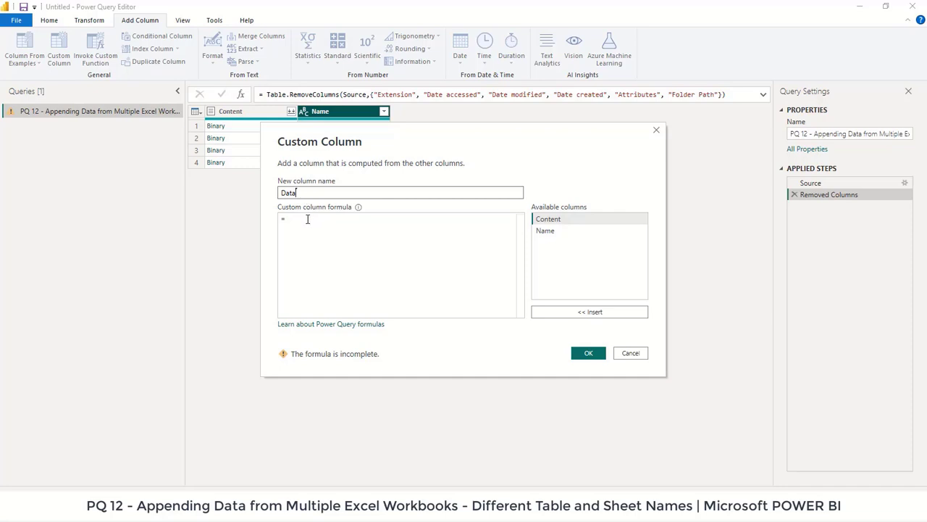
{"action": "left_click", "coordinate": [310, 219]}
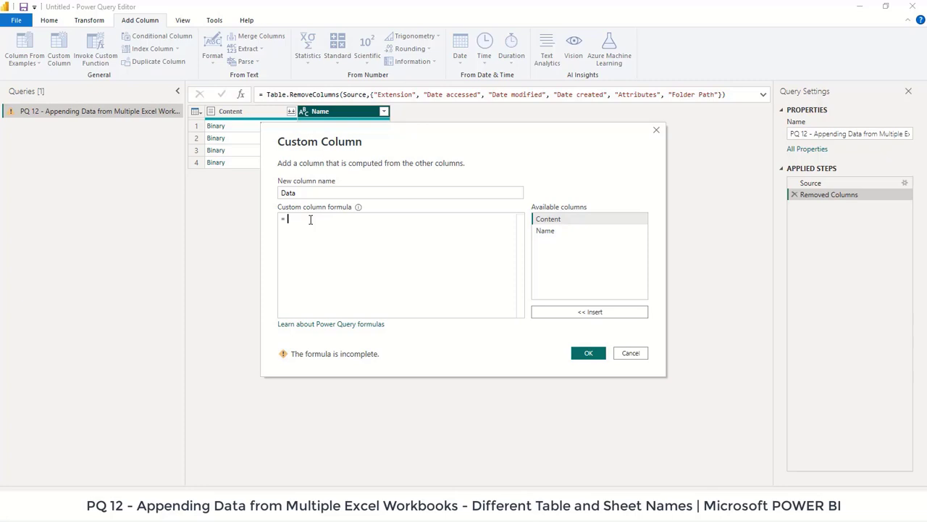
- Define the custom column Data with the formula Excel.Workbook([Content]) and add it to the query
{"action": "type", "text": "Excel"}
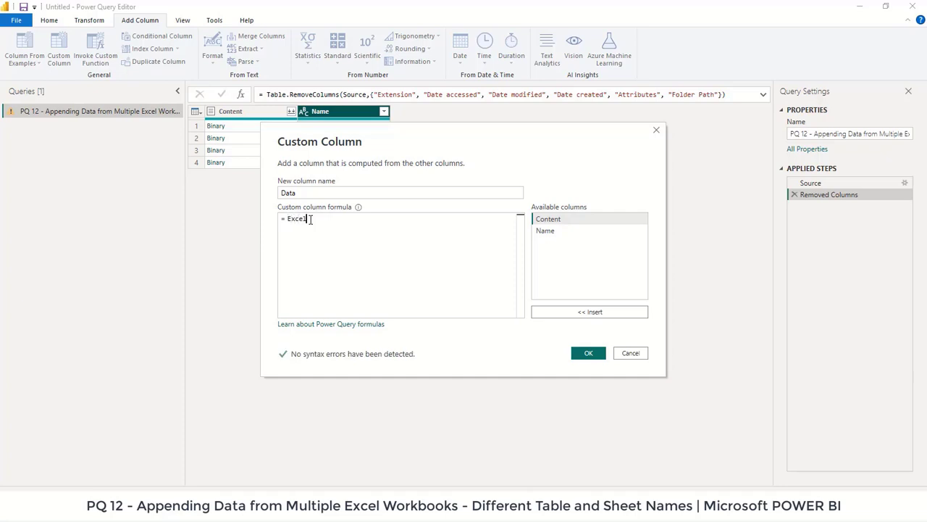
{"action": "type", "text": ".Workbook"}
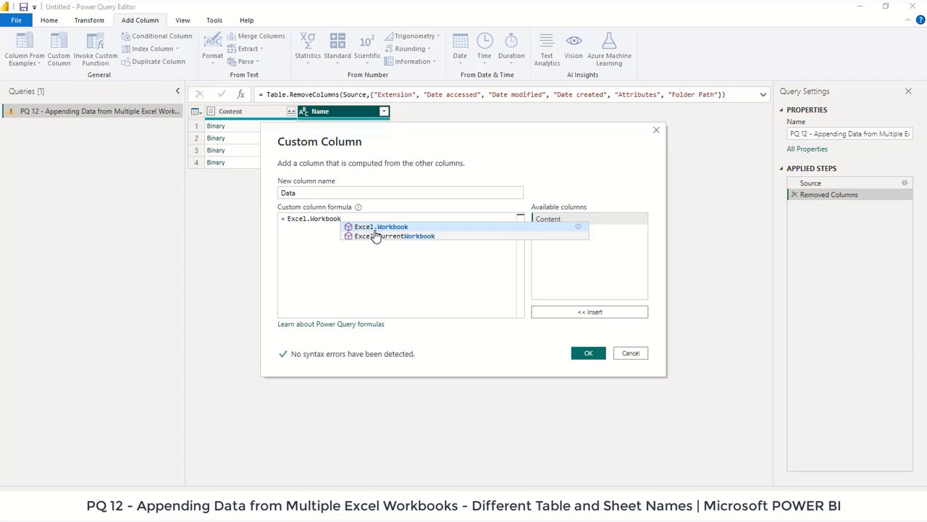
{"action": "type", "text": "("}
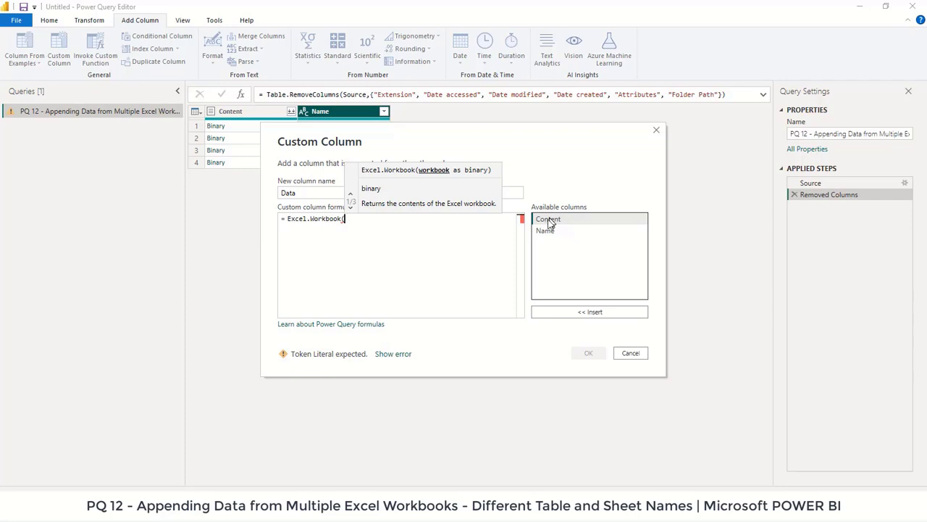
{"action": "double_click", "coordinate": [549, 219]}
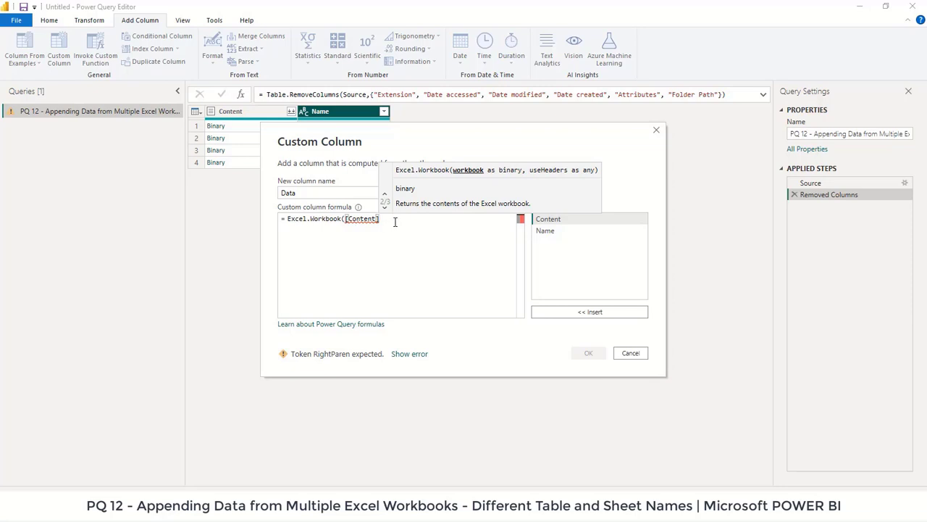
{"action": "type", "text": ")"}
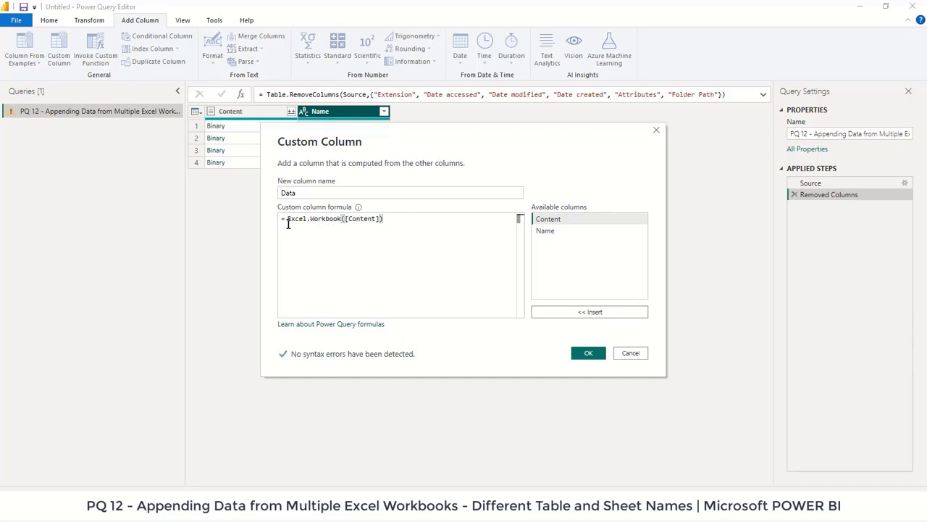
{"action": "left_click", "coordinate": [389, 218]}
{"action": "key", "text": "BackSpace"}
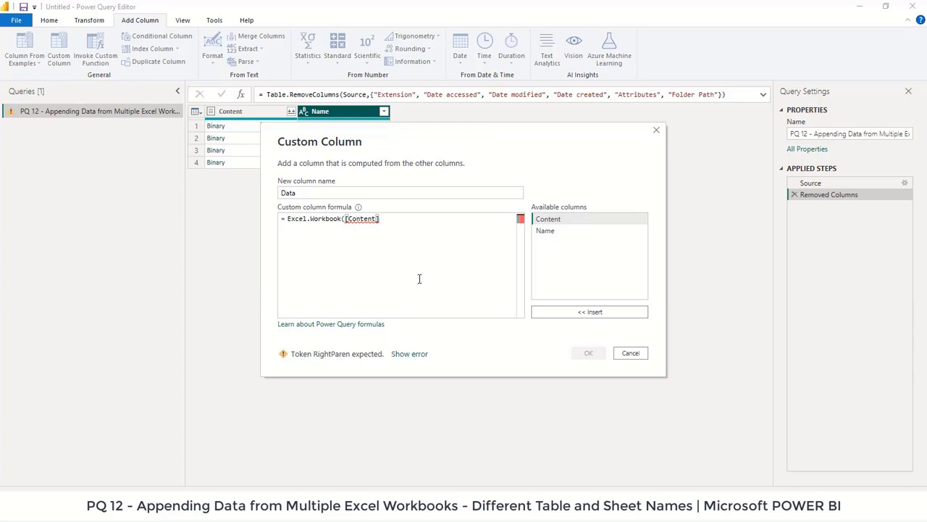
{"action": "type", "text": ")"}
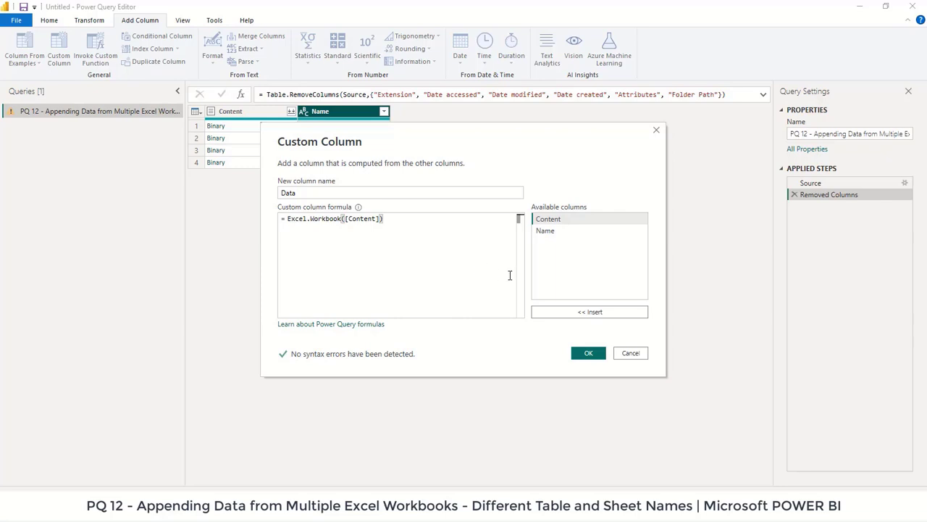
{"action": "left_click", "coordinate": [587, 354]}
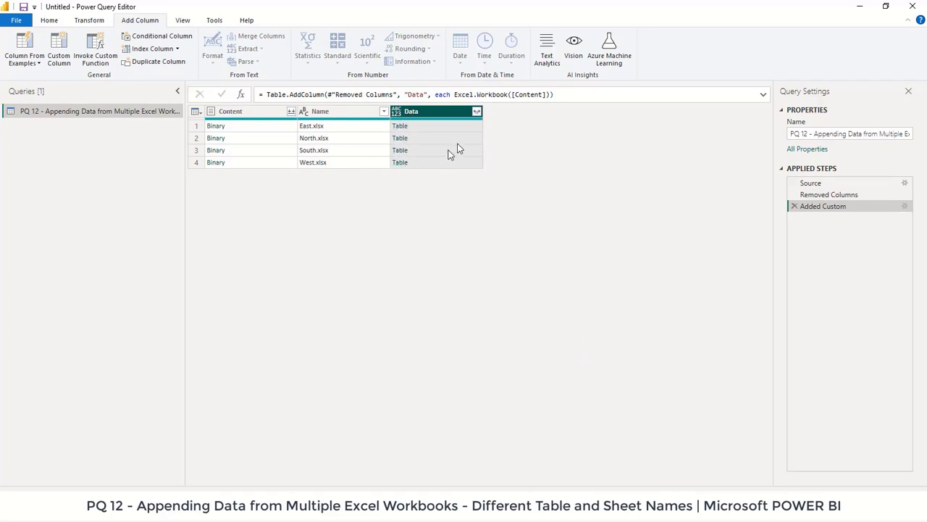
- Expand the Data column into Name, Data, Item, Kind and Hidden without using the original column name as prefix
{"action": "left_click", "coordinate": [477, 111]}
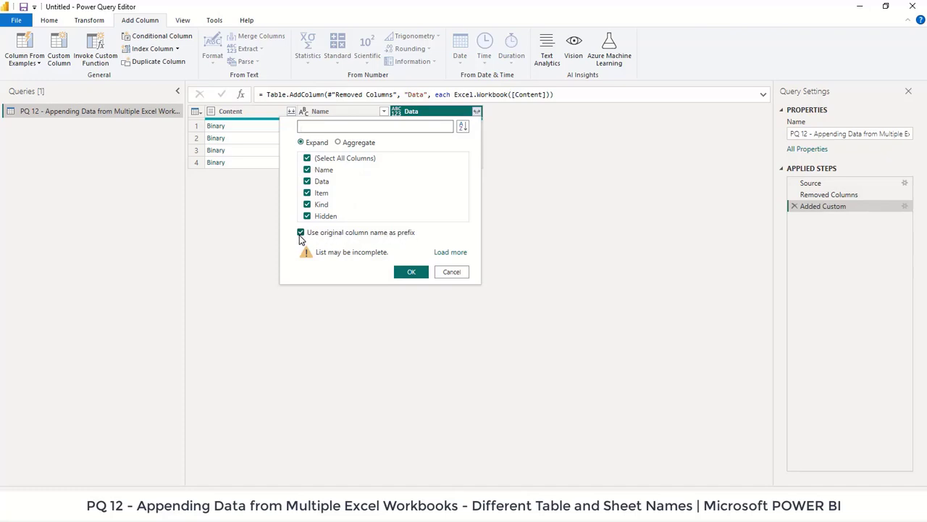
{"action": "left_click", "coordinate": [301, 232]}
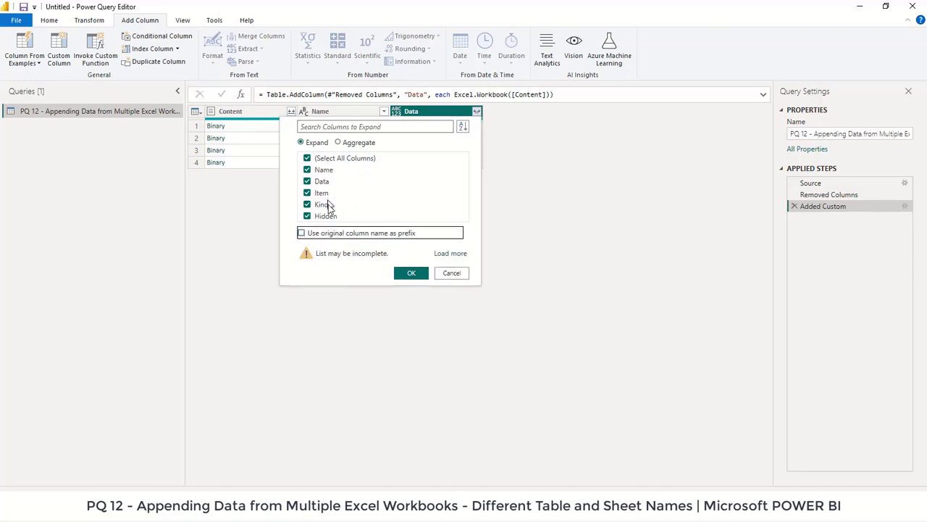
{"action": "left_click", "coordinate": [405, 274]}
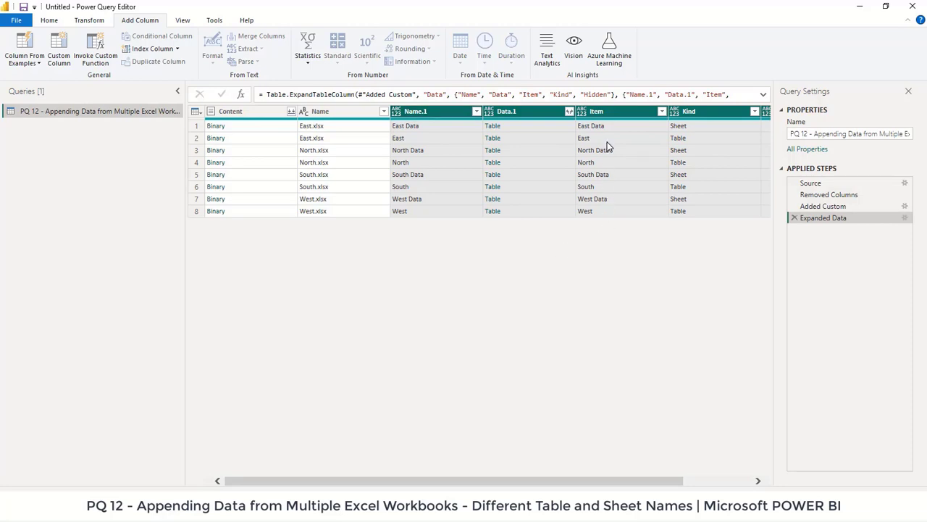
{"action": "left_click", "coordinate": [637, 141]}
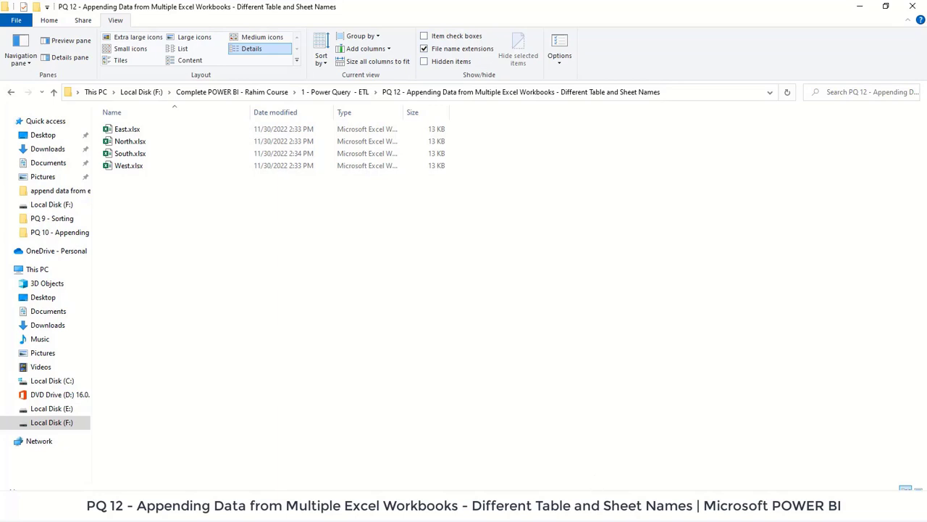
{"action": "left_click", "coordinate": [547, 484]}
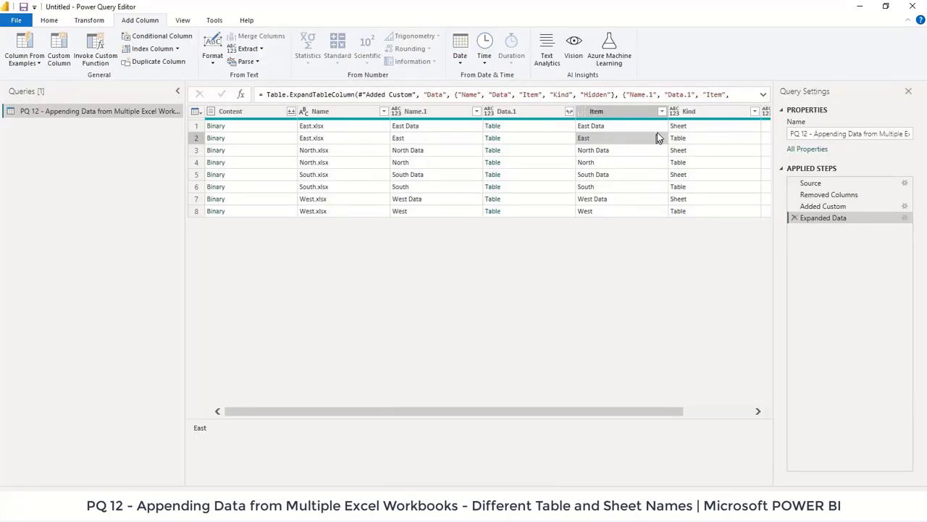
- Filter the Kind column to keep only the Table rows, excluding Sheet
{"action": "left_click", "coordinate": [701, 118]}
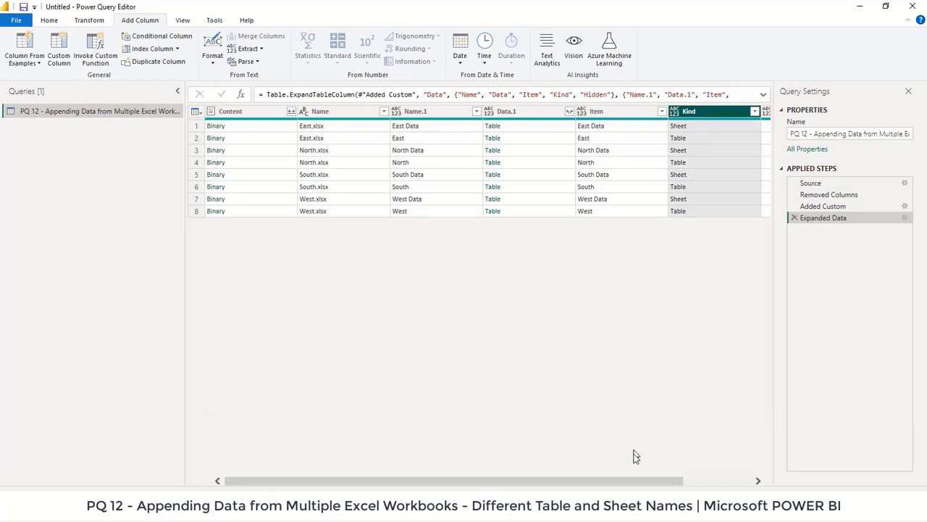
{"action": "left_click_drag", "start_coordinate": [632, 482], "coordinate": [700, 482]}
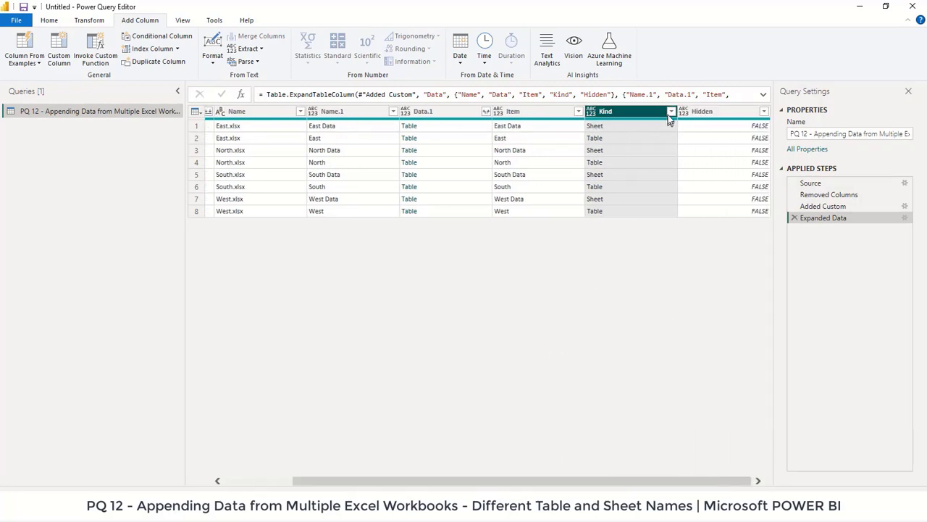
{"action": "left_click", "coordinate": [671, 112]}
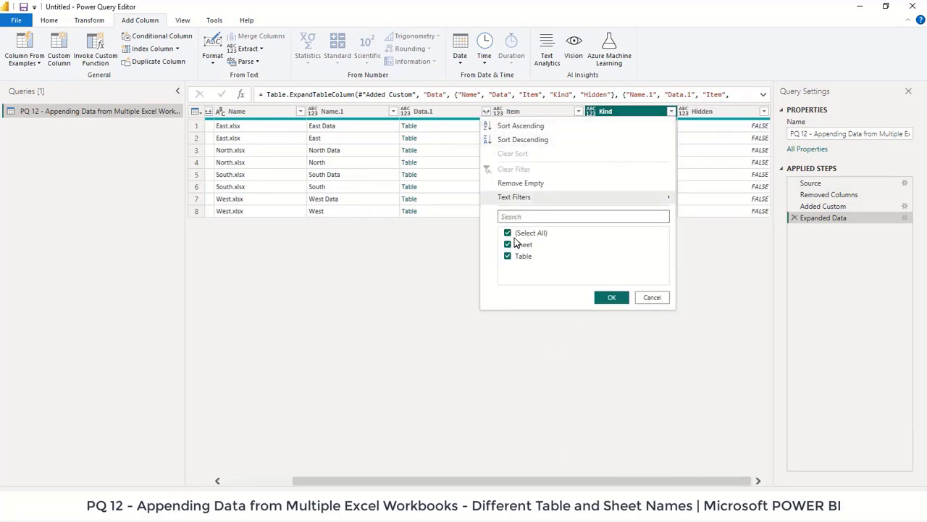
{"action": "left_click", "coordinate": [508, 233]}
{"action": "left_click", "coordinate": [509, 257]}
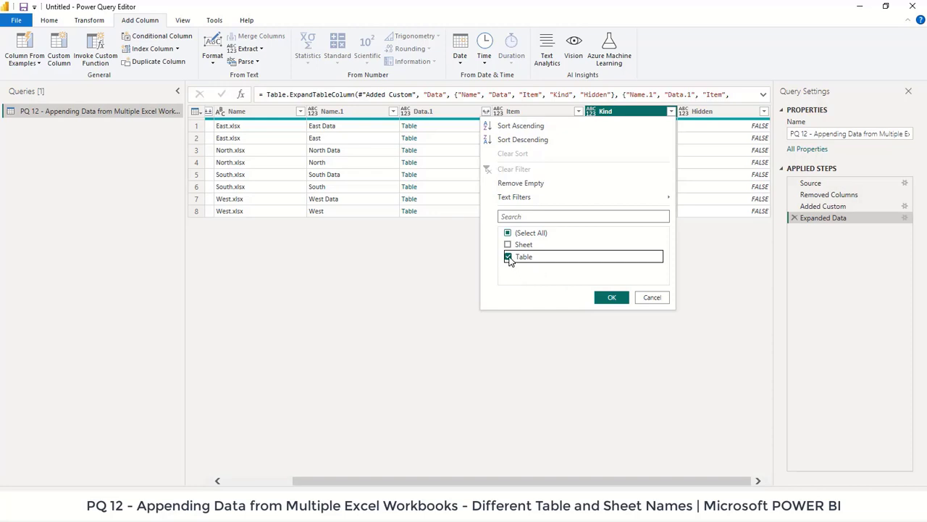
{"action": "left_click", "coordinate": [508, 257]}
{"action": "left_click", "coordinate": [508, 245]}
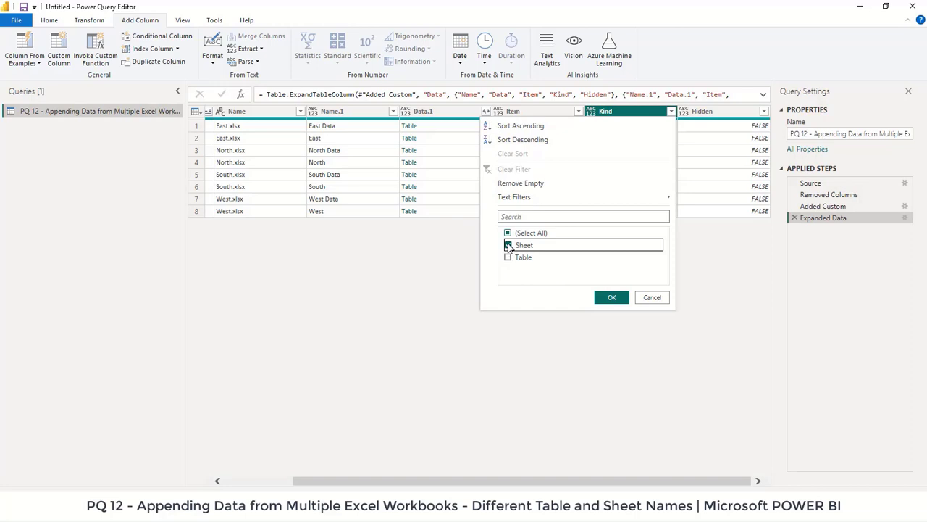
{"action": "left_click", "coordinate": [508, 244]}
{"action": "left_click", "coordinate": [508, 257]}
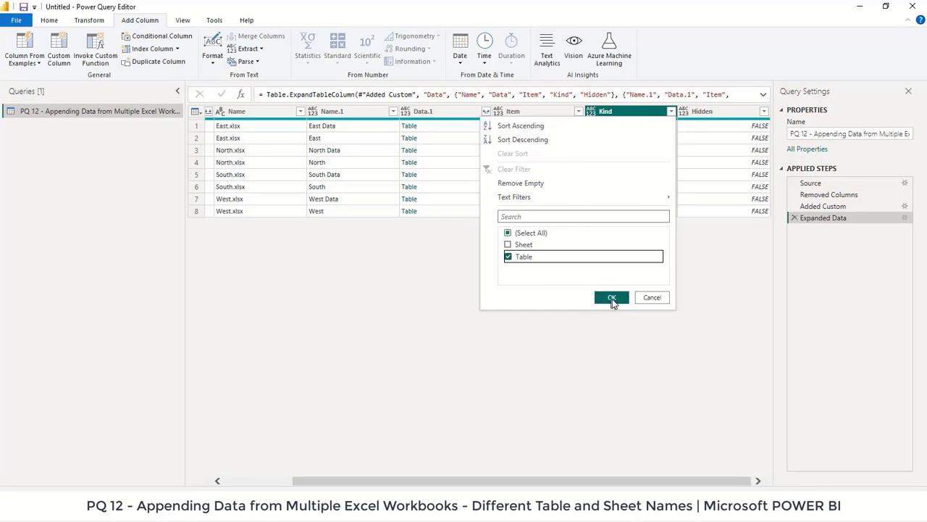
{"action": "left_click", "coordinate": [612, 297]}
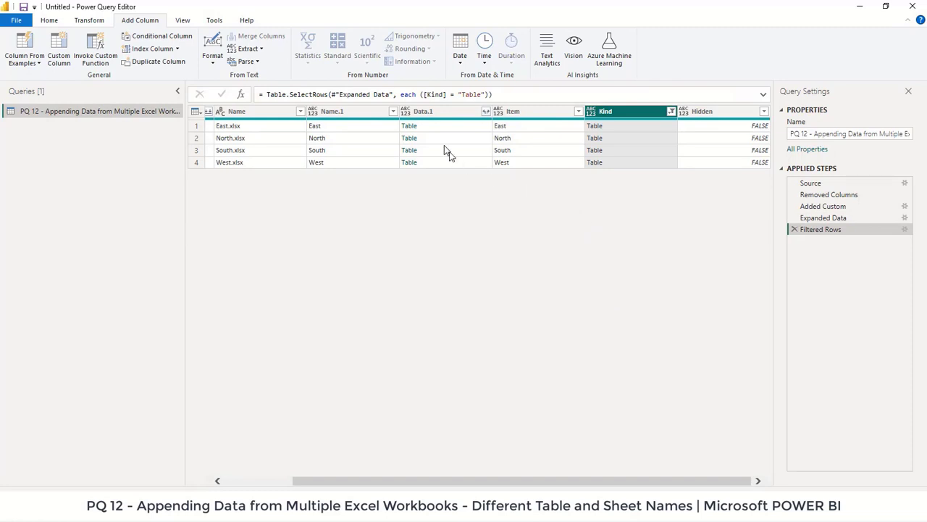
- Expand the Data.1 column into Store ID, Q1, Q2, Q3 and Q4 without the original column name as prefix
{"action": "left_click", "coordinate": [434, 114]}
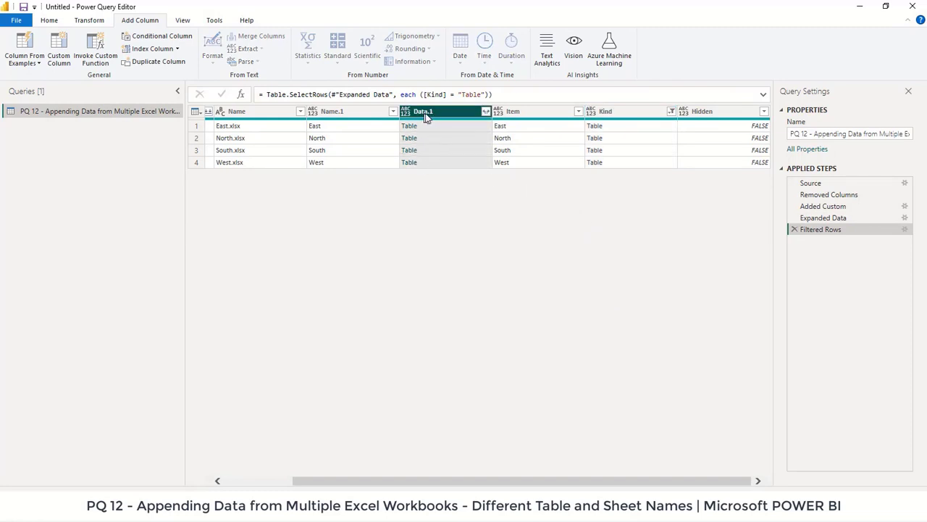
{"action": "left_click", "coordinate": [485, 112]}
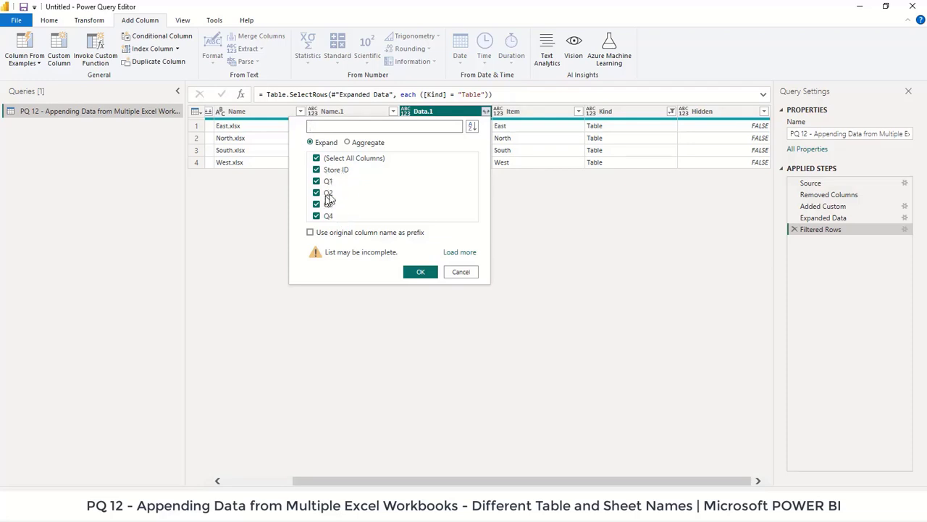
{"action": "left_click", "coordinate": [419, 274]}
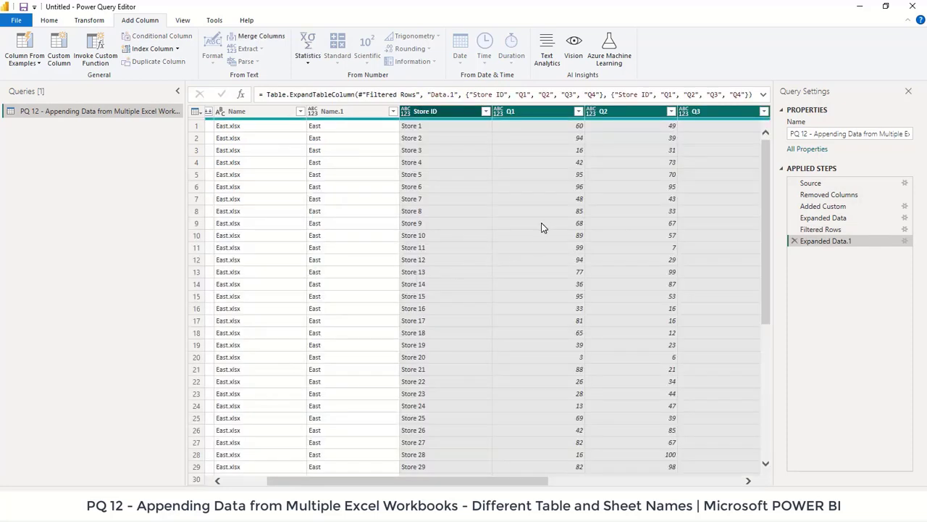
- Remove the Item, Kind and Hidden columns from the query
{"action": "left_click_drag", "start_coordinate": [526, 482], "coordinate": [746, 476]}
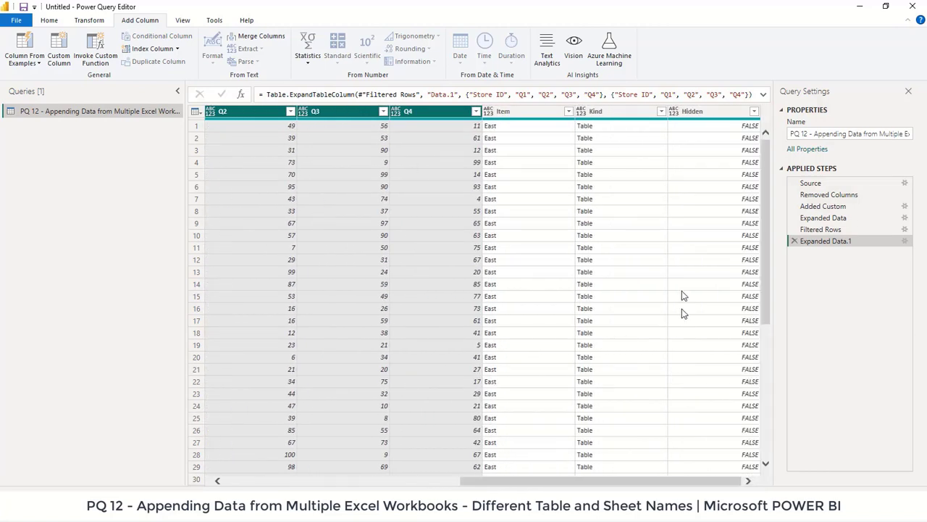
{"action": "left_click", "coordinate": [695, 112]}
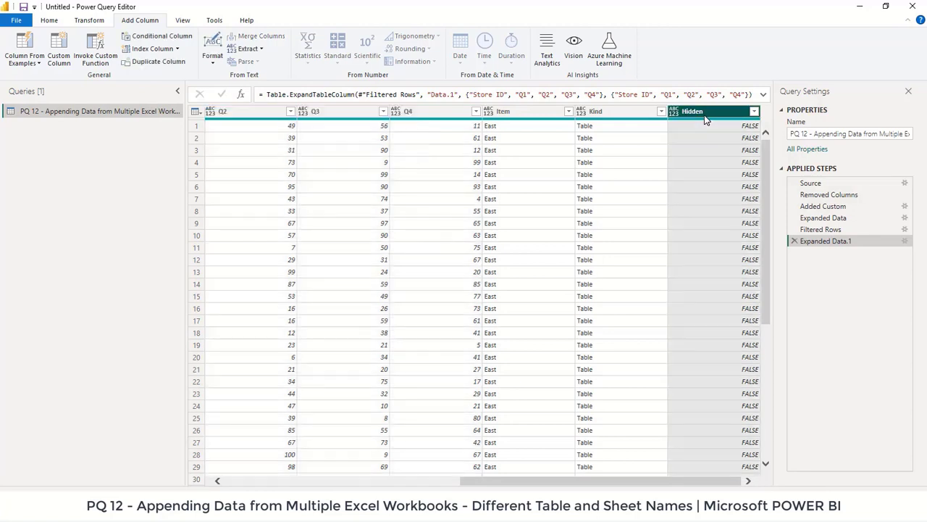
{"action": "left_click", "coordinate": [538, 117]}
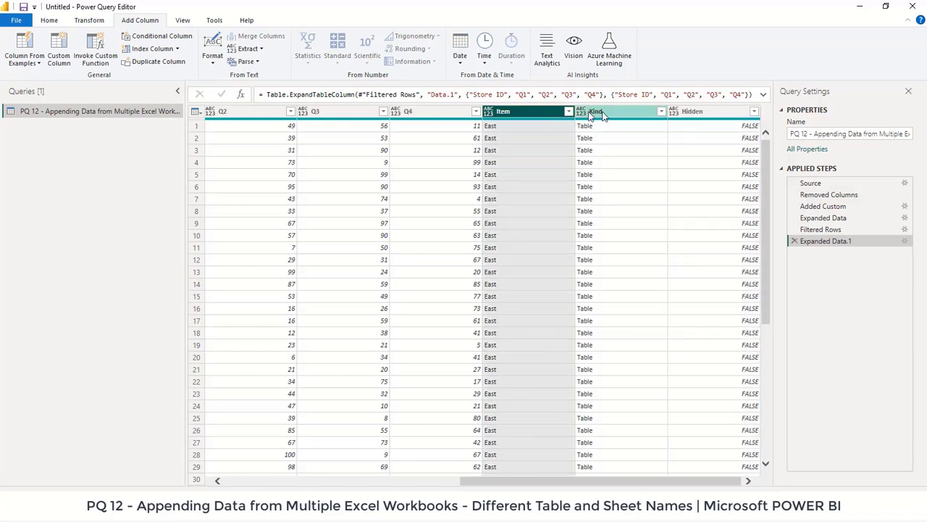
{"action": "left_click", "coordinate": [700, 113], "text": "shift"}
{"action": "right_click", "coordinate": [699, 113]}
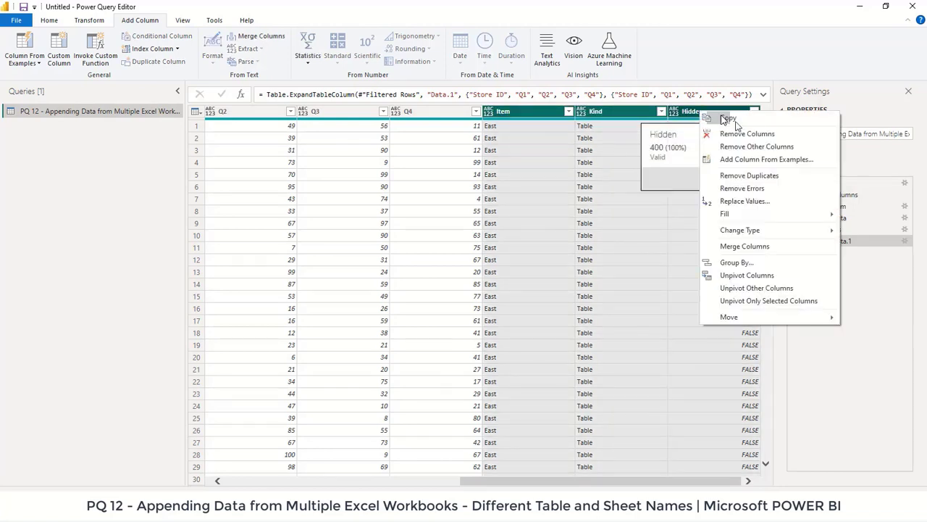
{"action": "left_click", "coordinate": [744, 134]}
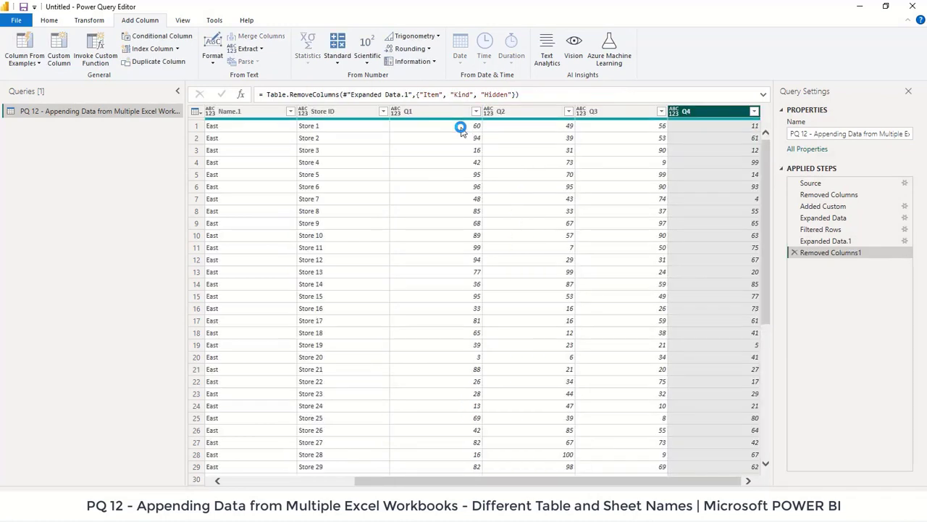
- Rename the Name.1 column to Source File
{"action": "left_click", "coordinate": [250, 114]}
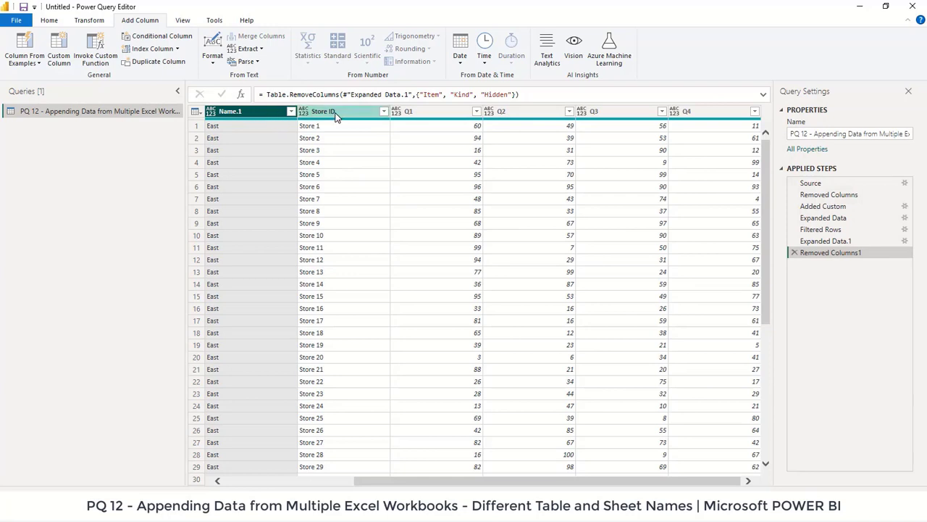
{"action": "double_click", "coordinate": [253, 114]}
{"action": "type", "text": "Source File"}
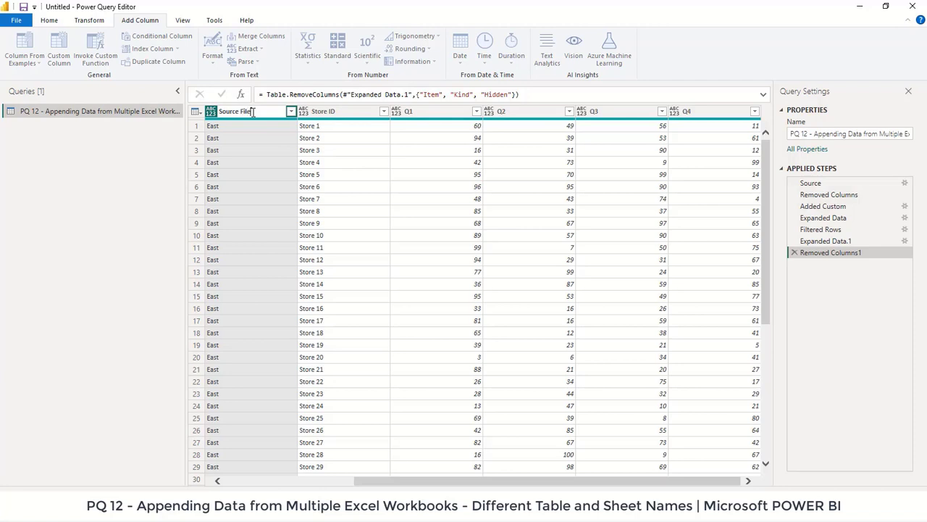
{"action": "key", "text": "Return"}
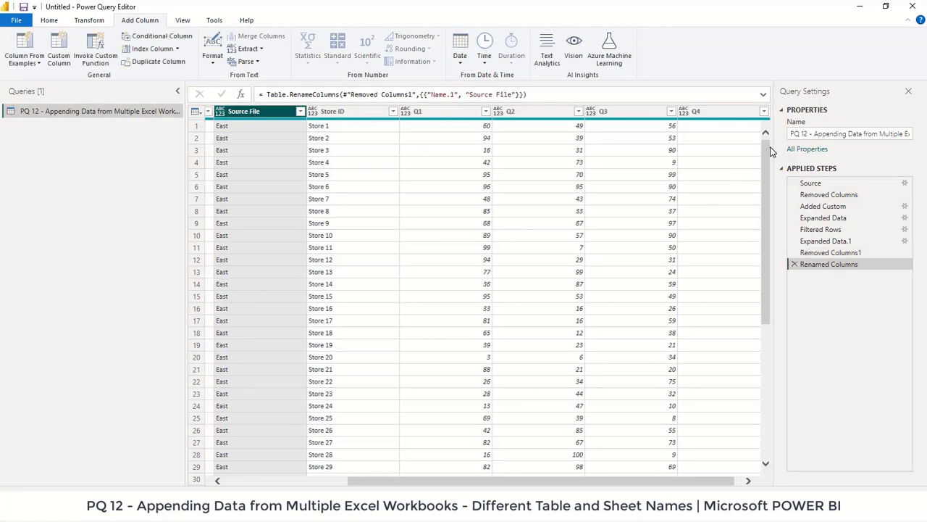
- Check the appended rows and the list of distinct values in the Source File column without applying a filter
{"action": "left_click_drag", "start_coordinate": [768, 152], "coordinate": [768, 235]}
{"action": "left_click", "coordinate": [300, 113]}
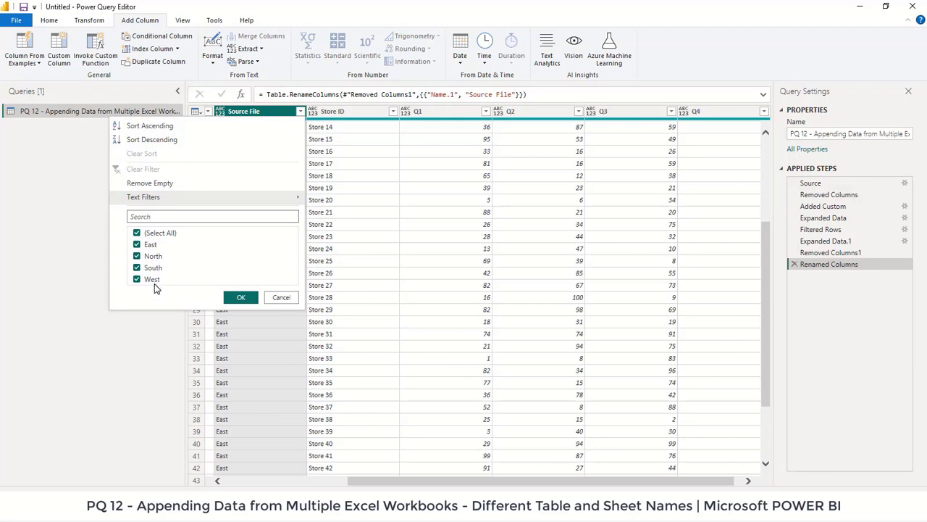
{"action": "left_click", "coordinate": [352, 173]}
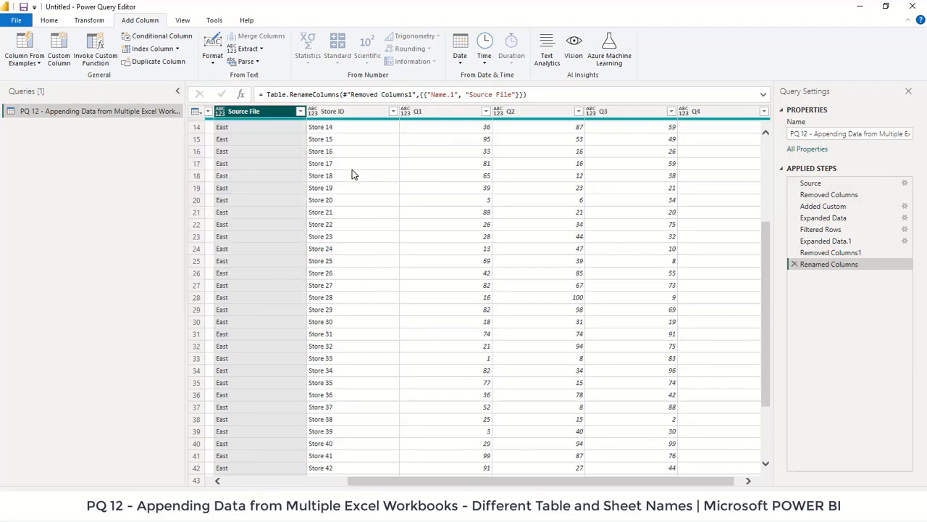
{"action": "left_click", "coordinate": [361, 142]}
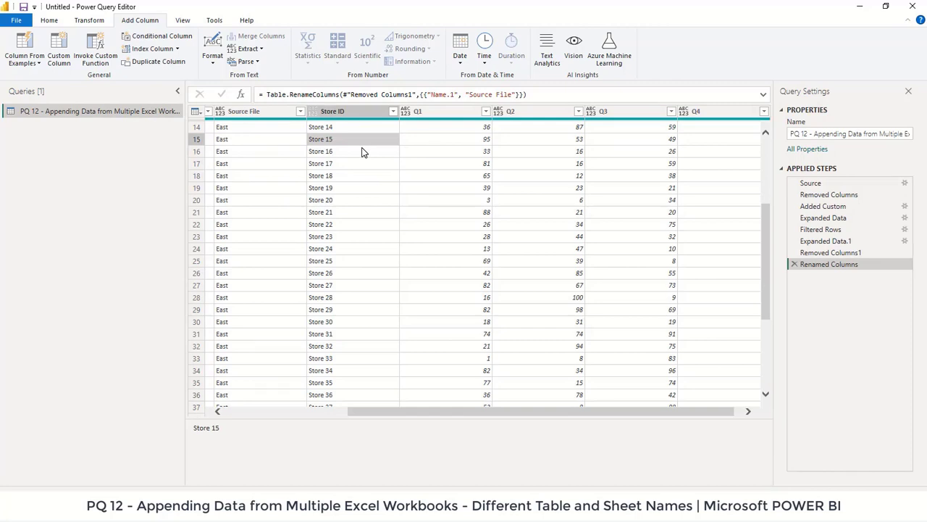
{"action": "left_click", "coordinate": [49, 20]}
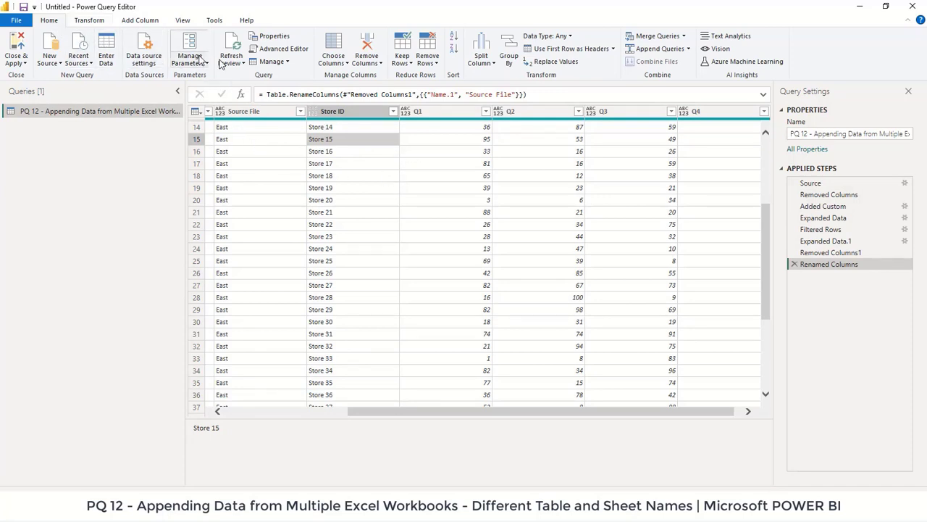
- Review the query's M code in the Advanced Editor and close it without making changes
{"action": "left_click", "coordinate": [265, 50]}
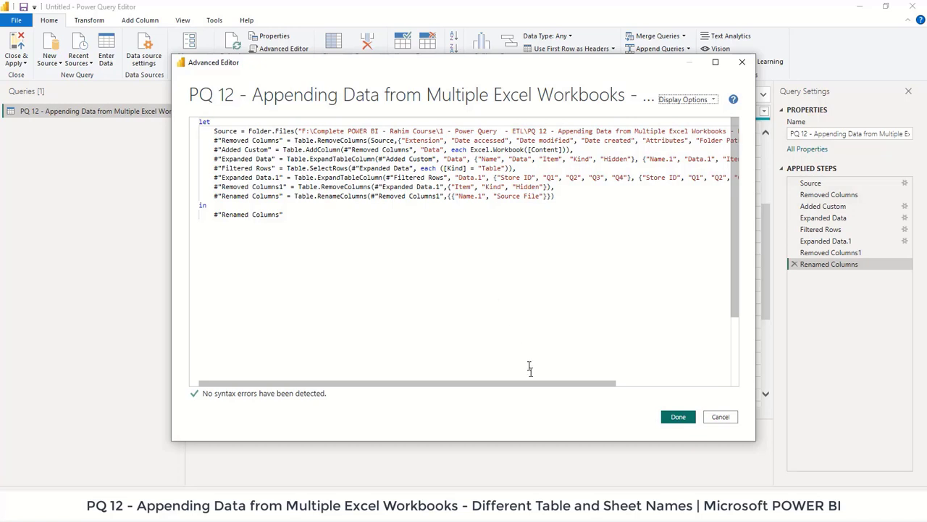
{"action": "left_click_drag", "start_coordinate": [534, 384], "coordinate": [499, 386]}
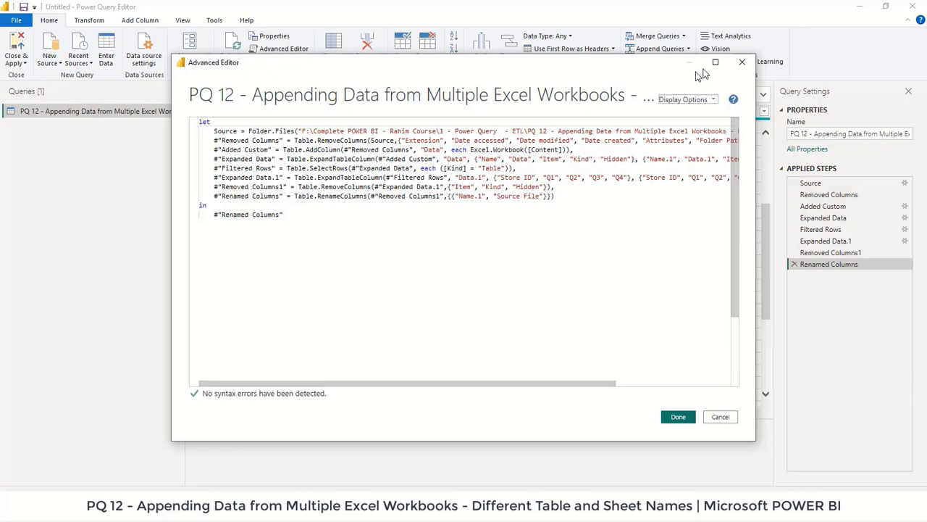
{"action": "left_click", "coordinate": [741, 62]}
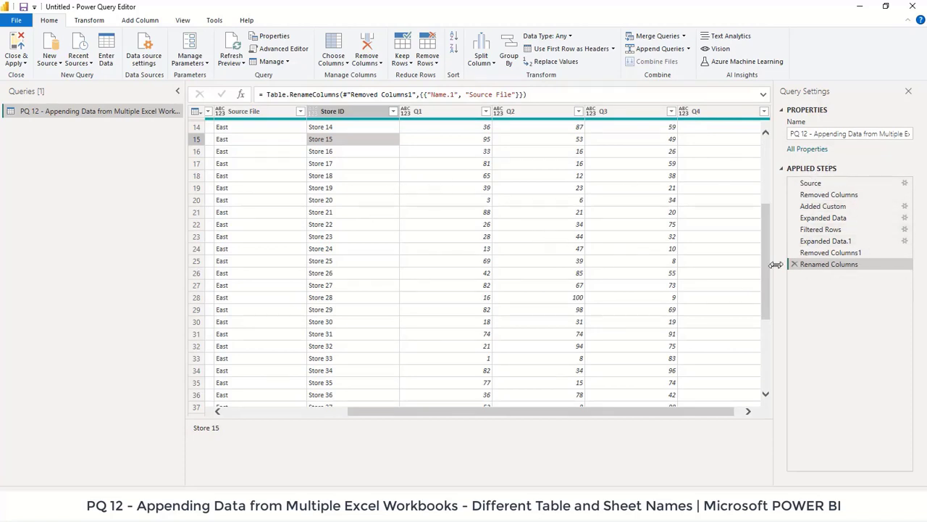
- Look over the appended East rows, then close the query editor and apply the query to the report
{"action": "left_click_drag", "start_coordinate": [766, 258], "coordinate": [709, 308]}
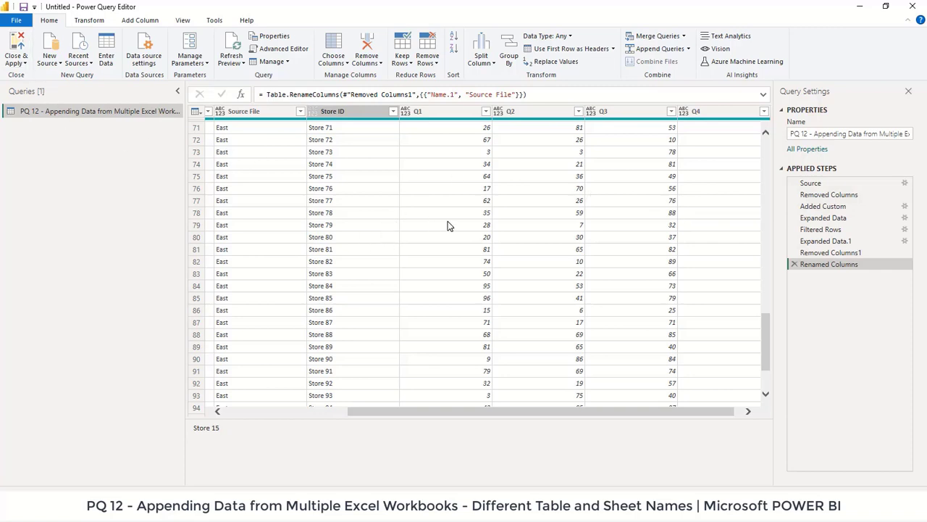
{"action": "scroll", "coordinate": [470, 228], "scroll_direction": "up", "scroll_amount": 15}
{"action": "scroll", "coordinate": [470, 229], "scroll_direction": "up", "scroll_amount": 8}
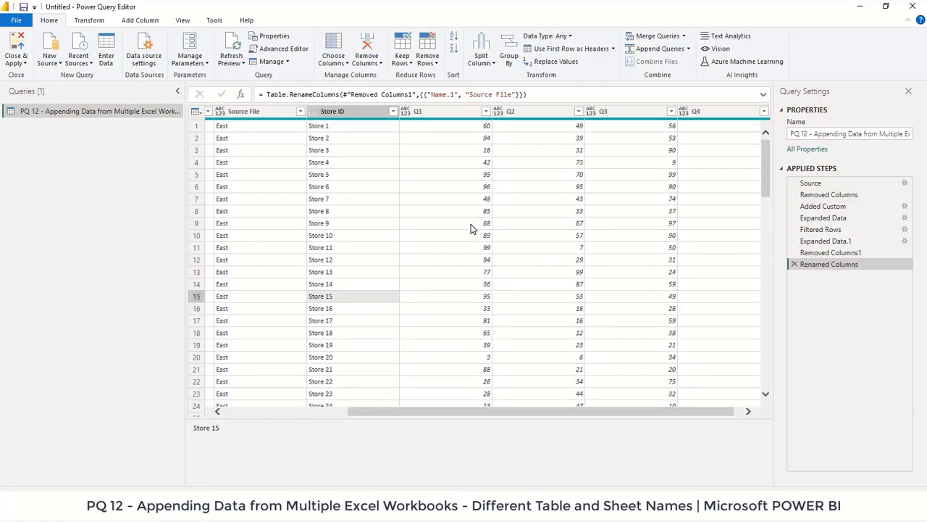
{"action": "left_click", "coordinate": [14, 63]}
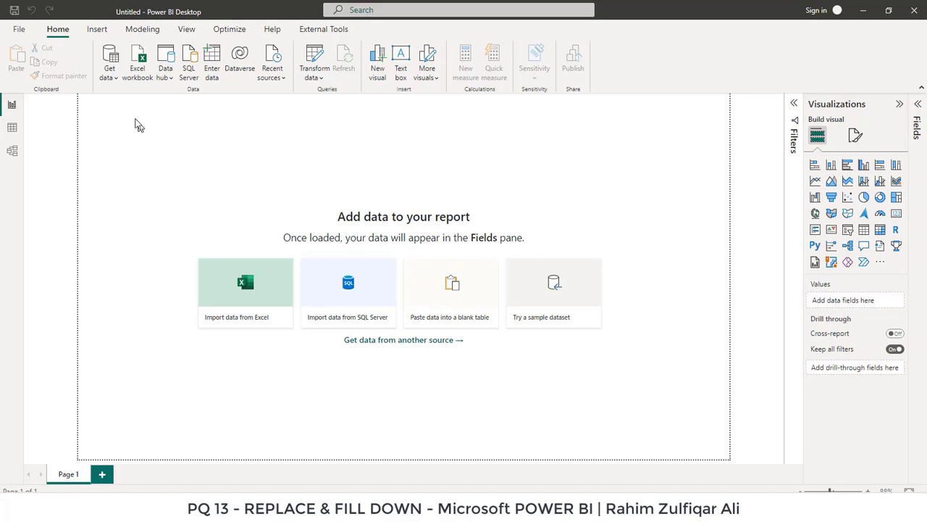
- Import Table1 from Replace and Fill.xlsx in the PQ 13 - Replace and Fill folder and open it for transforming
{"action": "left_click", "coordinate": [116, 78]}
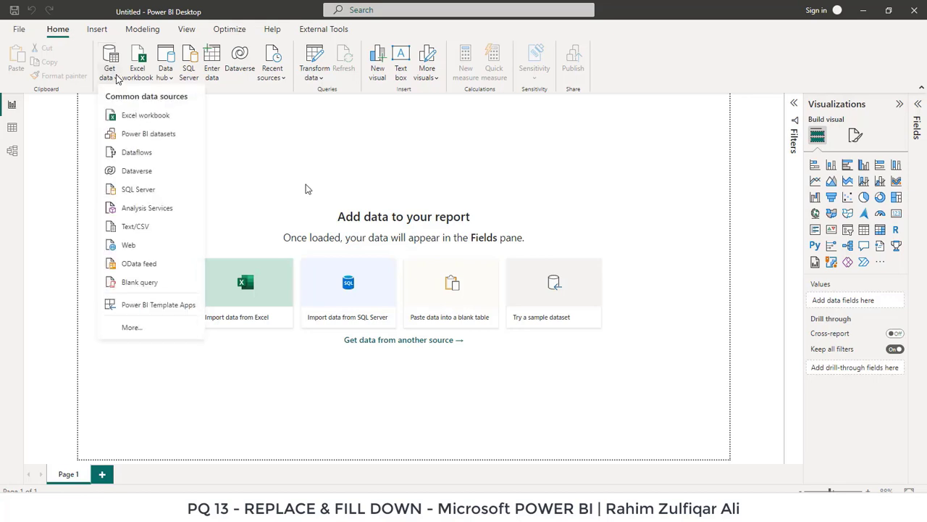
{"action": "left_click", "coordinate": [355, 202]}
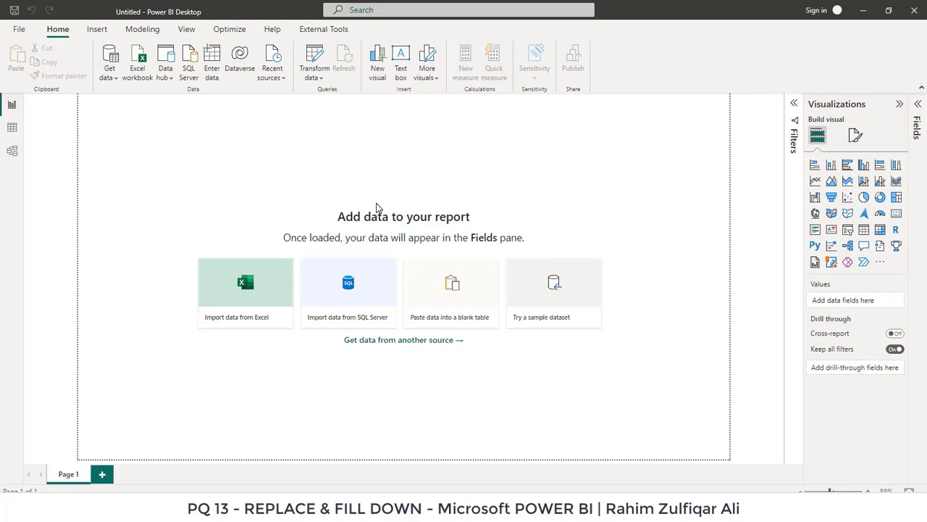
{"action": "left_click", "coordinate": [334, 112]}
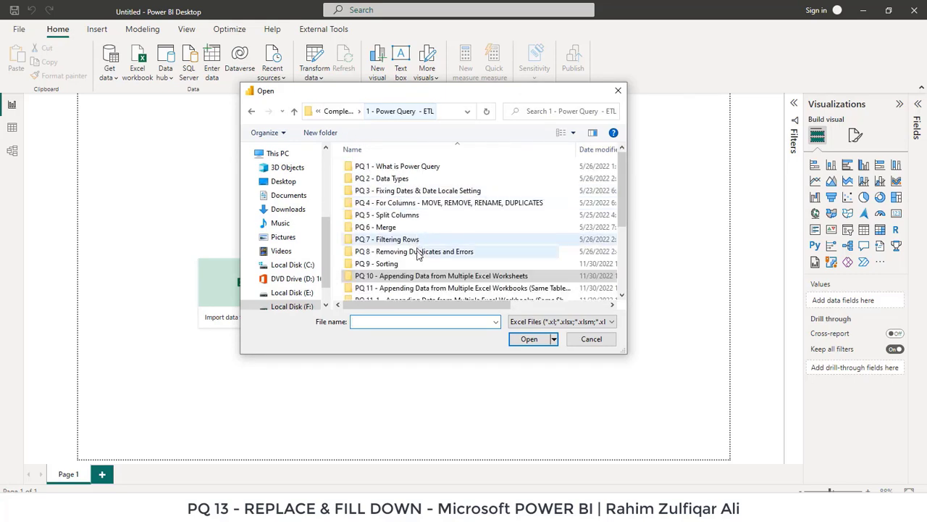
{"action": "left_click", "coordinate": [621, 296]}
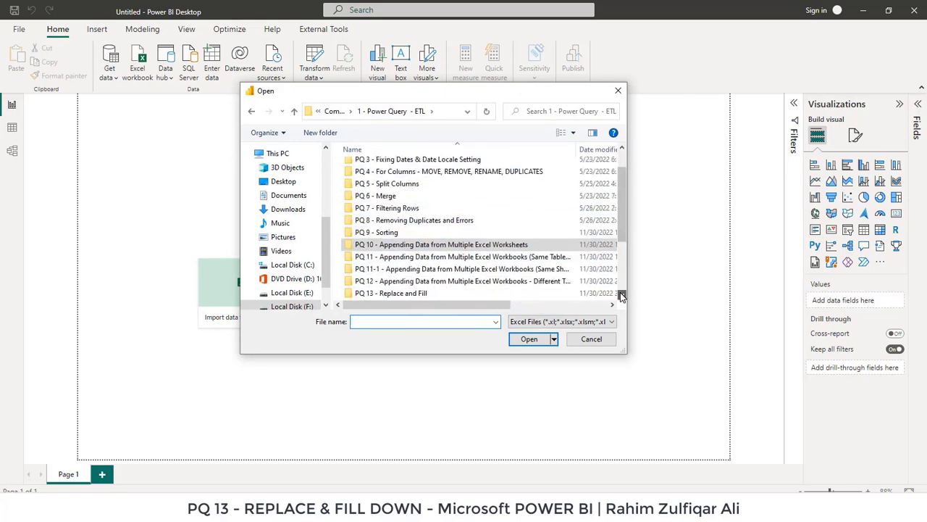
{"action": "left_click", "coordinate": [621, 295]}
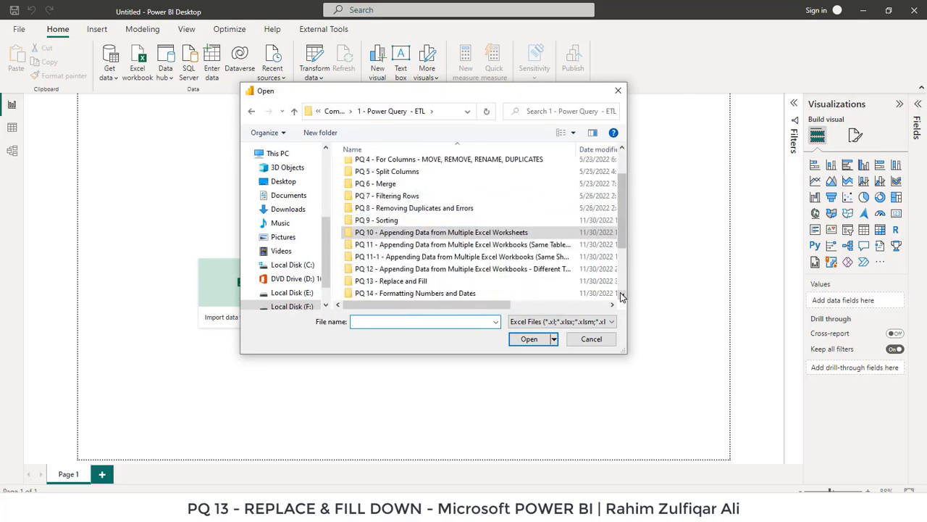
{"action": "double_click", "coordinate": [386, 282]}
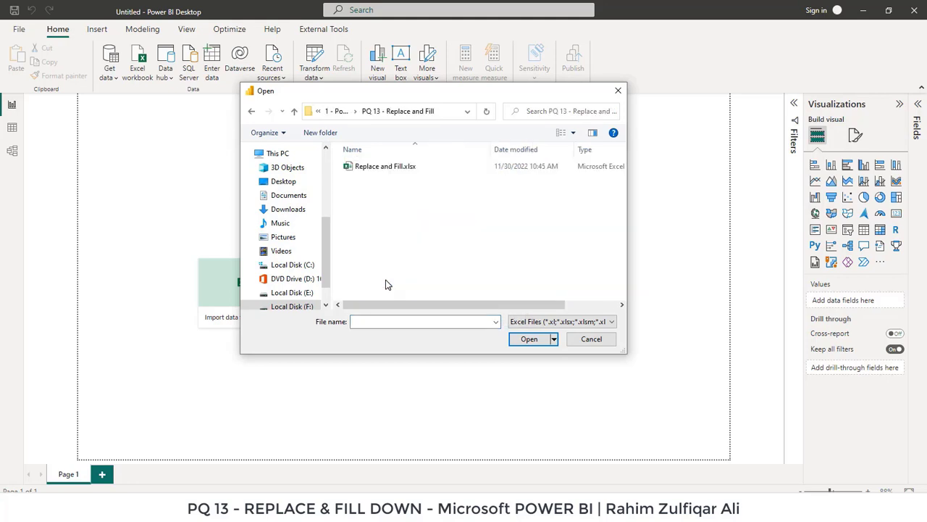
{"action": "double_click", "coordinate": [388, 167]}
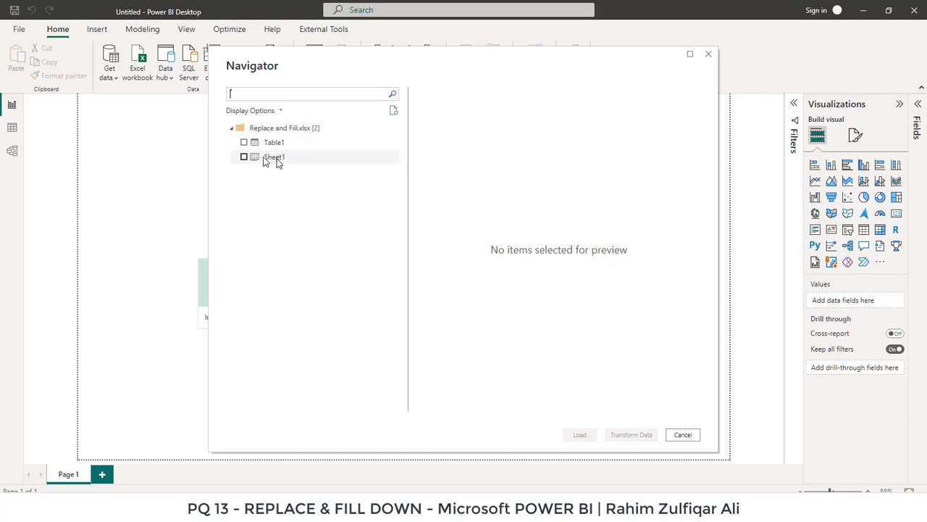
{"action": "left_click", "coordinate": [244, 143]}
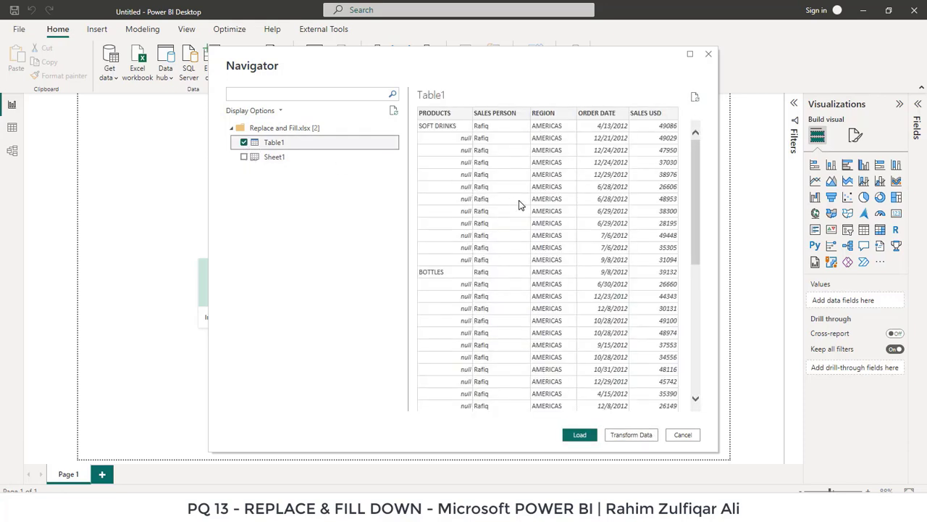
{"action": "left_click", "coordinate": [631, 434]}
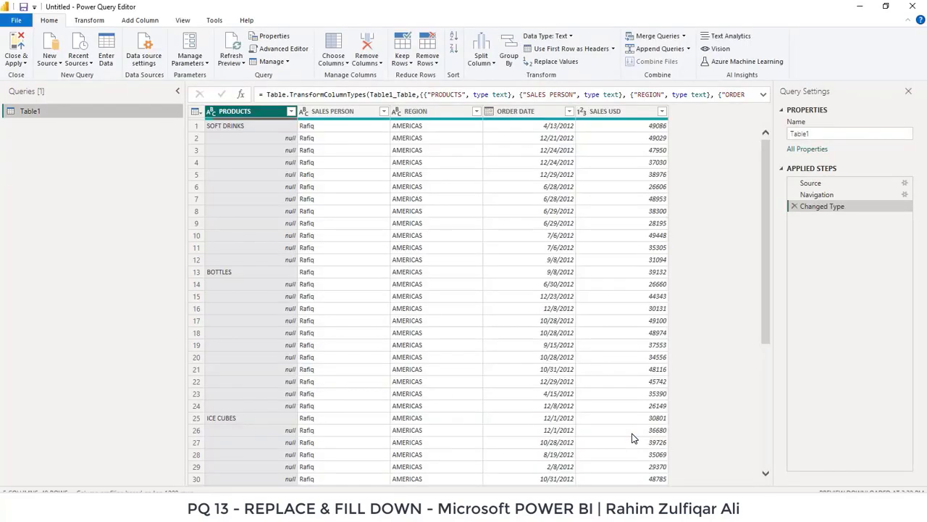
- Examine the PRODUCTS column for product names and null cells, and compare it with the SALES PERSON column
{"action": "left_click", "coordinate": [234, 129]}
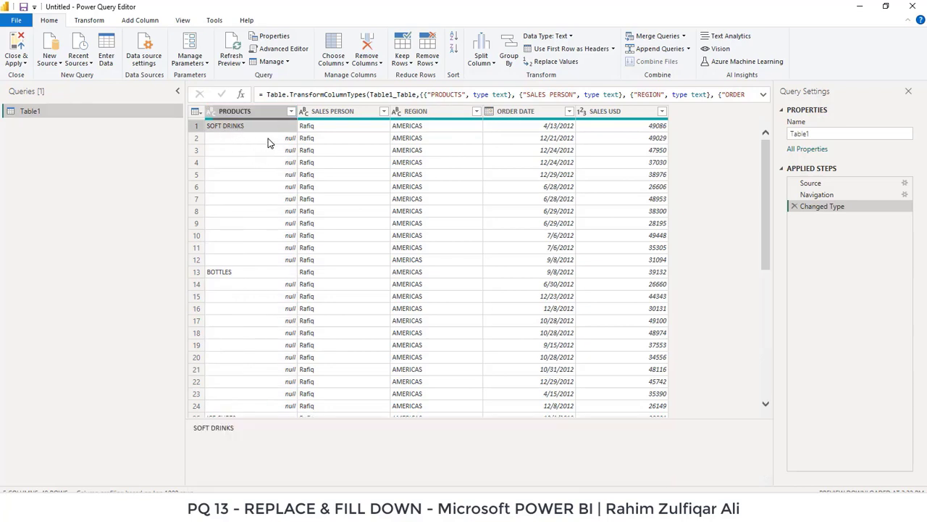
{"action": "left_click", "coordinate": [270, 138]}
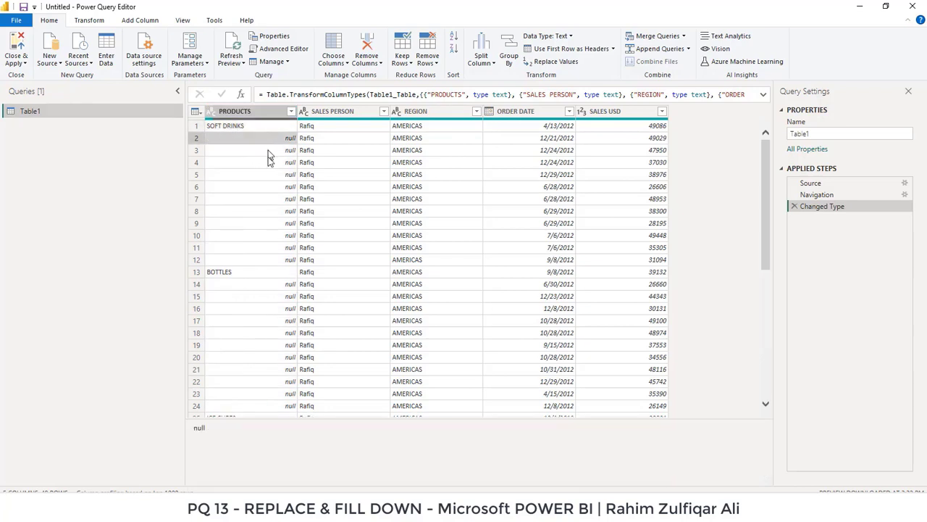
{"action": "left_click", "coordinate": [263, 274]}
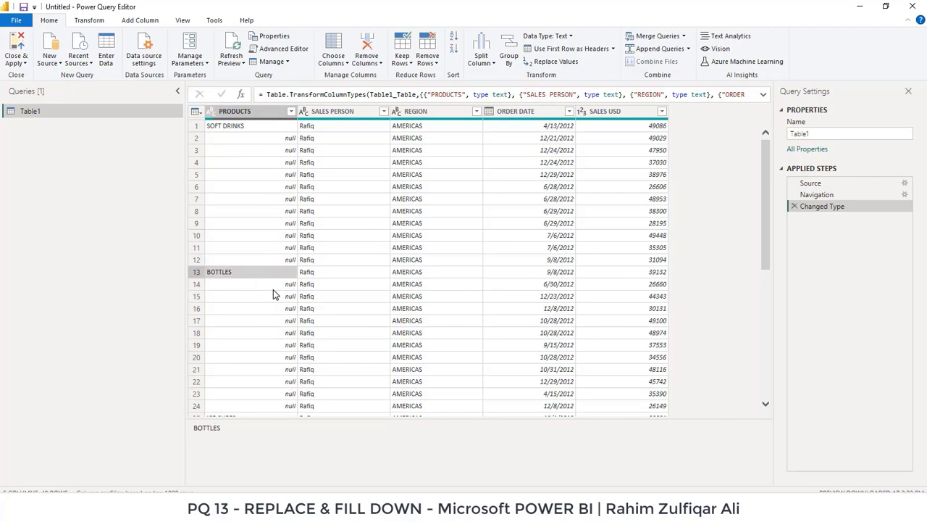
{"action": "left_click", "coordinate": [273, 289]}
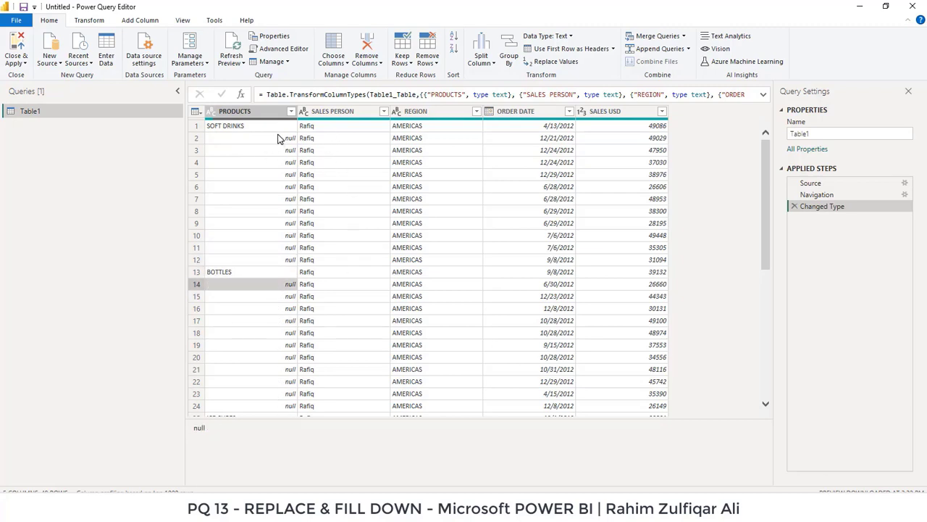
{"action": "scroll", "coordinate": [279, 276], "scroll_direction": "down", "scroll_amount": 4}
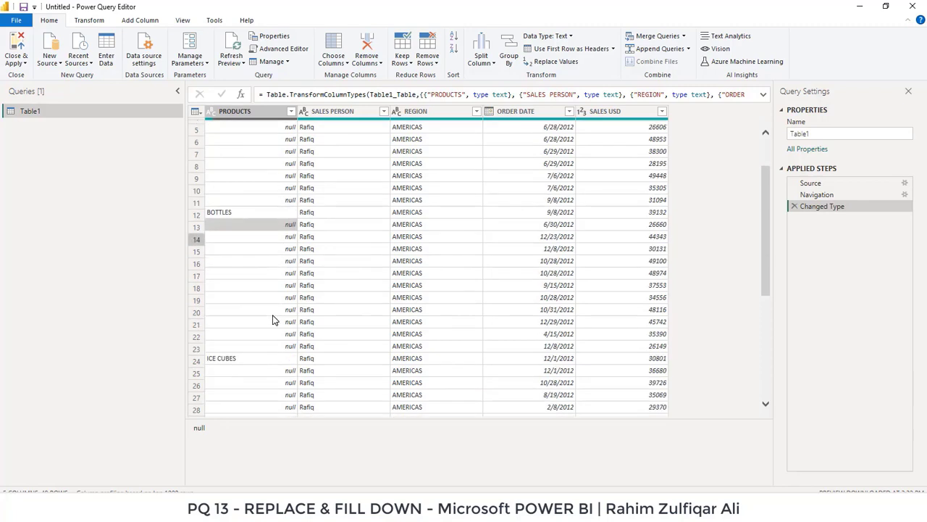
{"action": "left_click", "coordinate": [260, 289]}
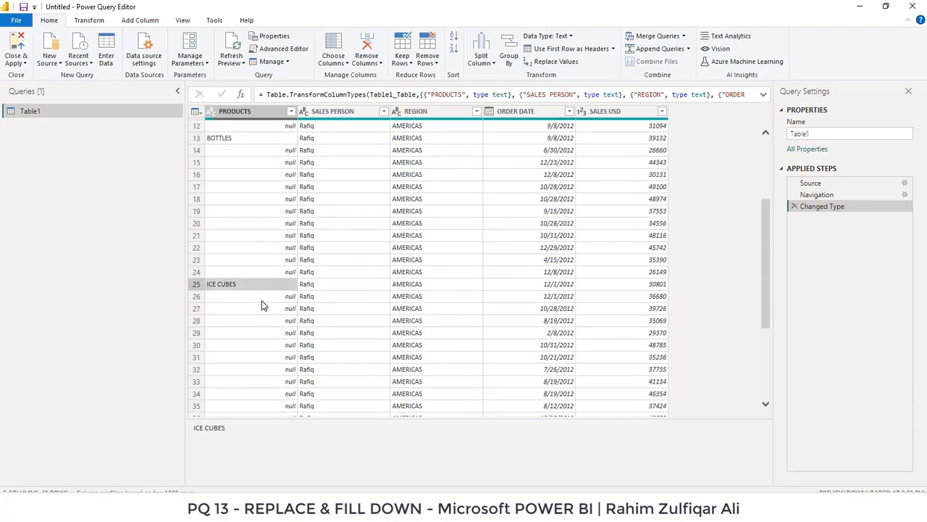
{"action": "scroll", "coordinate": [262, 303], "scroll_direction": "down", "scroll_amount": 4}
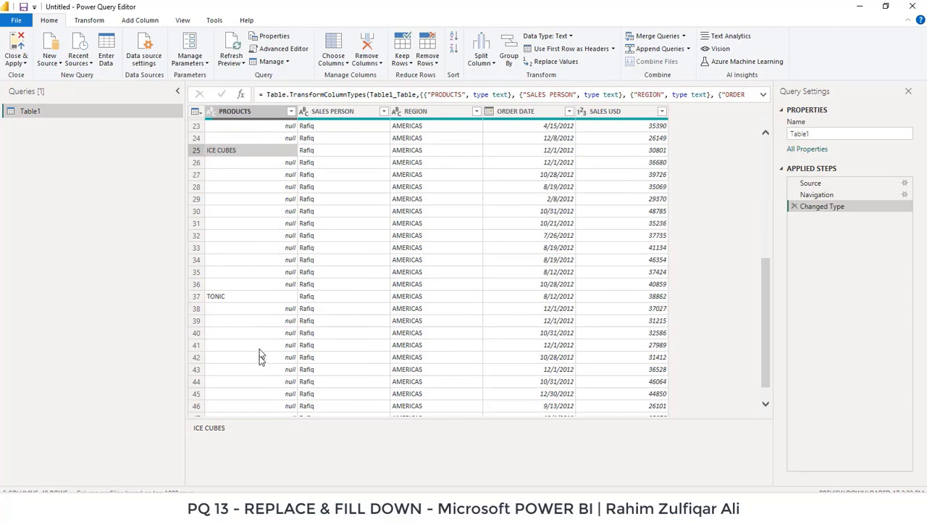
{"action": "scroll", "coordinate": [300, 250], "scroll_direction": "up", "scroll_amount": 8}
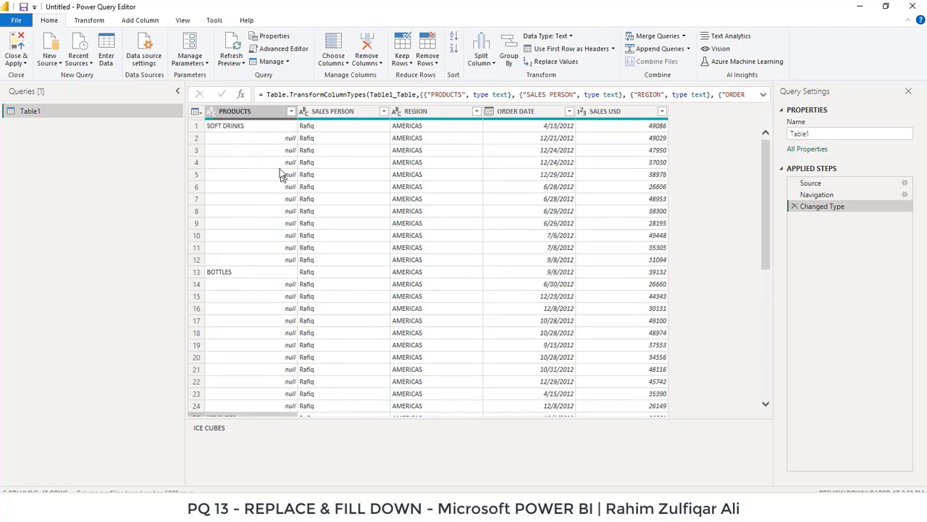
{"action": "left_click", "coordinate": [274, 142]}
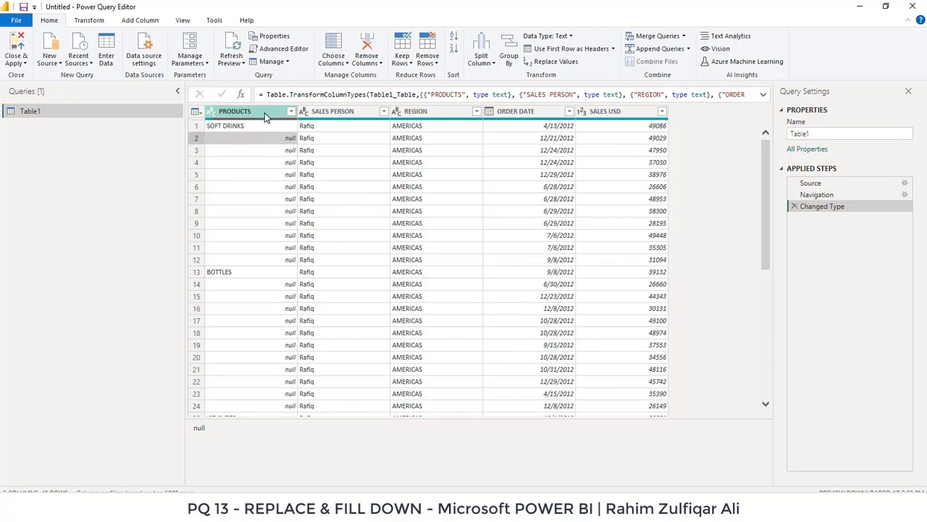
{"action": "left_click", "coordinate": [266, 113]}
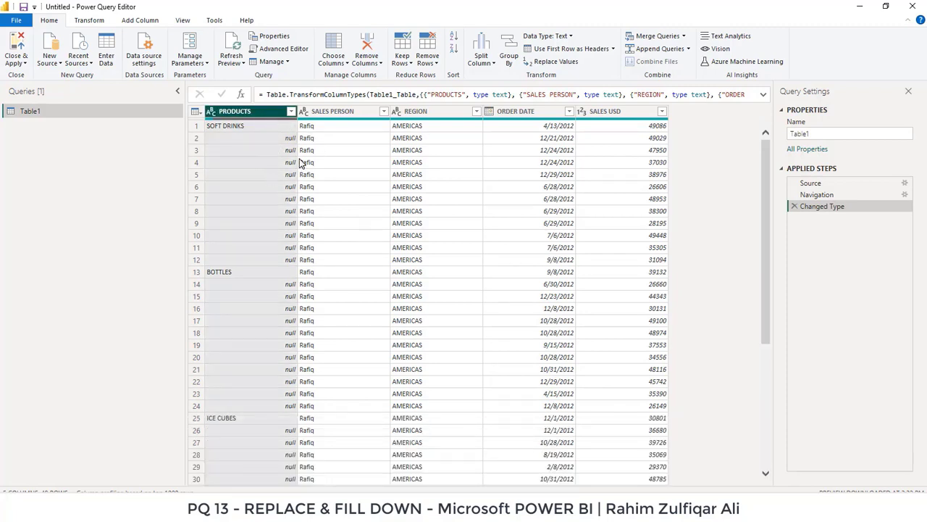
{"action": "left_click", "coordinate": [336, 114]}
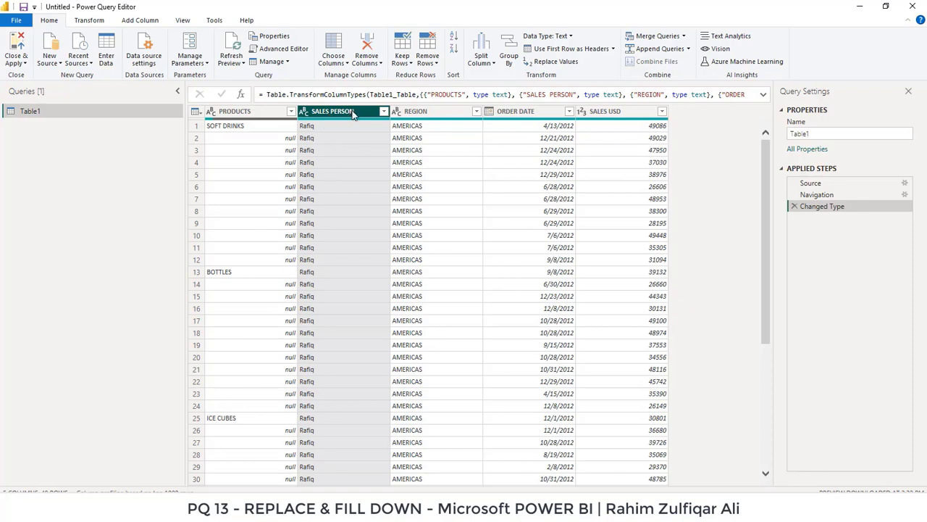
{"action": "left_click", "coordinate": [325, 128]}
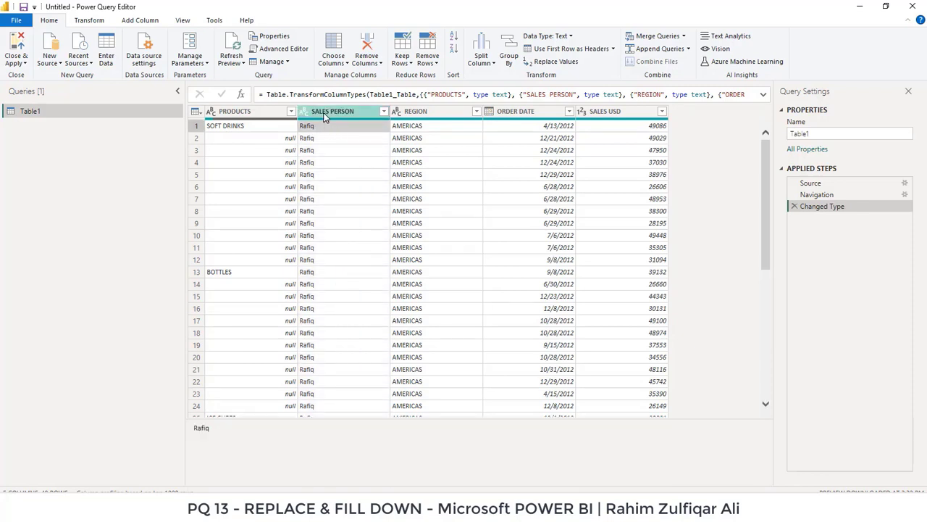
{"action": "left_click", "coordinate": [323, 113]}
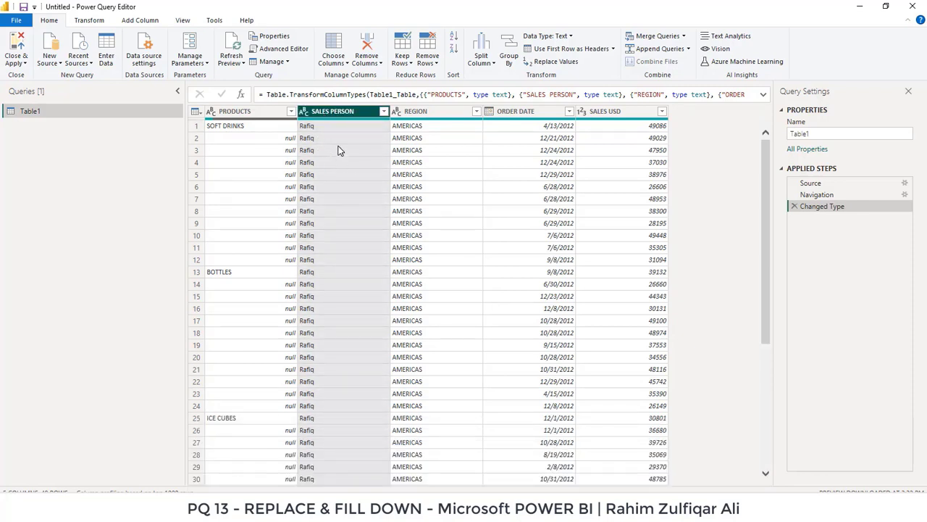
- Fill the PRODUCTS column down so each null cell takes the product name above it, and check the rows
{"action": "left_click", "coordinate": [255, 115]}
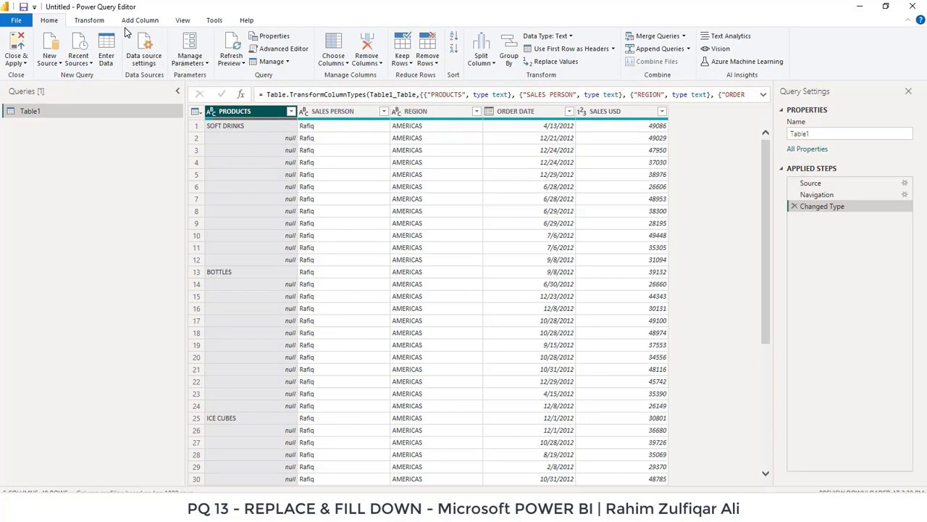
{"action": "left_click", "coordinate": [90, 21]}
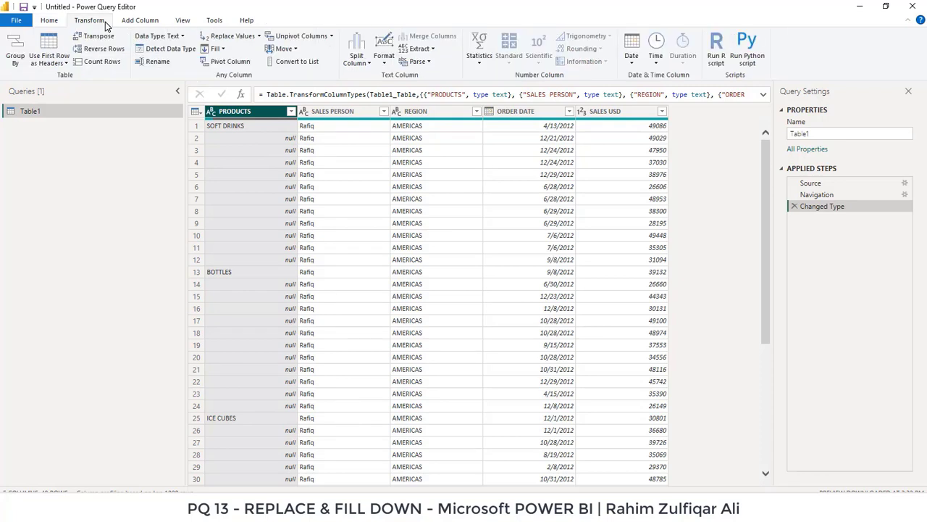
{"action": "left_click", "coordinate": [222, 51]}
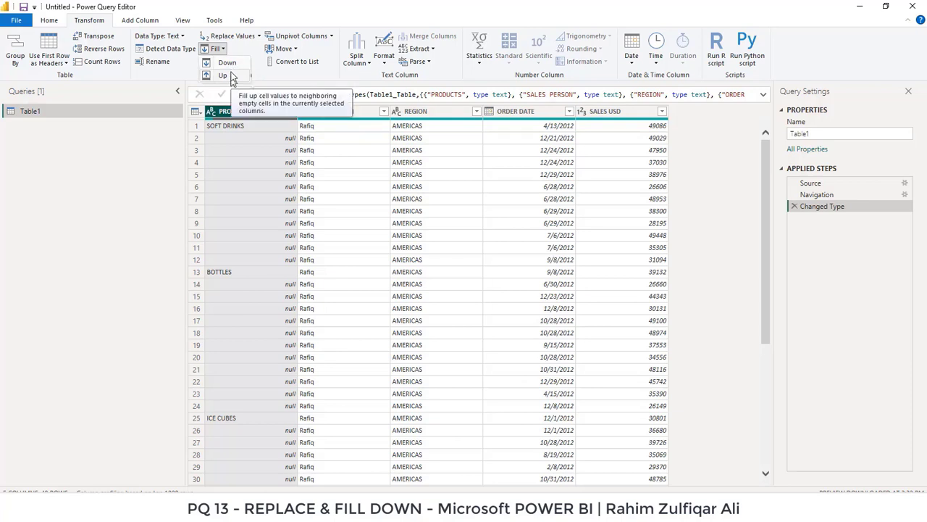
{"action": "left_click", "coordinate": [228, 64]}
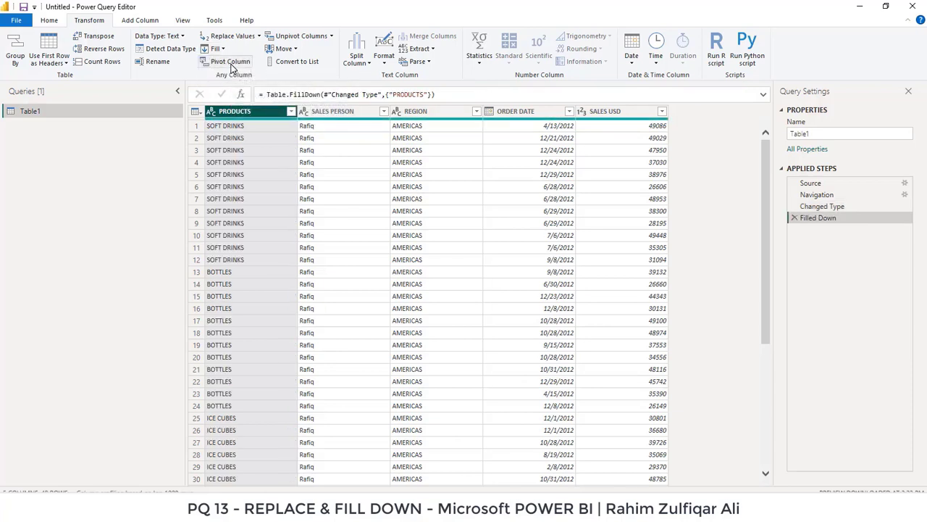
{"action": "left_click", "coordinate": [244, 166]}
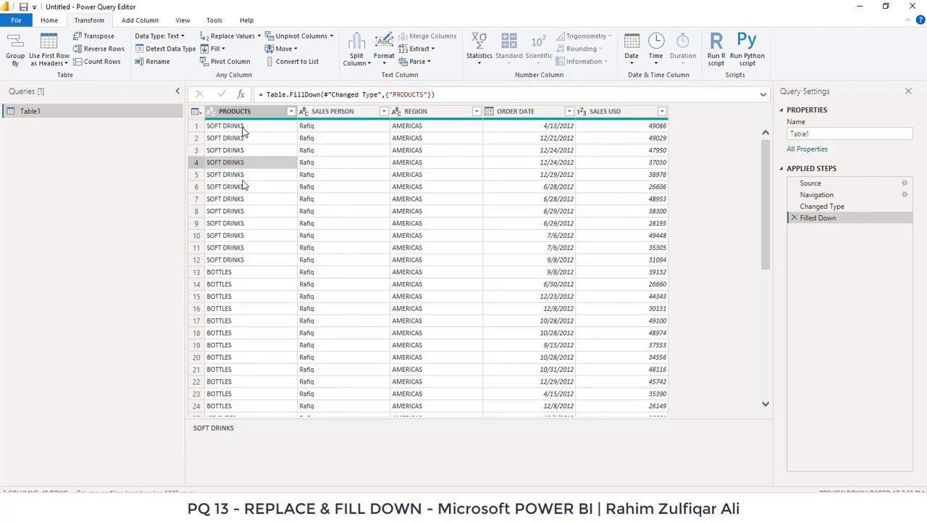
{"action": "scroll", "coordinate": [232, 311], "scroll_direction": "down", "scroll_amount": 6}
{"action": "scroll", "coordinate": [232, 312], "scroll_direction": "down", "scroll_amount": 2}
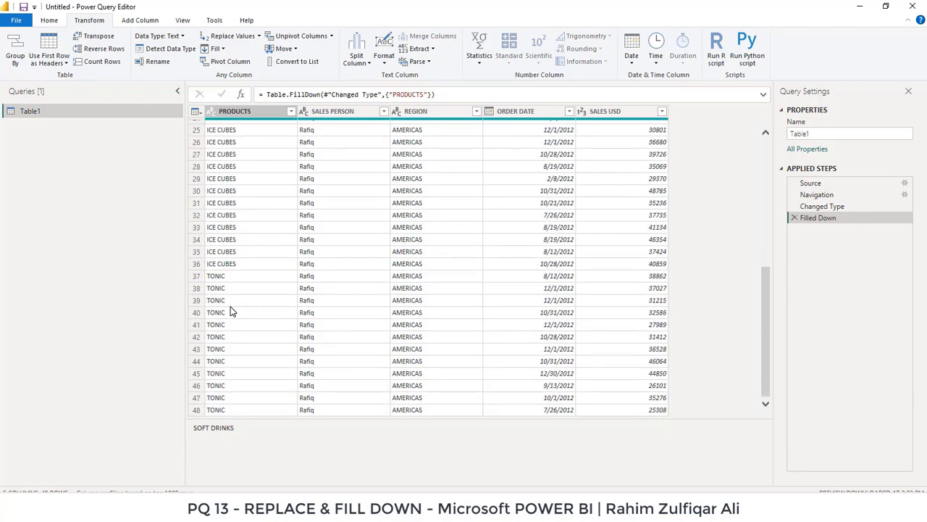
{"action": "scroll", "coordinate": [231, 311], "scroll_direction": "up", "scroll_amount": 8}
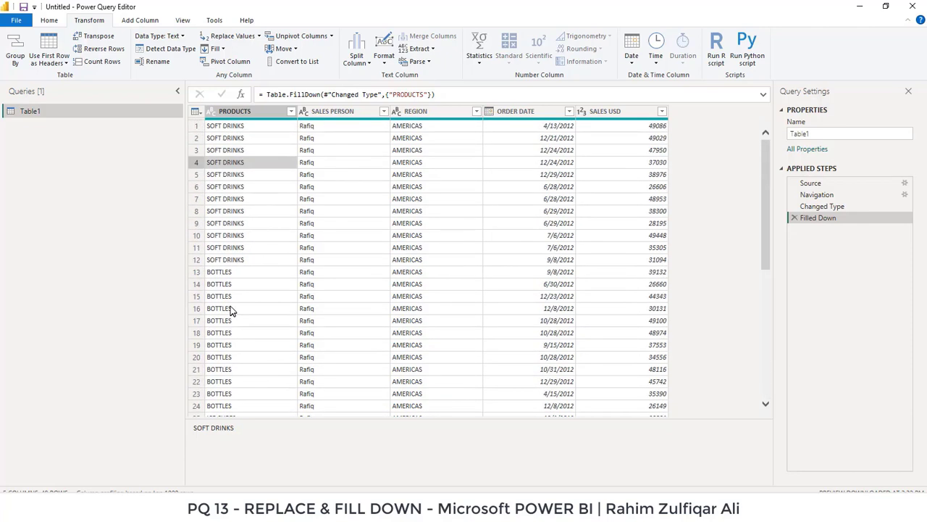
- Replace the salesperson's first name throughout the SALES PERSON column with the new salesperson's first name using Replace Values
{"action": "left_click", "coordinate": [326, 111]}
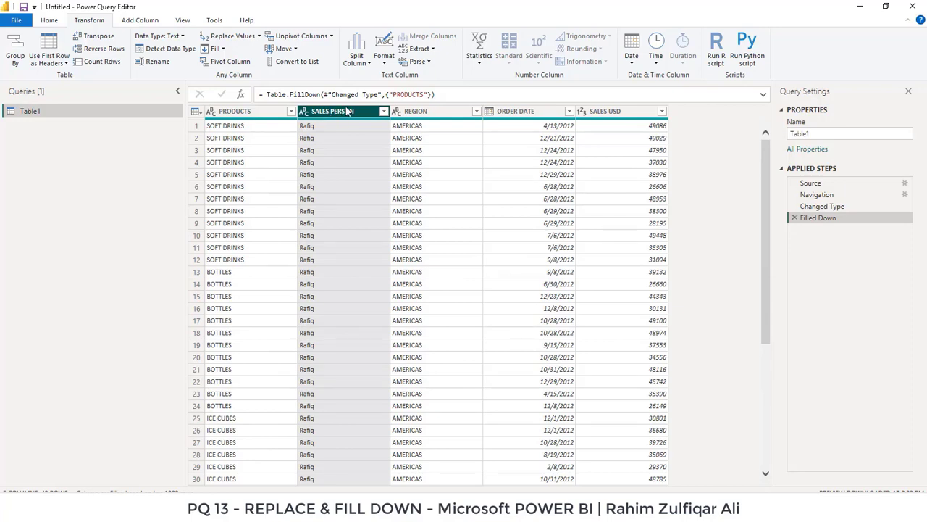
{"action": "left_click", "coordinate": [259, 36]}
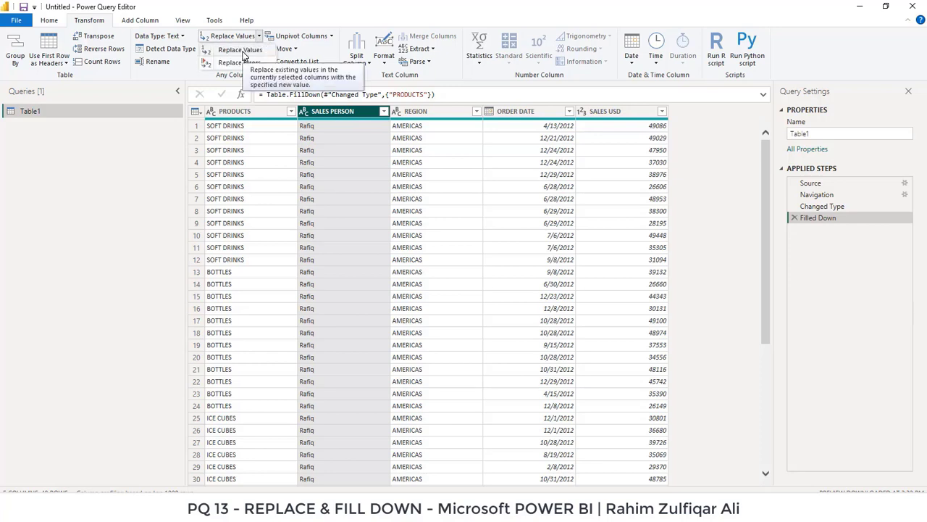
{"action": "left_click", "coordinate": [243, 52]}
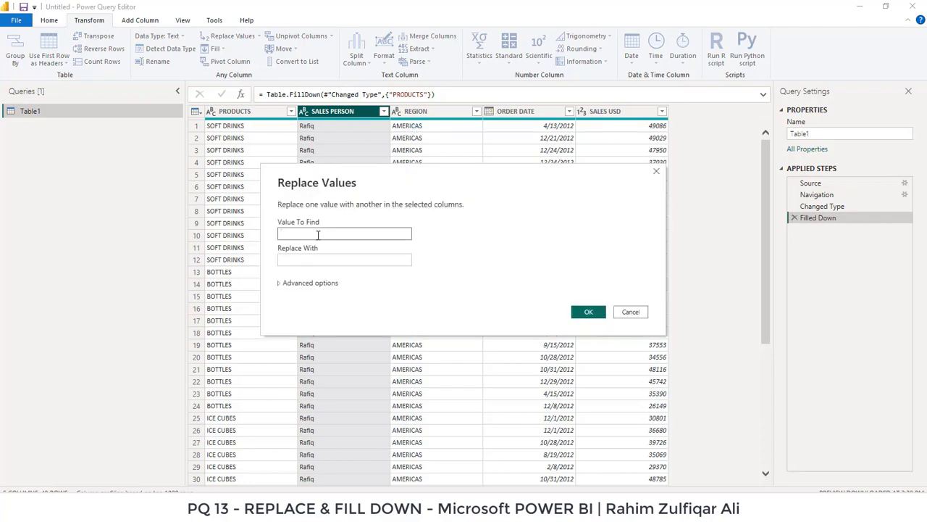
{"action": "type", "text": "Rafiq"}
{"action": "left_click", "coordinate": [312, 259]}
{"action": "type", "text": "Ra"}
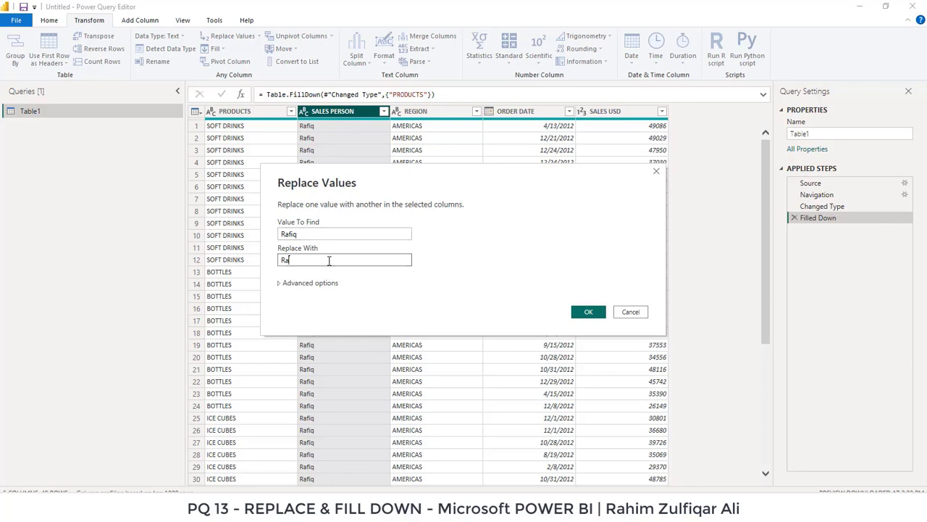
{"action": "type", "text": "him"}
{"action": "left_click", "coordinate": [584, 313]}
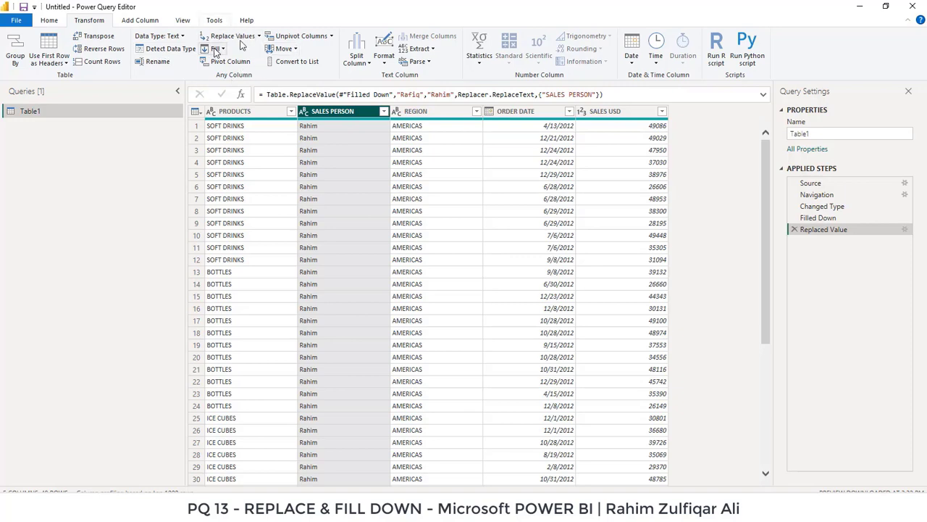
- Review the Table1 query code in the Advanced Editor and close it without making changes
{"action": "left_click", "coordinate": [51, 20]}
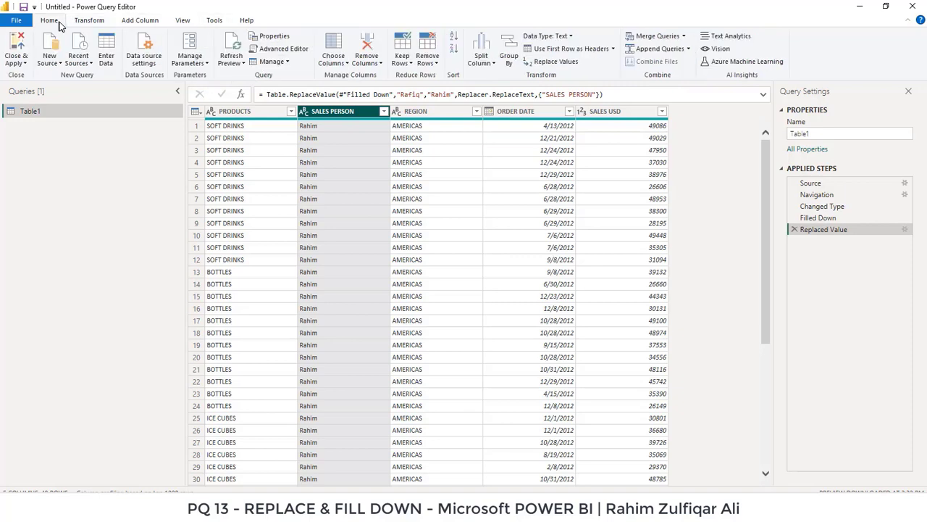
{"action": "left_click", "coordinate": [287, 55]}
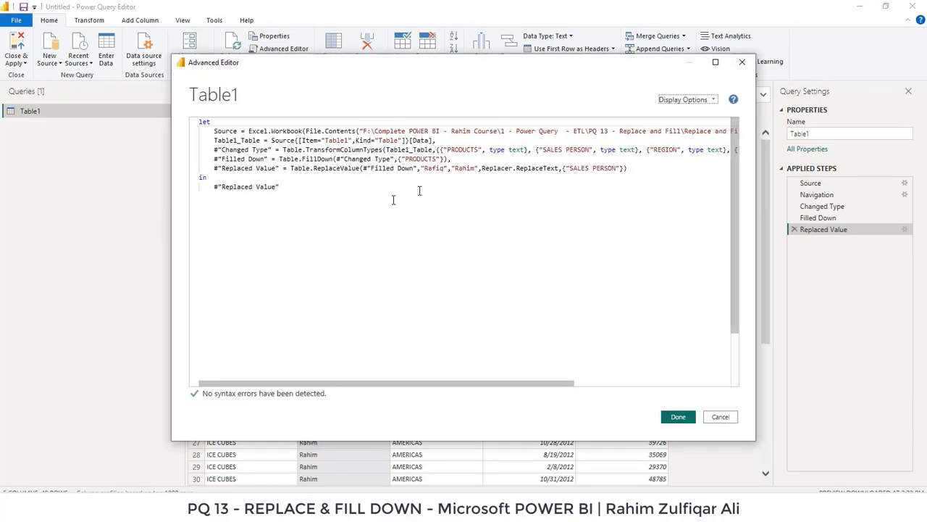
{"action": "left_click", "coordinate": [742, 63]}
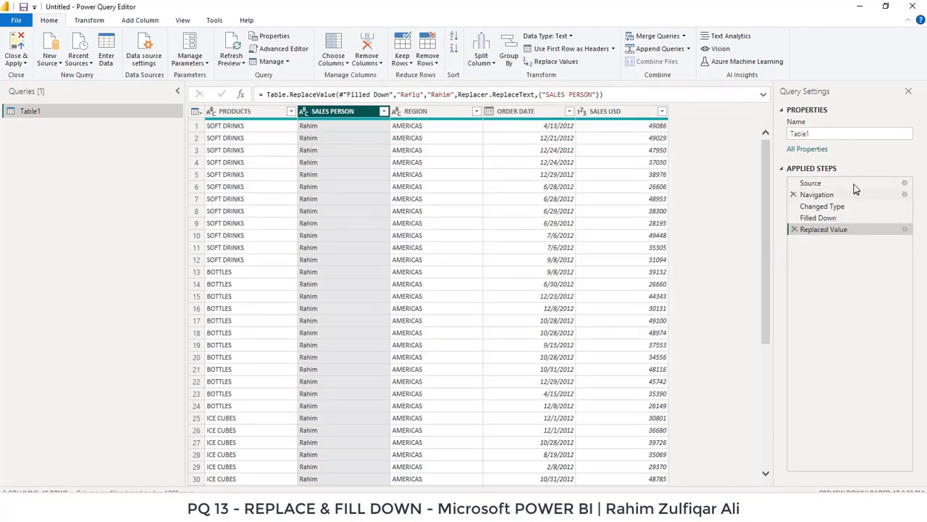
- Compare the filled PRODUCTS column with the replaced SALES PERSON column, and view the options for closing and applying the query
{"action": "left_click", "coordinate": [272, 116]}
{"action": "left_click", "coordinate": [330, 115]}
{"action": "left_click", "coordinate": [277, 116]}
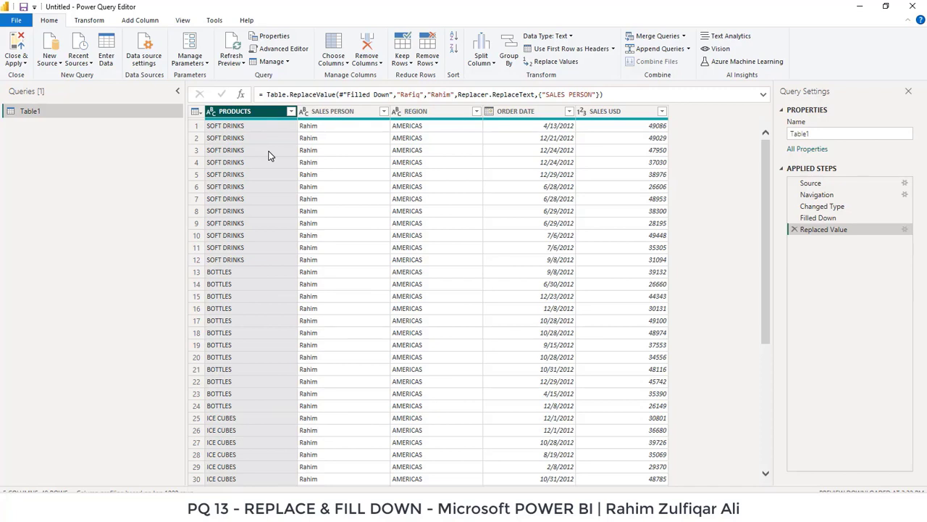
{"action": "left_click", "coordinate": [345, 116]}
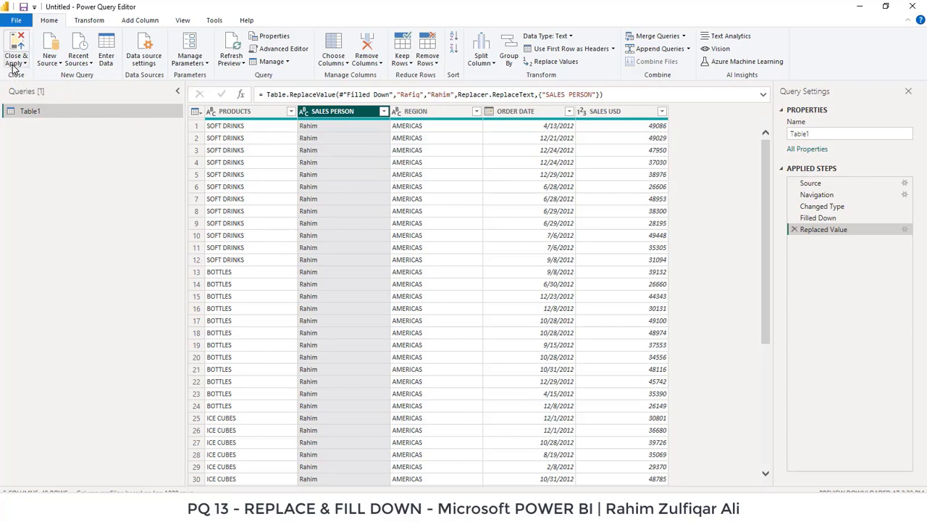
{"action": "left_click", "coordinate": [14, 63]}
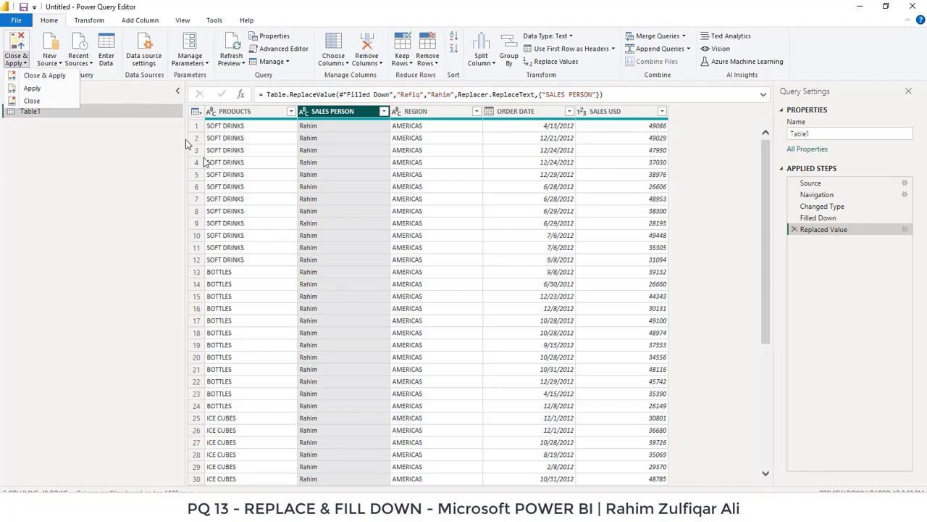
{"action": "left_click", "coordinate": [279, 137]}
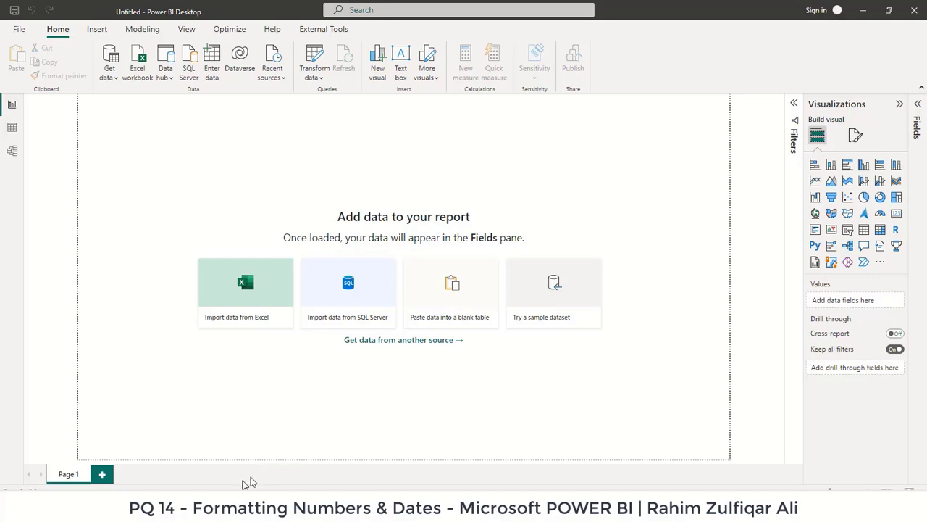
- Switch to Formatting Numbers and Dates.xlsx in Excel and examine how the Date and Total values are stored
{"action": "left_click", "coordinate": [250, 511]}
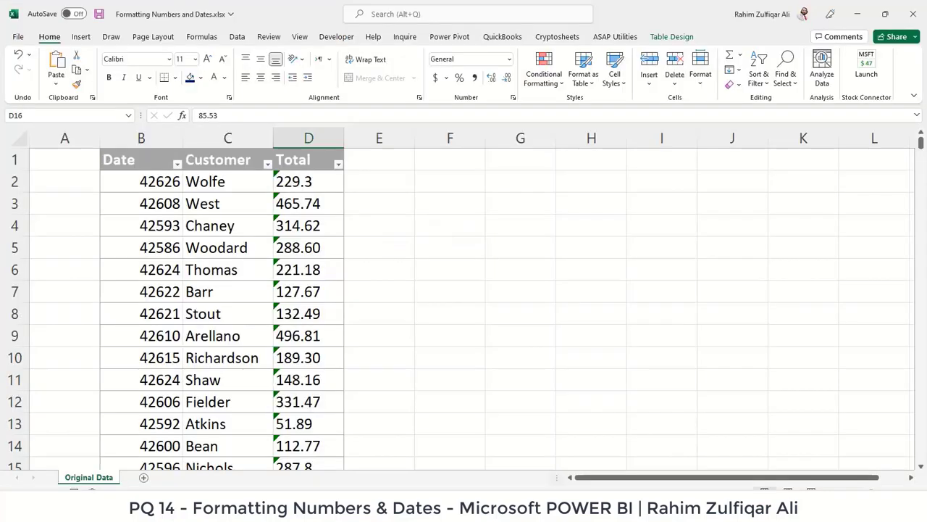
{"action": "left_click", "coordinate": [230, 229]}
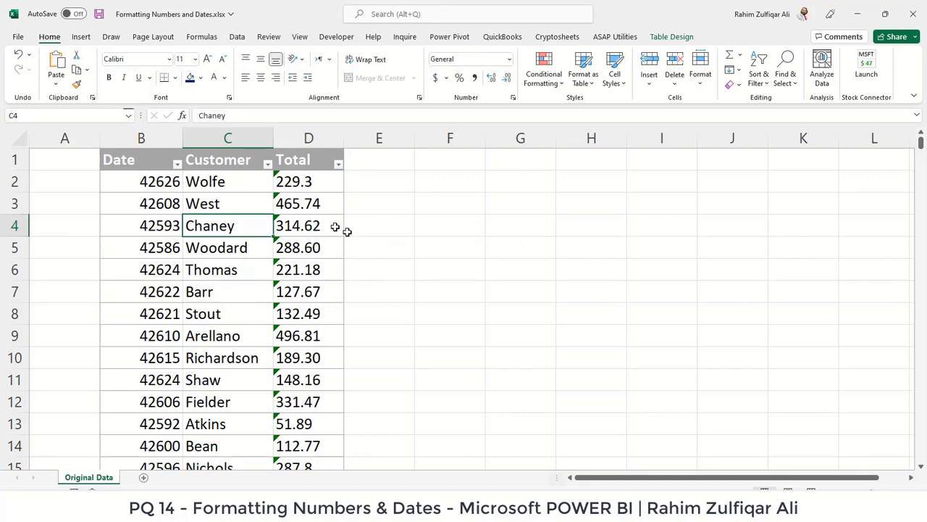
{"action": "left_click", "coordinate": [394, 231]}
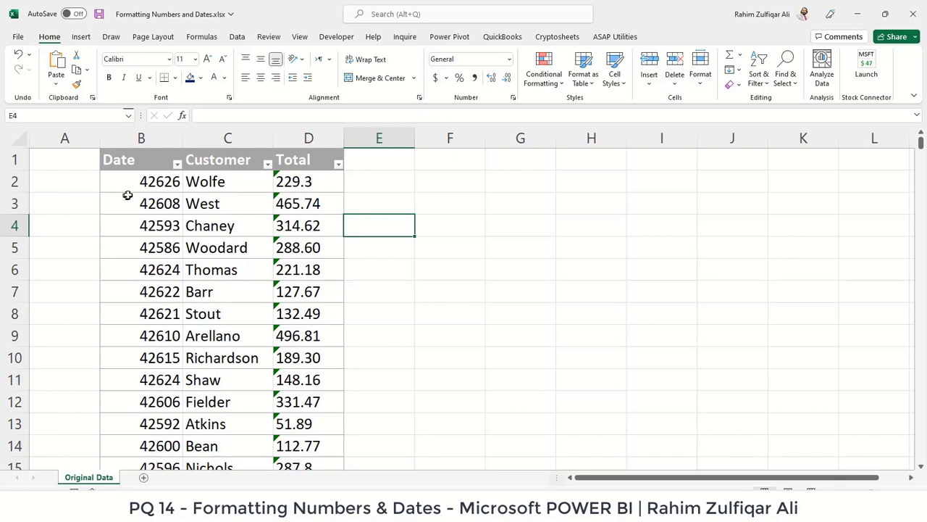
{"action": "left_click_drag", "start_coordinate": [139, 184], "coordinate": [155, 424]}
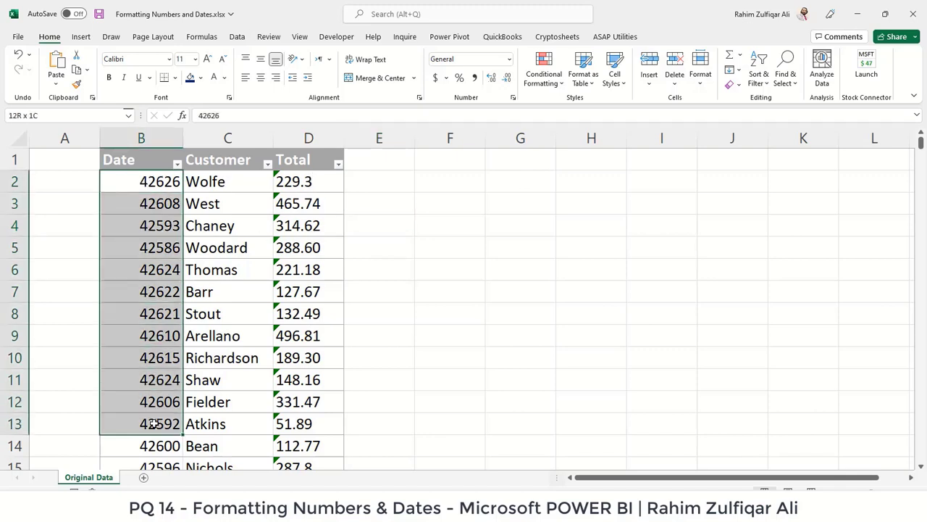
{"action": "left_click", "coordinate": [155, 231]}
{"action": "left_click", "coordinate": [147, 204]}
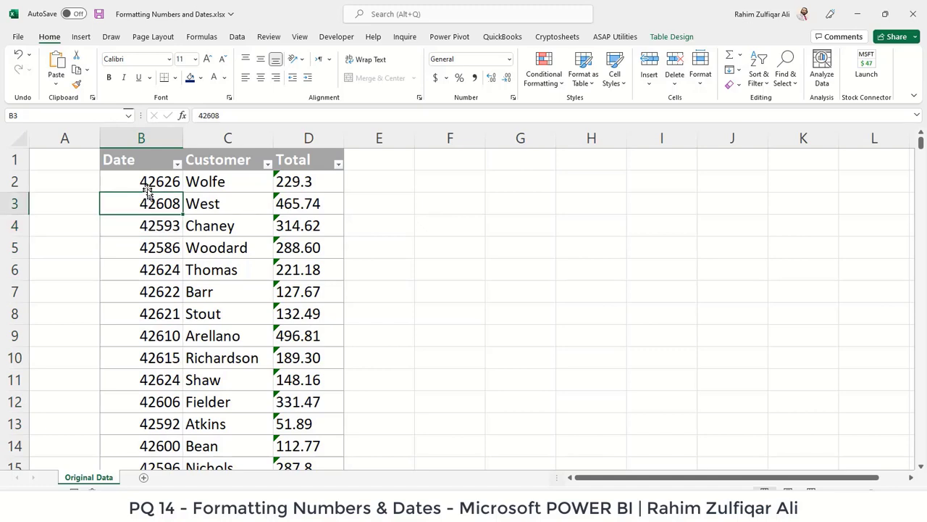
{"action": "left_click", "coordinate": [145, 182]}
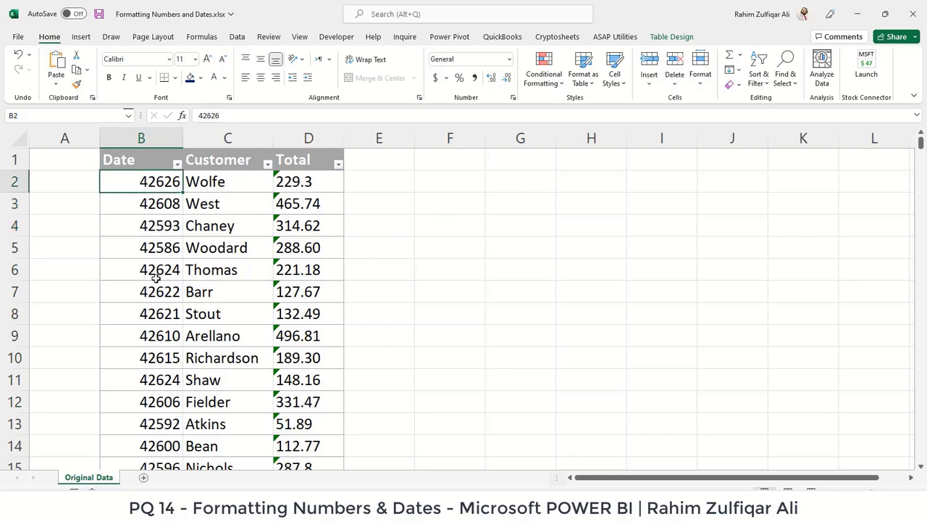
{"action": "left_click", "coordinate": [310, 183]}
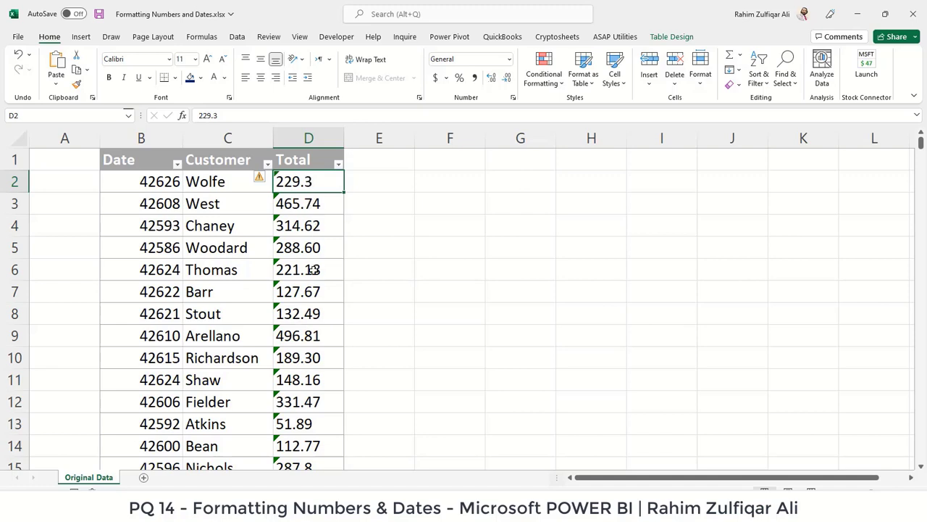
{"action": "left_click", "coordinate": [430, 187]}
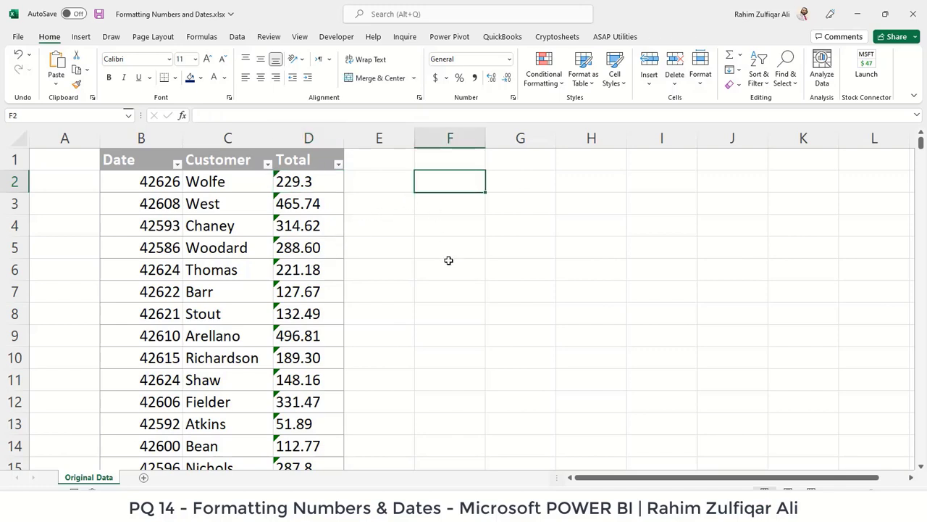
{"action": "type", "text": "=is"}
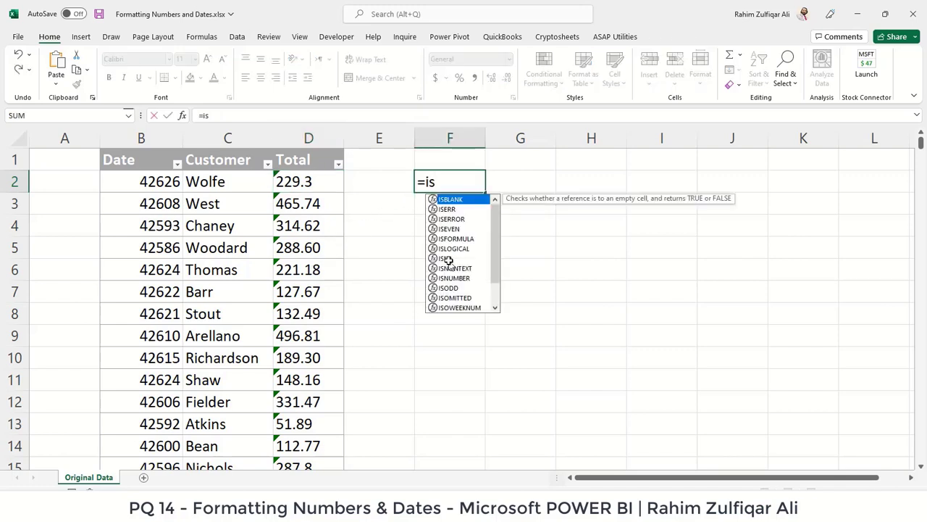
{"action": "type", "text": "nu"}
{"action": "key", "text": "Tab"}
{"action": "key", "text": "Left"}
{"action": "key", "text": "Left"}
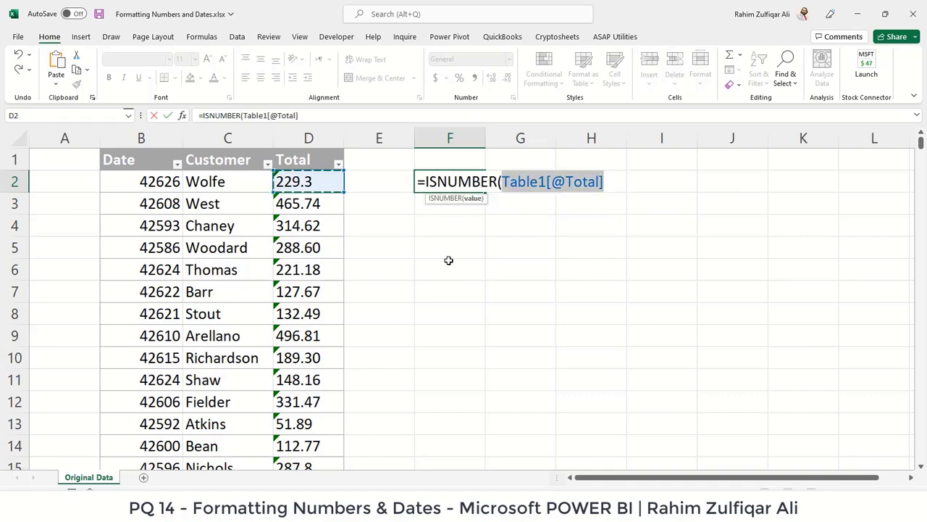
{"action": "type", "text": ")"}
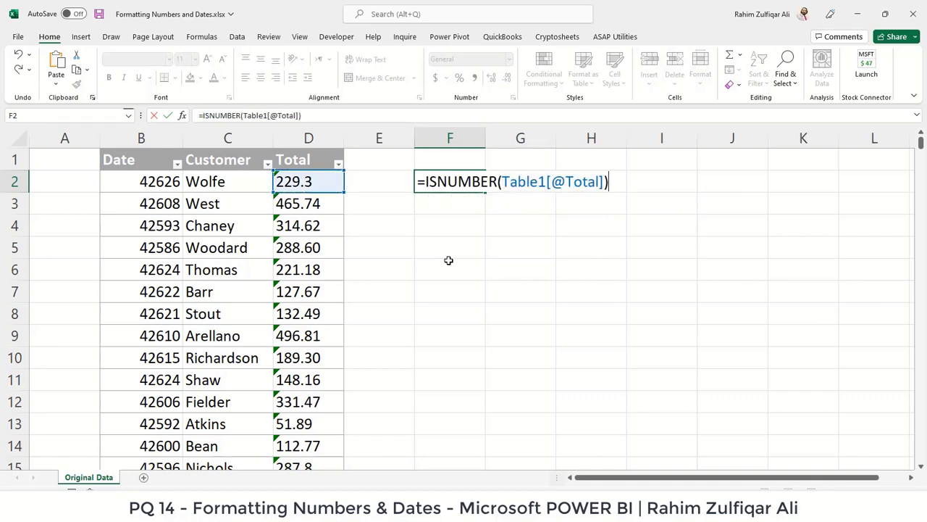
{"action": "key", "text": "Return"}
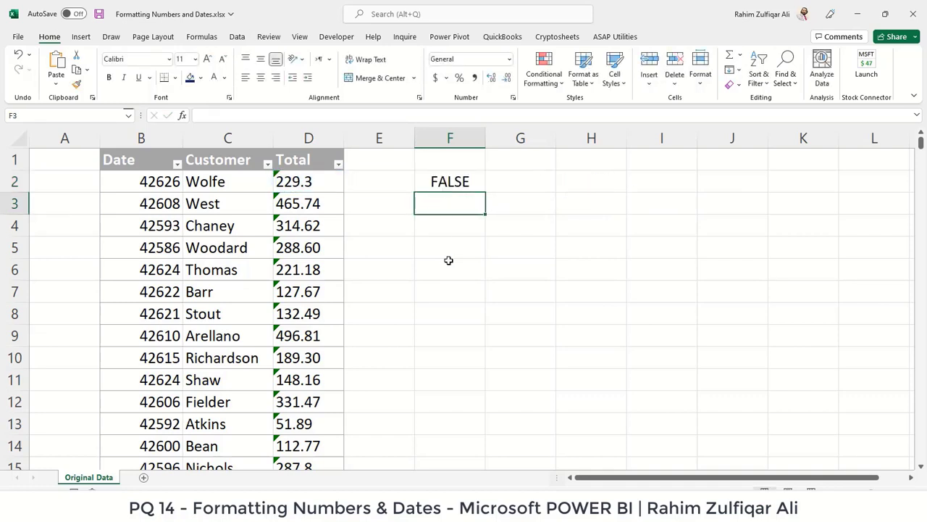
- Compare the ISNUMBER test in F2 with the Total values, then delete the test formula
{"action": "left_click", "coordinate": [461, 182]}
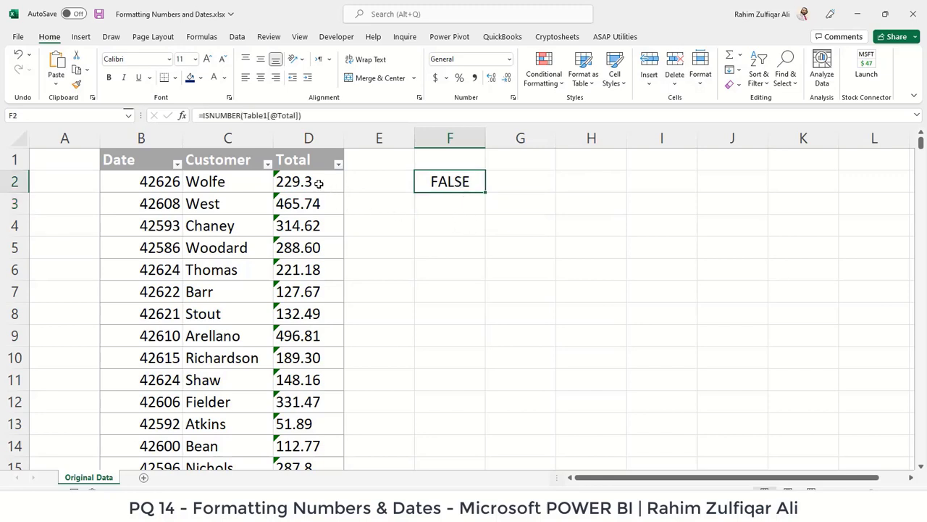
{"action": "left_click_drag", "start_coordinate": [318, 184], "coordinate": [318, 226]}
{"action": "left_click", "coordinate": [441, 183]}
{"action": "left_click", "coordinate": [308, 186]}
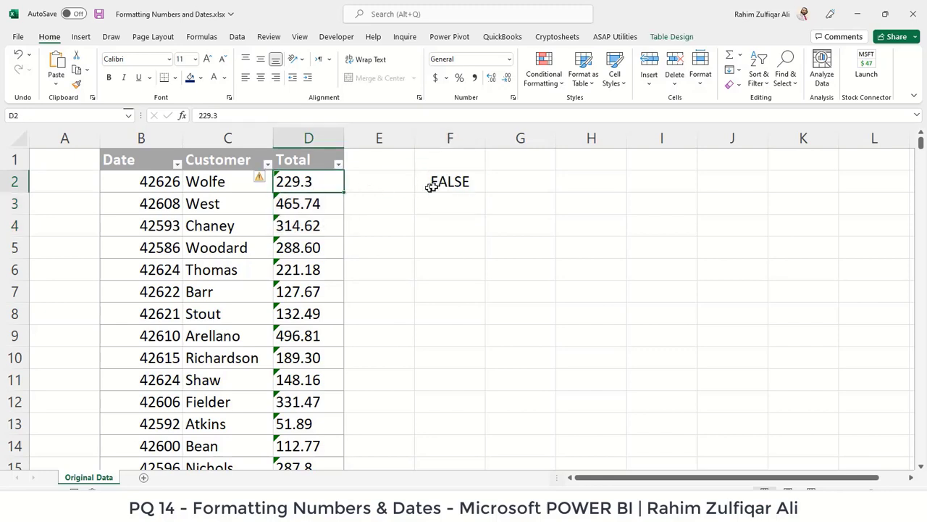
{"action": "left_click", "coordinate": [439, 184]}
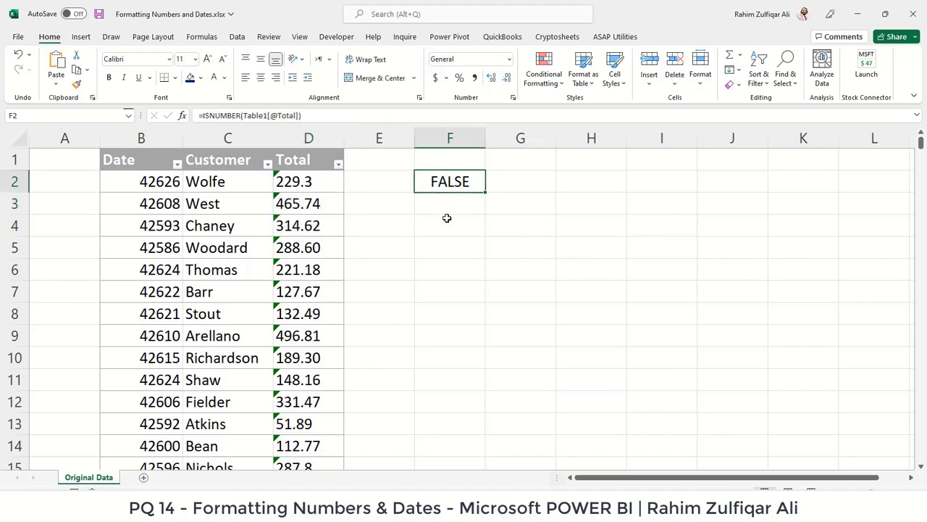
{"action": "key", "text": "Delete"}
{"action": "left_click", "coordinate": [447, 218]}
{"action": "type", "text": "=is"}
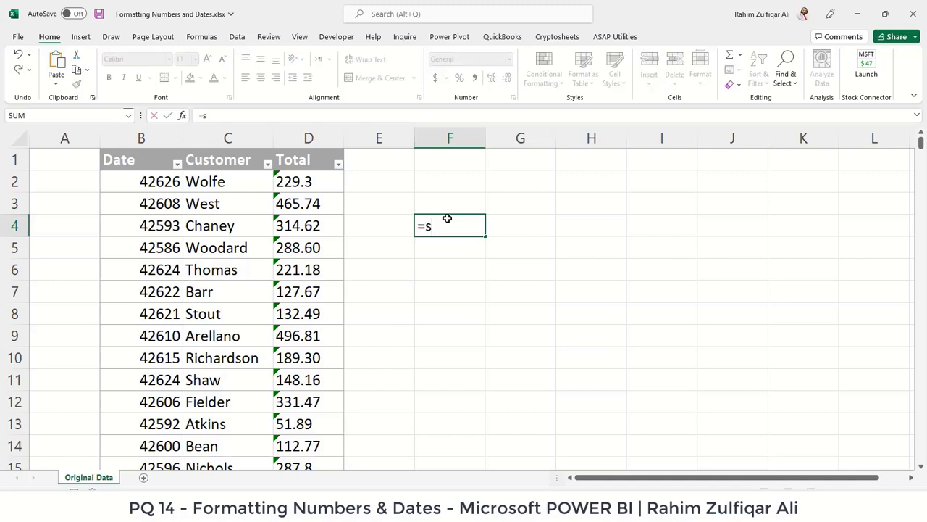
{"action": "key", "text": "Tab"}
{"action": "left_click", "coordinate": [447, 219]}
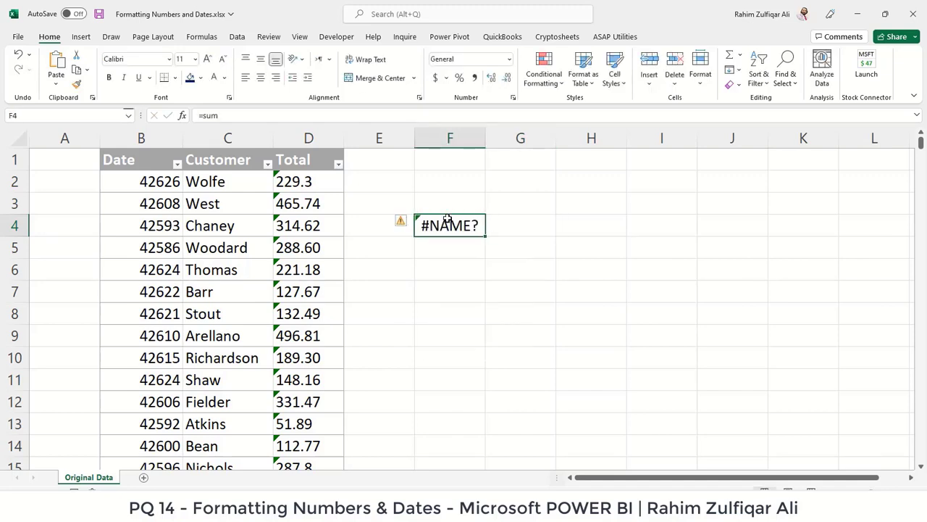
- Enter =SUM(D3:D7) in cell F4 to test whether the Total values can be added
{"action": "type", "text": "=sum"}
{"action": "key", "text": "Tab"}
{"action": "key", "text": "Left"}
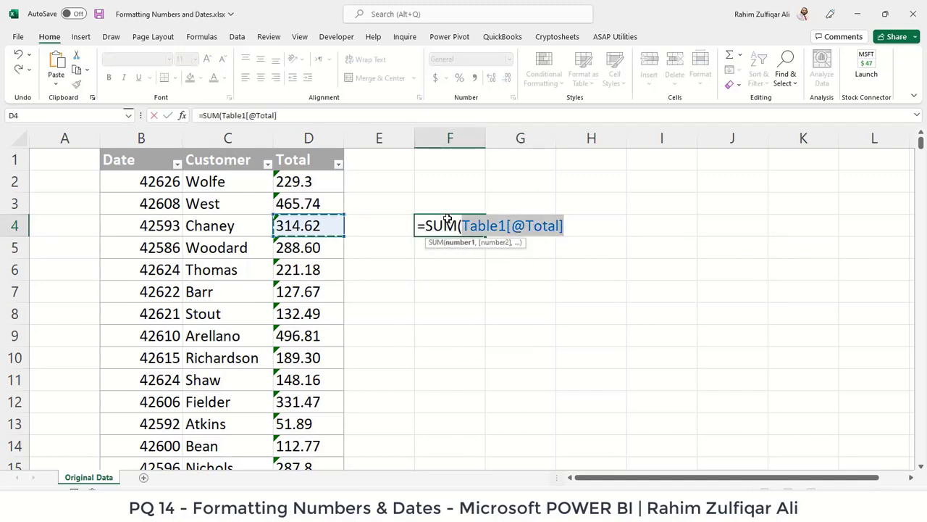
{"action": "key", "text": "Up"}
{"action": "key", "text": "shift+Down"}
{"action": "key", "text": "shift+Down"}
{"action": "key", "text": "shift+Down"}
{"action": "key", "text": "shift+Down"}
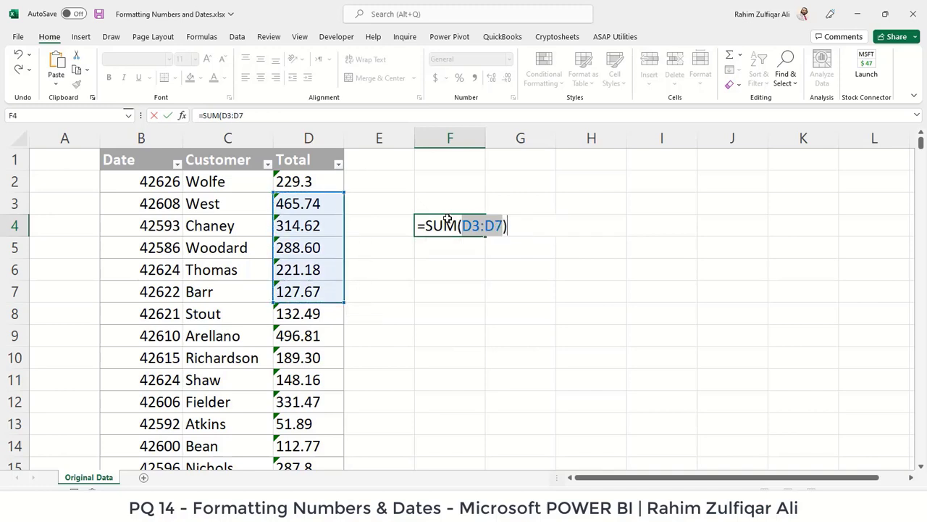
{"action": "key", "text": "Return"}
- Check the SUM test in F4 against the Total column, then delete the test formula
{"action": "left_click", "coordinate": [447, 218]}
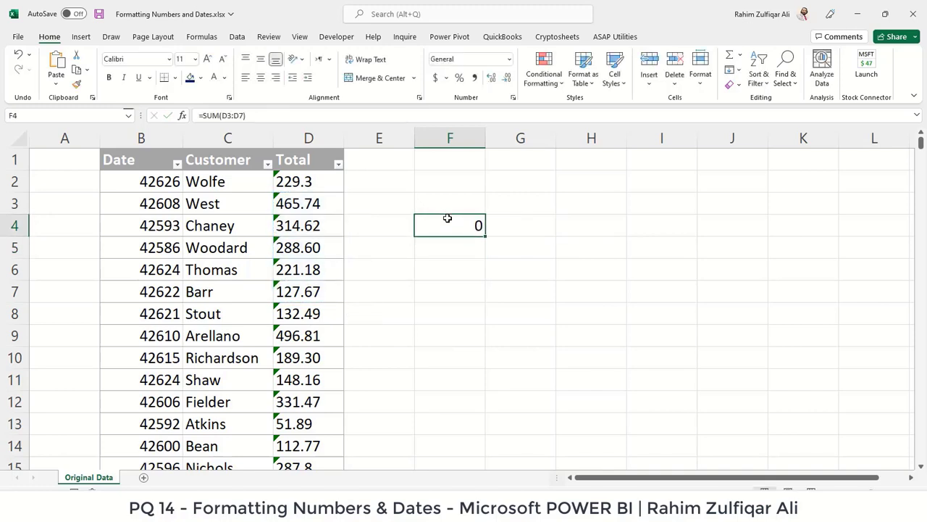
{"action": "left_click_drag", "start_coordinate": [302, 179], "coordinate": [305, 428]}
{"action": "left_click", "coordinate": [460, 231]}
{"action": "key", "text": "Delete"}
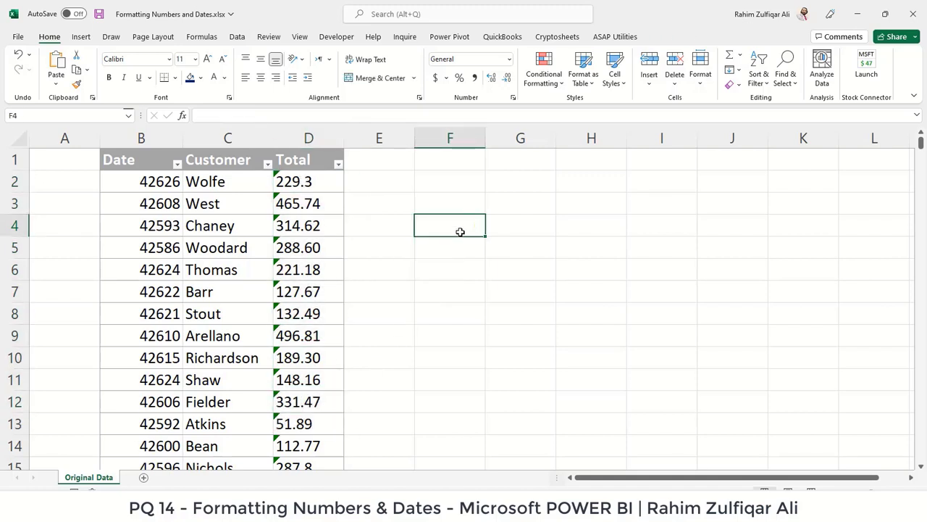
- Look at a Total value and highlight the Date values in B2:B11 to review their storage format
{"action": "left_click", "coordinate": [296, 203]}
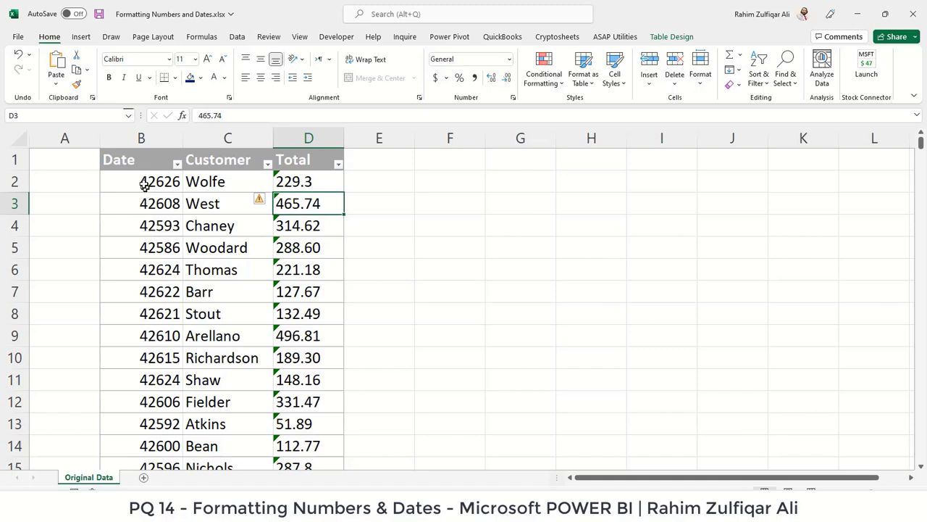
{"action": "left_click_drag", "start_coordinate": [143, 182], "coordinate": [148, 317]}
{"action": "left_click_drag", "start_coordinate": [148, 353], "coordinate": [148, 380]}
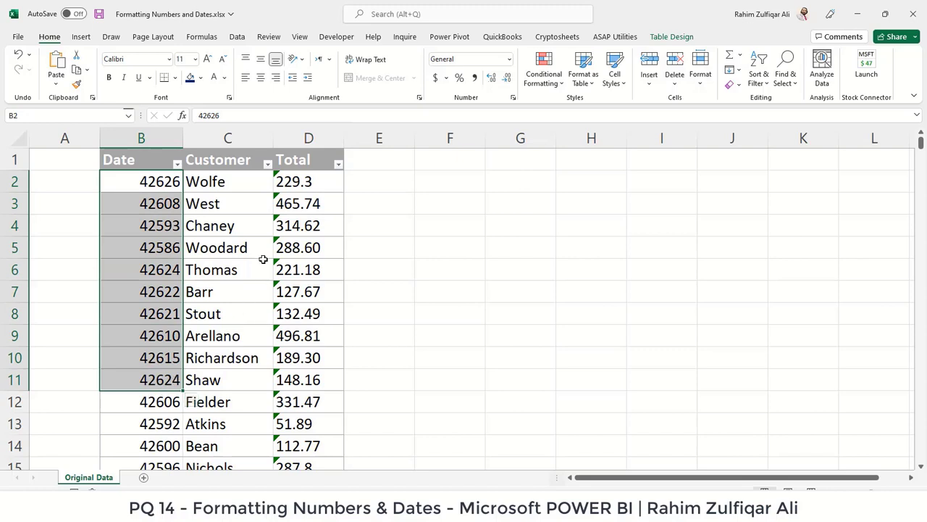
- Highlight the Total values in D2:D11 to review how they are stored
{"action": "left_click_drag", "start_coordinate": [304, 190], "coordinate": [307, 379]}
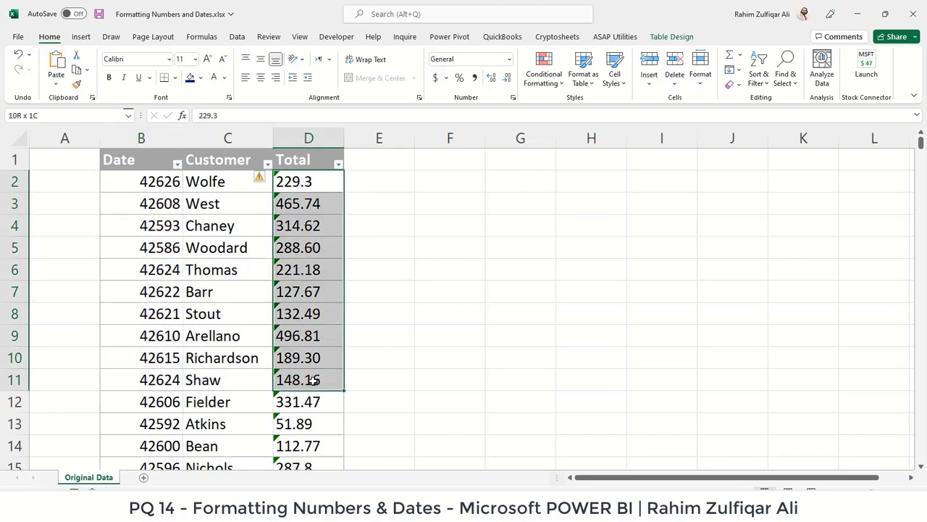
{"action": "left_click", "coordinate": [319, 269]}
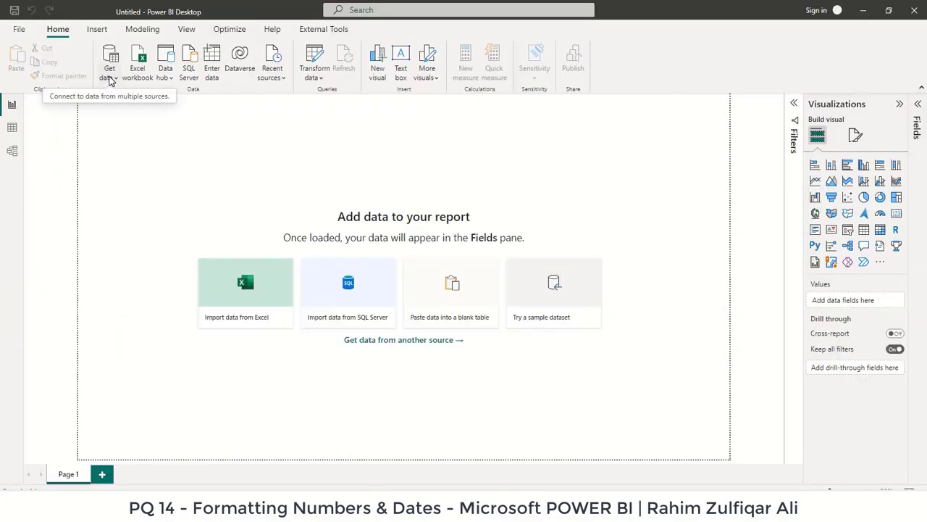
- In Power BI Desktop, connect to the Excel workbook Formatting Numbers and Dates.xlsx from the PQ 14 - Formatting Numbers and Dates folder
{"action": "left_click", "coordinate": [109, 79]}
{"action": "left_click", "coordinate": [138, 115]}
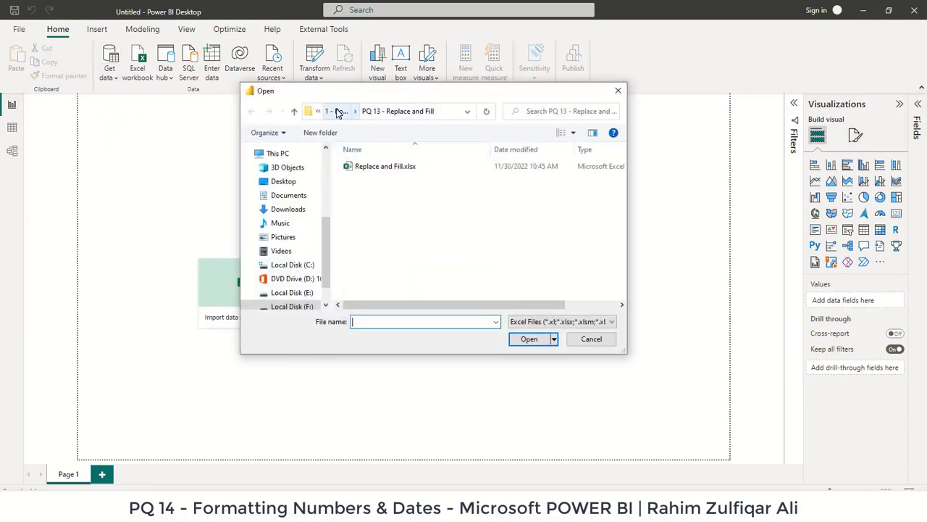
{"action": "left_click", "coordinate": [296, 111]}
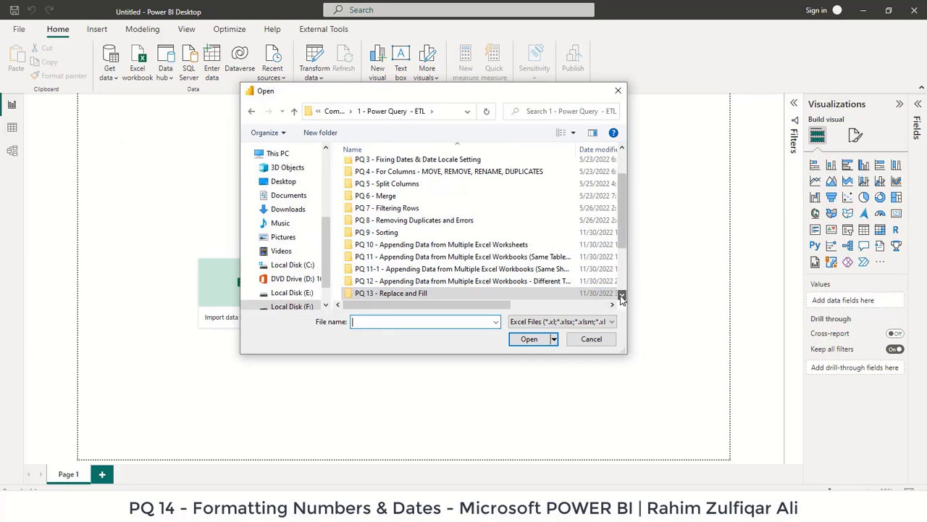
{"action": "left_click", "coordinate": [622, 294]}
{"action": "left_click", "coordinate": [622, 295]}
{"action": "double_click", "coordinate": [453, 281]}
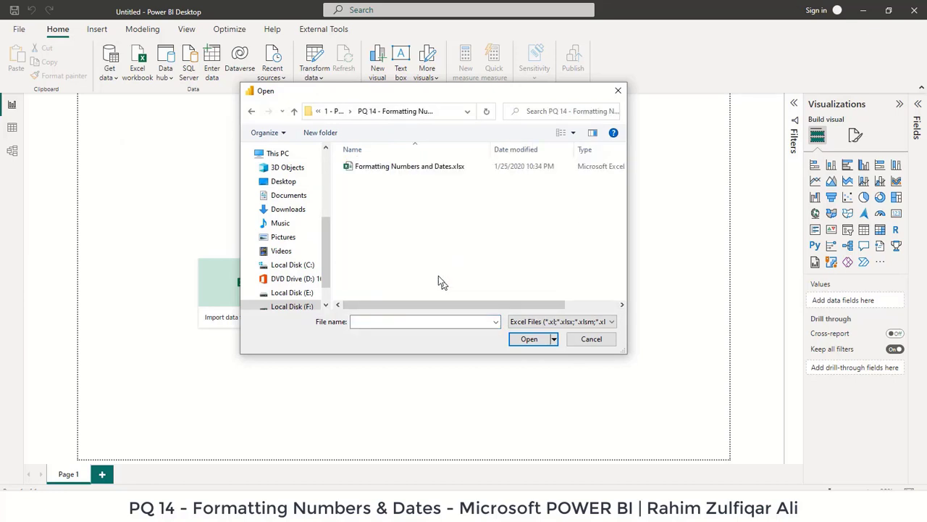
{"action": "double_click", "coordinate": [384, 170]}
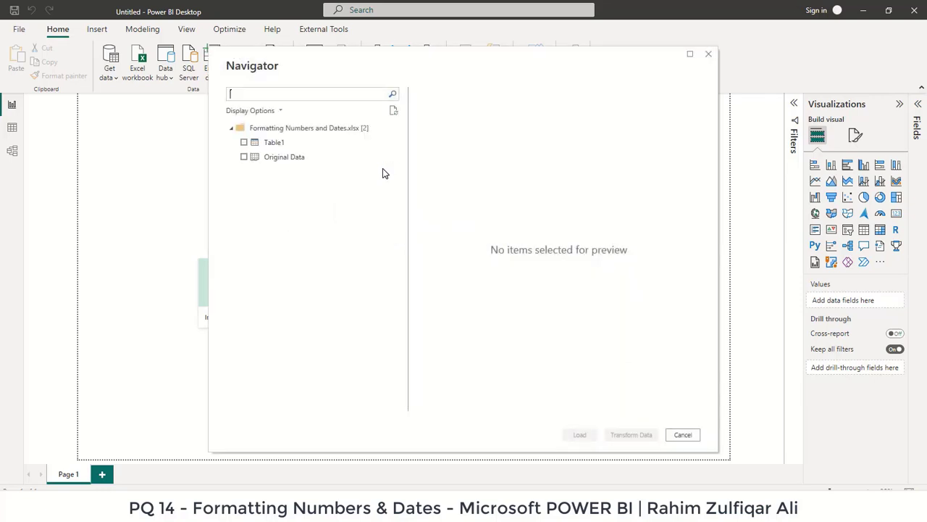
- Select Table1 from the workbook and open it for transformation in Power Query Editor
{"action": "left_click", "coordinate": [278, 144]}
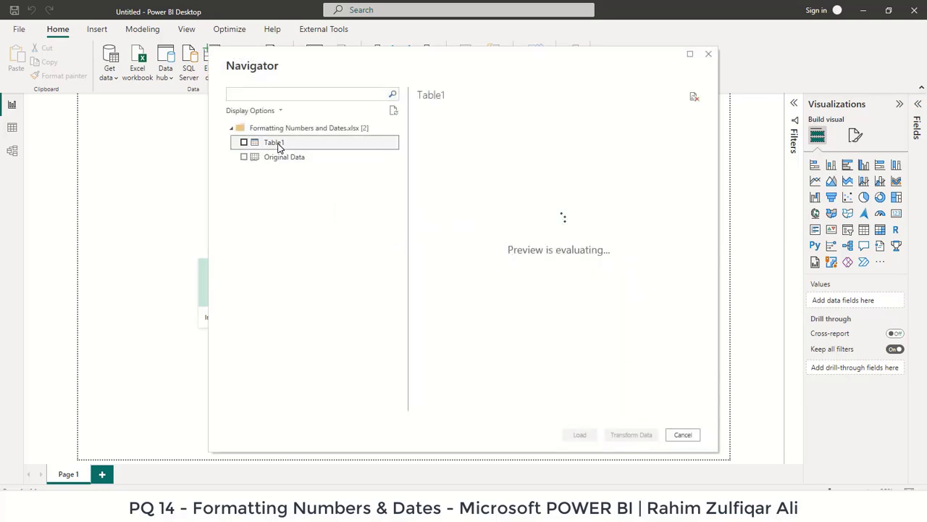
{"action": "left_click", "coordinate": [244, 142]}
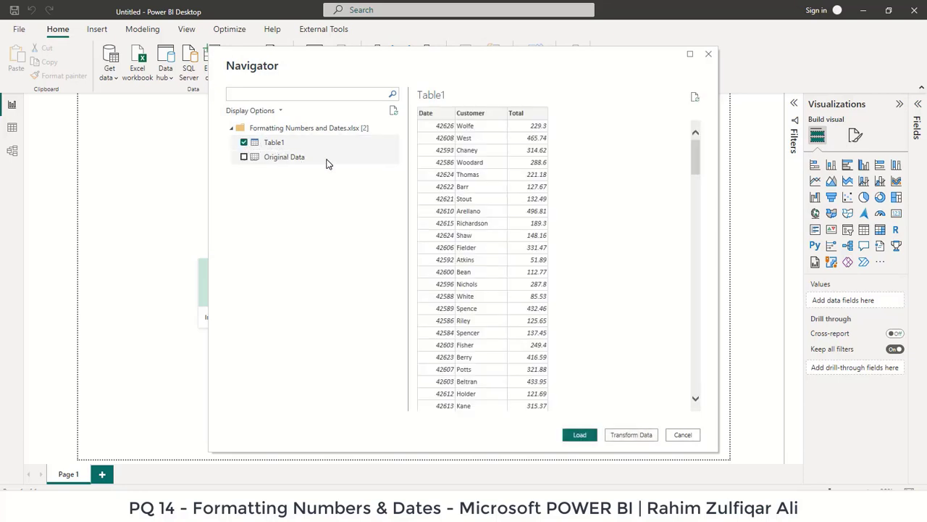
{"action": "left_click", "coordinate": [631, 435]}
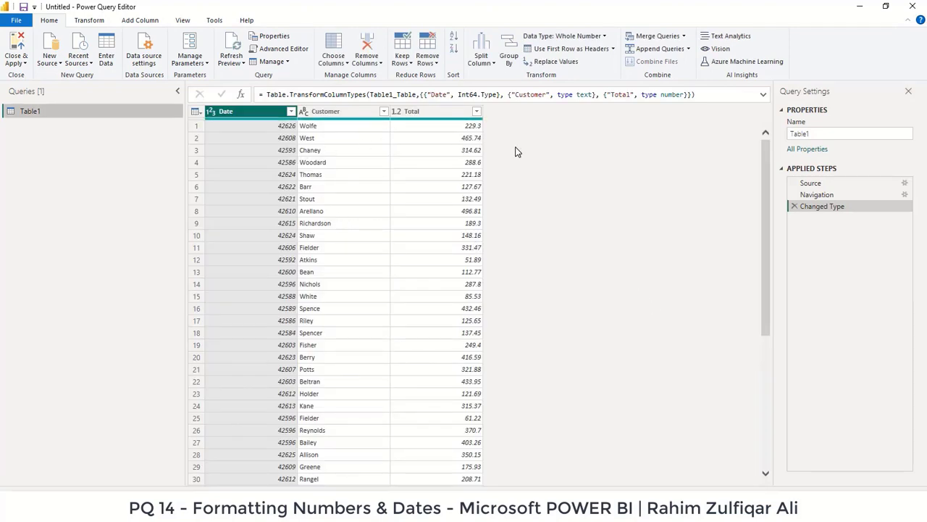
- Change the Total column's data type to Whole Number, adding the conversion as a new step
{"action": "left_click", "coordinate": [418, 113]}
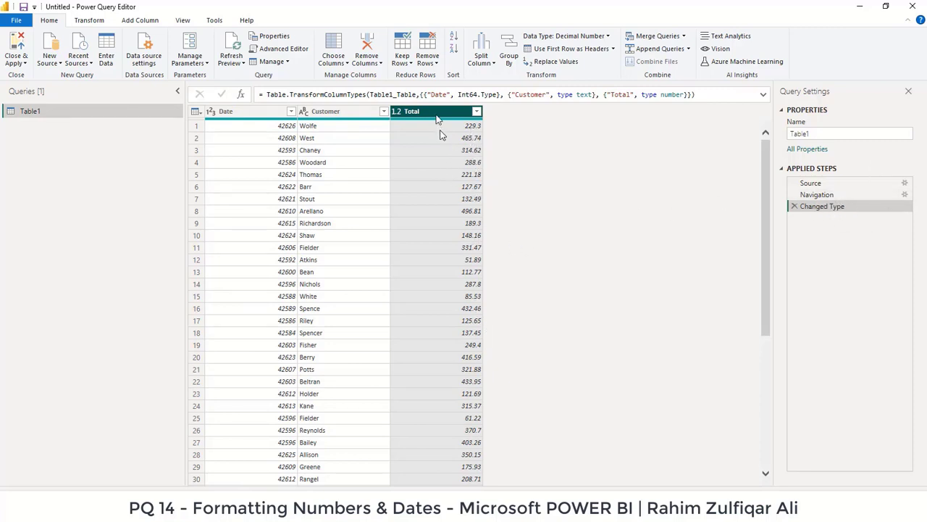
{"action": "left_click", "coordinate": [397, 112]}
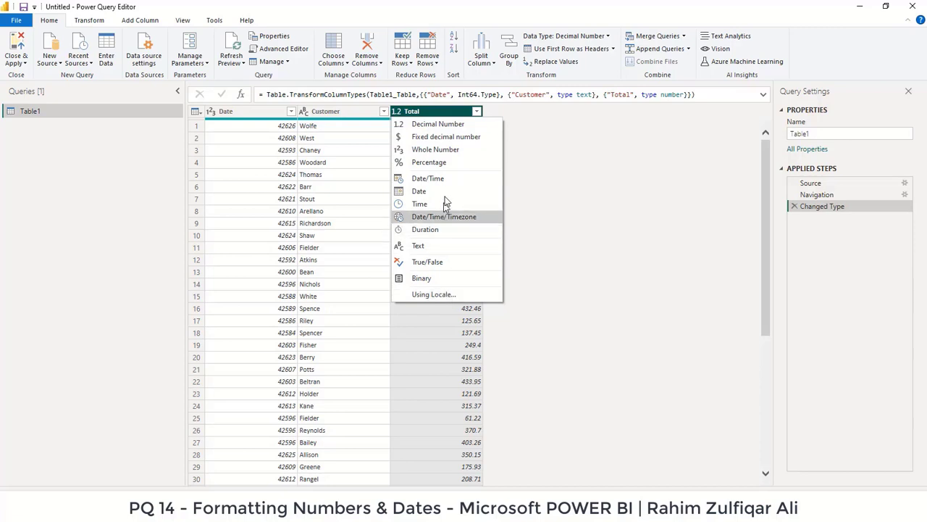
{"action": "left_click", "coordinate": [435, 152]}
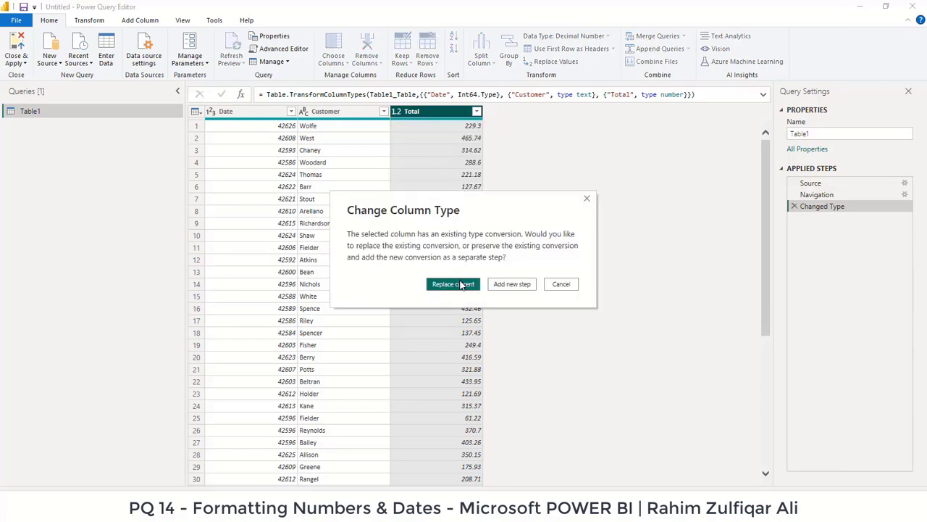
{"action": "left_click", "coordinate": [501, 288]}
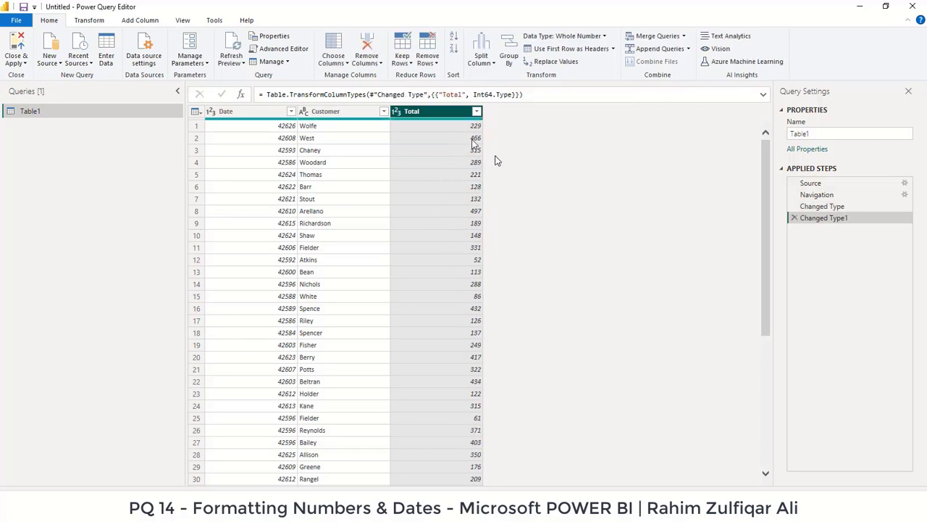
{"action": "left_click", "coordinate": [399, 114]}
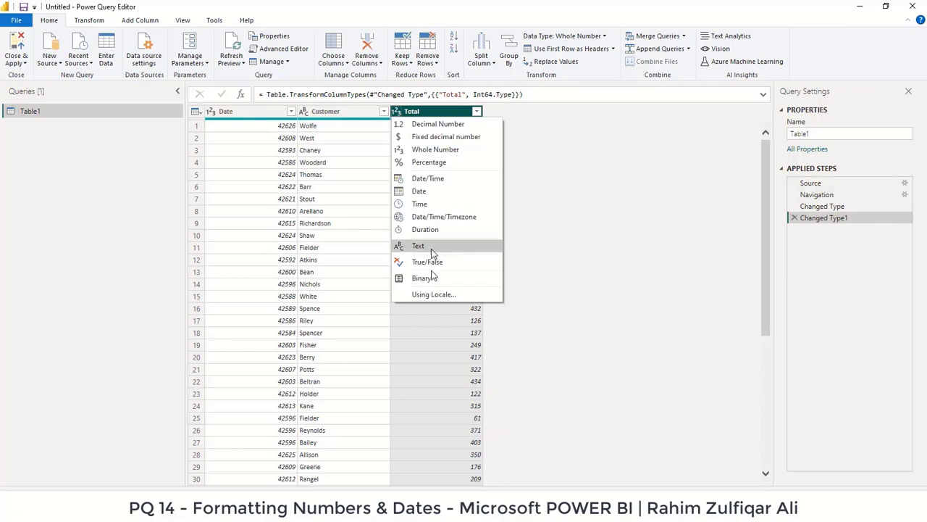
{"action": "left_click", "coordinate": [435, 344]}
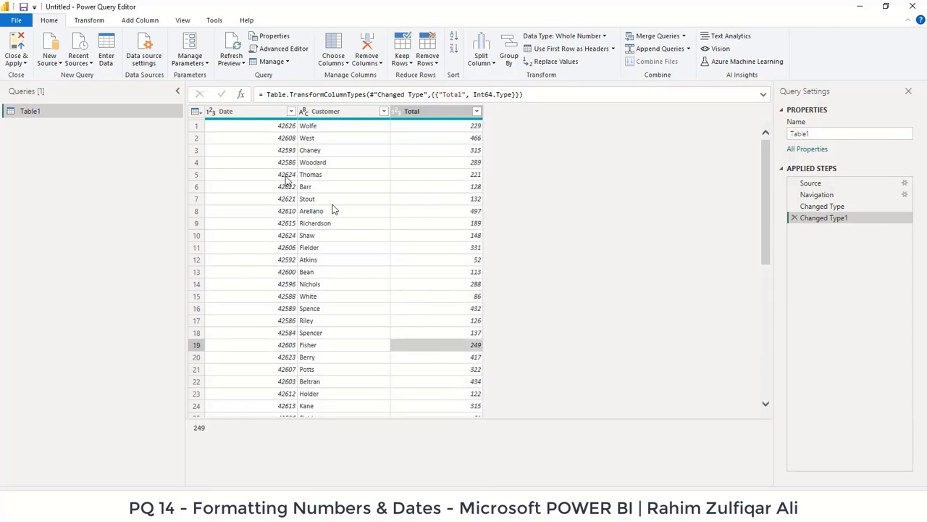
- Change the Date column's data type to Date
{"action": "left_click", "coordinate": [254, 113]}
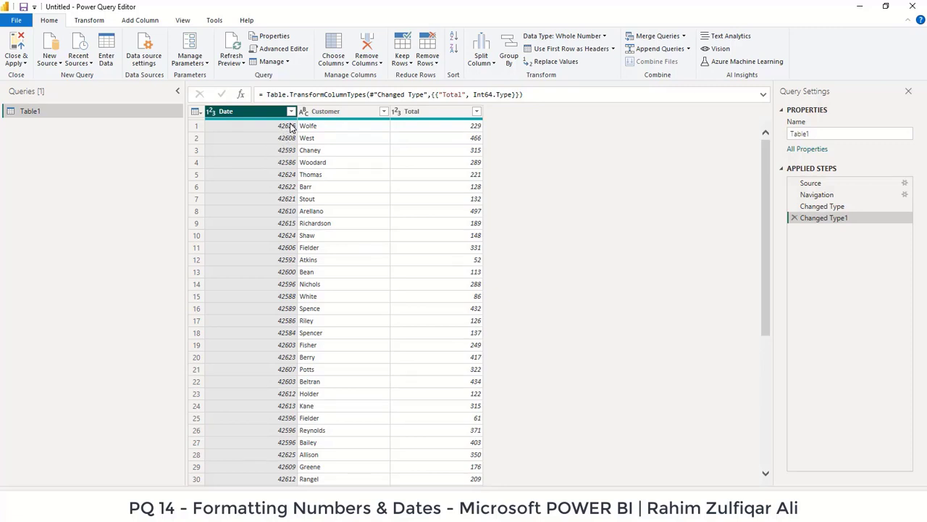
{"action": "left_click", "coordinate": [211, 113]}
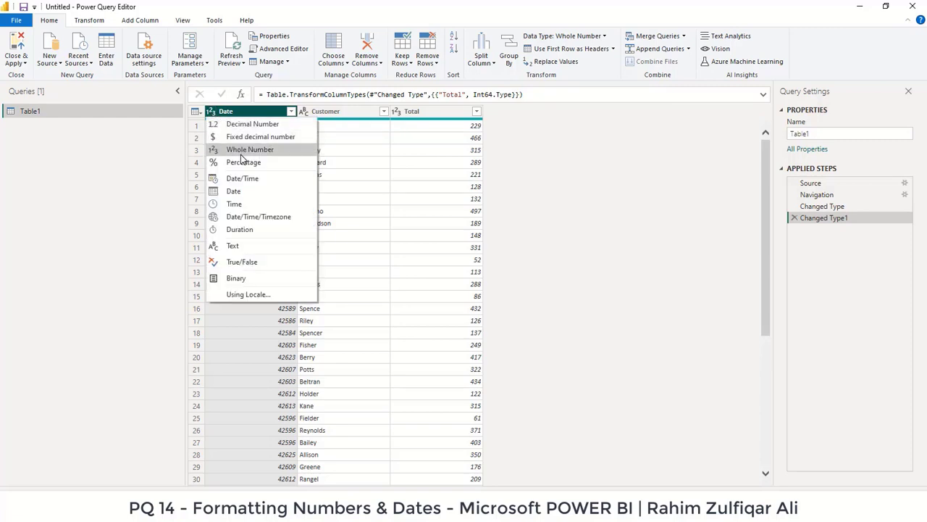
{"action": "left_click", "coordinate": [234, 192]}
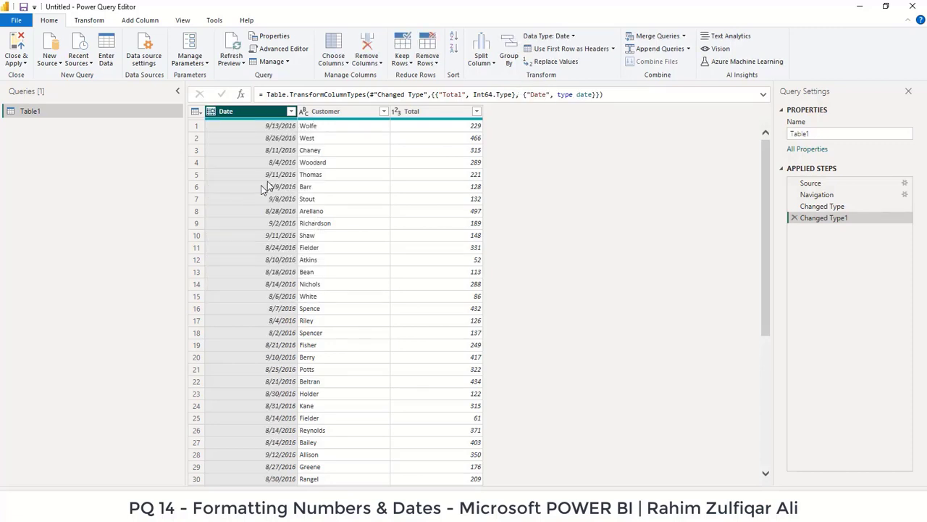
- Check several of the converted values in the Date column
{"action": "left_click", "coordinate": [289, 161]}
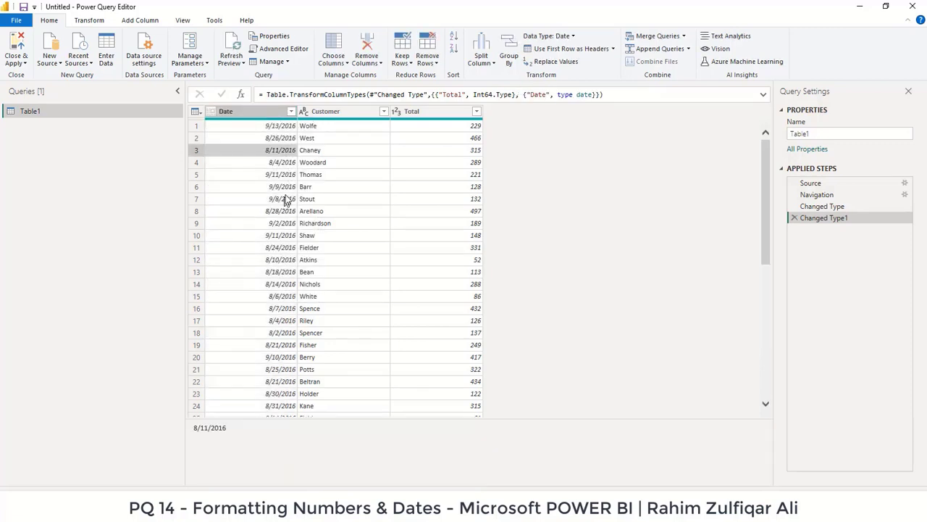
{"action": "left_click", "coordinate": [291, 284]}
{"action": "left_click", "coordinate": [277, 140]}
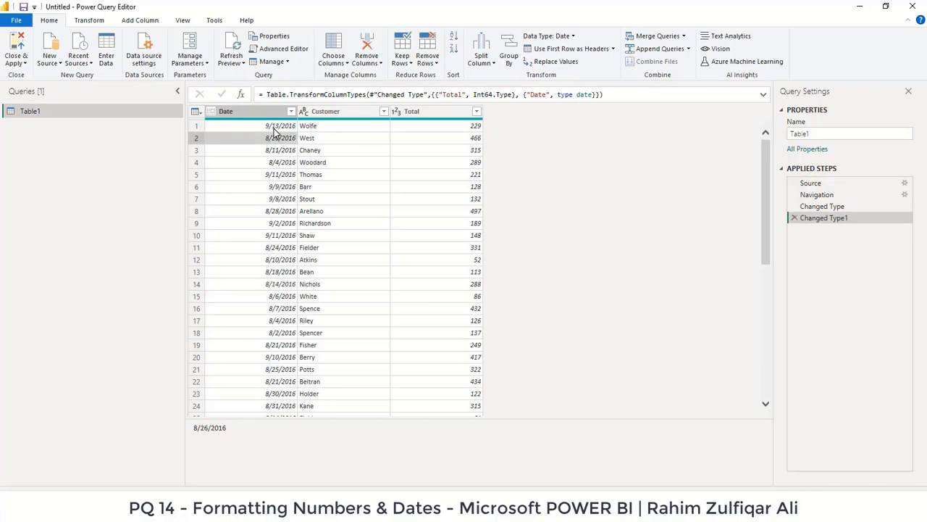
{"action": "left_click", "coordinate": [277, 128]}
{"action": "left_click", "coordinate": [277, 176]}
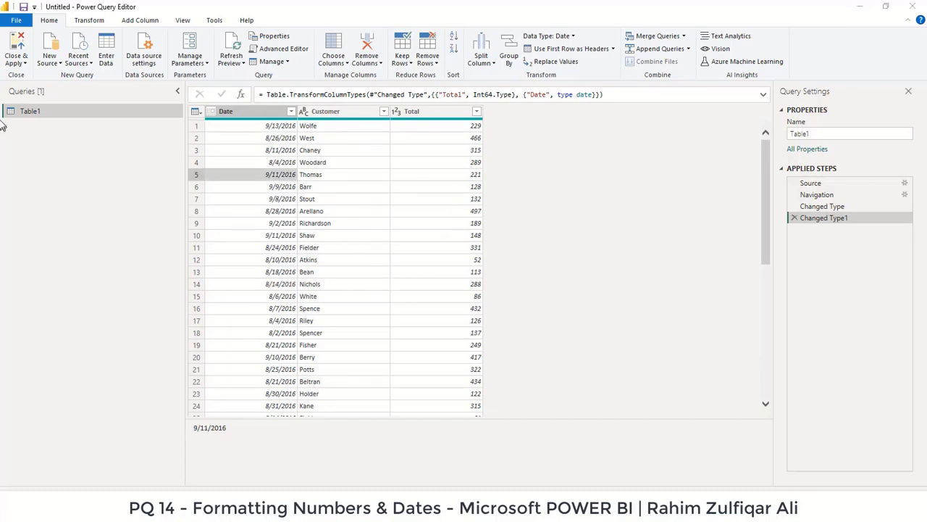
{"action": "left_click", "coordinate": [20, 64]}
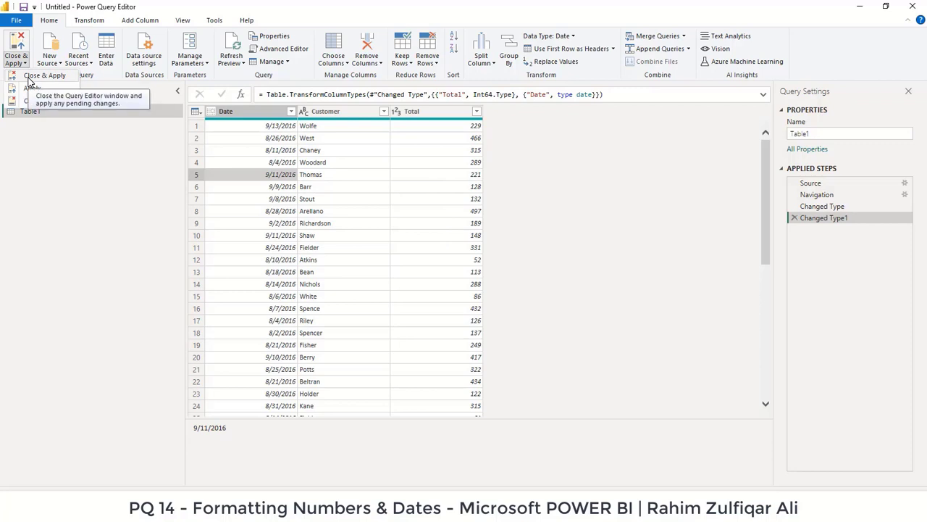
{"action": "left_click", "coordinate": [261, 144]}
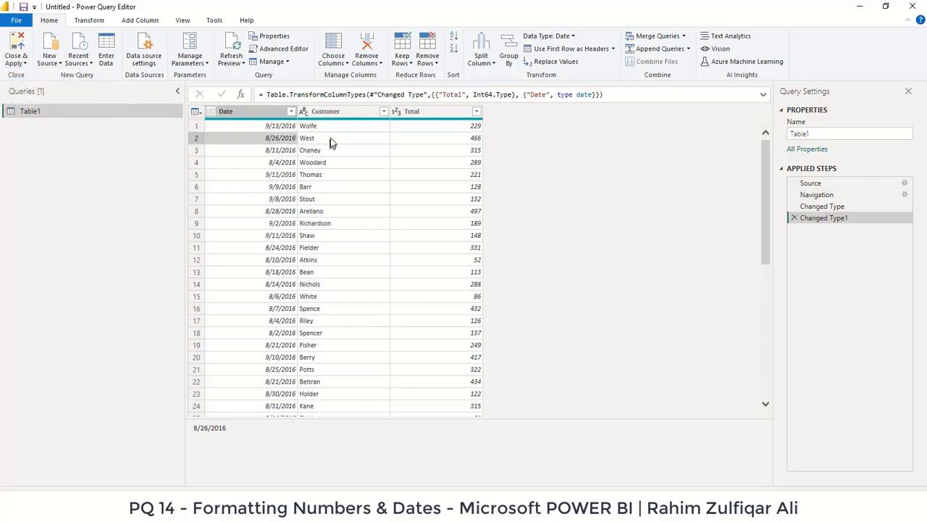
- Look through the rows of Table1 to review the Customer, Total and Date columns
{"action": "left_click", "coordinate": [333, 141]}
{"action": "scroll", "coordinate": [369, 228], "scroll_direction": "down", "scroll_amount": 16}
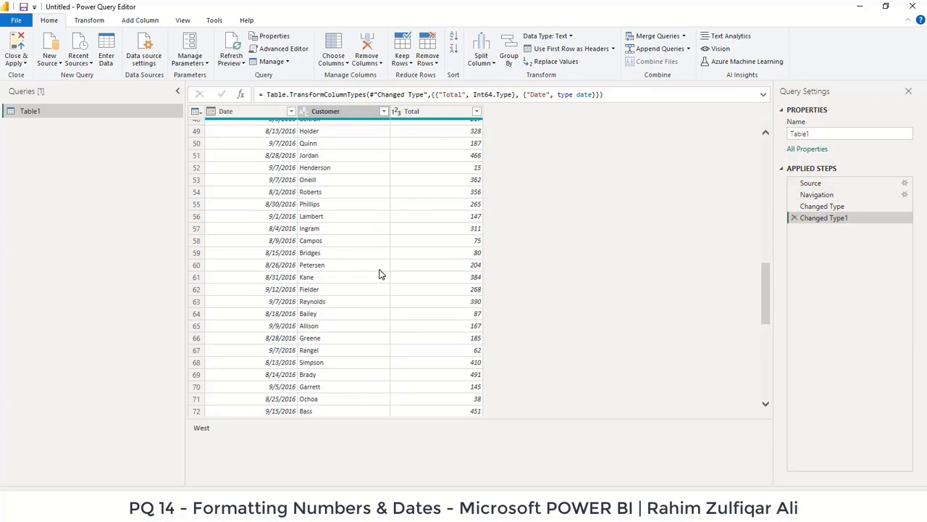
{"action": "scroll", "coordinate": [377, 239], "scroll_direction": "up", "scroll_amount": 16}
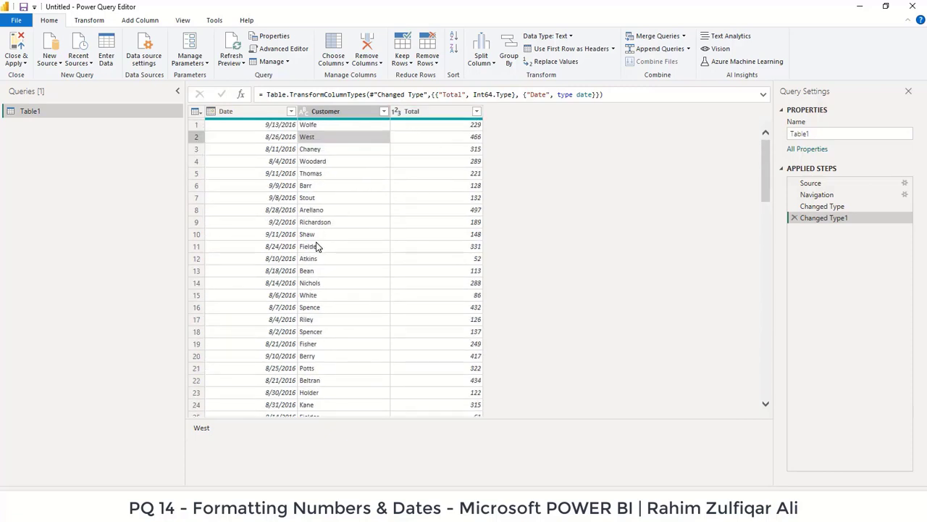
{"action": "scroll", "coordinate": [316, 247], "scroll_direction": "down", "scroll_amount": 7}
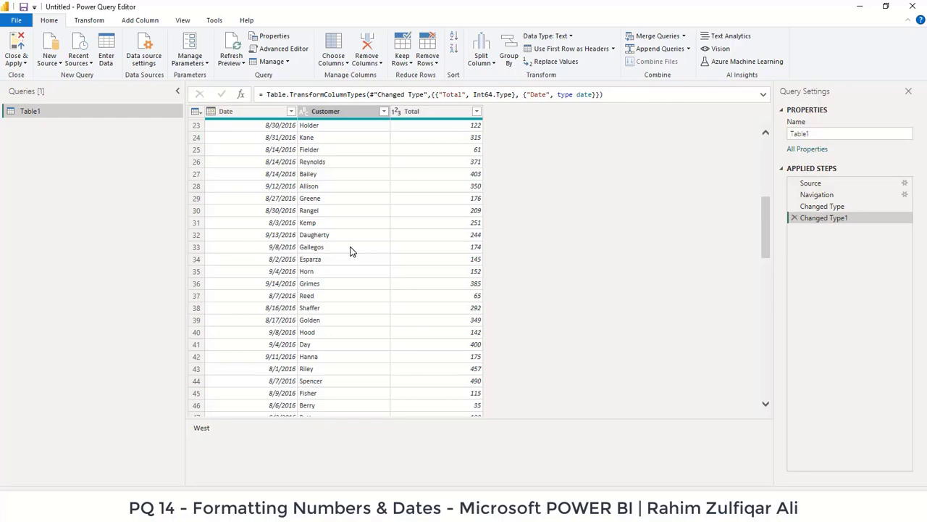
{"action": "scroll", "coordinate": [350, 251], "scroll_direction": "up", "scroll_amount": 7}
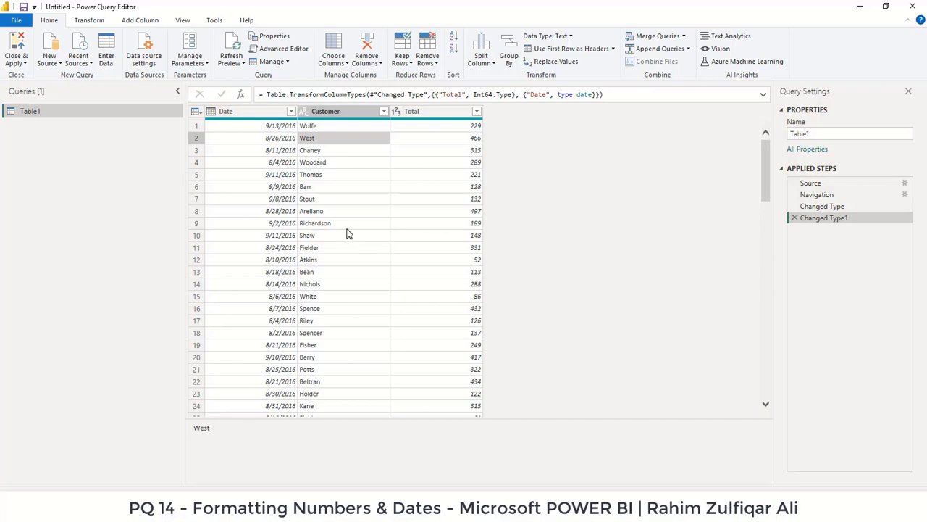
{"action": "left_click", "coordinate": [346, 228]}
{"action": "left_click", "coordinate": [437, 199]}
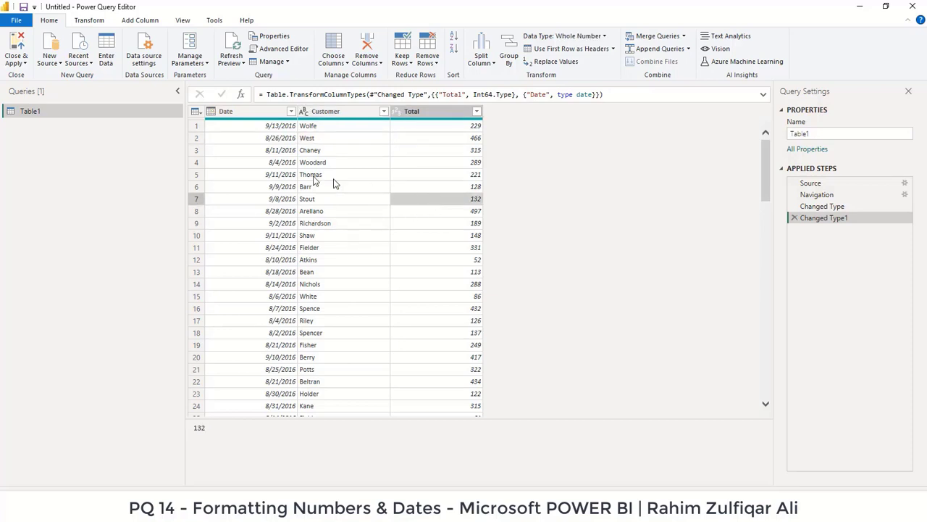
{"action": "left_click", "coordinate": [264, 150]}
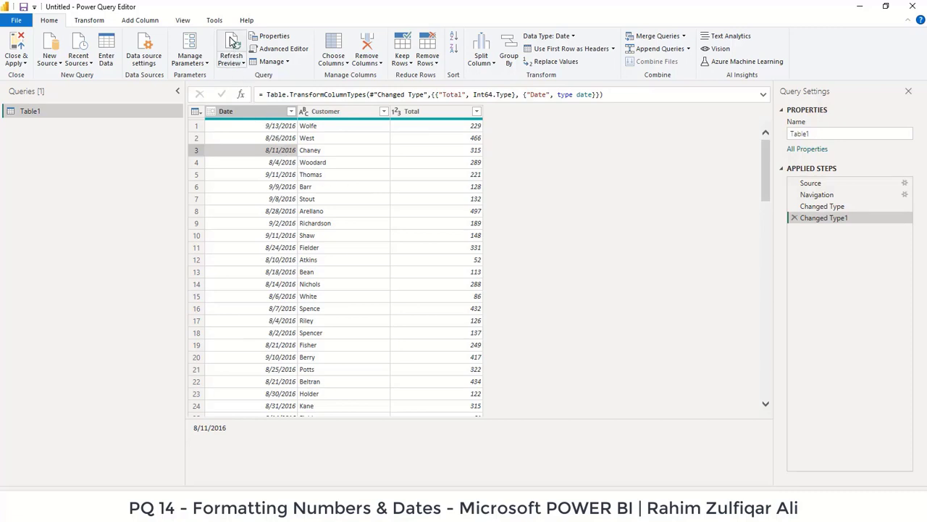
{"action": "left_click", "coordinate": [328, 190]}
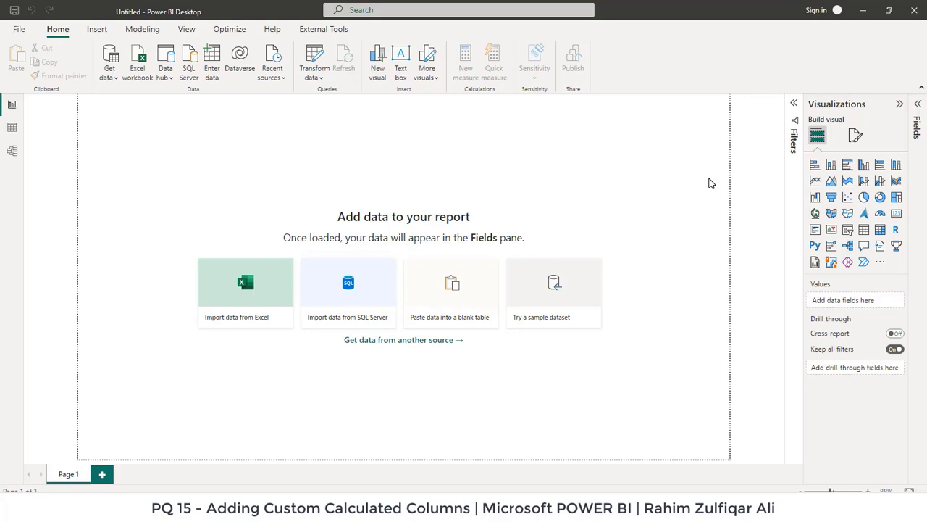
- Open the Excel workbook Adding Calculated Field in Custom Column from the PQ 15 - Adding Custom Calculated Columns folder as a data source
{"action": "left_click", "coordinate": [112, 78]}
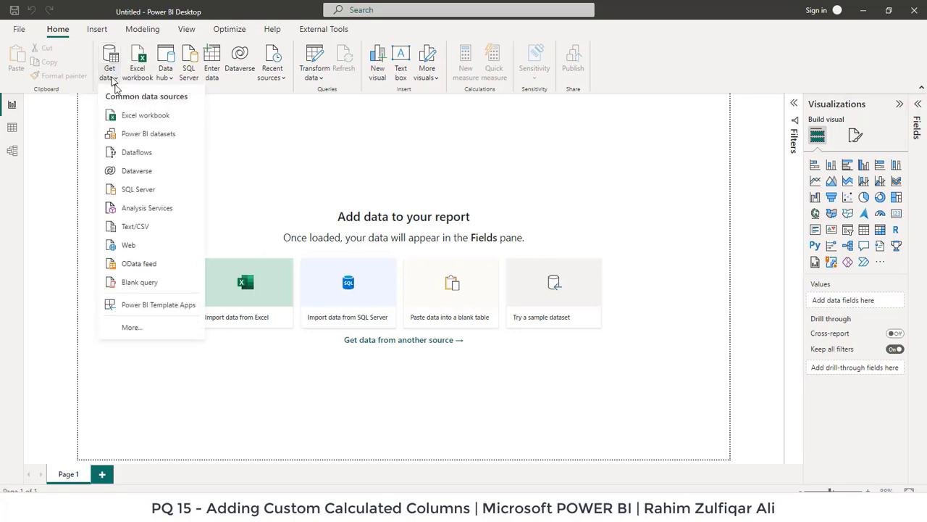
{"action": "left_click", "coordinate": [141, 118]}
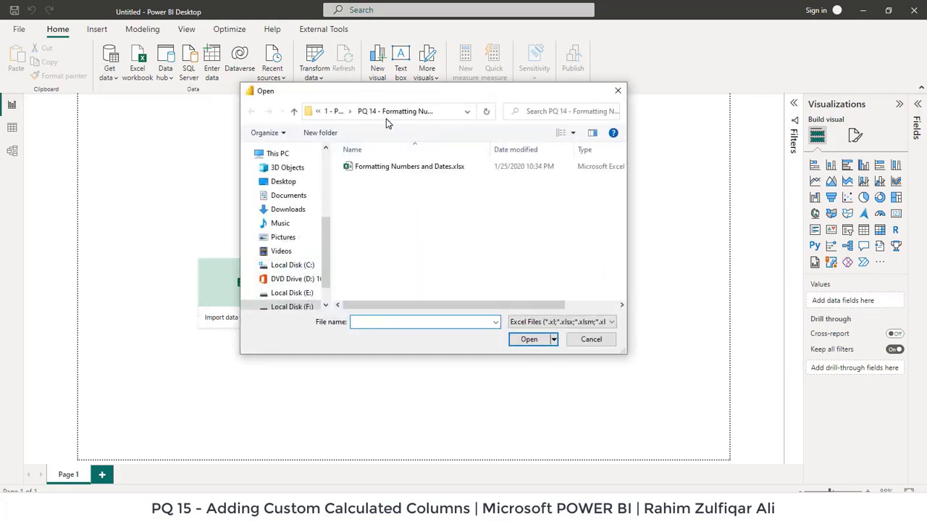
{"action": "left_click", "coordinate": [333, 111]}
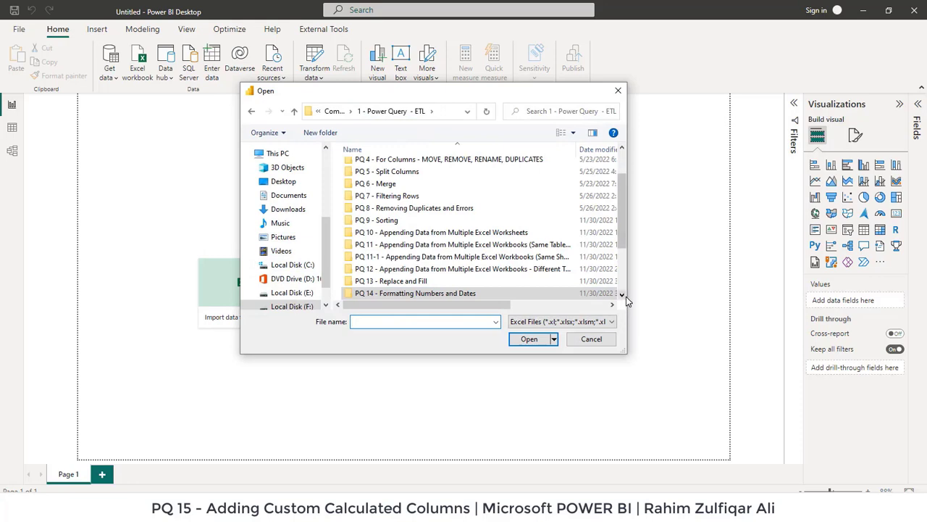
{"action": "left_click", "coordinate": [622, 296]}
{"action": "left_click", "coordinate": [622, 296]}
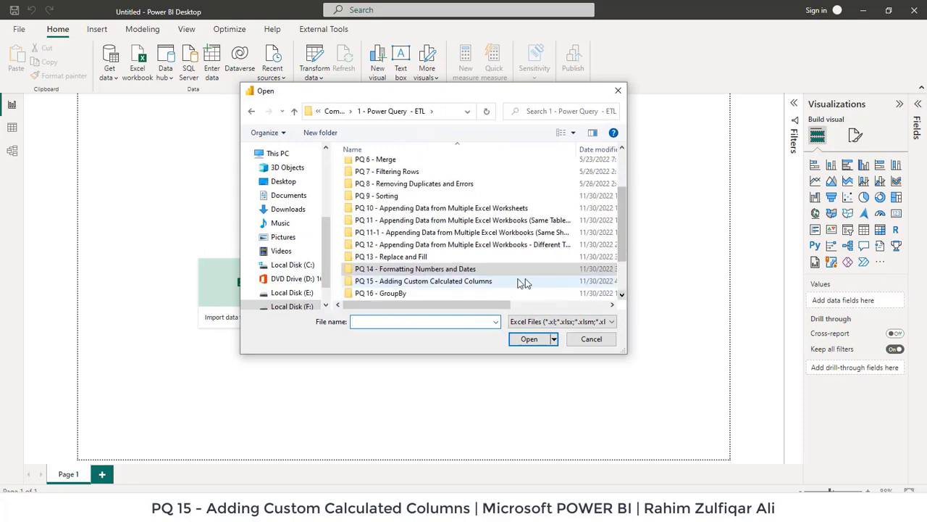
{"action": "double_click", "coordinate": [438, 282]}
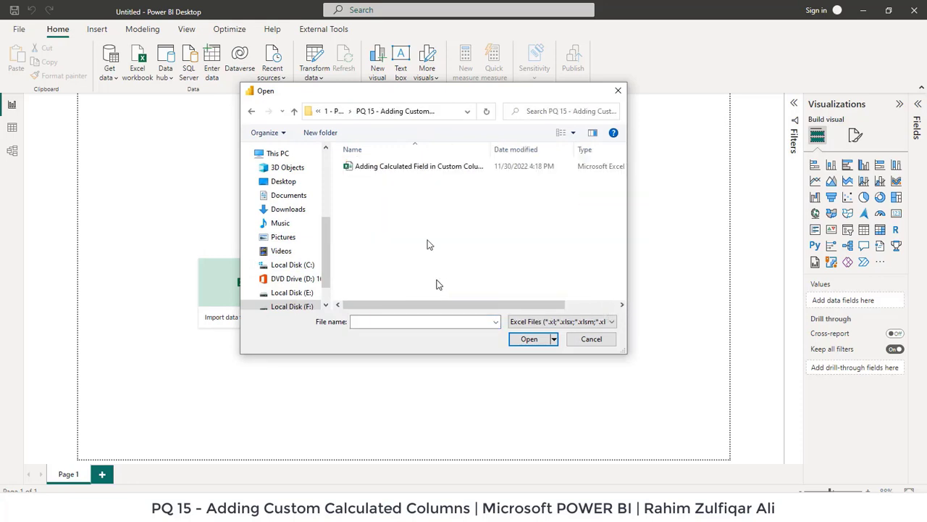
{"action": "left_click", "coordinate": [410, 168]}
{"action": "left_click", "coordinate": [529, 339]}
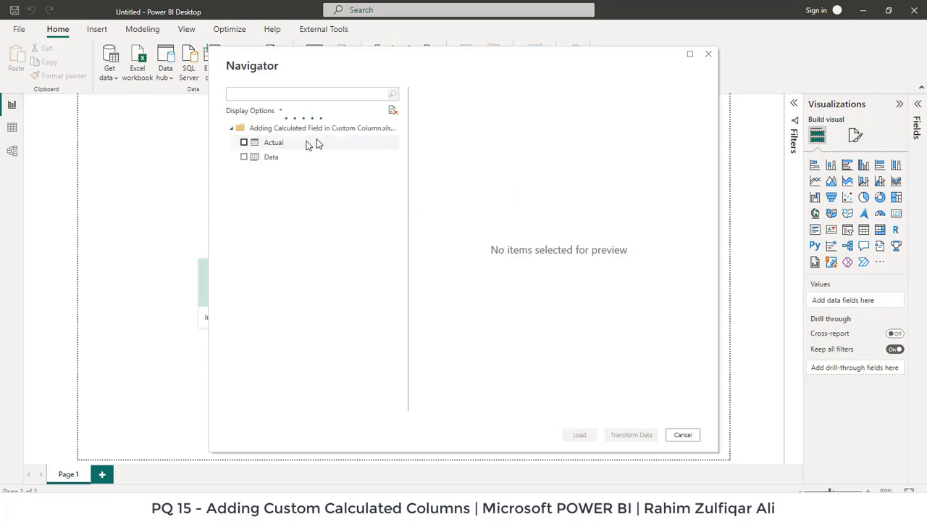
- Bring the Actual table into Power Query for transformation and review its Category, Product, Actual Sales and Budget Sales columns
{"action": "left_click", "coordinate": [244, 143]}
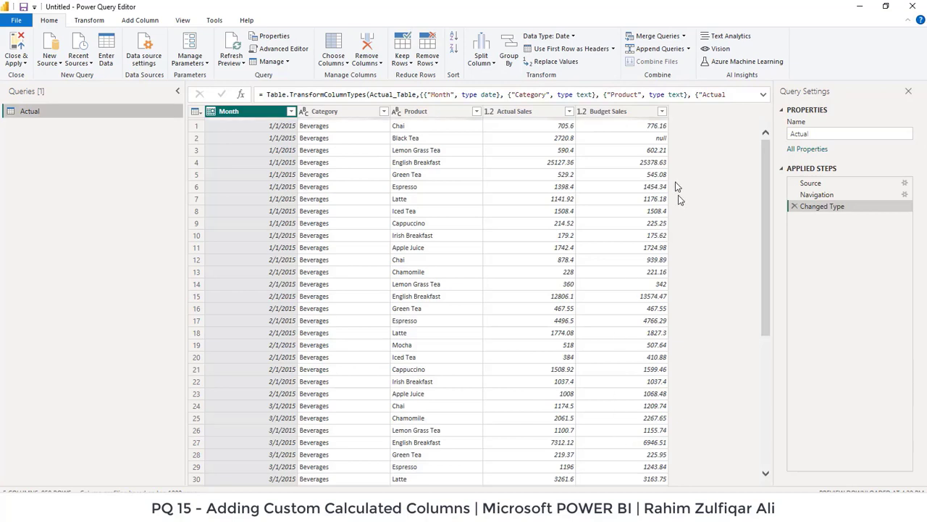
{"action": "left_click", "coordinate": [333, 111]}
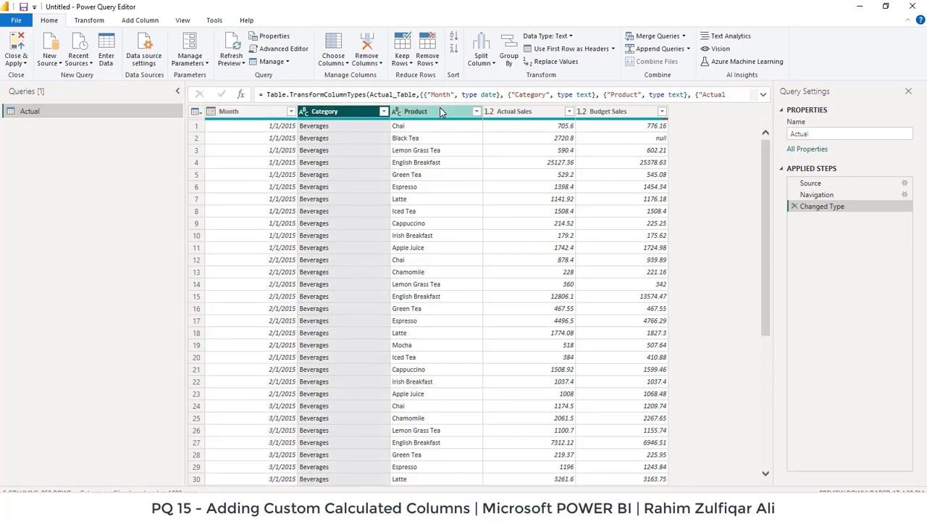
{"action": "left_click", "coordinate": [427, 111]}
{"action": "left_click", "coordinate": [535, 119]}
{"action": "left_click", "coordinate": [605, 118]}
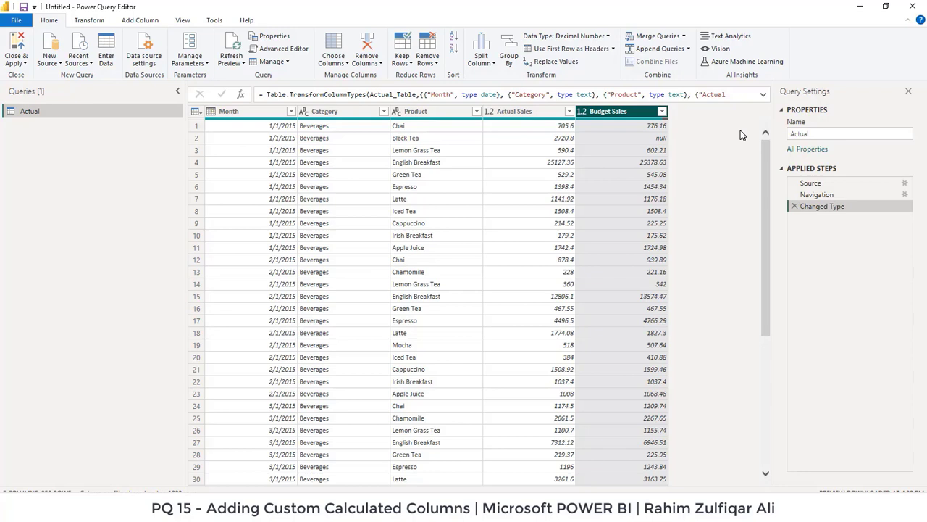
- Add a custom column named Variance with the formula [Actual Sales] - [Budget Sales]
{"action": "left_click", "coordinate": [130, 21]}
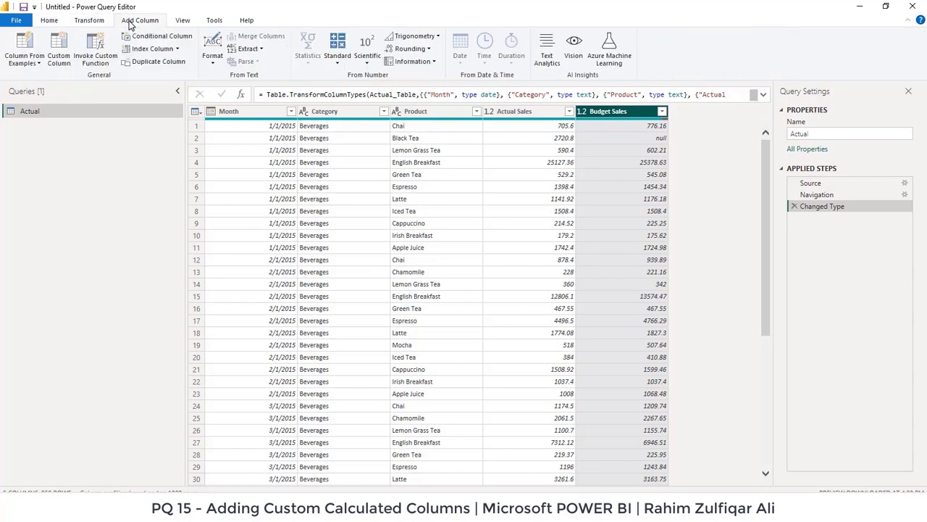
{"action": "left_click", "coordinate": [60, 60]}
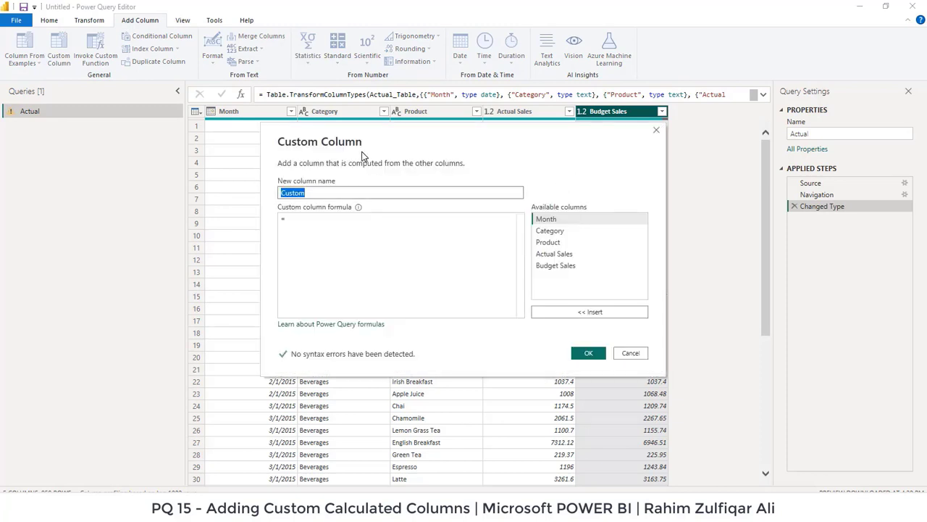
{"action": "type", "text": "Var"}
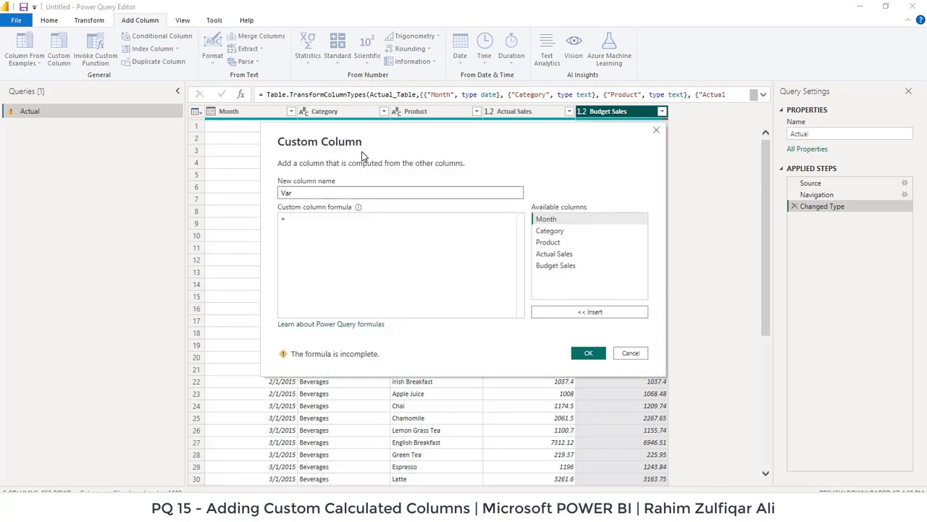
{"action": "type", "text": "iance"}
{"action": "left_click", "coordinate": [345, 224]}
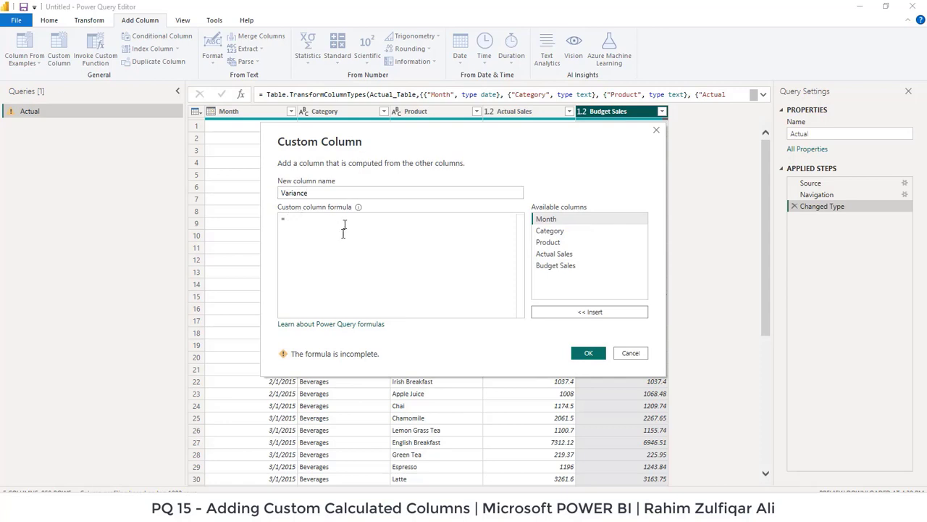
{"action": "double_click", "coordinate": [550, 255]}
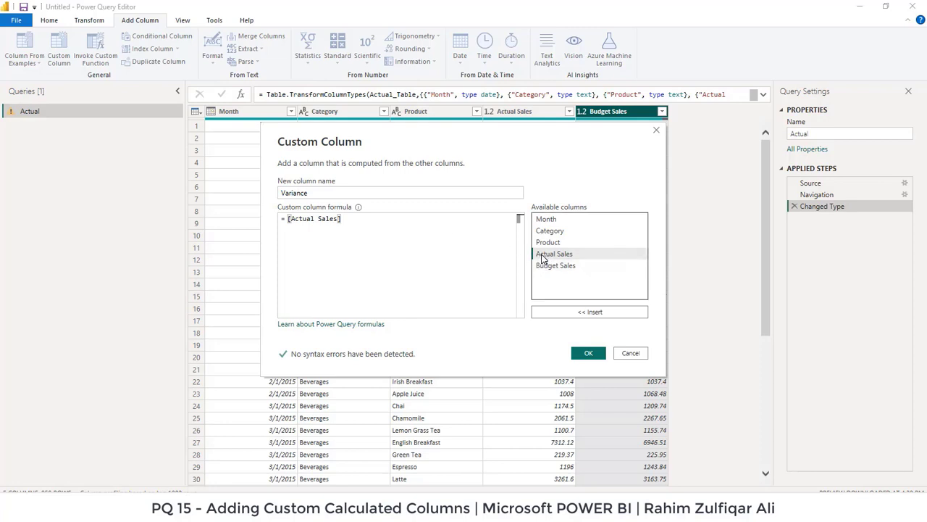
{"action": "left_click", "coordinate": [347, 219]}
{"action": "type", "text": "-"}
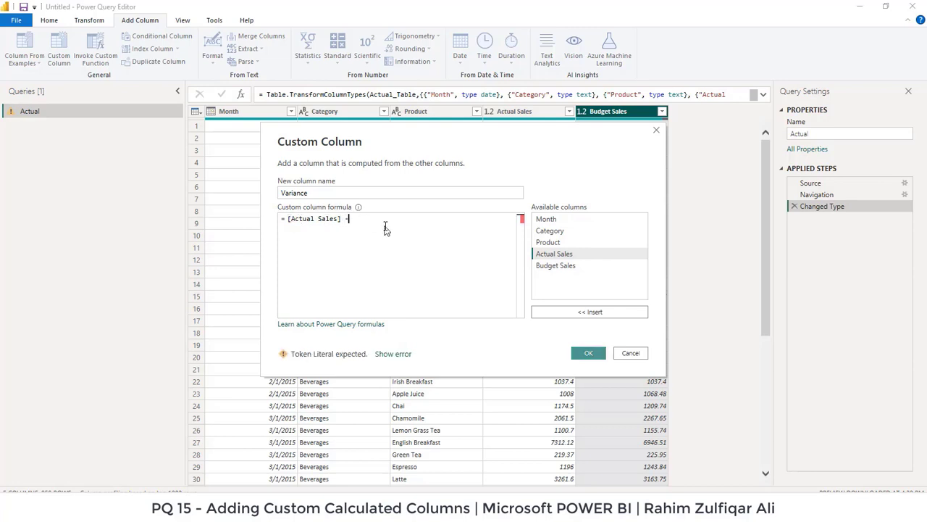
{"action": "double_click", "coordinate": [551, 265]}
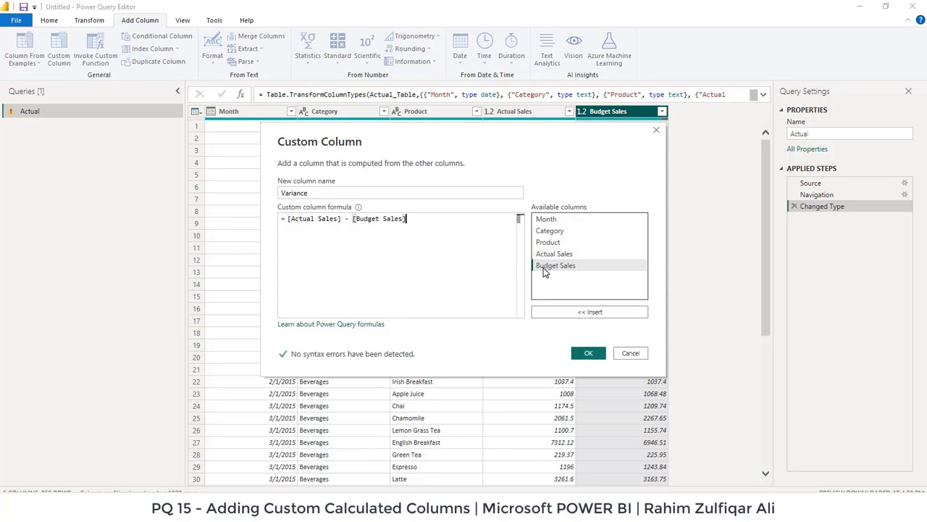
{"action": "left_click", "coordinate": [589, 352]}
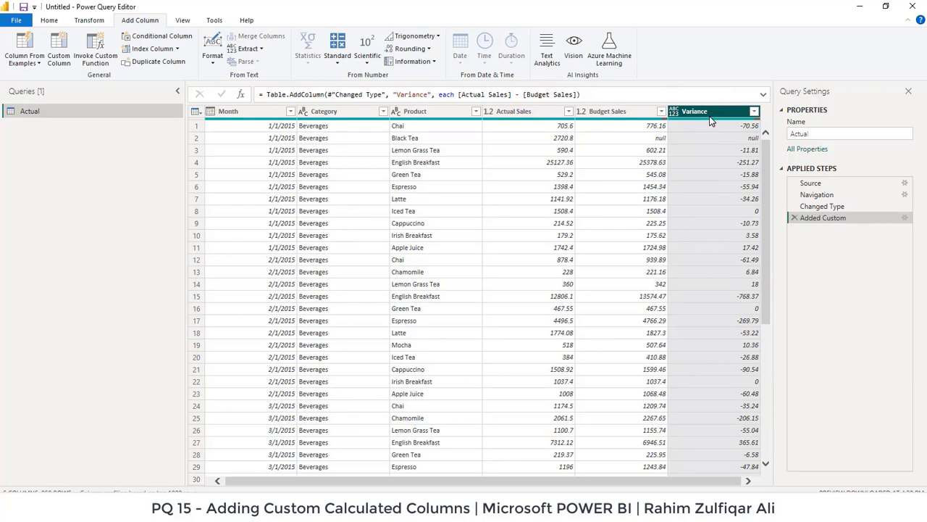
- Change the Variance column's data type to Whole Number
{"action": "left_click", "coordinate": [678, 112]}
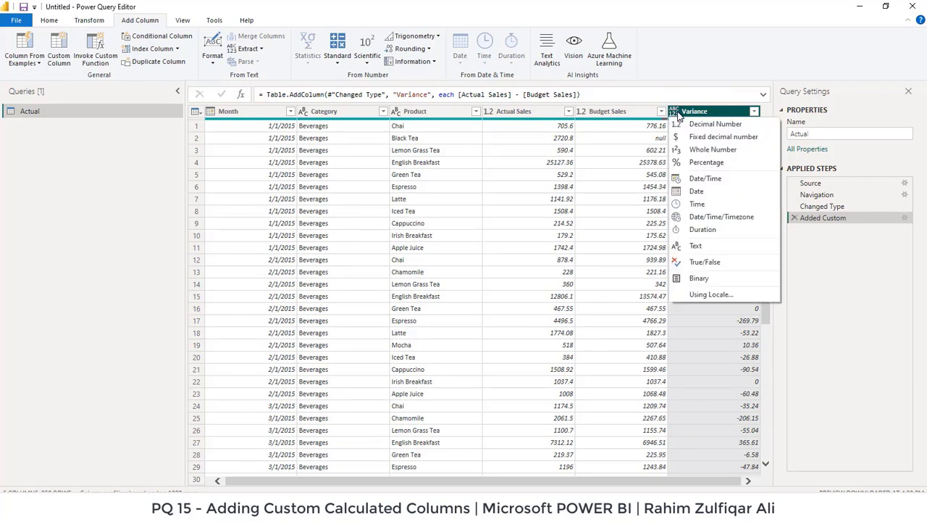
{"action": "left_click", "coordinate": [698, 151]}
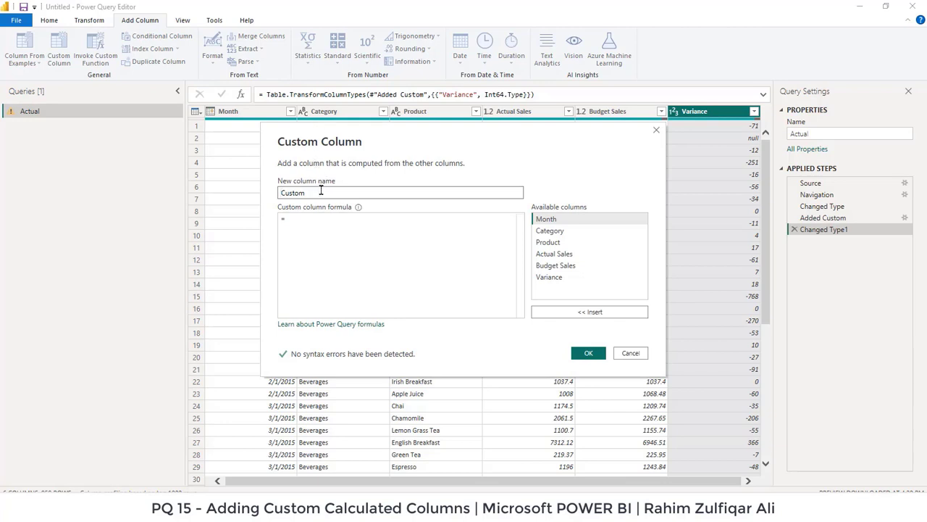
- Add a custom column named Var % with the formula ([Actual Sales] - [Budget Sales])/[Budget Sales]
{"action": "type", "text": "Var as"}
{"action": "key", "text": "BackSpace"}
{"action": "key", "text": "BackSpace"}
{"action": "key", "text": "BackSpace"}
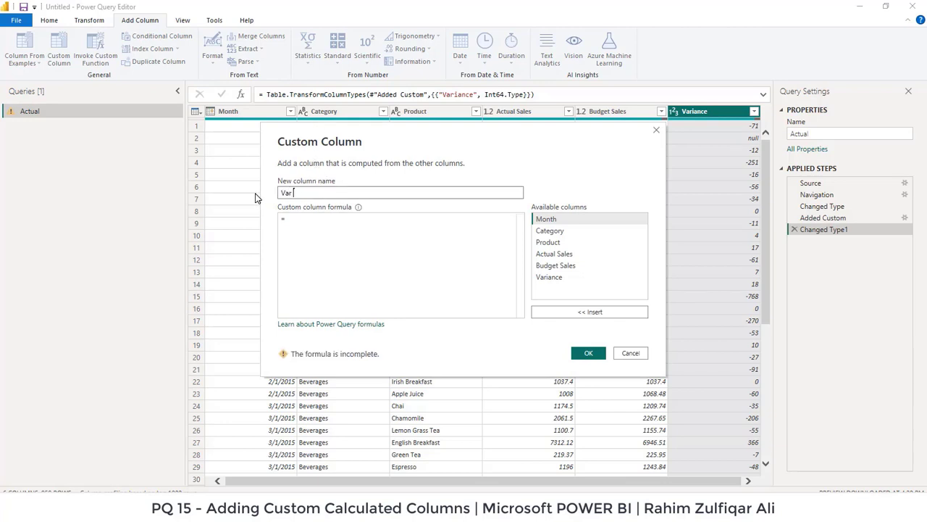
{"action": "type", "text": "%"}
{"action": "left_click", "coordinate": [306, 221]}
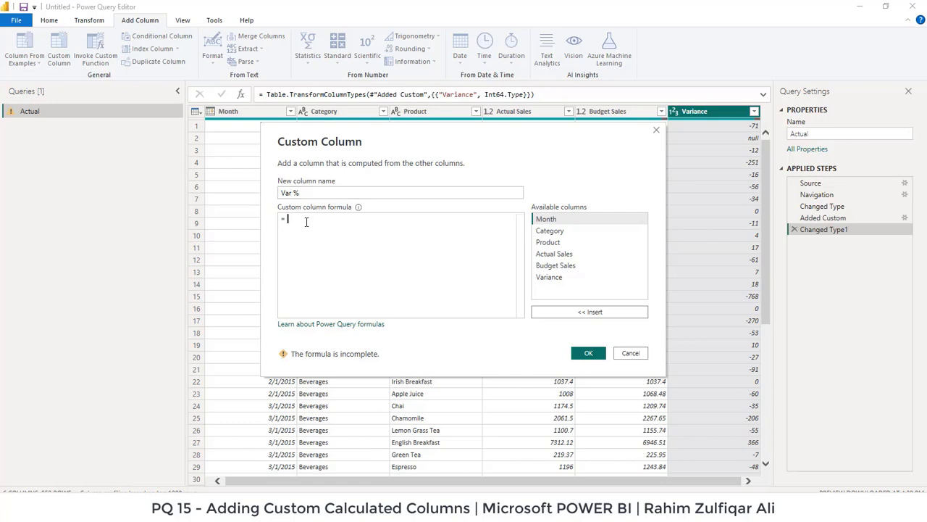
{"action": "type", "text": "("}
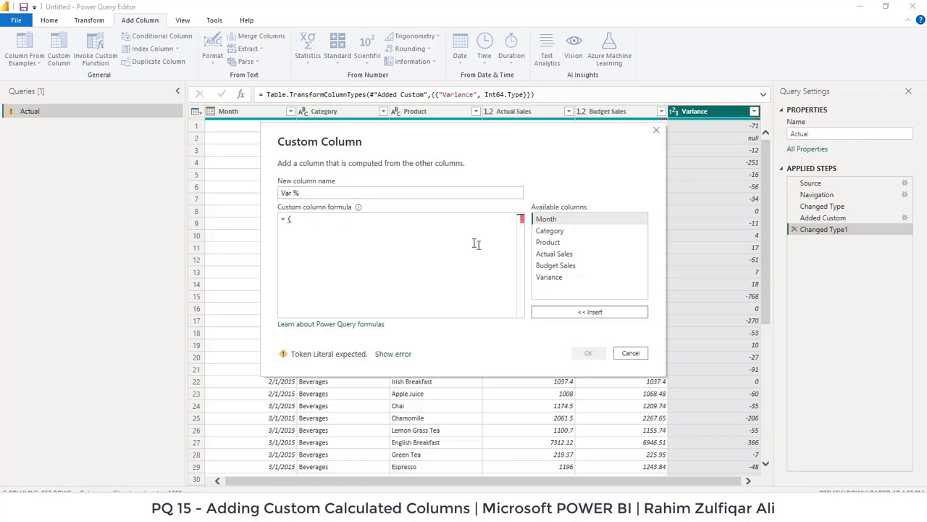
{"action": "double_click", "coordinate": [550, 255]}
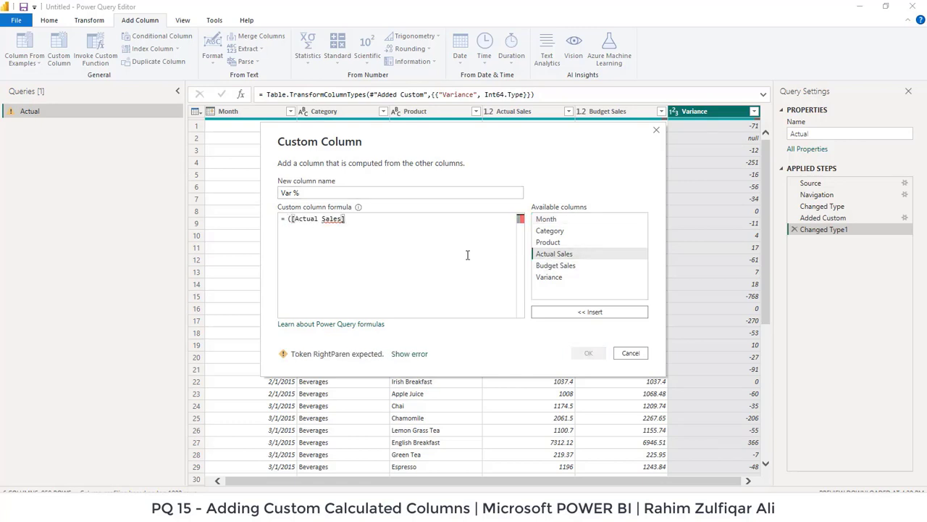
{"action": "type", "text": "-"}
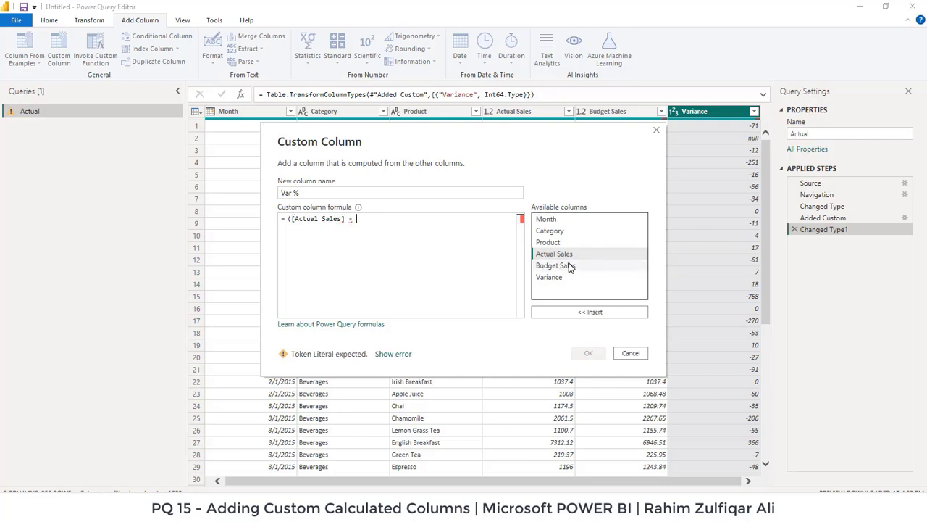
{"action": "double_click", "coordinate": [555, 265]}
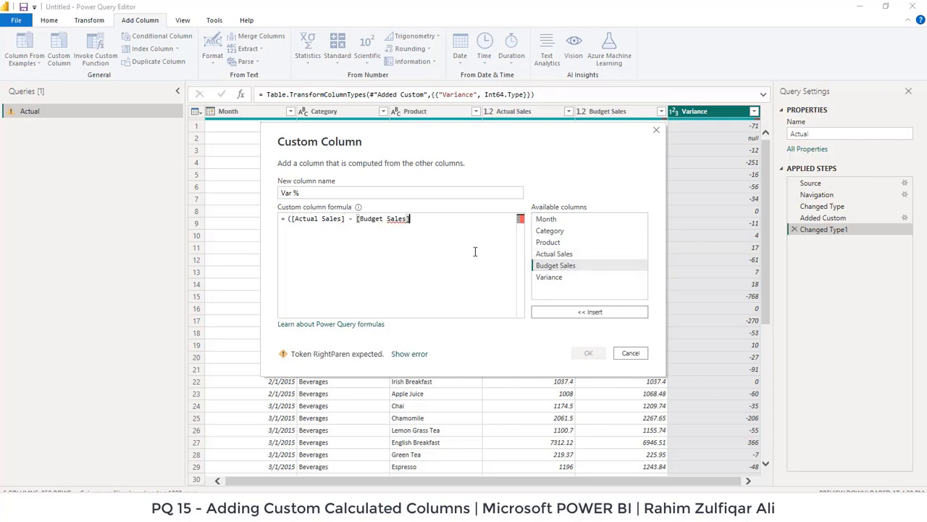
{"action": "type", "text": ")/"}
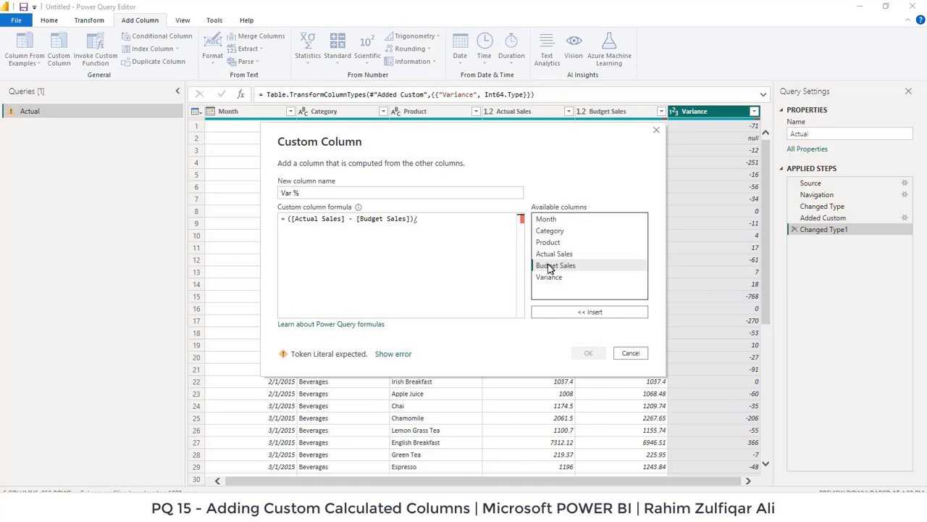
{"action": "double_click", "coordinate": [551, 266]}
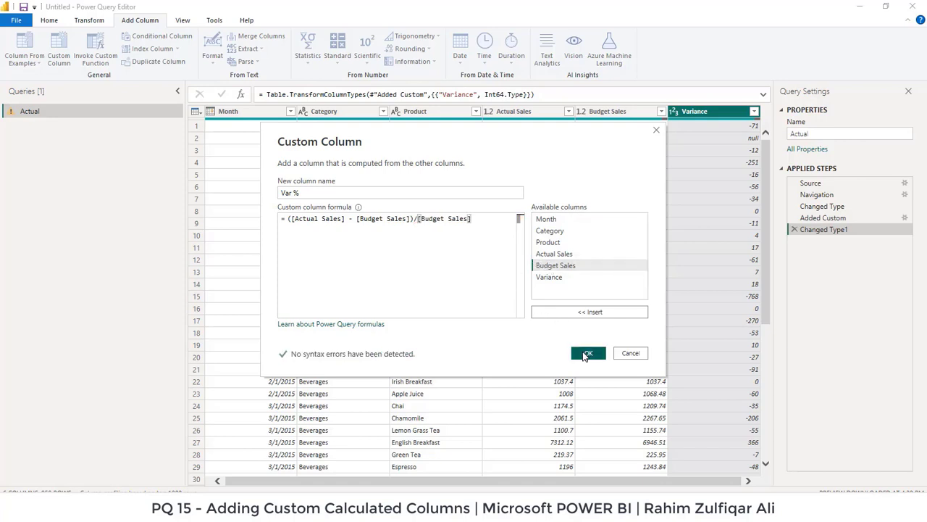
{"action": "left_click", "coordinate": [589, 353]}
- Change the Var % column's data type to Percentage and compare it with the Variance column
{"action": "left_click", "coordinate": [675, 111]}
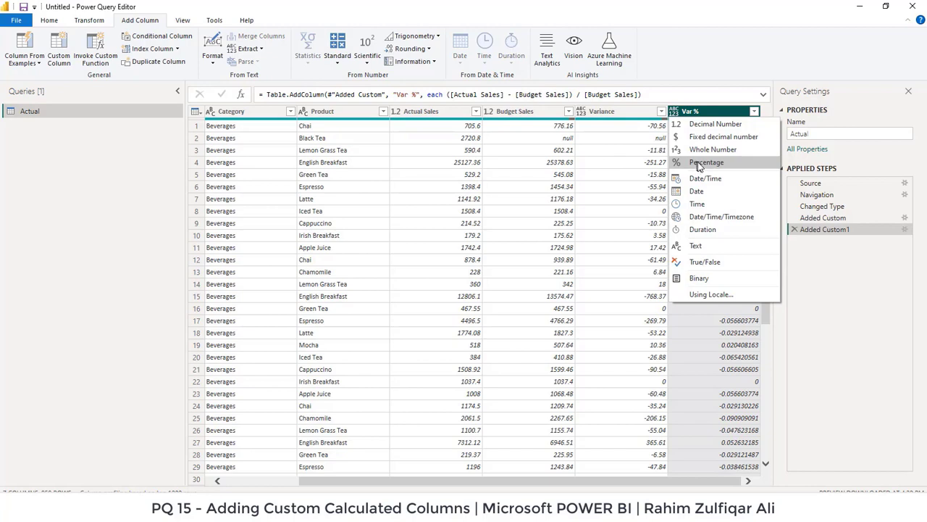
{"action": "left_click", "coordinate": [700, 163]}
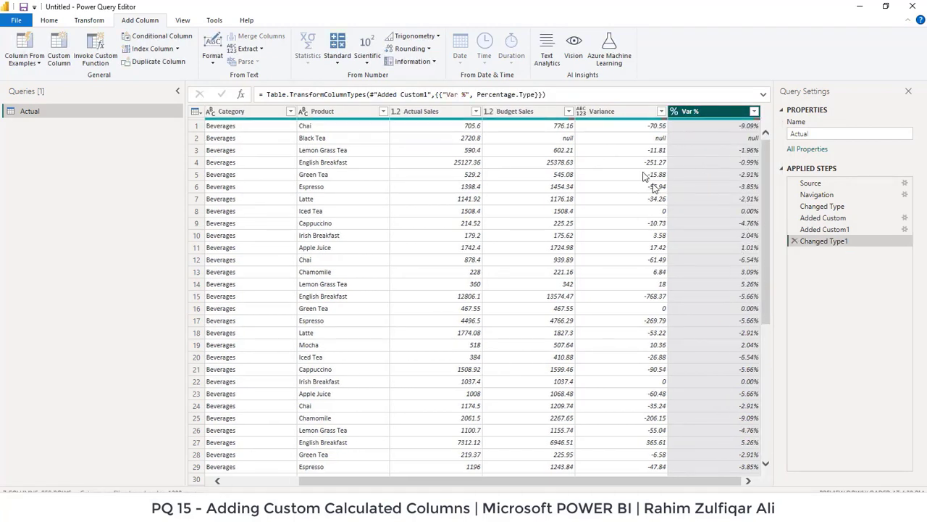
{"action": "left_click", "coordinate": [621, 114]}
{"action": "left_click", "coordinate": [688, 112]}
{"action": "left_click", "coordinate": [618, 116]}
{"action": "left_click", "coordinate": [705, 116]}
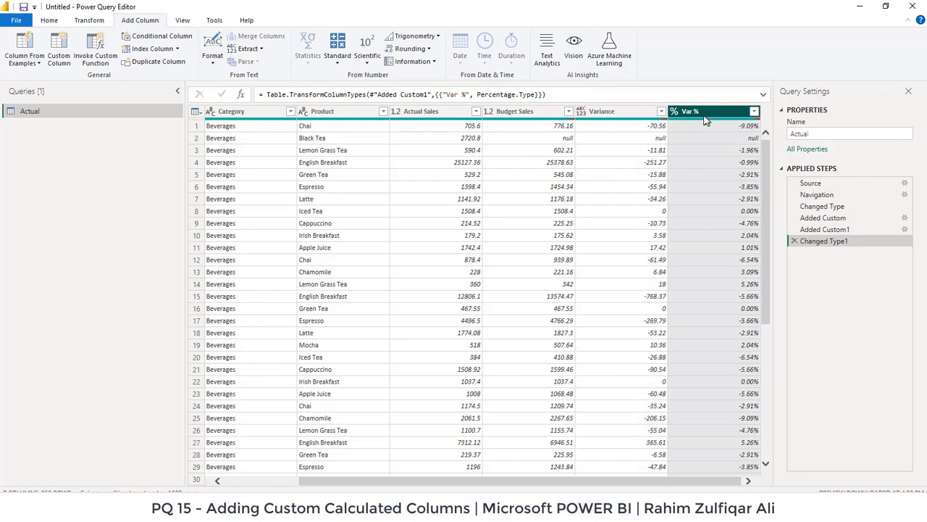
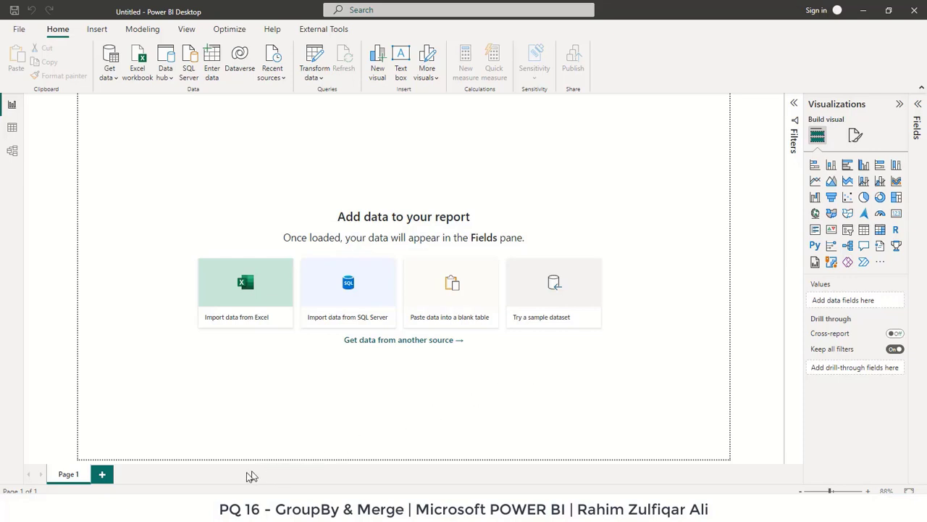
- Switch to the Merge in Power Query - Group-By.xlsx workbook in Excel and examine the repeated products on the Actual sheet
{"action": "key", "text": "alt+Tab"}
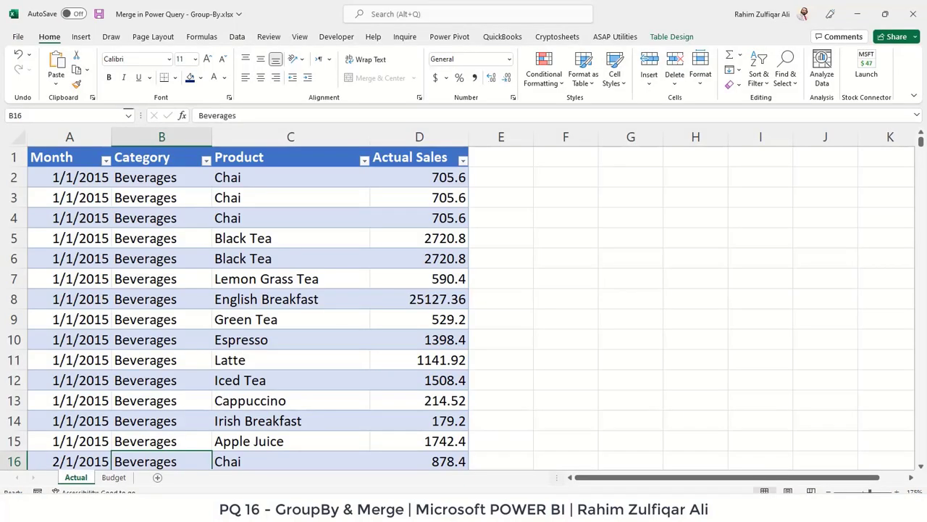
{"action": "left_click", "coordinate": [275, 238]}
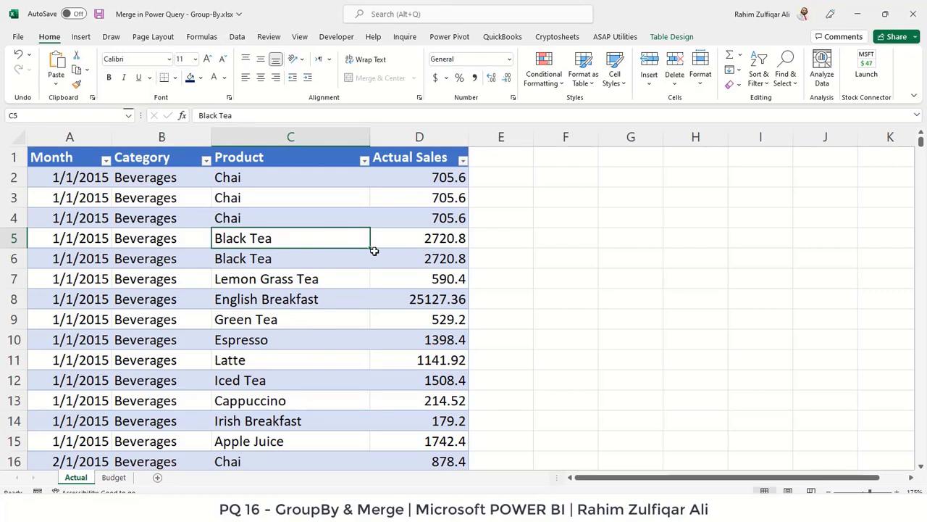
{"action": "left_click", "coordinate": [290, 217]}
{"action": "left_click", "coordinate": [286, 196]}
{"action": "left_click", "coordinate": [290, 178]}
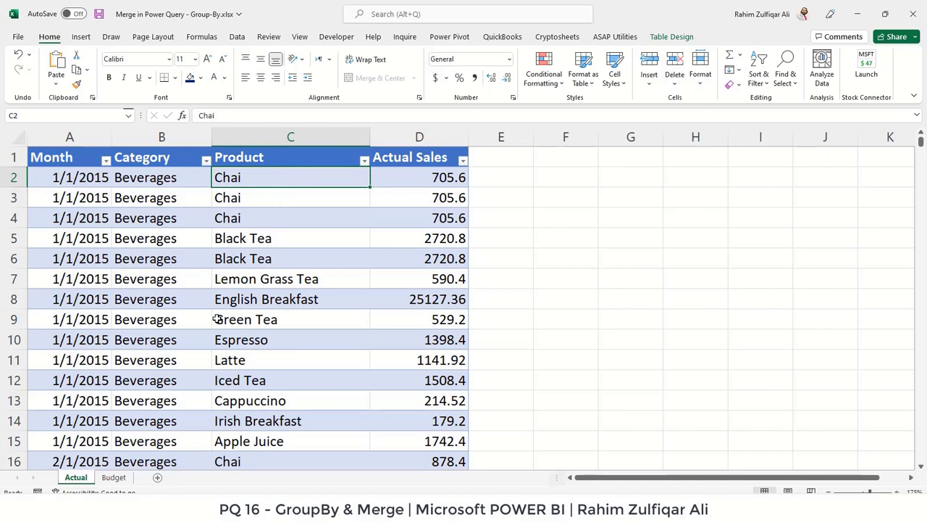
{"action": "left_click", "coordinate": [262, 283]}
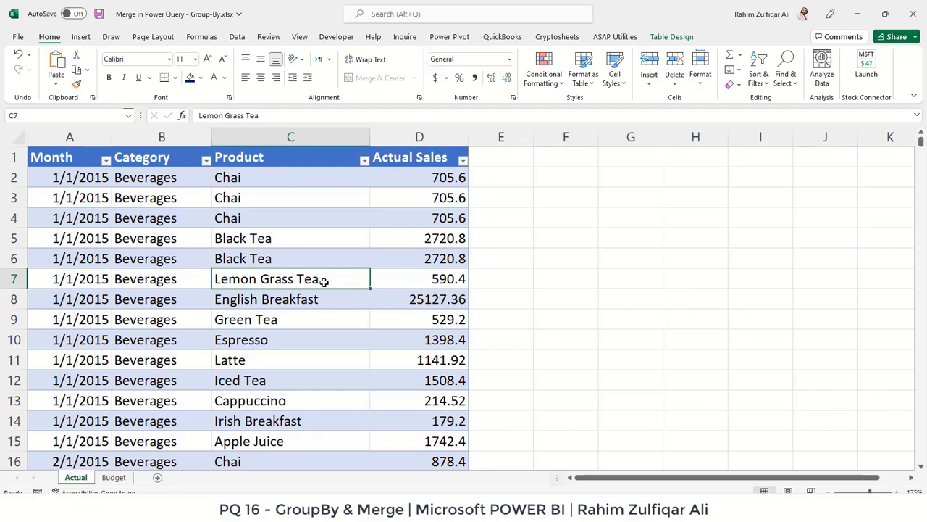
- Compare the monthly product rows on the Actual and Budget sheets, checking how far the repeated entries run
{"action": "left_click", "coordinate": [114, 477]}
{"action": "left_click", "coordinate": [76, 478]}
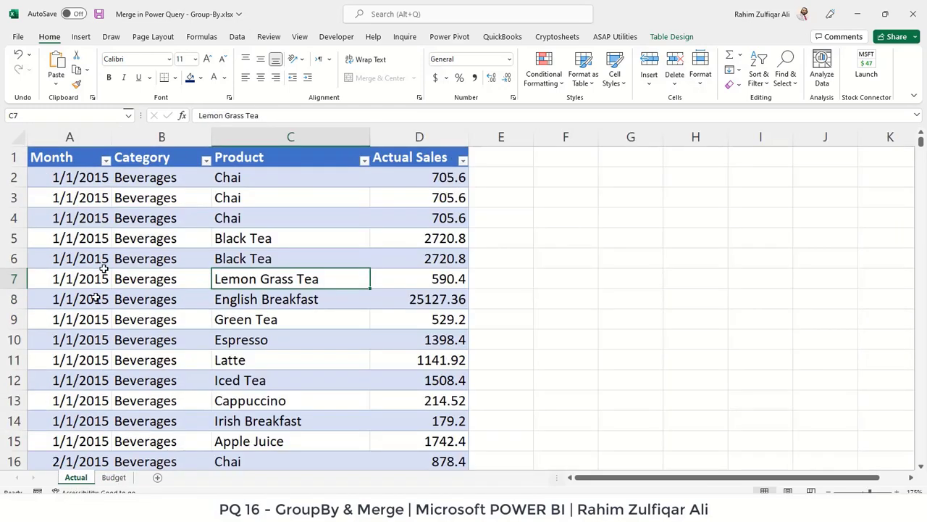
{"action": "left_click", "coordinate": [160, 217]}
{"action": "scroll", "coordinate": [294, 272], "scroll_direction": "down", "scroll_amount": 9}
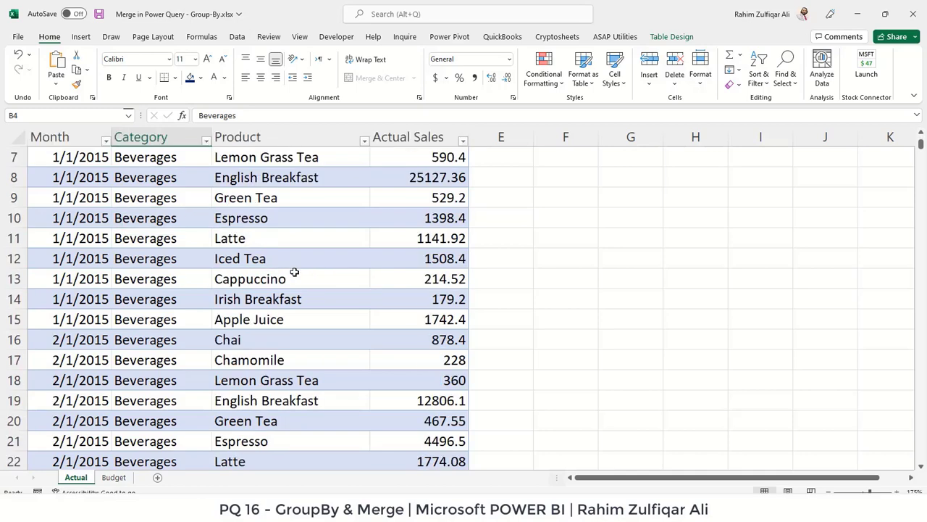
{"action": "scroll", "coordinate": [294, 273], "scroll_direction": "down", "scroll_amount": 4}
{"action": "scroll", "coordinate": [294, 272], "scroll_direction": "up", "scroll_amount": 13}
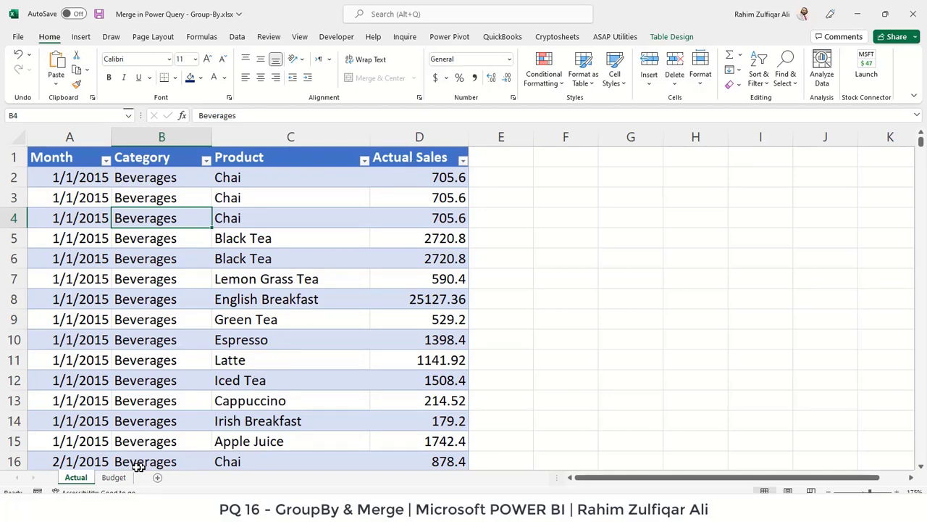
{"action": "left_click", "coordinate": [116, 477]}
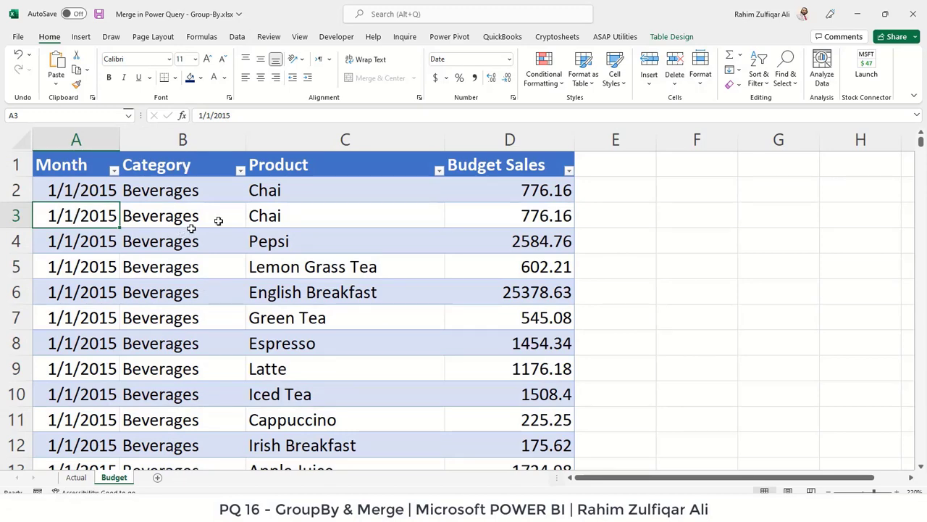
{"action": "left_click", "coordinate": [75, 478]}
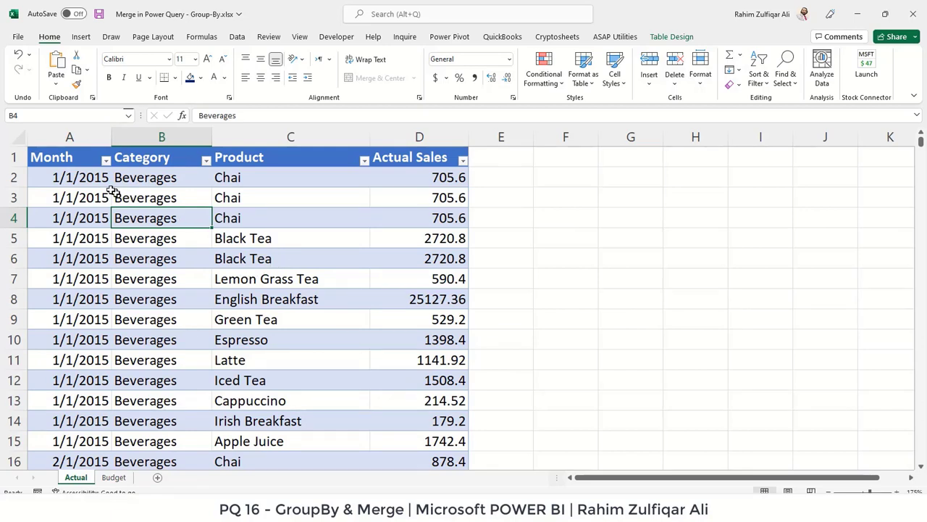
- On the Actual sheet, set the Actual Sales of the second and third 1/1/2015 Chai rows to 200 and 350
{"action": "left_click_drag", "start_coordinate": [91, 178], "coordinate": [431, 218]}
{"action": "left_click", "coordinate": [403, 224]}
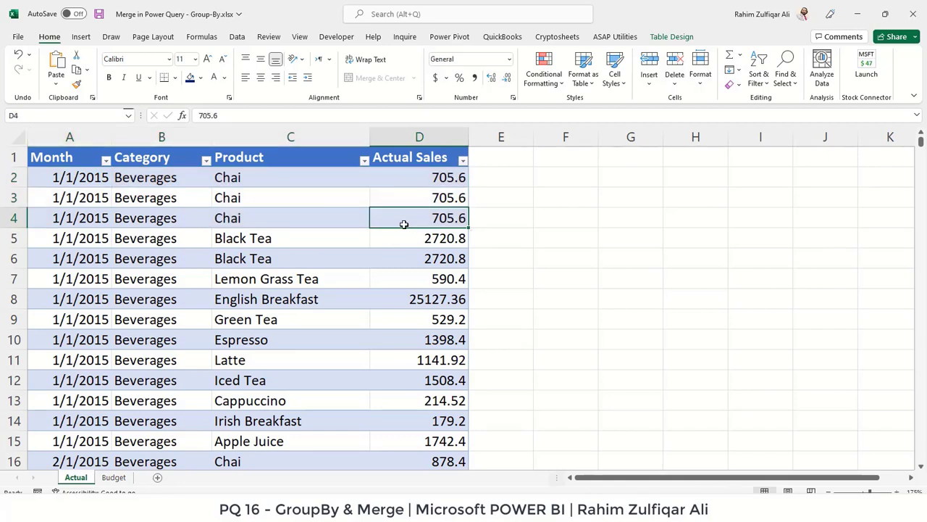
{"action": "left_click", "coordinate": [418, 200]}
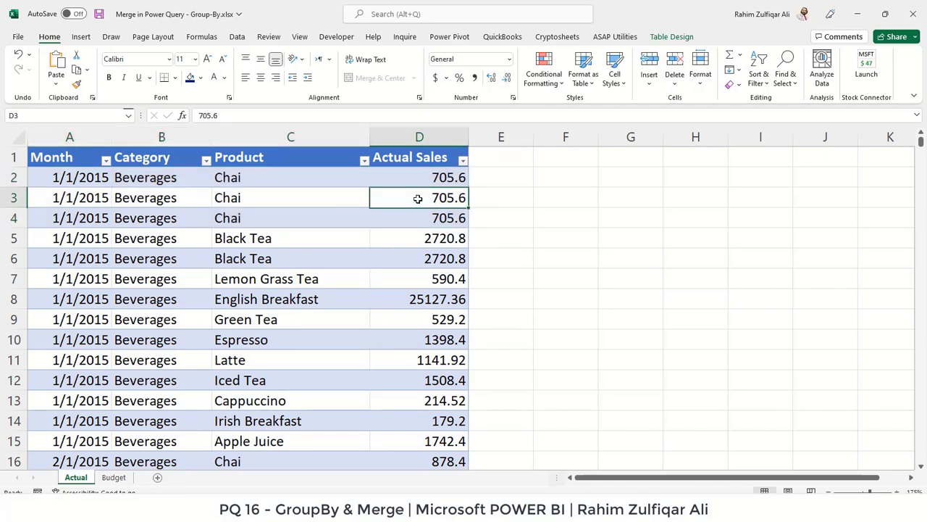
{"action": "type", "text": "200"}
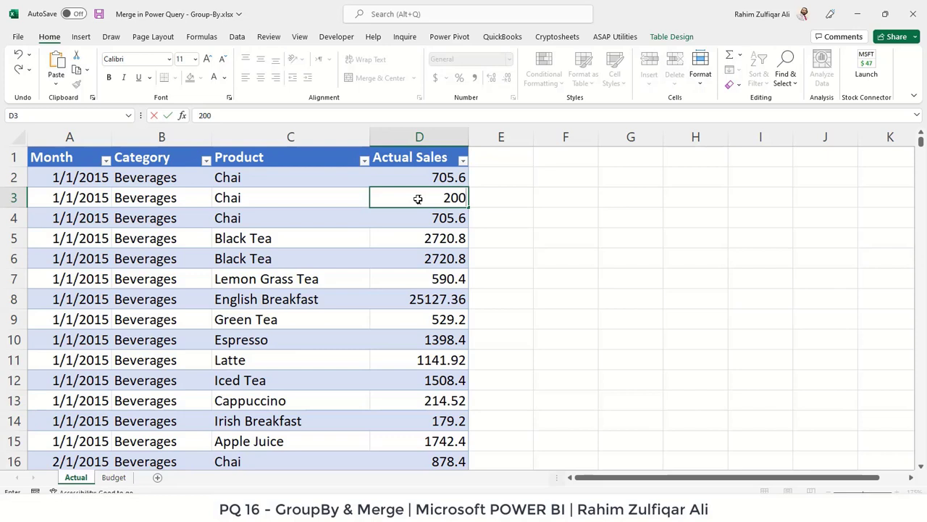
{"action": "key", "text": "Return"}
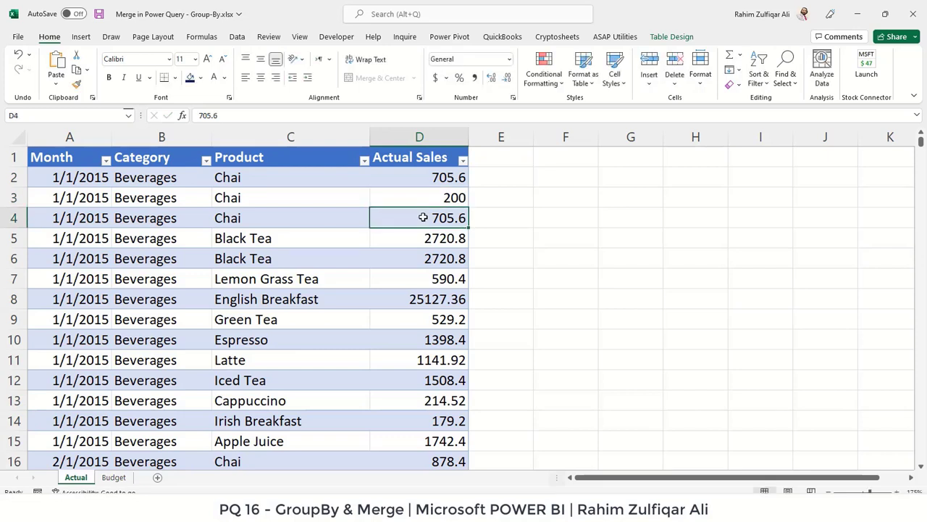
{"action": "double_click", "coordinate": [423, 217]}
{"action": "type", "text": "350"}
{"action": "key", "text": "Return"}
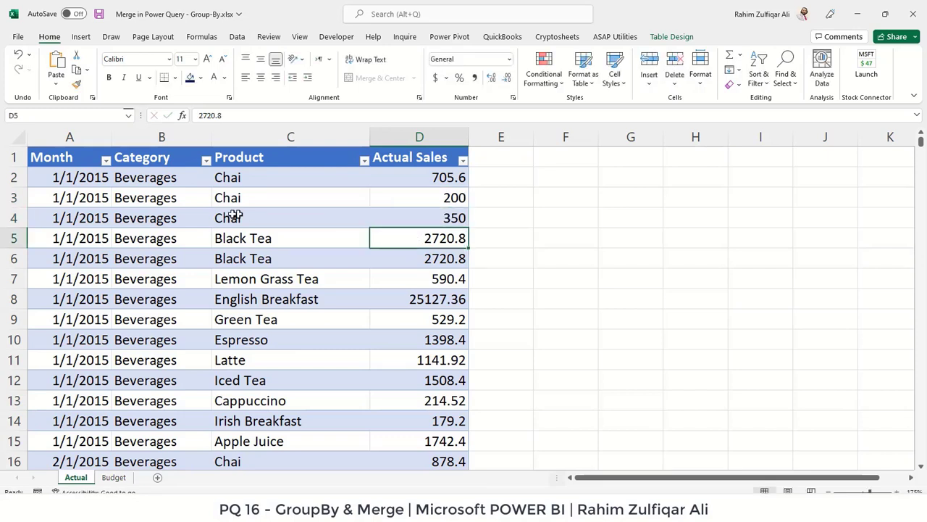
- Examine the month, category, product and sales values of the three 1/1/2015 Chai rows on the Actual sheet
{"action": "left_click", "coordinate": [123, 183]}
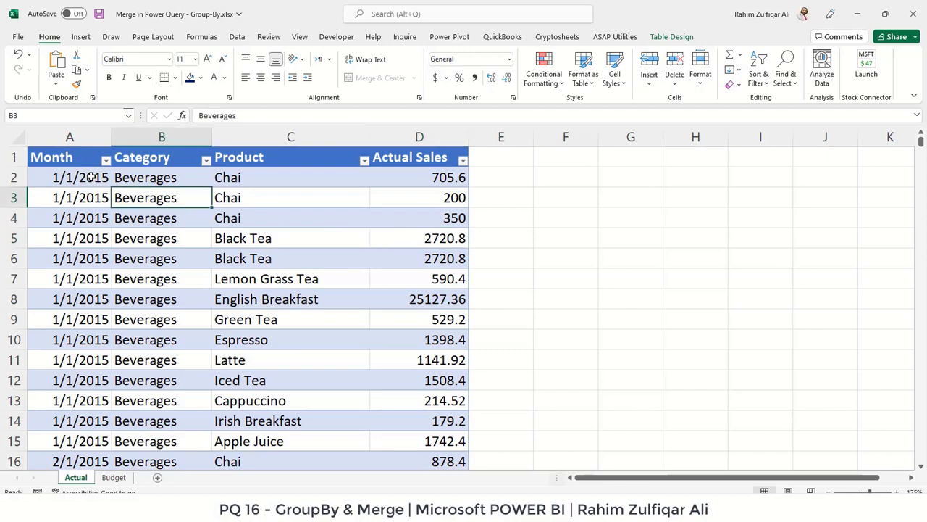
{"action": "left_click_drag", "start_coordinate": [94, 177], "coordinate": [451, 215]}
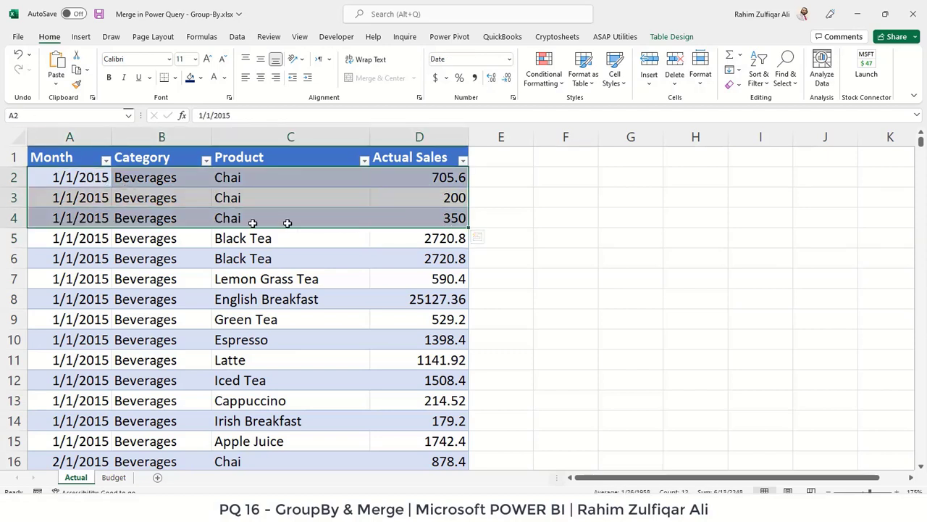
{"action": "left_click", "coordinate": [89, 180]}
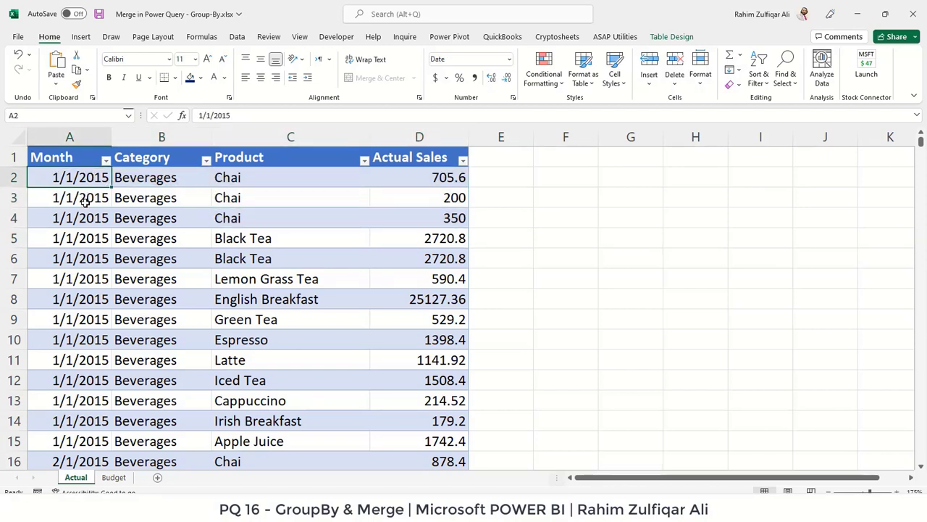
{"action": "left_click_drag", "start_coordinate": [145, 179], "coordinate": [164, 218]}
{"action": "left_click_drag", "start_coordinate": [282, 174], "coordinate": [286, 218]}
{"action": "left_click", "coordinate": [432, 178]}
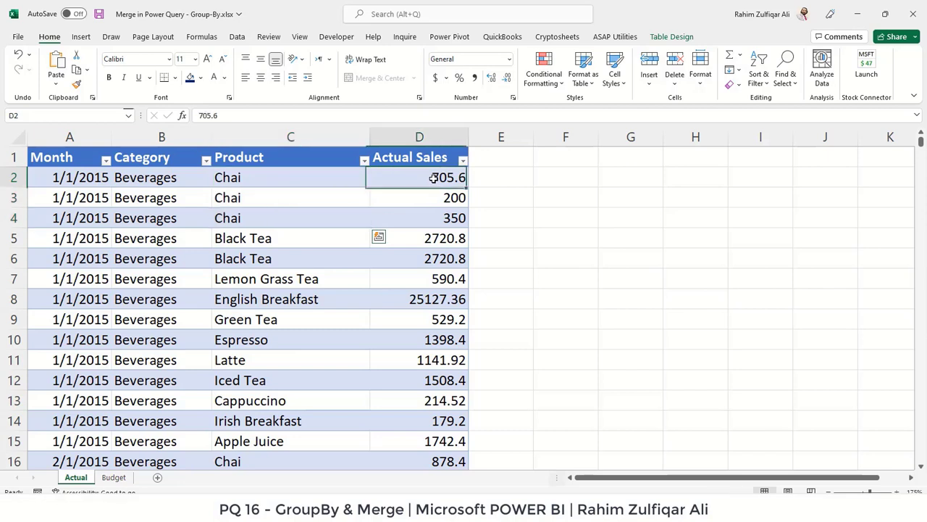
{"action": "left_click_drag", "start_coordinate": [432, 178], "coordinate": [433, 222]}
{"action": "left_click", "coordinate": [437, 192]}
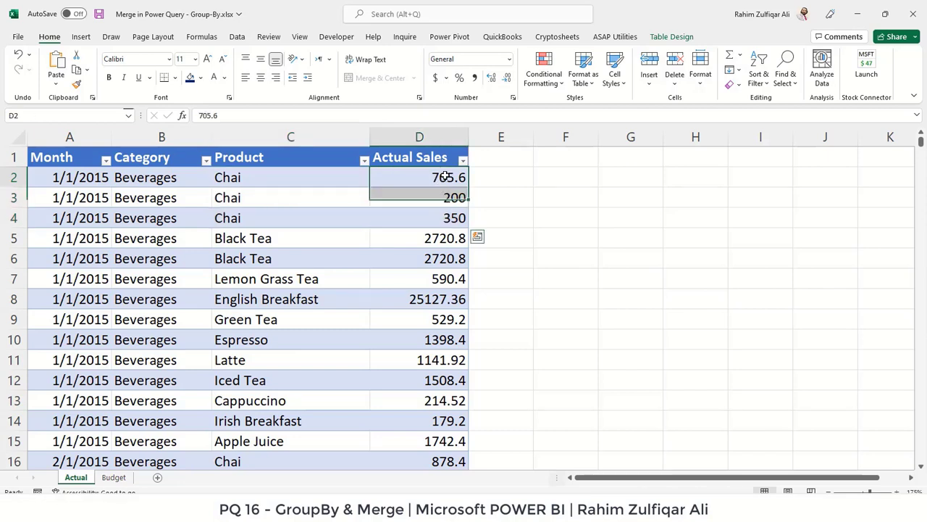
{"action": "left_click", "coordinate": [435, 211]}
{"action": "left_click", "coordinate": [437, 198]}
{"action": "left_click", "coordinate": [432, 181]}
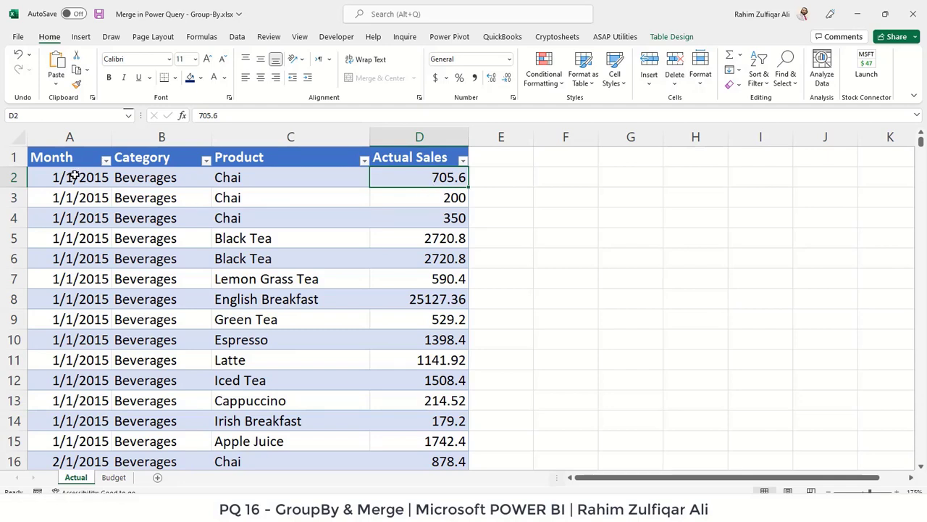
{"action": "left_click_drag", "start_coordinate": [72, 178], "coordinate": [409, 221]}
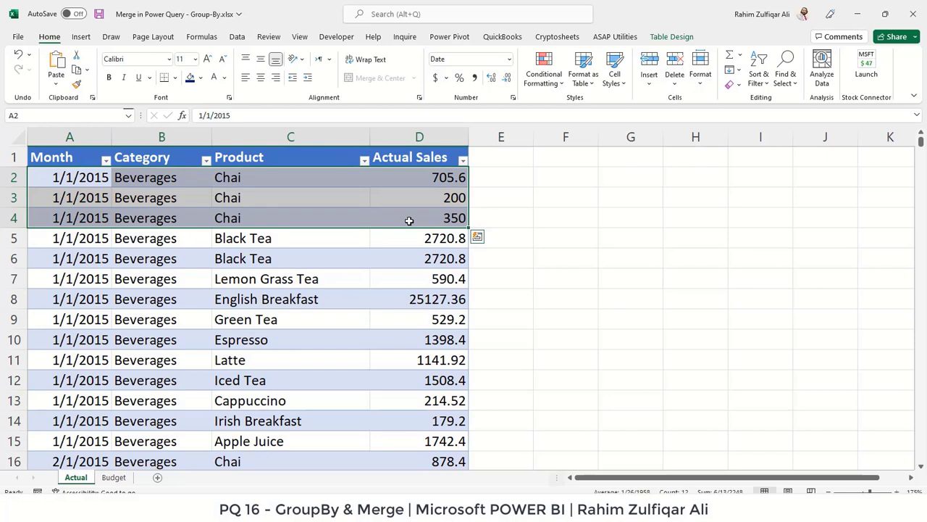
{"action": "left_click", "coordinate": [408, 220]}
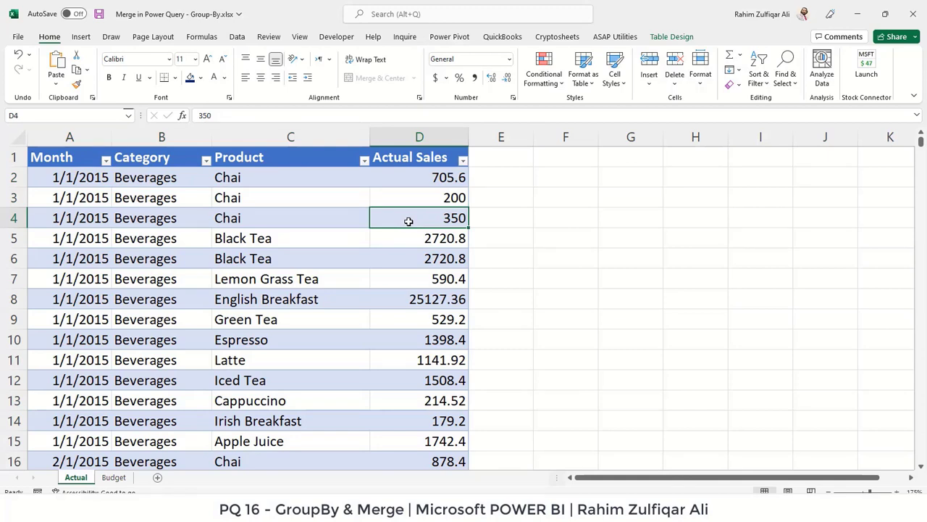
{"action": "left_click_drag", "start_coordinate": [414, 182], "coordinate": [416, 217]}
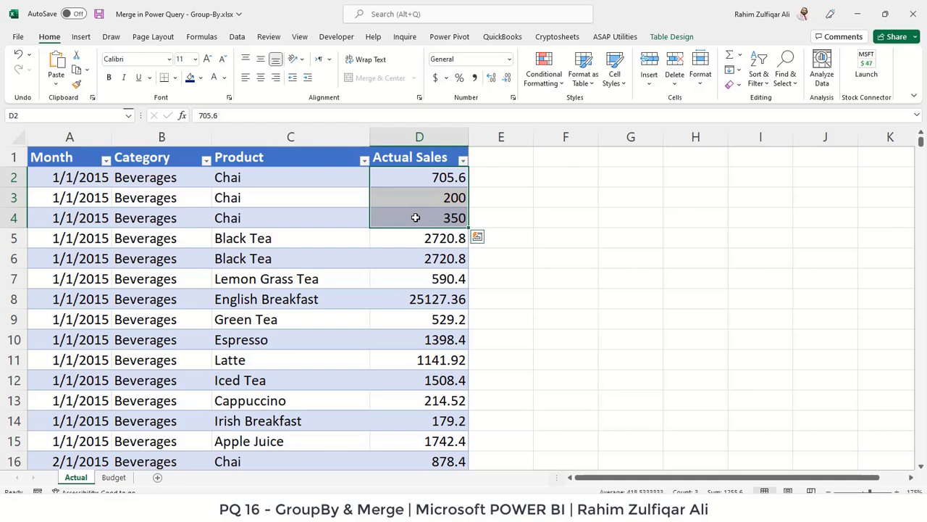
- Set the Actual Sales of the second 1/1/2015 Black Tea row, cell D6, to 1000
{"action": "left_click", "coordinate": [100, 247]}
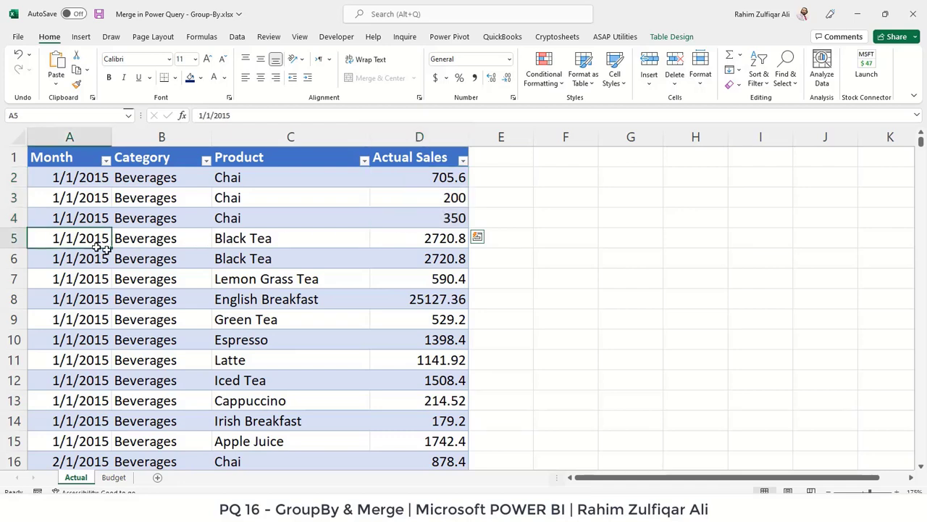
{"action": "left_click_drag", "start_coordinate": [100, 247], "coordinate": [414, 258]}
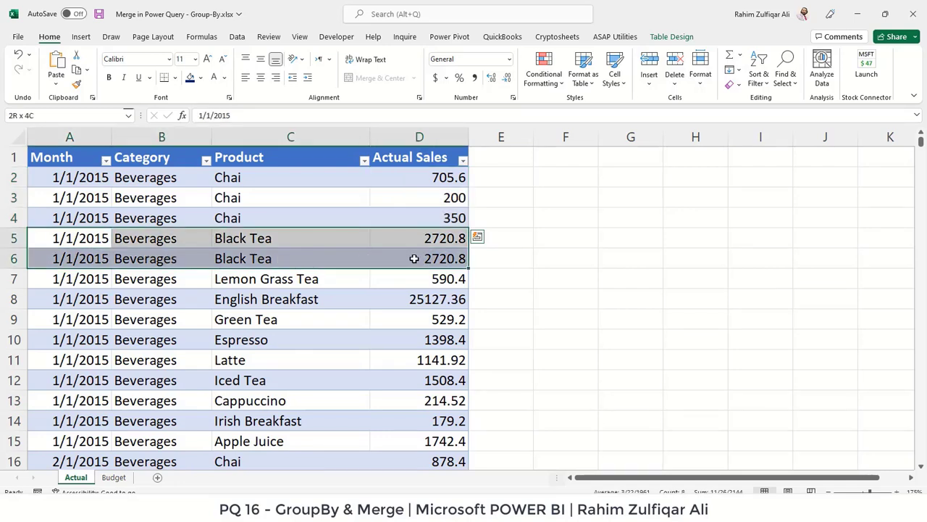
{"action": "left_click_drag", "start_coordinate": [94, 238], "coordinate": [419, 239]}
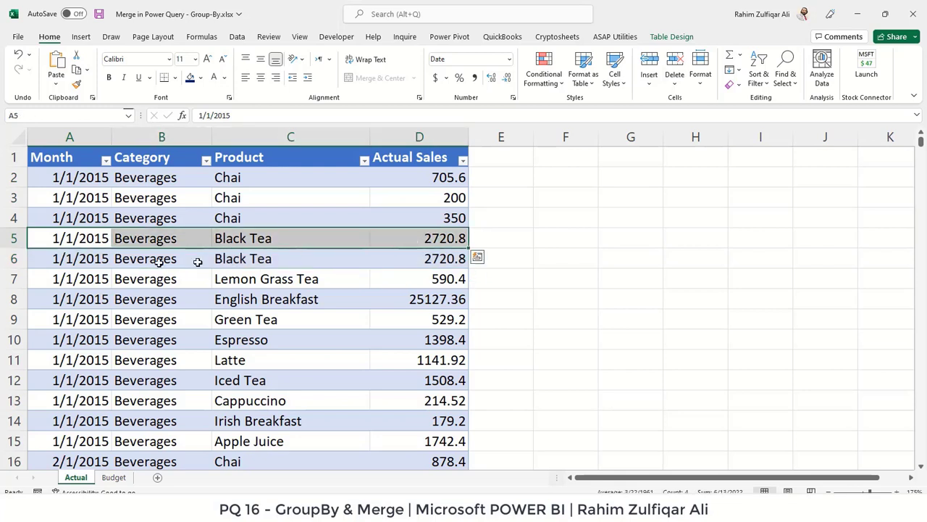
{"action": "left_click_drag", "start_coordinate": [81, 259], "coordinate": [425, 259]}
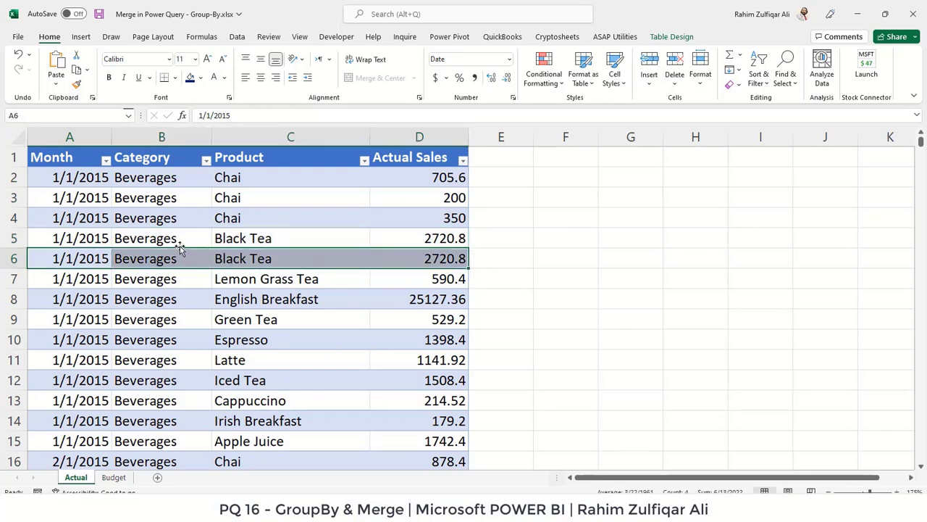
{"action": "left_click", "coordinate": [319, 239]}
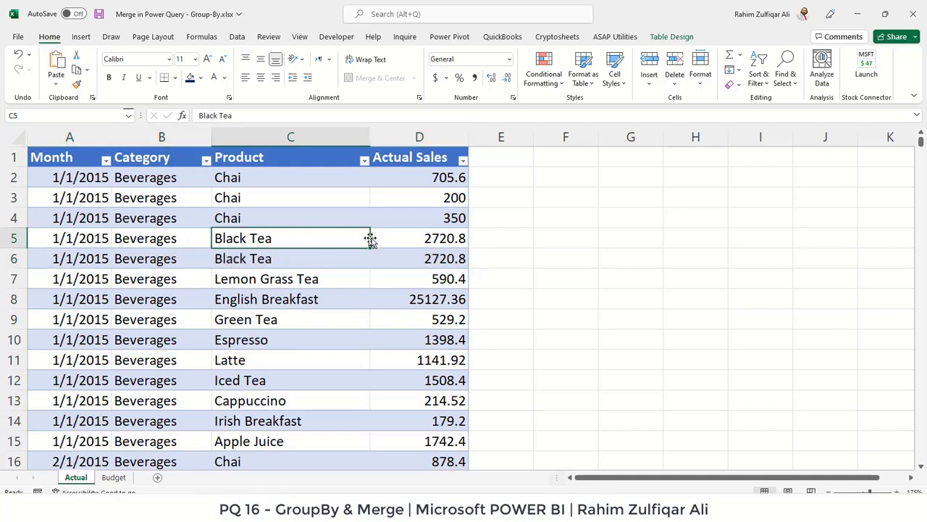
{"action": "left_click_drag", "start_coordinate": [410, 235], "coordinate": [414, 262]}
{"action": "left_click", "coordinate": [434, 260]}
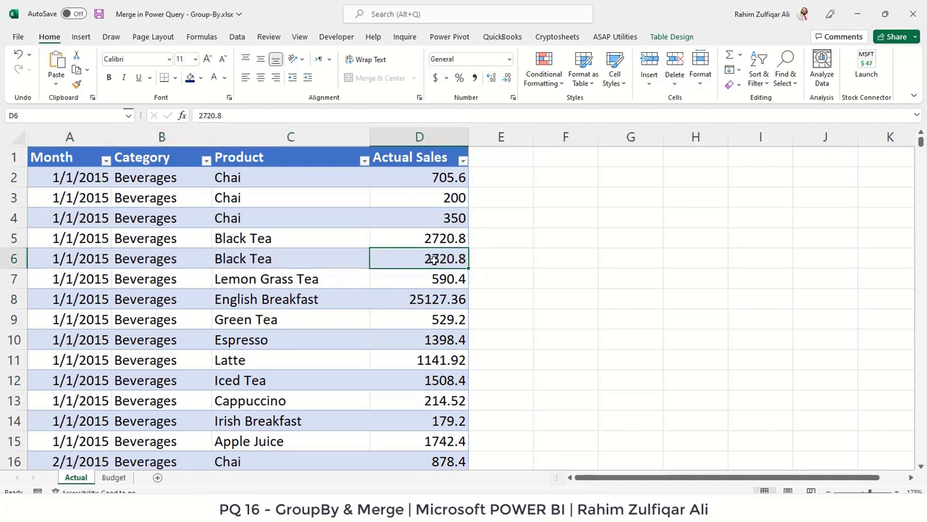
{"action": "type", "text": "1000"}
{"action": "key", "text": "Return"}
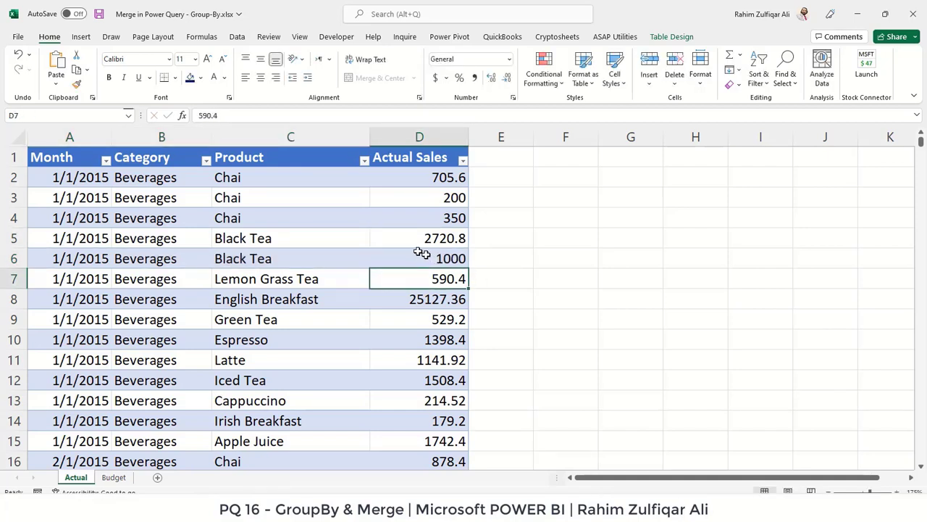
- Review the two Black Tea rows on the Actual sheet and compare them with the repeated Chai rows on the Budget sheet
{"action": "left_click_drag", "start_coordinate": [79, 237], "coordinate": [461, 258]}
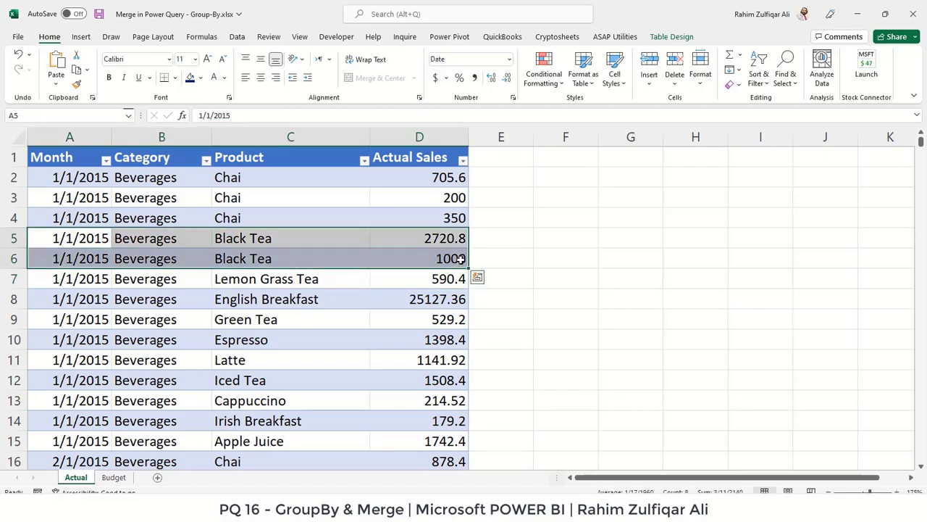
{"action": "left_click_drag", "start_coordinate": [428, 239], "coordinate": [428, 263]}
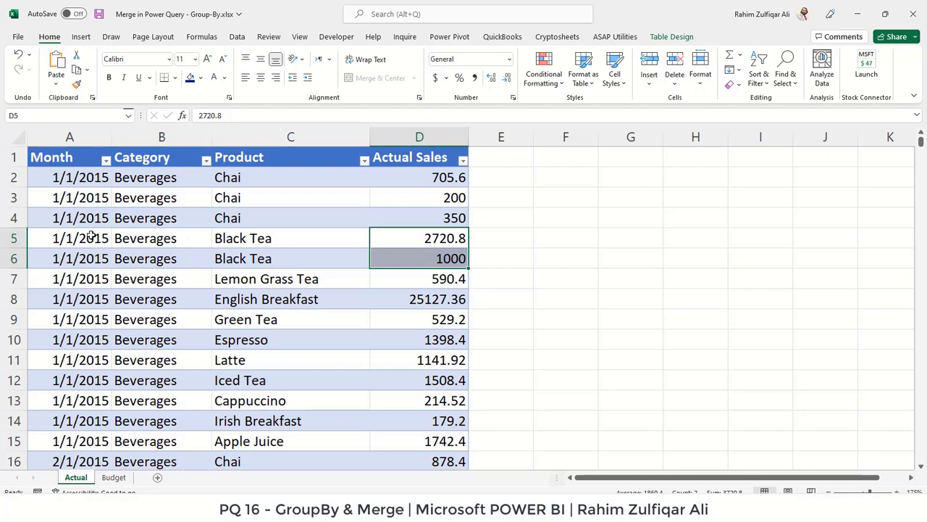
{"action": "left_click_drag", "start_coordinate": [91, 238], "coordinate": [409, 260]}
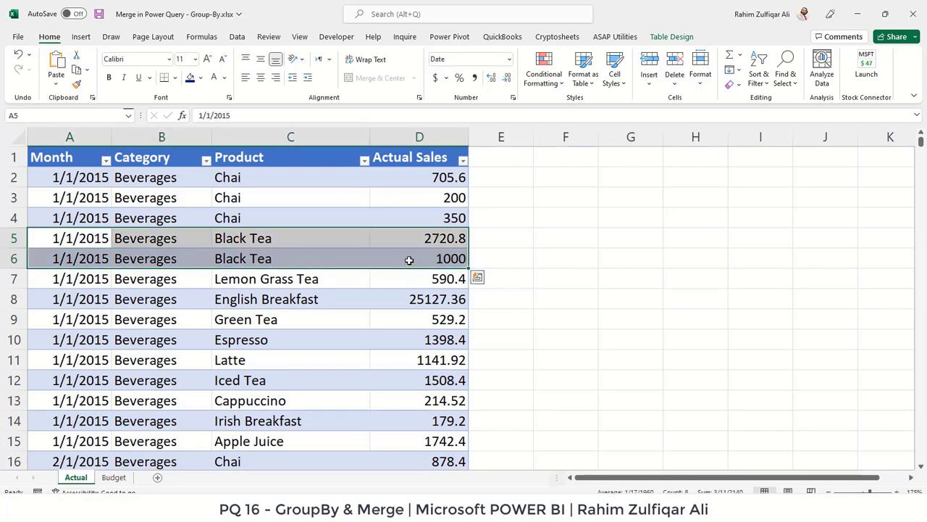
{"action": "left_click", "coordinate": [116, 477]}
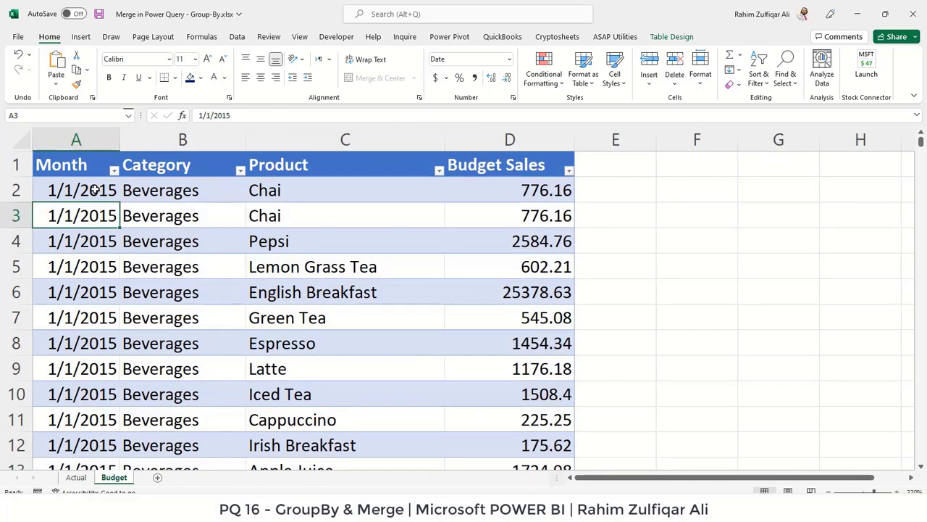
{"action": "left_click_drag", "start_coordinate": [94, 190], "coordinate": [501, 214]}
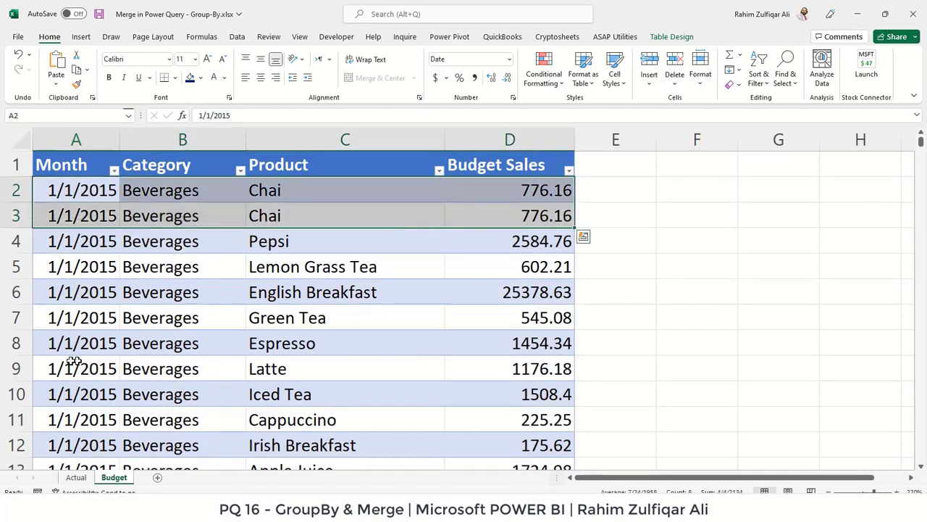
{"action": "left_click", "coordinate": [83, 480]}
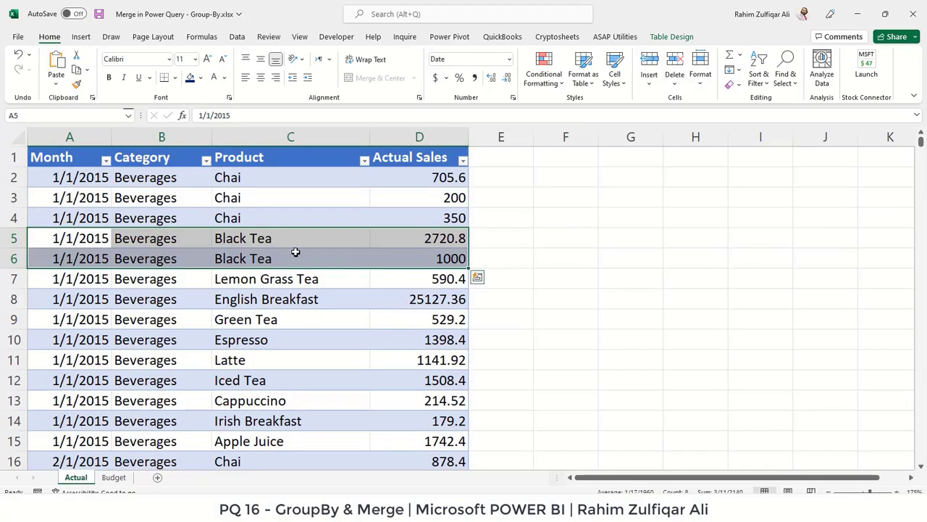
{"action": "left_click", "coordinate": [404, 204]}
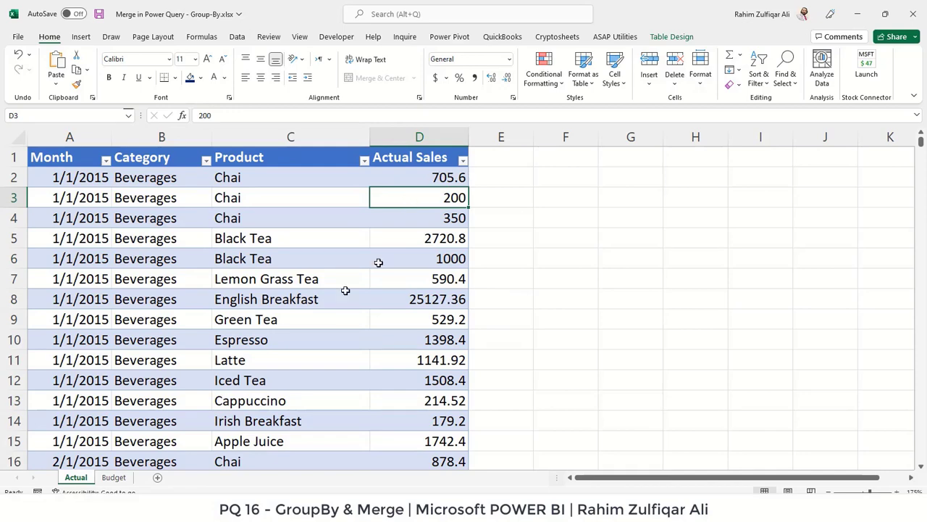
{"action": "left_click", "coordinate": [116, 478]}
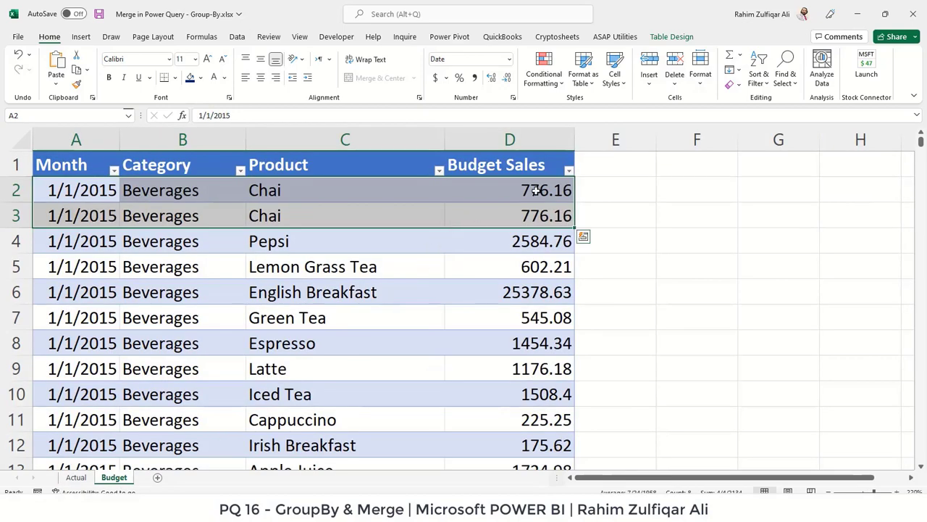
{"action": "left_click", "coordinate": [510, 196]}
{"action": "left_click", "coordinate": [344, 190]}
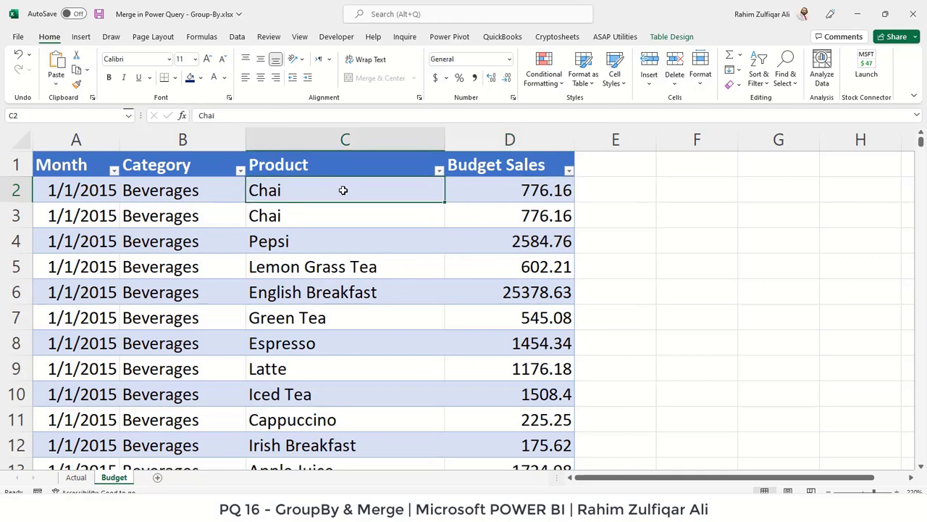
- Compare the repeated 1/1/2015 product rows on the Budget sheet with those on the Actual sheet
{"action": "left_click", "coordinate": [192, 190]}
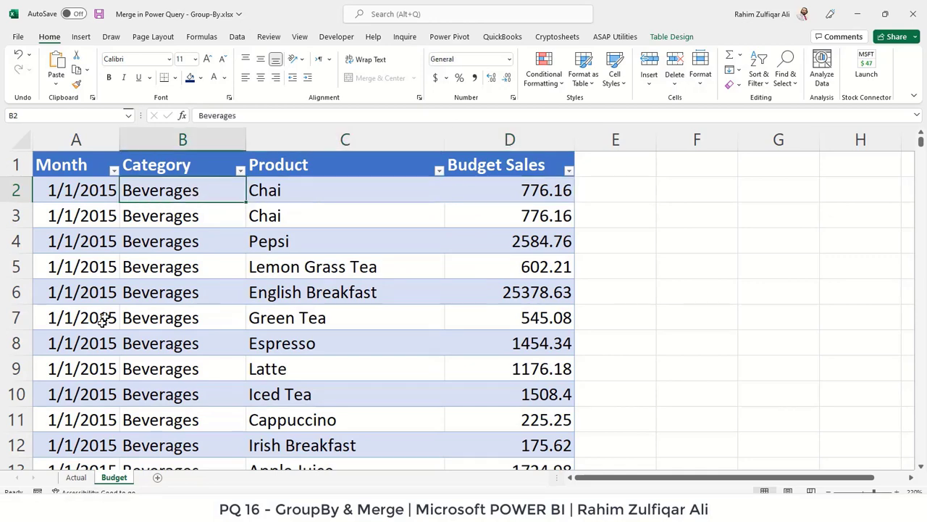
{"action": "left_click", "coordinate": [80, 217]}
{"action": "left_click", "coordinate": [76, 477]}
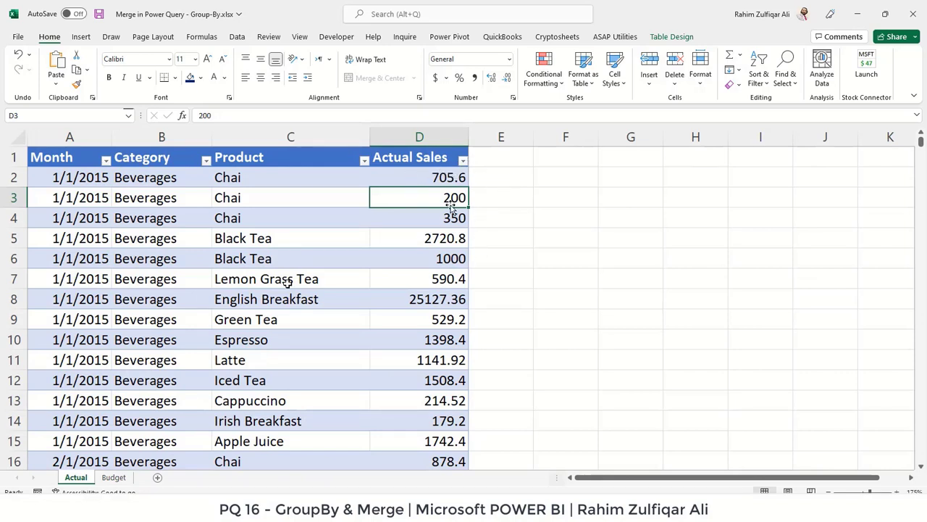
{"action": "left_click", "coordinate": [116, 478]}
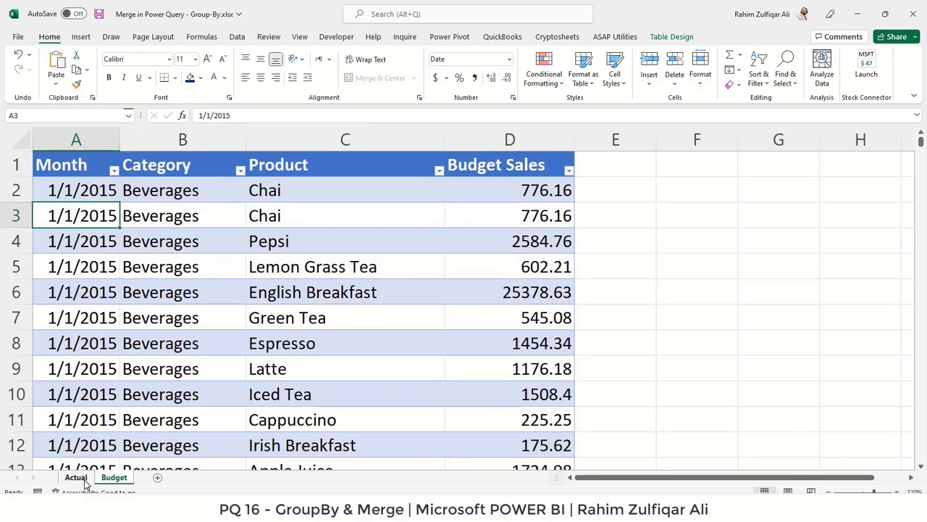
{"action": "left_click", "coordinate": [77, 478]}
{"action": "left_click", "coordinate": [198, 301]}
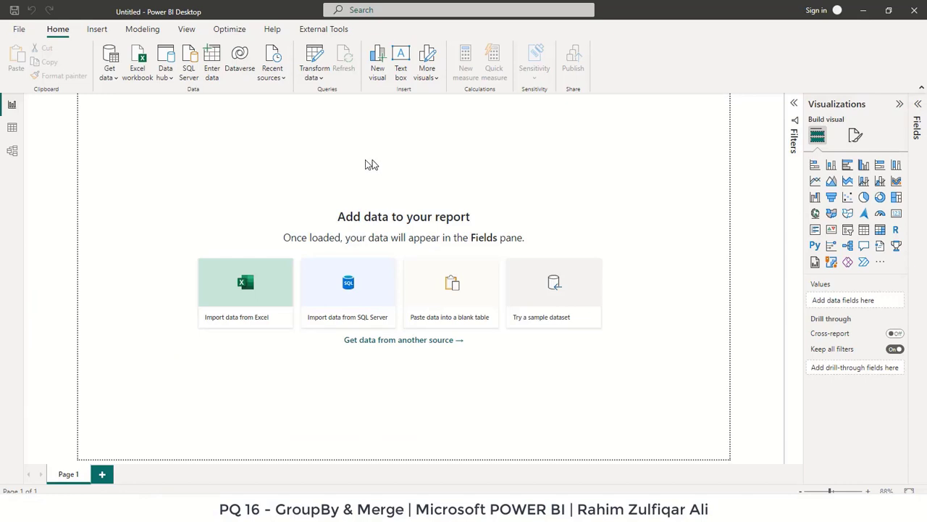
- In Power BI Desktop, connect to the Excel workbook Merge in Power Query - Group-By.xlsx in the PQ 16 - GroupBy folder
{"action": "left_click", "coordinate": [112, 81]}
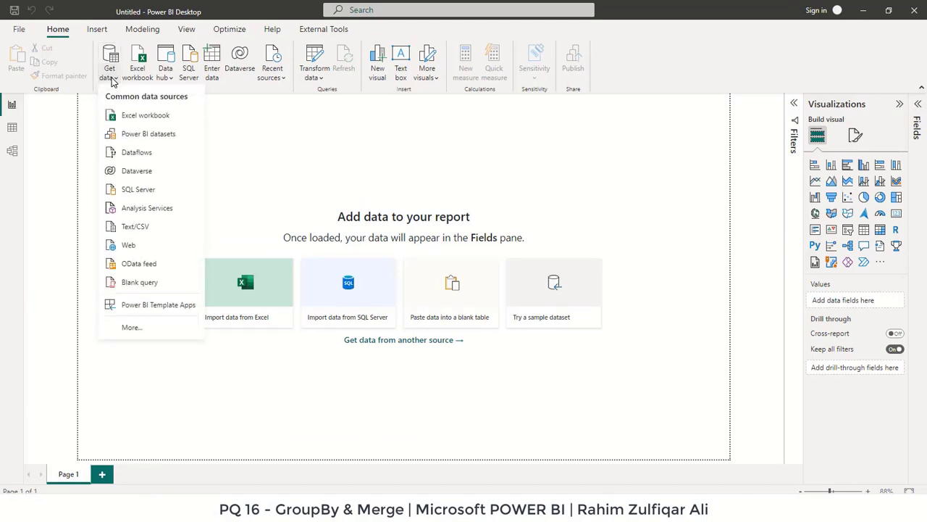
{"action": "left_click", "coordinate": [135, 114]}
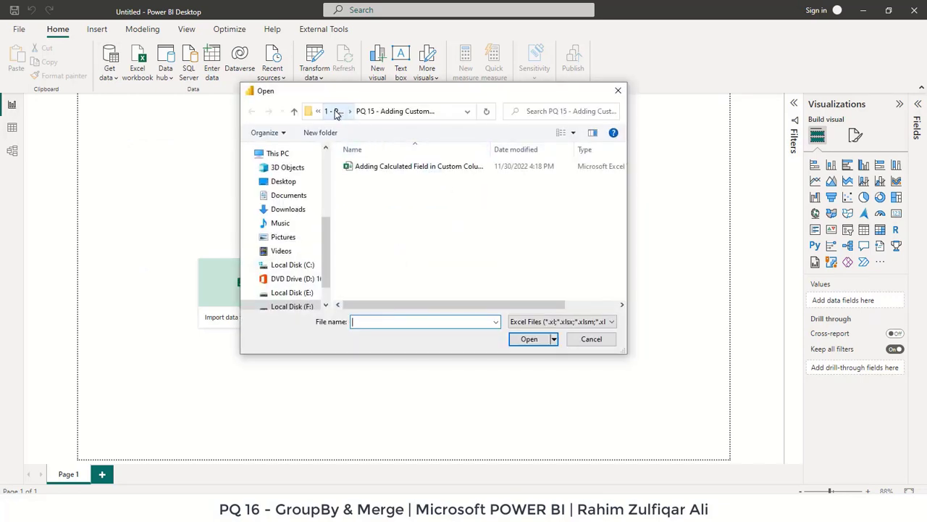
{"action": "left_click", "coordinate": [335, 114]}
{"action": "left_click_drag", "start_coordinate": [618, 228], "coordinate": [619, 259]}
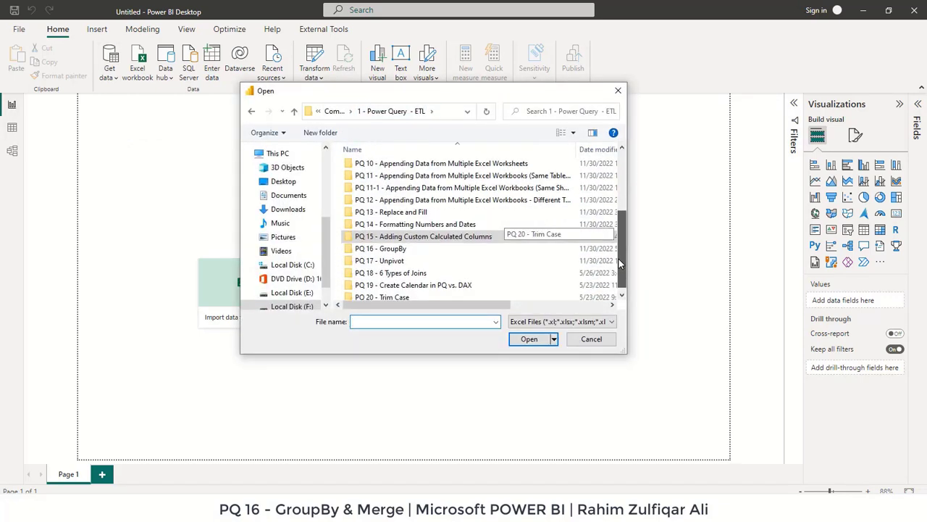
{"action": "left_click", "coordinate": [396, 251]}
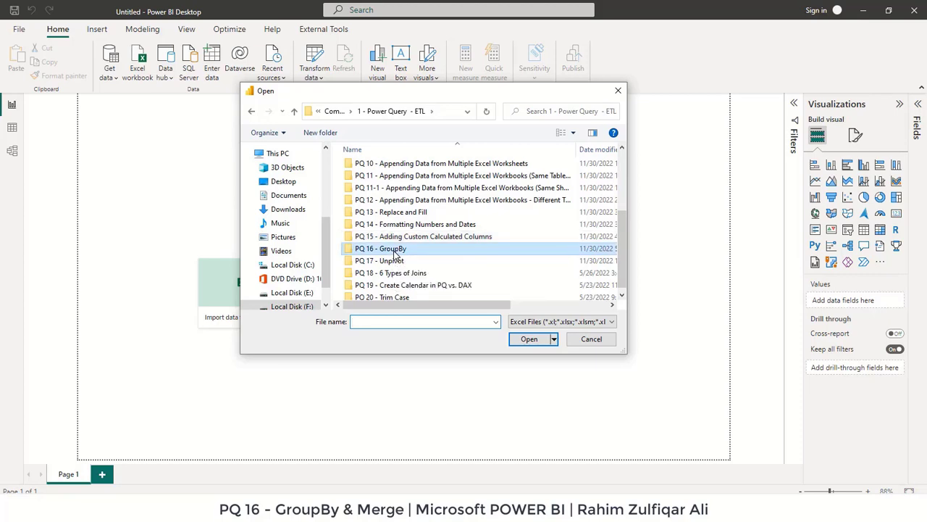
{"action": "double_click", "coordinate": [396, 252]}
{"action": "double_click", "coordinate": [397, 166]}
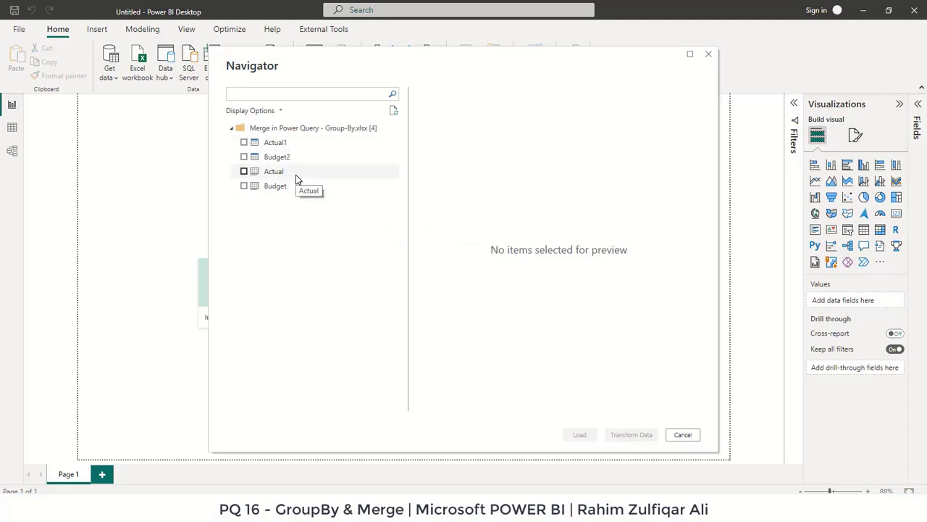
- Select the Actual1 and Budget2 tables for import and open them in Power Query Editor for transformation
{"action": "left_click", "coordinate": [244, 143]}
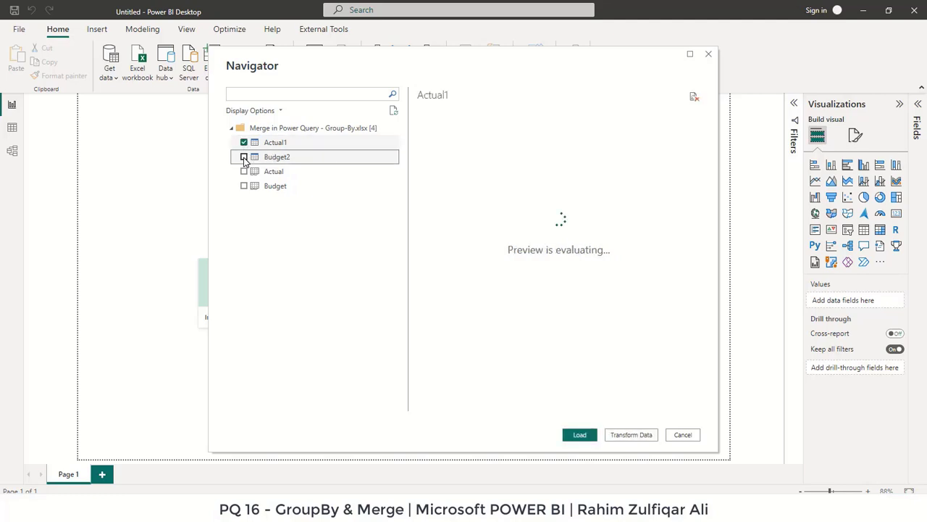
{"action": "left_click", "coordinate": [245, 157]}
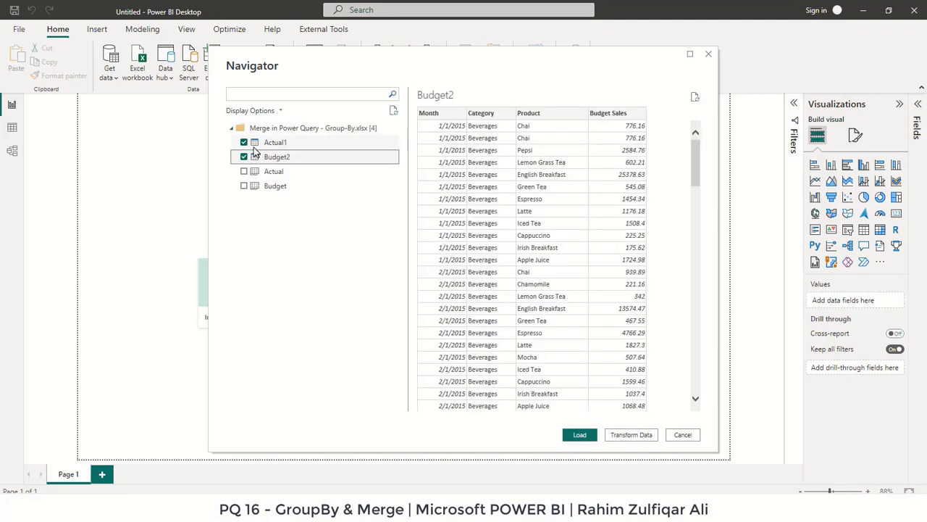
{"action": "left_click", "coordinate": [630, 438]}
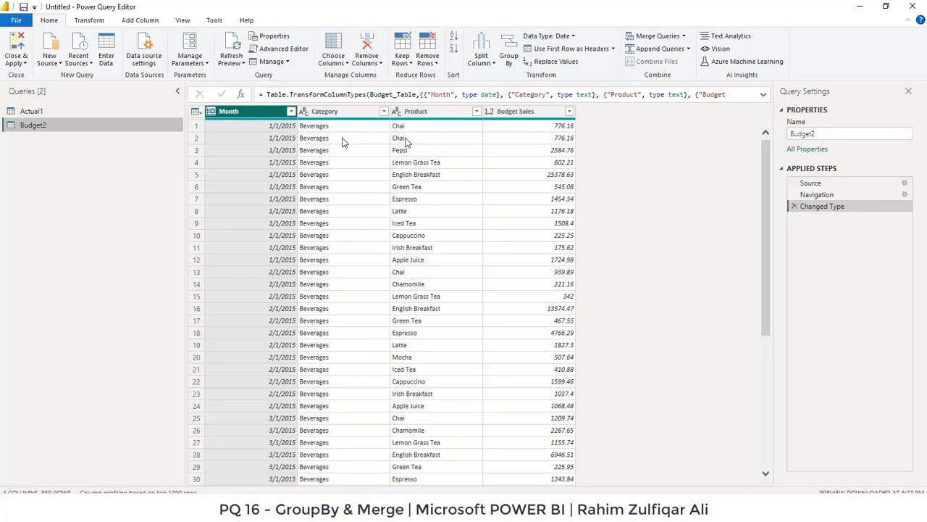
- Start an advanced Group By on the Actual1 query with Month as the first grouping column
{"action": "left_click", "coordinate": [64, 111]}
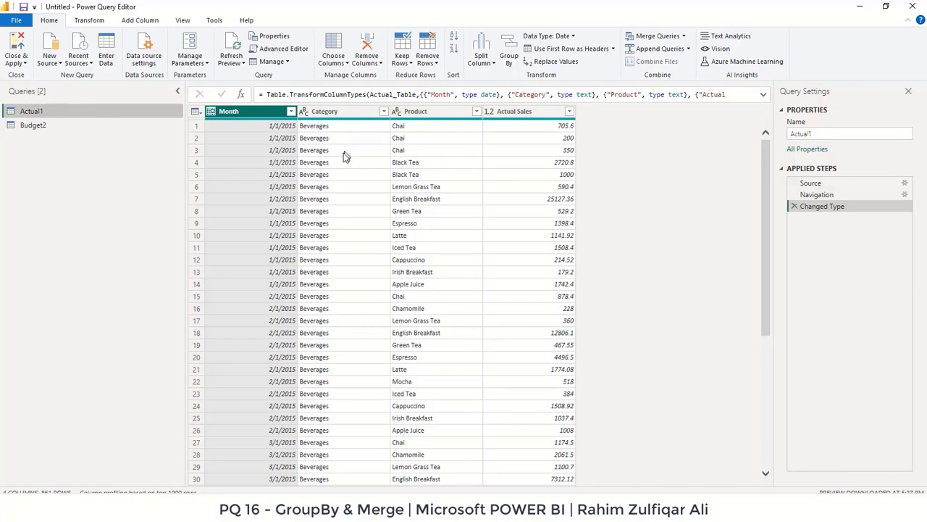
{"action": "key", "text": "Right"}
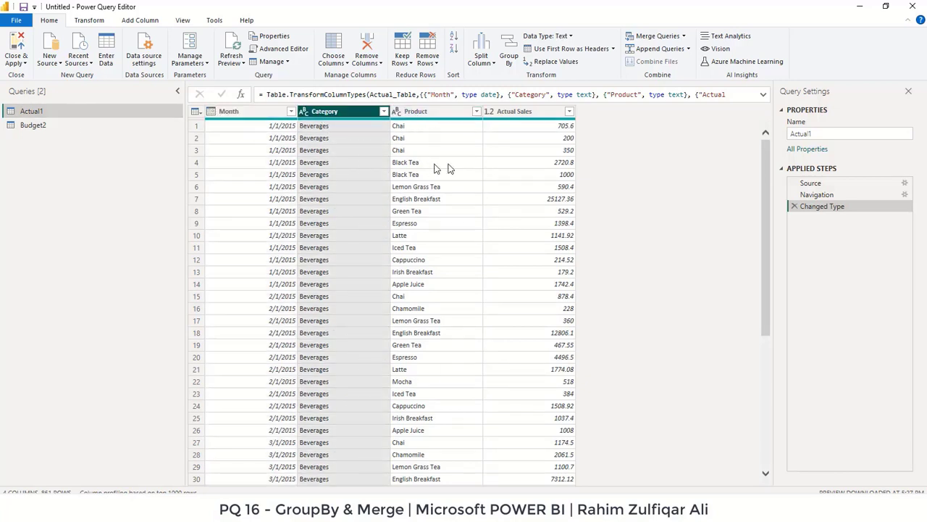
{"action": "left_click", "coordinate": [255, 113]}
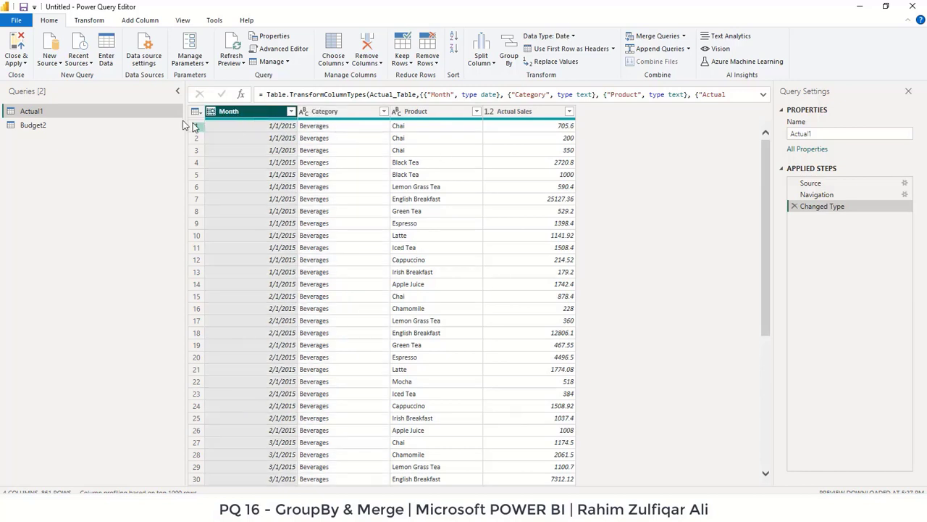
{"action": "left_click", "coordinate": [88, 20]}
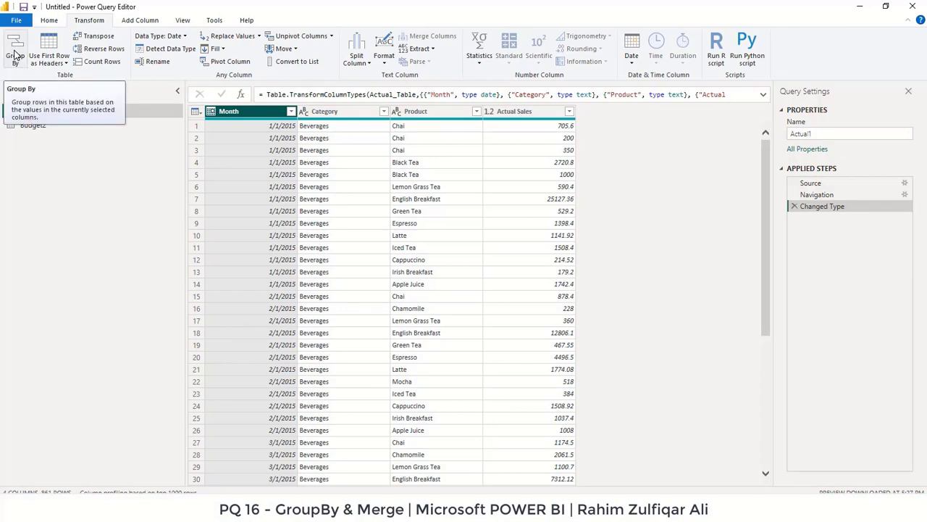
{"action": "left_click", "coordinate": [15, 55]}
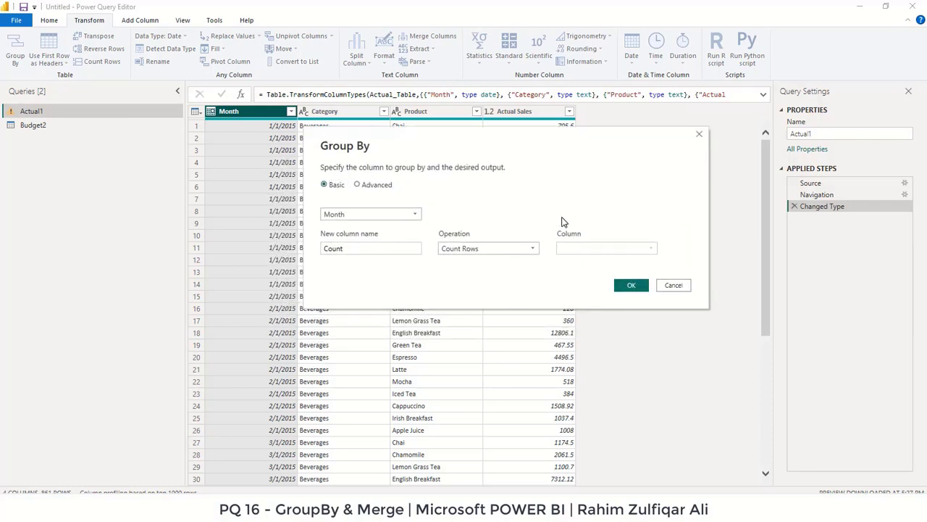
{"action": "left_click", "coordinate": [358, 186]}
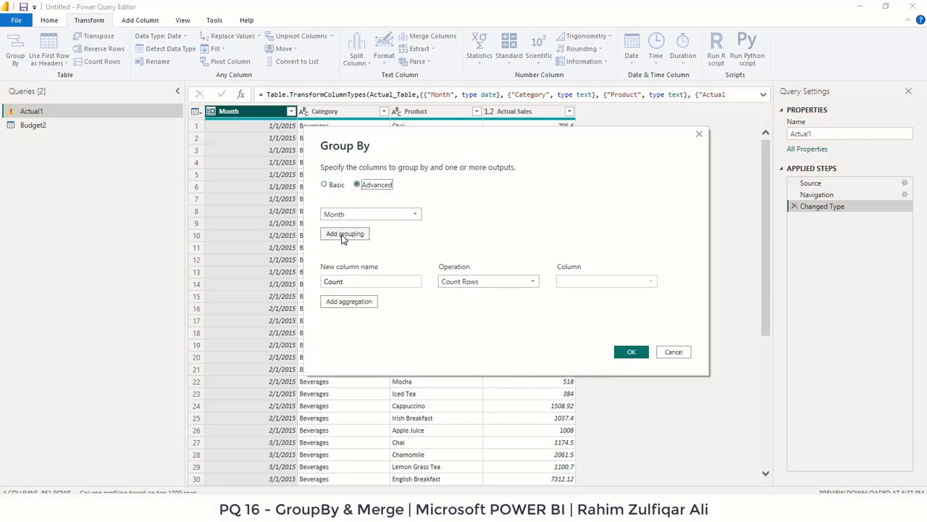
- Add Category and Product as the second and third grouping columns in the Group By settings
{"action": "left_click_drag", "start_coordinate": [337, 143], "coordinate": [355, 210]}
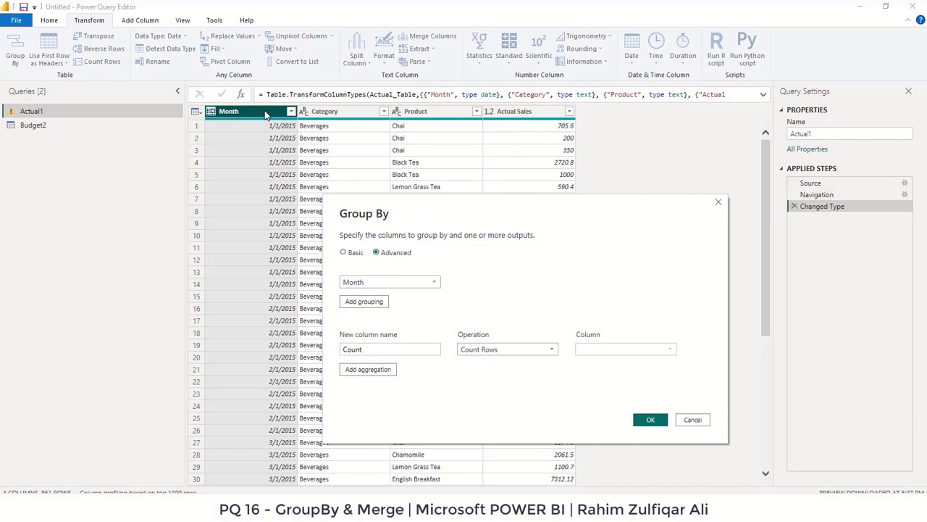
{"action": "left_click", "coordinate": [365, 301]}
{"action": "left_click", "coordinate": [368, 321]}
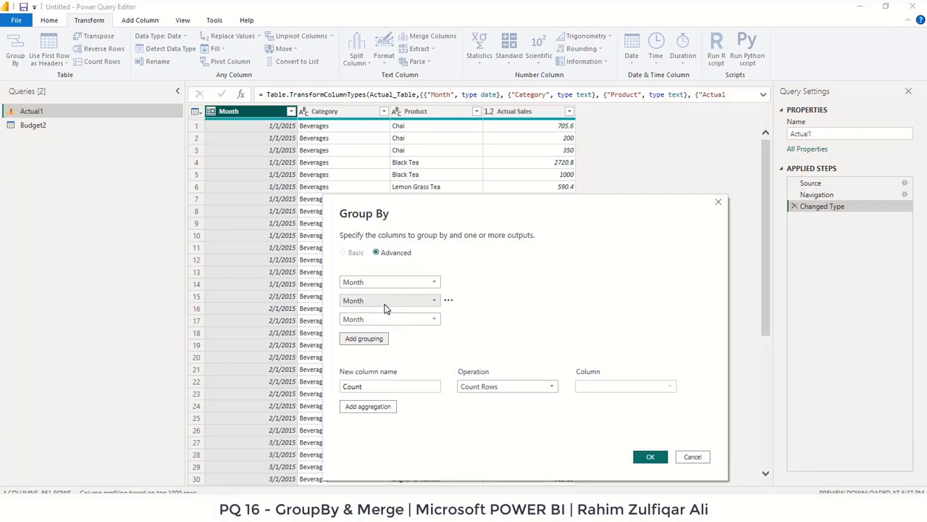
{"action": "left_click", "coordinate": [379, 304]}
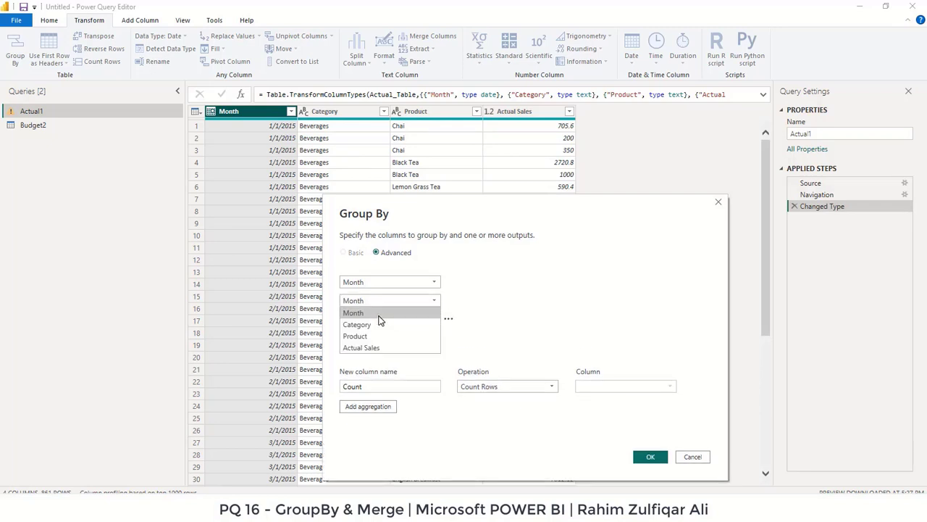
{"action": "left_click", "coordinate": [373, 324]}
{"action": "left_click", "coordinate": [376, 320]}
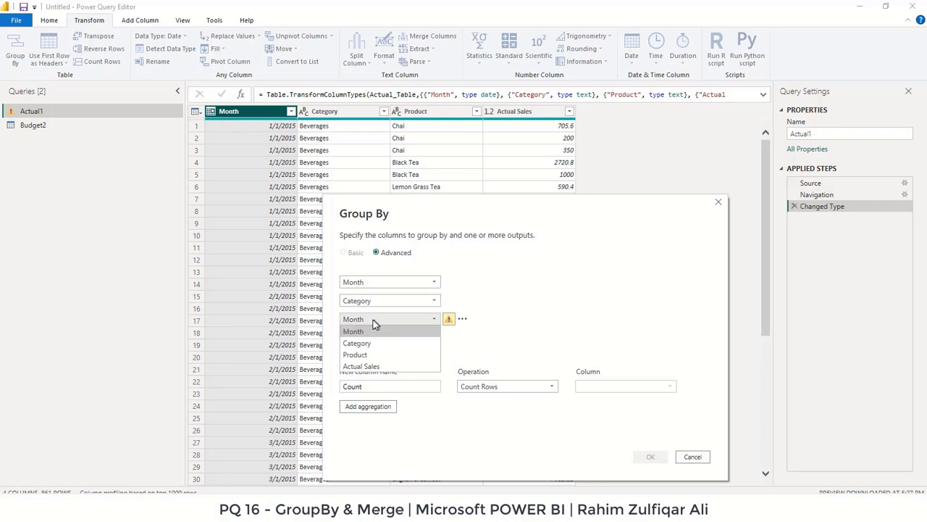
{"action": "left_click", "coordinate": [369, 355]}
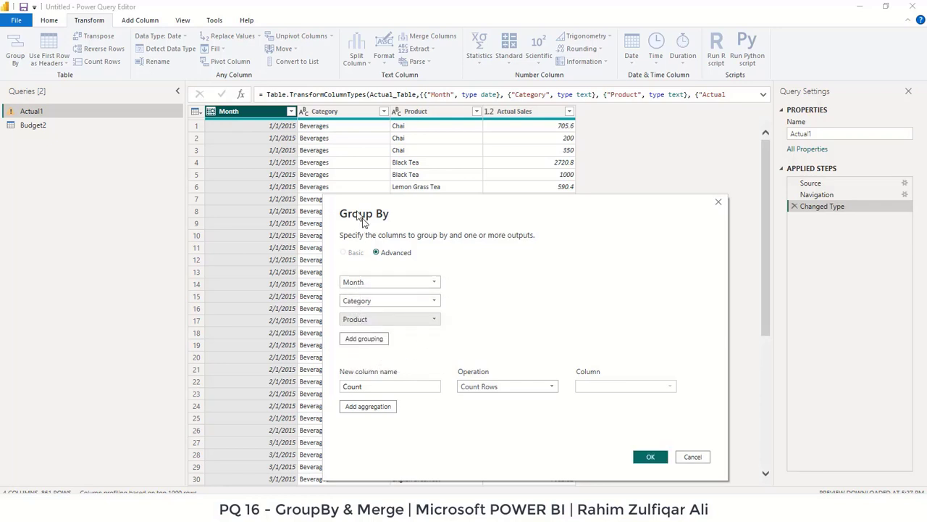
- Define the aggregation column Actual Sales as the Sum of Actual Sales and apply the grouping to Actual1
{"action": "left_click_drag", "start_coordinate": [380, 392], "coordinate": [333, 391]}
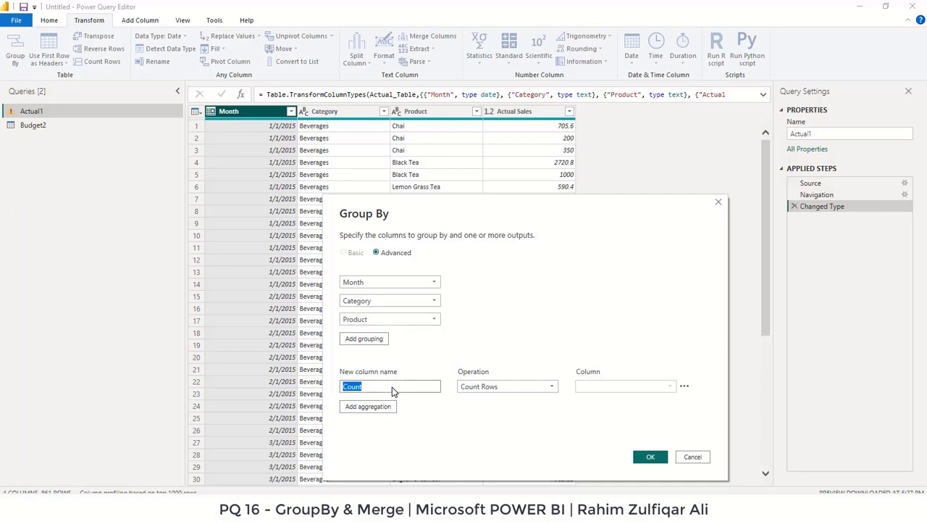
{"action": "type", "text": "Actual Sales"}
{"action": "left_click", "coordinate": [471, 390]}
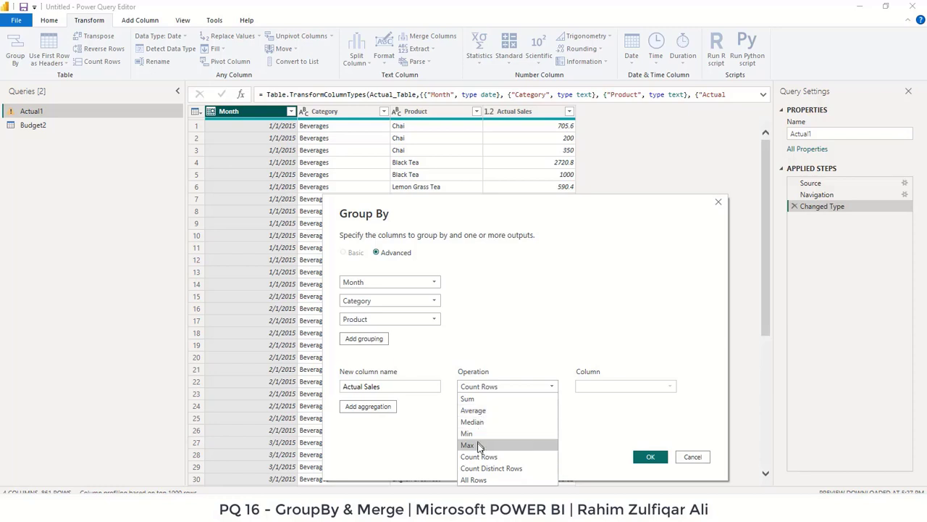
{"action": "left_click", "coordinate": [490, 400]}
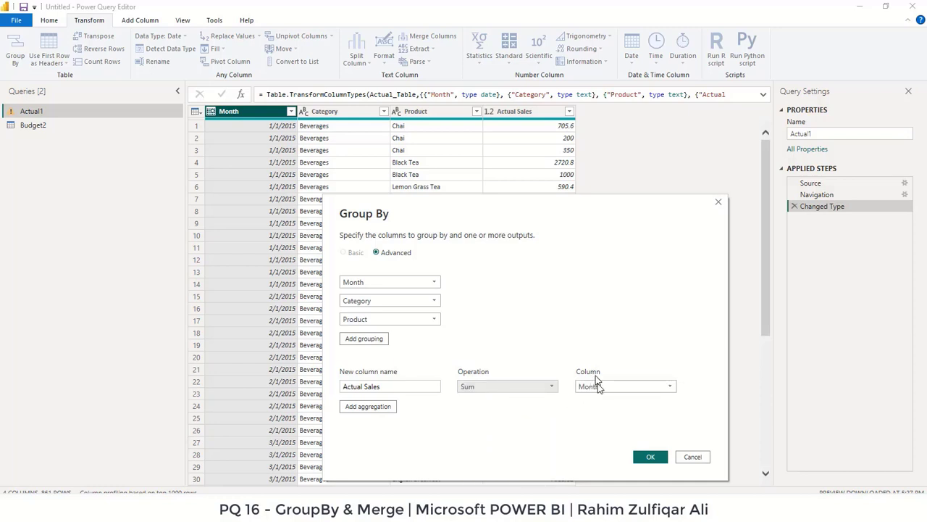
{"action": "left_click", "coordinate": [597, 387]}
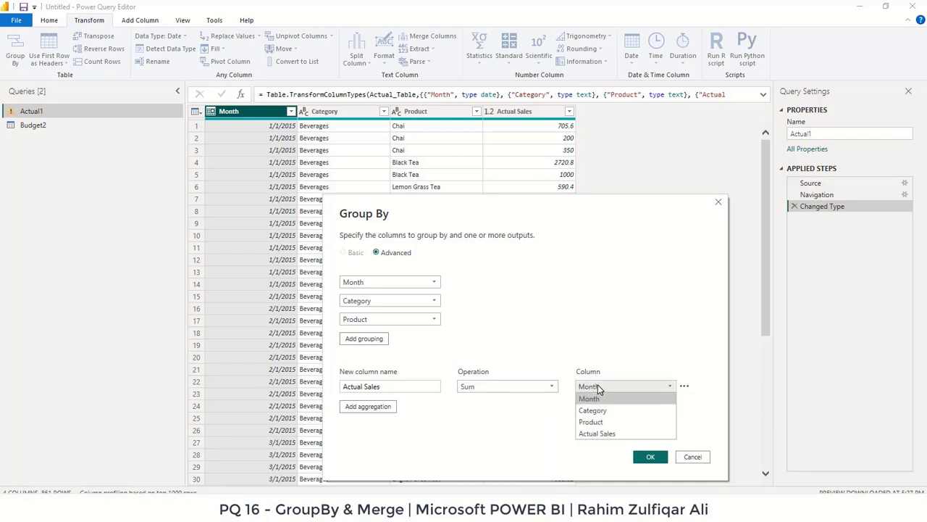
{"action": "left_click", "coordinate": [600, 433]}
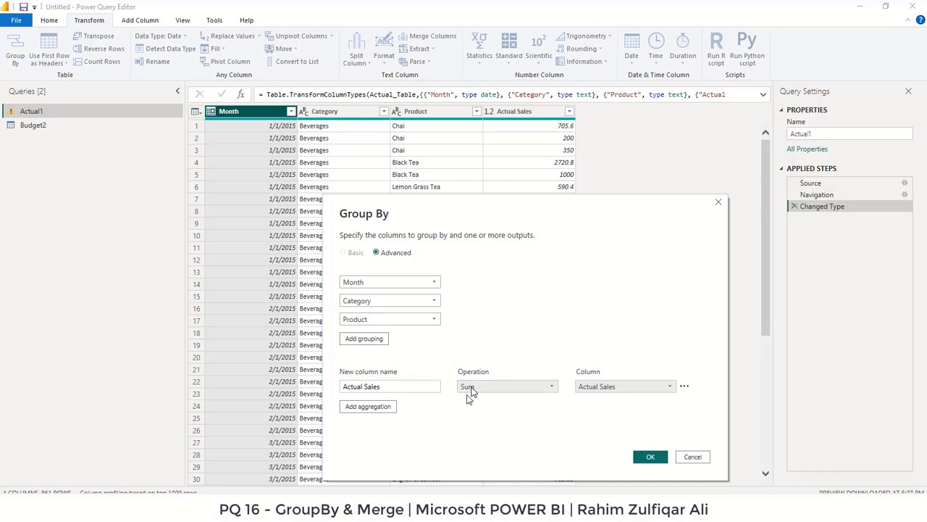
{"action": "left_click", "coordinate": [349, 387]}
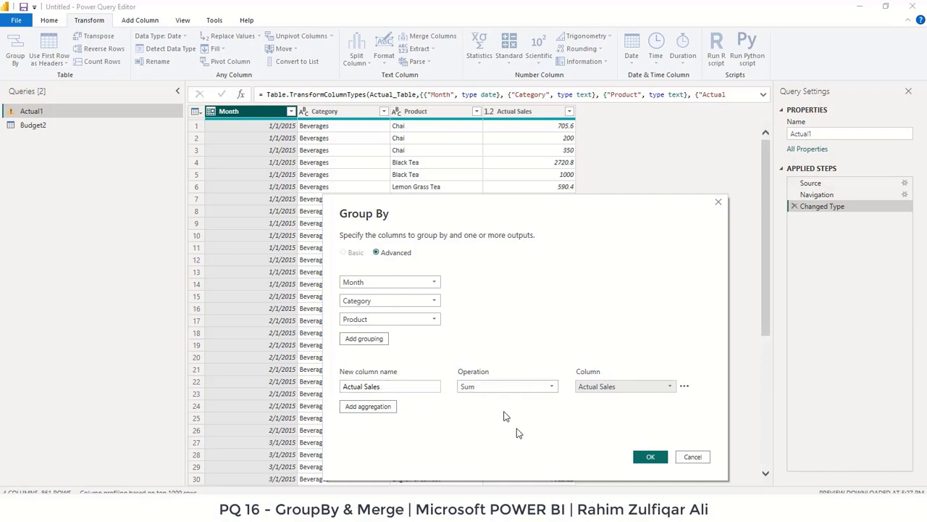
{"action": "left_click", "coordinate": [651, 458]}
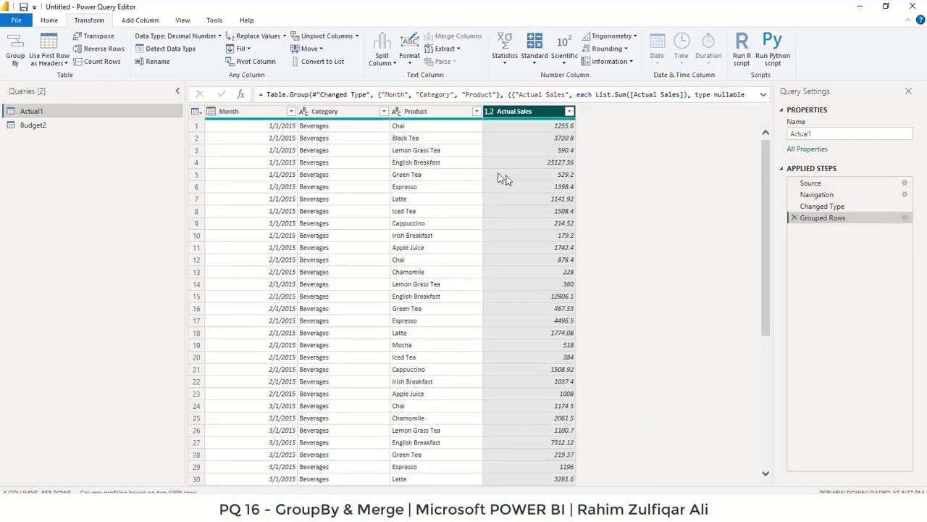
- Examine the month, category, product and sales values of the grouped 1/1/2015 Chai and Black Tea rows in Actual1
{"action": "left_click", "coordinate": [435, 127]}
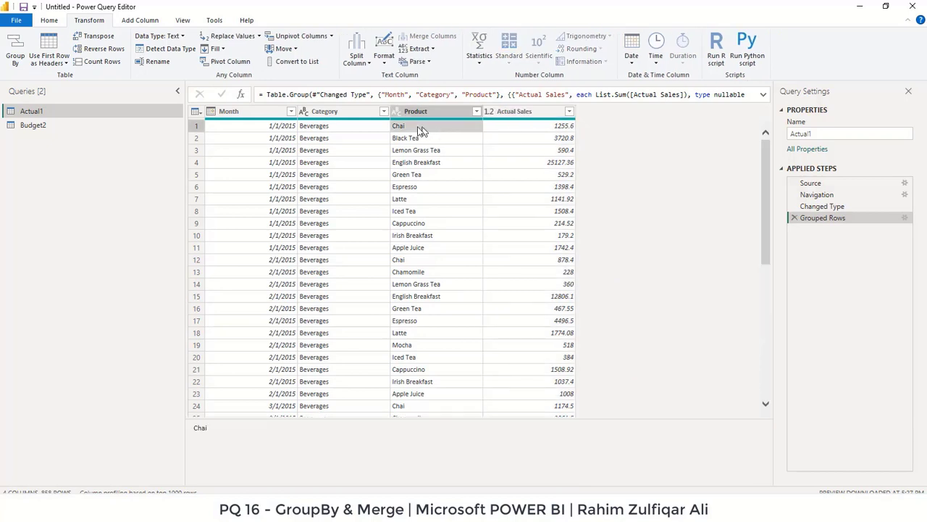
{"action": "left_click", "coordinate": [326, 128]}
{"action": "left_click", "coordinate": [275, 127]}
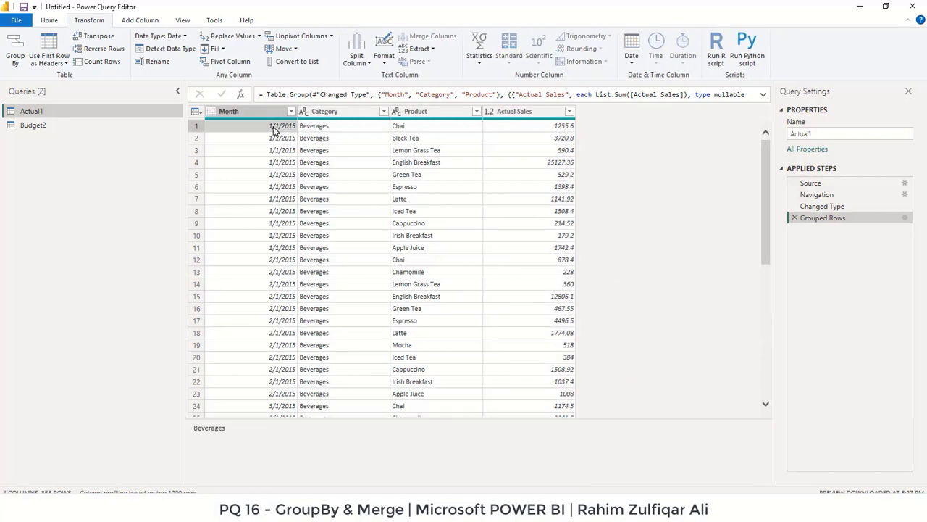
{"action": "left_click", "coordinate": [337, 132]}
{"action": "left_click", "coordinate": [411, 131]}
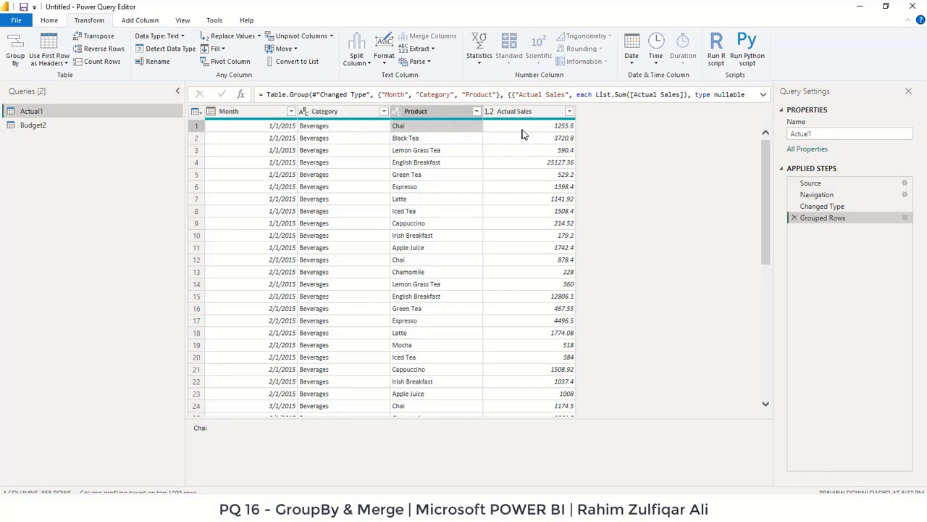
{"action": "left_click", "coordinate": [561, 128]}
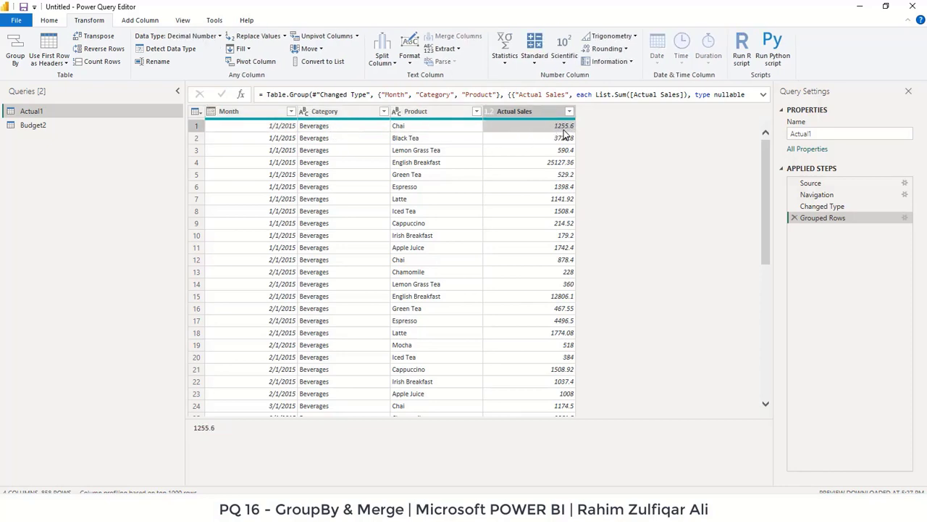
{"action": "left_click", "coordinate": [305, 144]}
{"action": "left_click", "coordinate": [433, 143]}
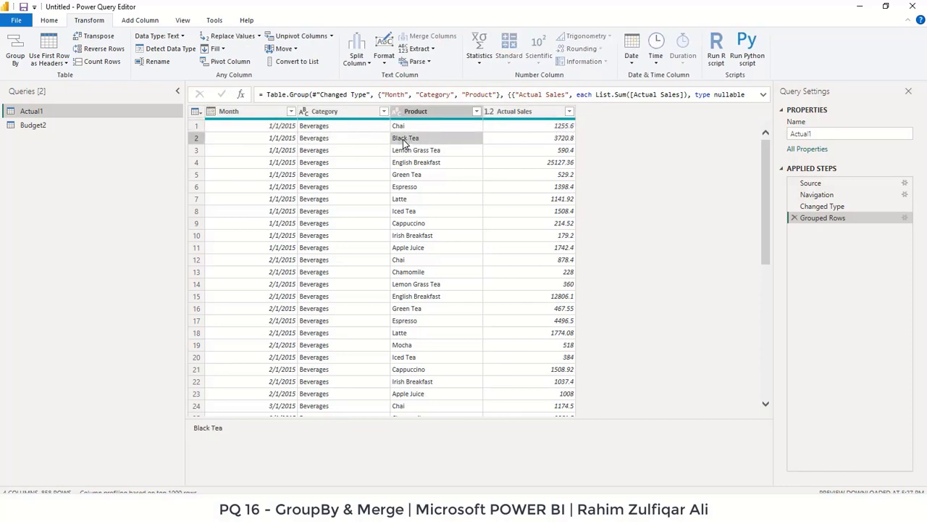
- Start an advanced Group By on the Budget2 query with Month, Category and Product as the grouping columns
{"action": "left_click", "coordinate": [561, 145]}
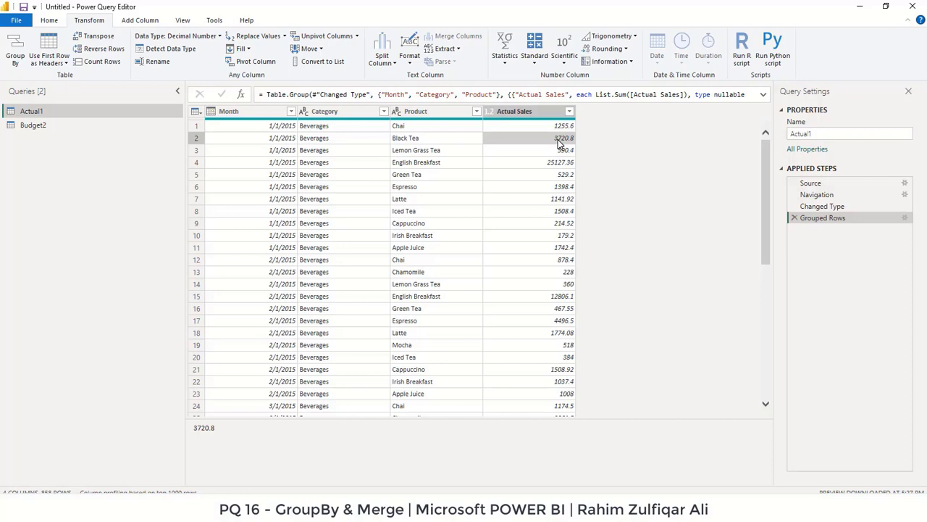
{"action": "left_click", "coordinate": [38, 124]}
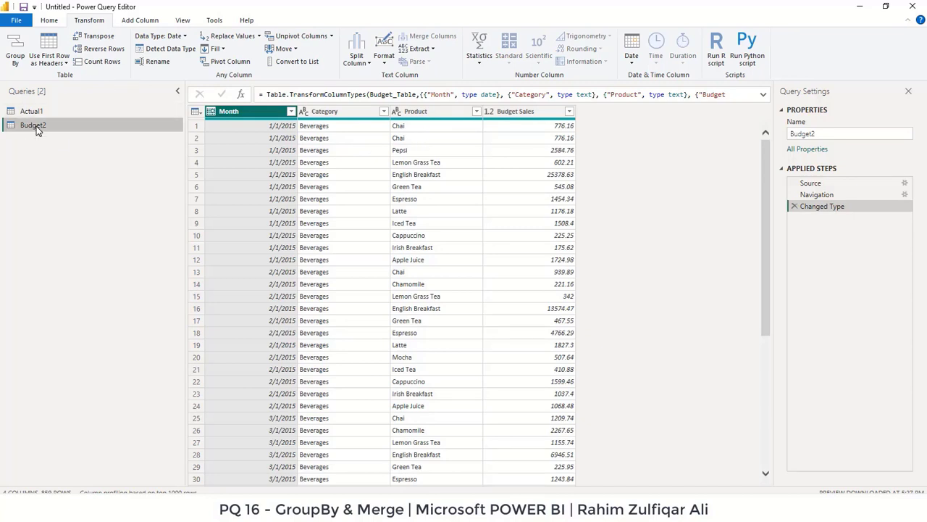
{"action": "left_click", "coordinate": [16, 49]}
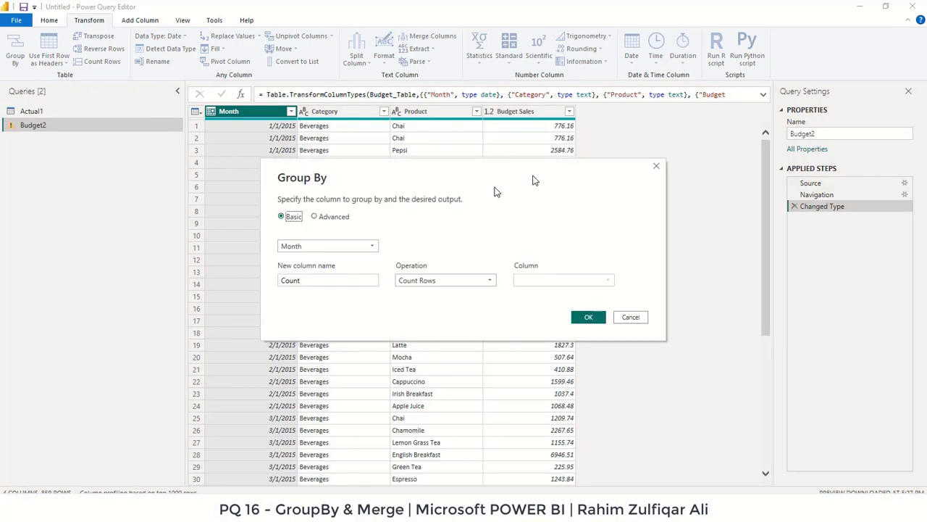
{"action": "left_click", "coordinate": [339, 219]}
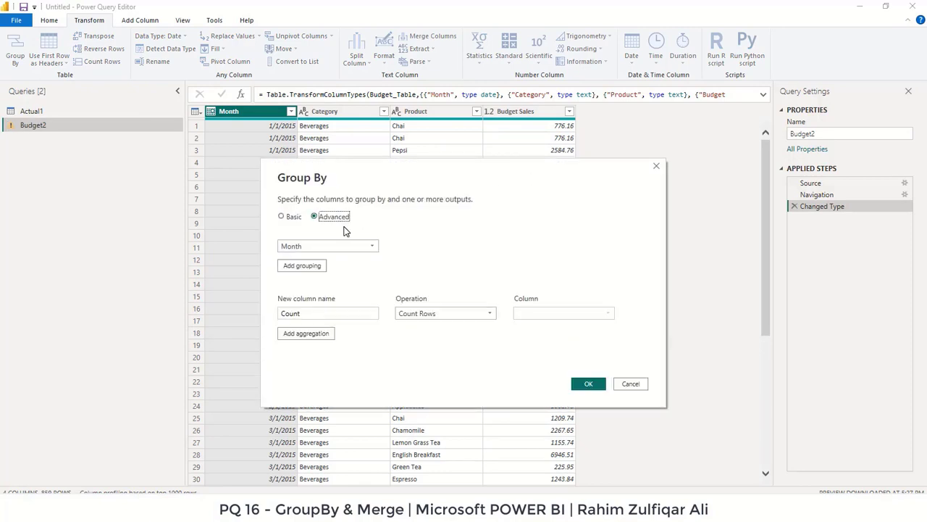
{"action": "left_click", "coordinate": [314, 265]}
{"action": "left_click", "coordinate": [319, 284]}
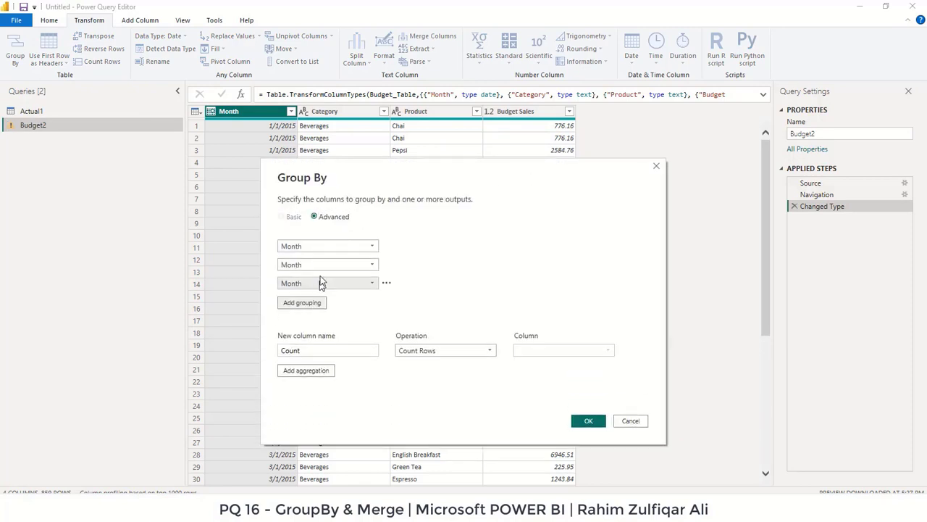
{"action": "left_click", "coordinate": [315, 265]}
{"action": "left_click", "coordinate": [307, 289]}
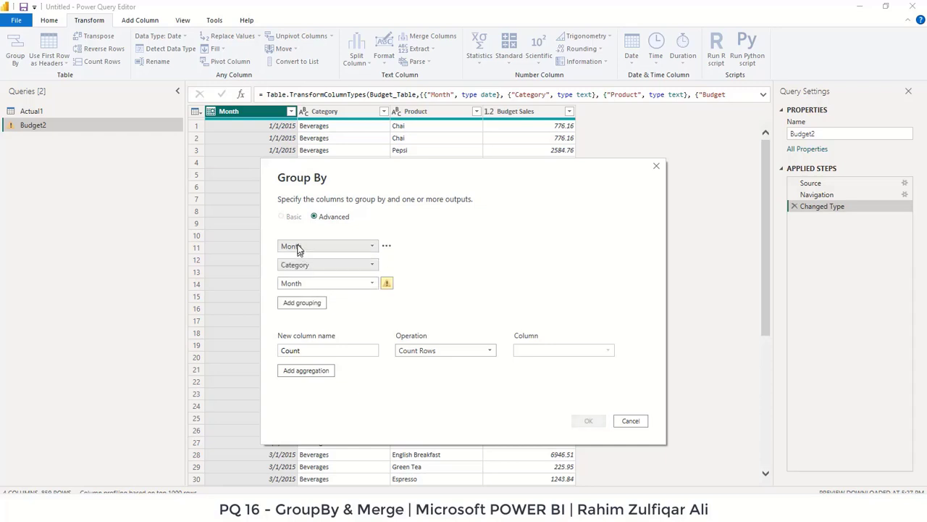
{"action": "left_click", "coordinate": [300, 283]}
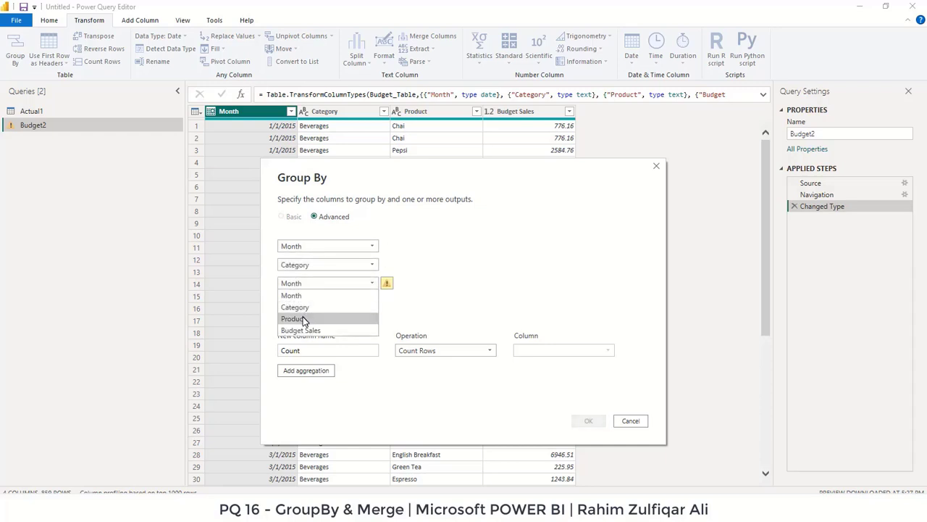
{"action": "left_click", "coordinate": [303, 317]}
- Define the aggregation column Budget Sales as the Sum of Budget Sales and apply the grouping to Budget2
{"action": "double_click", "coordinate": [321, 351]}
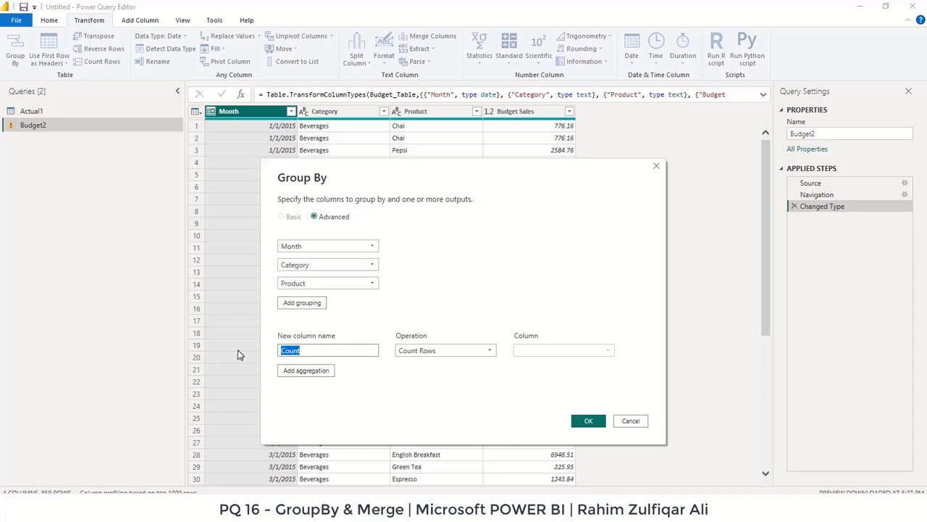
{"action": "type", "text": "Budget Sales"}
{"action": "left_click", "coordinate": [449, 350]}
{"action": "left_click", "coordinate": [407, 363]}
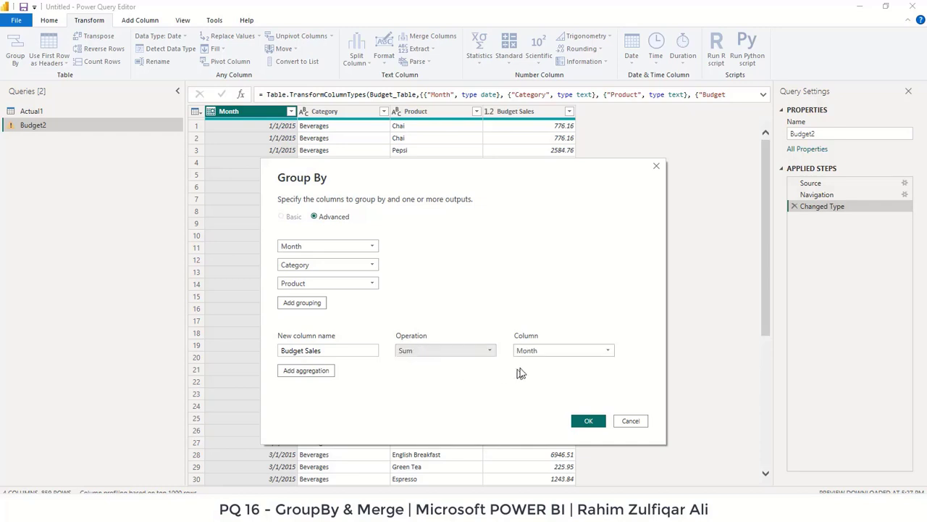
{"action": "left_click", "coordinate": [534, 352]}
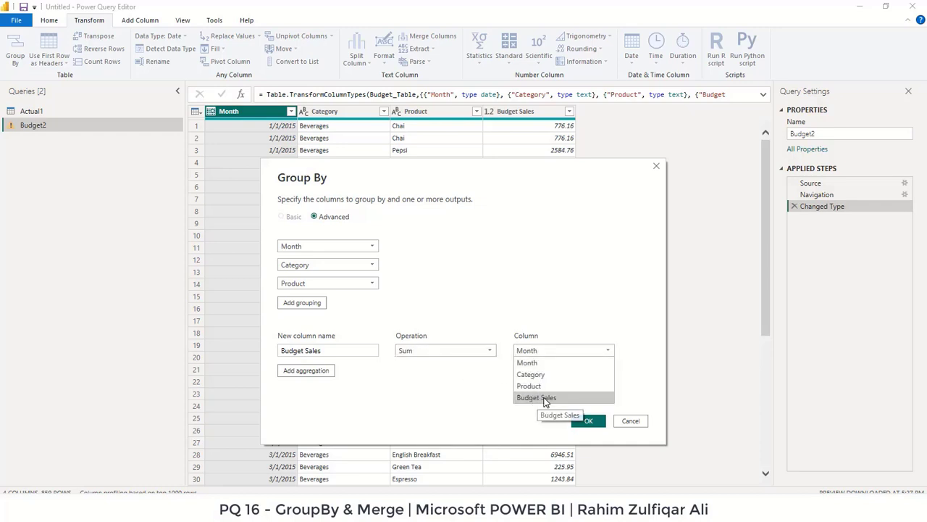
{"action": "left_click", "coordinate": [538, 400]}
{"action": "left_click", "coordinate": [588, 422]}
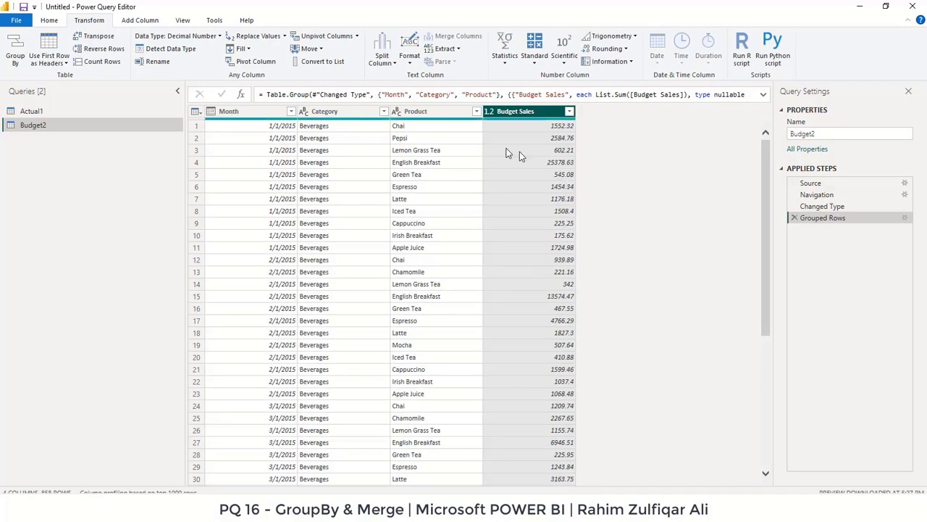
- Check the grouped Chai row in Budget2 and compare the Actual1 and Budget2 queries
{"action": "left_click", "coordinate": [442, 128]}
{"action": "left_click", "coordinate": [80, 114]}
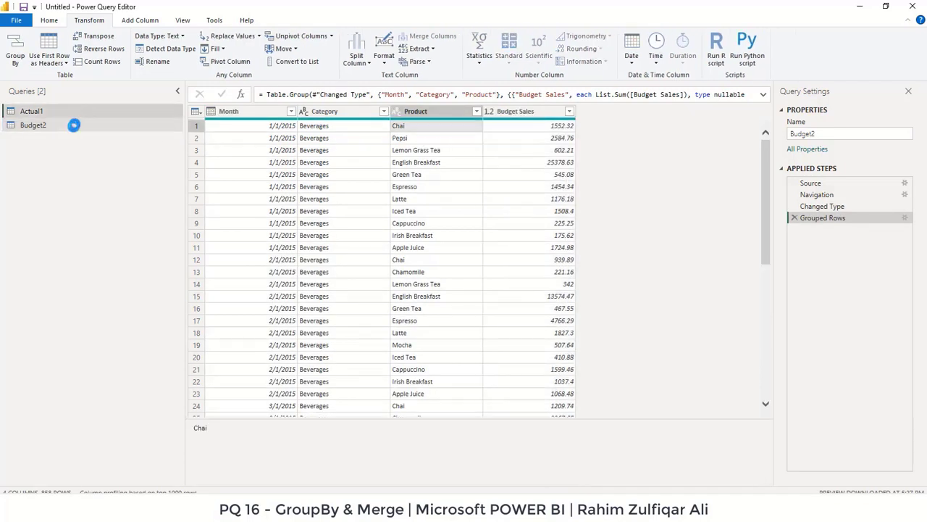
{"action": "left_click", "coordinate": [73, 130]}
{"action": "left_click", "coordinate": [71, 110]}
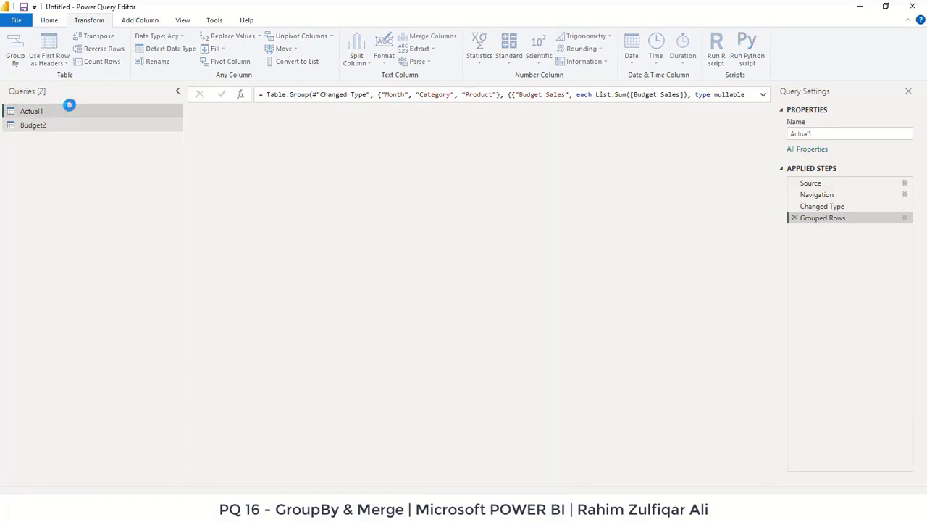
{"action": "left_click", "coordinate": [62, 126]}
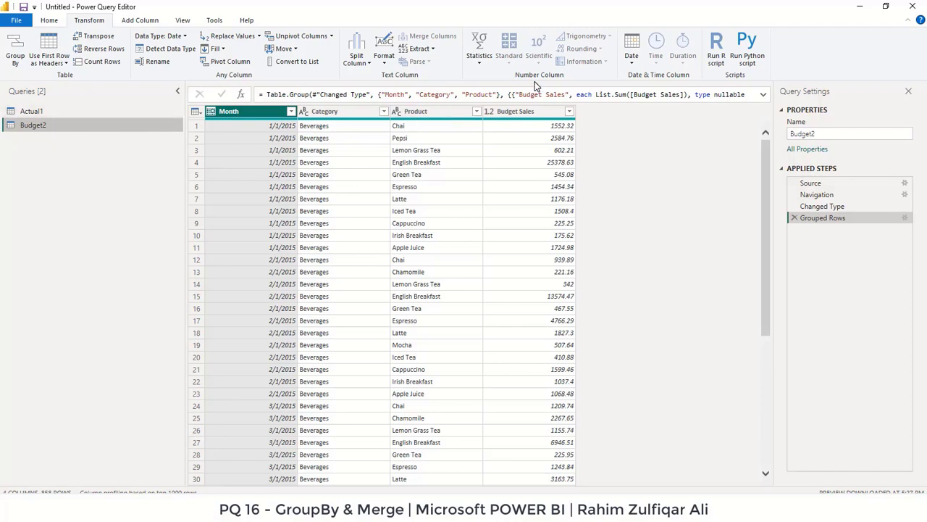
- Start merging queries as new, with Actual1 as the first table and Budget2 as the second
{"action": "left_click", "coordinate": [58, 21]}
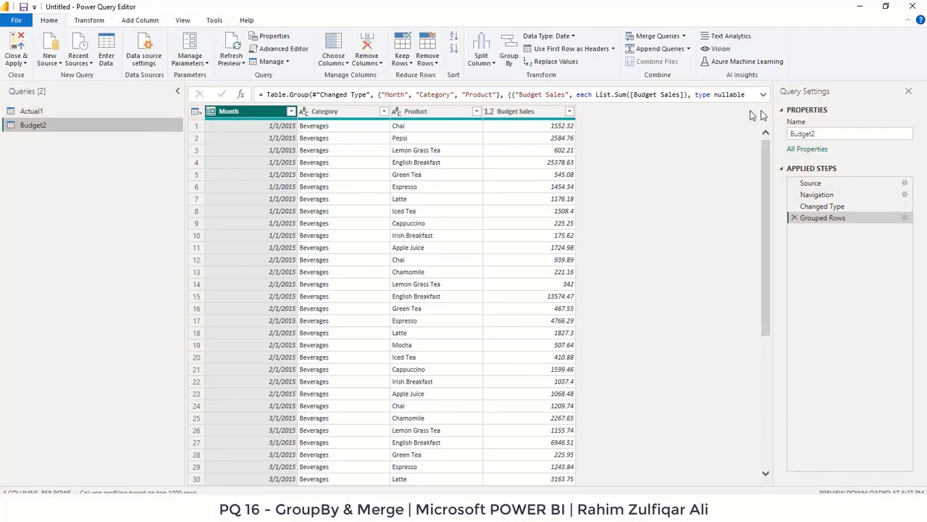
{"action": "left_click", "coordinate": [684, 36]}
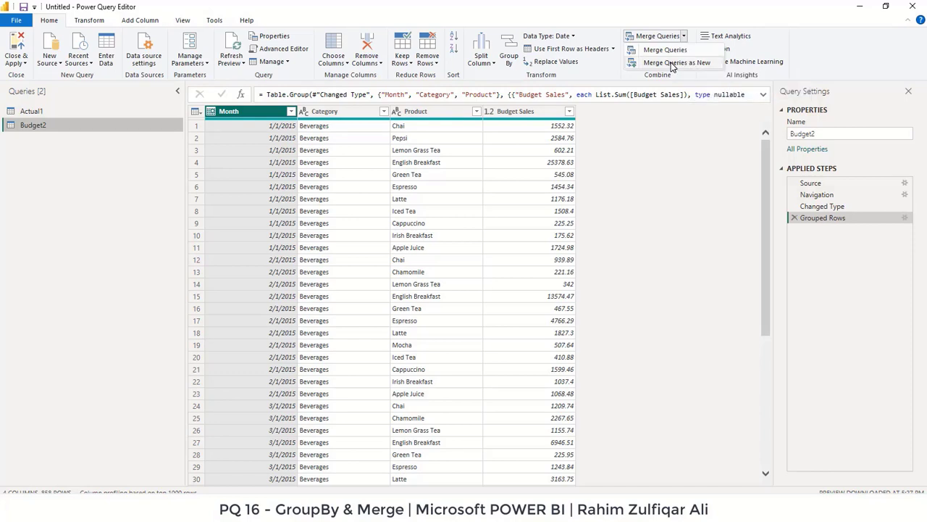
{"action": "left_click", "coordinate": [673, 64]}
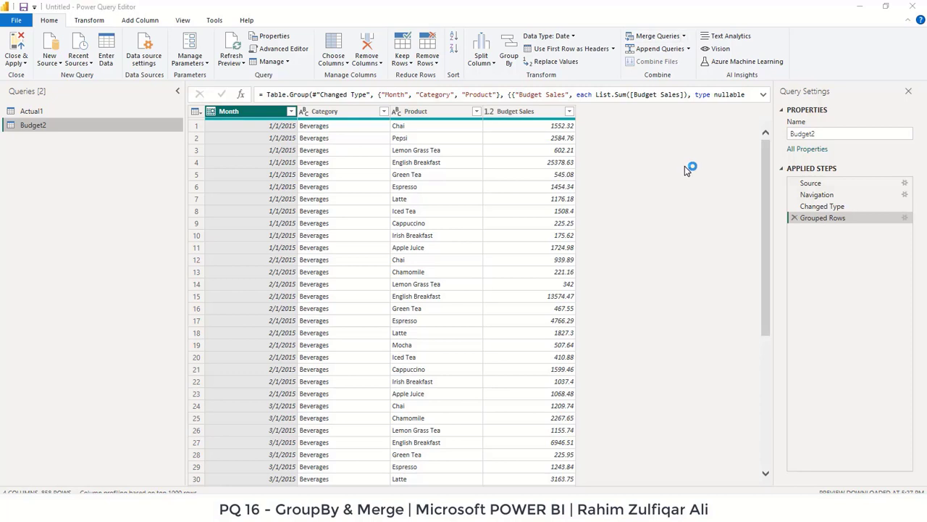
{"action": "left_click", "coordinate": [392, 134]}
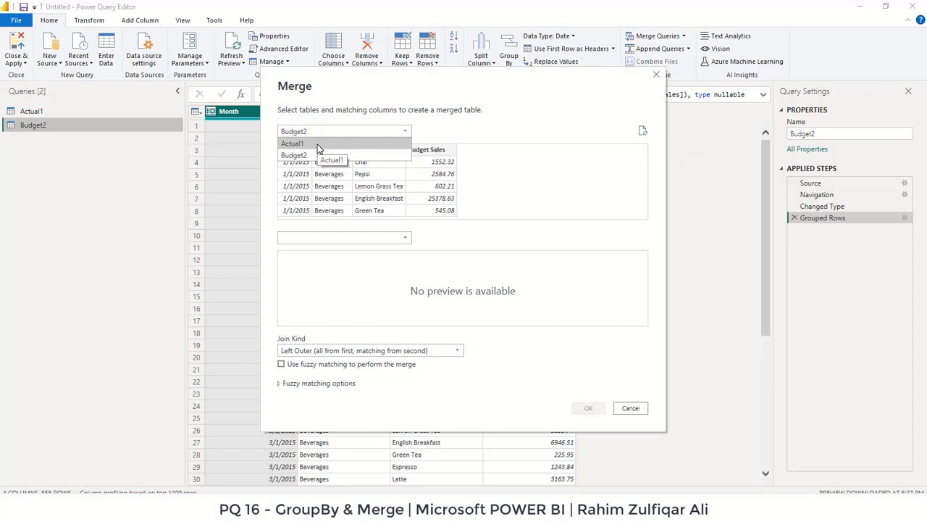
{"action": "left_click", "coordinate": [339, 131]}
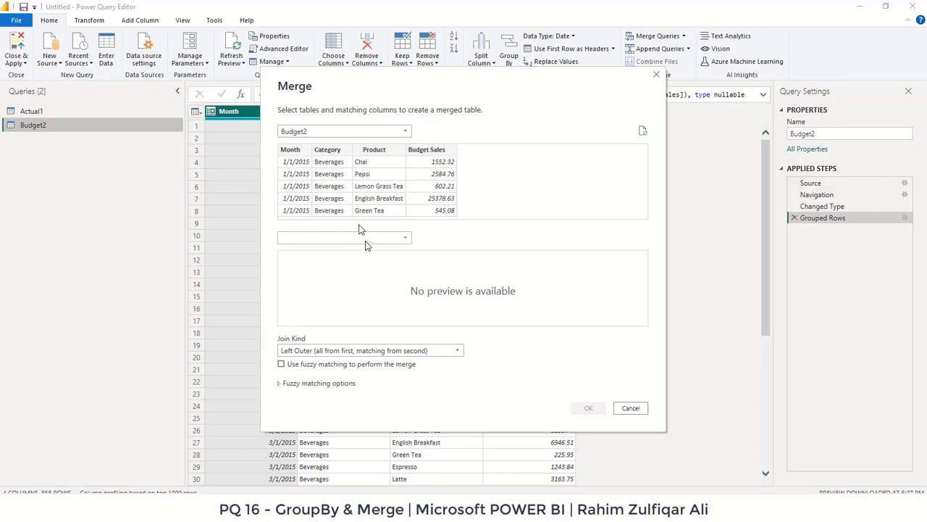
{"action": "left_click", "coordinate": [348, 137]}
{"action": "left_click", "coordinate": [320, 142]}
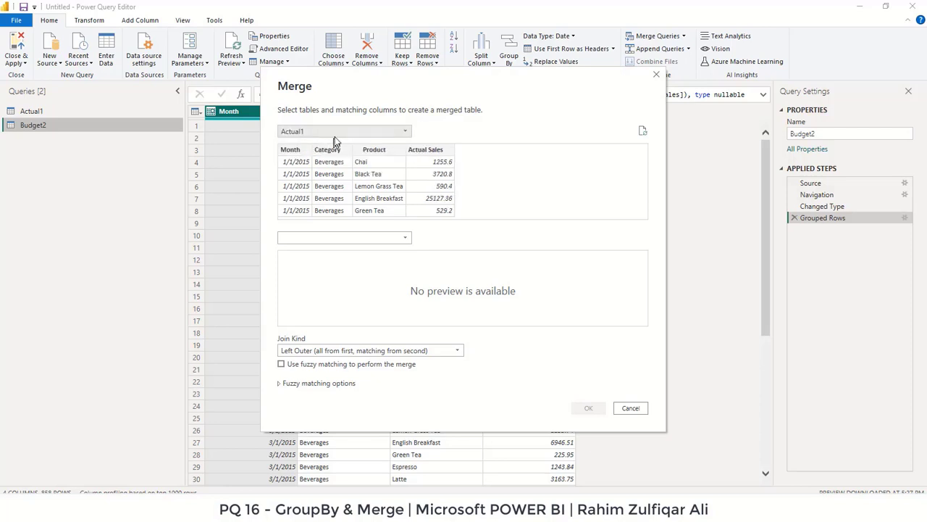
{"action": "left_click", "coordinate": [301, 238]}
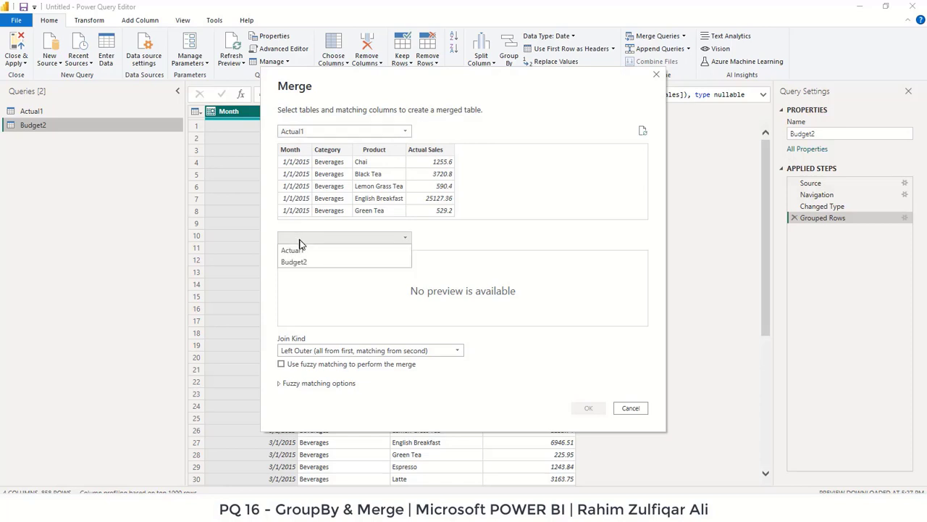
{"action": "left_click", "coordinate": [304, 263]}
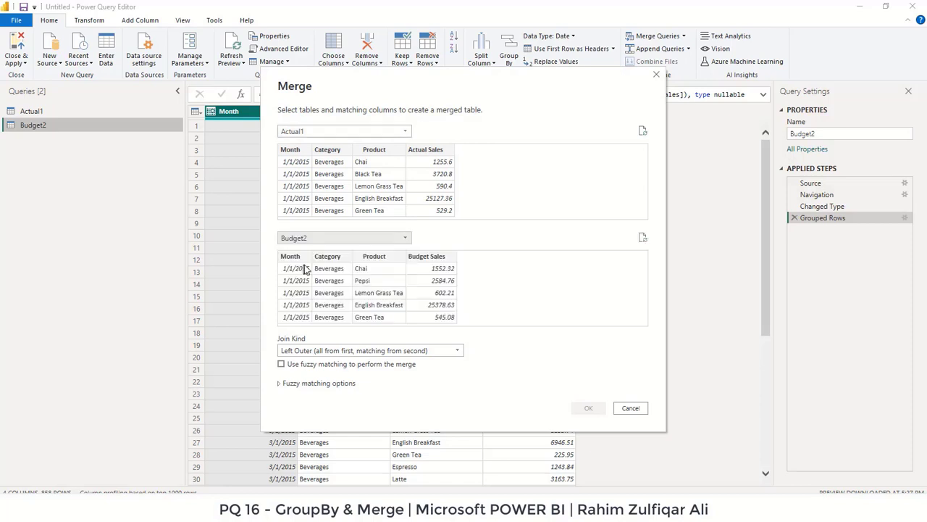
- Match Month, Category and Product, in that order, in both tables and create the Left Outer merge
{"action": "left_click", "coordinate": [293, 153]}
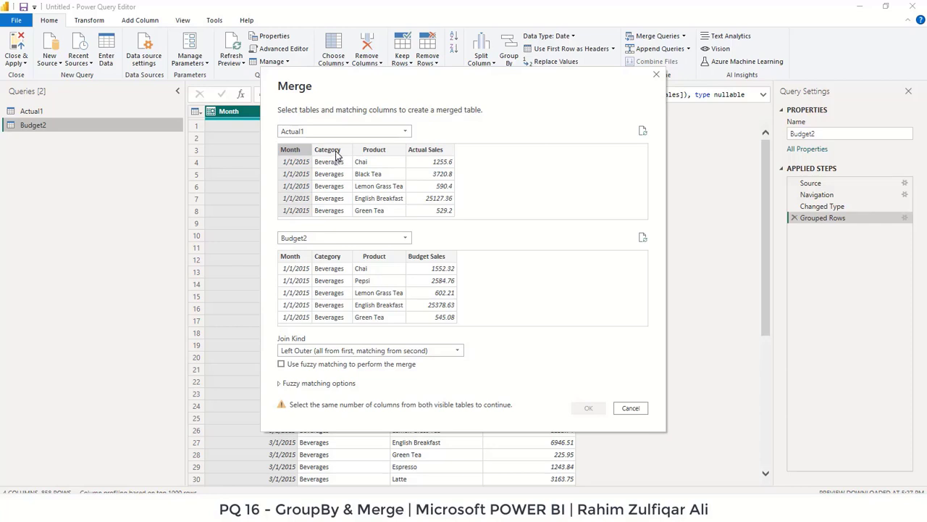
{"action": "left_click", "coordinate": [335, 154], "text": "ctrl"}
{"action": "left_click", "coordinate": [378, 153], "text": "ctrl"}
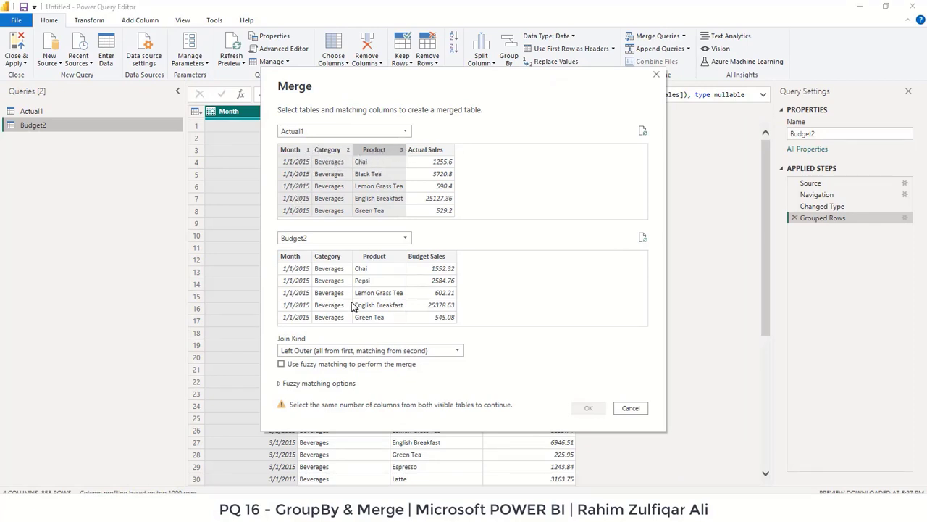
{"action": "left_click", "coordinate": [297, 259]}
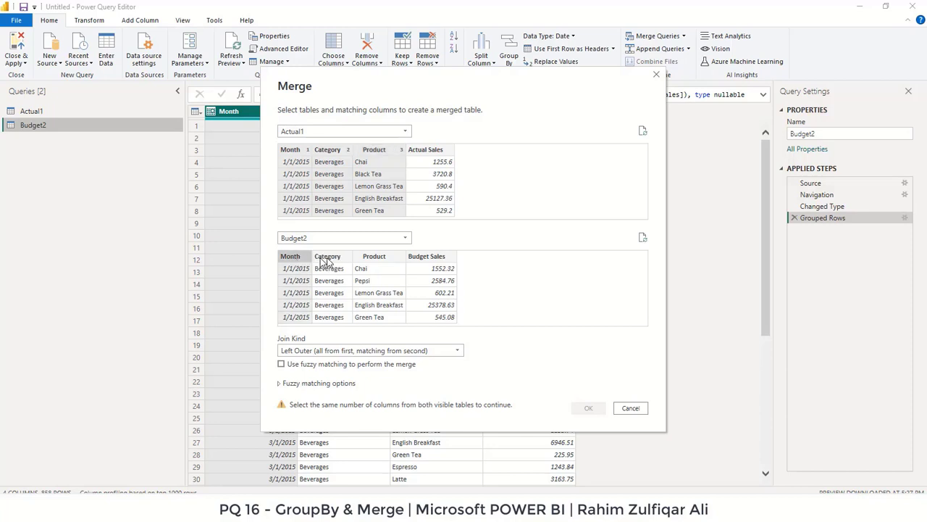
{"action": "left_click", "coordinate": [326, 260], "text": "ctrl"}
{"action": "left_click", "coordinate": [367, 262], "text": "ctrl"}
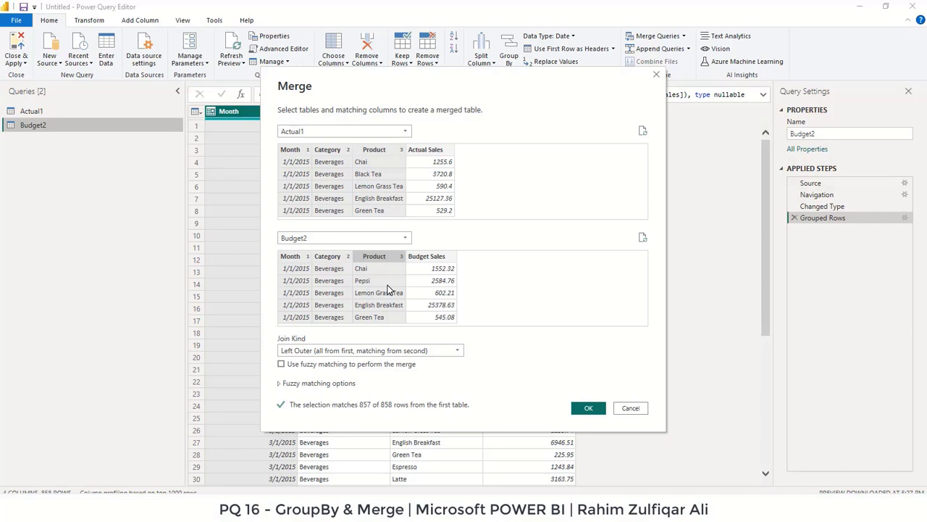
{"action": "left_click", "coordinate": [587, 410]}
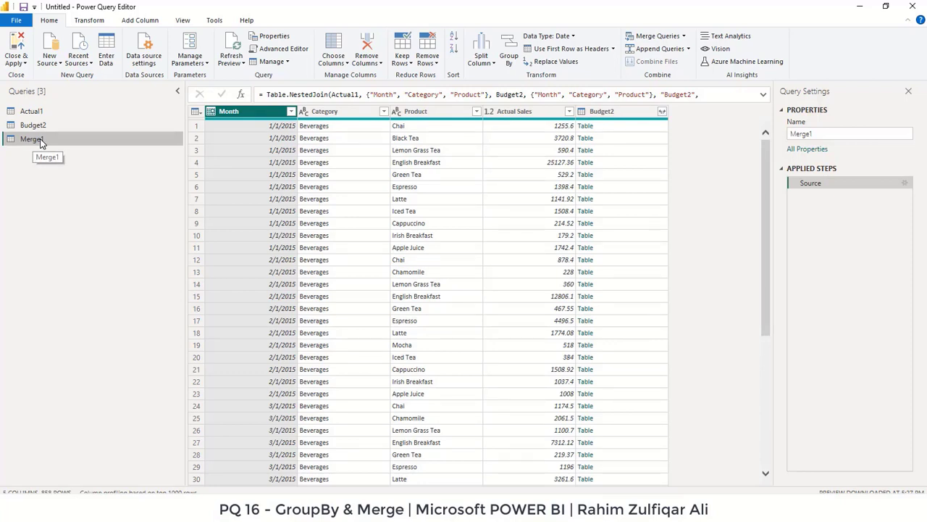
- Examine the merged query's Month, Category, Product and Actual Sales columns and the nested Budget2 table of the first row
{"action": "right_click", "coordinate": [42, 142]}
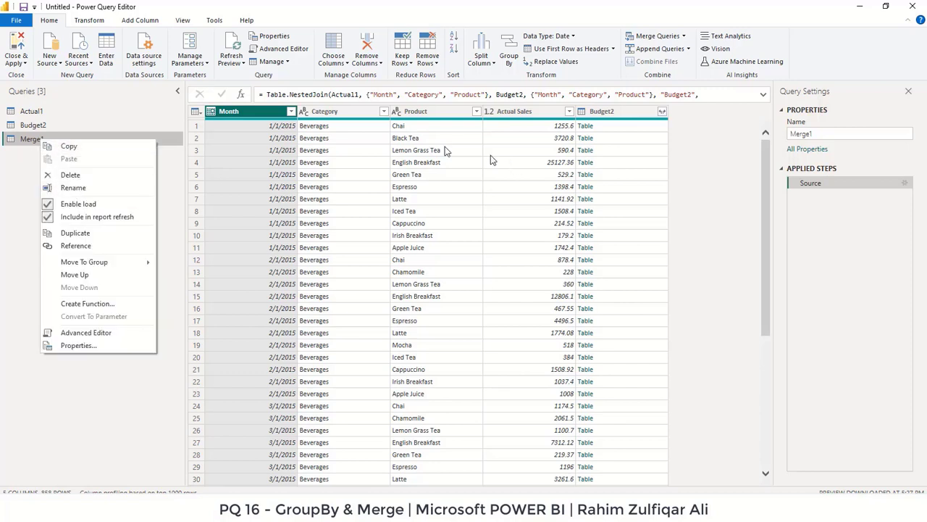
{"action": "left_click", "coordinate": [352, 113]}
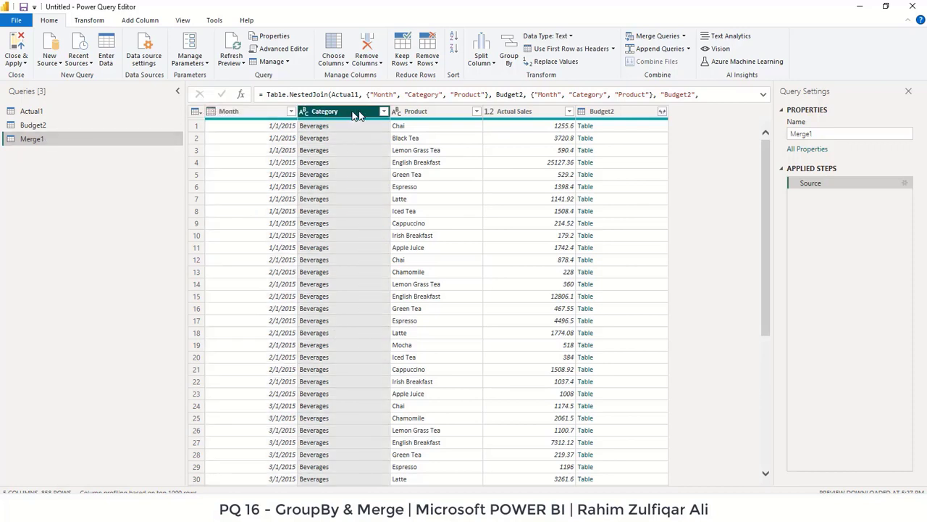
{"action": "left_click", "coordinate": [259, 116]}
{"action": "left_click", "coordinate": [337, 112]}
{"action": "left_click", "coordinate": [431, 112]}
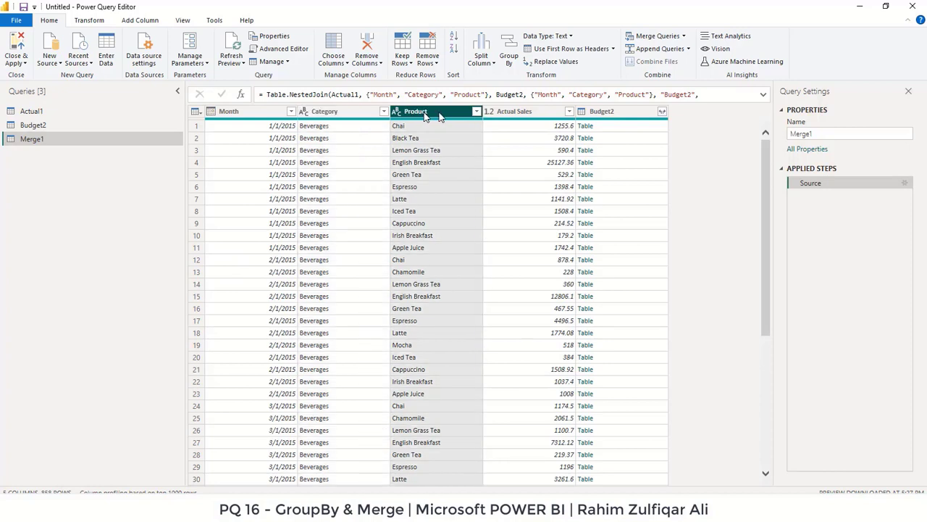
{"action": "left_click", "coordinate": [510, 113]}
{"action": "left_click", "coordinate": [607, 128]}
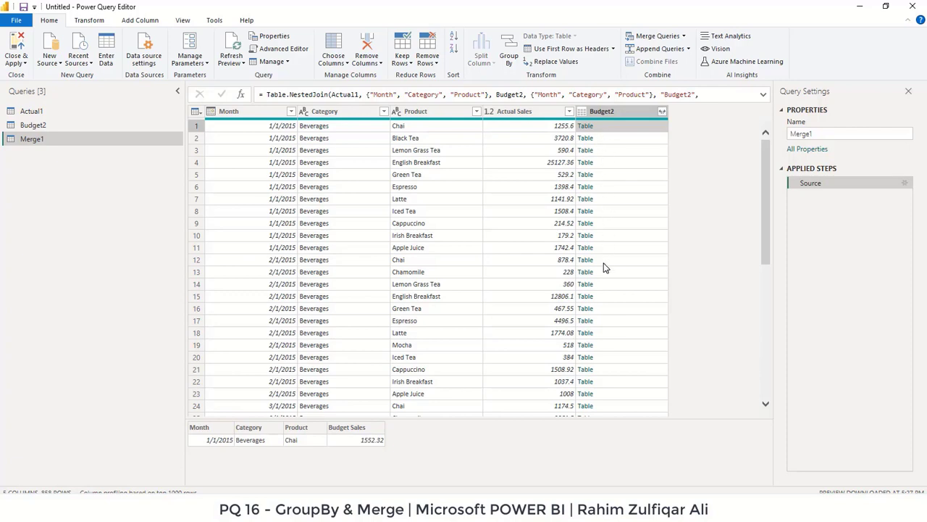
- Expand the Budget2 column to only Budget Sales, without the original column name as prefix
{"action": "left_click", "coordinate": [661, 112]}
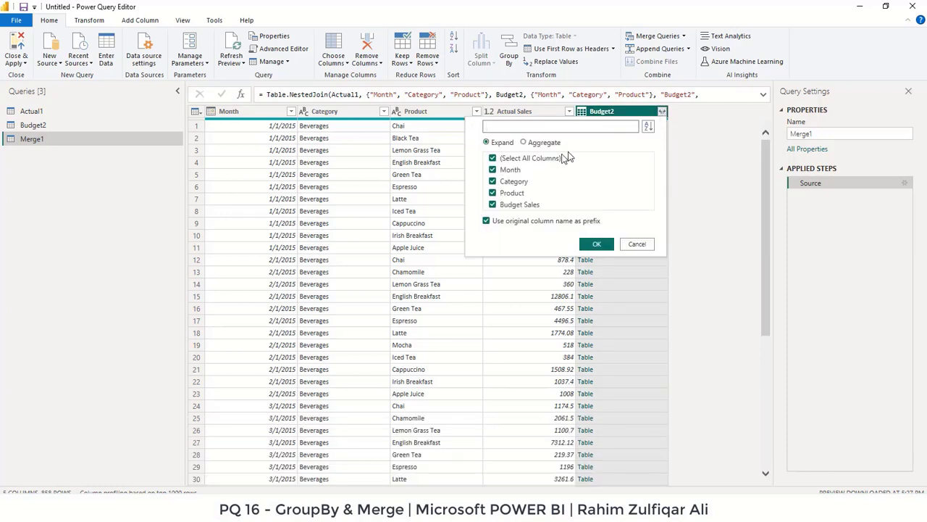
{"action": "left_click", "coordinate": [493, 158]}
{"action": "left_click", "coordinate": [493, 207]}
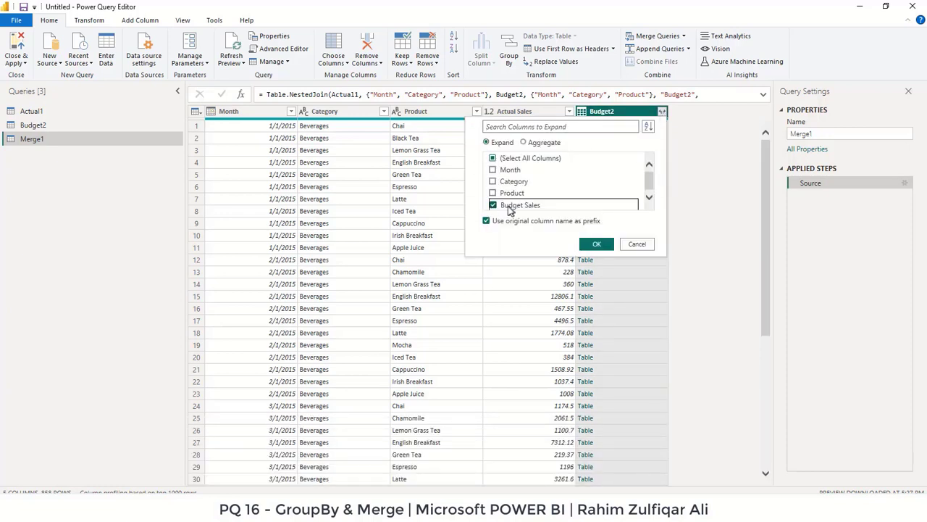
{"action": "left_click", "coordinate": [486, 222]}
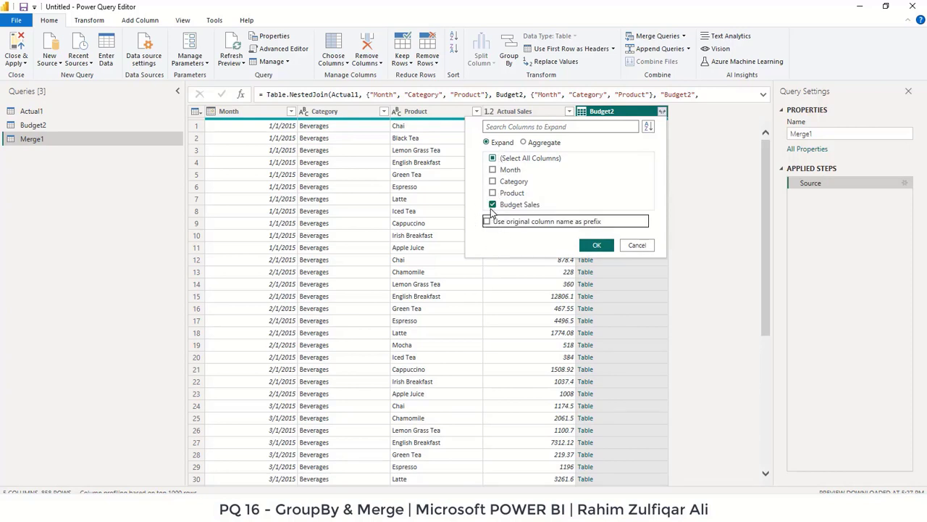
{"action": "left_click", "coordinate": [596, 245]}
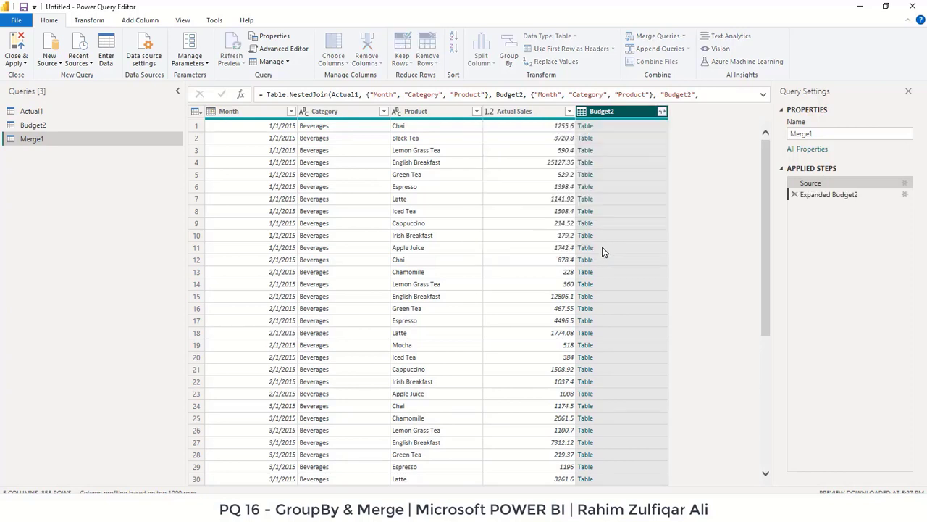
- Compare the first row's Actual Sales and Budget Sales in the merged query, and close and apply the query changes
{"action": "left_click", "coordinate": [548, 127]}
{"action": "left_click", "coordinate": [603, 128]}
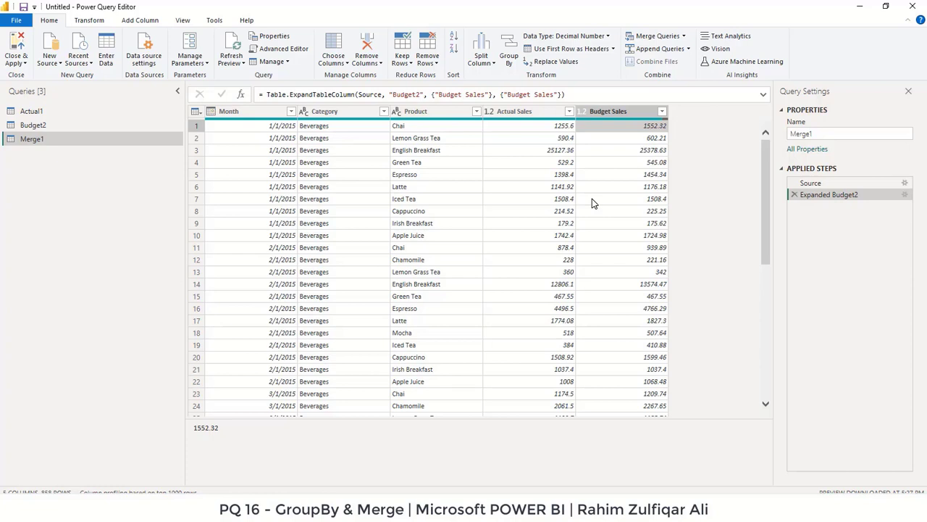
{"action": "left_click", "coordinate": [558, 128]}
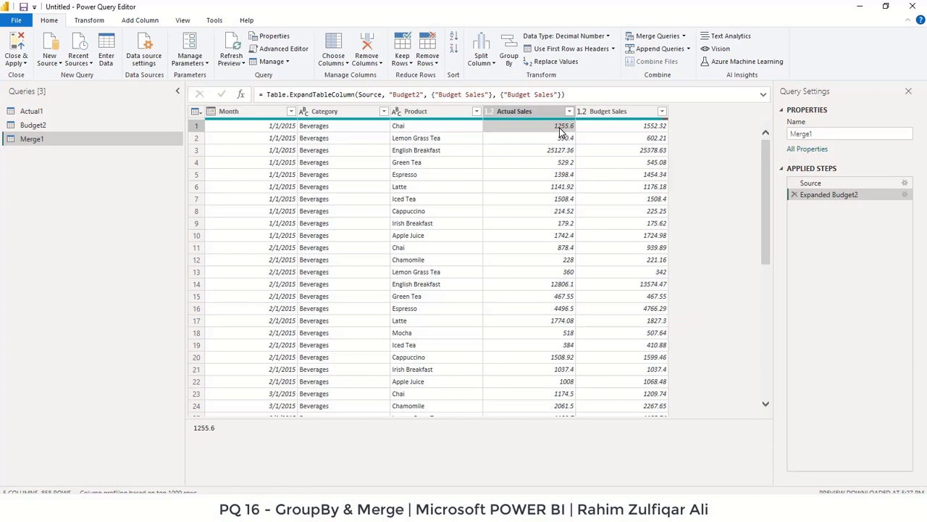
{"action": "left_click", "coordinate": [581, 129]}
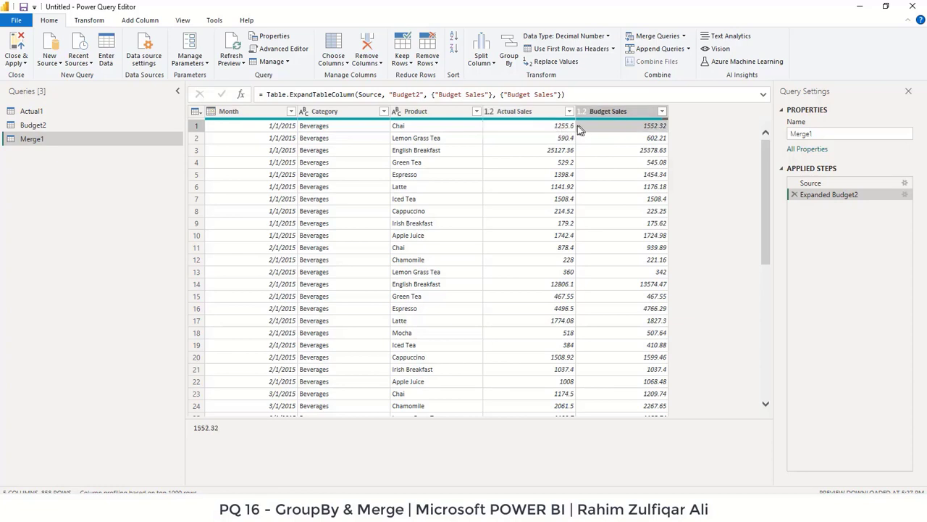
{"action": "left_click", "coordinate": [545, 129]}
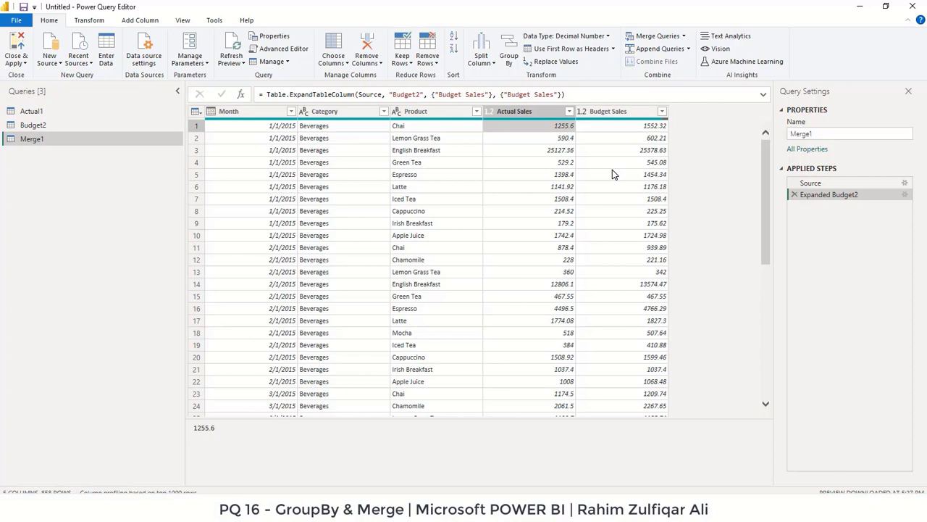
{"action": "left_click", "coordinate": [613, 127]}
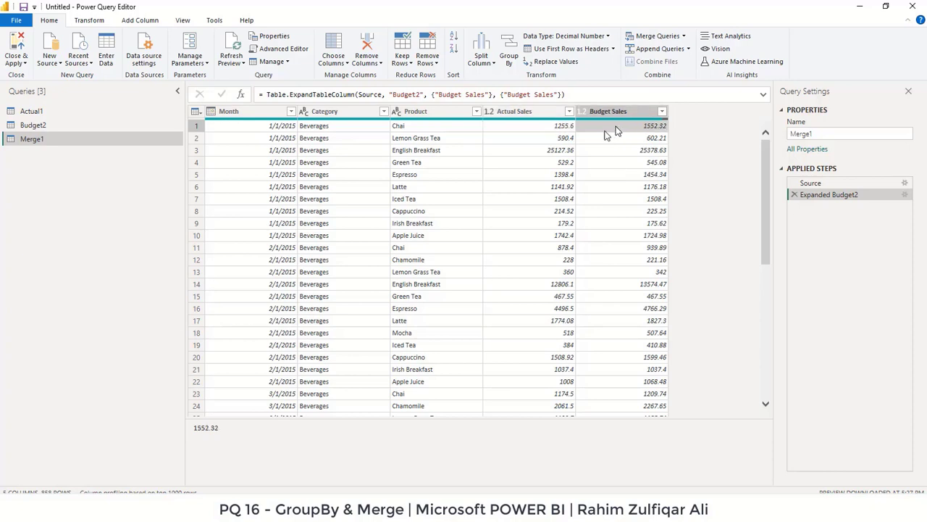
{"action": "left_click", "coordinate": [21, 63]}
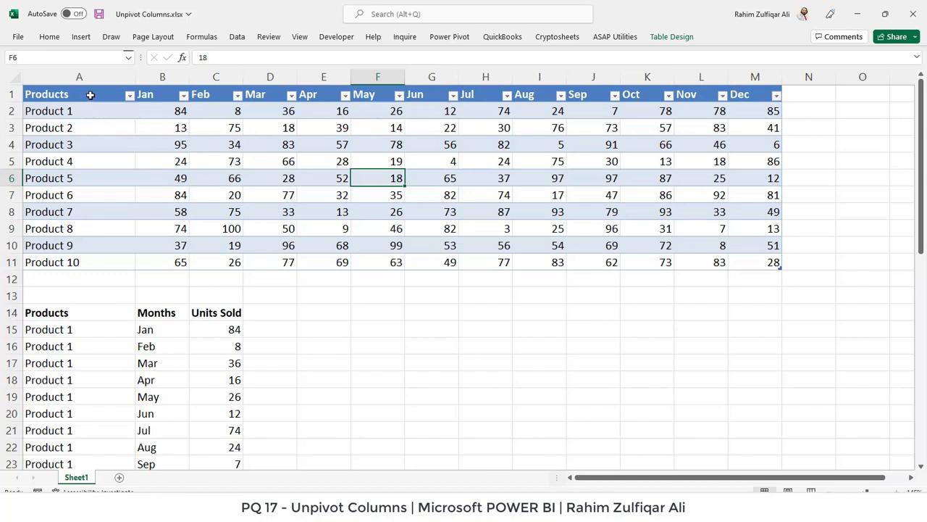
- In Excel, examine the product-by-month table in Unpivot Columns.xlsx and the Products, Months and Units Sold list below it
{"action": "left_click_drag", "start_coordinate": [91, 94], "coordinate": [765, 269]}
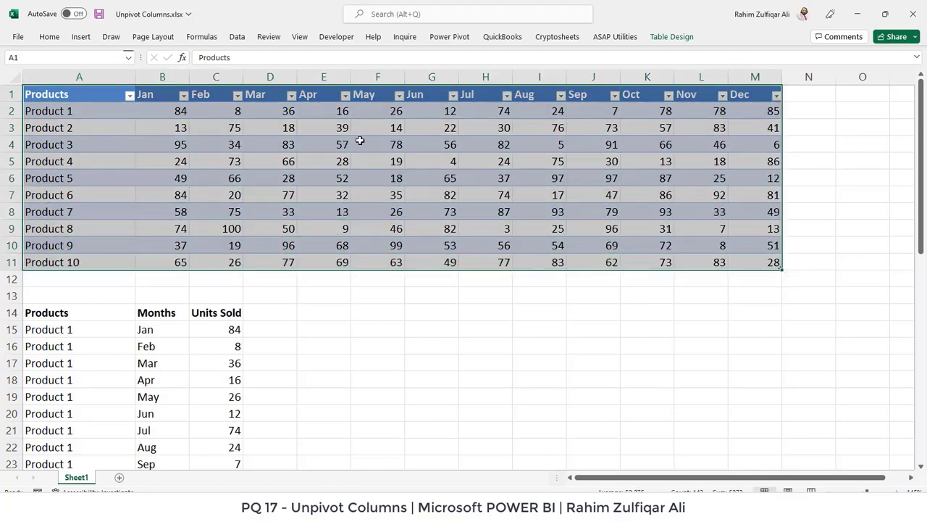
{"action": "left_click", "coordinate": [81, 126]}
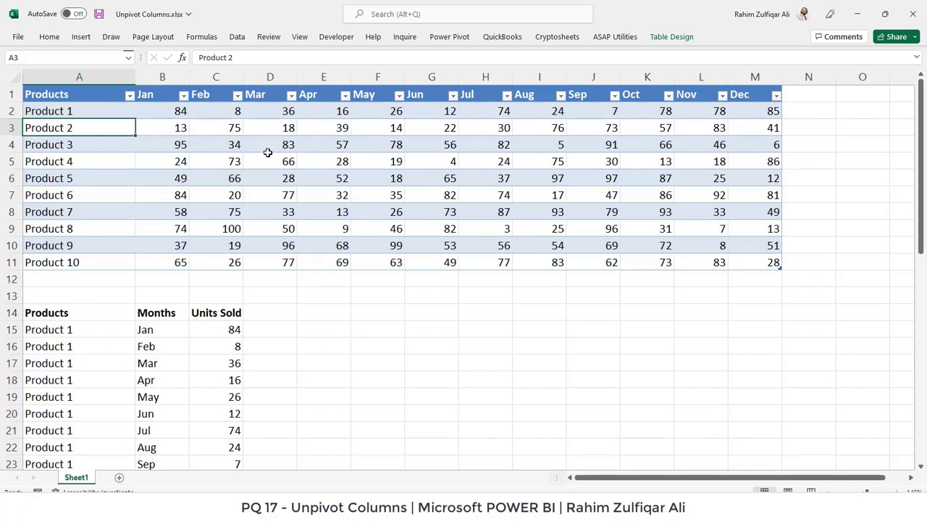
{"action": "left_click", "coordinate": [93, 109]}
{"action": "left_click_drag", "start_coordinate": [93, 110], "coordinate": [91, 263]}
{"action": "left_click", "coordinate": [233, 160]}
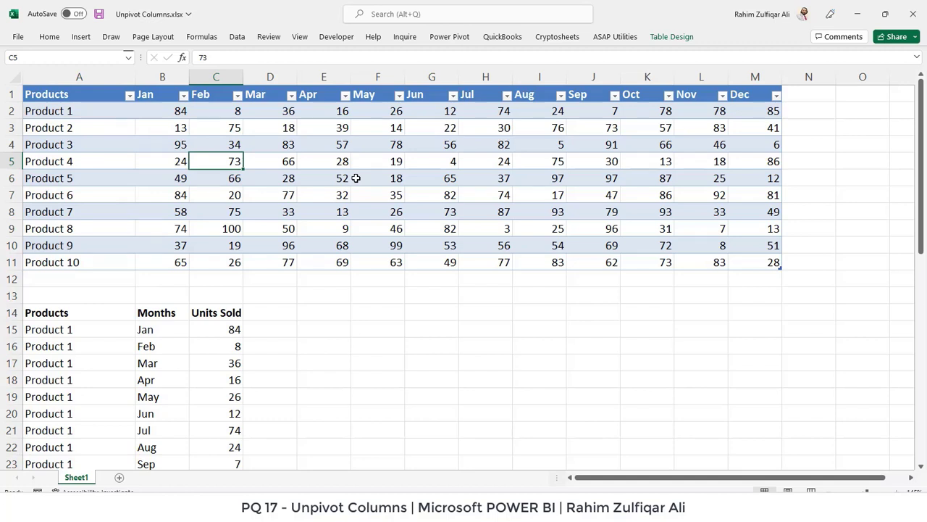
{"action": "left_click_drag", "start_coordinate": [101, 102], "coordinate": [774, 261]}
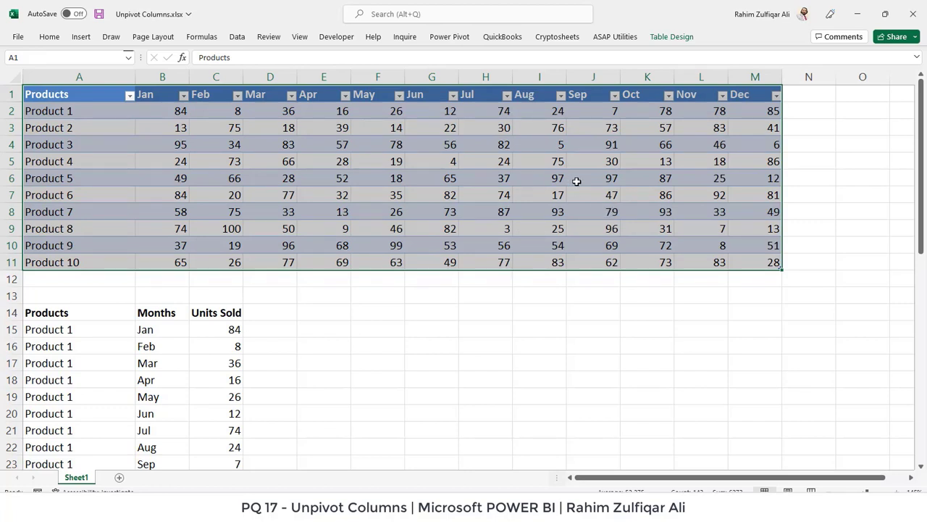
{"action": "left_click", "coordinate": [410, 197]}
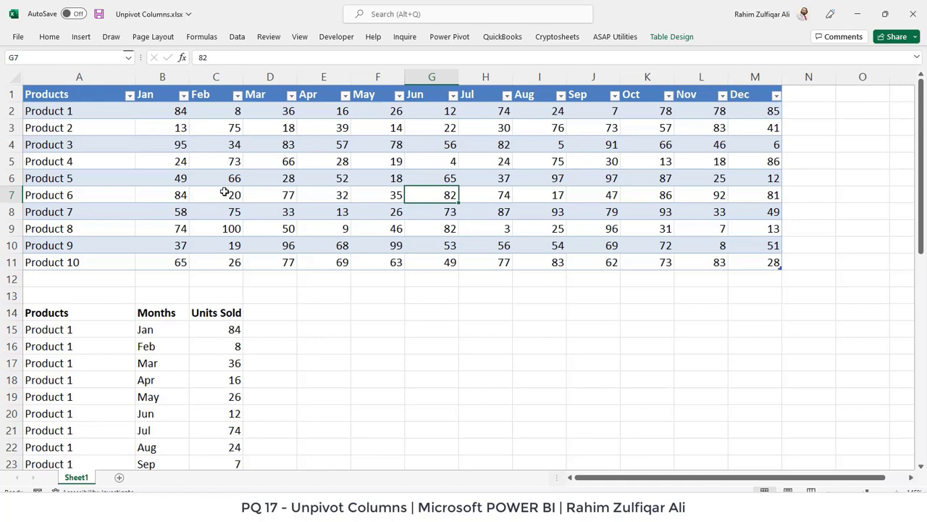
{"action": "left_click_drag", "start_coordinate": [91, 97], "coordinate": [733, 262]}
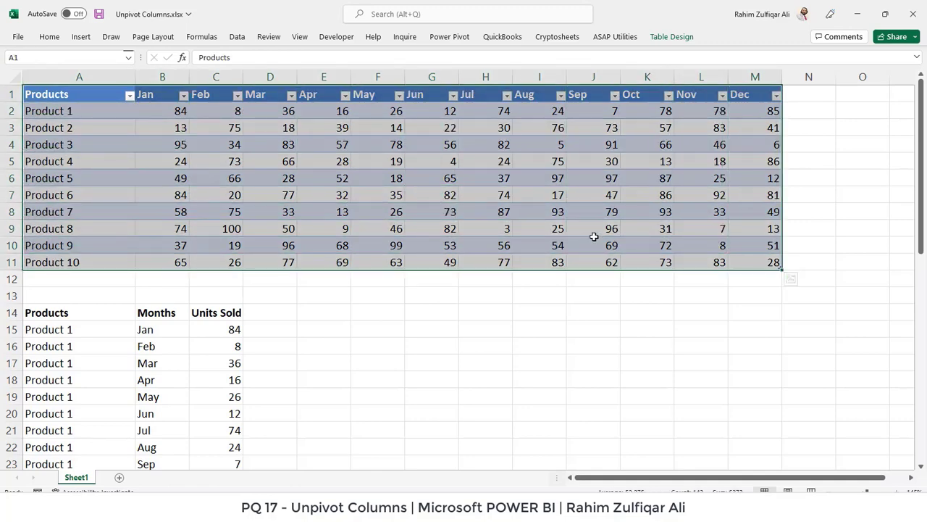
{"action": "left_click", "coordinate": [452, 185]}
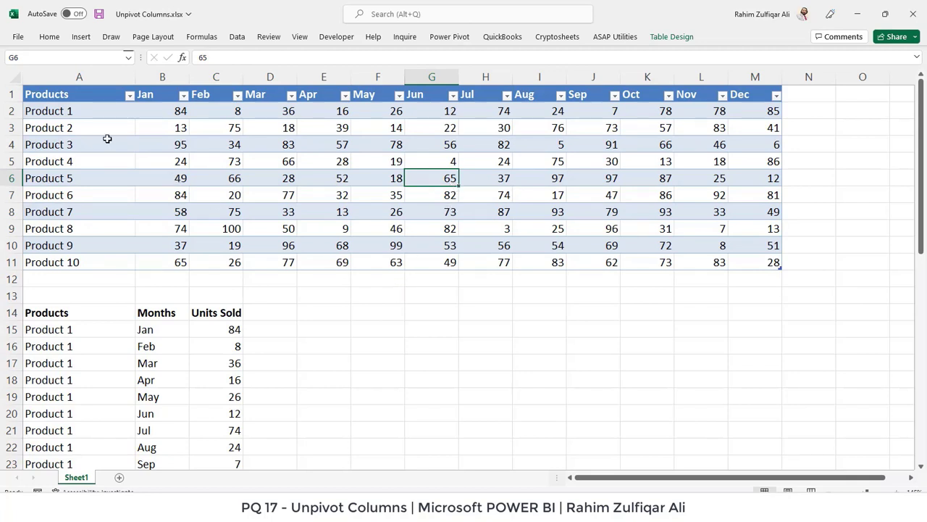
{"action": "left_click_drag", "start_coordinate": [76, 93], "coordinate": [747, 259]}
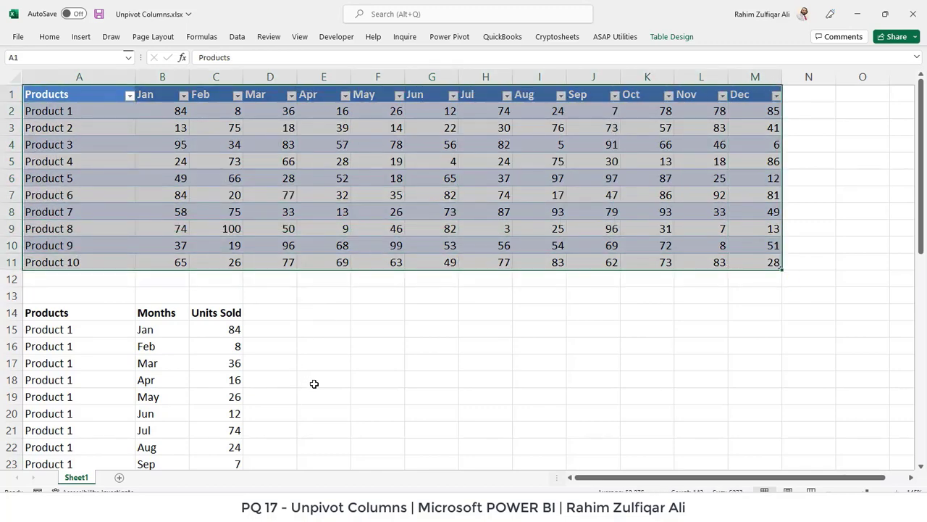
{"action": "scroll", "coordinate": [313, 383], "scroll_direction": "down", "scroll_amount": 4}
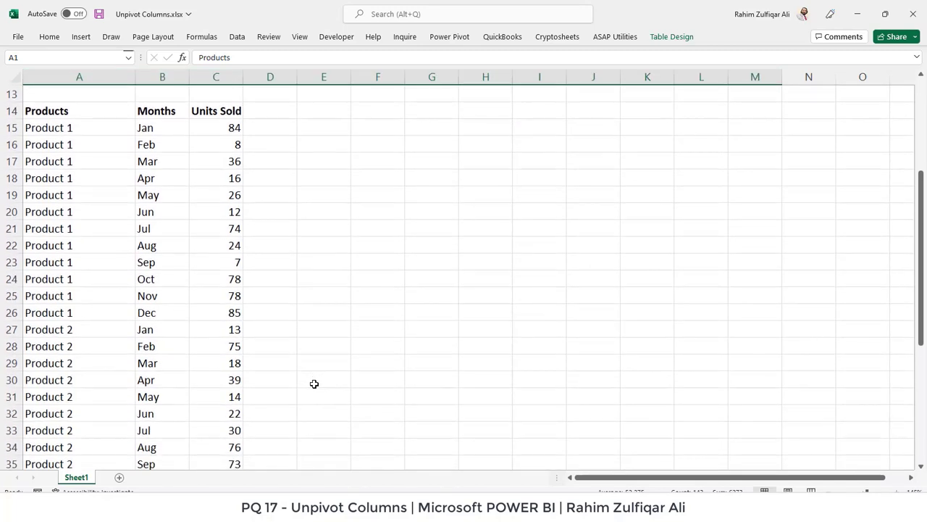
{"action": "scroll", "coordinate": [313, 383], "scroll_direction": "up", "scroll_amount": 4}
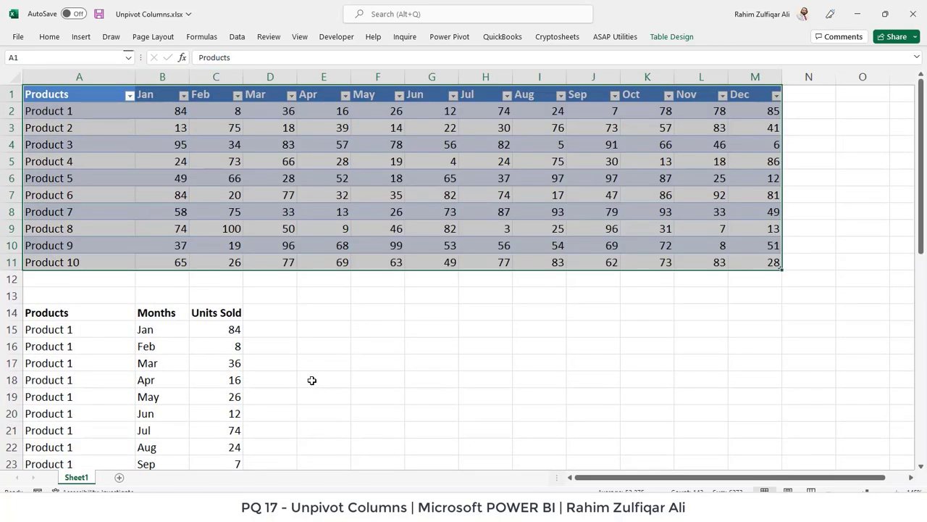
- Compare the monthly values in the Product 1 row with the Product 1 and Product 2 blocks of the unpivoted list
{"action": "left_click", "coordinate": [143, 128]}
{"action": "left_click_drag", "start_coordinate": [145, 109], "coordinate": [737, 110]}
{"action": "left_click", "coordinate": [59, 116]}
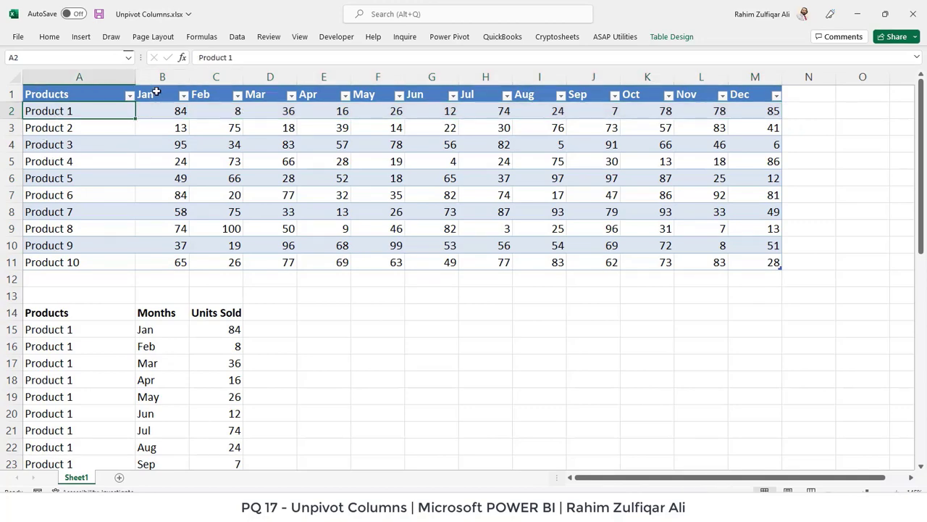
{"action": "scroll", "coordinate": [216, 303], "scroll_direction": "down", "scroll_amount": 1}
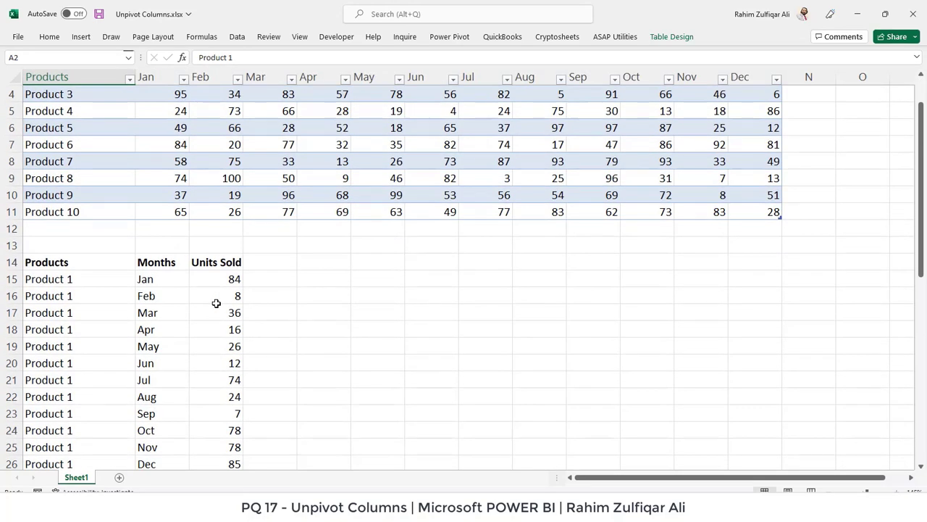
{"action": "scroll", "coordinate": [216, 303], "scroll_direction": "down", "scroll_amount": 2}
{"action": "left_click", "coordinate": [88, 183]}
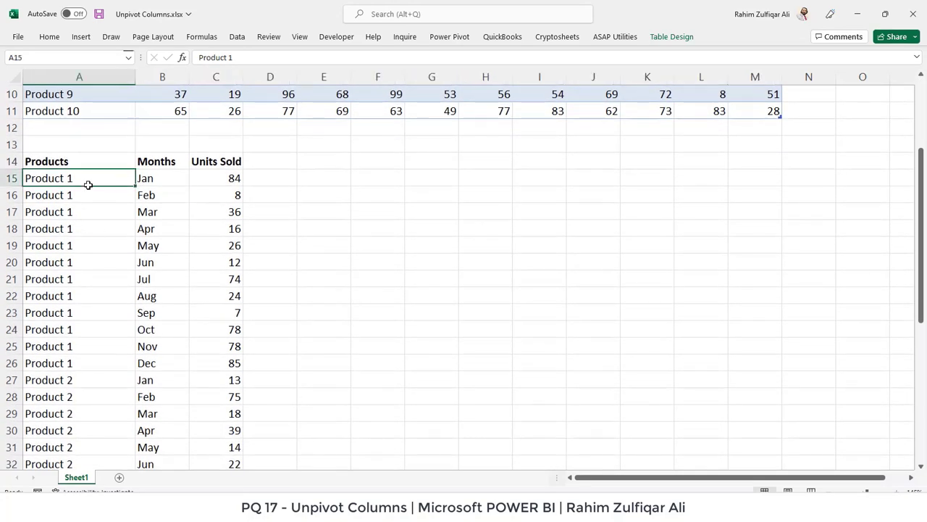
{"action": "left_click_drag", "start_coordinate": [88, 185], "coordinate": [215, 356]}
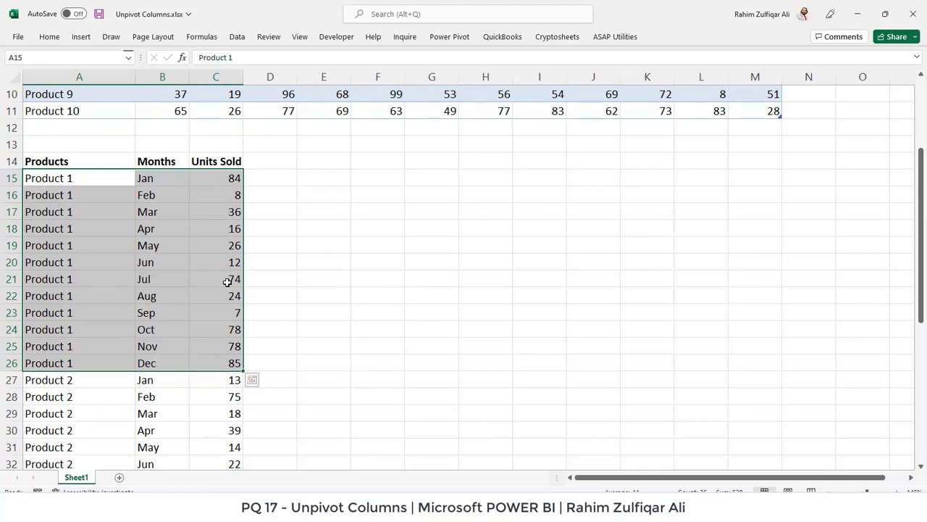
{"action": "scroll", "coordinate": [228, 281], "scroll_direction": "down", "scroll_amount": 3}
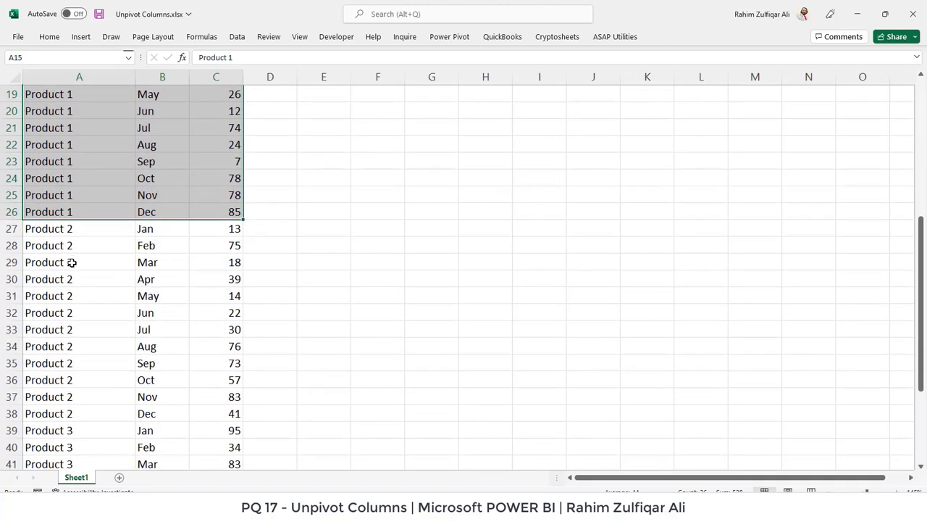
{"action": "left_click_drag", "start_coordinate": [83, 227], "coordinate": [234, 412]}
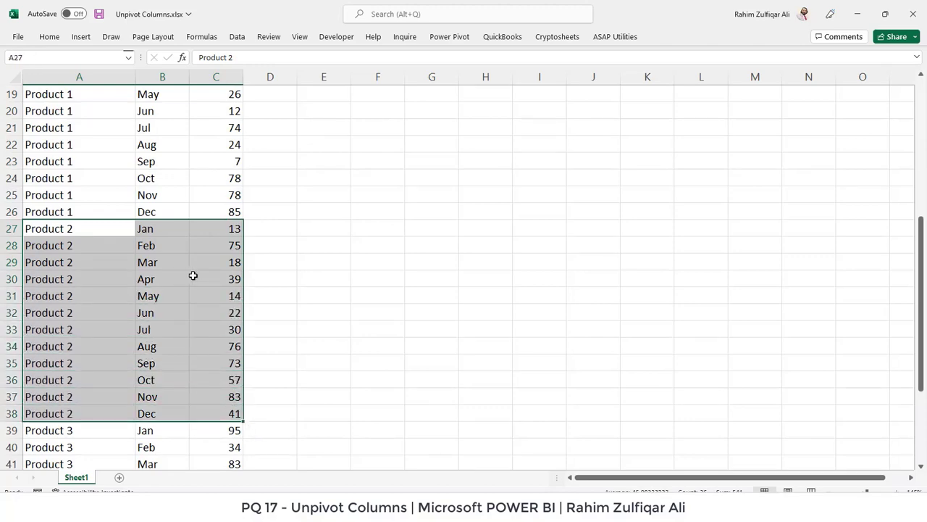
{"action": "scroll", "coordinate": [194, 276], "scroll_direction": "up", "scroll_amount": 6}
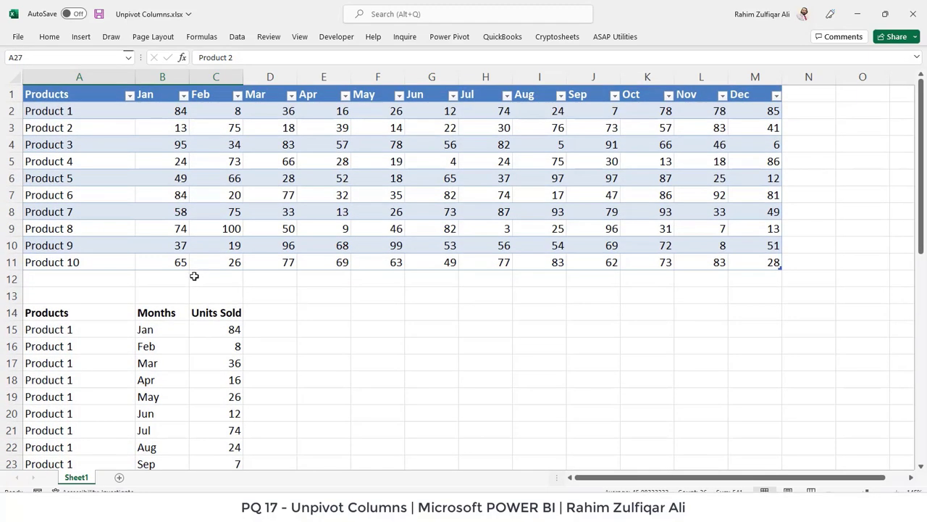
- Review the full wide table from Products to Dec against the complete three-column list beneath it
{"action": "left_click", "coordinate": [218, 190]}
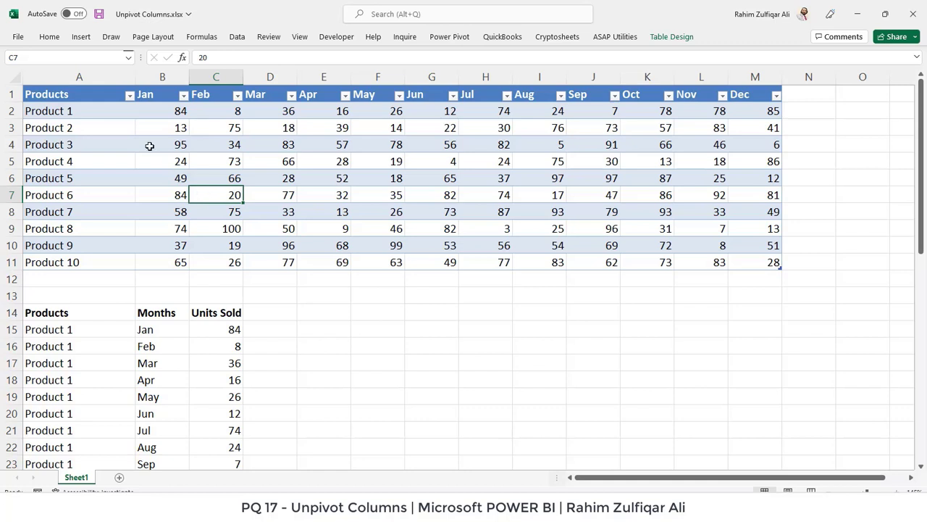
{"action": "left_click_drag", "start_coordinate": [94, 95], "coordinate": [756, 257]}
{"action": "left_click", "coordinate": [500, 165]}
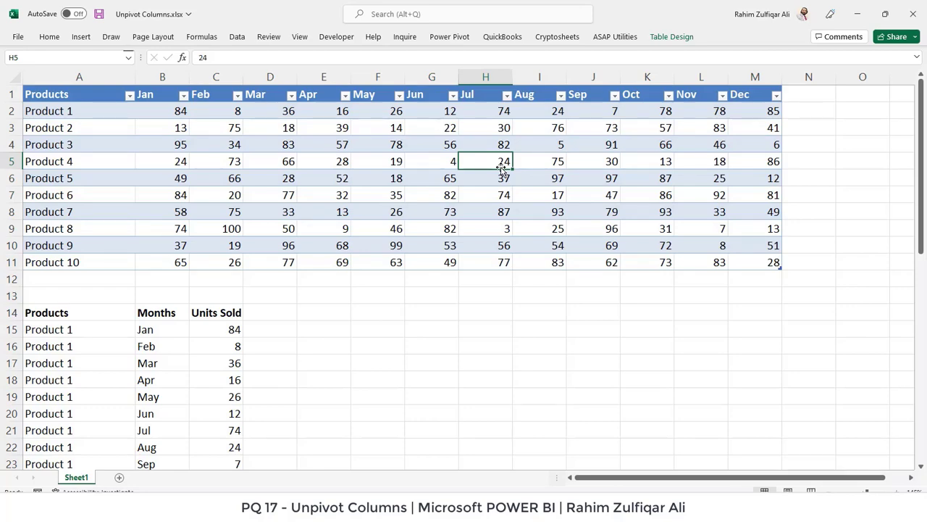
{"action": "scroll", "coordinate": [211, 377], "scroll_direction": "down", "scroll_amount": 8}
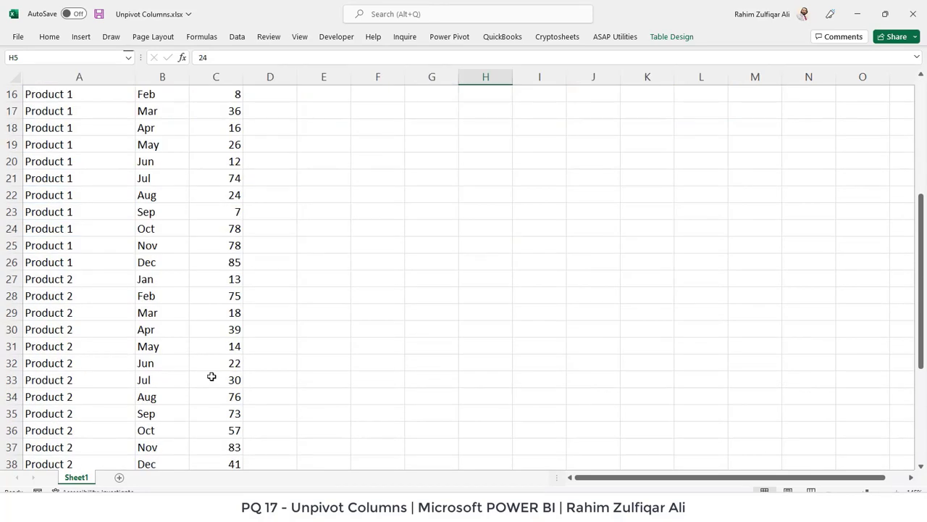
{"action": "scroll", "coordinate": [212, 377], "scroll_direction": "up", "scroll_amount": 8}
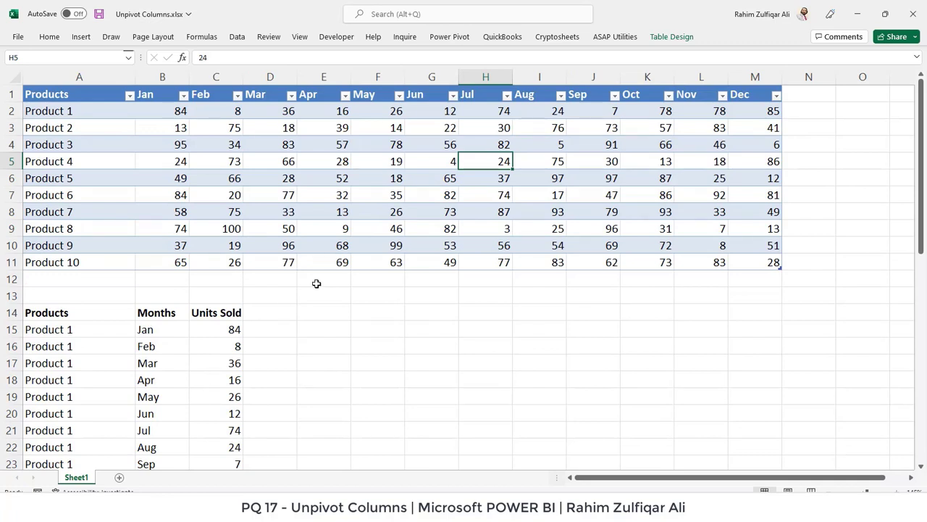
{"action": "left_click", "coordinate": [382, 230]}
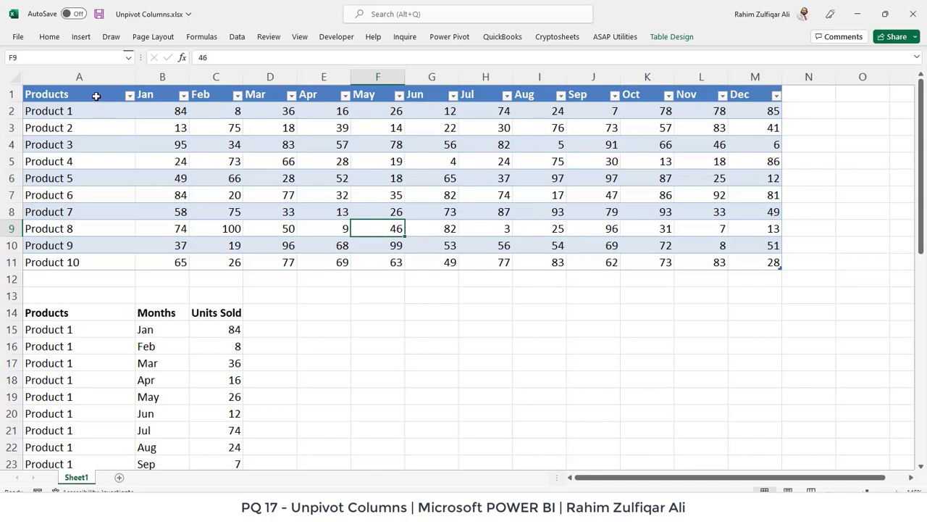
{"action": "left_click_drag", "start_coordinate": [95, 94], "coordinate": [727, 260]}
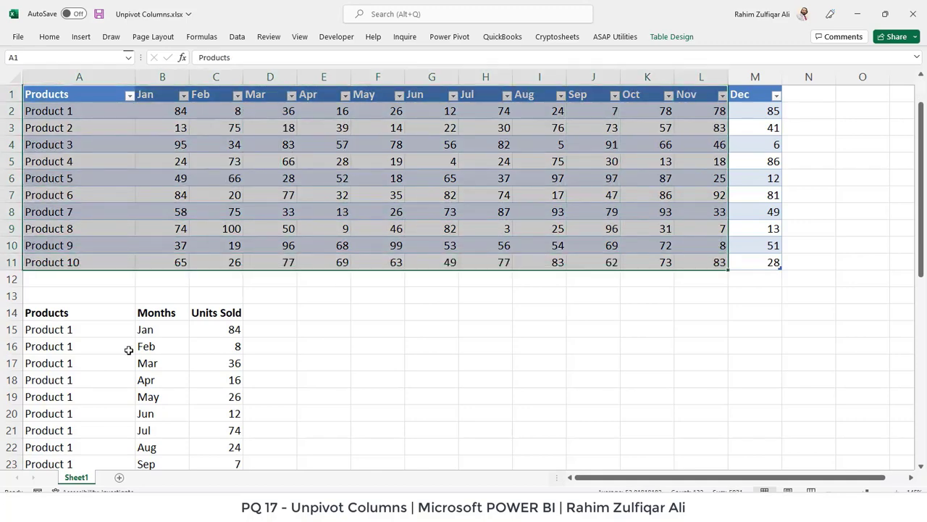
{"action": "scroll", "coordinate": [128, 350], "scroll_direction": "down", "scroll_amount": 10}
{"action": "scroll", "coordinate": [127, 350], "scroll_direction": "up", "scroll_amount": 10}
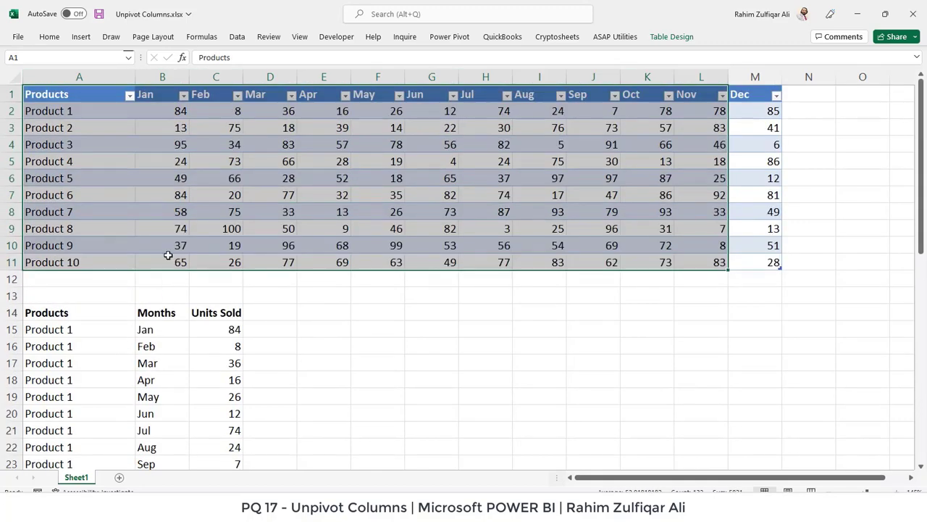
{"action": "left_click", "coordinate": [199, 194]}
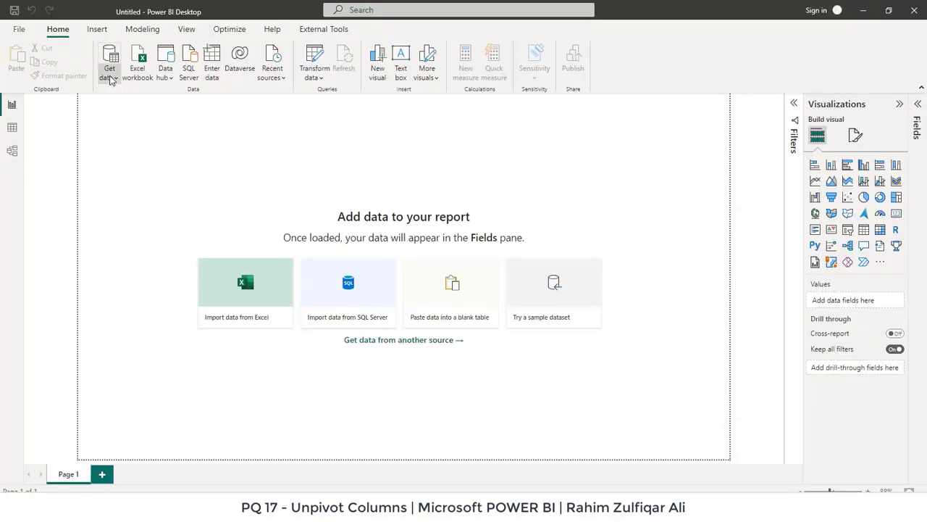
- Import the DATA table from the Excel workbook Unpivot Columns.xlsx in the PQ 17 - Unpivot folder, opening it for transformation in Power Query
{"action": "left_click", "coordinate": [109, 75]}
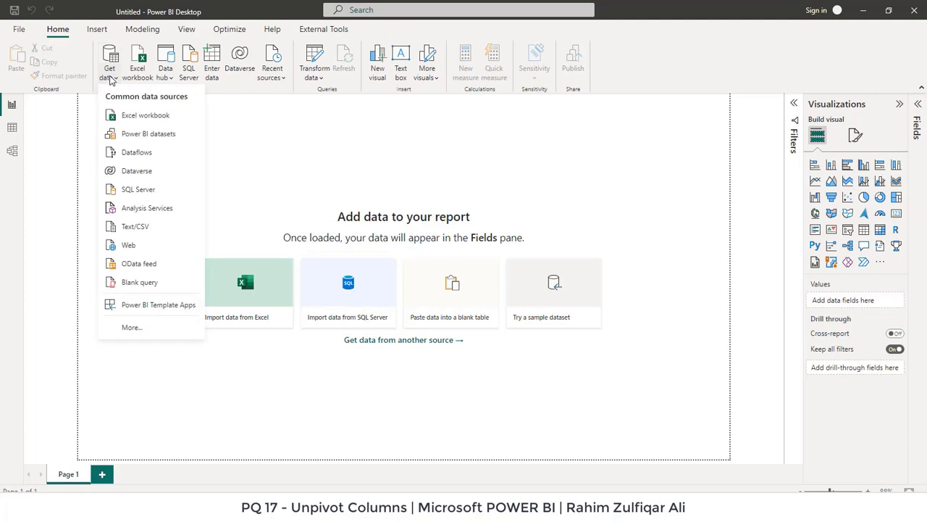
{"action": "left_click", "coordinate": [152, 118]}
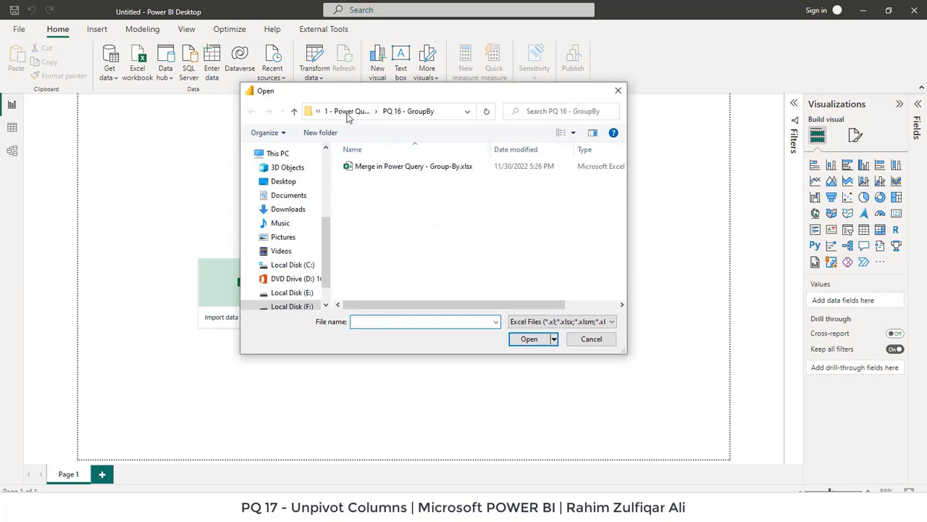
{"action": "left_click", "coordinate": [352, 111]}
{"action": "scroll", "coordinate": [449, 246], "scroll_direction": "down", "scroll_amount": 2}
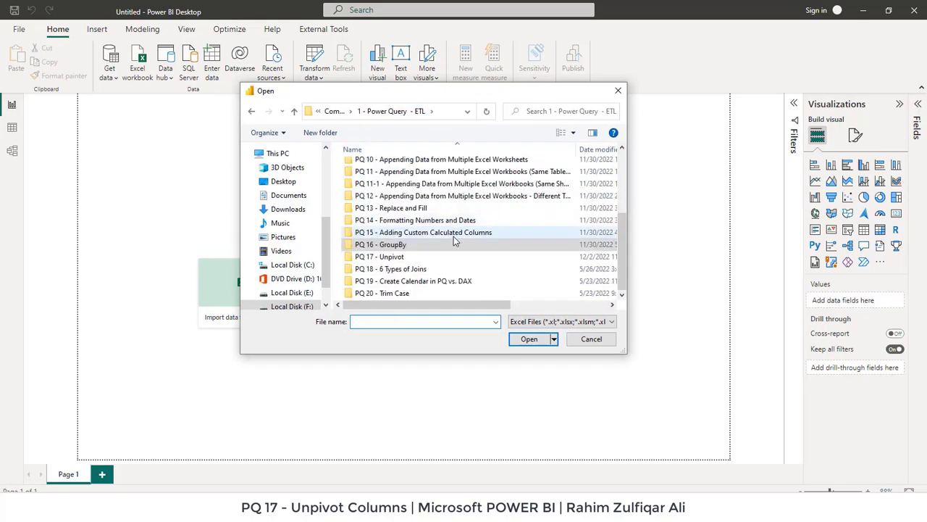
{"action": "left_click", "coordinate": [404, 258]}
{"action": "double_click", "coordinate": [406, 258]}
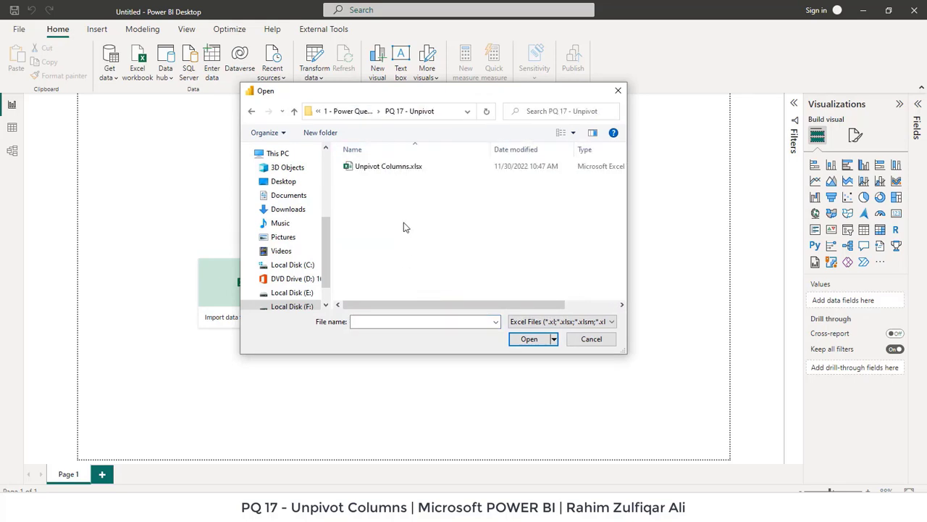
{"action": "left_click", "coordinate": [401, 168]}
{"action": "left_click", "coordinate": [523, 339]}
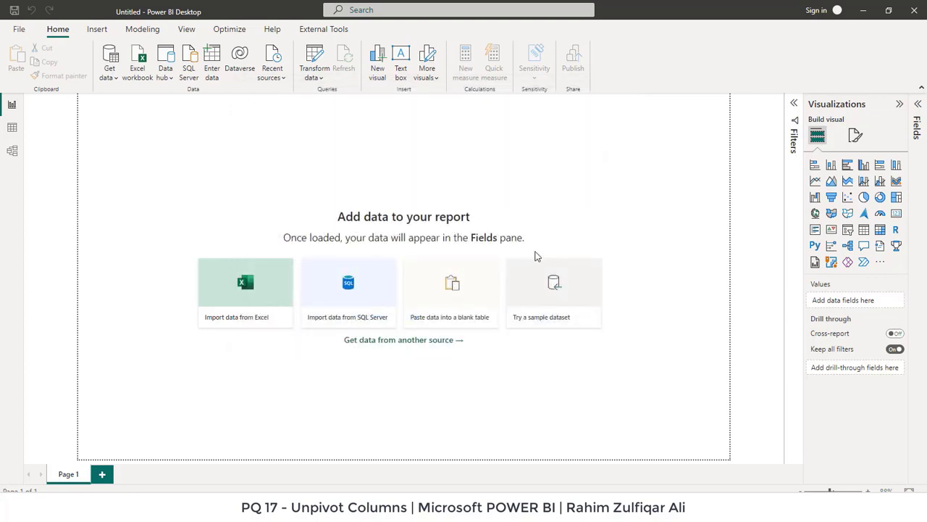
{"action": "left_click", "coordinate": [245, 143]}
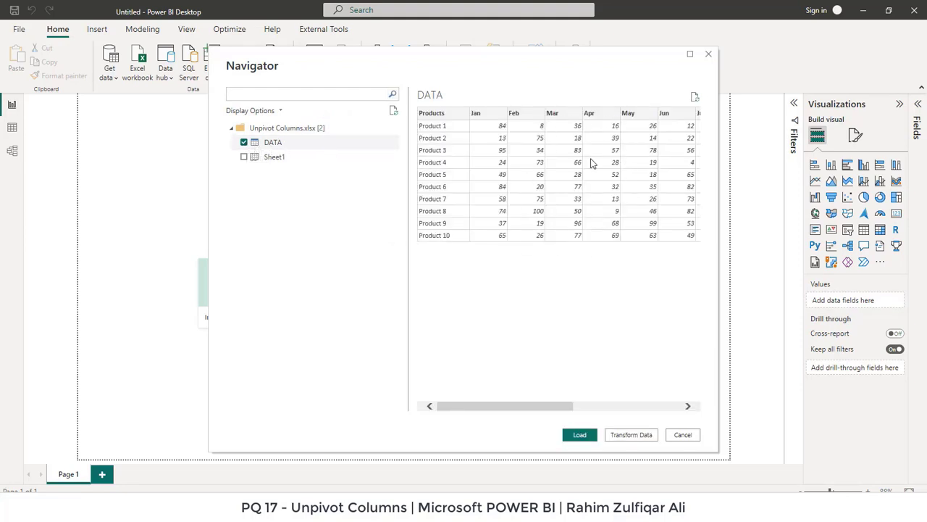
{"action": "left_click", "coordinate": [622, 437]}
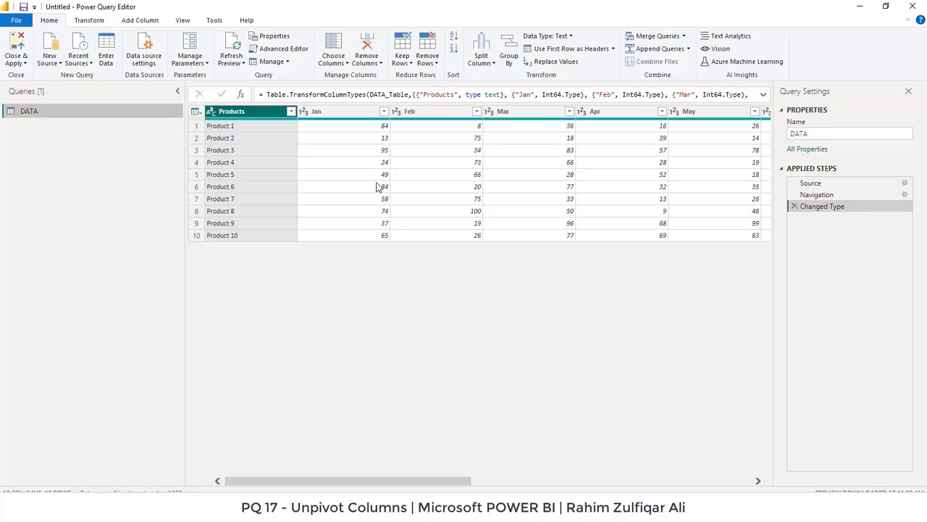
- Unpivot the Jan through Dec columns of the DATA query, keeping Products as is, and look through the resulting rows
{"action": "mouse_move", "coordinate": [396, 481]}
{"action": "left_mouse_down"}
{"action": "mouse_move", "coordinate": [561, 481]}
{"action": "mouse_move", "coordinate": [396, 482]}
{"action": "left_mouse_up"}
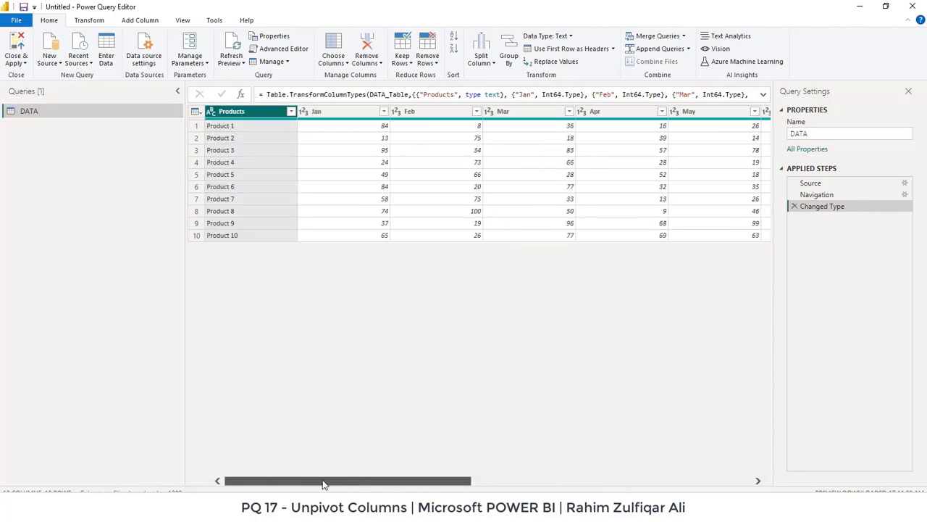
{"action": "left_click", "coordinate": [330, 115]}
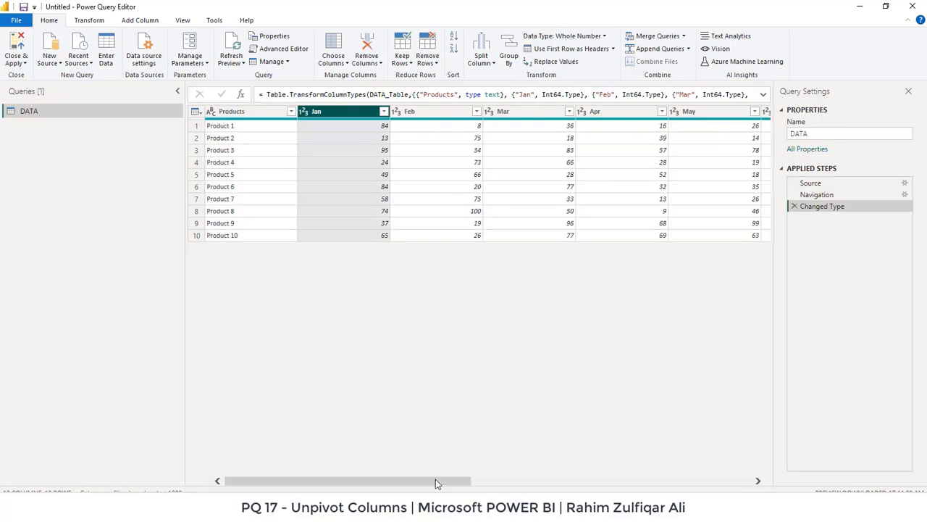
{"action": "left_click_drag", "start_coordinate": [436, 481], "coordinate": [734, 484]}
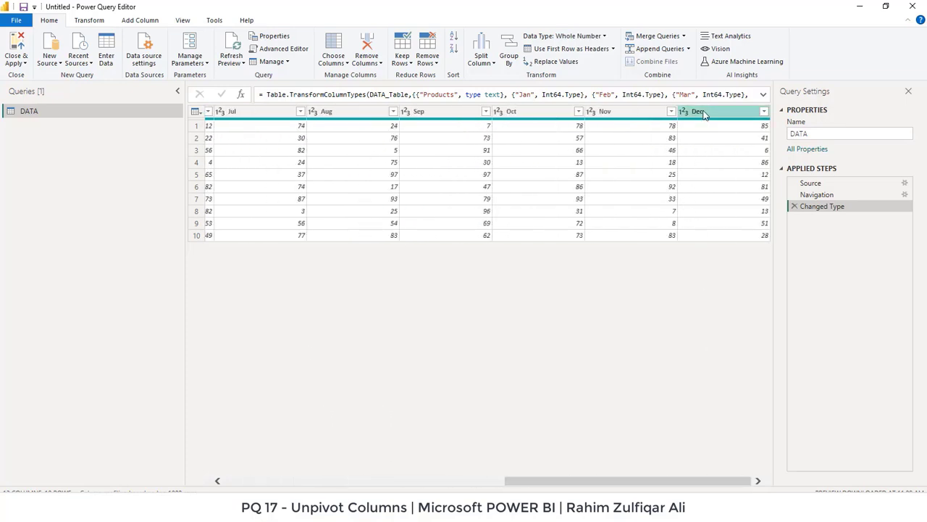
{"action": "left_click", "coordinate": [701, 113], "text": "shift"}
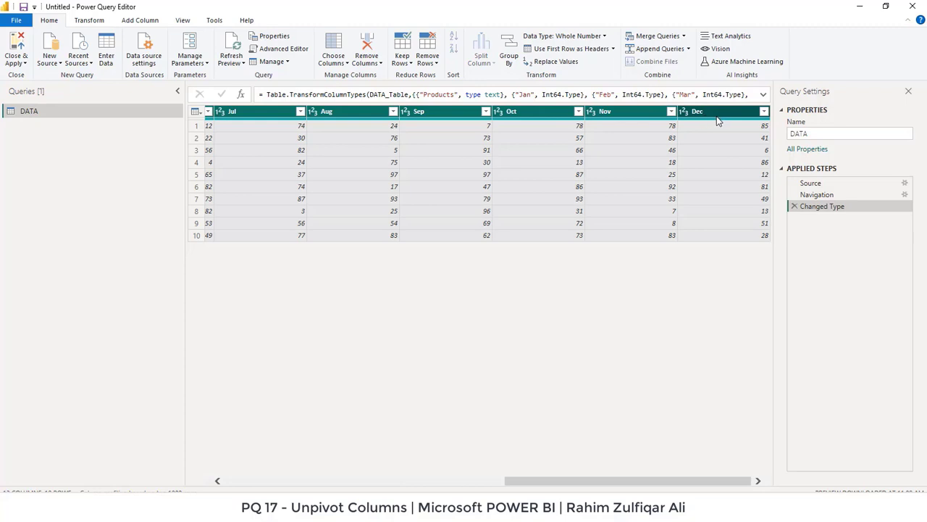
{"action": "left_click_drag", "start_coordinate": [613, 484], "coordinate": [333, 484]}
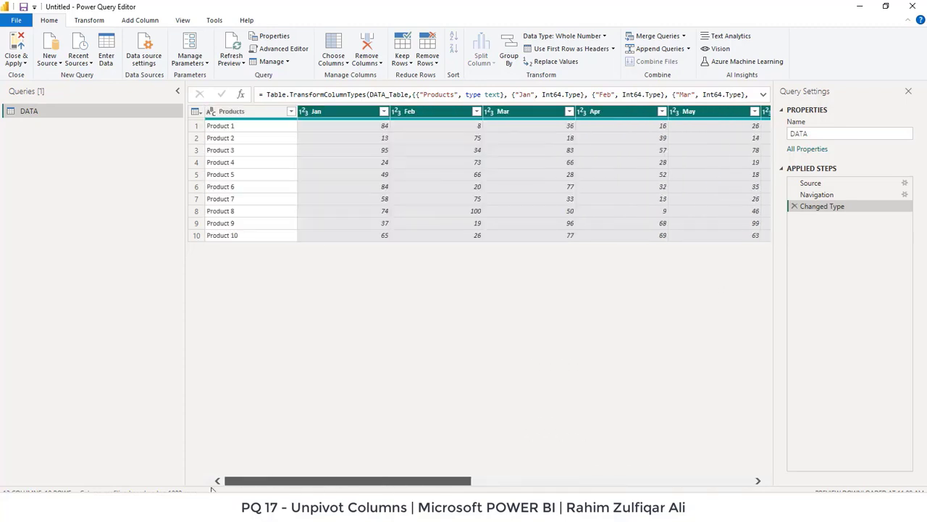
{"action": "left_click", "coordinate": [92, 22]}
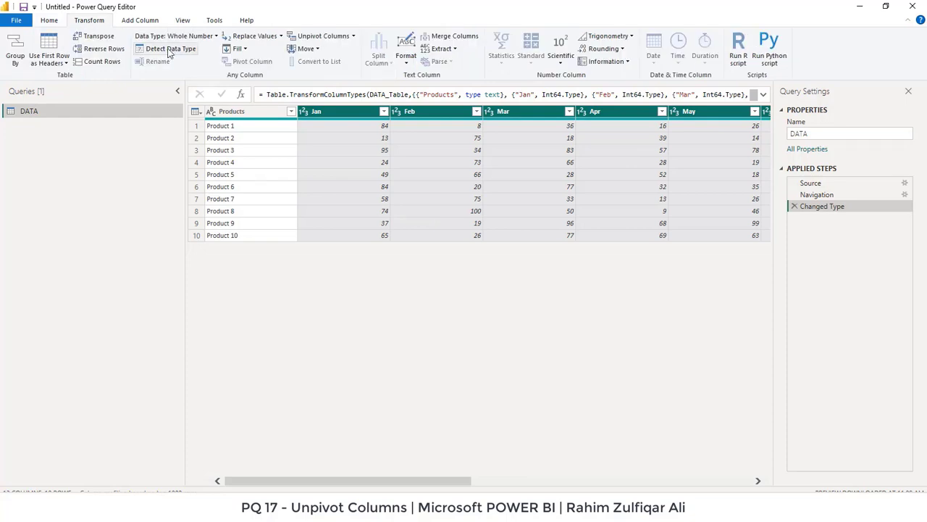
{"action": "left_click", "coordinate": [335, 39]}
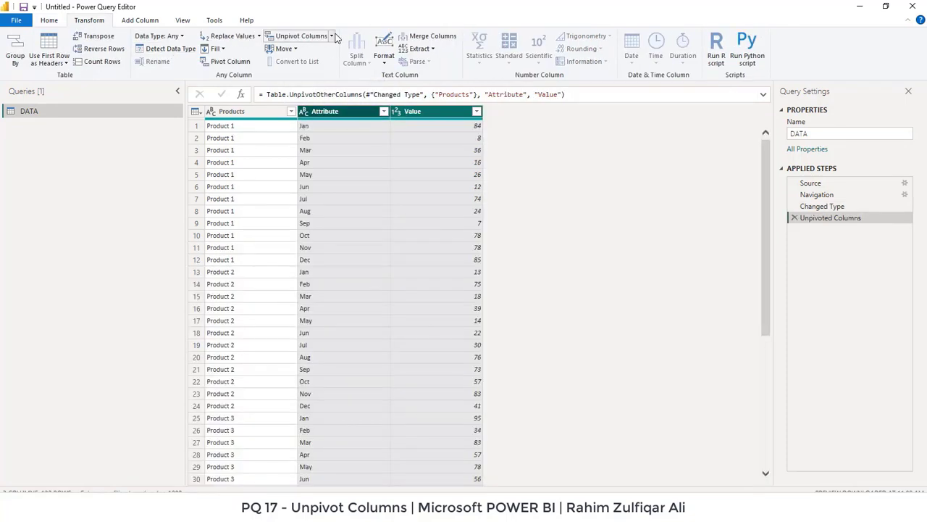
{"action": "left_click", "coordinate": [335, 139]}
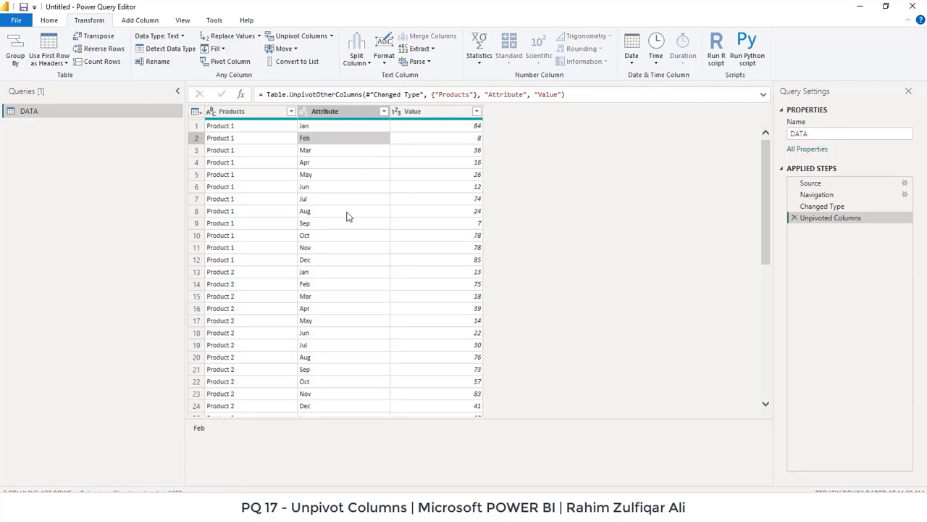
{"action": "scroll", "coordinate": [346, 216], "scroll_direction": "down", "scroll_amount": 9}
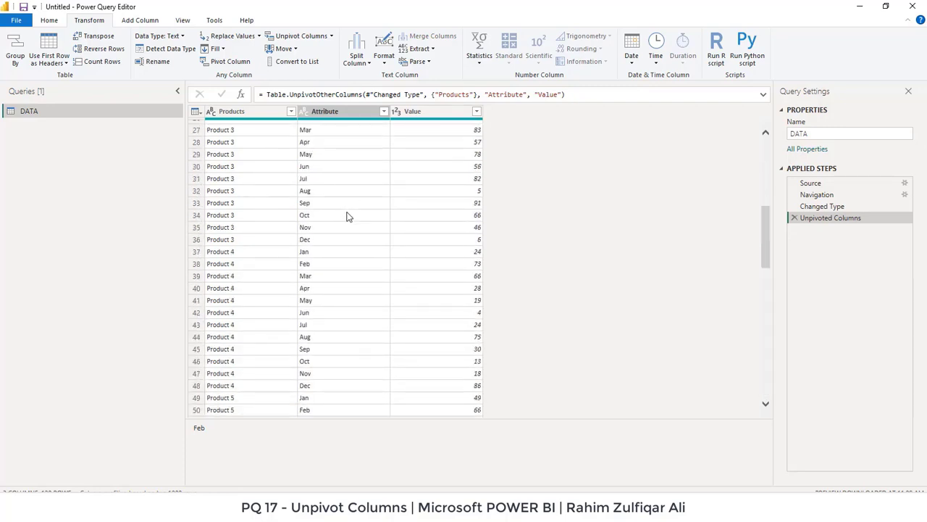
- Examine the unpivoted DATA table to see how each product repeats for every month in the Attribute and Value columns
{"action": "scroll", "coordinate": [346, 216], "scroll_direction": "down", "scroll_amount": 6}
{"action": "scroll", "coordinate": [346, 216], "scroll_direction": "up", "scroll_amount": 8}
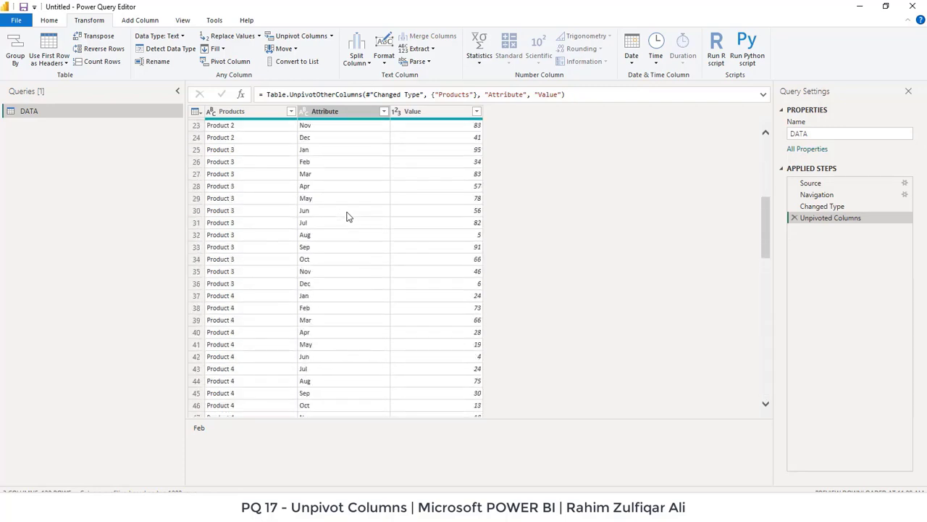
{"action": "scroll", "coordinate": [347, 215], "scroll_direction": "up", "scroll_amount": 8}
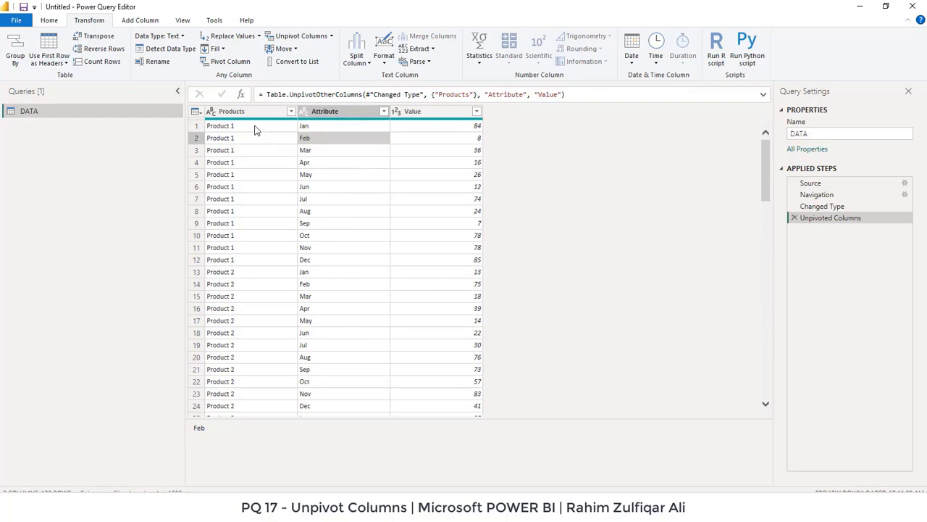
{"action": "left_click", "coordinate": [255, 128]}
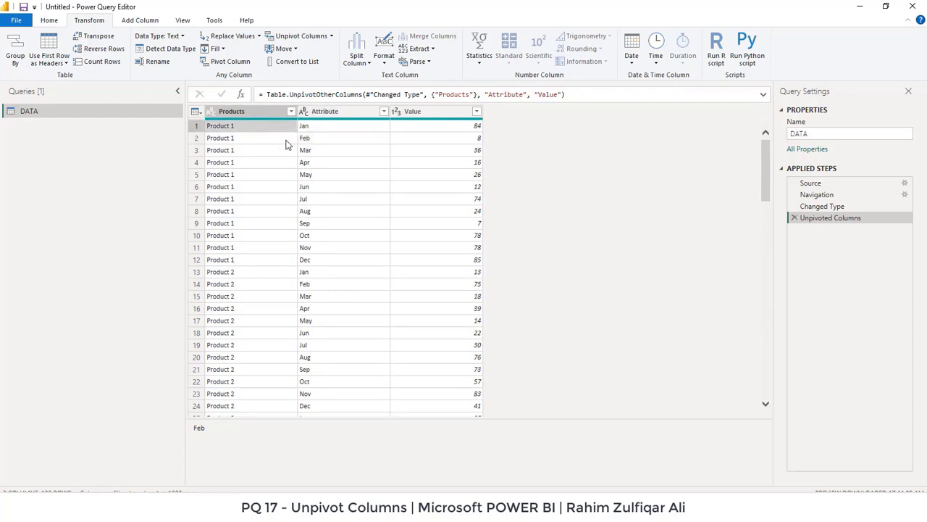
{"action": "left_click", "coordinate": [252, 263]}
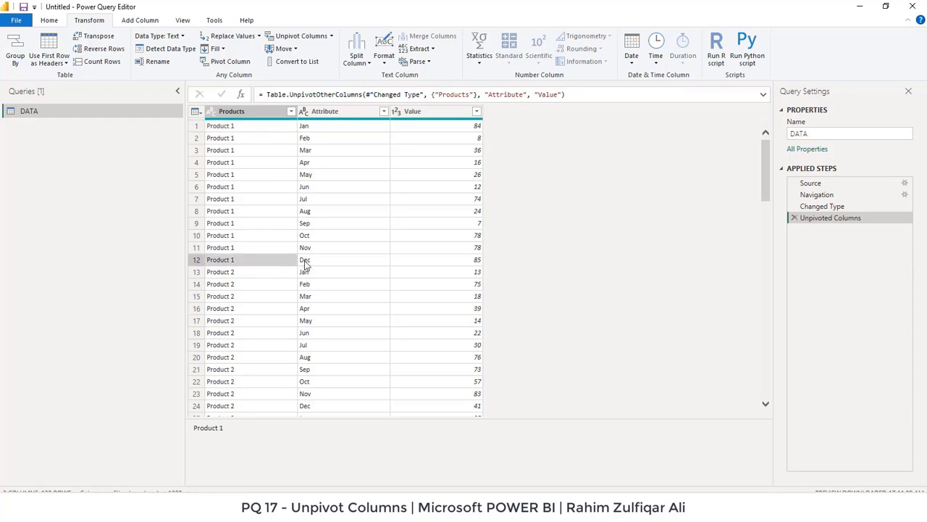
{"action": "scroll", "coordinate": [292, 260], "scroll_direction": "down", "scroll_amount": 4}
{"action": "scroll", "coordinate": [290, 258], "scroll_direction": "down", "scroll_amount": 20}
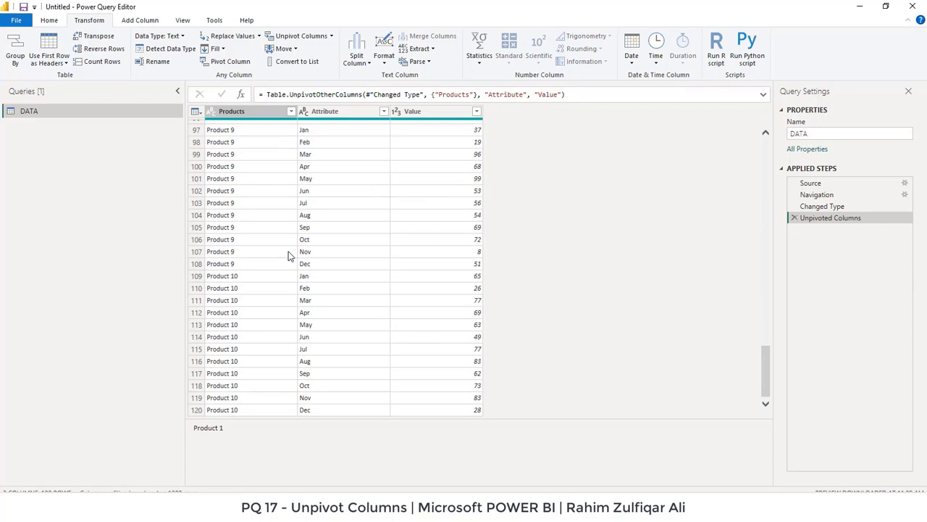
{"action": "scroll", "coordinate": [288, 255], "scroll_direction": "up", "scroll_amount": 20}
{"action": "scroll", "coordinate": [288, 255], "scroll_direction": "up", "scroll_amount": 10}
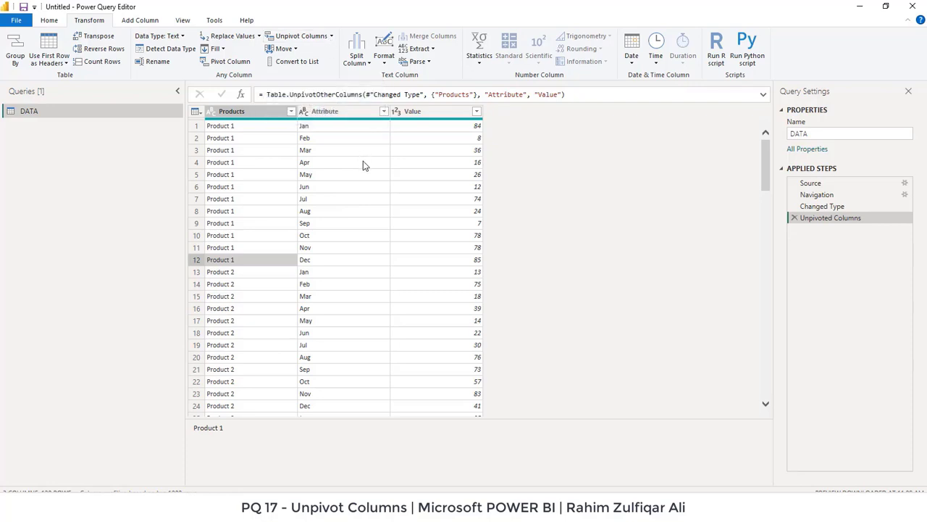
- Rename the Attribute column of the DATA query to Months
{"action": "left_click", "coordinate": [352, 112]}
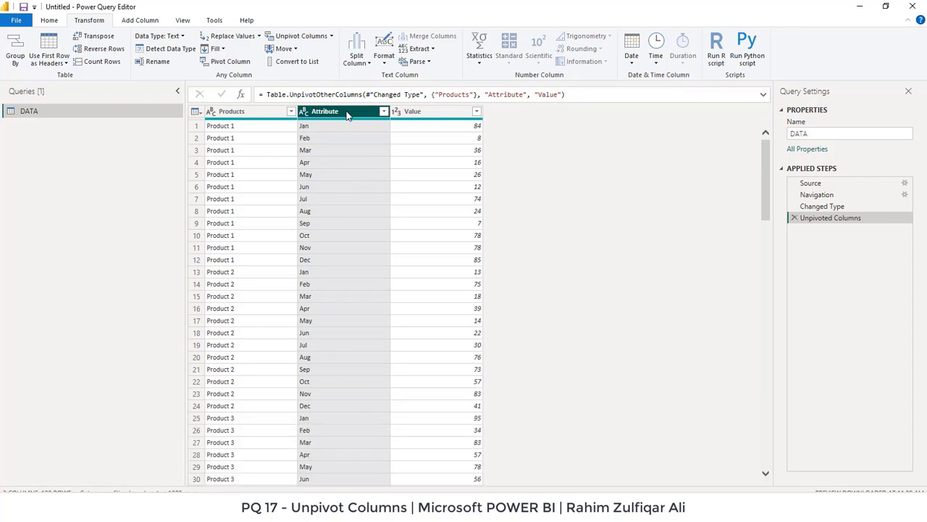
{"action": "double_click", "coordinate": [347, 113]}
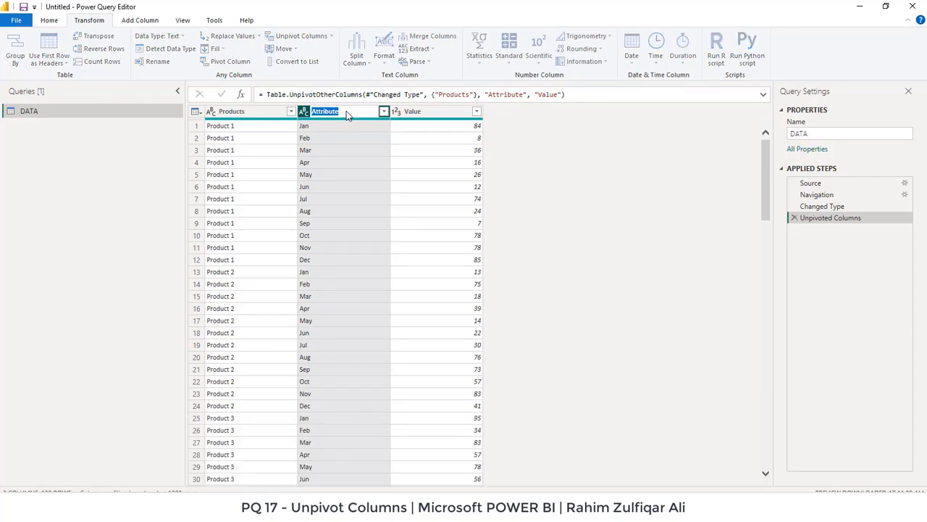
{"action": "type", "text": "Months"}
{"action": "key", "text": "Return"}
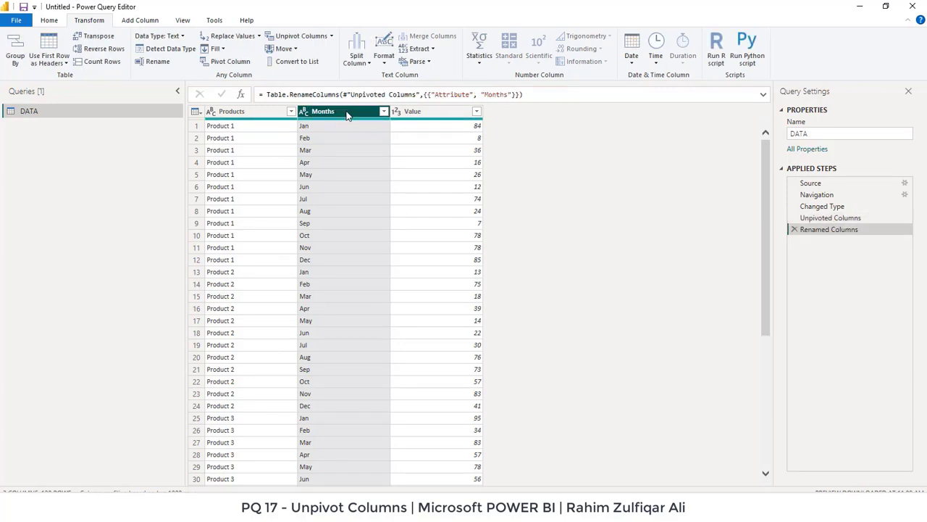
- Rename the Value column to Units Sold and open the Close & Apply options
{"action": "double_click", "coordinate": [411, 113]}
{"action": "type", "text": "Units Sold"}
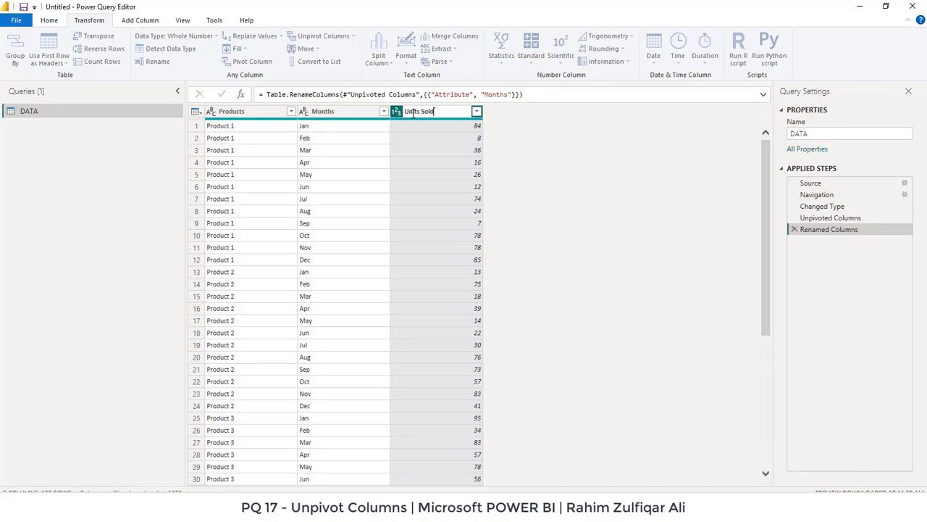
{"action": "key", "text": "Return"}
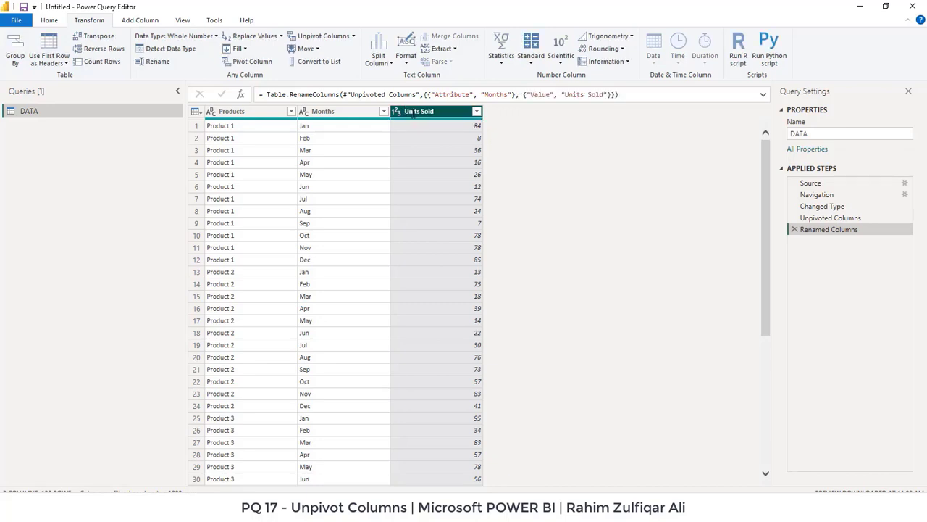
{"action": "left_click", "coordinate": [49, 20]}
{"action": "left_click", "coordinate": [22, 67]}
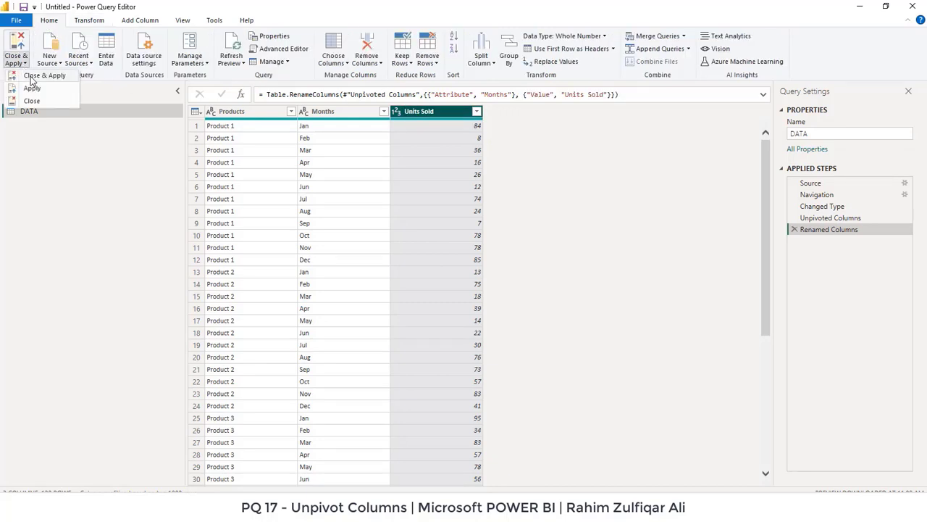
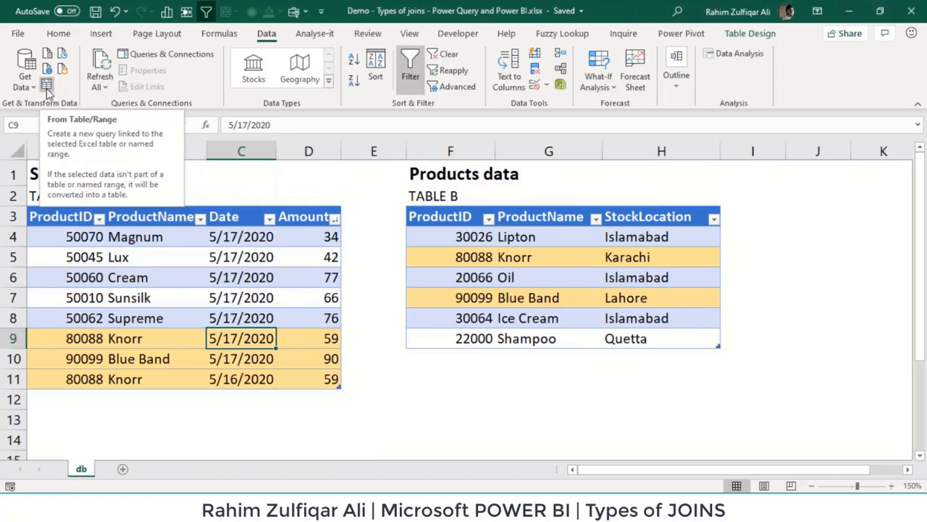
- In the Excel types of joins workbook, create a Power Query query from the Sales of Products table (Table A)
{"action": "left_click", "coordinate": [276, 297]}
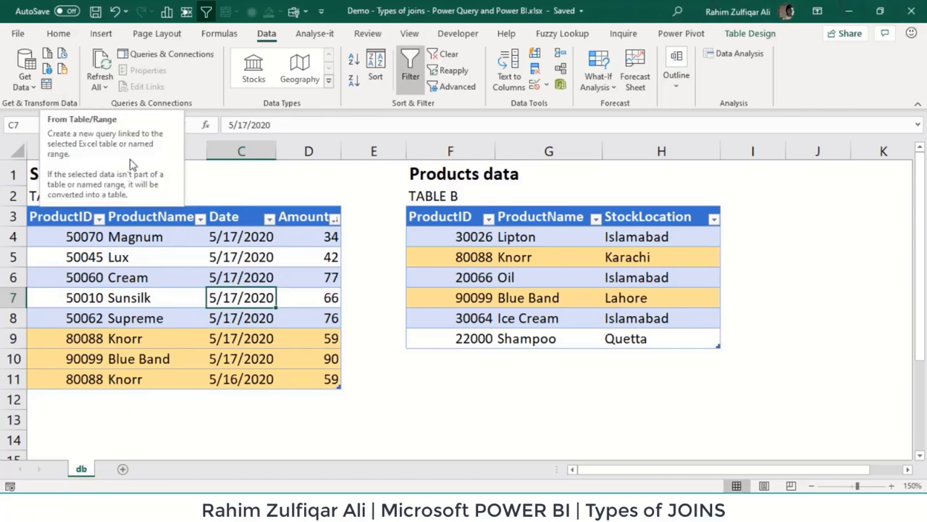
{"action": "left_click", "coordinate": [45, 83]}
{"action": "left_click", "coordinate": [45, 83]}
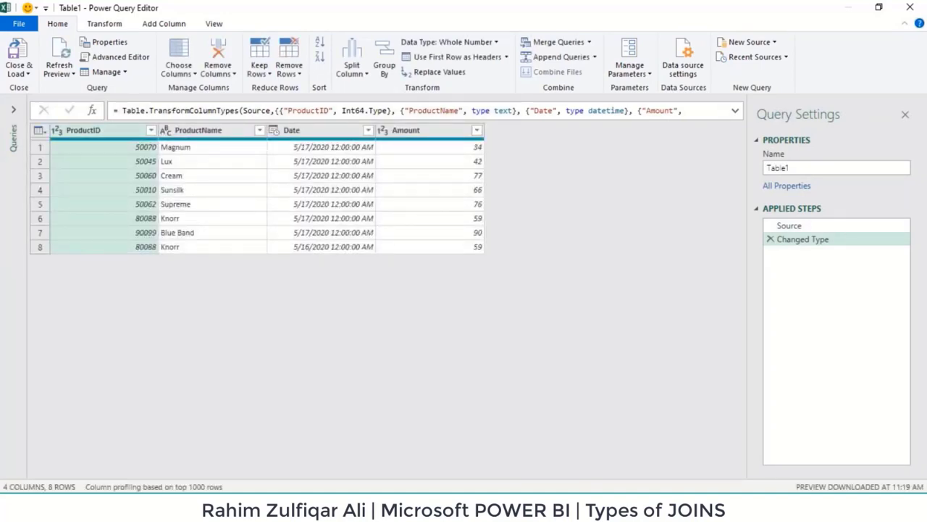
- Change the Date column's data type to Date, replacing the current type conversion
{"action": "left_click", "coordinate": [683, 49]}
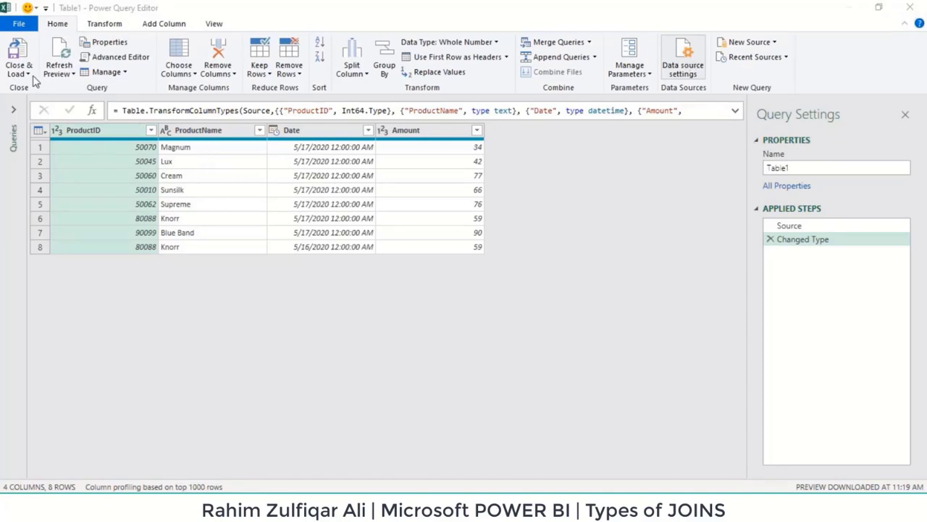
{"action": "left_click", "coordinate": [232, 136]}
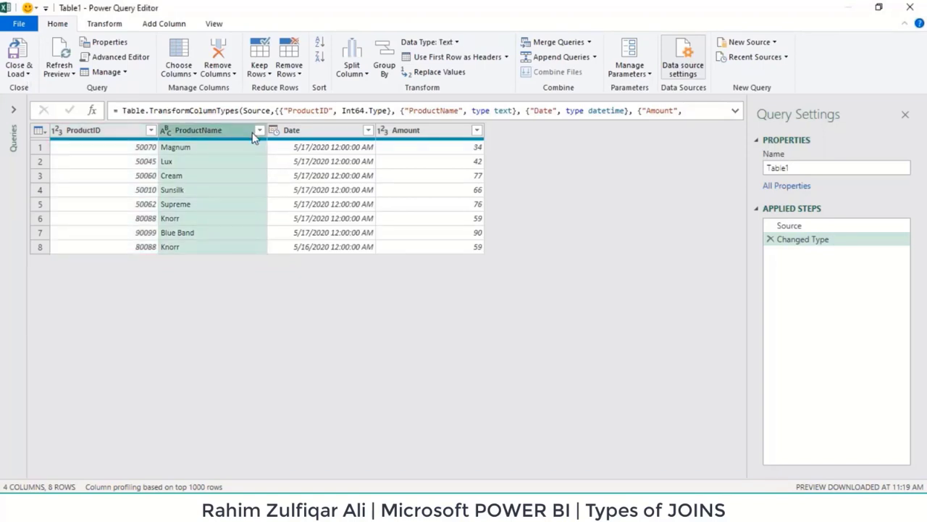
{"action": "left_click", "coordinate": [321, 129]}
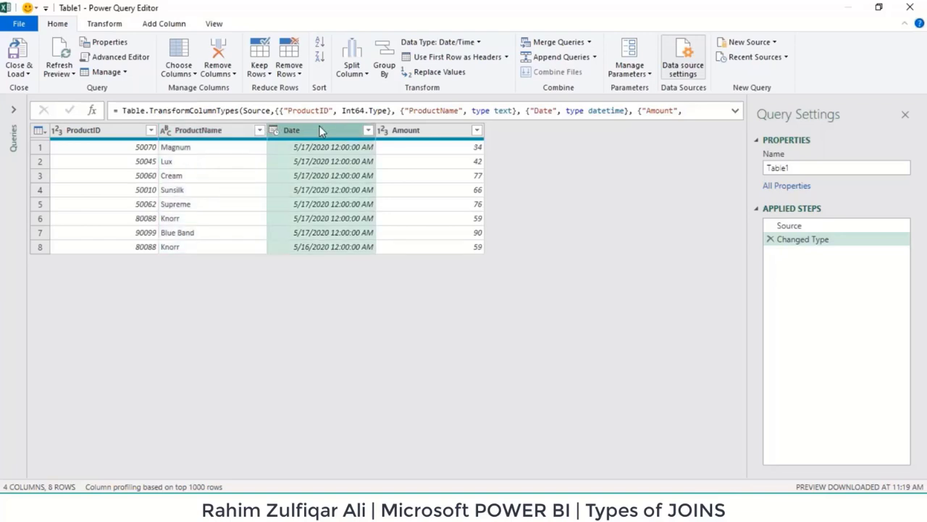
{"action": "left_click", "coordinate": [280, 138]}
{"action": "left_click", "coordinate": [317, 222]}
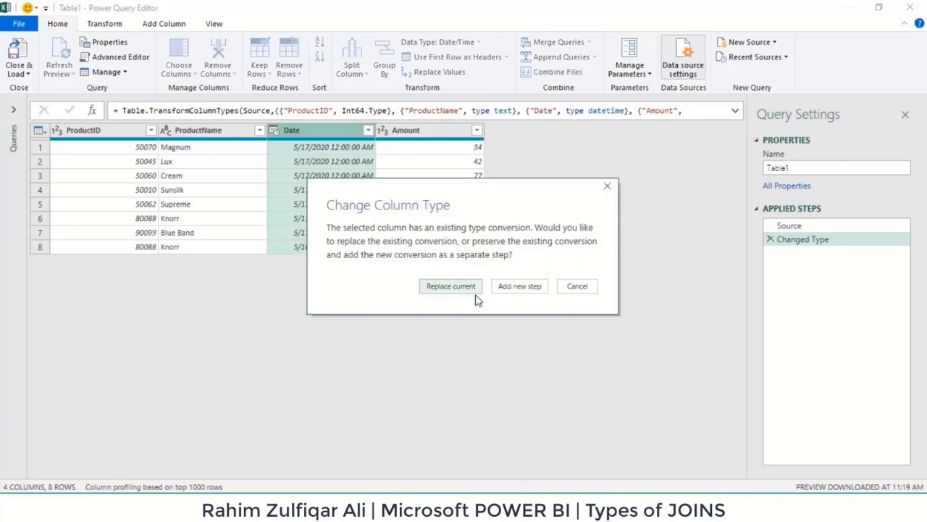
{"action": "left_click", "coordinate": [452, 287]}
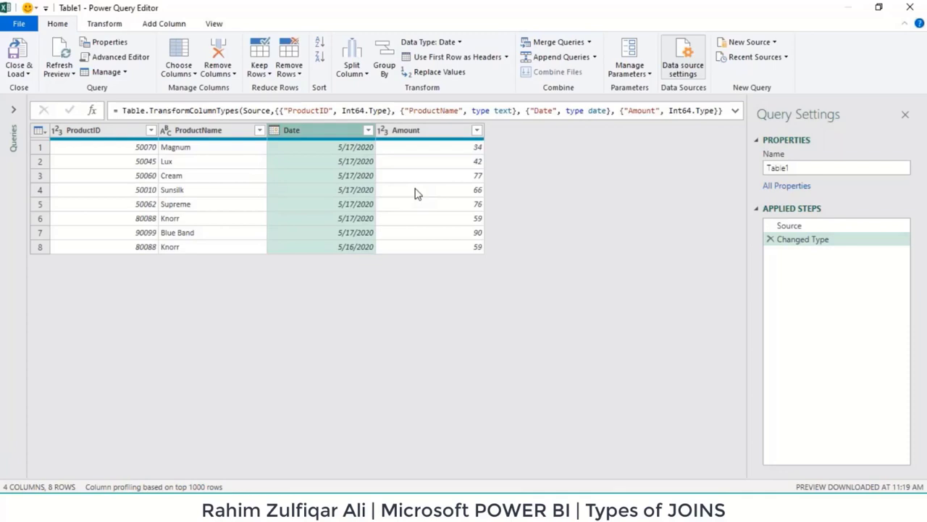
- Close the sales query and load it to the workbook as Only Create Connection, and preview it in the queries list
{"action": "left_click", "coordinate": [27, 75]}
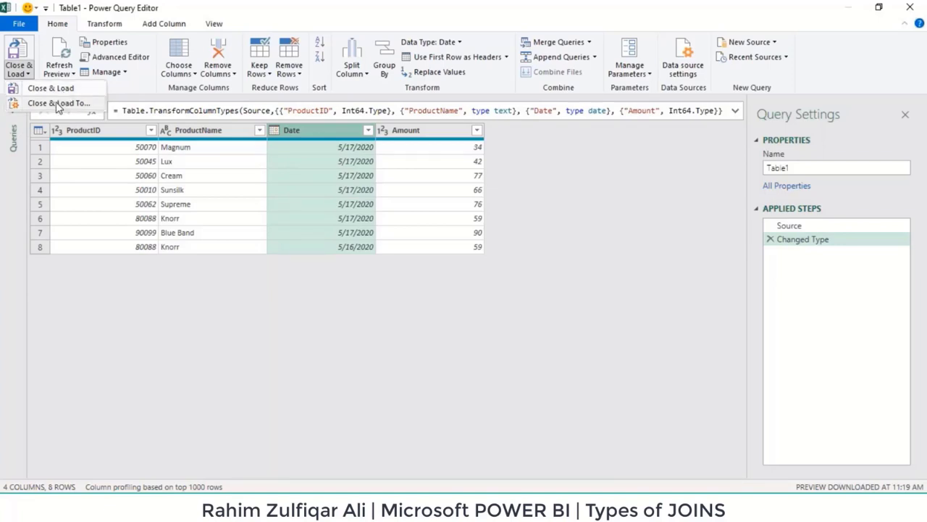
{"action": "left_click", "coordinate": [45, 104]}
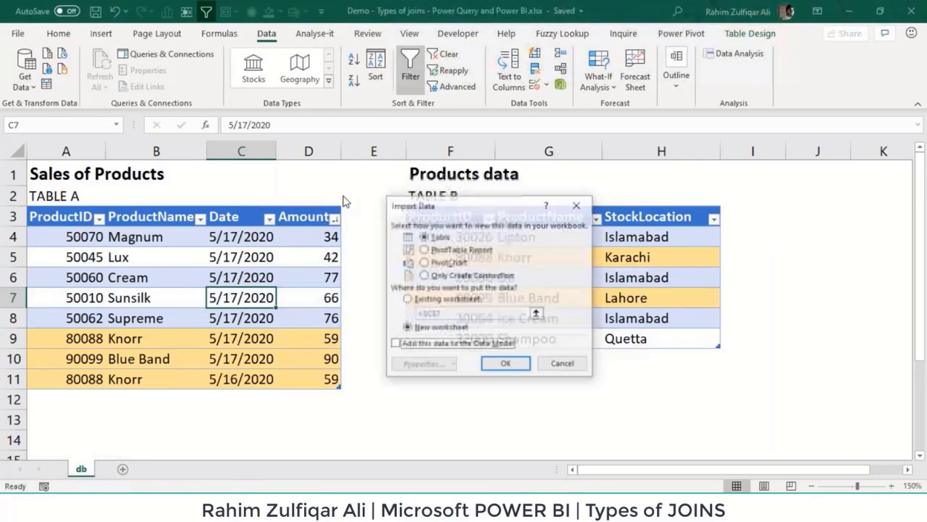
{"action": "left_click_drag", "start_coordinate": [420, 206], "coordinate": [310, 133]}
{"action": "left_click", "coordinate": [327, 202]}
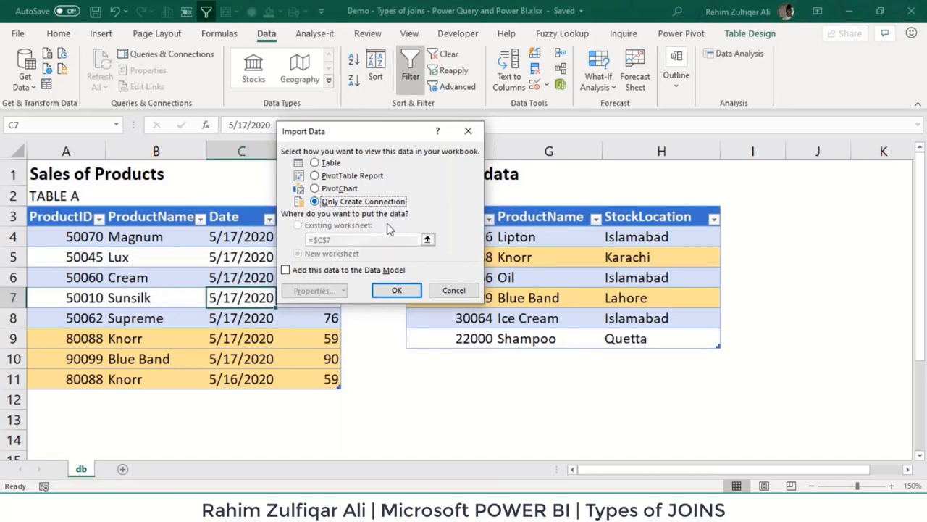
{"action": "left_click", "coordinate": [395, 290]}
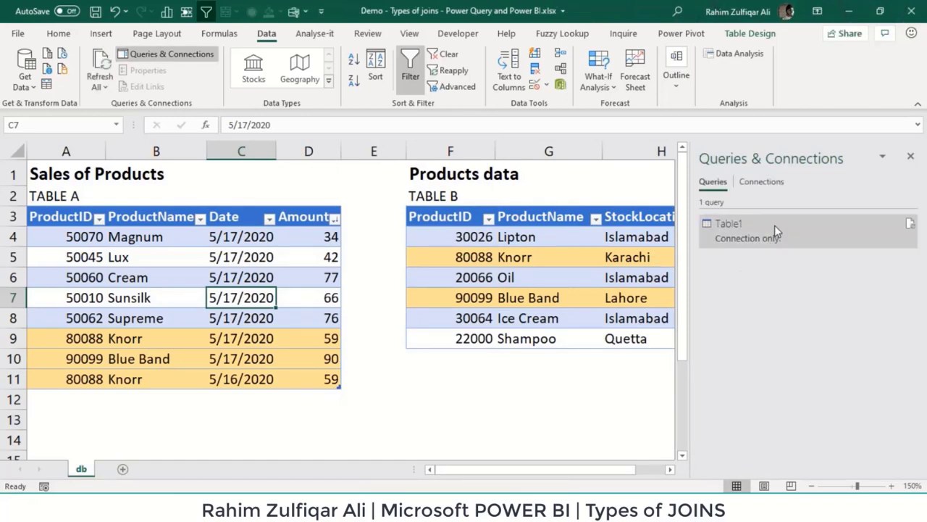
{"action": "mouse_move", "coordinate": [749, 226]}
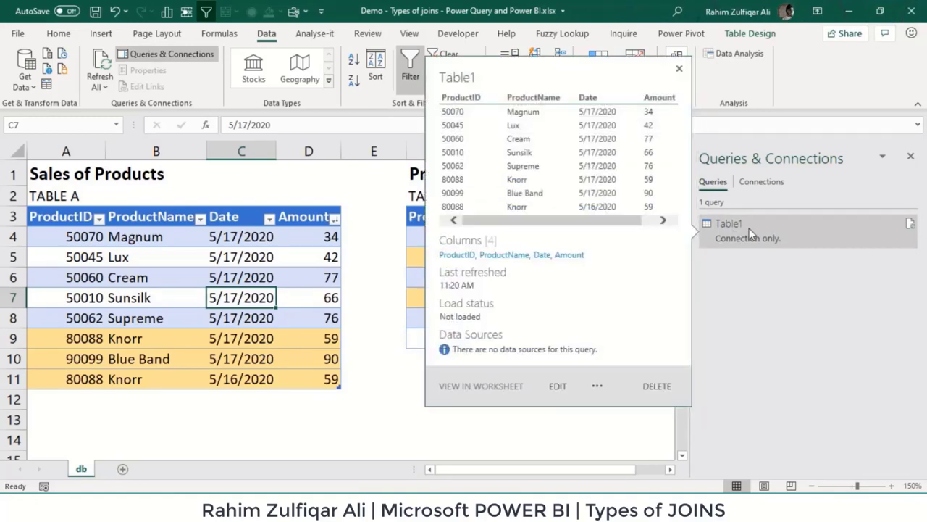
{"action": "left_click", "coordinate": [399, 253]}
- Create a query from the Products data table (Table B) and load it as Only Create Connection
{"action": "left_click", "coordinate": [449, 258]}
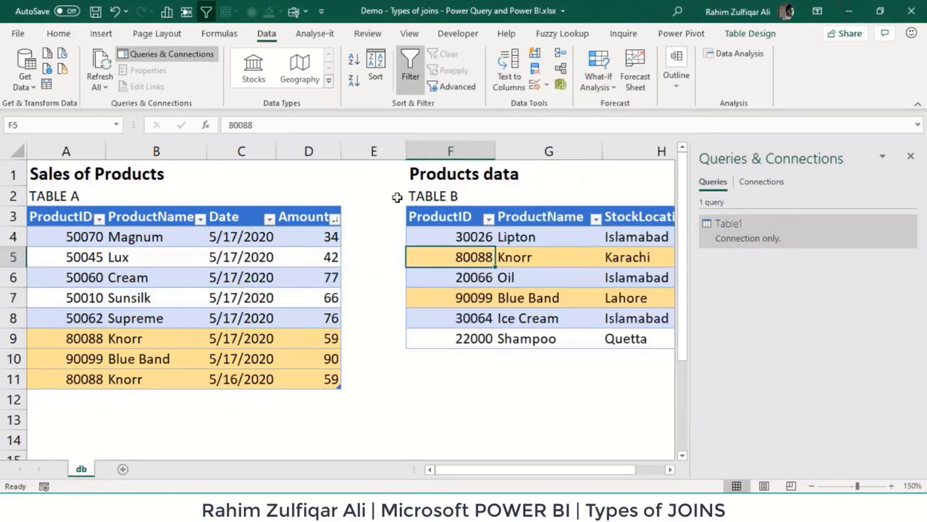
{"action": "left_click", "coordinate": [47, 85]}
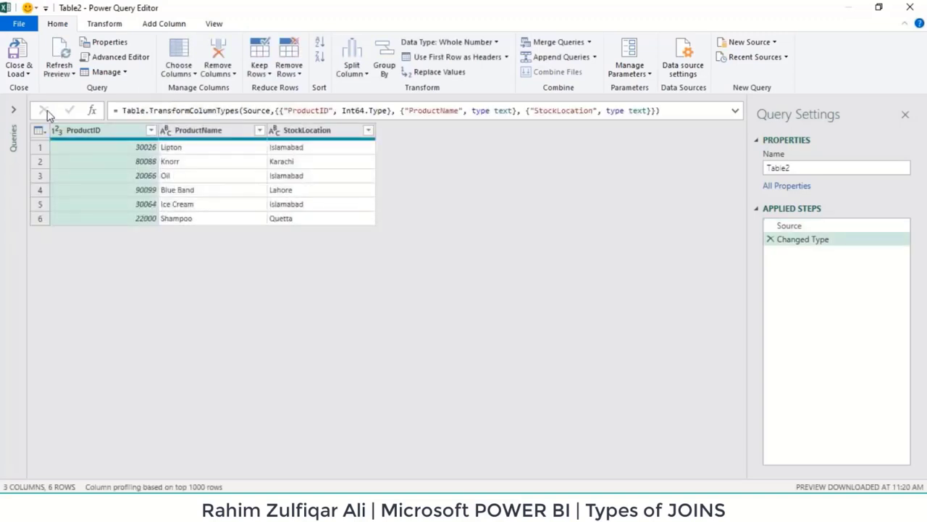
{"action": "left_click", "coordinate": [25, 77]}
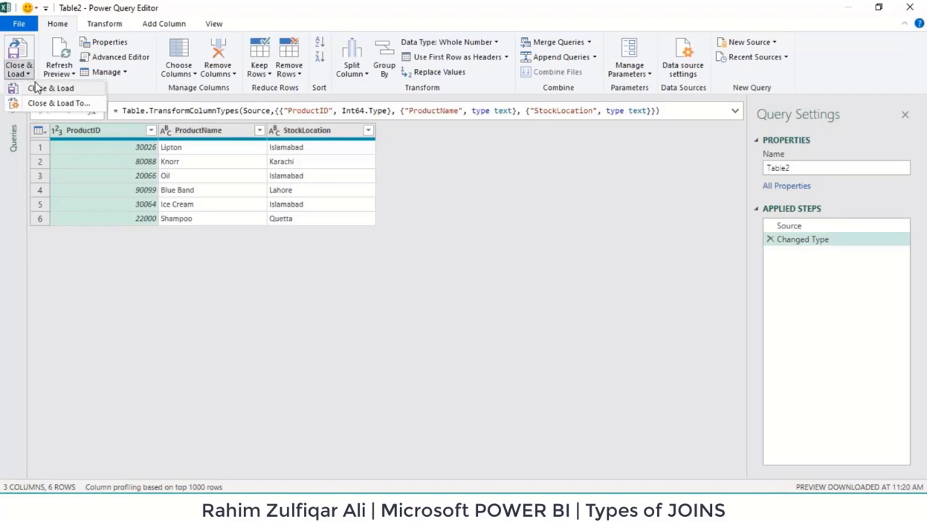
{"action": "left_click", "coordinate": [50, 88]}
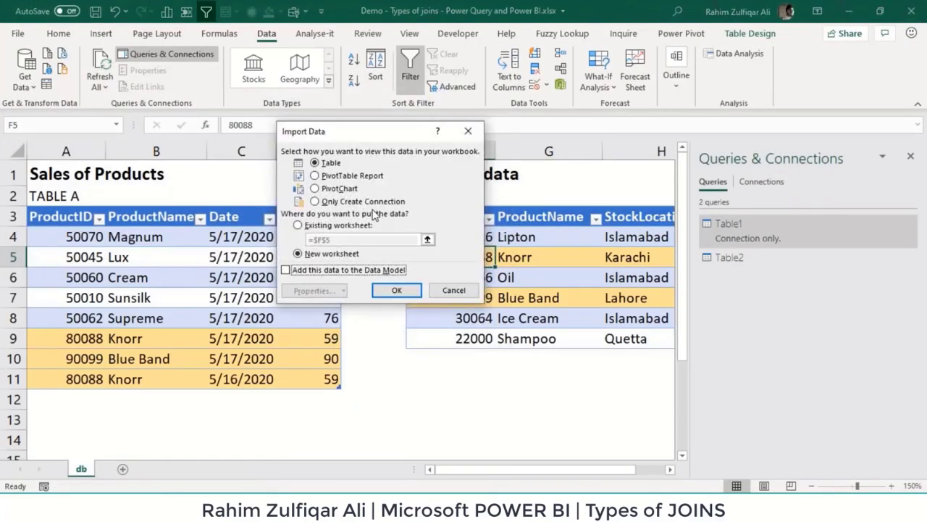
{"action": "left_click", "coordinate": [368, 202]}
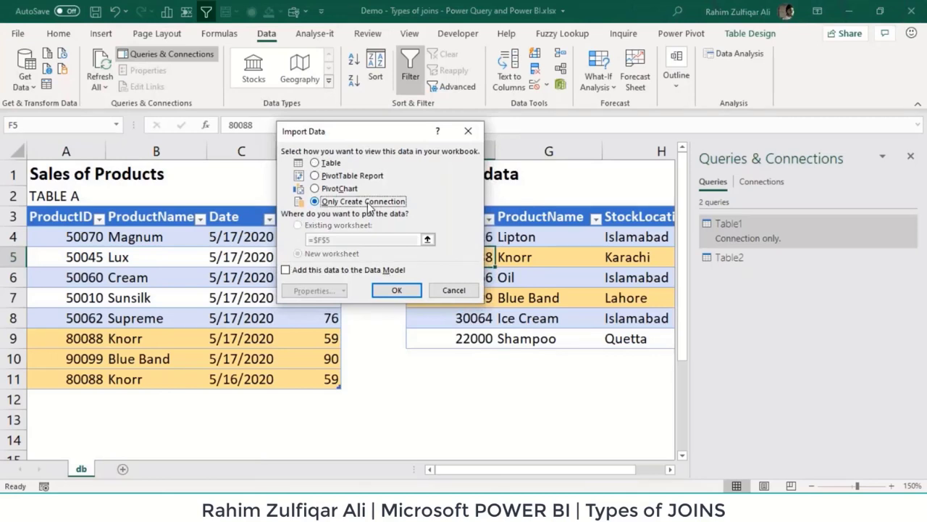
{"action": "left_click", "coordinate": [397, 290]}
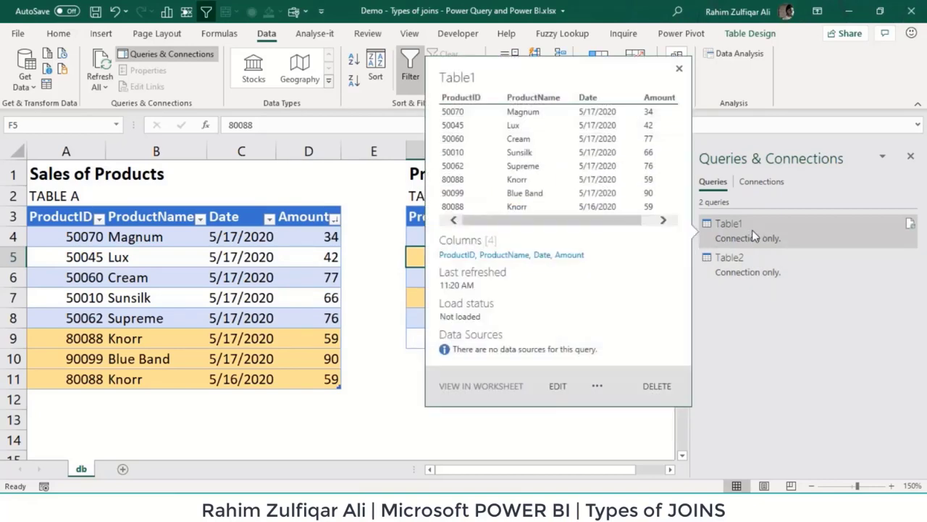
- Start a merge of the two connection queries with Table1 as the first table and Table2 as the second
{"action": "left_click", "coordinate": [289, 257]}
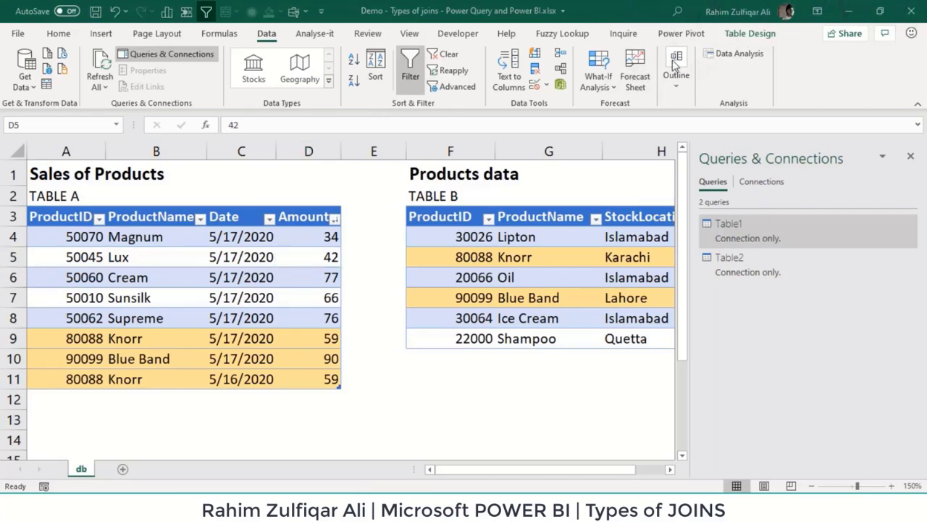
{"action": "left_click", "coordinate": [24, 85]}
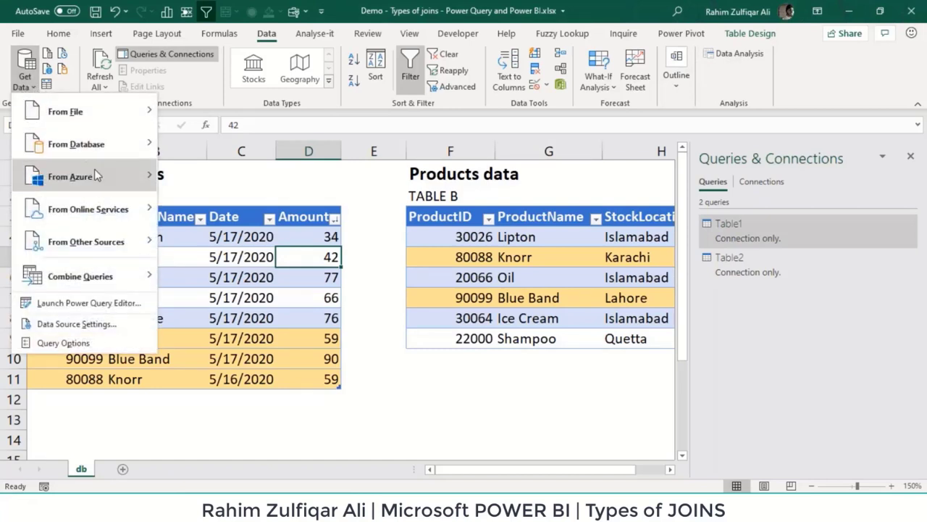
{"action": "mouse_move", "coordinate": [102, 280]}
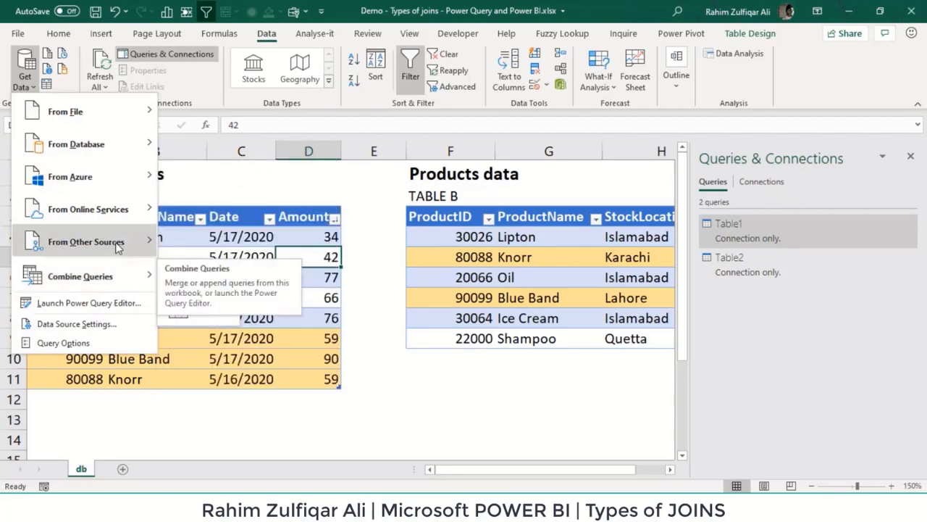
{"action": "mouse_move", "coordinate": [106, 277]}
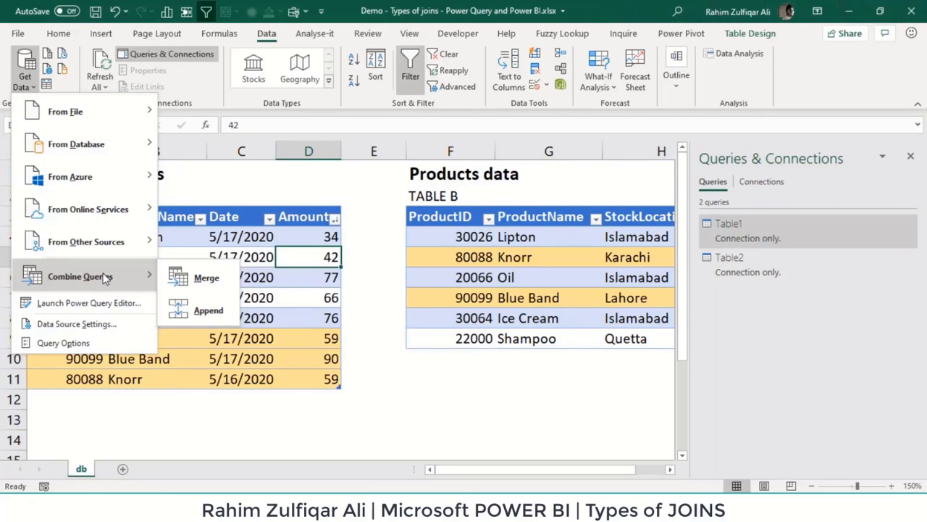
{"action": "left_click", "coordinate": [181, 278]}
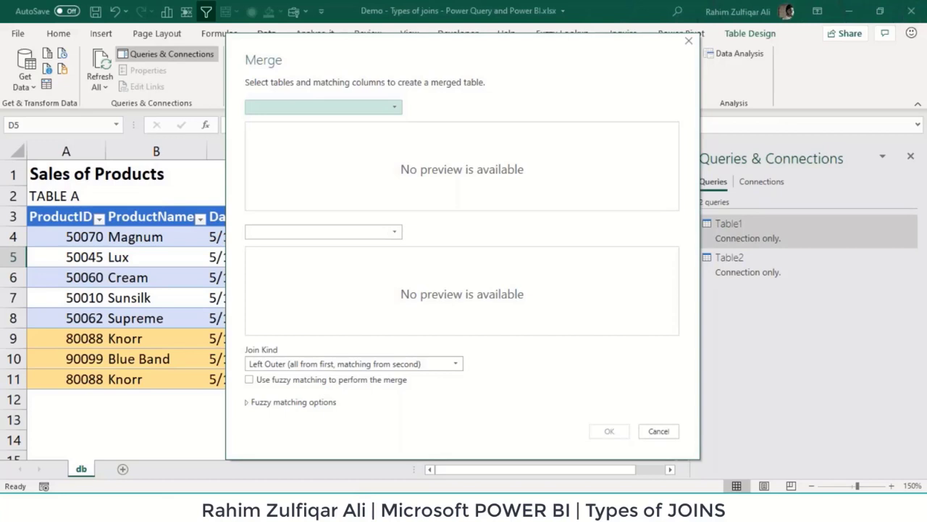
{"action": "left_click", "coordinate": [276, 109]}
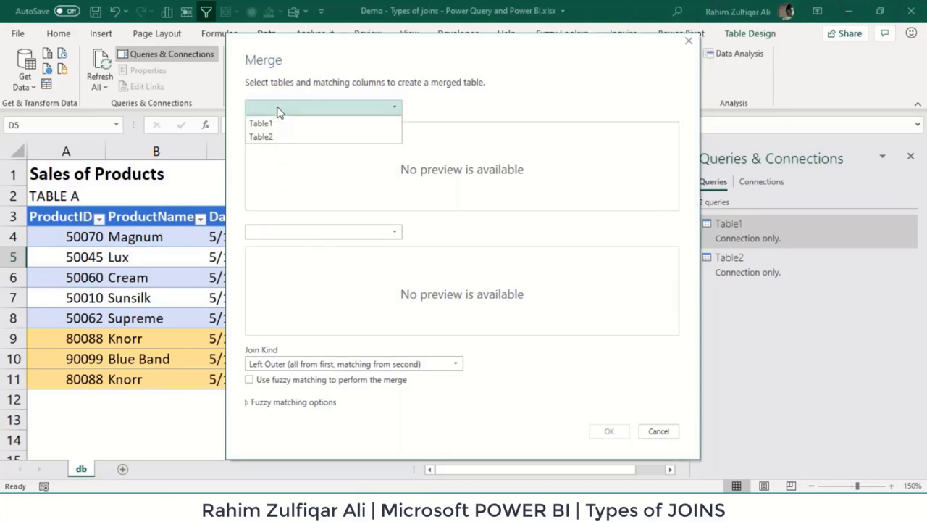
{"action": "left_click", "coordinate": [265, 124]}
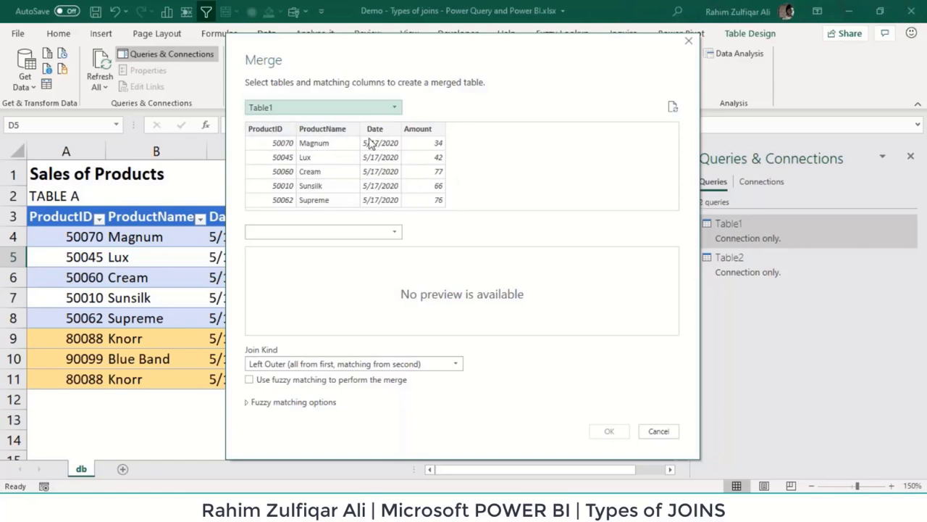
{"action": "left_click", "coordinate": [321, 231]}
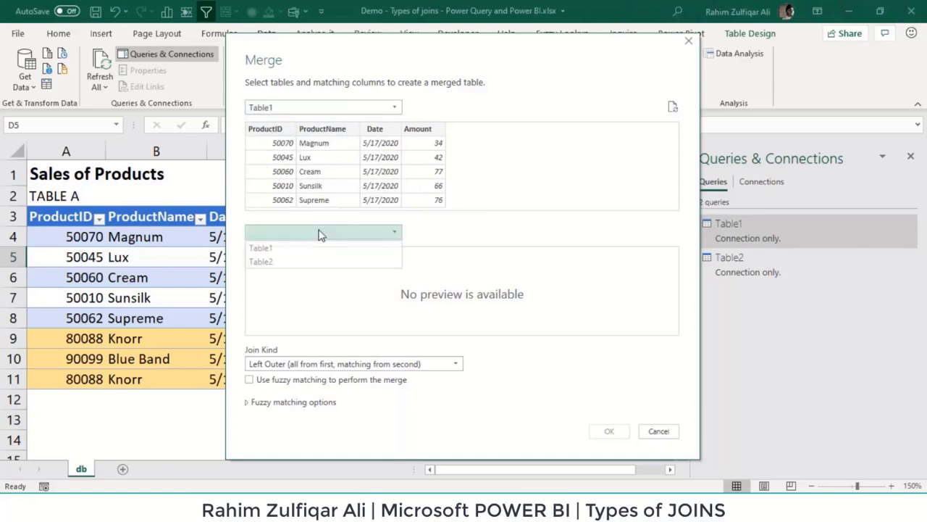
{"action": "left_click", "coordinate": [268, 264]}
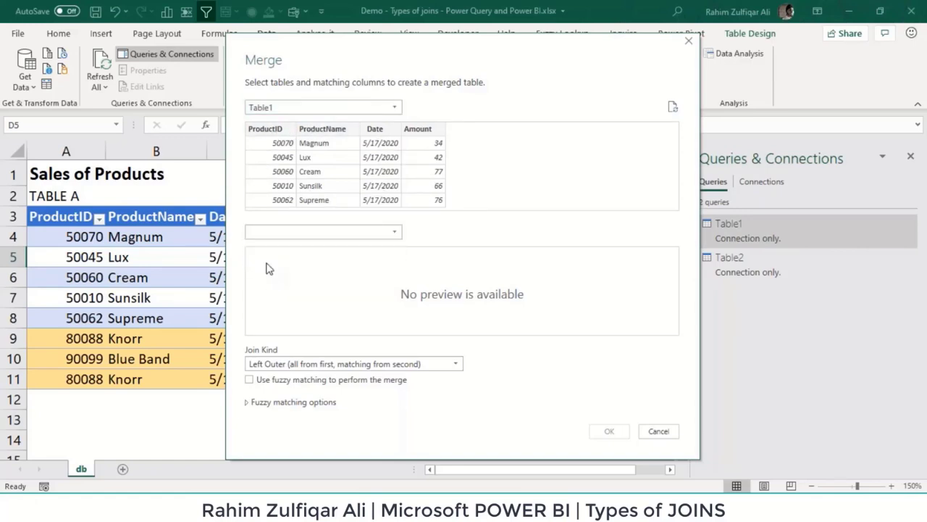
{"action": "left_click", "coordinate": [322, 108]}
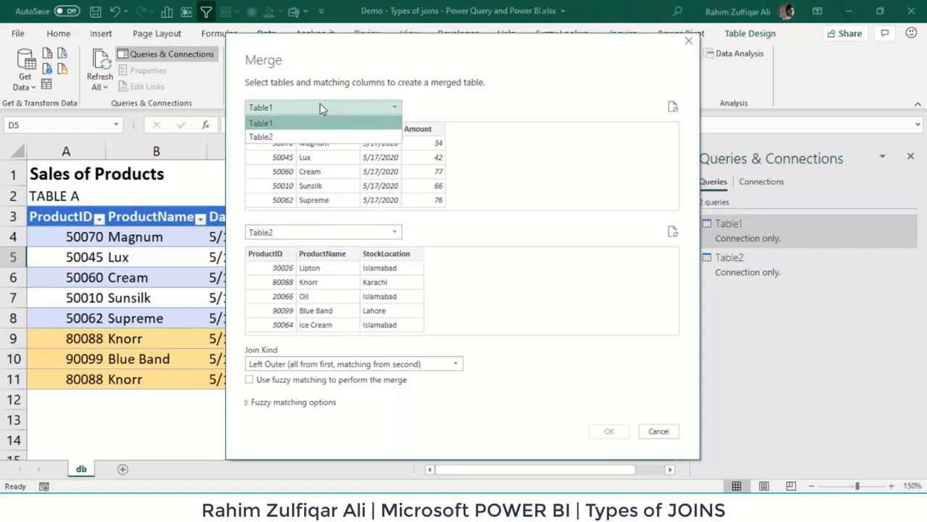
{"action": "left_click", "coordinate": [261, 123]}
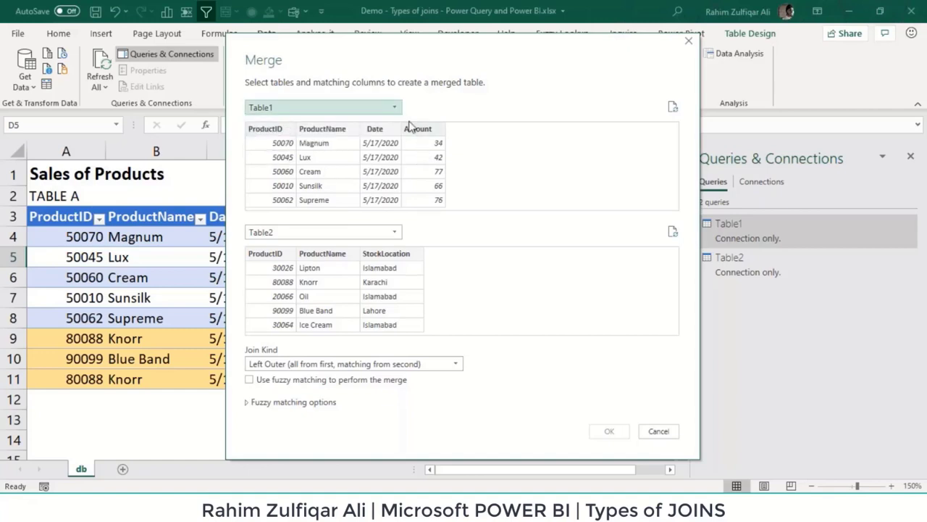
{"action": "left_click", "coordinate": [270, 236]}
{"action": "left_click", "coordinate": [261, 262]}
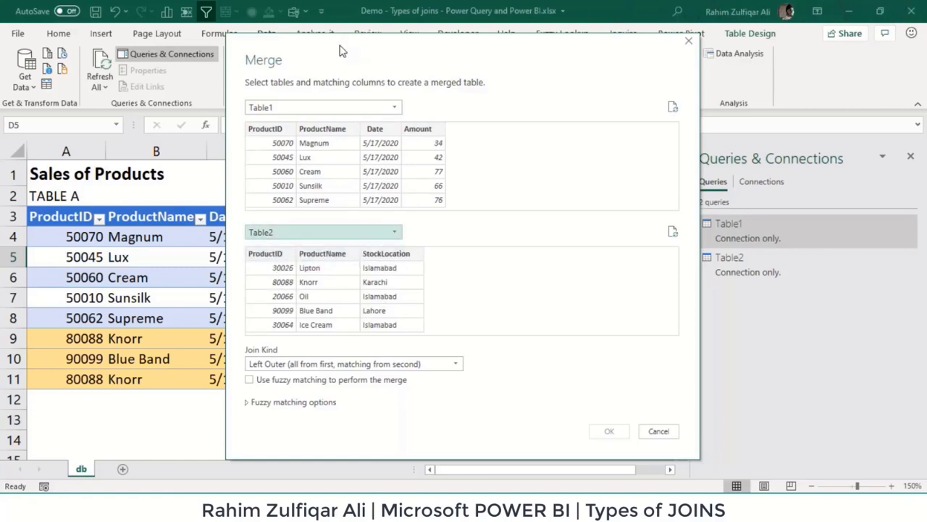
- Set the join kind to Left Outer, match both tables on ProductID, and create the merged query
{"action": "left_click_drag", "start_coordinate": [340, 50], "coordinate": [318, 35]}
{"action": "left_click", "coordinate": [361, 350]}
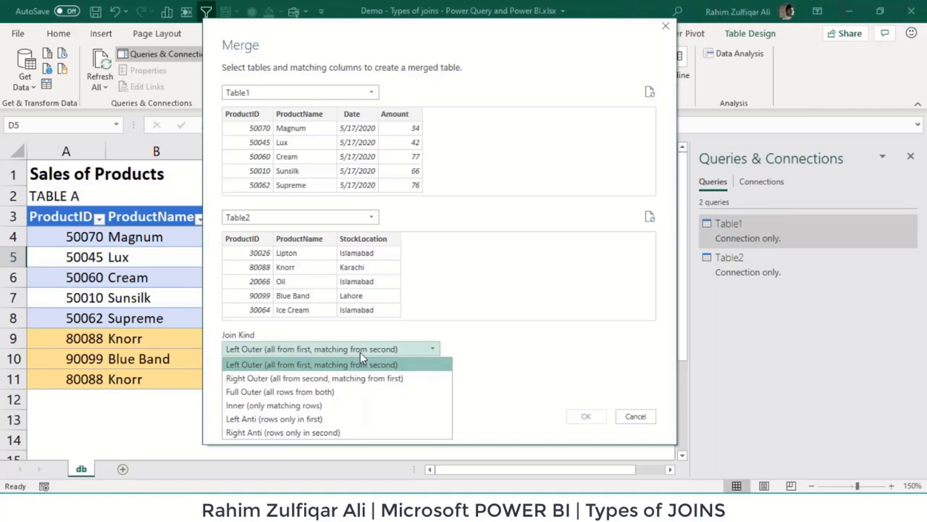
{"action": "left_click", "coordinate": [318, 369]}
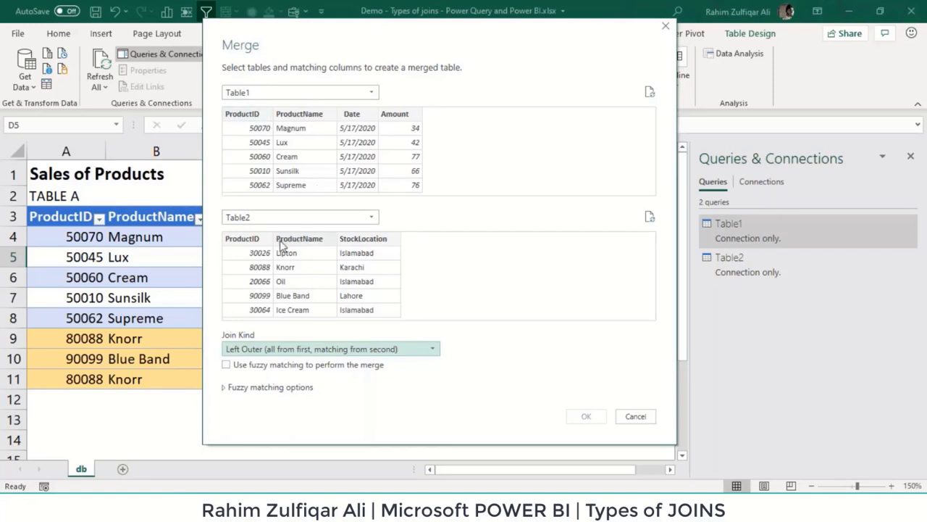
{"action": "left_click", "coordinate": [258, 117]}
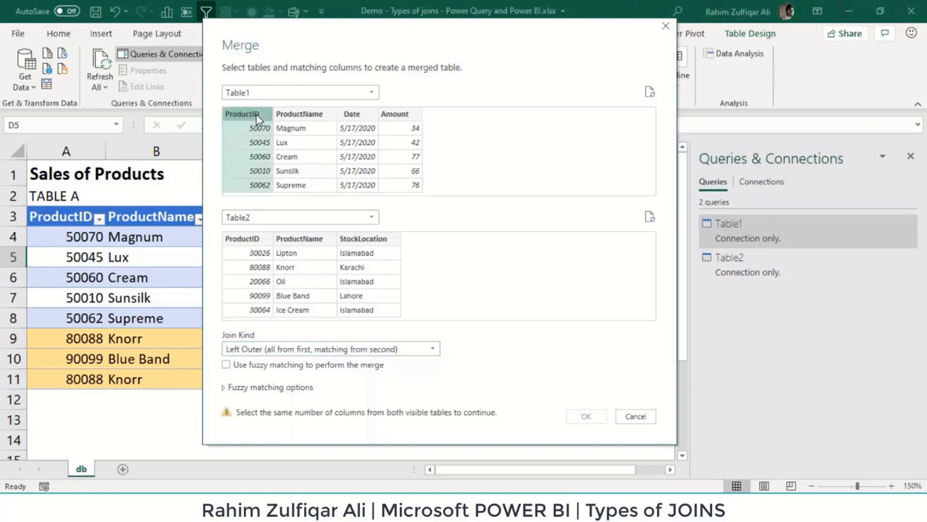
{"action": "left_click", "coordinate": [246, 244]}
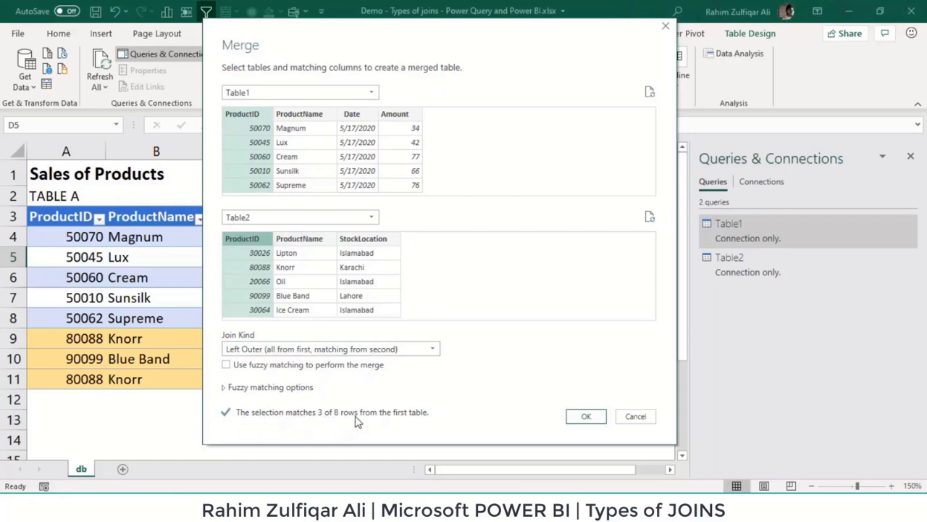
{"action": "left_click", "coordinate": [588, 417]}
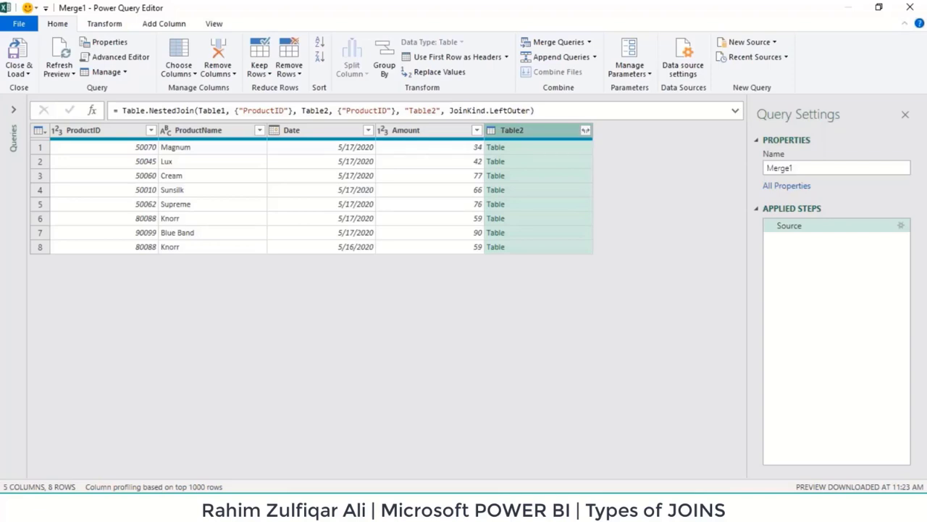
- Expand all columns of the nested Table2 without the original column name prefix, and load the merged query to a worksheet
{"action": "left_click", "coordinate": [585, 130]}
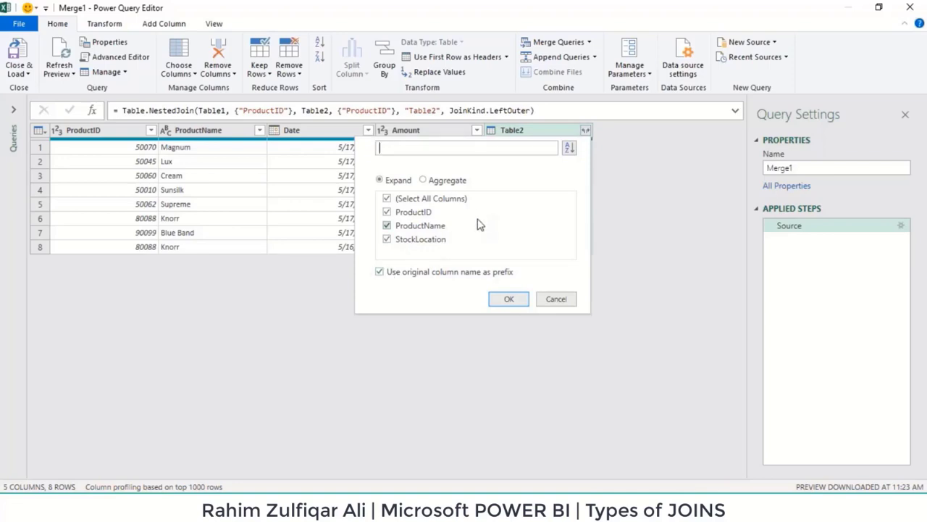
{"action": "left_click", "coordinate": [387, 240]}
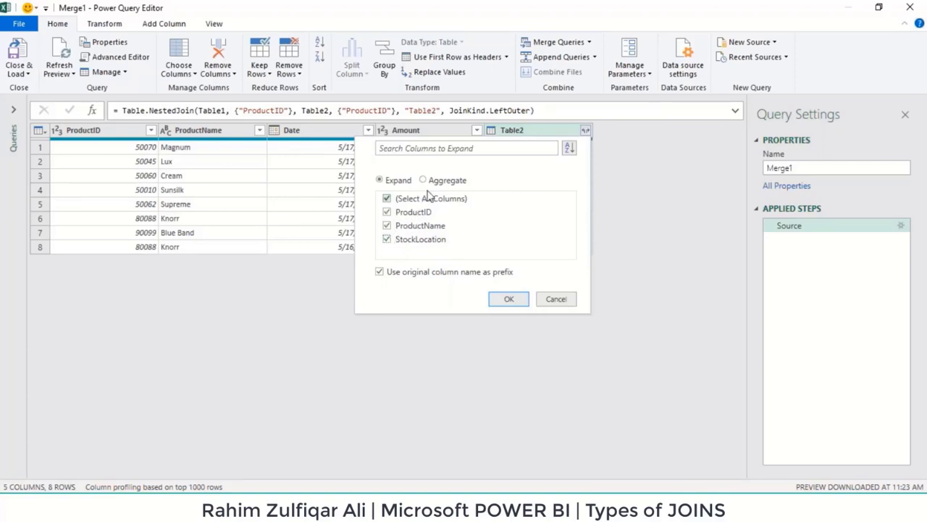
{"action": "left_click", "coordinate": [445, 181]}
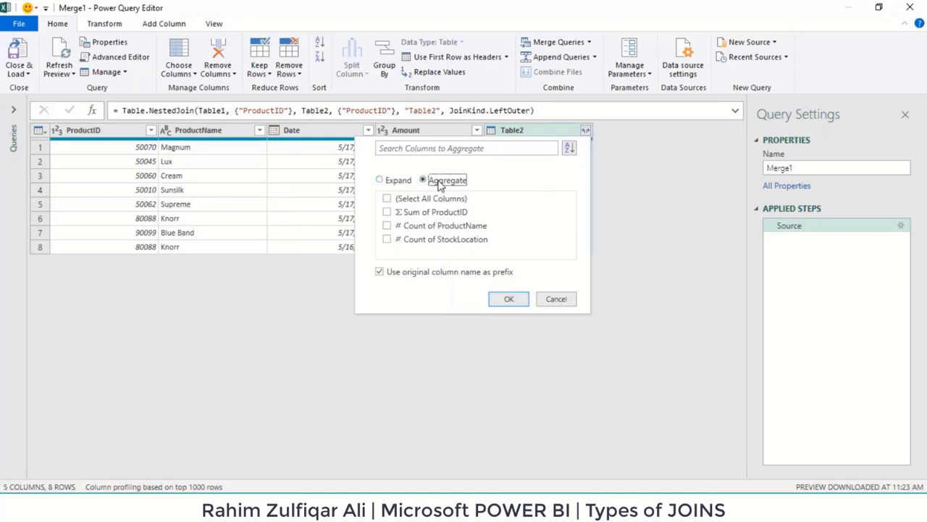
{"action": "left_click", "coordinate": [397, 179]}
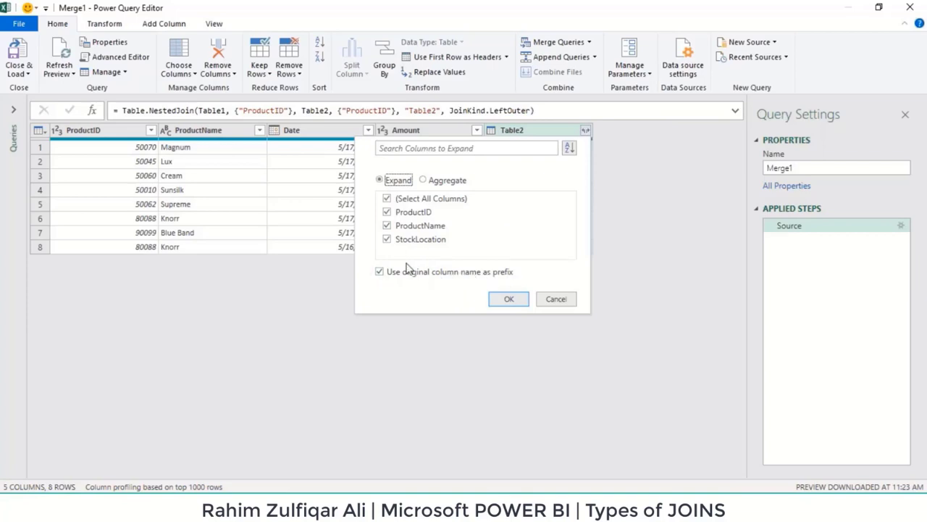
{"action": "left_click", "coordinate": [379, 271]}
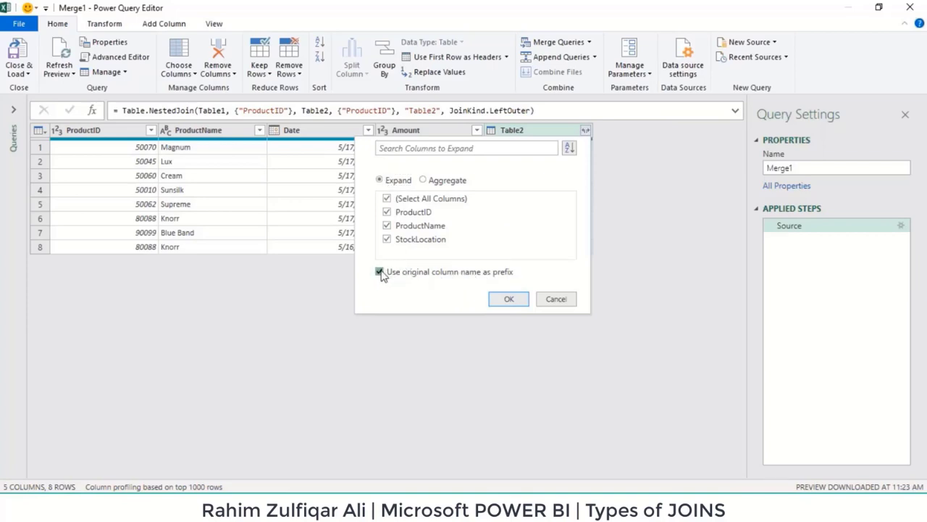
{"action": "left_click", "coordinate": [507, 302]}
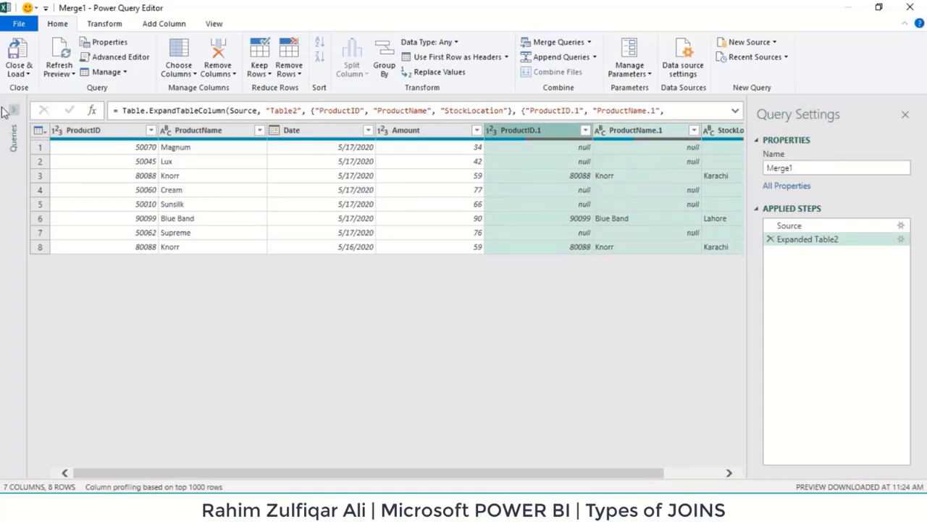
{"action": "left_click", "coordinate": [22, 73]}
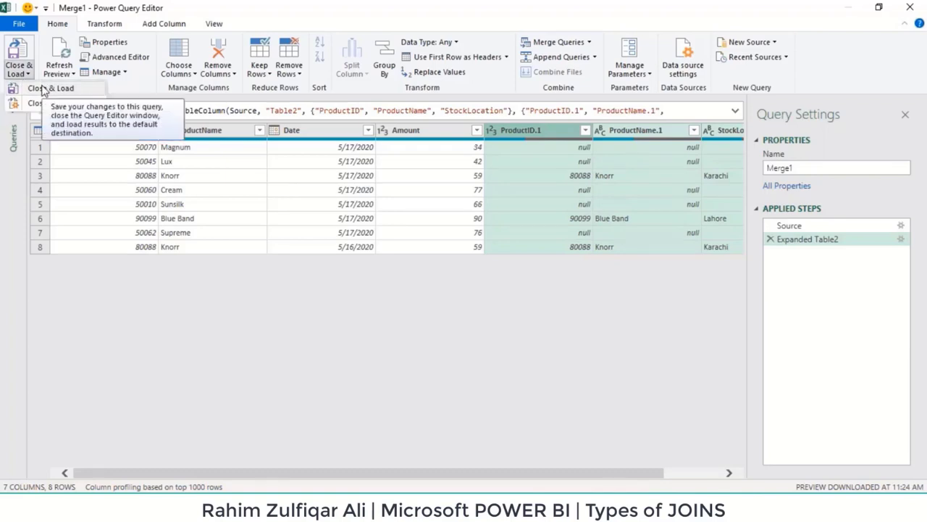
{"action": "left_click", "coordinate": [43, 88]}
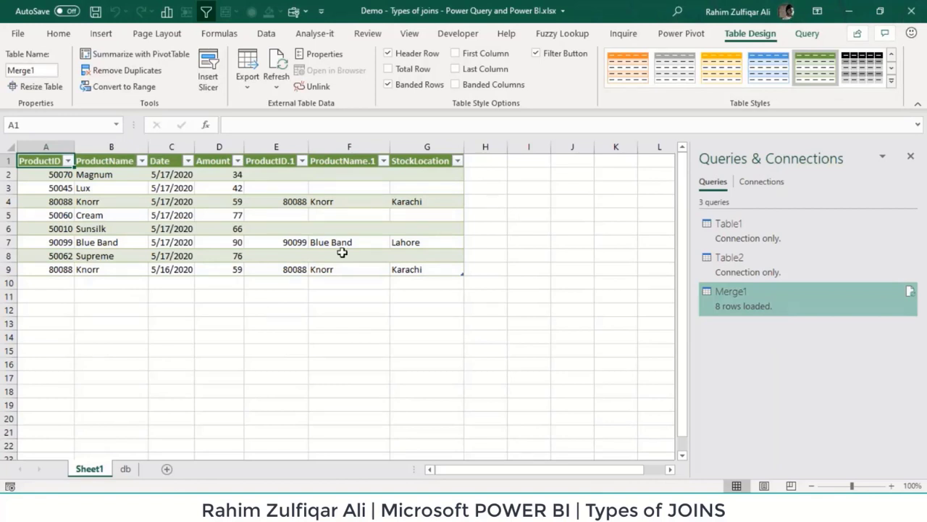
- Return to the db sheet and start another merge, choosing Table1 as both the first and second table
{"action": "left_click", "coordinate": [127, 469]}
{"action": "left_click", "coordinate": [181, 252]}
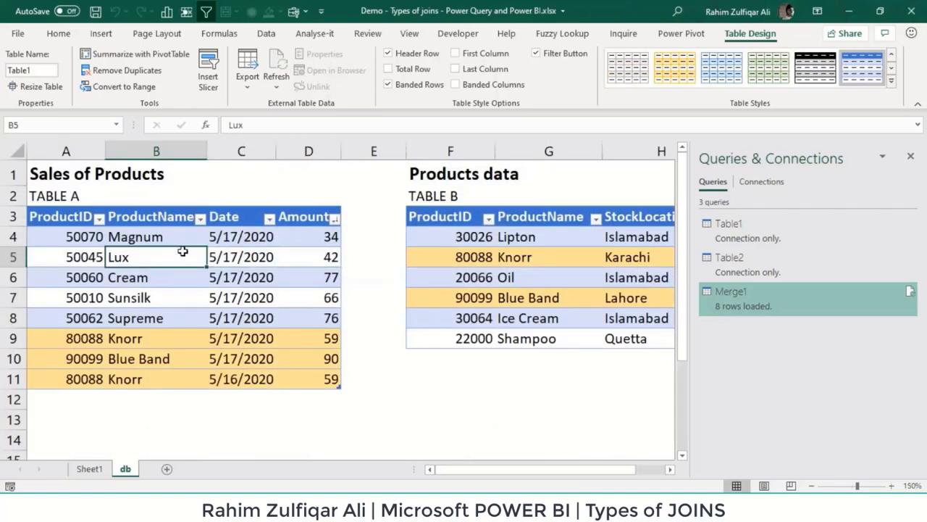
{"action": "left_click", "coordinate": [266, 33]}
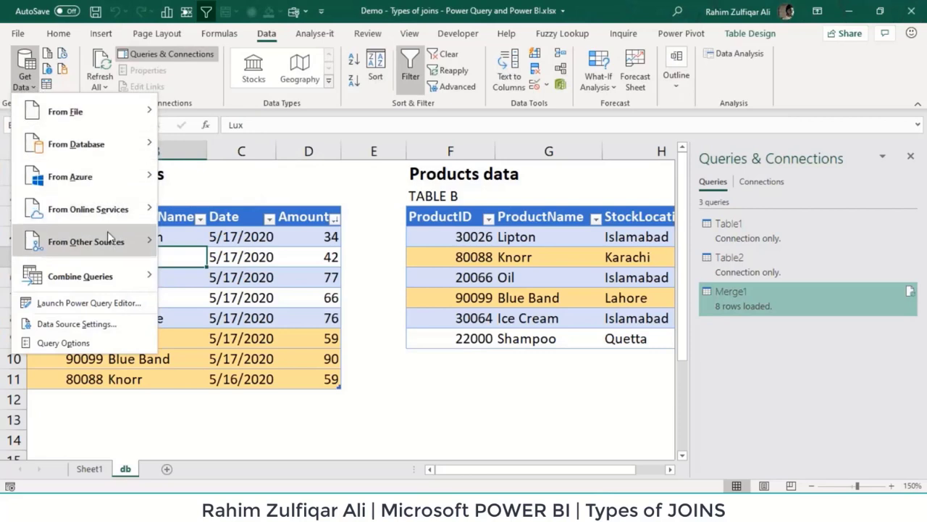
{"action": "mouse_move", "coordinate": [107, 280]}
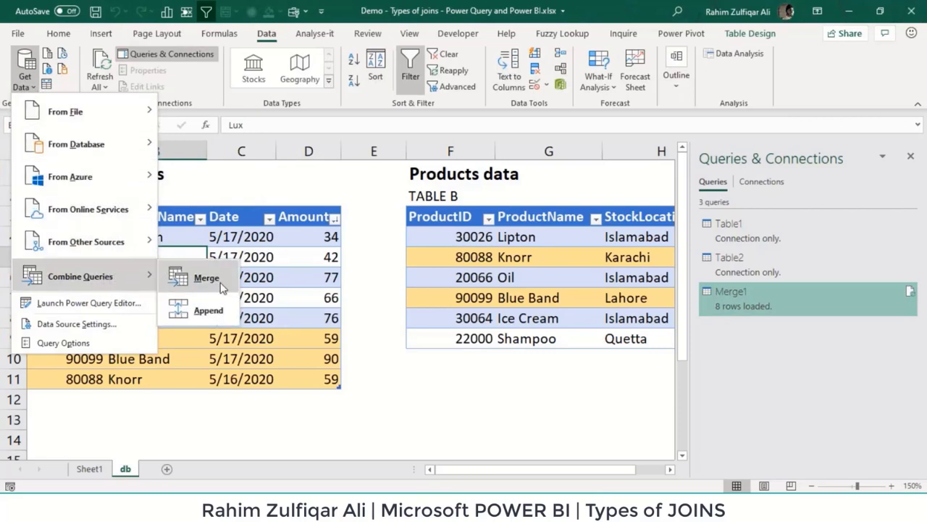
{"action": "left_click", "coordinate": [189, 282]}
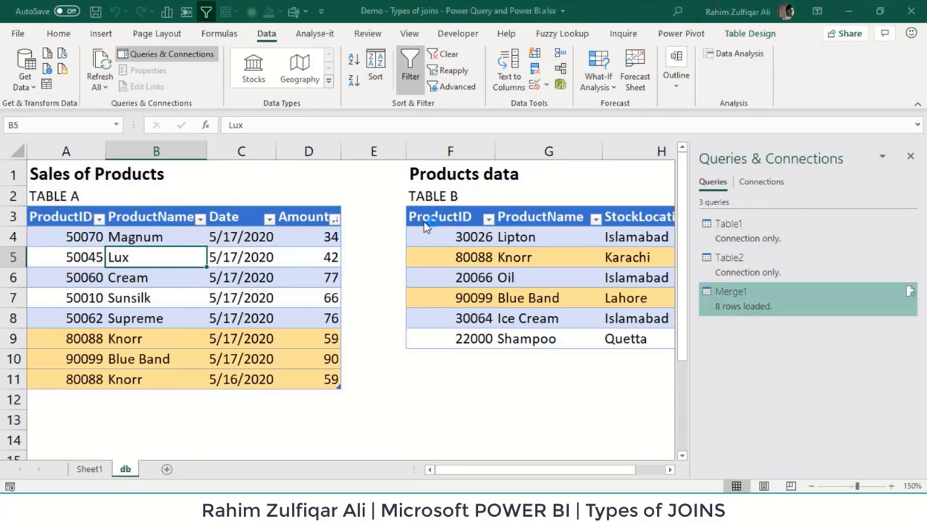
{"action": "left_click", "coordinate": [330, 109]}
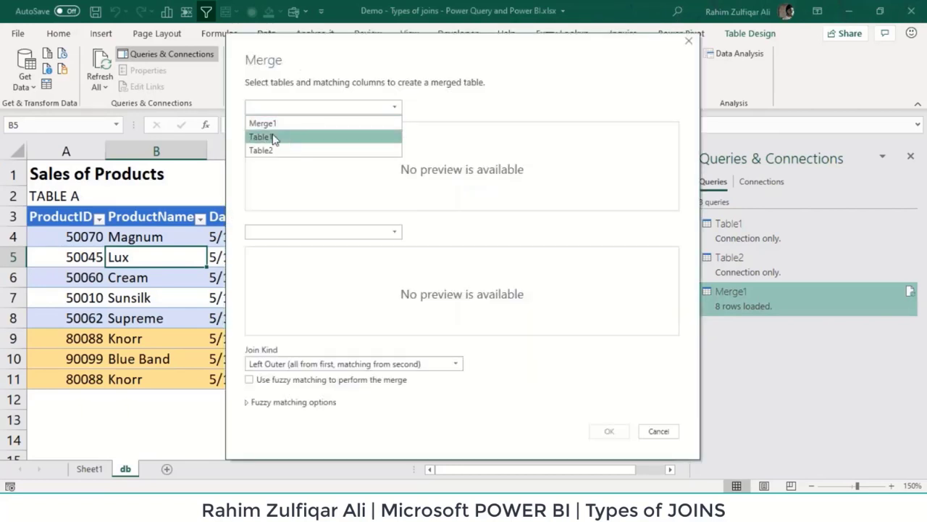
{"action": "left_click", "coordinate": [266, 137]}
{"action": "left_click", "coordinate": [290, 232]}
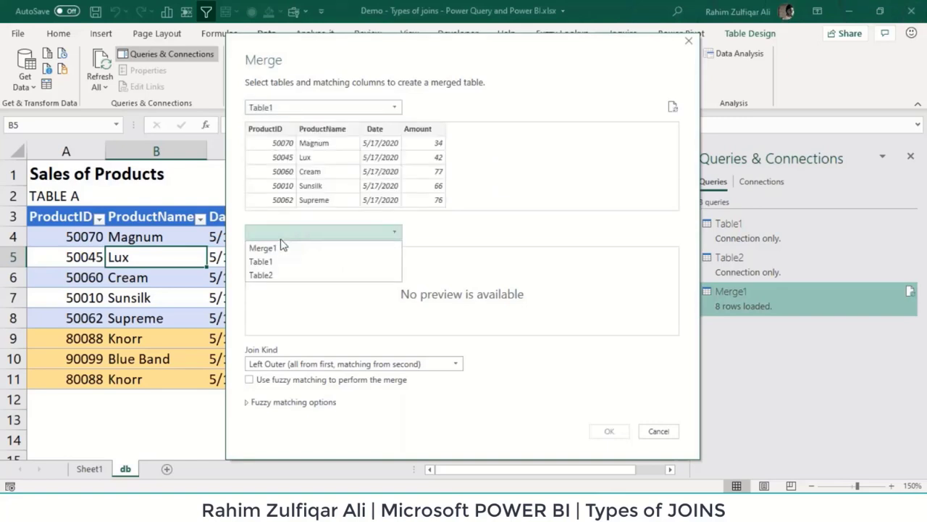
{"action": "left_click", "coordinate": [277, 262]}
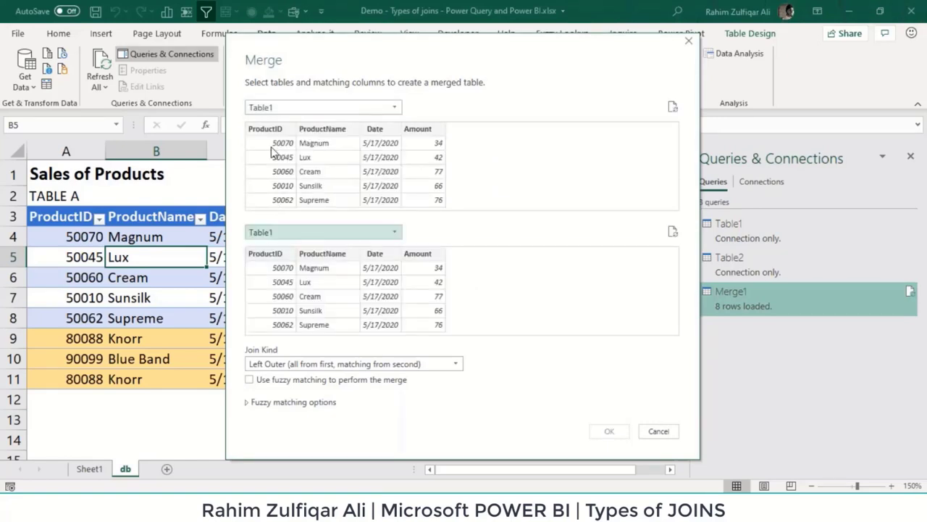
- Try Merge1 as the first table of the new merge and switch it back to Table1
{"action": "left_click", "coordinate": [266, 108]}
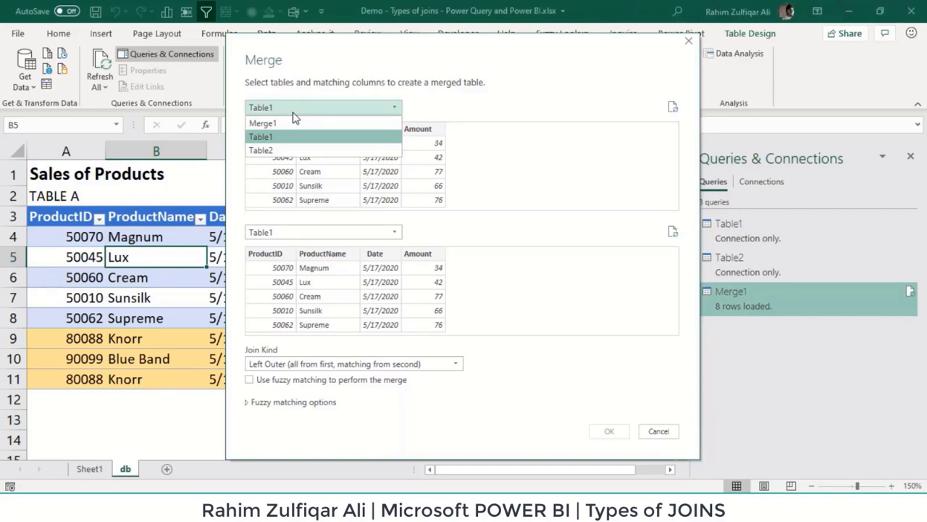
{"action": "left_click", "coordinate": [290, 123]}
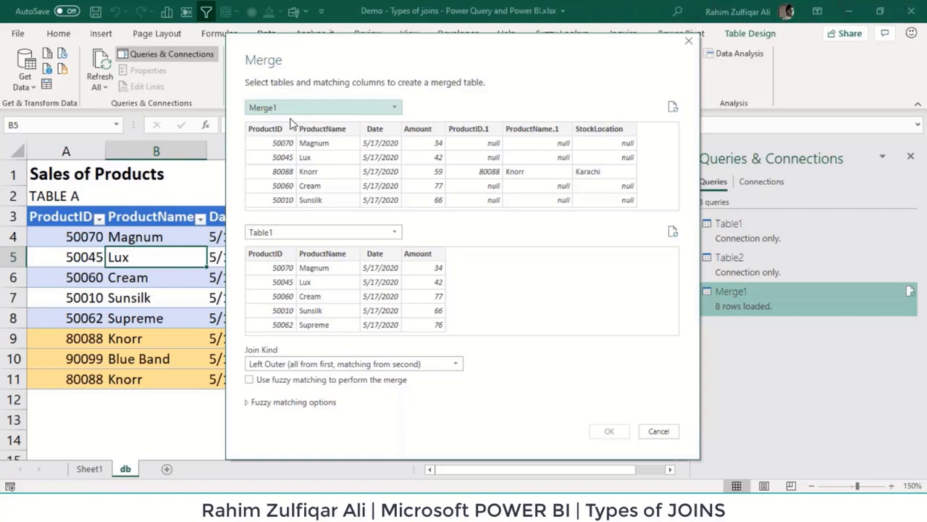
{"action": "left_click", "coordinate": [290, 109]}
{"action": "left_click", "coordinate": [282, 138]}
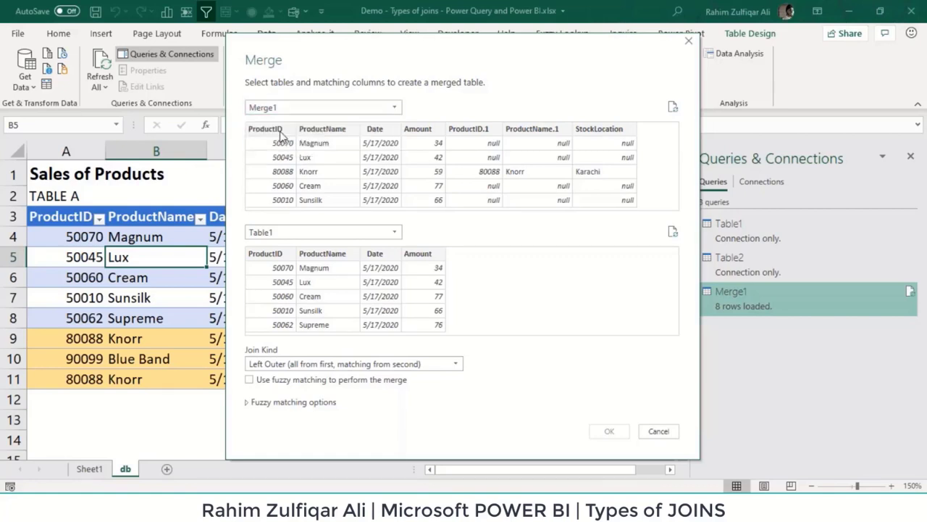
- Choose Table2 as the second table of the merge and set the join kind to Right Outer
{"action": "left_click", "coordinate": [343, 232]}
{"action": "left_click", "coordinate": [273, 278]}
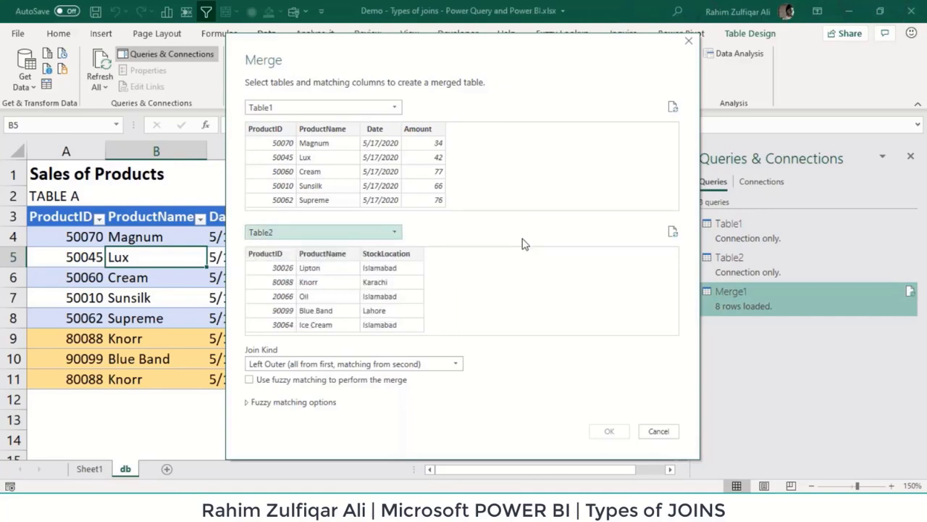
{"action": "left_click", "coordinate": [307, 363]}
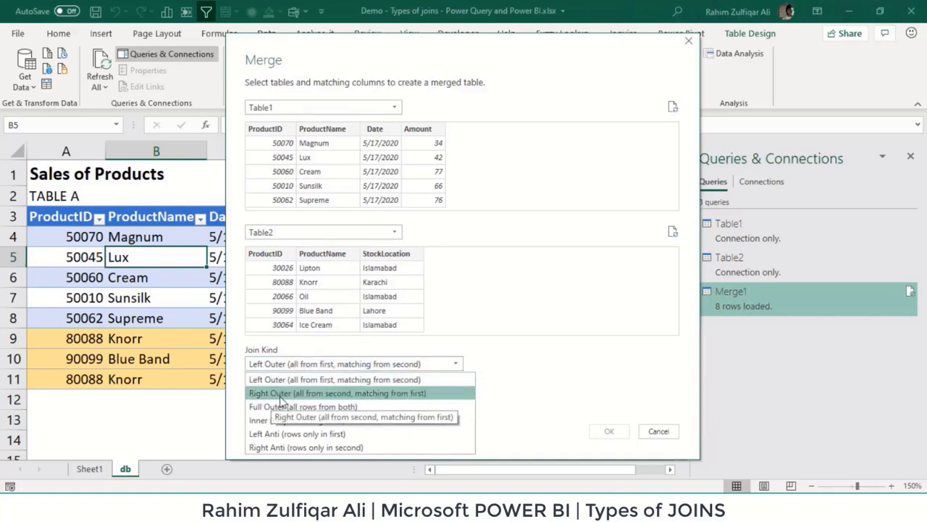
{"action": "left_click", "coordinate": [287, 394]}
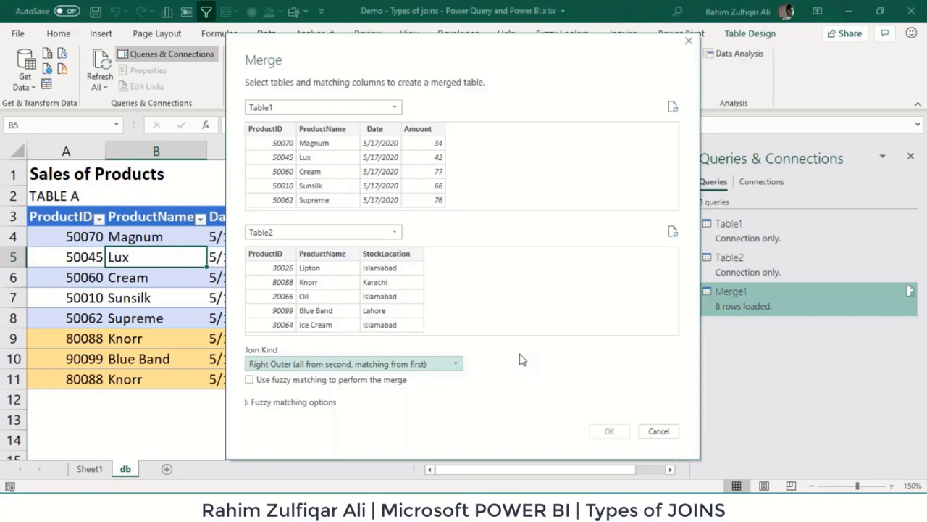
{"action": "left_click", "coordinate": [388, 362]}
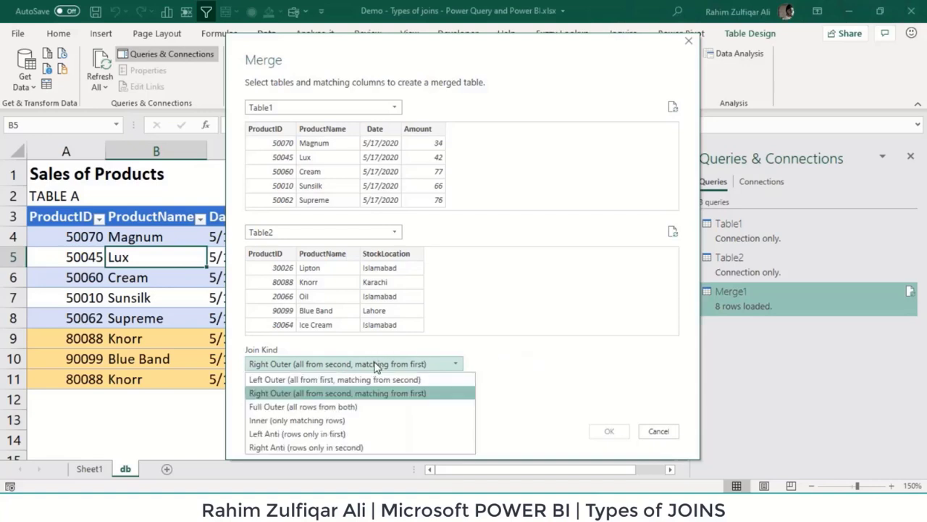
{"action": "left_click", "coordinate": [301, 397]}
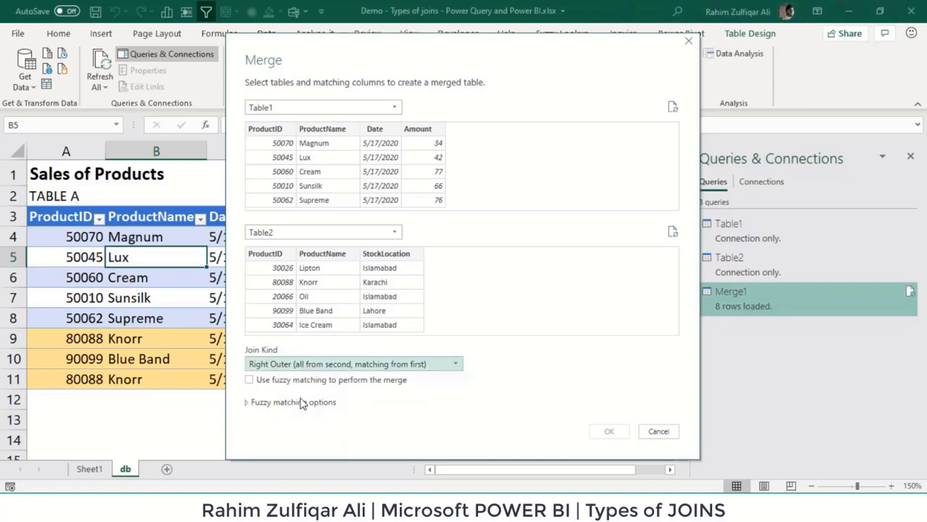
- Match Table1 and Table2 on their ProductID columns and create the merged query
{"action": "left_click", "coordinate": [258, 255]}
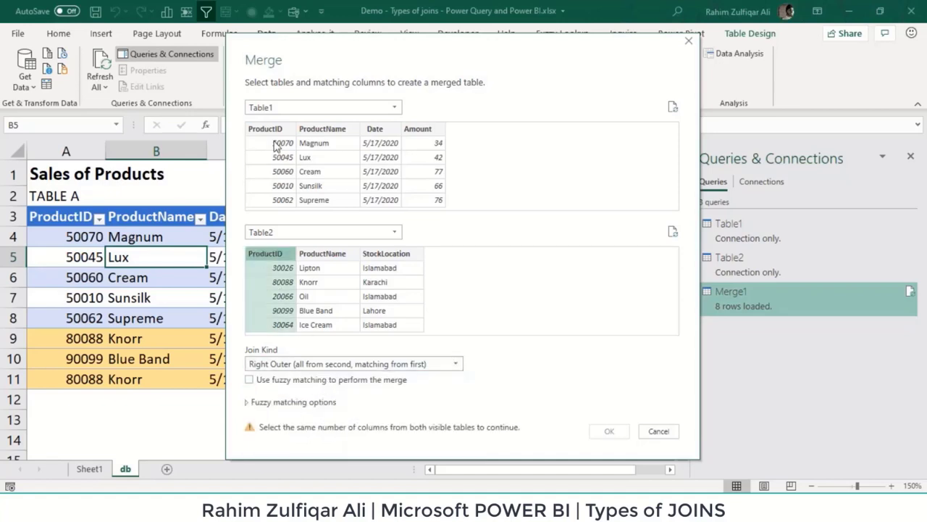
{"action": "left_click", "coordinate": [278, 131]}
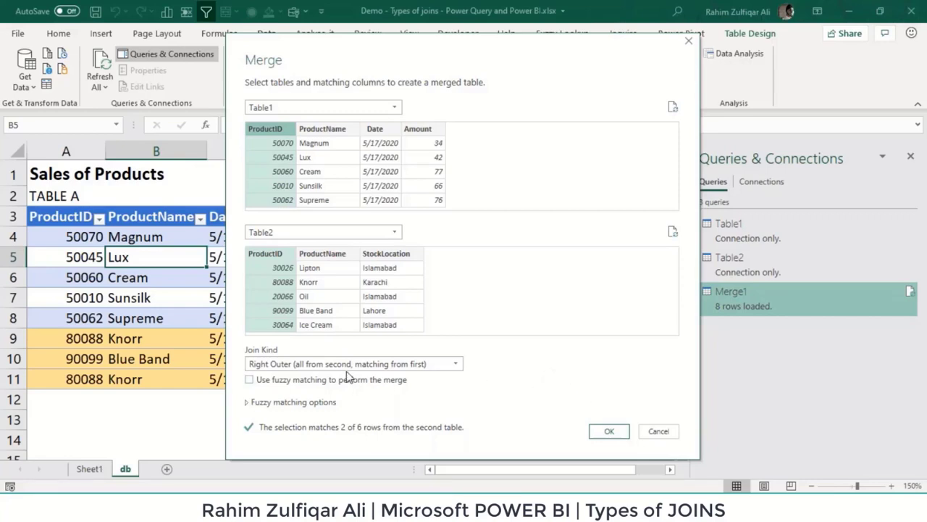
{"action": "left_click", "coordinate": [609, 432]}
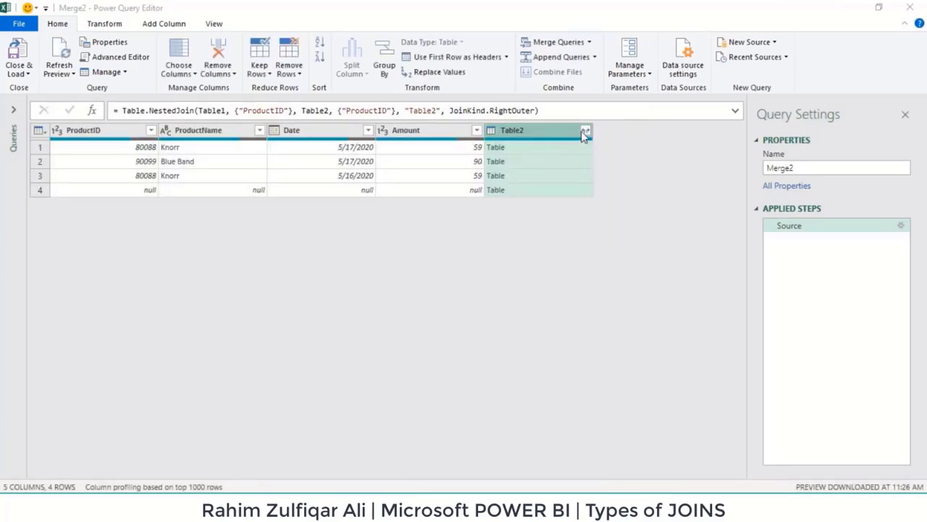
- Expand all columns of the nested Table2 without the original column name prefix, and load the right outer merge to a worksheet
{"action": "left_click", "coordinate": [584, 131]}
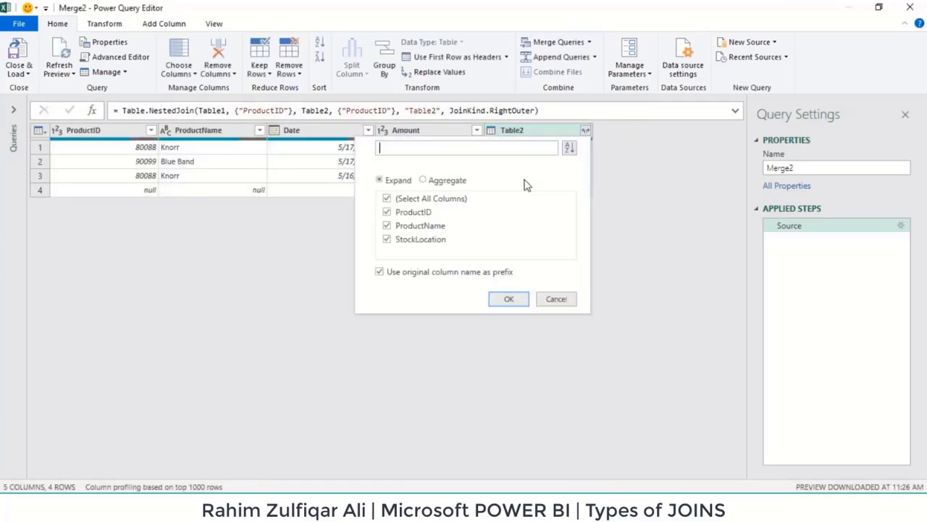
{"action": "left_click", "coordinate": [379, 271]}
{"action": "left_click", "coordinate": [507, 299]}
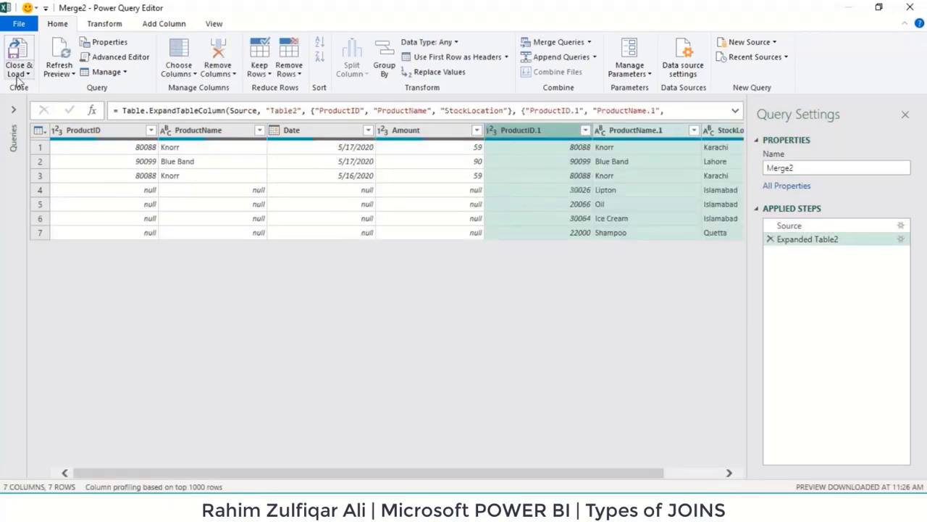
{"action": "left_click", "coordinate": [413, 130]}
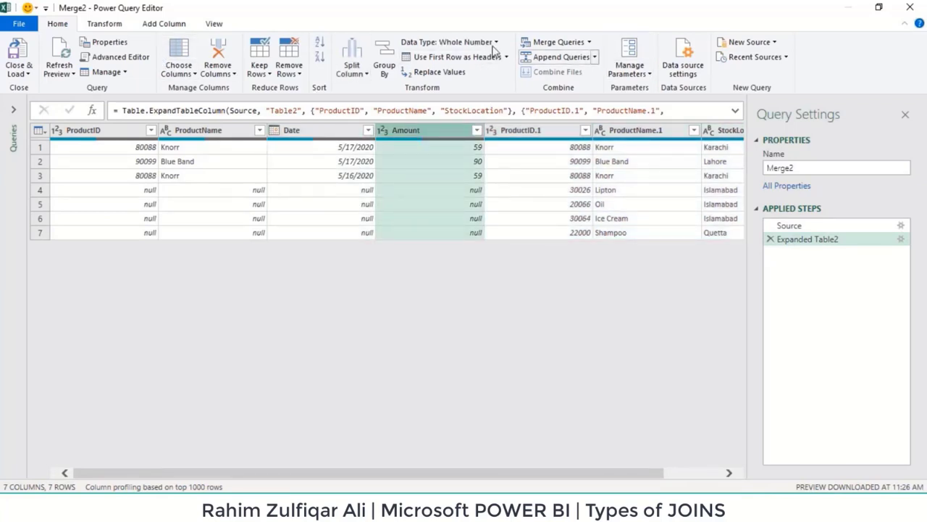
{"action": "left_click", "coordinate": [16, 74]}
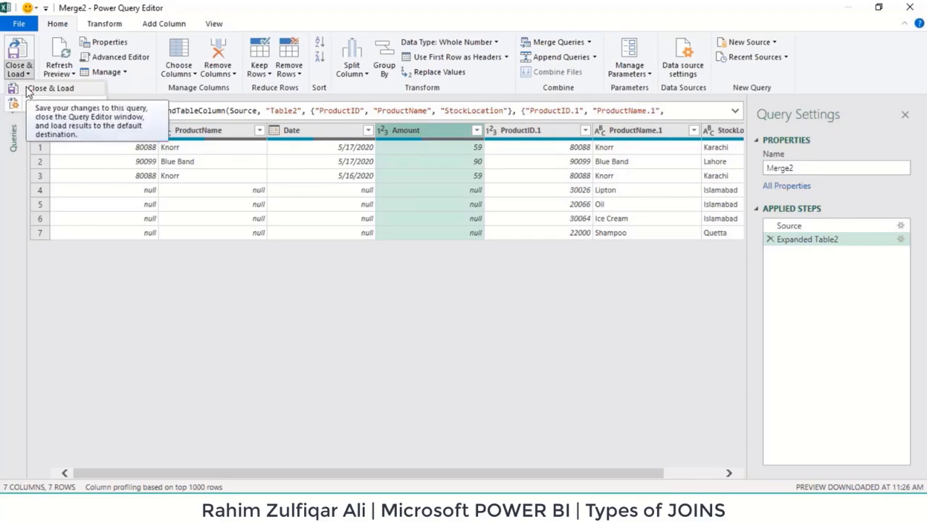
{"action": "left_click", "coordinate": [27, 89]}
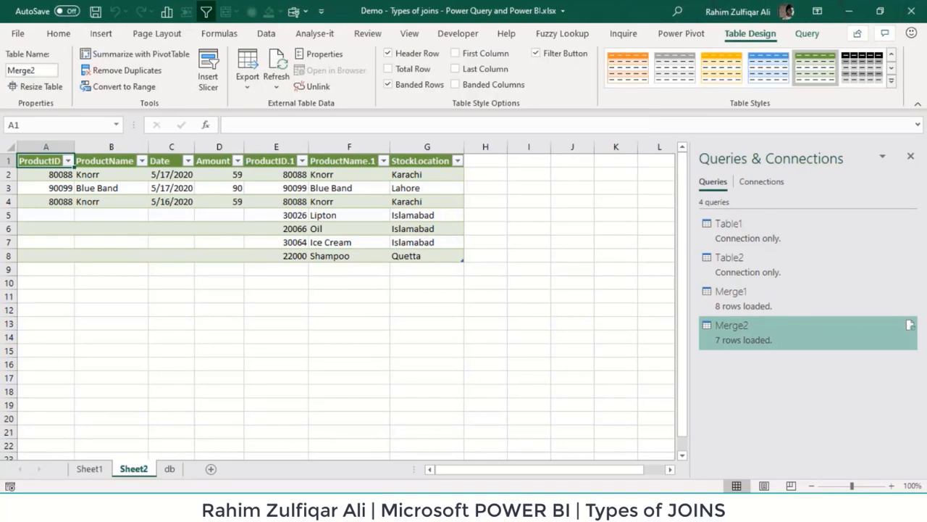
- Examine the Table2 columns and the matching sales rows in the loaded merge, and return to the db sheet
{"action": "left_click_drag", "start_coordinate": [301, 175], "coordinate": [427, 257]}
{"action": "left_click_drag", "start_coordinate": [58, 174], "coordinate": [227, 201]}
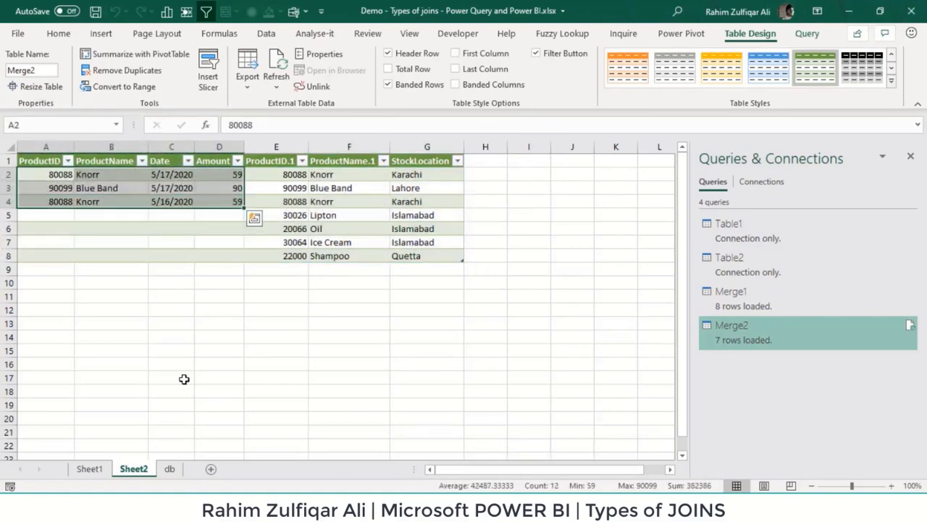
{"action": "left_click", "coordinate": [168, 468]}
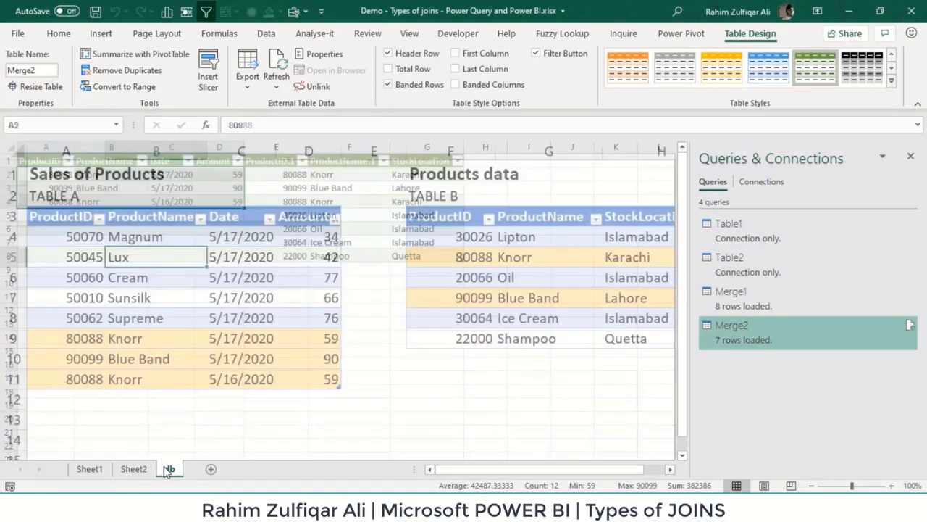
{"action": "left_click", "coordinate": [247, 298]}
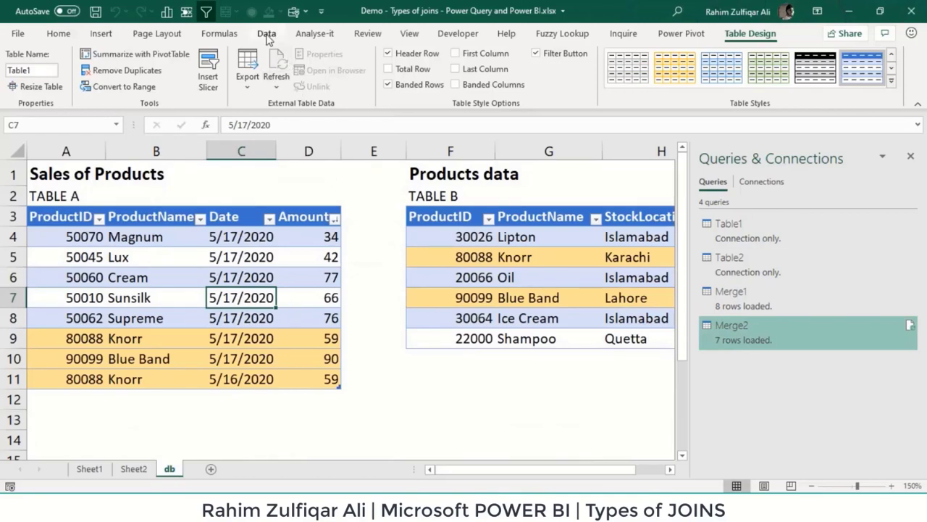
{"action": "left_click", "coordinate": [266, 34]}
{"action": "left_click", "coordinate": [24, 73]}
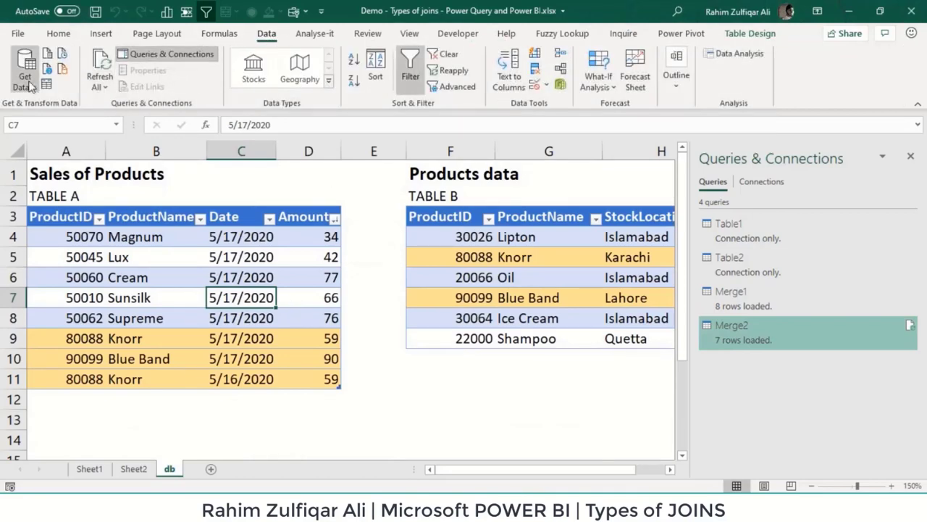
{"action": "mouse_move", "coordinate": [103, 286]}
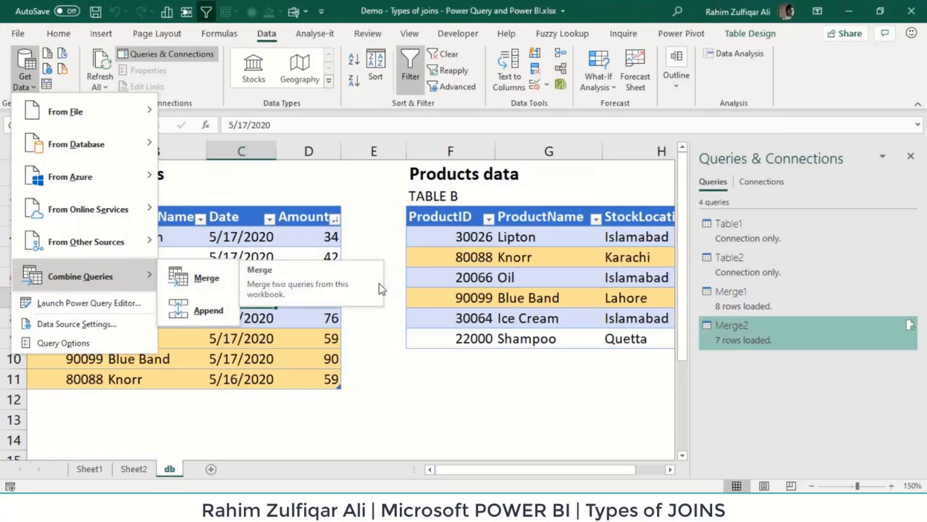
{"action": "left_click", "coordinate": [328, 250]}
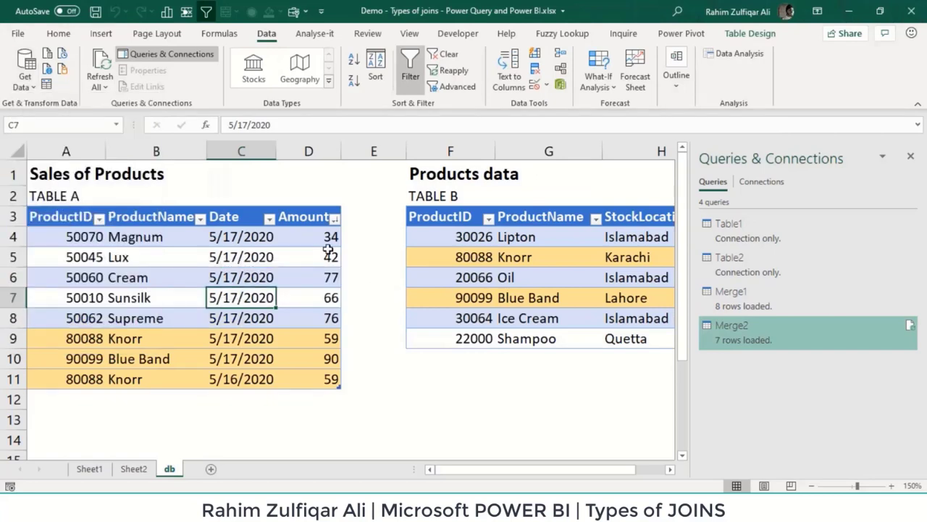
{"action": "left_click", "coordinate": [329, 250]}
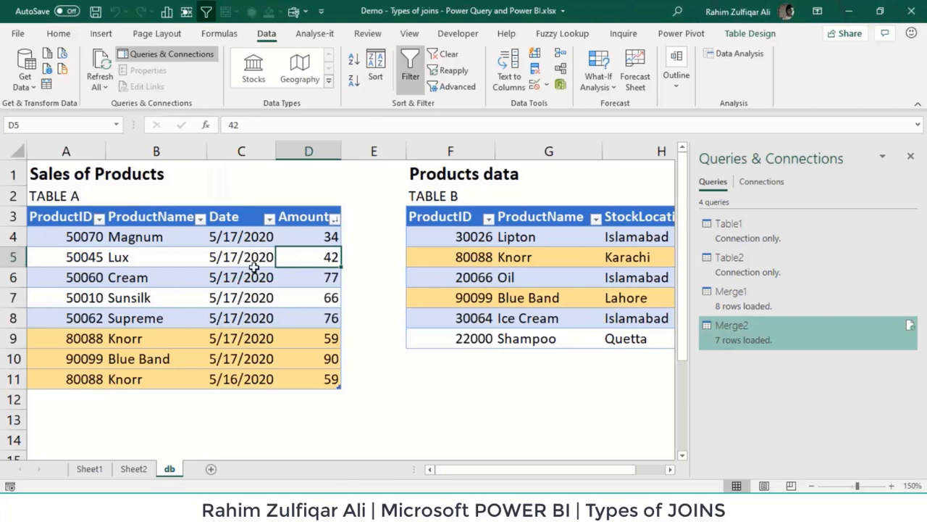
- Change the product name in cell B9 of Sales of Products to KNORR and compare it with cell G5 of Products data
{"action": "left_click", "coordinate": [122, 339]}
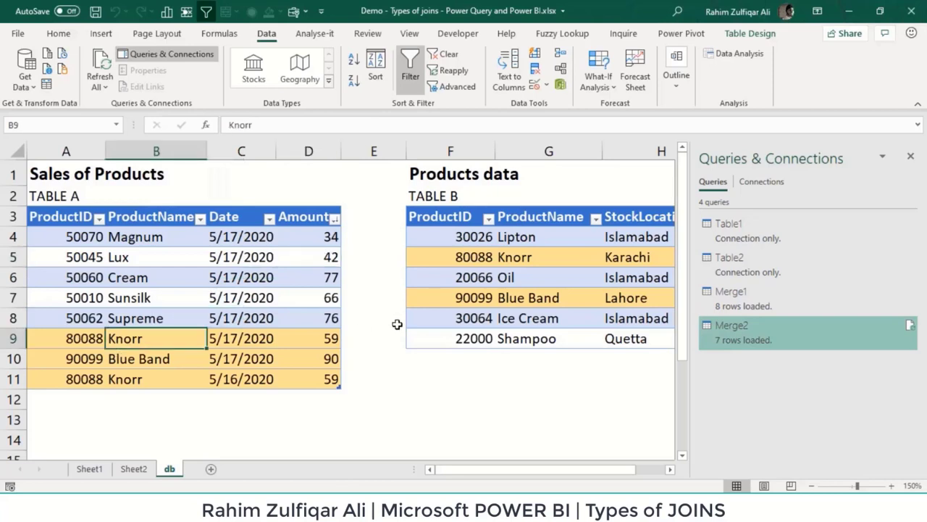
{"action": "type", "text": "KNORR"}
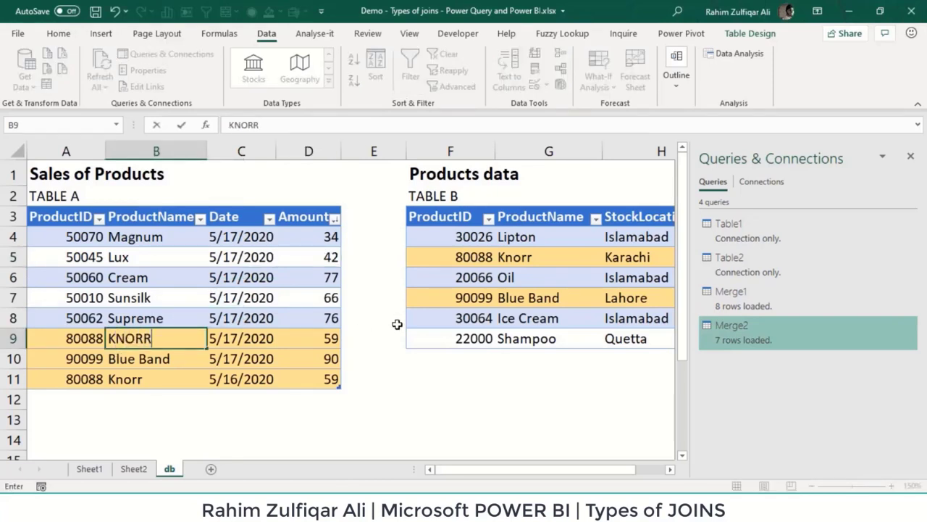
{"action": "key", "text": "Return"}
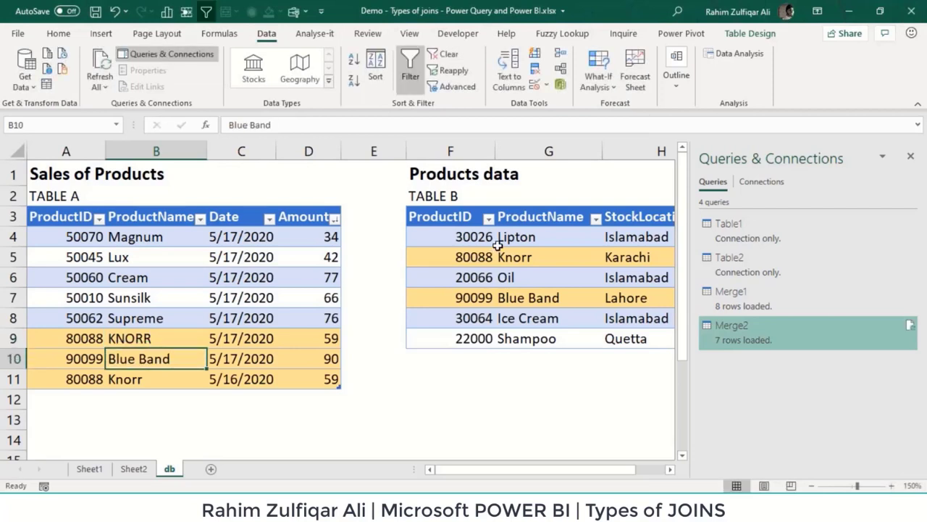
{"action": "left_click", "coordinate": [564, 262]}
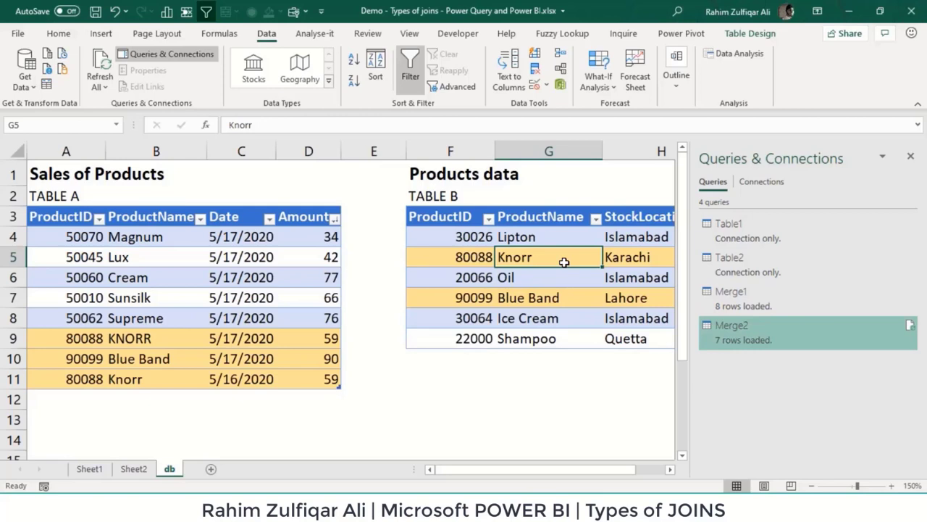
{"action": "left_click", "coordinate": [139, 337]}
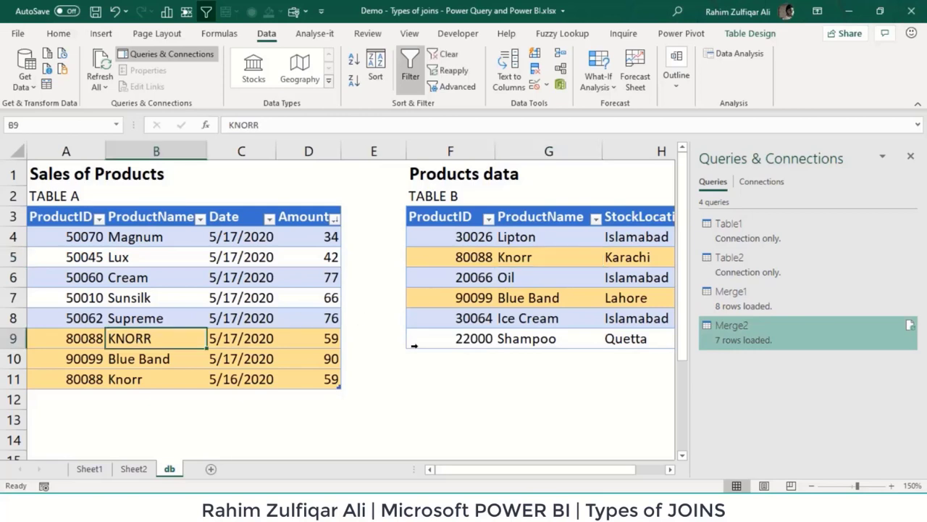
{"action": "left_click", "coordinate": [557, 263]}
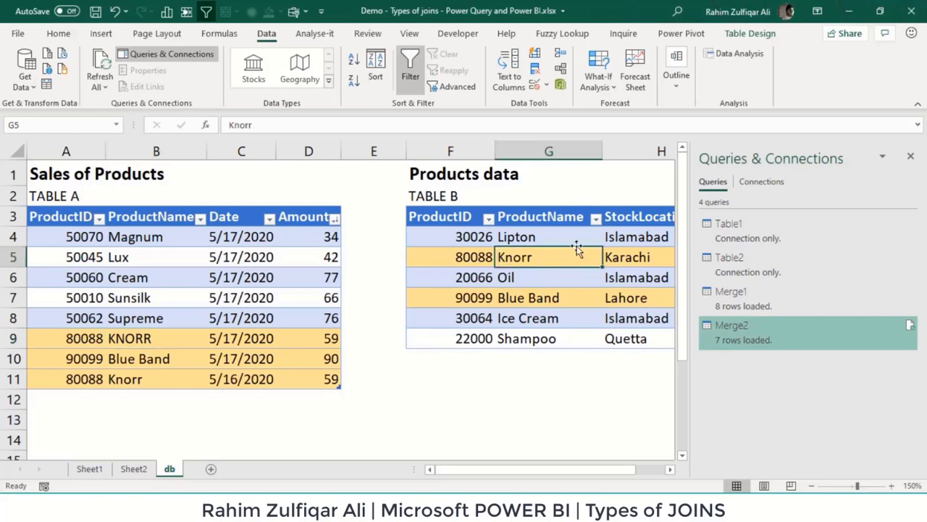
- Start a new merge with Table1 as the first table and Table2 as the second, using the Full Outer join kind
{"action": "left_click", "coordinate": [266, 283]}
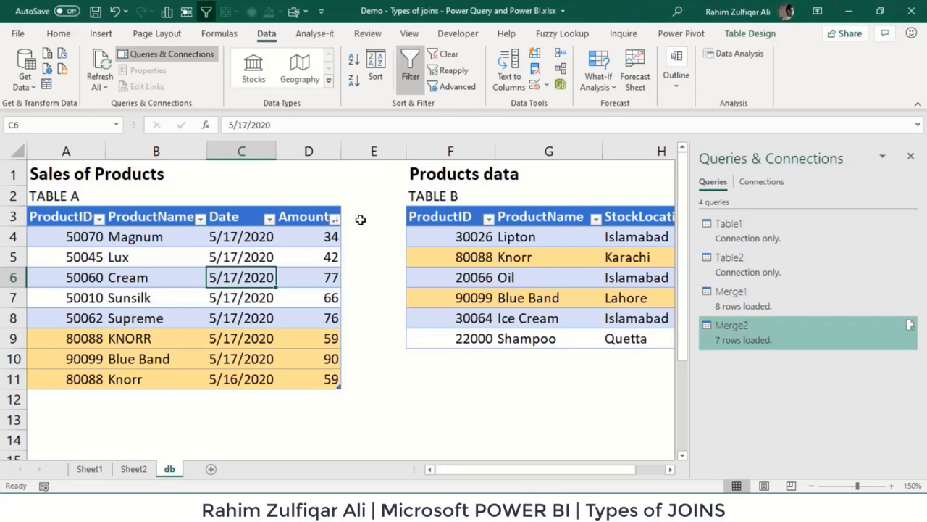
{"action": "left_click", "coordinate": [27, 81]}
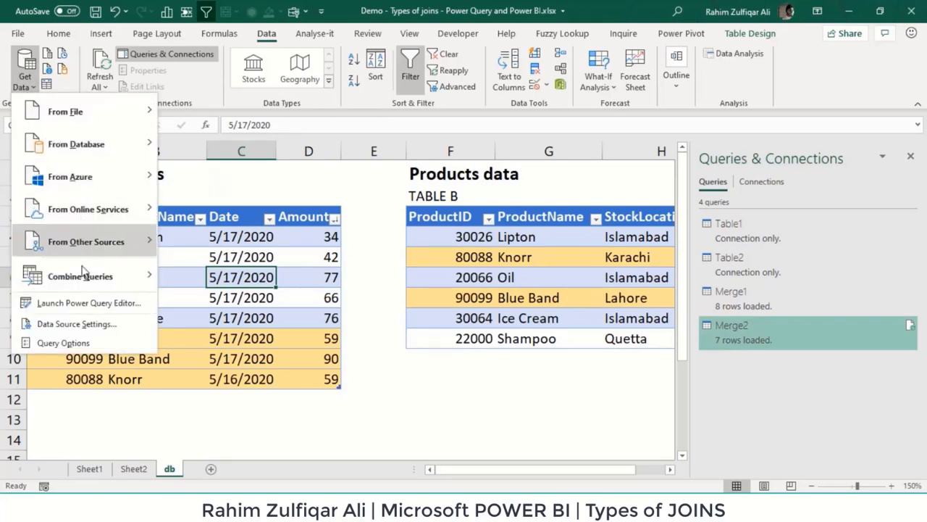
{"action": "mouse_move", "coordinate": [87, 281]}
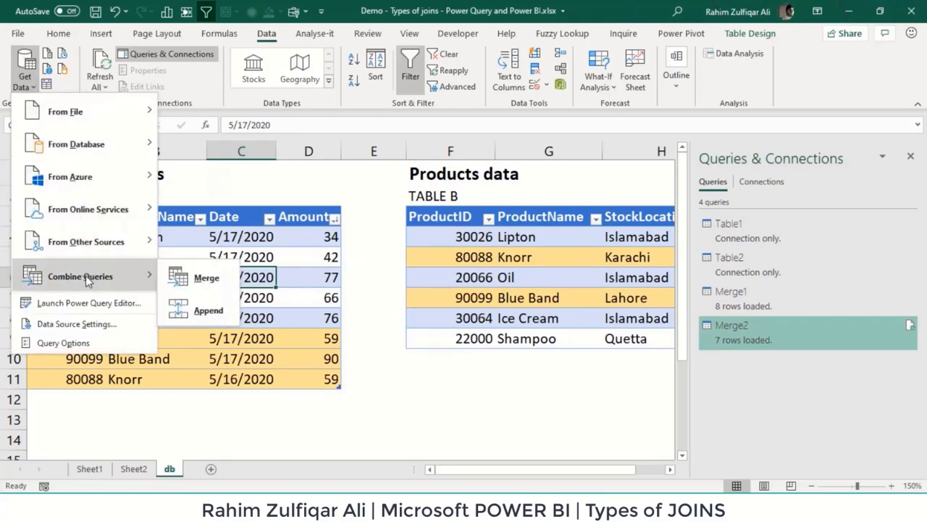
{"action": "left_click", "coordinate": [203, 279]}
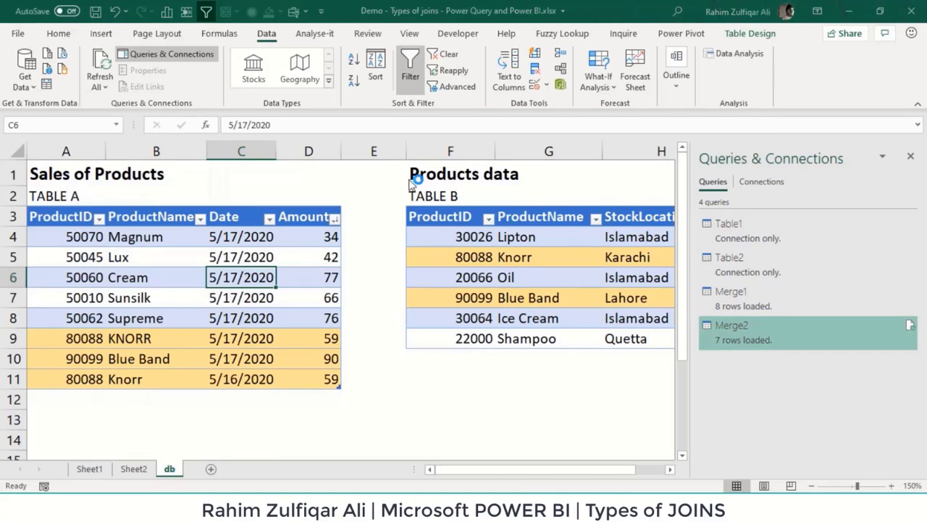
{"action": "left_click", "coordinate": [282, 109]}
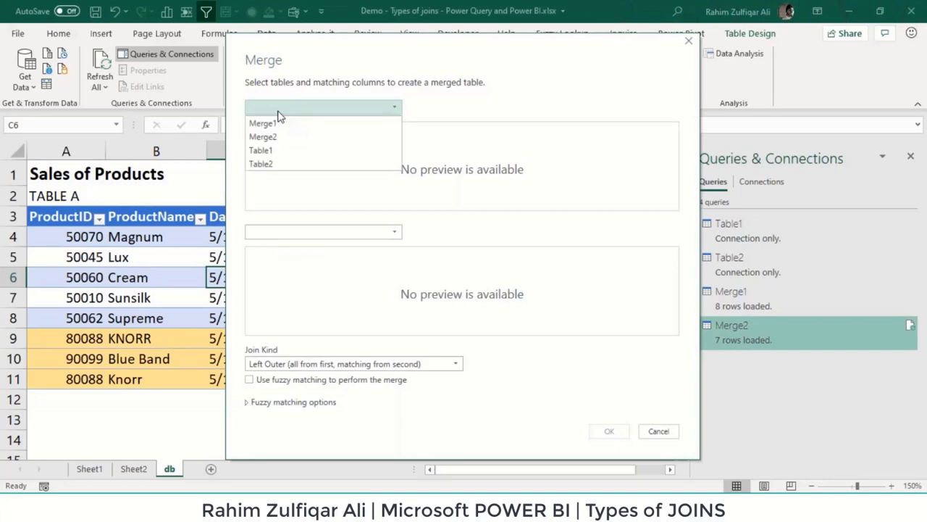
{"action": "left_click", "coordinate": [267, 150]}
{"action": "left_click", "coordinate": [275, 233]}
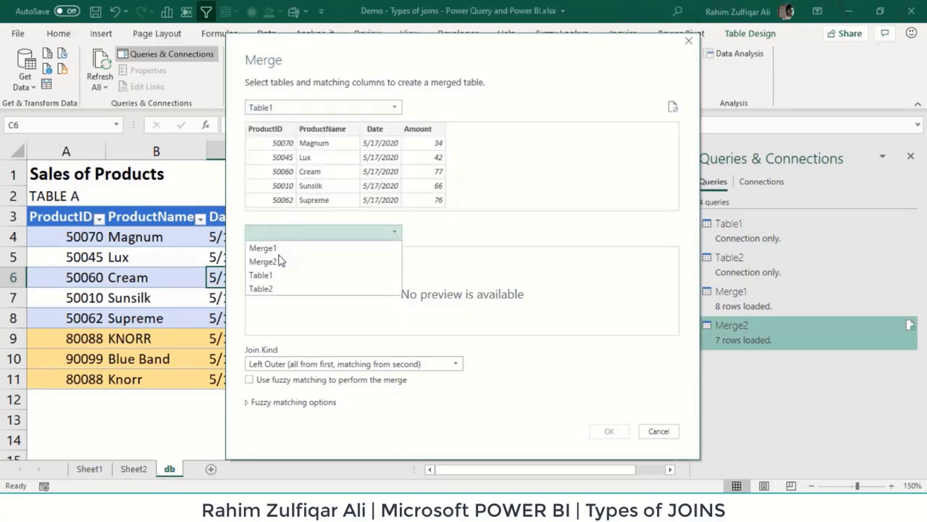
{"action": "left_click", "coordinate": [278, 290]}
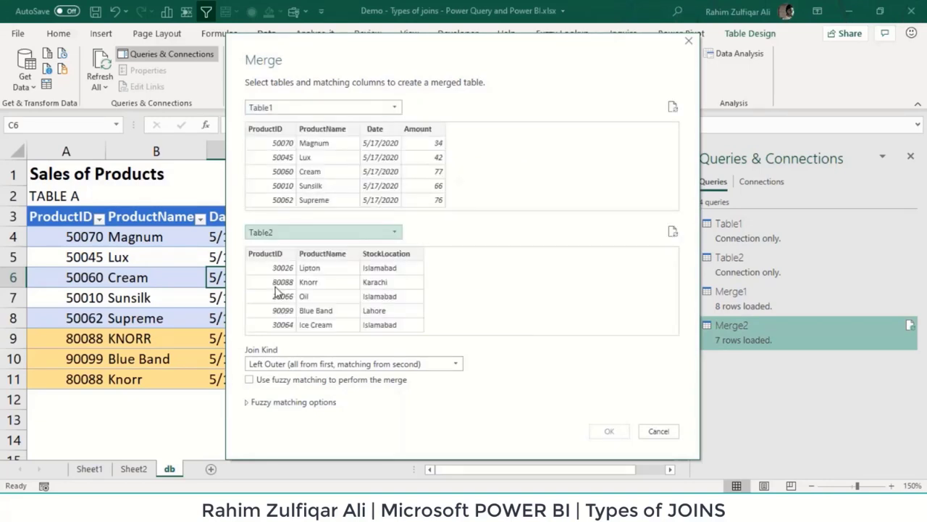
{"action": "left_click", "coordinate": [288, 364]}
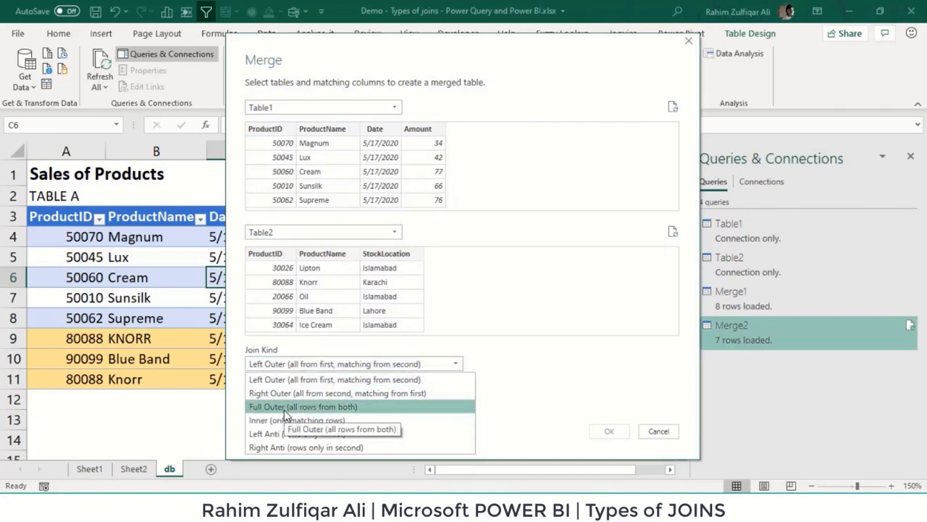
{"action": "left_click", "coordinate": [370, 410]}
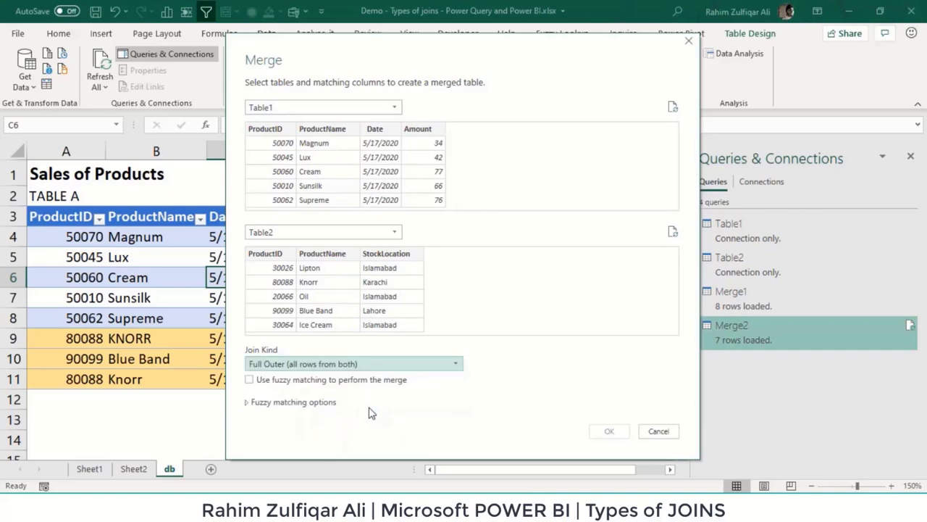
- Match Table1 and Table2 on their ProductID columns and create the full outer merge
{"action": "left_click", "coordinate": [282, 137]}
{"action": "left_click", "coordinate": [276, 253]}
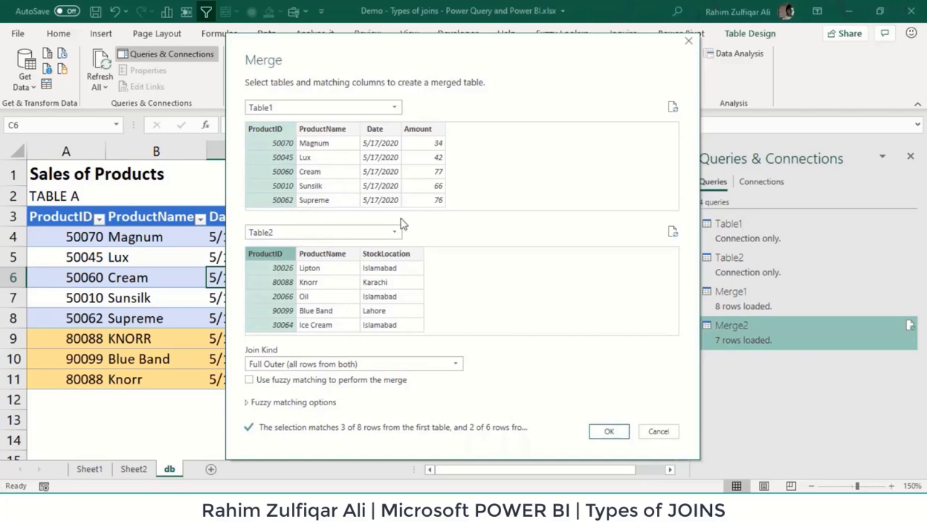
{"action": "left_click", "coordinate": [608, 431]}
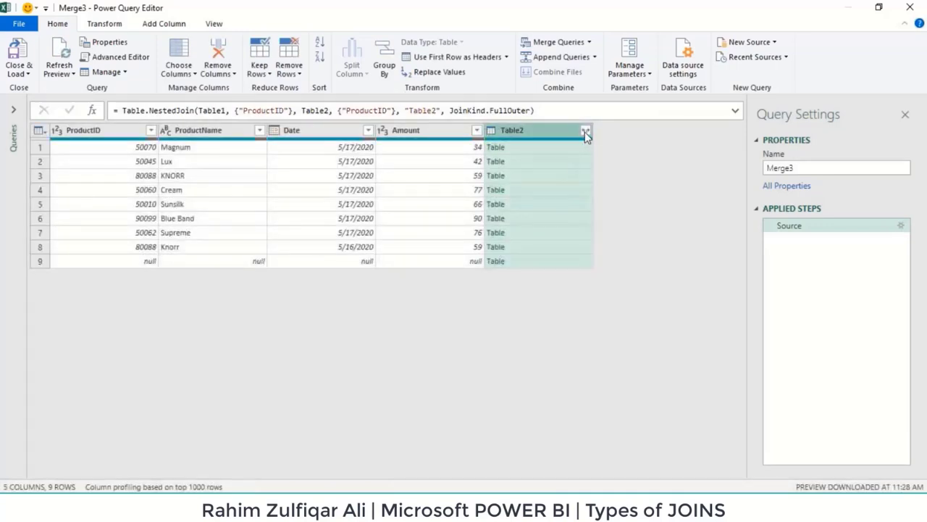
- Expand all columns of the nested Table2 without the original column name prefix, and load the full outer merge to a worksheet
{"action": "left_click", "coordinate": [586, 133]}
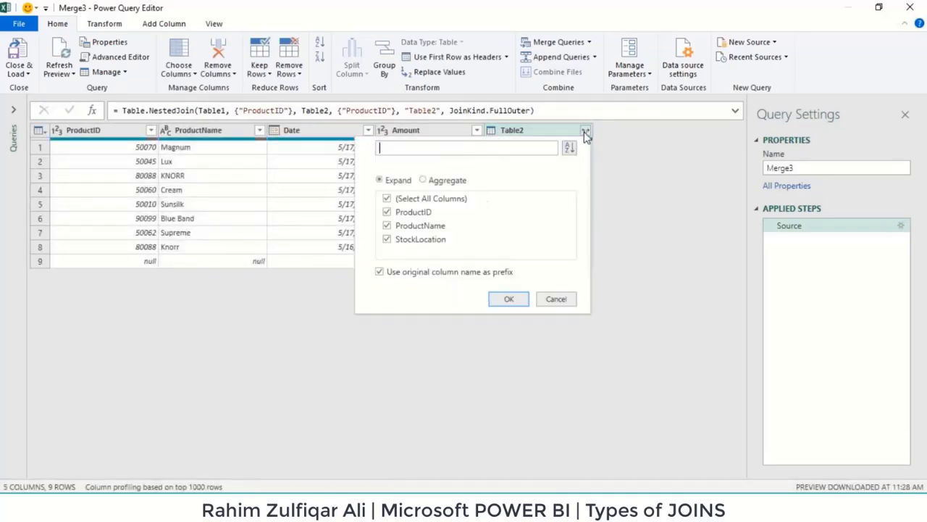
{"action": "left_click", "coordinate": [380, 272]}
{"action": "left_click", "coordinate": [507, 299]}
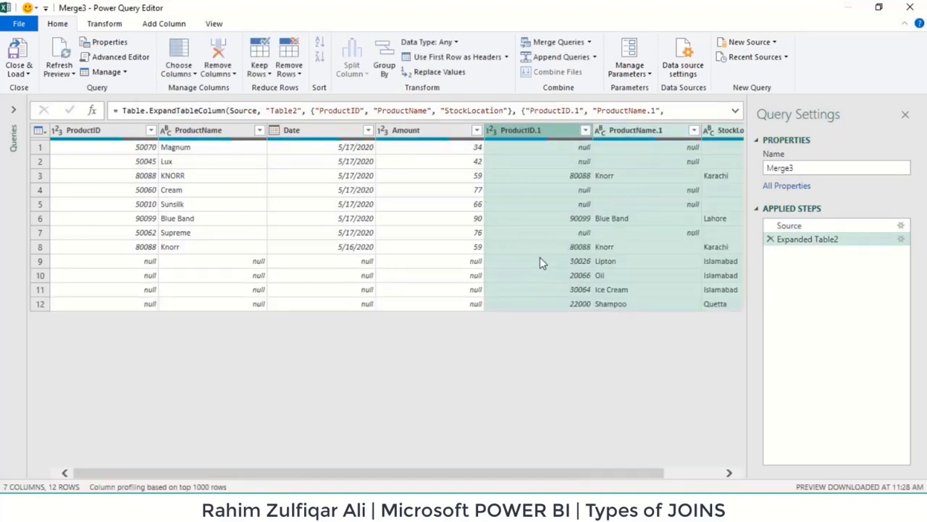
{"action": "left_click", "coordinate": [19, 74]}
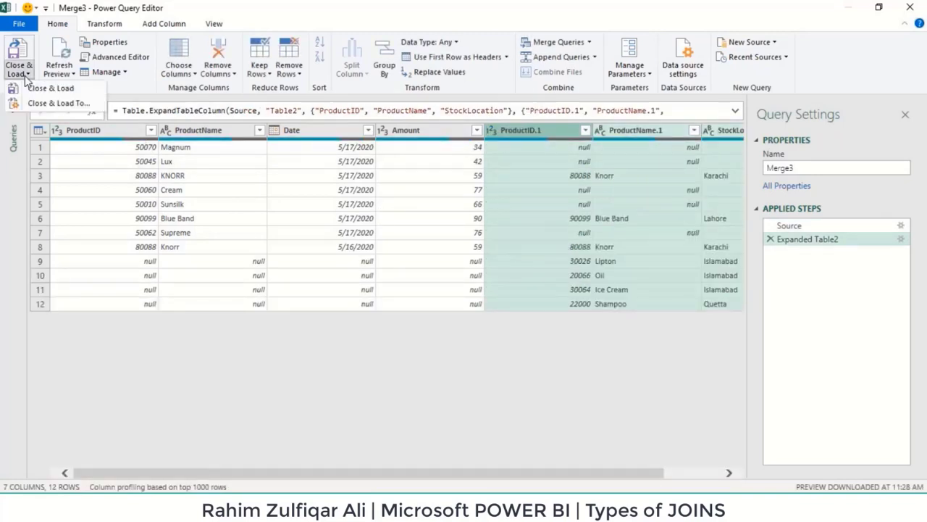
{"action": "left_click", "coordinate": [45, 88]}
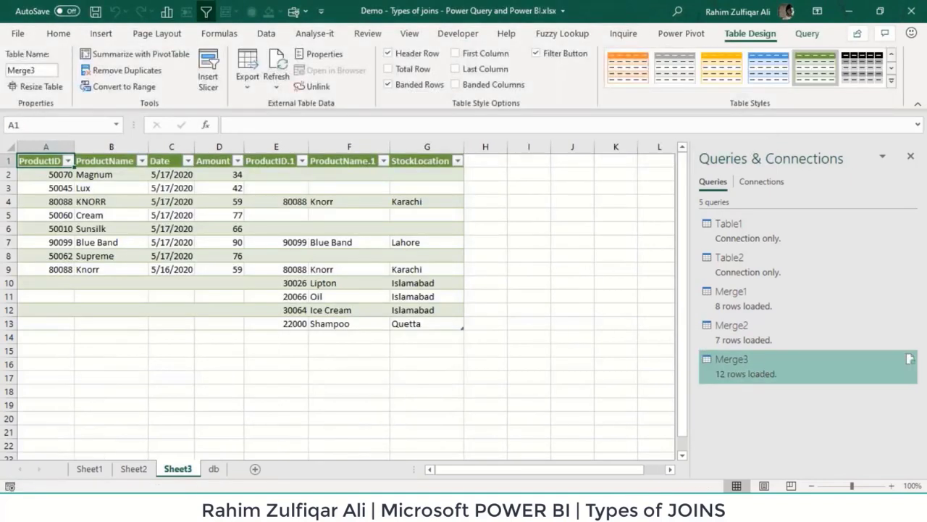
- Compare the two product names in row 4 of the loaded full outer merge, and return to the db sheet
{"action": "left_click", "coordinate": [123, 200]}
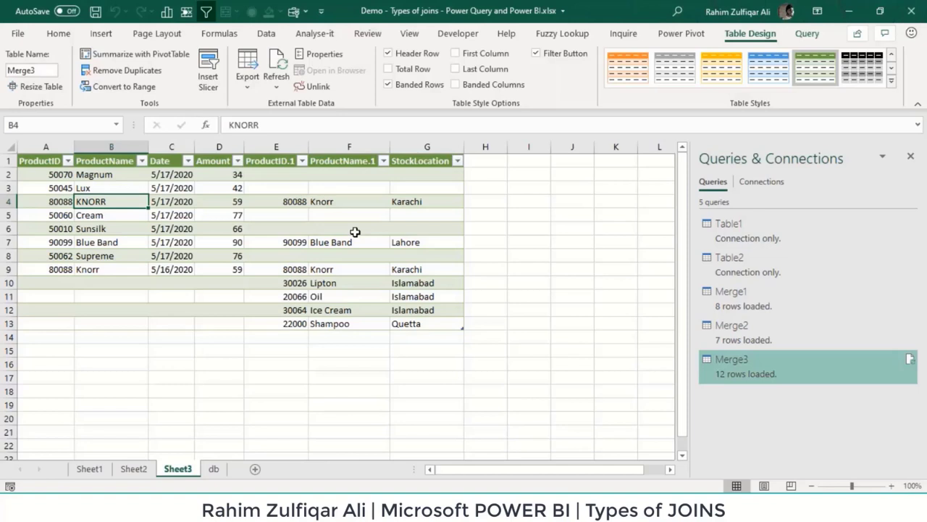
{"action": "left_click", "coordinate": [361, 201]}
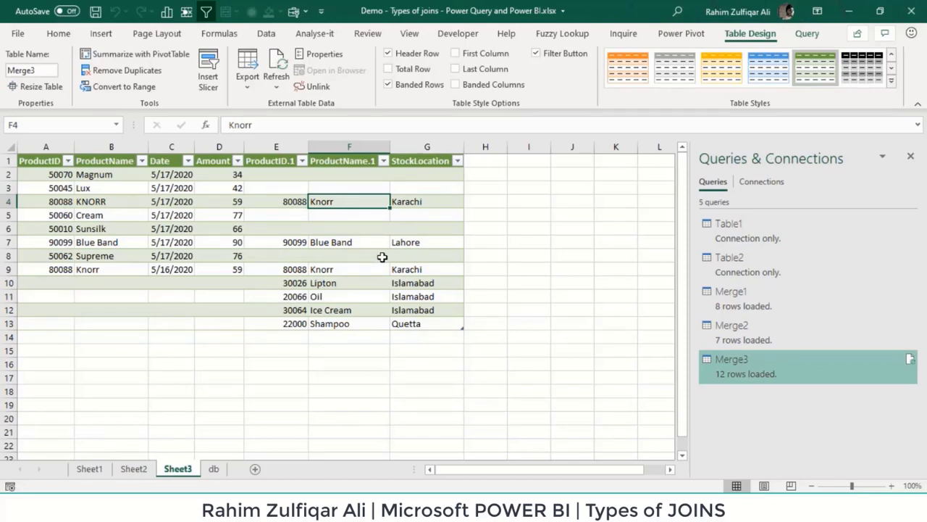
{"action": "left_click", "coordinate": [145, 471]}
{"action": "left_click", "coordinate": [213, 468]}
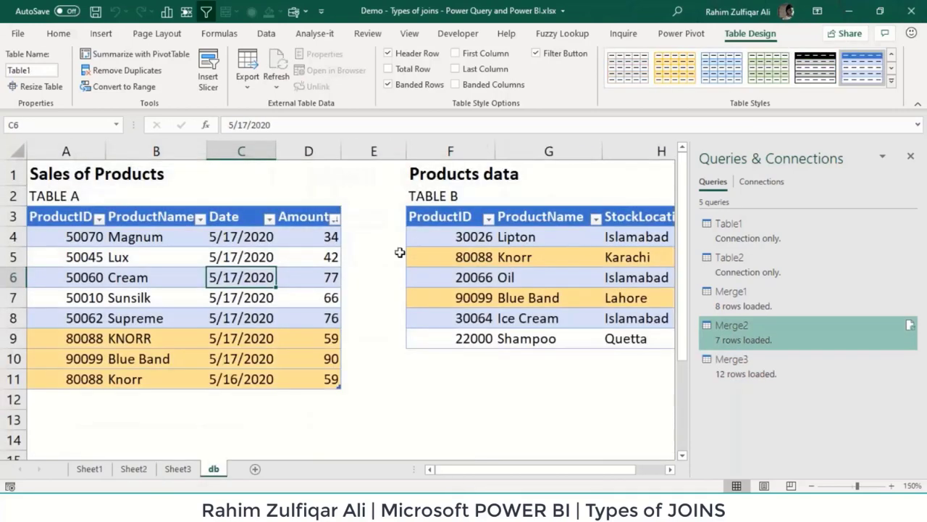
- Examine the ProductName columns of Sales of Products and Products data, including the KNORR entry in cell B9
{"action": "left_click", "coordinate": [180, 217]}
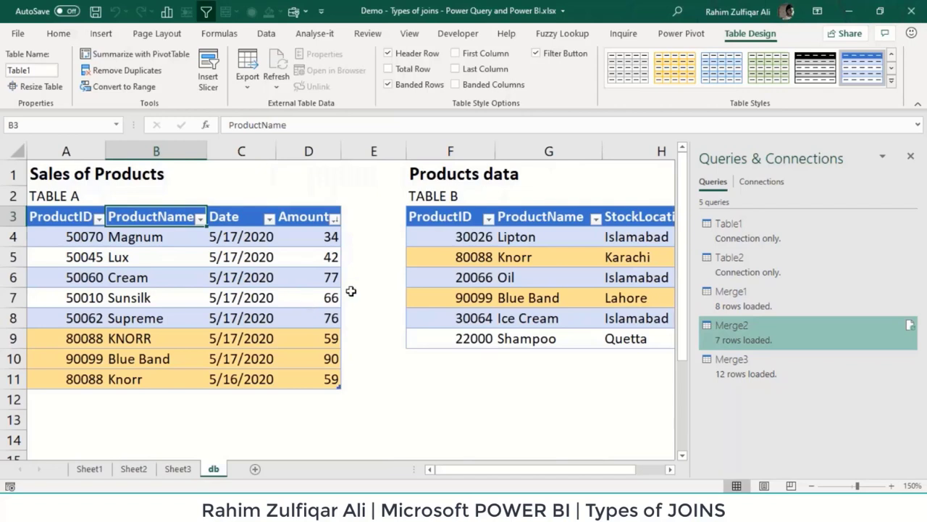
{"action": "left_click", "coordinate": [532, 216]}
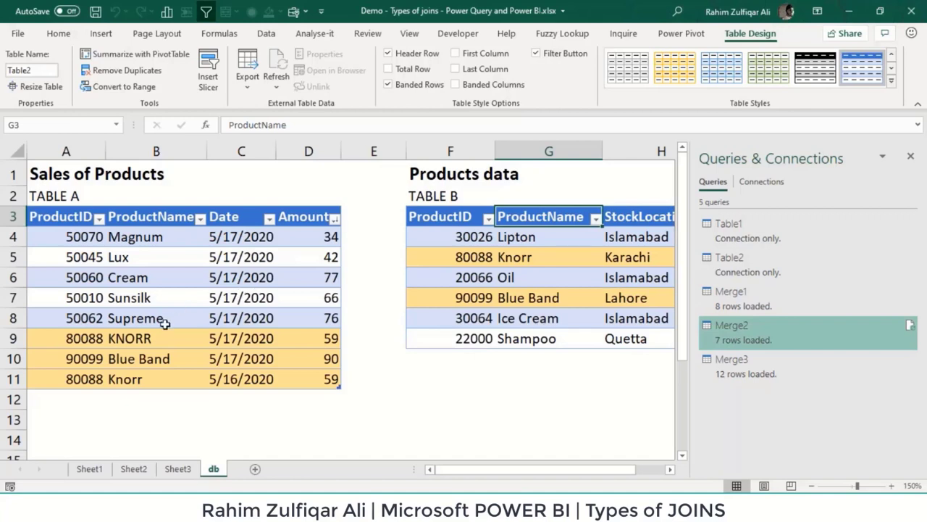
{"action": "left_click", "coordinate": [140, 339]}
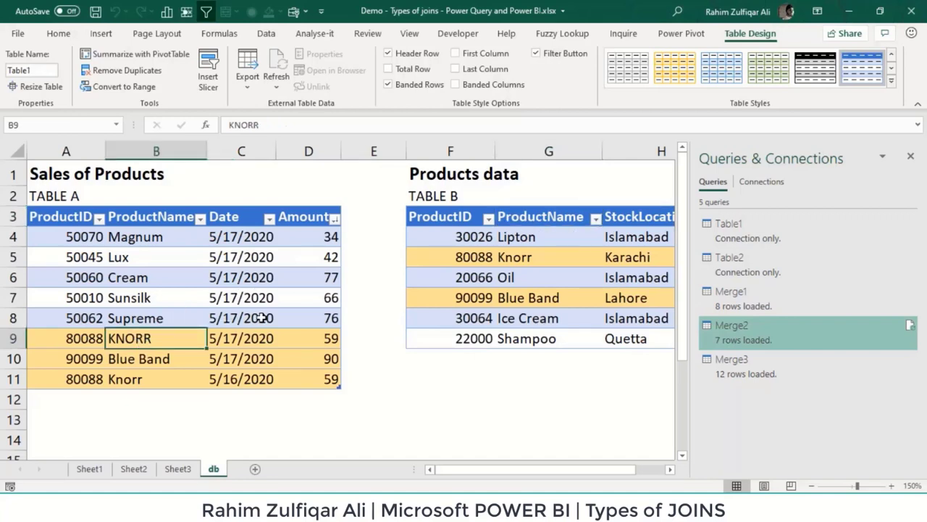
{"action": "left_click", "coordinate": [268, 297]}
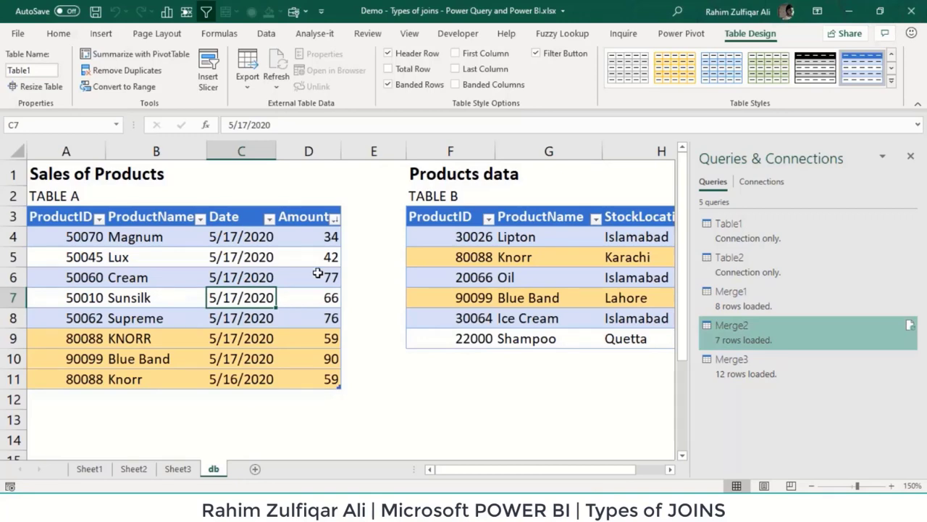
- Start a new merge with Table1 as the first table and Table2 as the second, matched on ProductID
{"action": "left_click", "coordinate": [266, 34]}
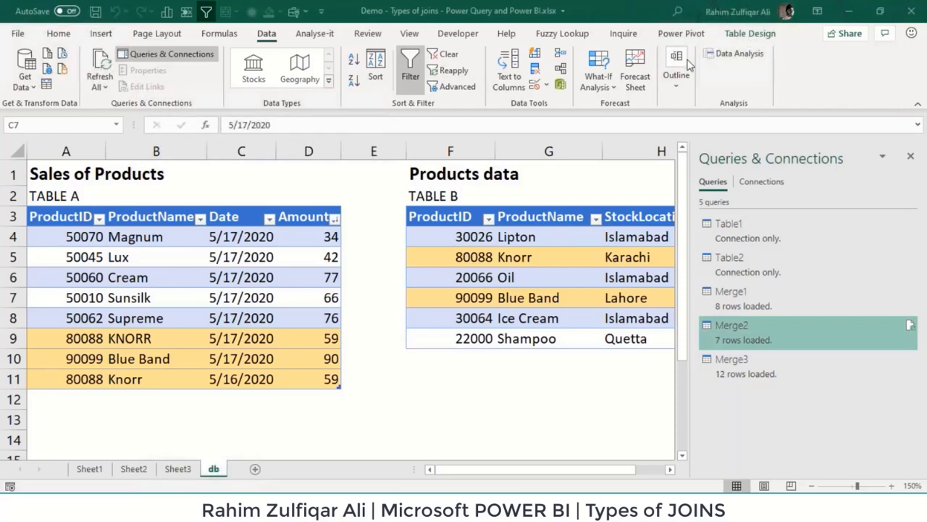
{"action": "left_click", "coordinate": [26, 81]}
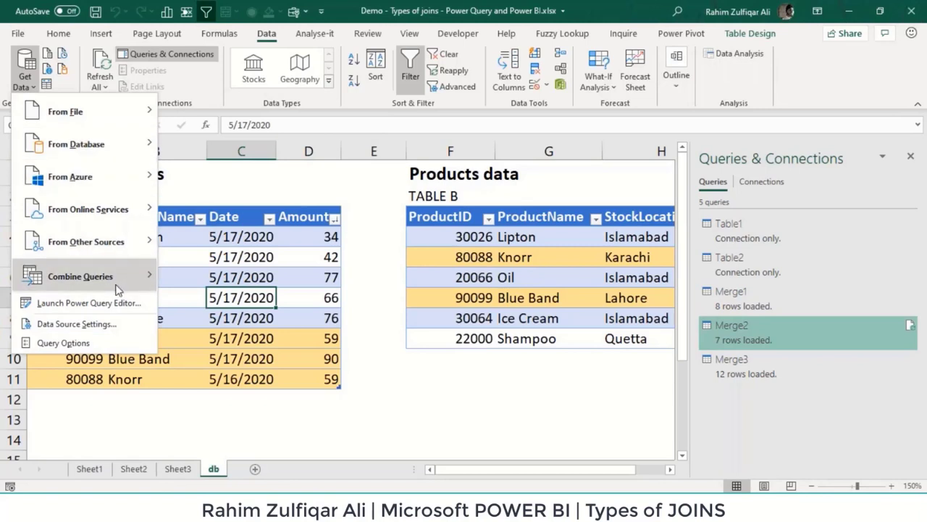
{"action": "mouse_move", "coordinate": [118, 290]}
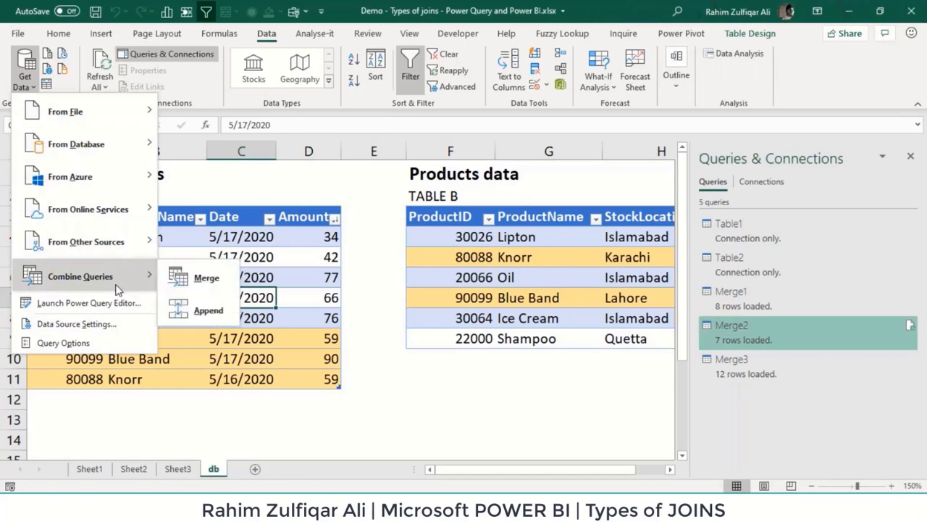
{"action": "left_click", "coordinate": [224, 280]}
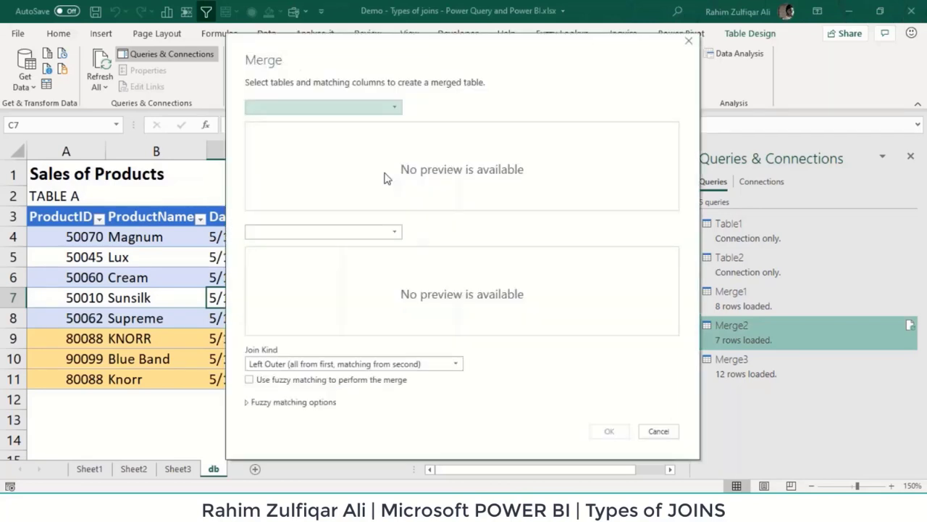
{"action": "left_click", "coordinate": [341, 110]}
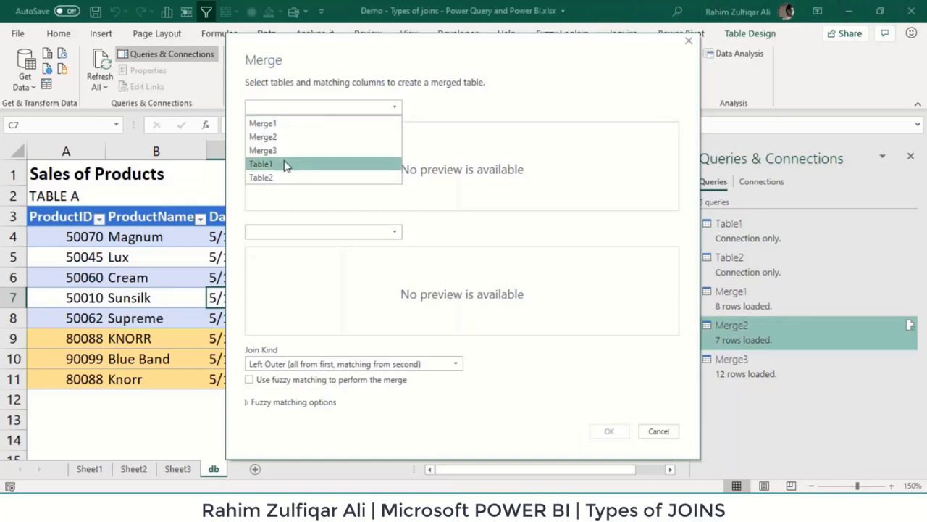
{"action": "left_click", "coordinate": [290, 164]}
{"action": "left_click", "coordinate": [312, 232]}
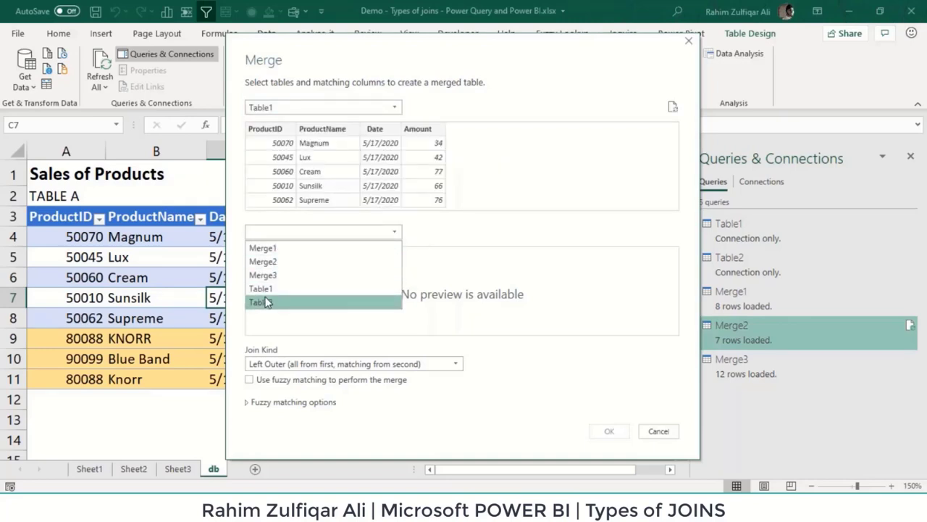
{"action": "left_click", "coordinate": [264, 302]}
{"action": "left_click", "coordinate": [272, 129]}
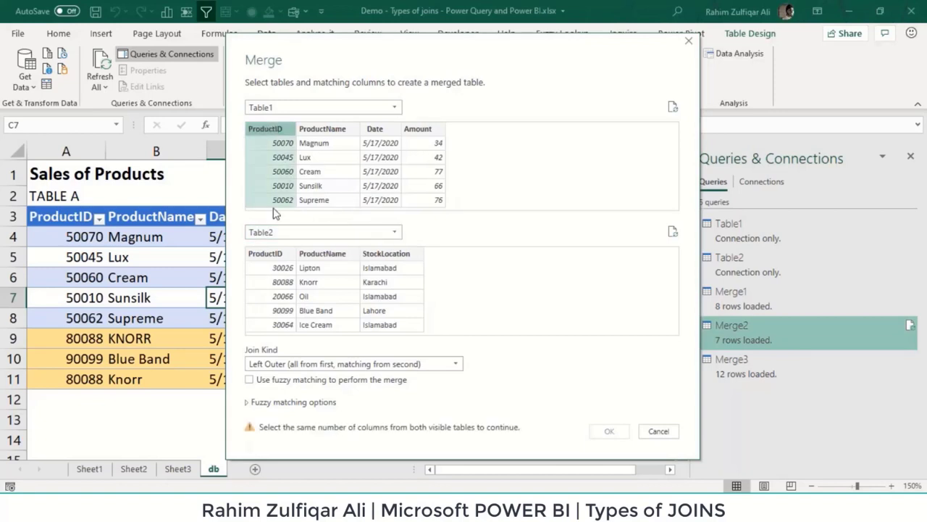
{"action": "left_click", "coordinate": [264, 255]}
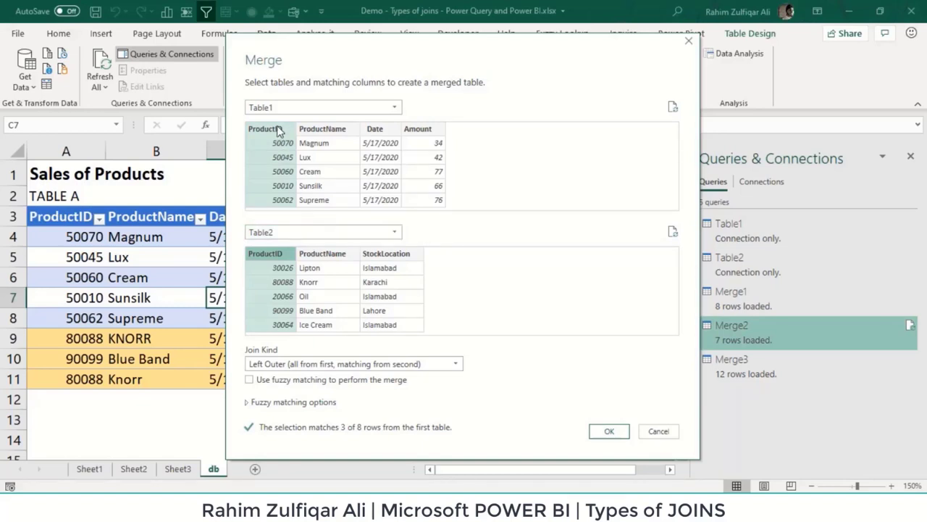
- Try matching the tables on both ProductID and ProductName, and go back to ProductID as the only matching column
{"action": "left_click", "coordinate": [335, 130], "text": "ctrl"}
{"action": "left_click", "coordinate": [322, 255], "text": "ctrl"}
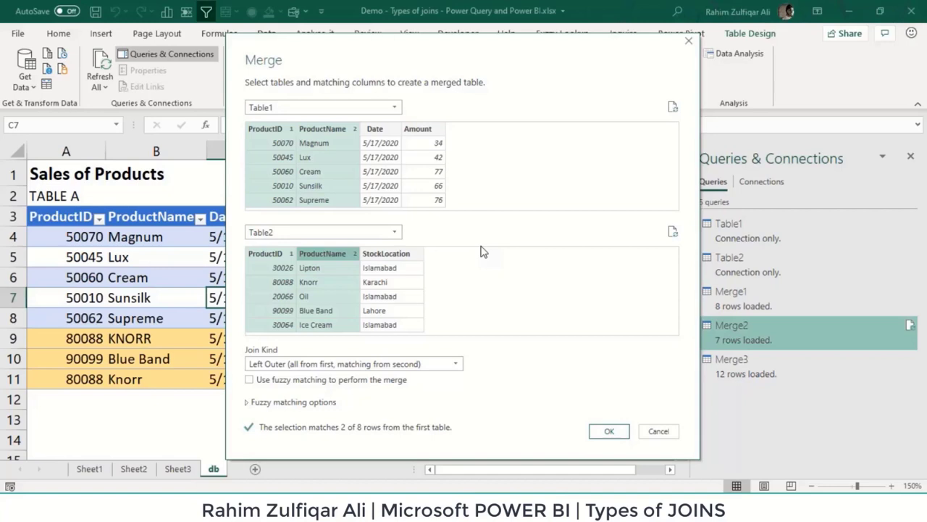
{"action": "left_click", "coordinate": [324, 129]}
{"action": "left_click", "coordinate": [386, 257]}
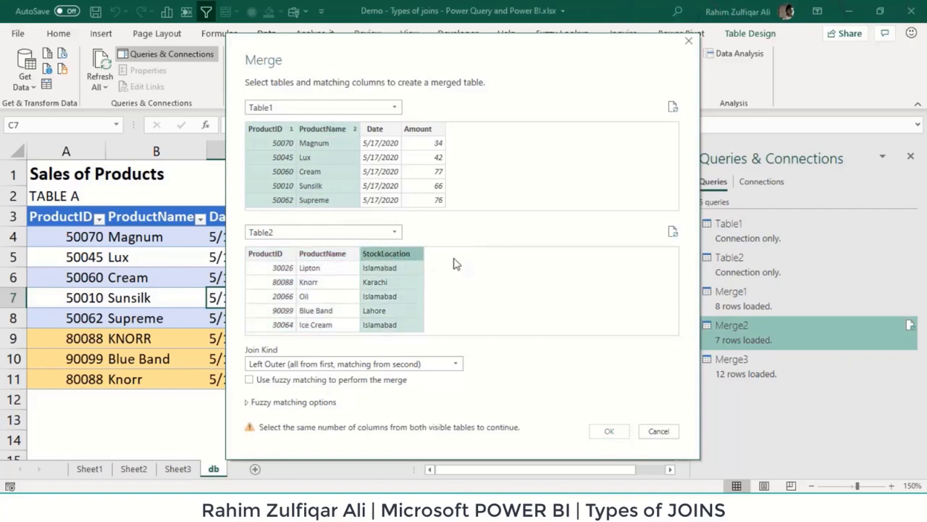
{"action": "left_click", "coordinate": [283, 256]}
{"action": "left_click", "coordinate": [276, 134]}
{"action": "left_click", "coordinate": [310, 134], "text": "ctrl"}
{"action": "left_click", "coordinate": [391, 135]}
{"action": "left_click", "coordinate": [276, 130]}
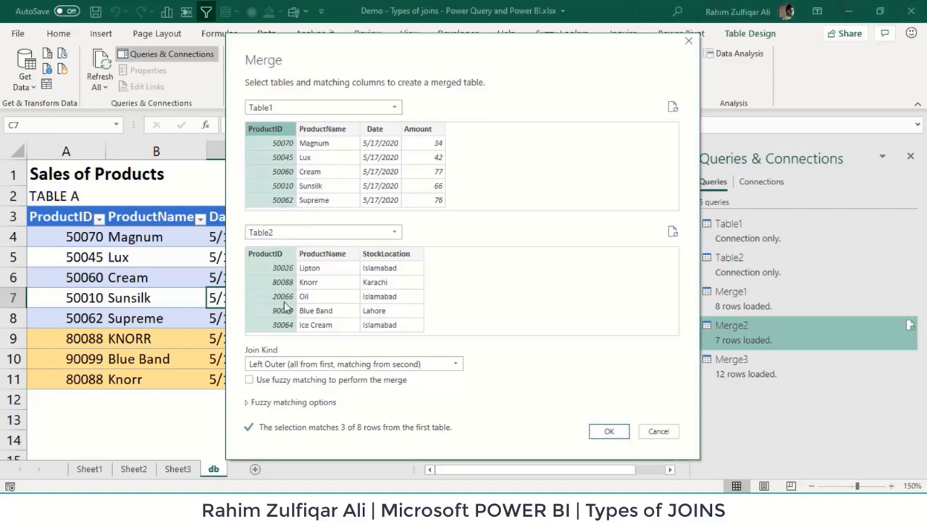
- Set the join kind to Inner (only matching rows) and create the merge
{"action": "left_click", "coordinate": [296, 366]}
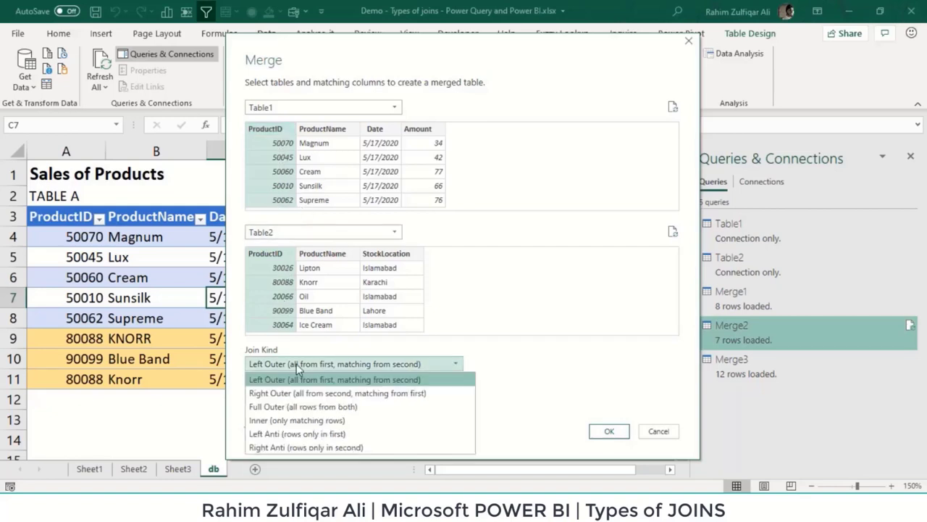
{"action": "left_click", "coordinate": [281, 419]}
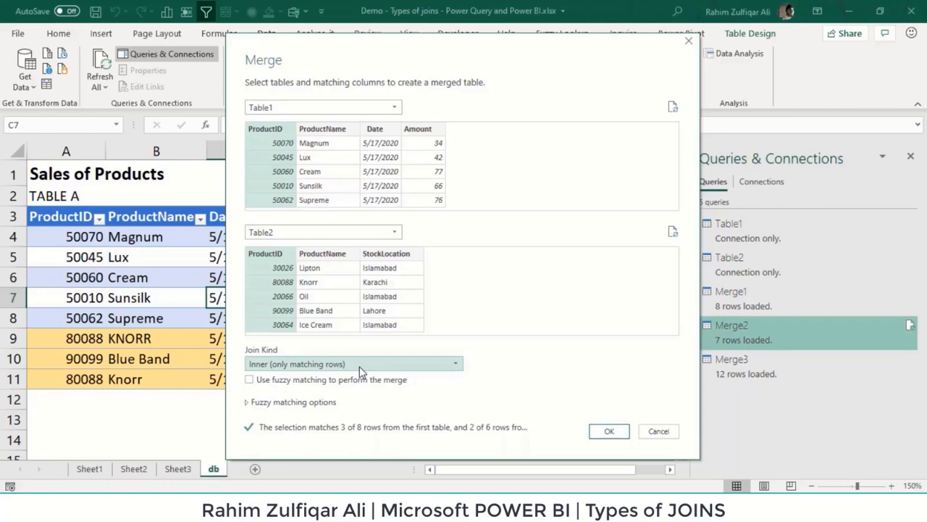
{"action": "left_click", "coordinate": [609, 431]}
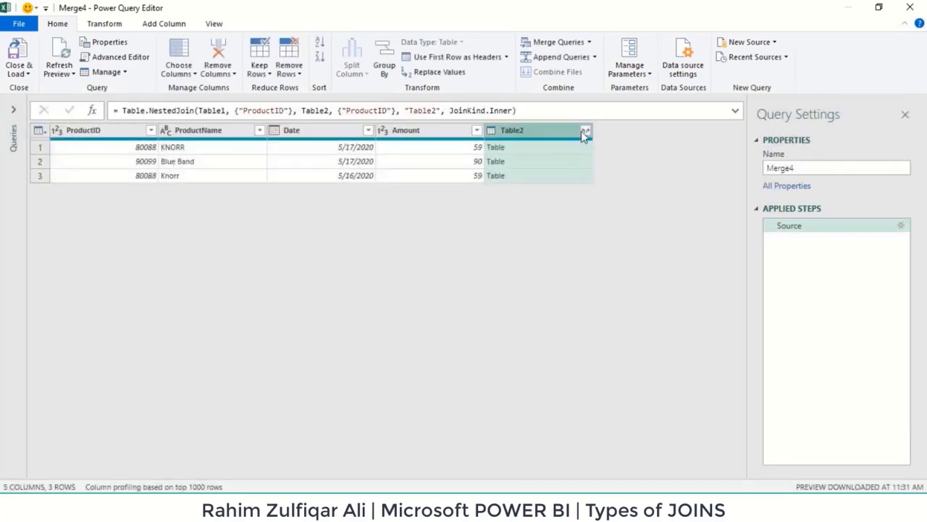
- Expand all columns of the nested Table2 without the original column name prefix, and load the inner merge to a worksheet
{"action": "left_click", "coordinate": [586, 130]}
{"action": "left_click", "coordinate": [379, 271]}
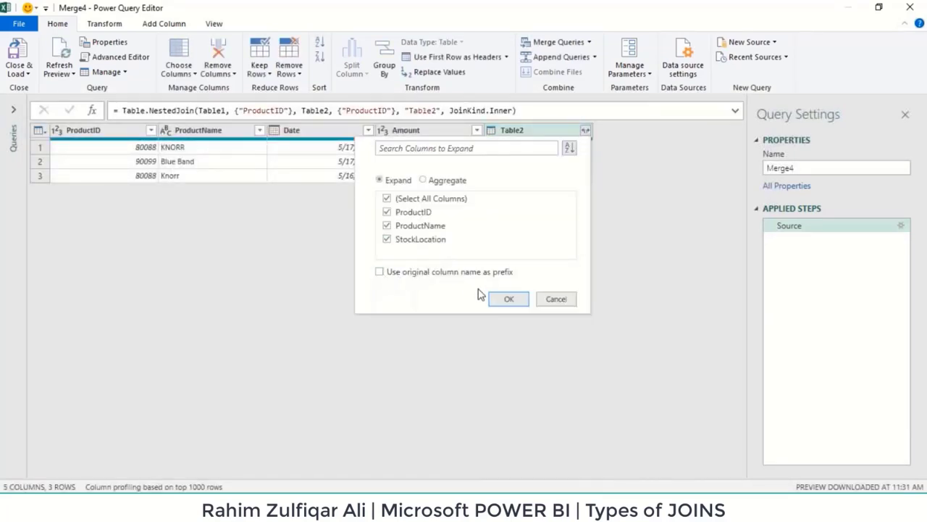
{"action": "left_click", "coordinate": [508, 299]}
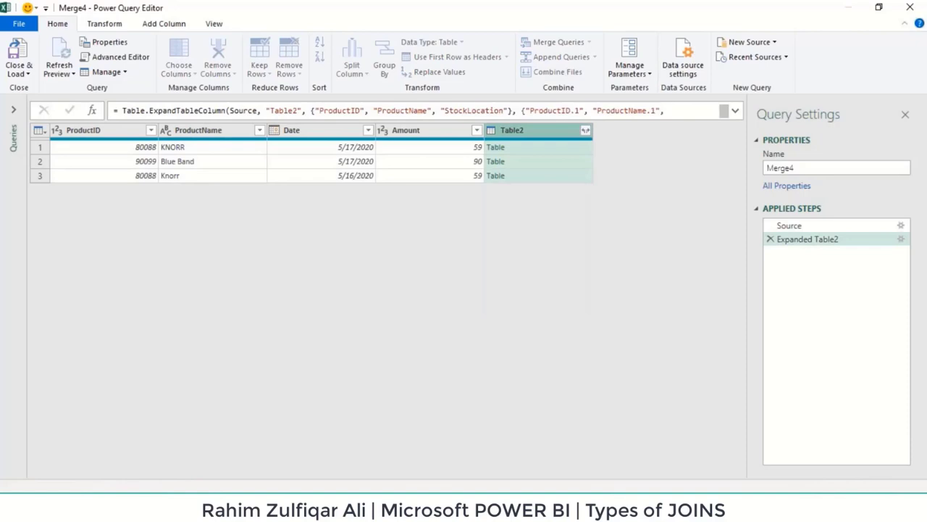
{"action": "left_click", "coordinate": [17, 74]}
{"action": "left_click", "coordinate": [36, 88]}
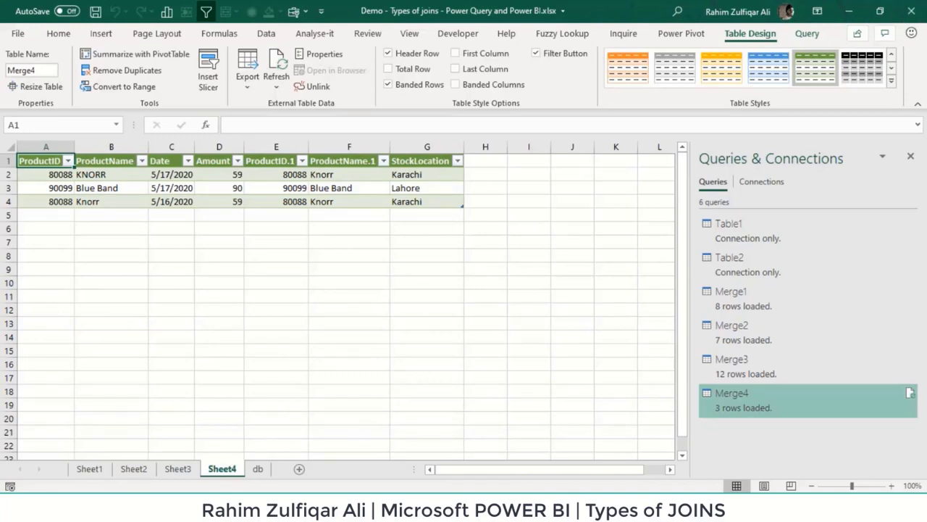
- Start a new merge from the db worksheet with Table1 as the first table and Table2 as the second, matched on ProductID
{"action": "left_click", "coordinate": [257, 469]}
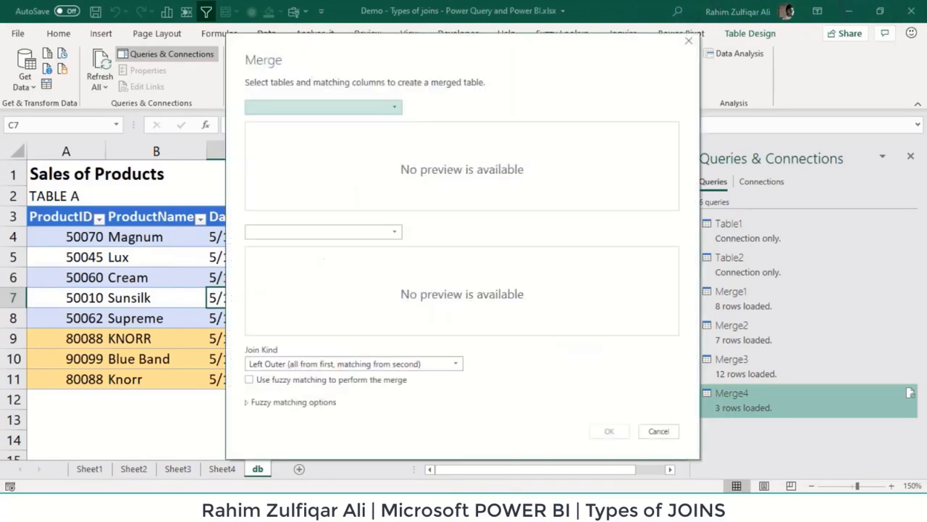
{"action": "left_click", "coordinate": [338, 107]}
{"action": "left_click", "coordinate": [286, 177]}
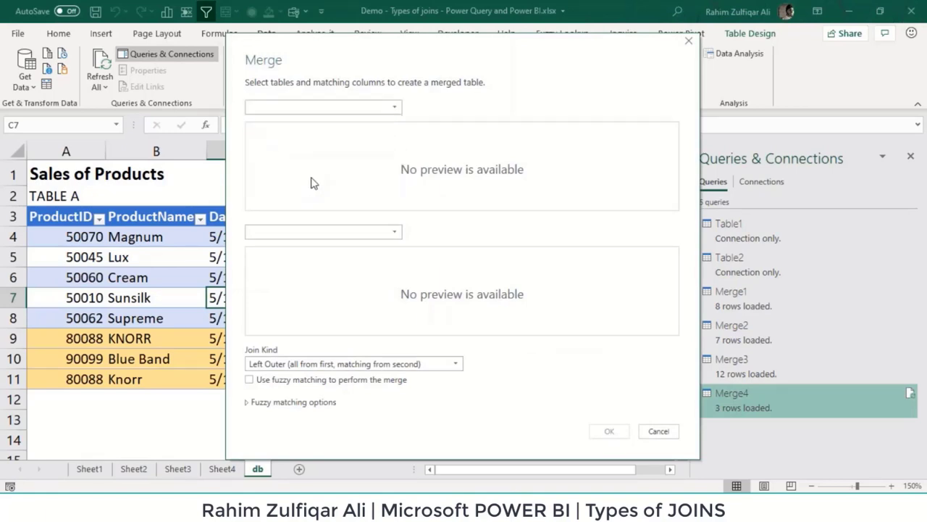
{"action": "left_click", "coordinate": [303, 232]}
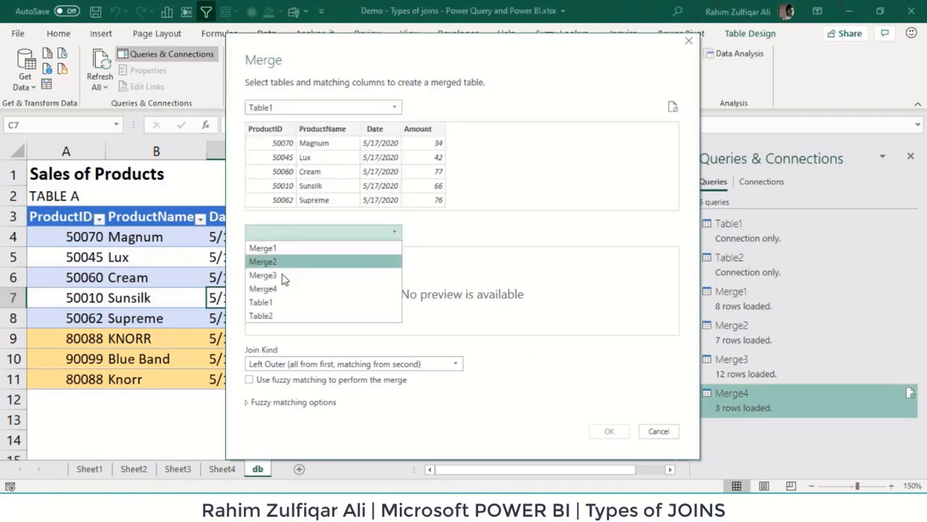
{"action": "left_click", "coordinate": [279, 316]}
{"action": "left_click", "coordinate": [262, 129]}
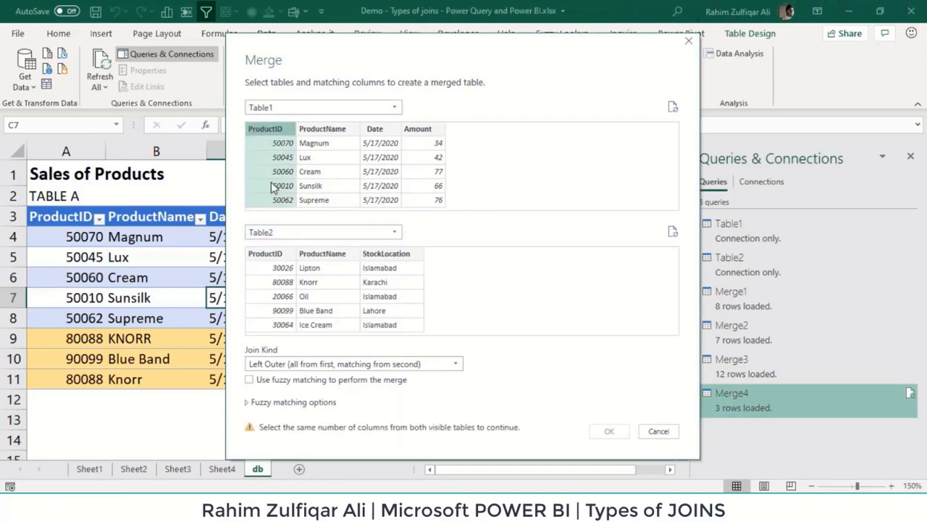
{"action": "left_click", "coordinate": [265, 255]}
- Create the merge with the Left Anti (rows only in first) join kind and view its code in the Advanced Editor
{"action": "left_click", "coordinate": [307, 365]}
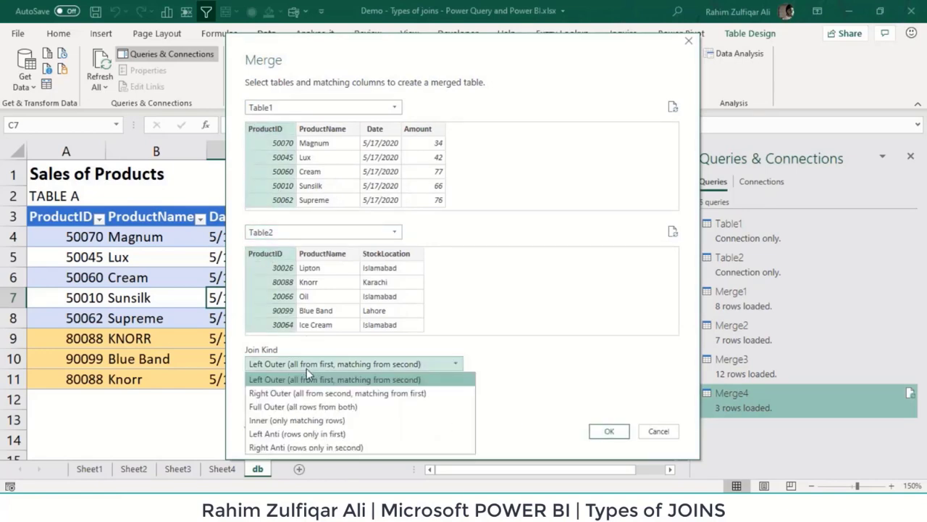
{"action": "left_click", "coordinate": [298, 434]}
{"action": "left_click", "coordinate": [609, 431]}
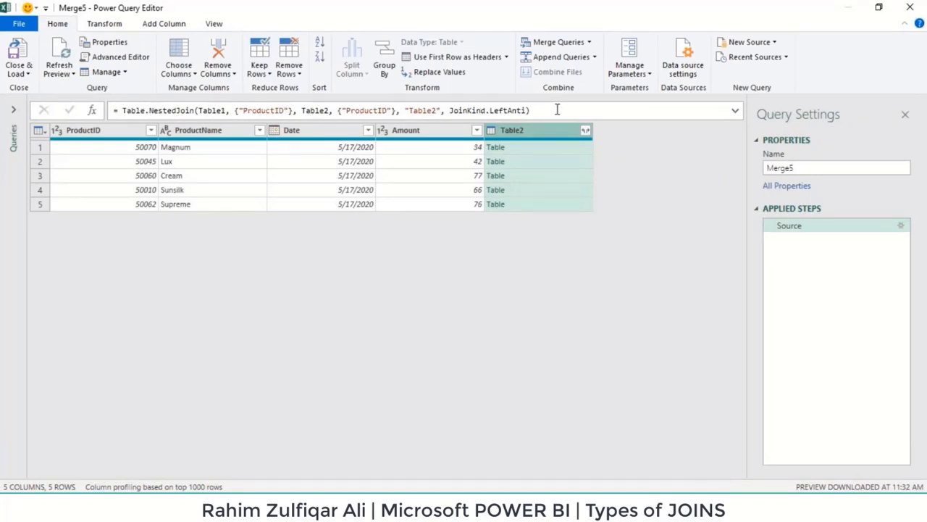
{"action": "left_click", "coordinate": [123, 57]}
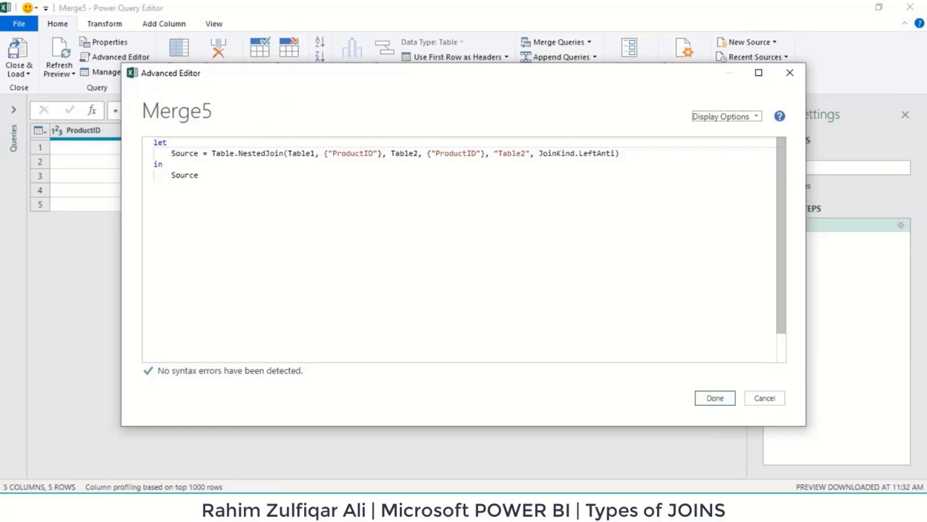
{"action": "left_click", "coordinate": [789, 72]}
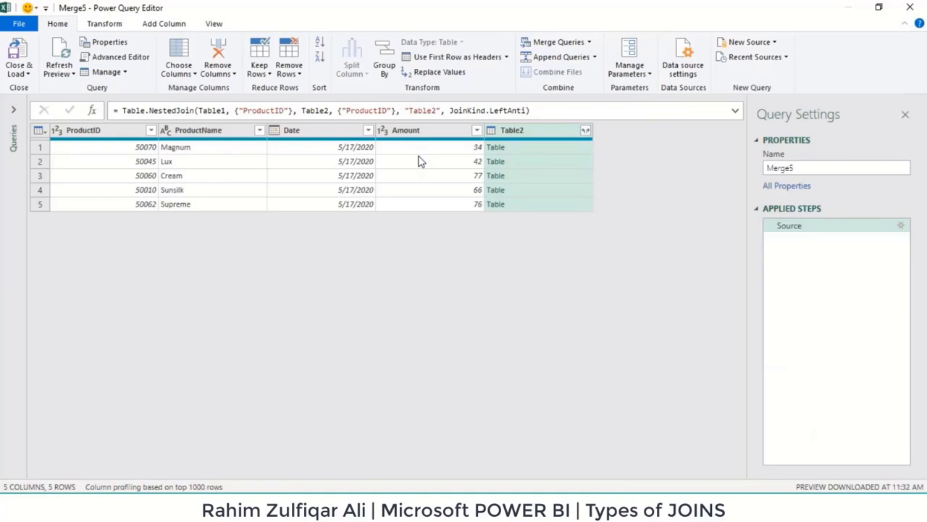
- Expand all columns of the nested Table2 without the original column name prefix, and load the left anti merge to a worksheet
{"action": "left_click", "coordinate": [585, 131]}
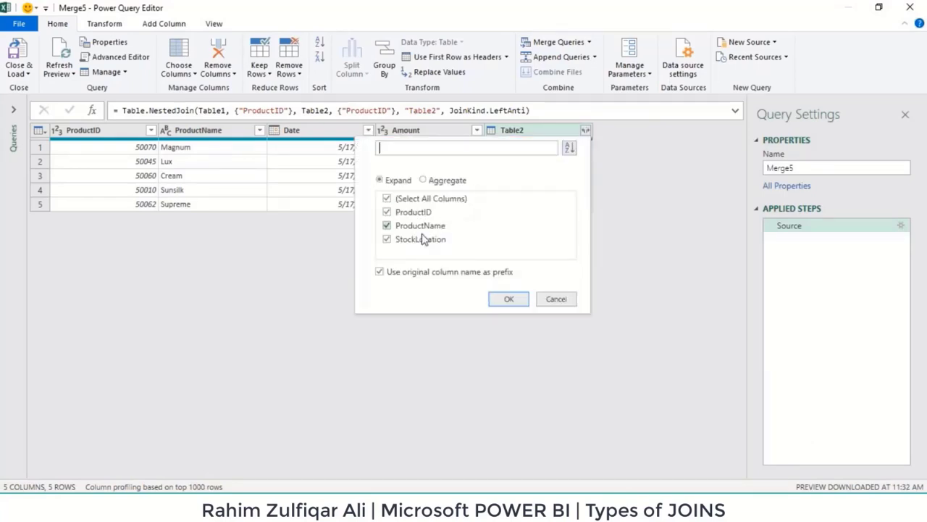
{"action": "left_click", "coordinate": [380, 273]}
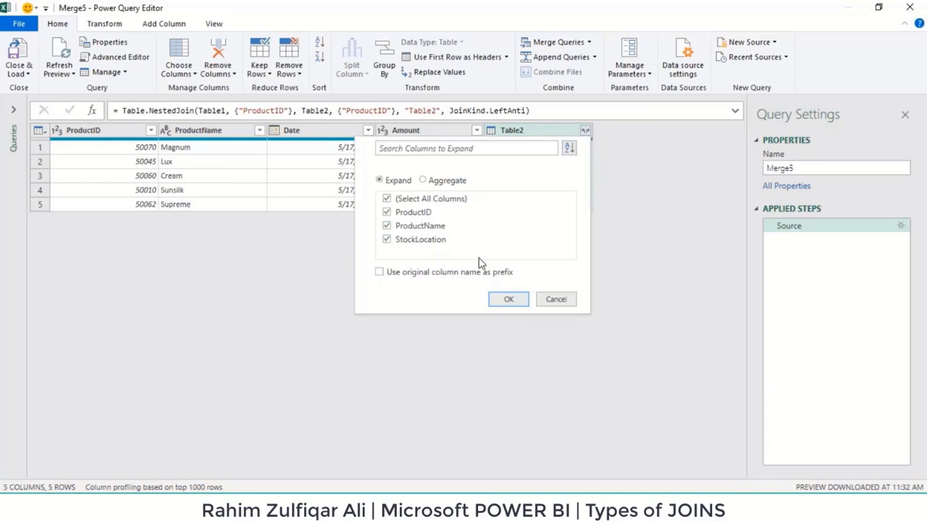
{"action": "left_click", "coordinate": [507, 299]}
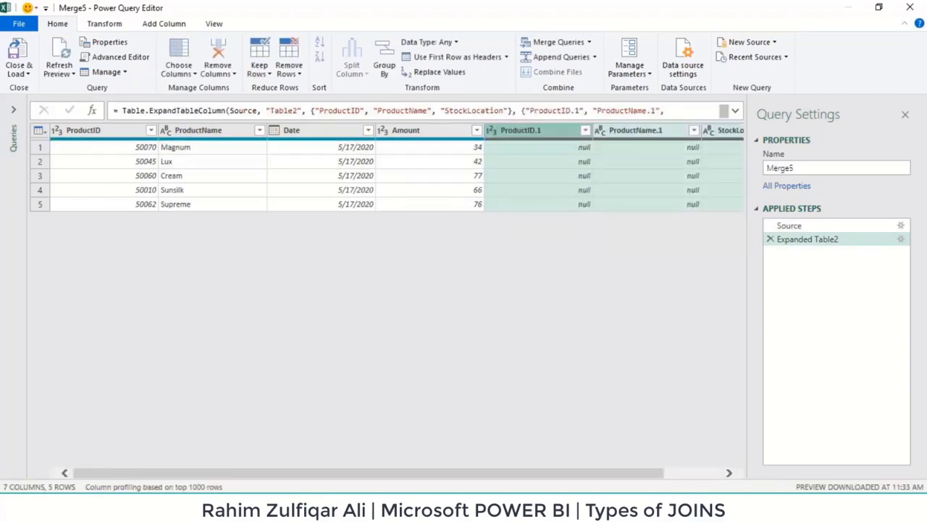
{"action": "left_click", "coordinate": [20, 73]}
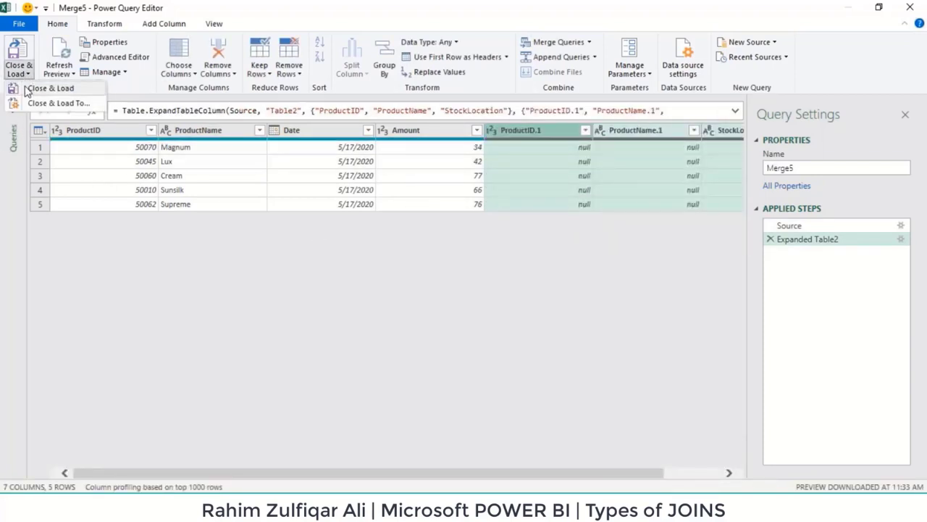
{"action": "left_click", "coordinate": [44, 87]}
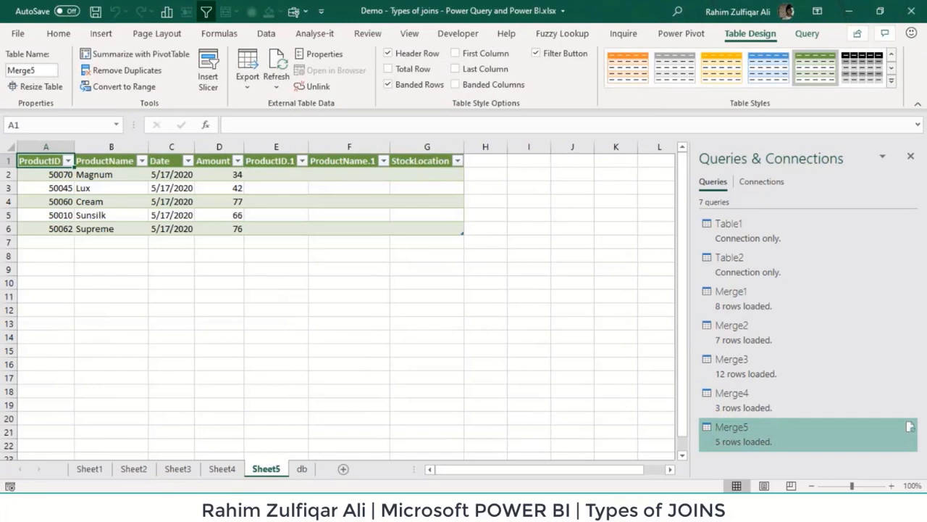
{"action": "left_click_drag", "start_coordinate": [213, 228], "coordinate": [89, 174]}
{"action": "left_click", "coordinate": [89, 174]}
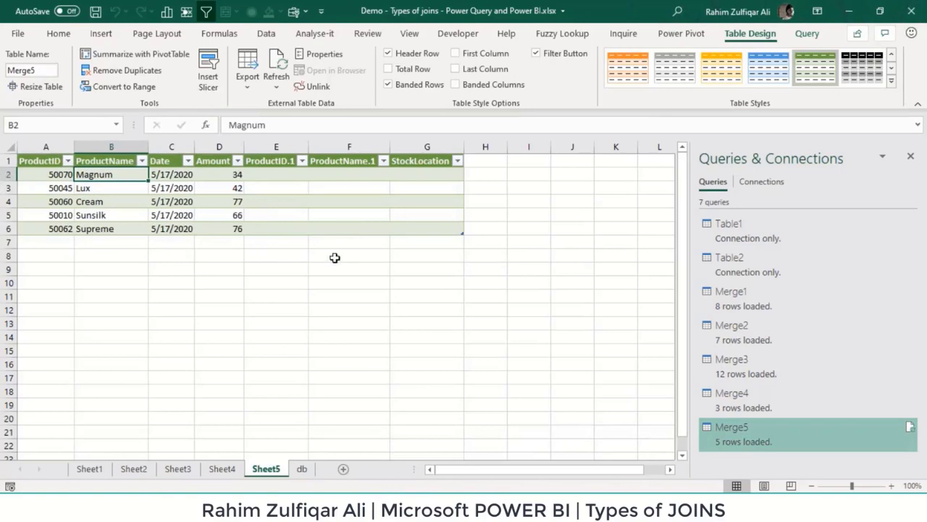
- Start another merge of queries from the db worksheet, choosing Table1 as the first table and Table2 as the second
{"action": "left_click", "coordinate": [302, 469]}
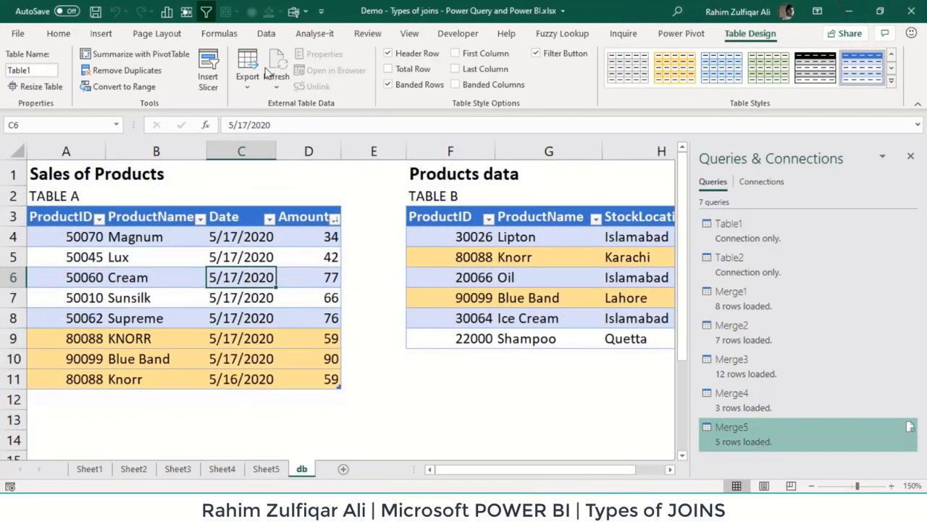
{"action": "left_click", "coordinate": [267, 35]}
{"action": "left_click", "coordinate": [28, 78]}
{"action": "mouse_move", "coordinate": [116, 277]}
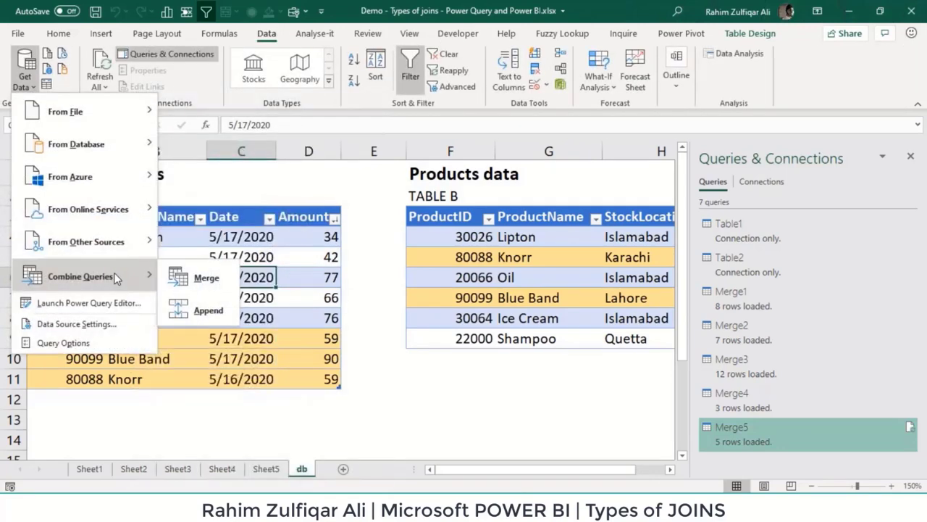
{"action": "left_click", "coordinate": [196, 276]}
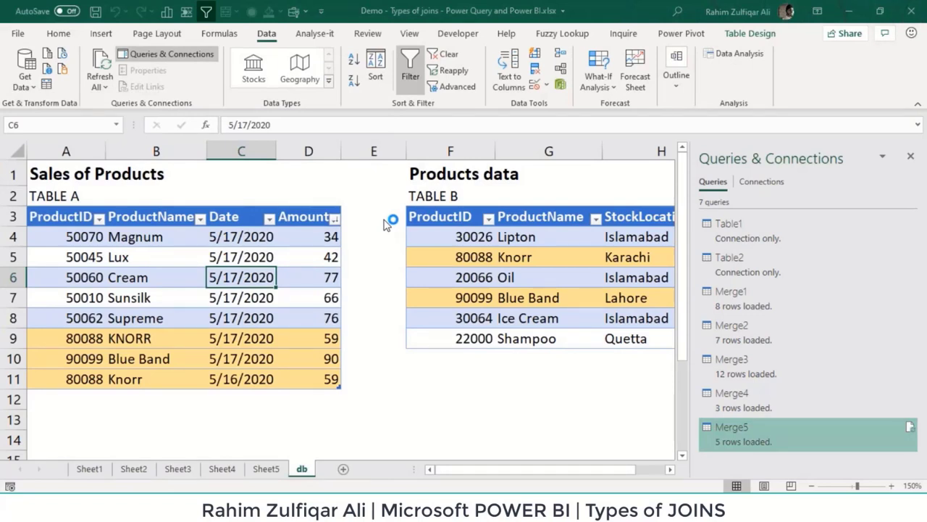
{"action": "left_click", "coordinate": [340, 106]}
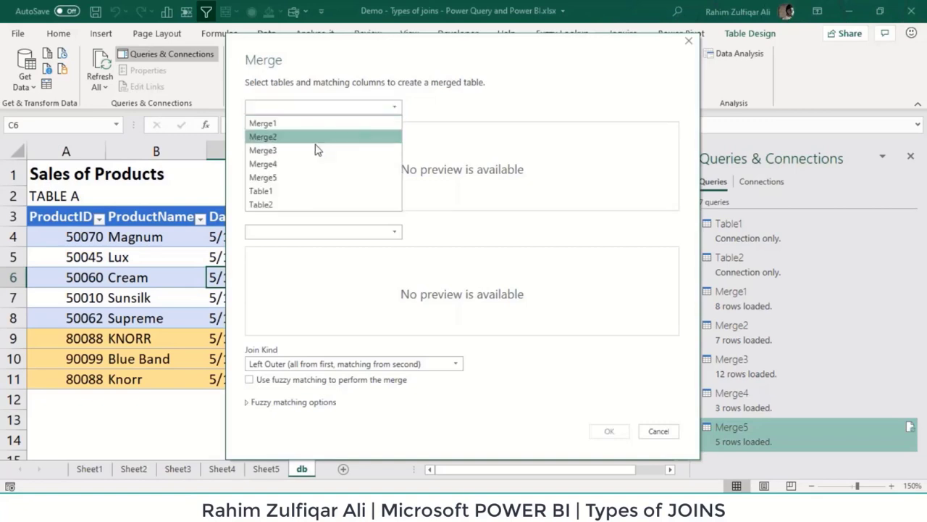
{"action": "left_click", "coordinate": [298, 191]}
{"action": "left_click", "coordinate": [296, 232]}
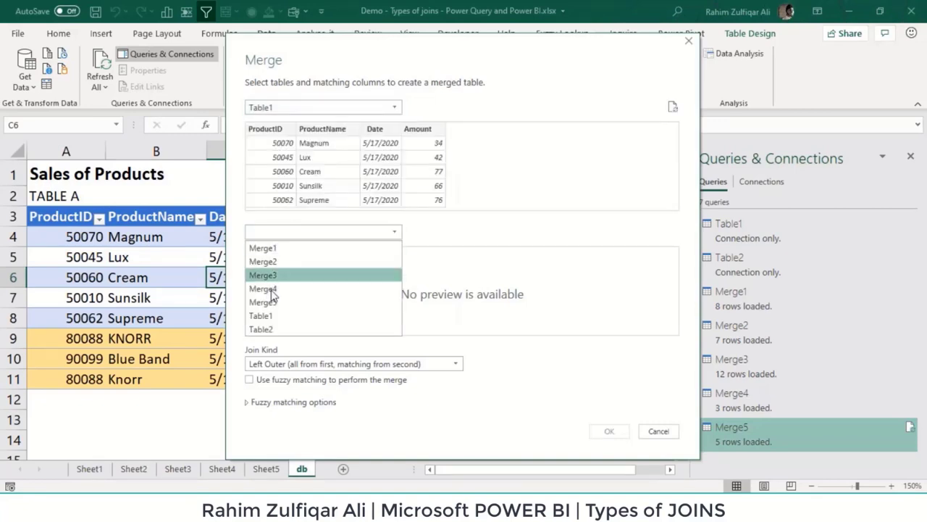
{"action": "left_click", "coordinate": [278, 329]}
- Match the two tables on ProductID and create the merge with the Right Anti (rows only in second) join kind
{"action": "left_click", "coordinate": [336, 109]}
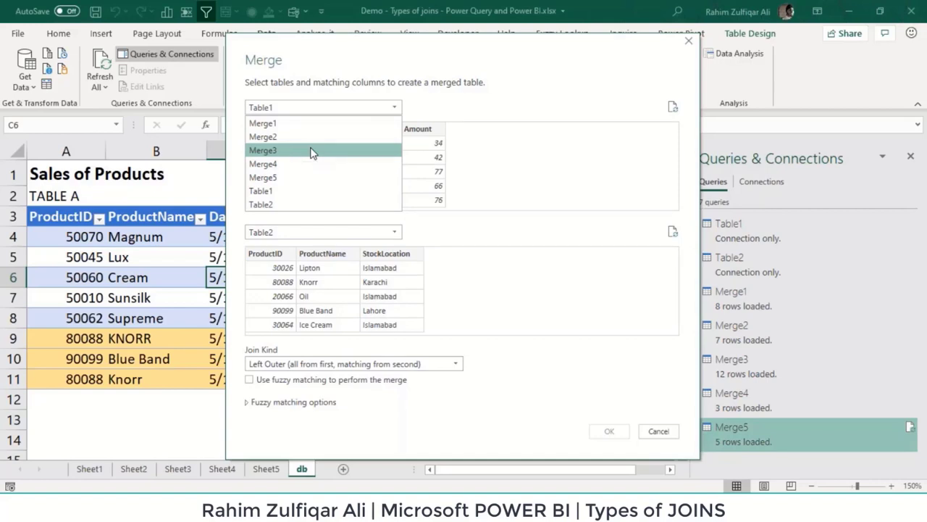
{"action": "left_click", "coordinate": [547, 158]}
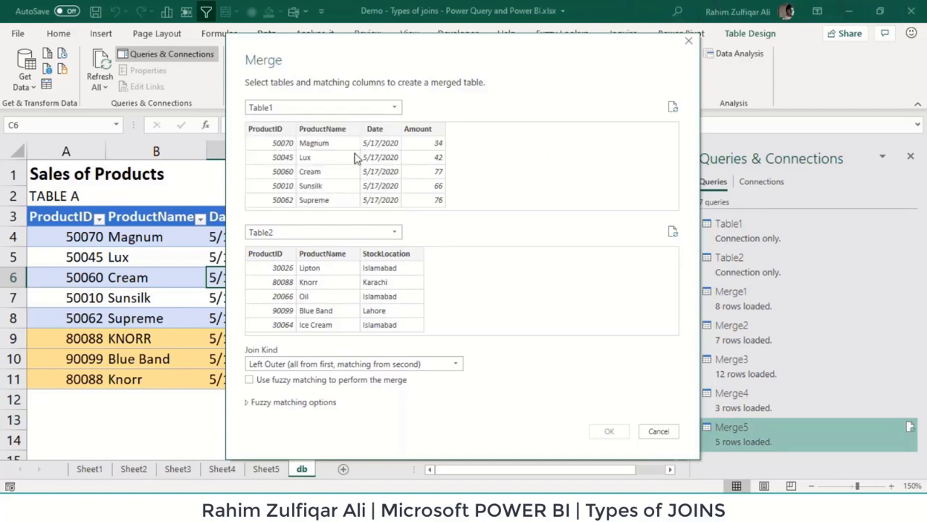
{"action": "left_click", "coordinate": [287, 142]}
{"action": "left_click", "coordinate": [270, 254]}
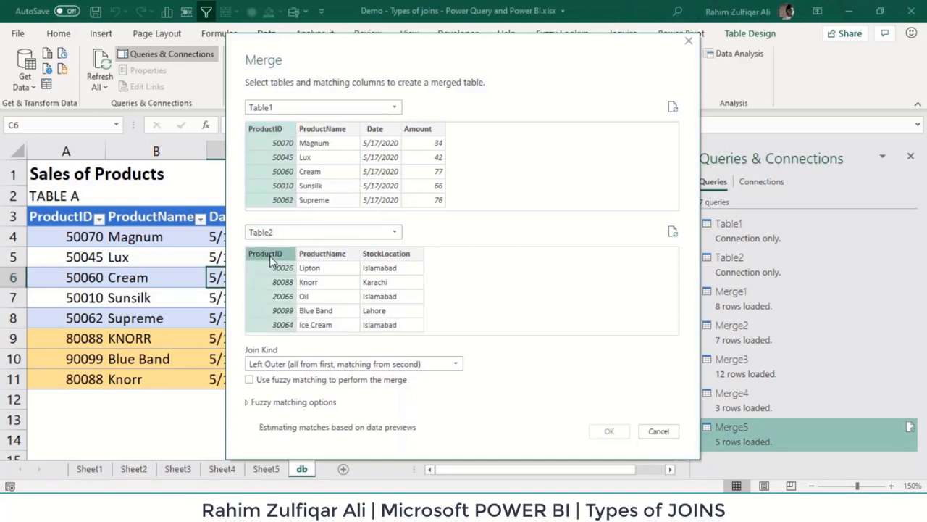
{"action": "left_click", "coordinate": [289, 364]}
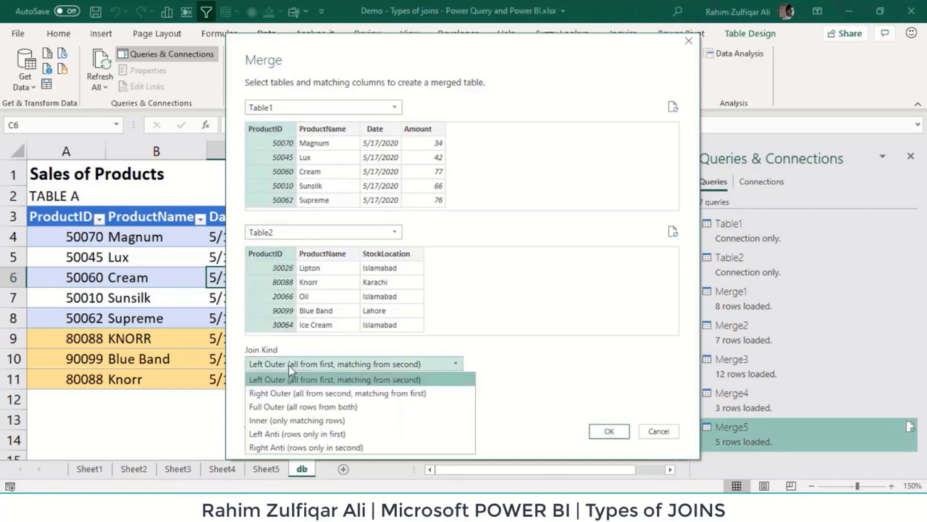
{"action": "left_click", "coordinate": [286, 448]}
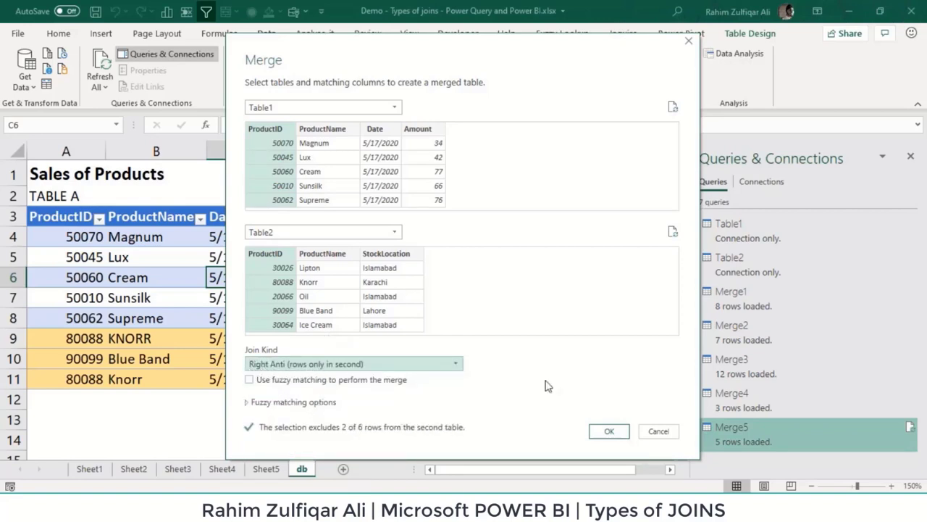
{"action": "left_click", "coordinate": [604, 431]}
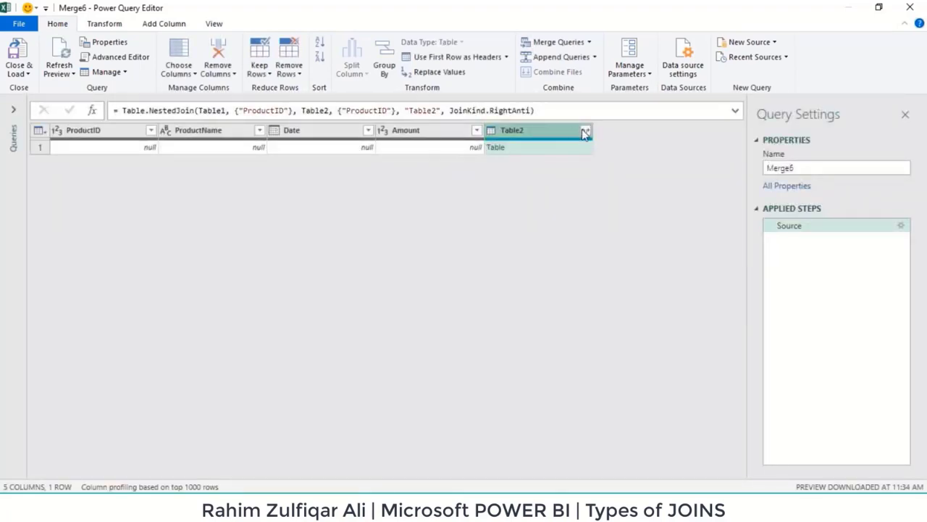
- Load the right anti merge to a worksheet with all Table2 columns expanded without the original column name prefix, and return to the db worksheet
{"action": "left_click", "coordinate": [586, 131]}
{"action": "left_click", "coordinate": [380, 272]}
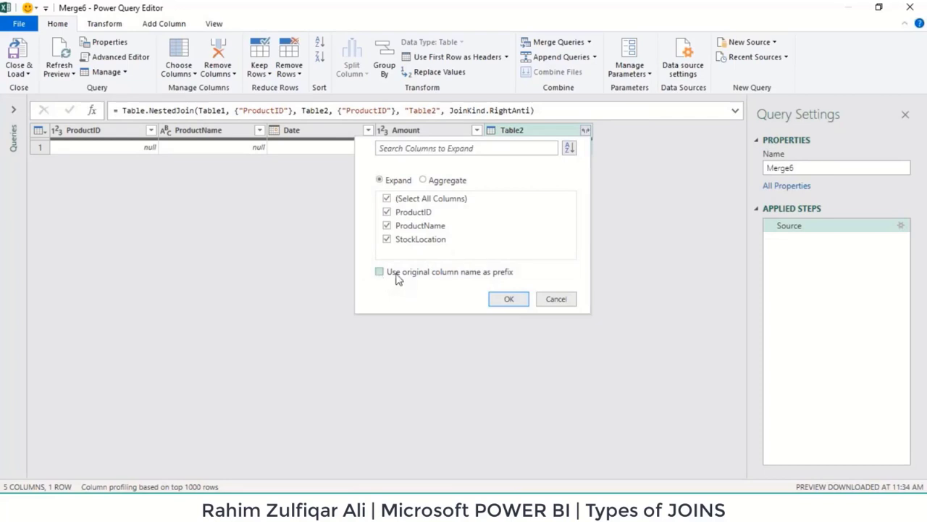
{"action": "left_click", "coordinate": [509, 298]}
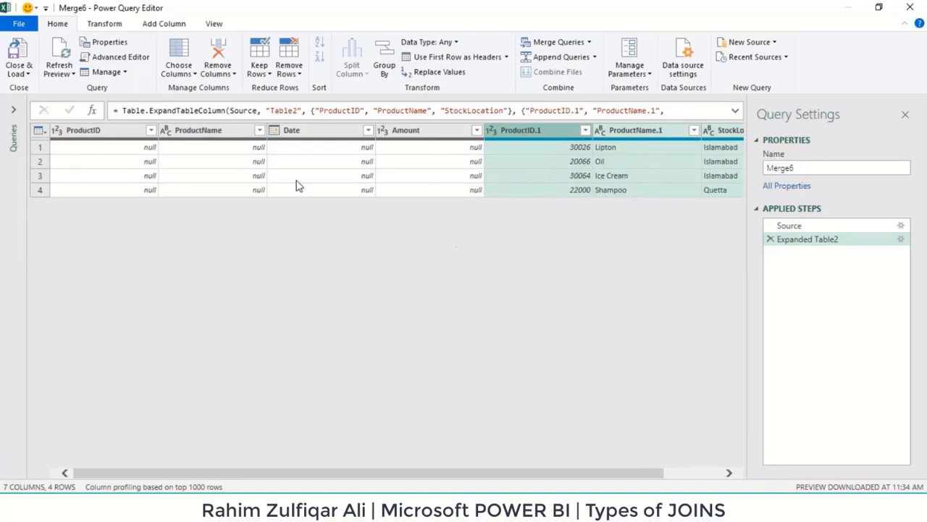
{"action": "left_click", "coordinate": [26, 74]}
{"action": "left_click", "coordinate": [45, 88]}
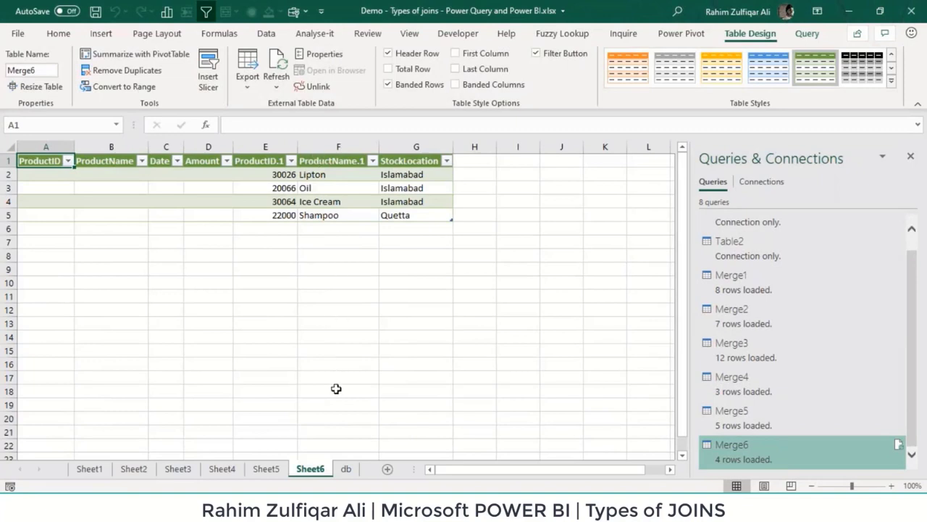
{"action": "left_click", "coordinate": [346, 470]}
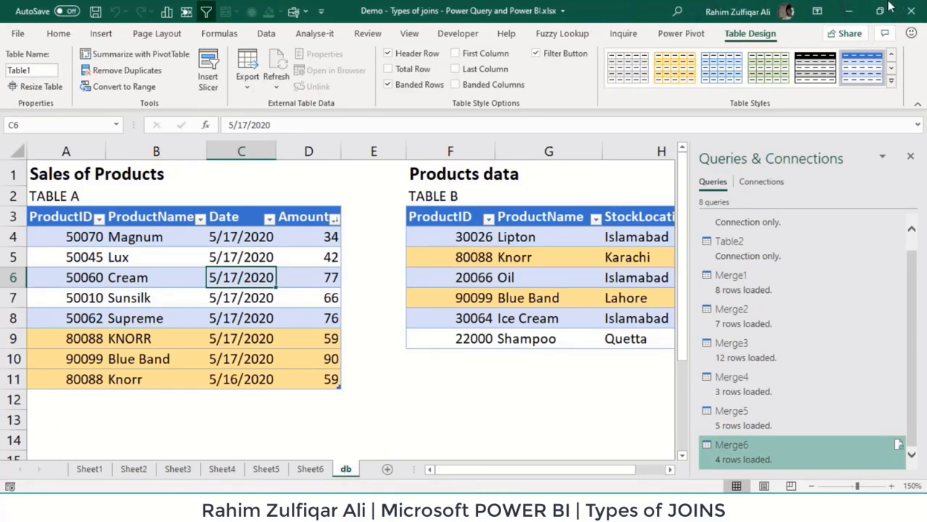
{"action": "left_click", "coordinate": [681, 21]}
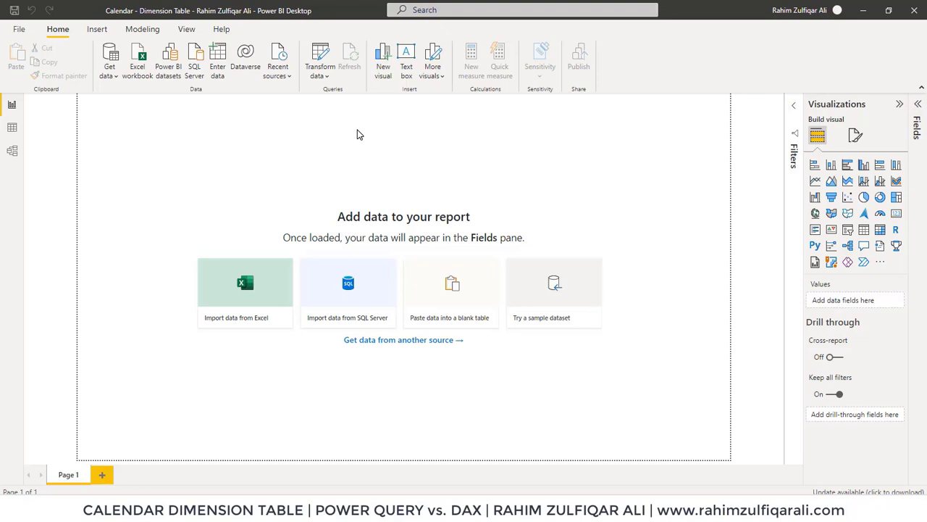
- Look at the Model and Data views of the empty Power BI Desktop report, and open the Power Query Editor from the Report view
{"action": "left_click", "coordinate": [7, 135]}
{"action": "left_click", "coordinate": [10, 151]}
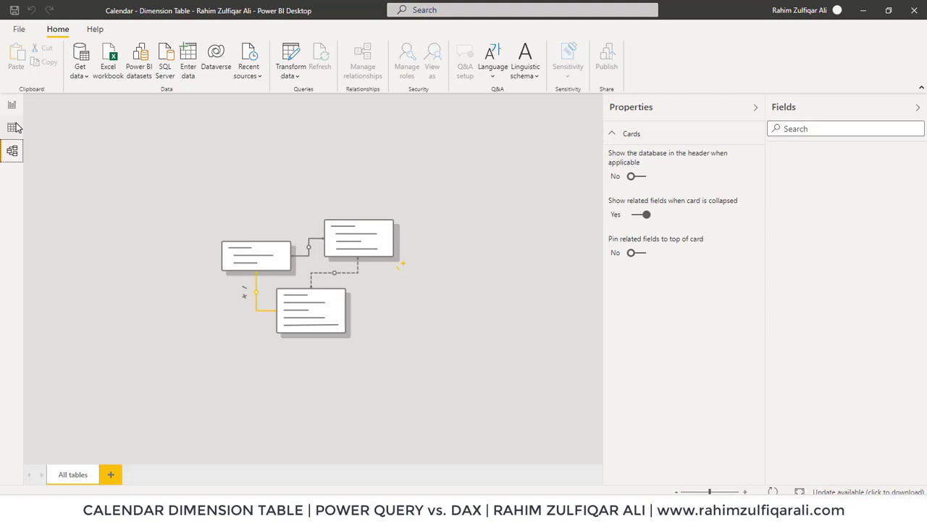
{"action": "left_click", "coordinate": [13, 127]}
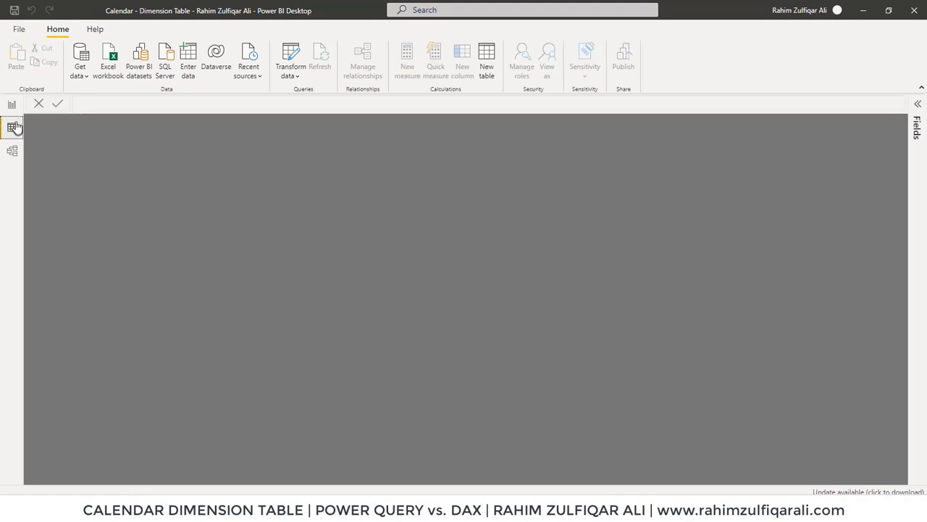
{"action": "left_click", "coordinate": [11, 106]}
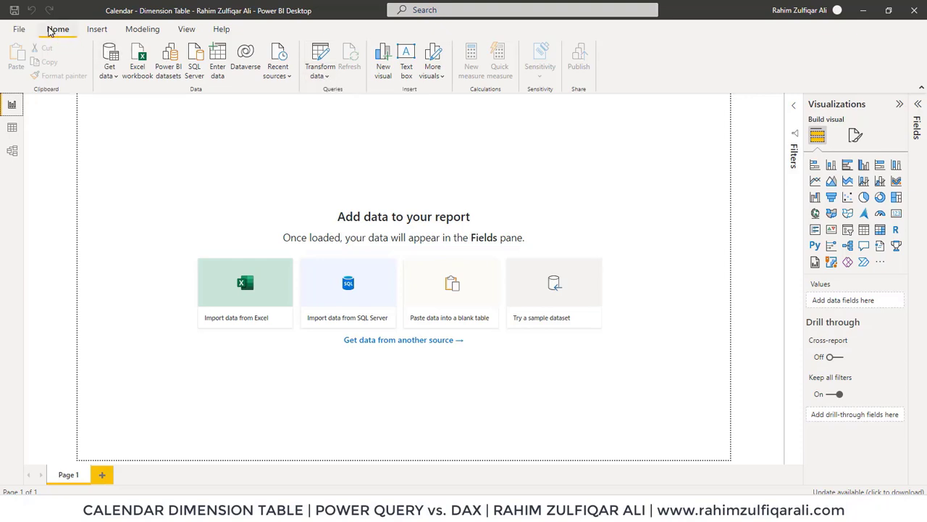
{"action": "left_click", "coordinate": [324, 80]}
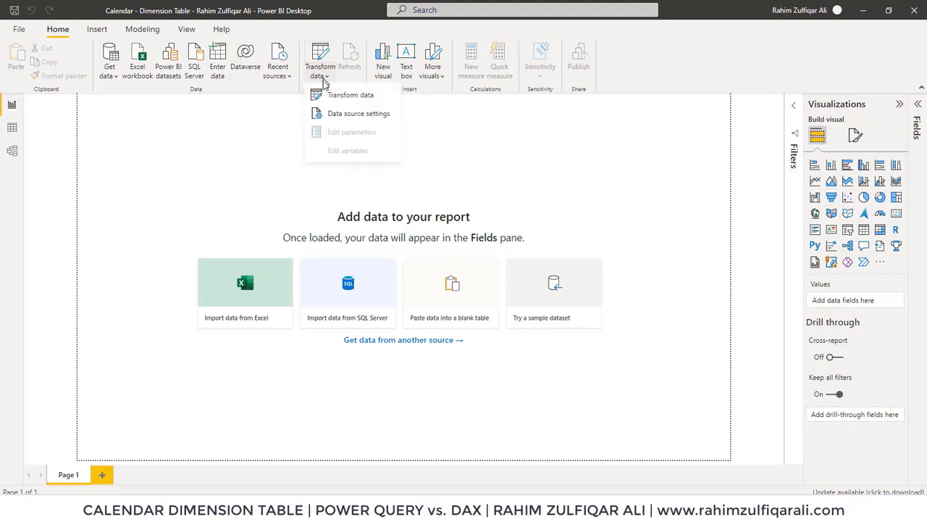
{"action": "left_click", "coordinate": [332, 96]}
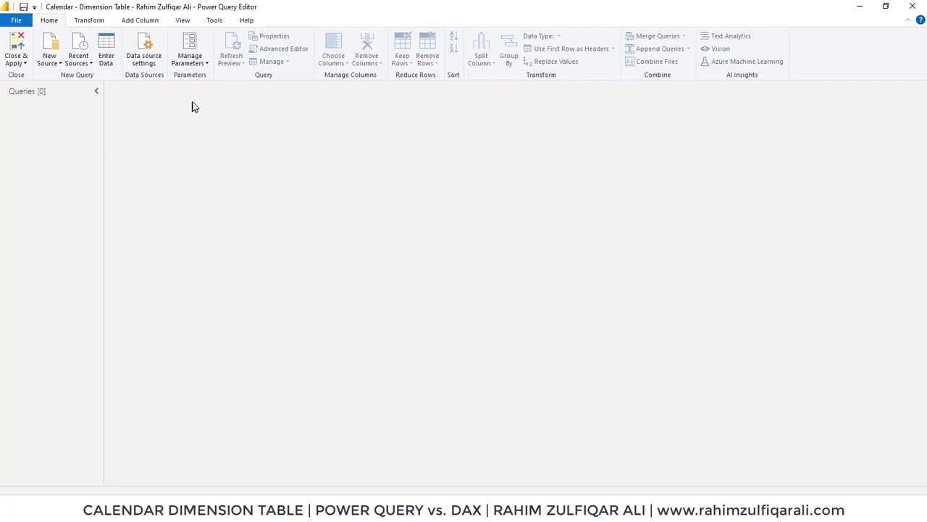
- Create a new query parameter and name it StartDate
{"action": "left_click", "coordinate": [190, 68]}
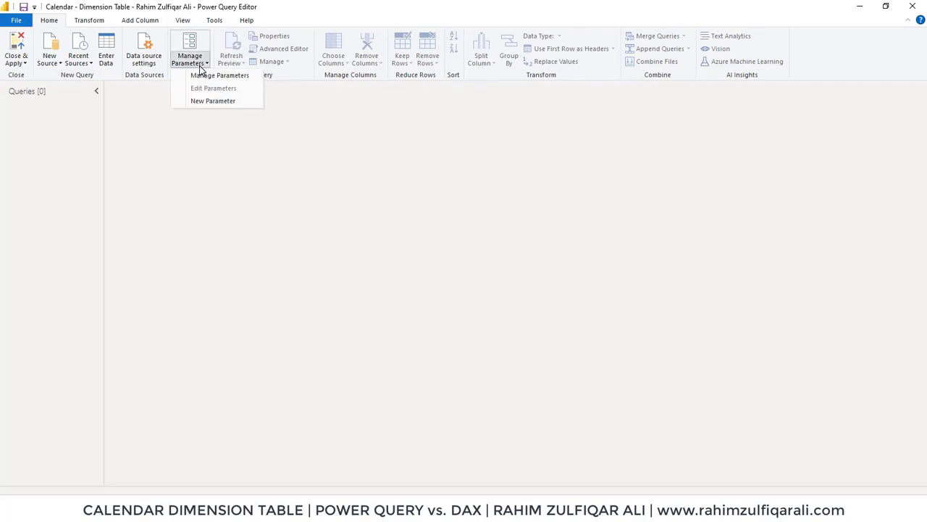
{"action": "left_click", "coordinate": [208, 105]}
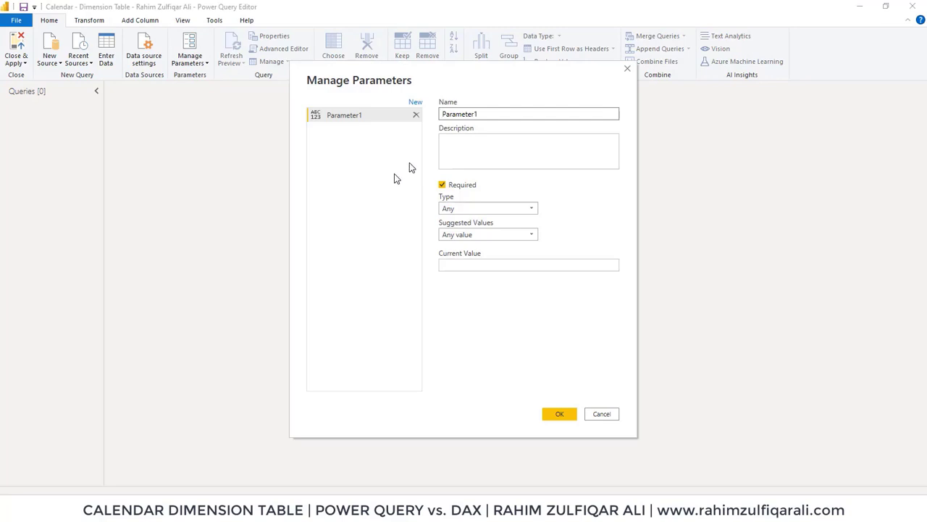
{"action": "double_click", "coordinate": [482, 113]}
{"action": "type", "text": "Statr"}
{"action": "key", "text": "BackSpace"}
{"action": "key", "text": "BackSpace"}
{"action": "type", "text": "rtDate"}
- Set the StartDate parameter's type to Date and its current value to 1/1/2021, and save it
{"action": "left_click", "coordinate": [452, 235]}
{"action": "left_click", "coordinate": [453, 237]}
{"action": "left_click", "coordinate": [447, 211]}
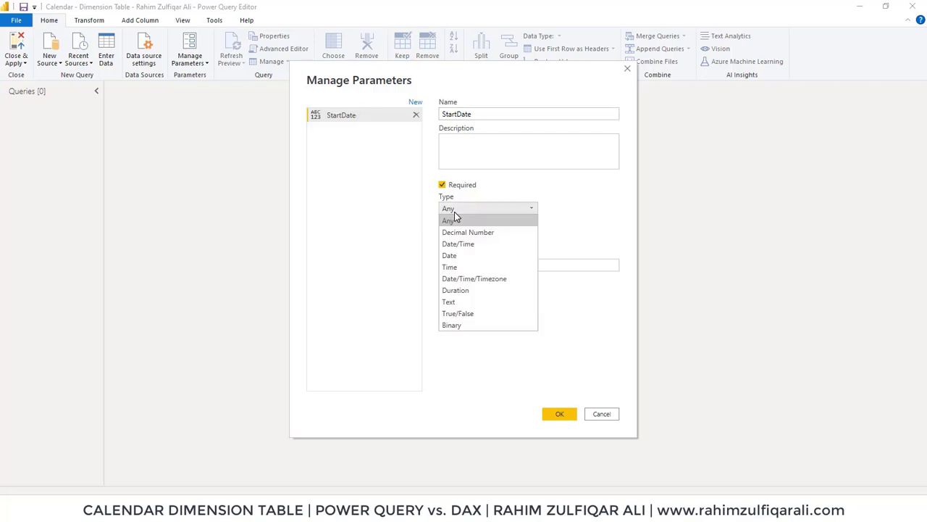
{"action": "left_click", "coordinate": [455, 258]}
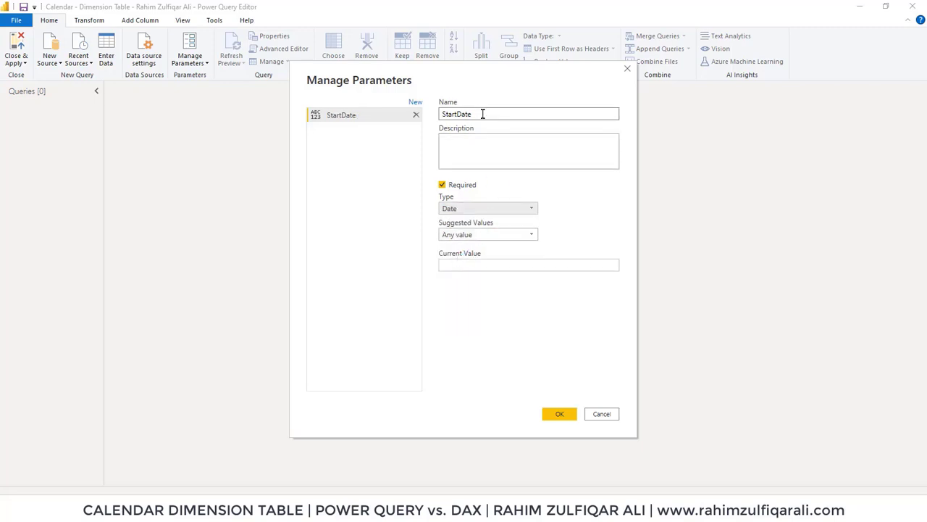
{"action": "left_click", "coordinate": [465, 265]}
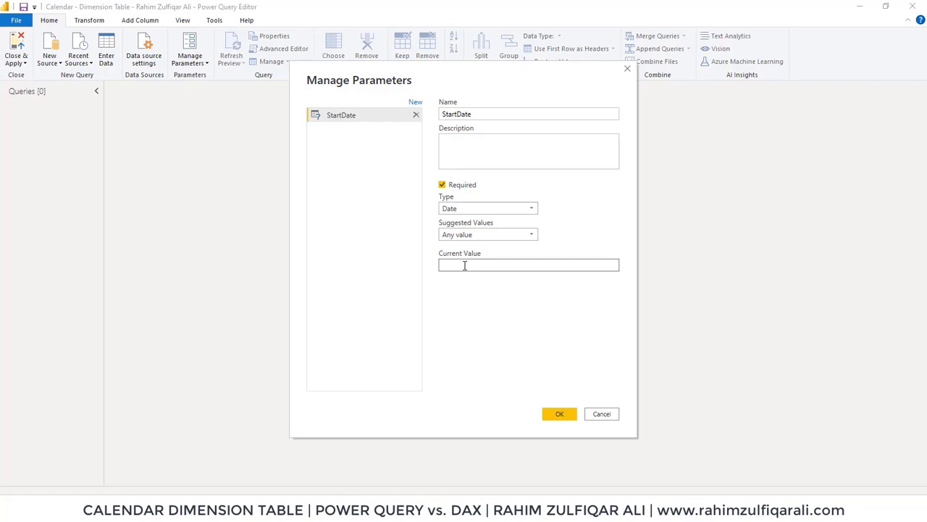
{"action": "type", "text": "1/1/2021"}
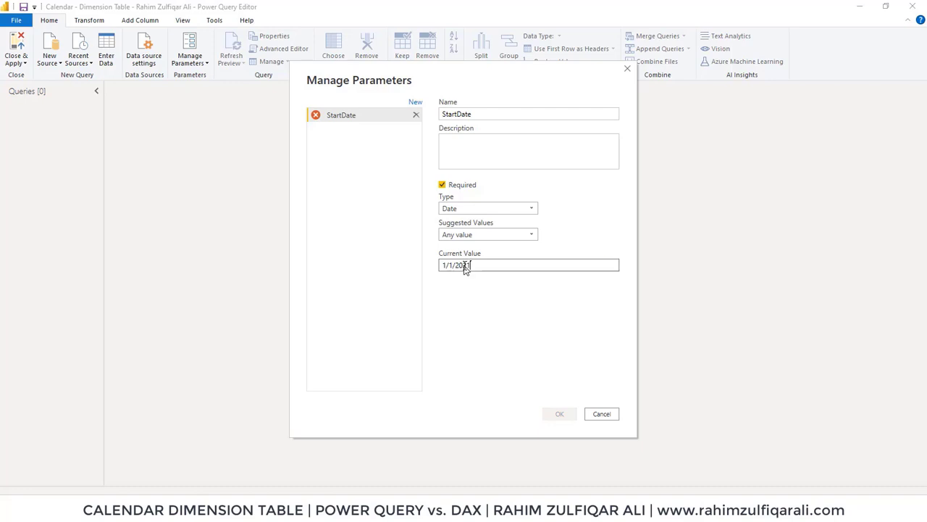
{"action": "left_click", "coordinate": [560, 420]}
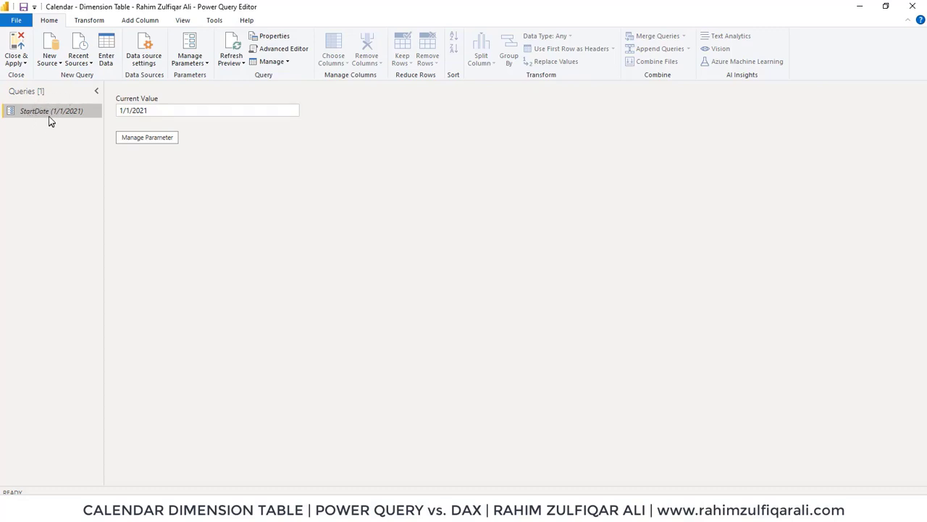
- Create a second parameter named EndDate with type Date and current value 12/31/2021
{"action": "left_click", "coordinate": [200, 70]}
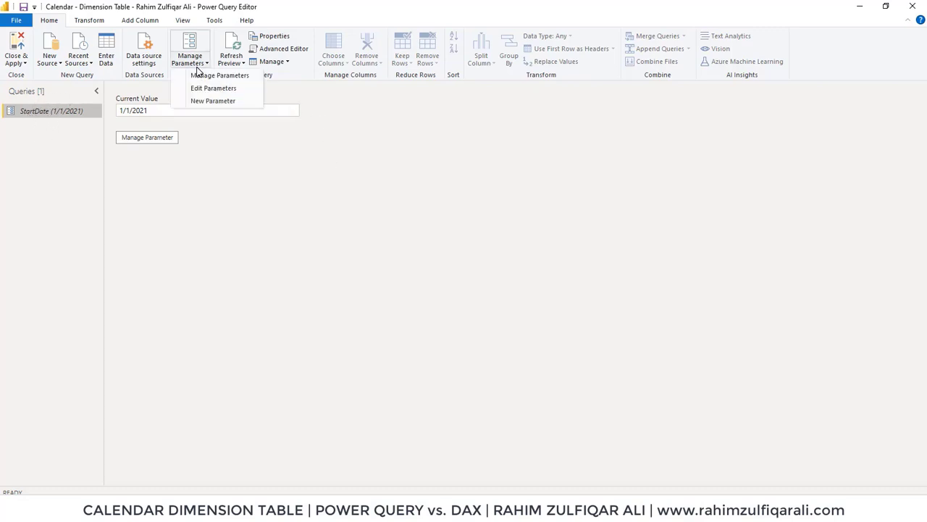
{"action": "left_click", "coordinate": [213, 101]}
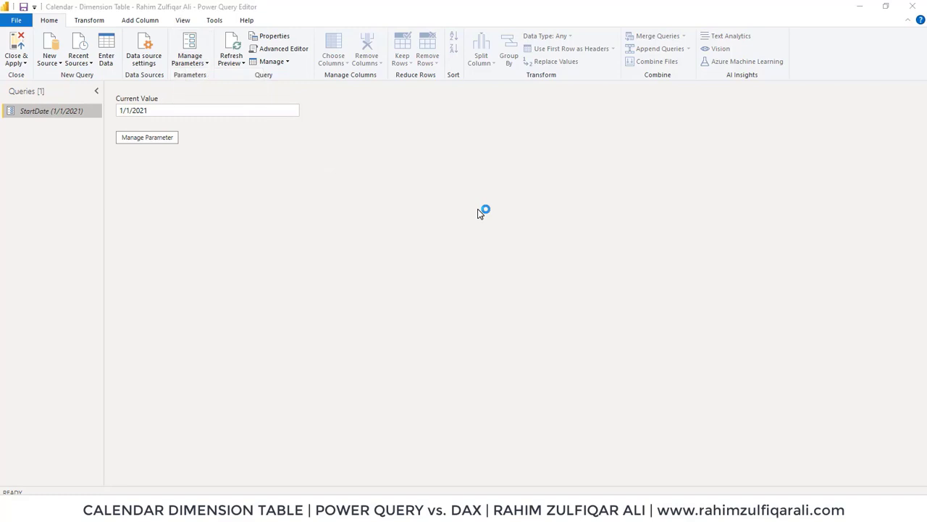
{"action": "double_click", "coordinate": [487, 113]}
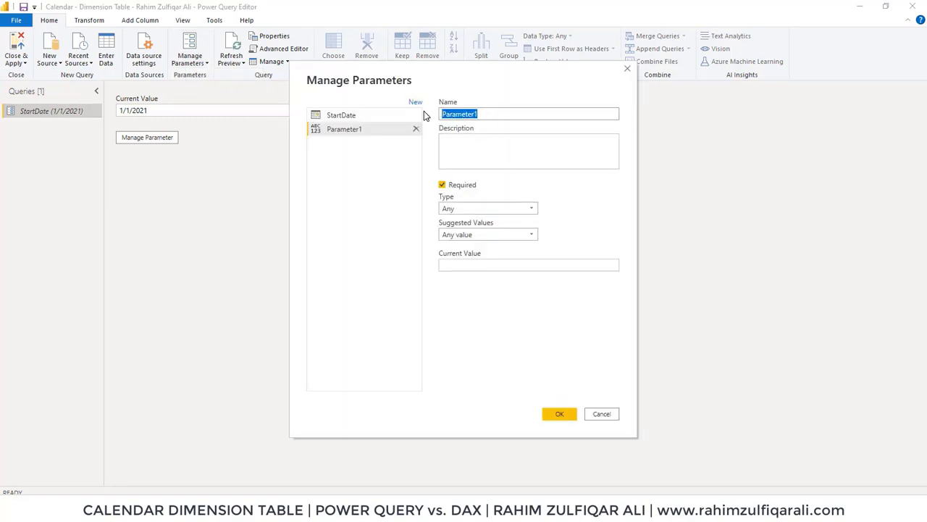
{"action": "type", "text": "EndDate"}
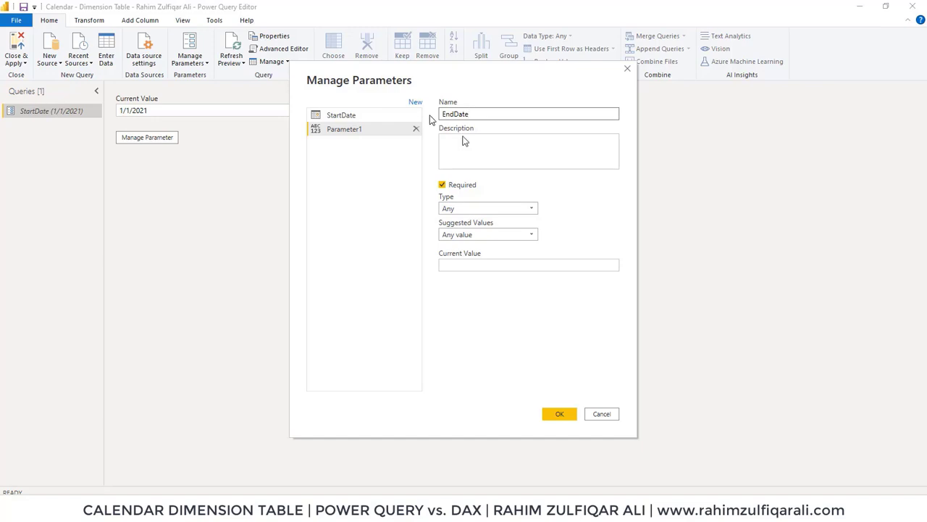
{"action": "left_click", "coordinate": [466, 209]}
{"action": "left_click", "coordinate": [461, 255]}
{"action": "left_click", "coordinate": [464, 265]}
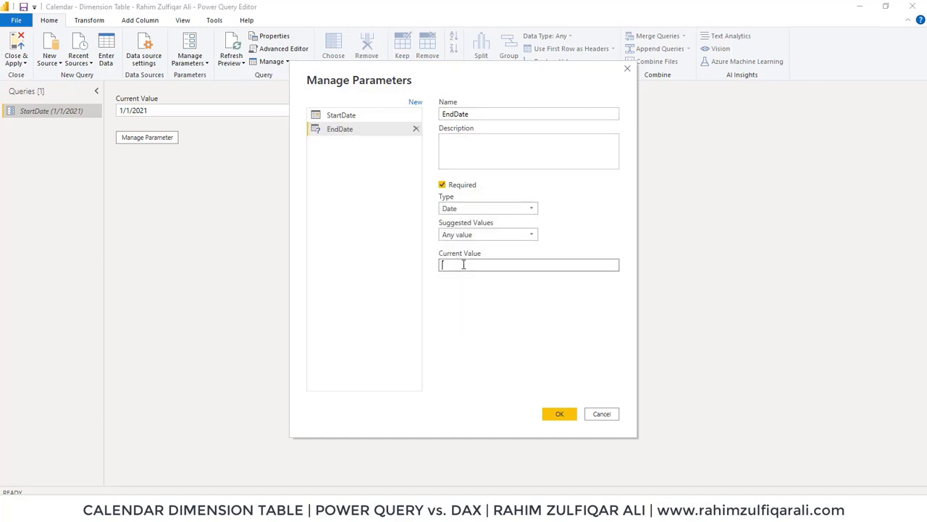
{"action": "type", "text": "12"}
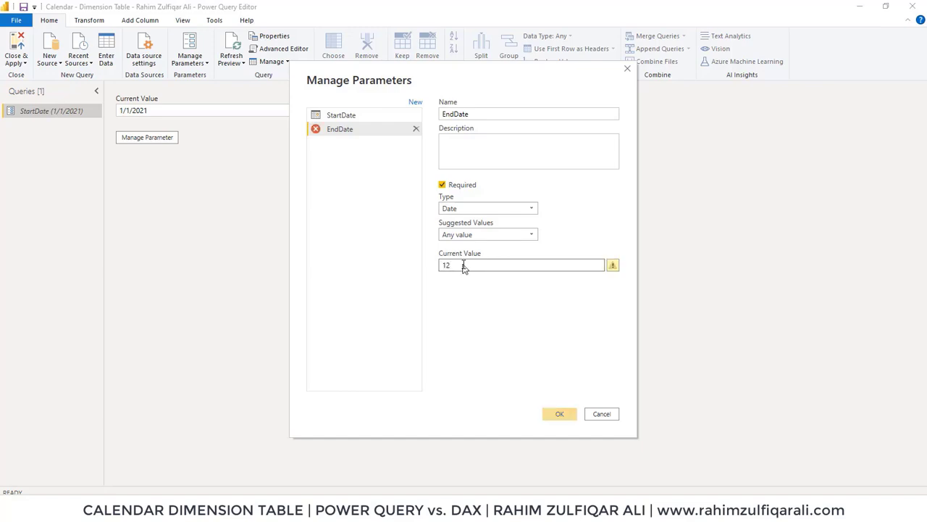
{"action": "type", "text": "/31/2021"}
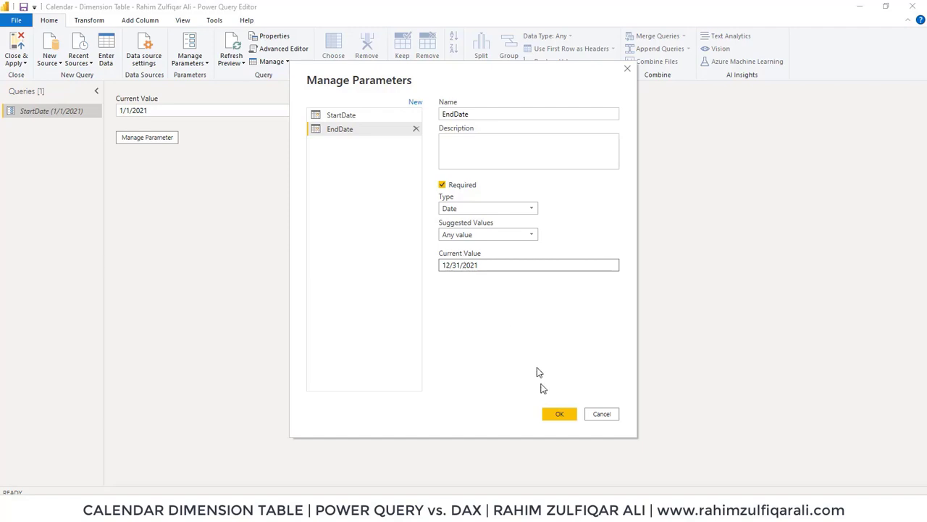
{"action": "left_click", "coordinate": [558, 413]}
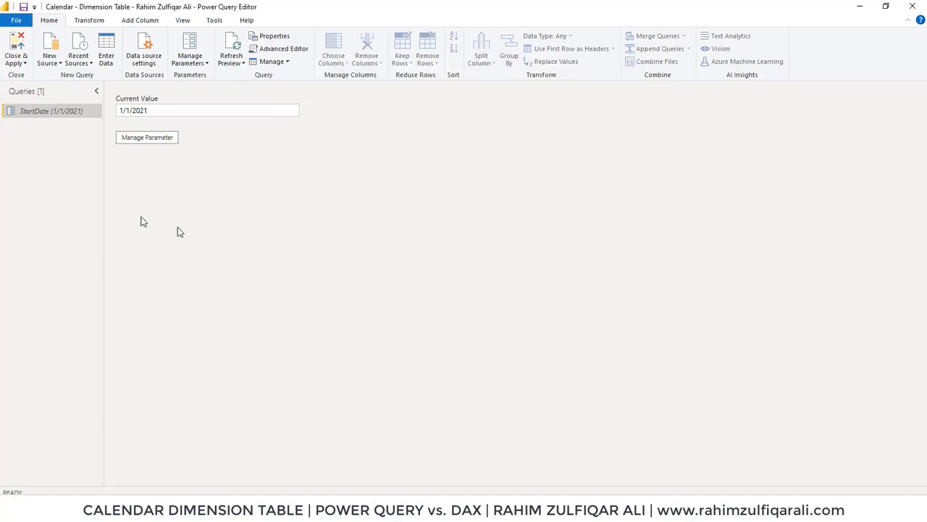
- Check the StartDate and EndDate parameters and add a new blank query below them
{"action": "left_click", "coordinate": [49, 113]}
{"action": "left_click", "coordinate": [48, 127]}
{"action": "right_click", "coordinate": [35, 145]}
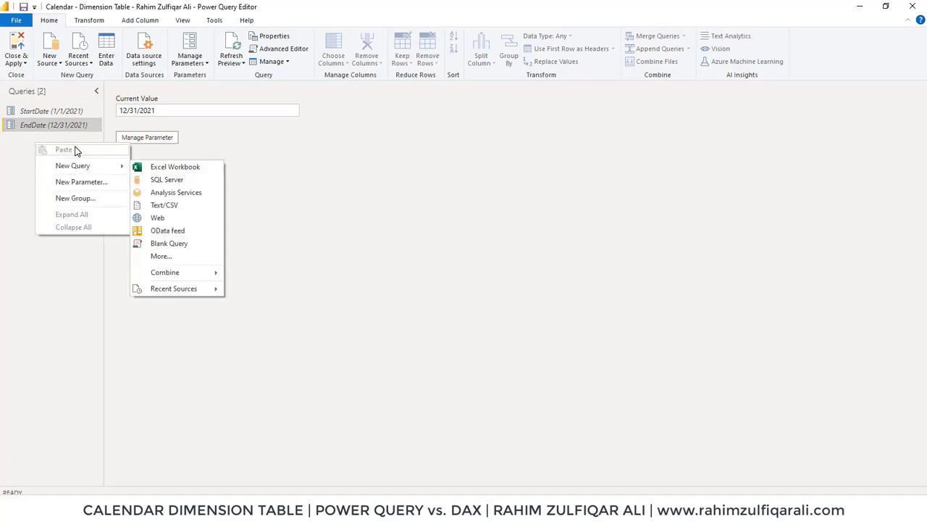
{"action": "mouse_move", "coordinate": [79, 165]}
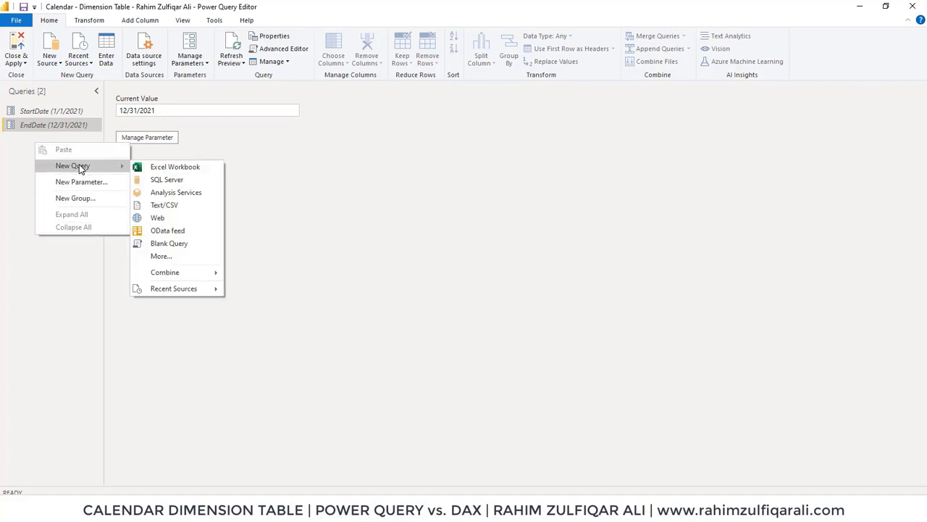
{"action": "left_click", "coordinate": [166, 243]}
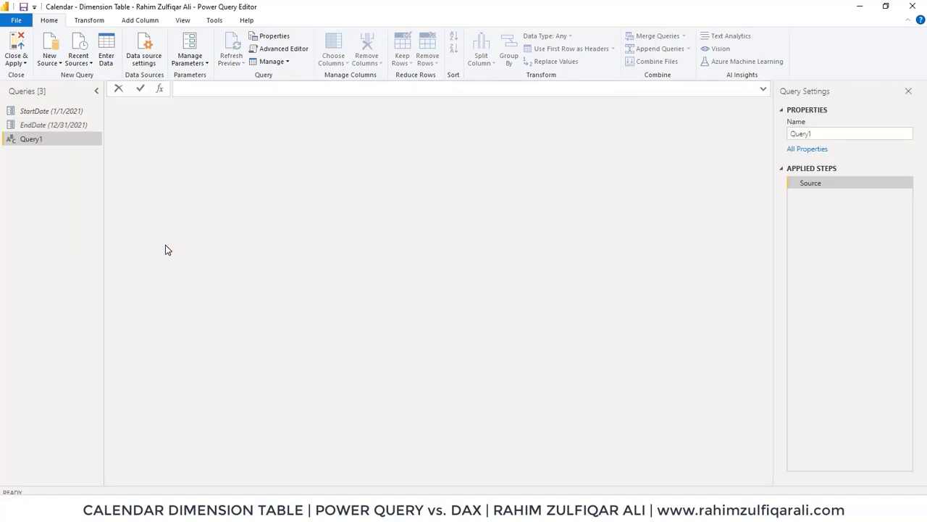
- Begin the blank query's formula with the List.Dates function, using StartDate as the start argument
{"action": "type", "text": "=Lis"}
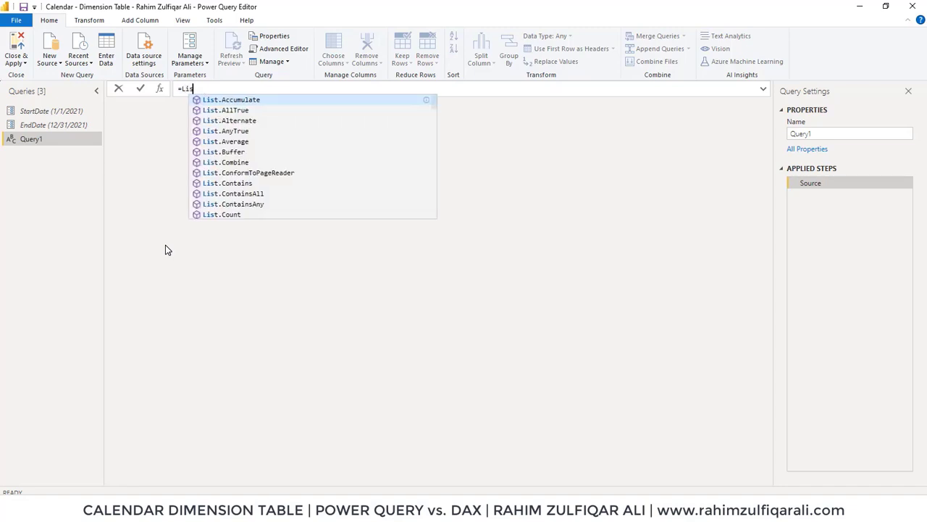
{"action": "type", "text": "t.Dates"}
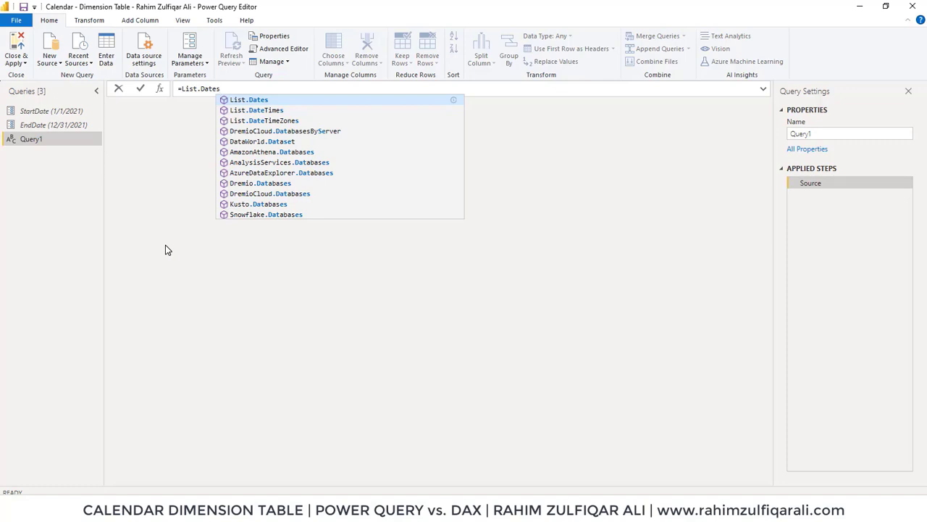
{"action": "type", "text": "("}
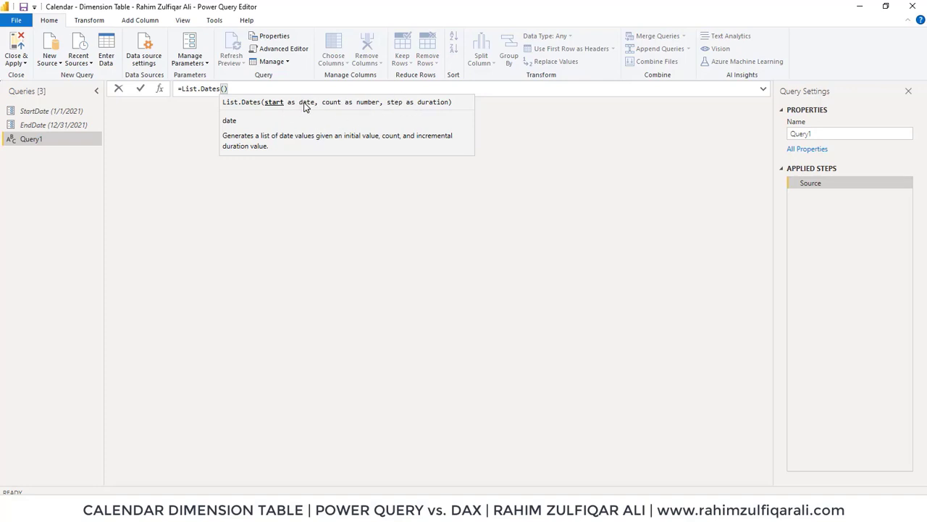
{"action": "type", "text": "Start"}
{"action": "key", "text": "Tab"}
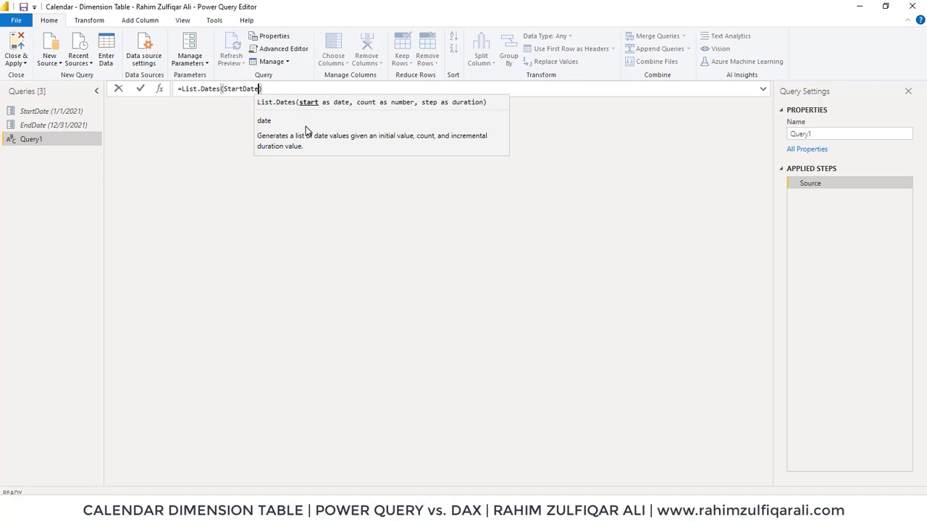
- Enter Duration.Days(EndDate - StartDate)+1 as the count argument of List.Dates
{"action": "type", "text": ","}
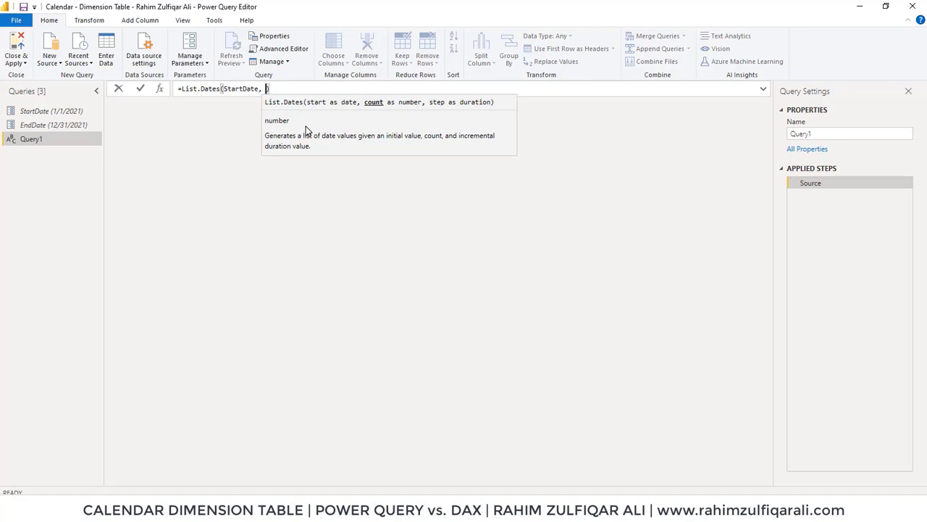
{"action": "type", "text": " Duration"}
{"action": "key", "text": "Tab"}
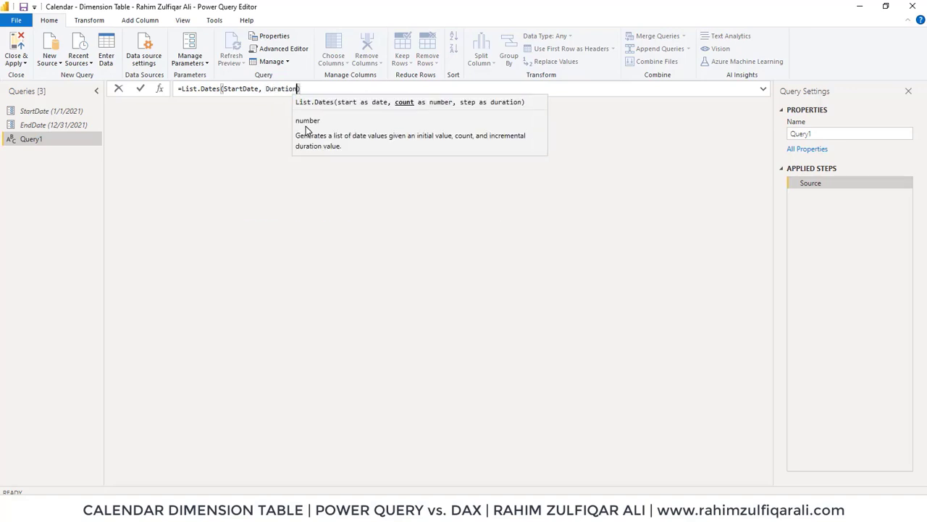
{"action": "type", "text": "("}
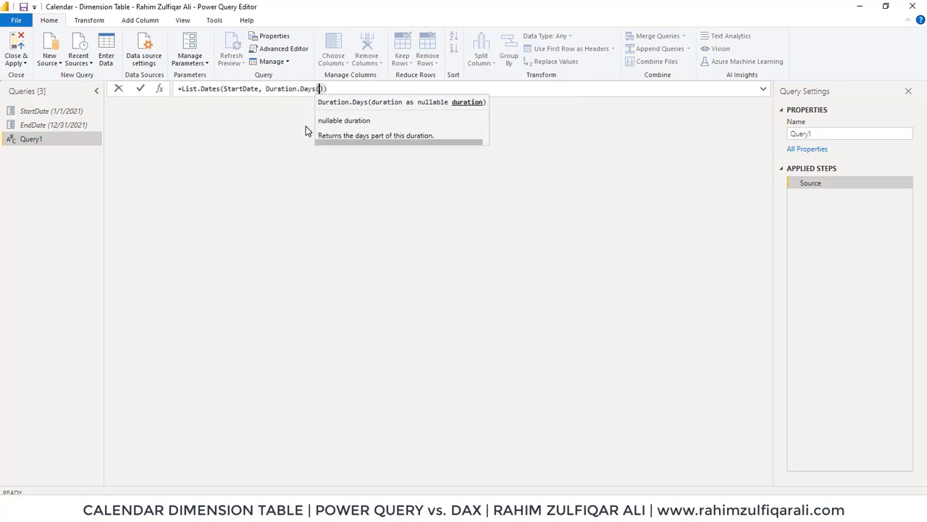
{"action": "type", "text": "End"}
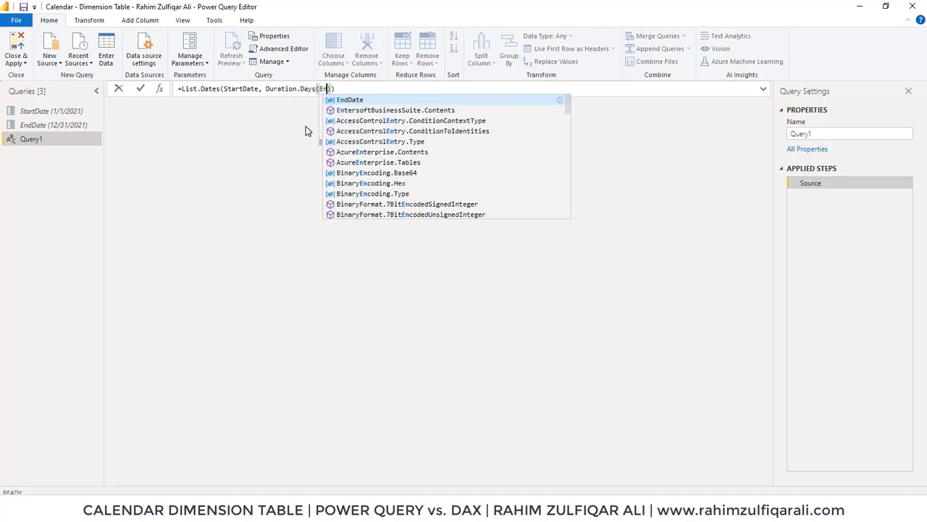
{"action": "key", "text": "Tab"}
{"action": "type", "text": "- Sta"}
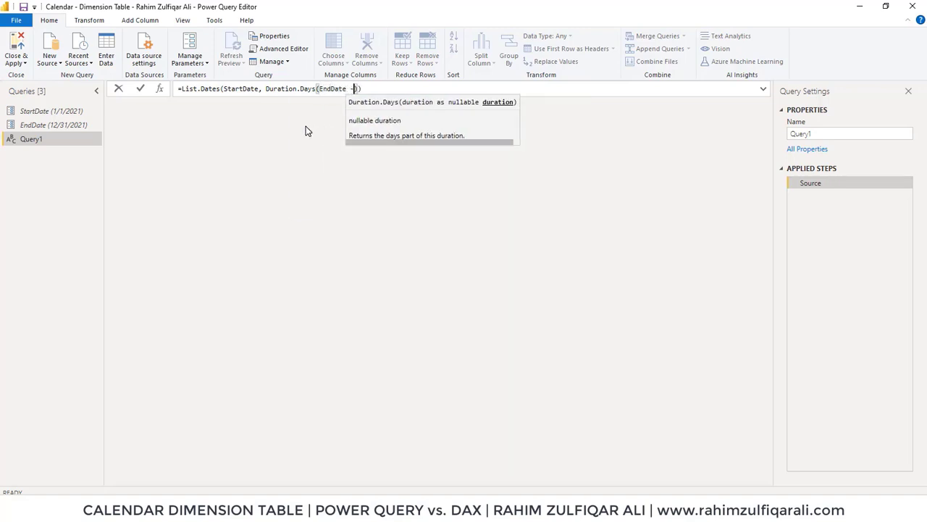
{"action": "type", "text": "rt"}
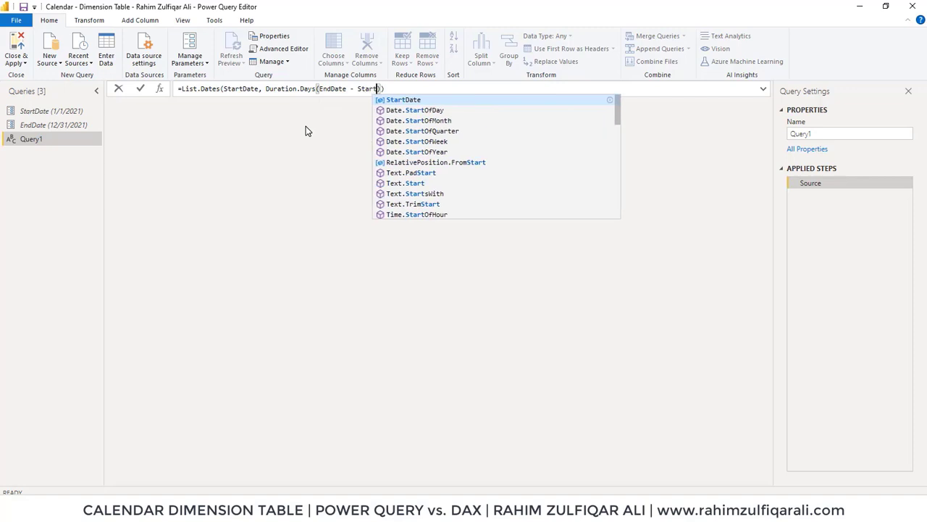
{"action": "key", "text": "Tab"}
{"action": "key", "text": "Right"}
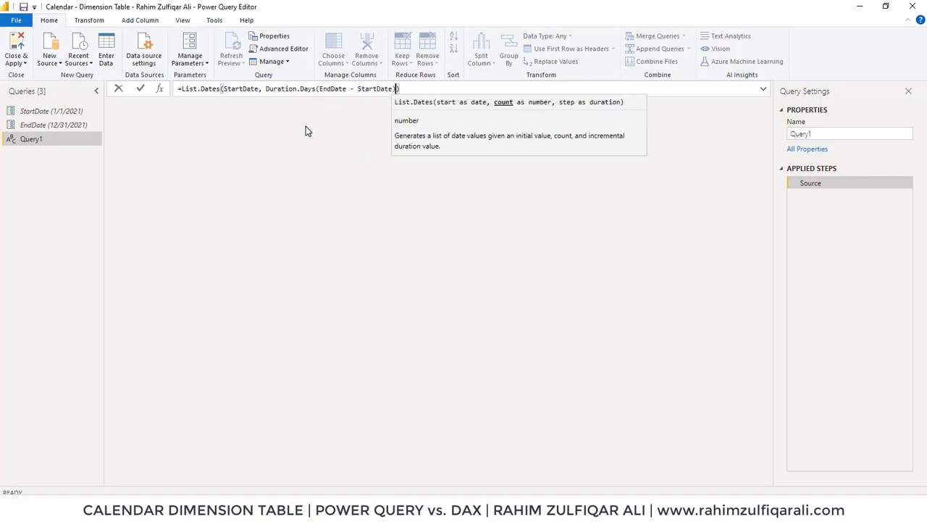
{"action": "type", "text": "+1,"}
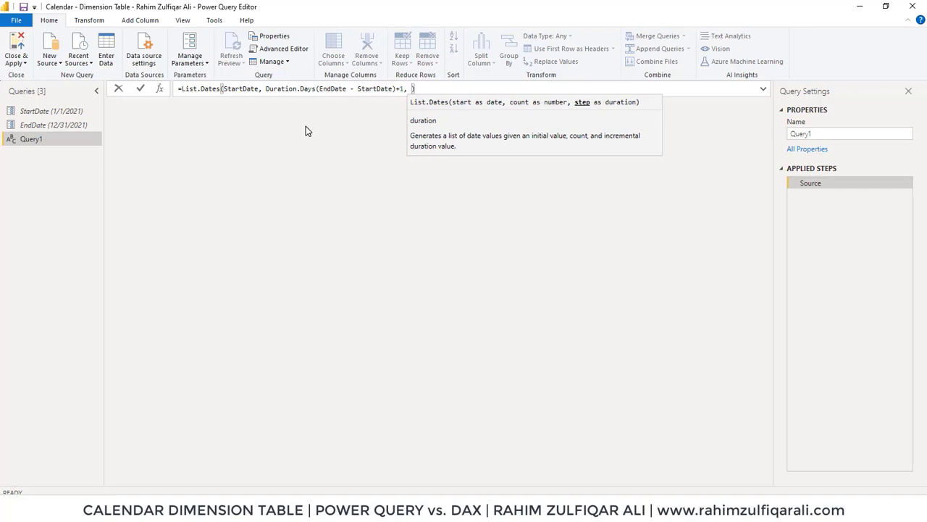
- Complete the List.Dates formula with the step argument #duration(1,0,0,0) and commit it to generate the date list
{"action": "type", "text": "#du"}
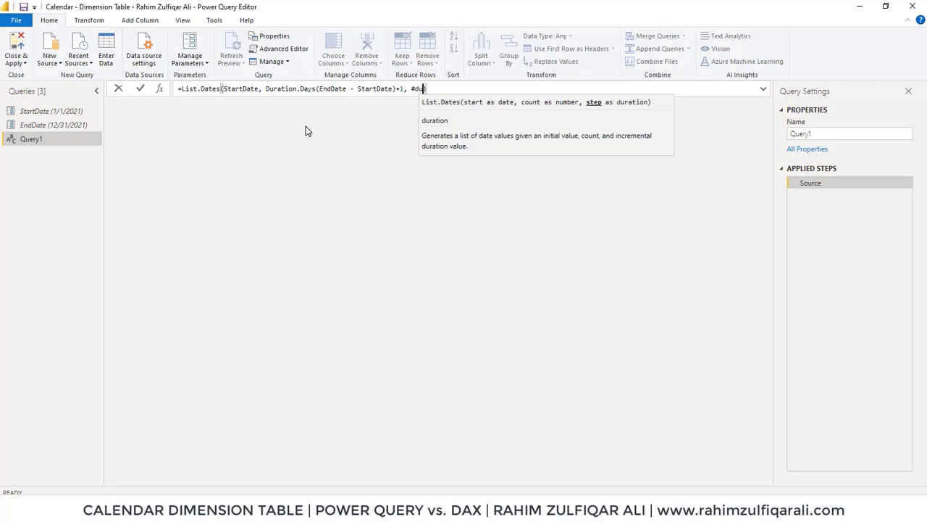
{"action": "type", "text": "ration"}
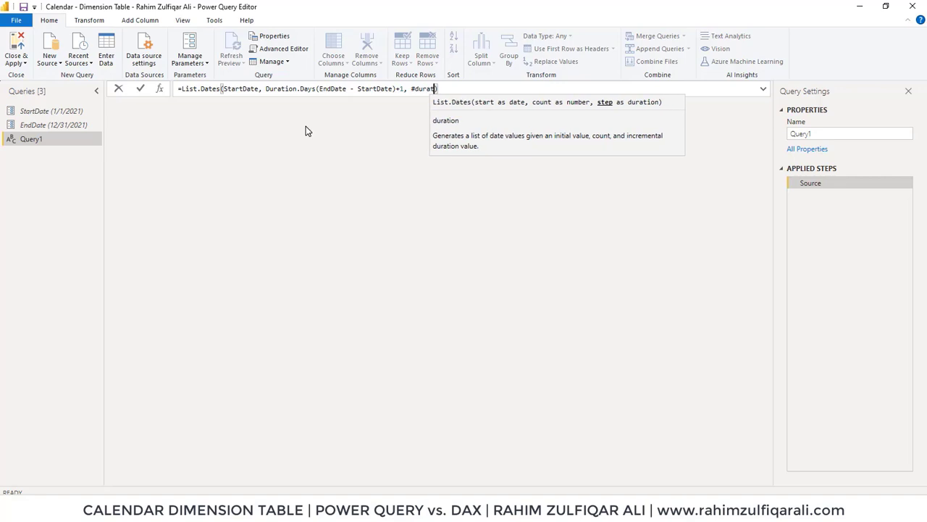
{"action": "type", "text": "("}
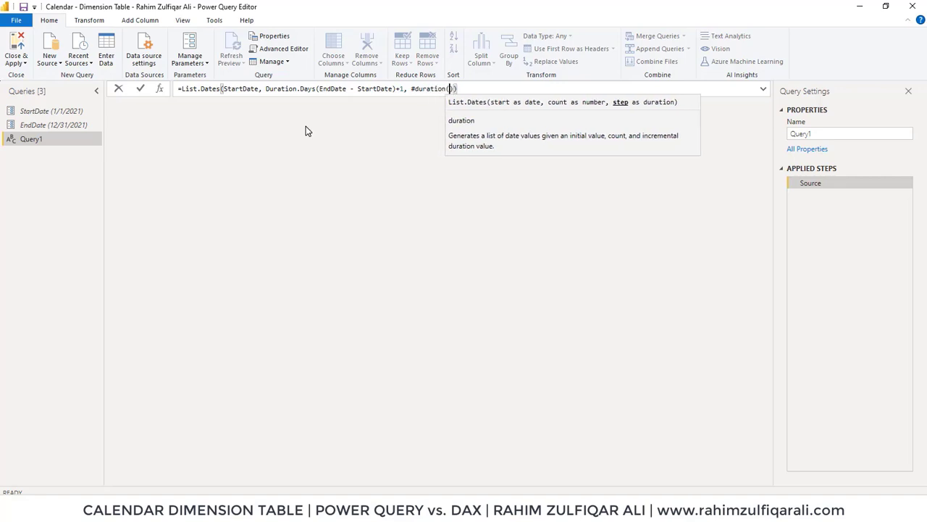
{"action": "type", "text": "1,"}
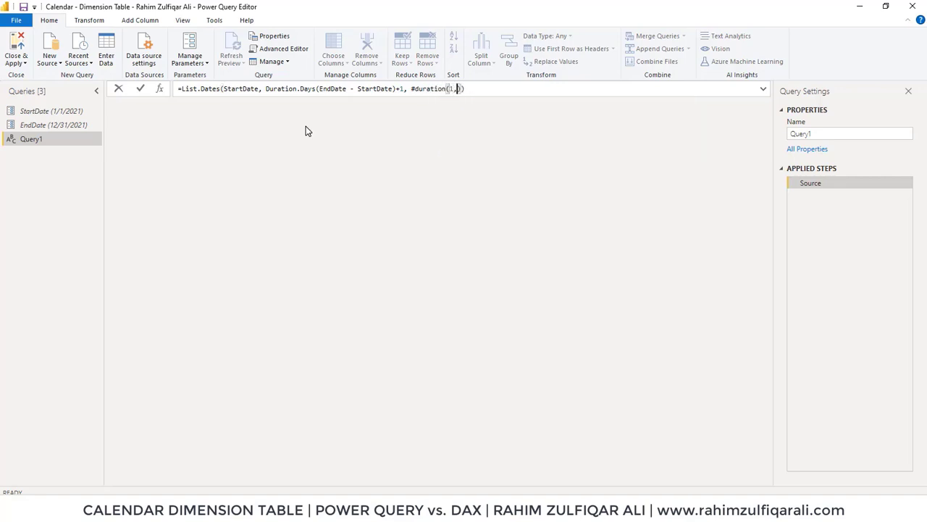
{"action": "type", "text": "0,0,0)"}
{"action": "key", "text": "Return"}
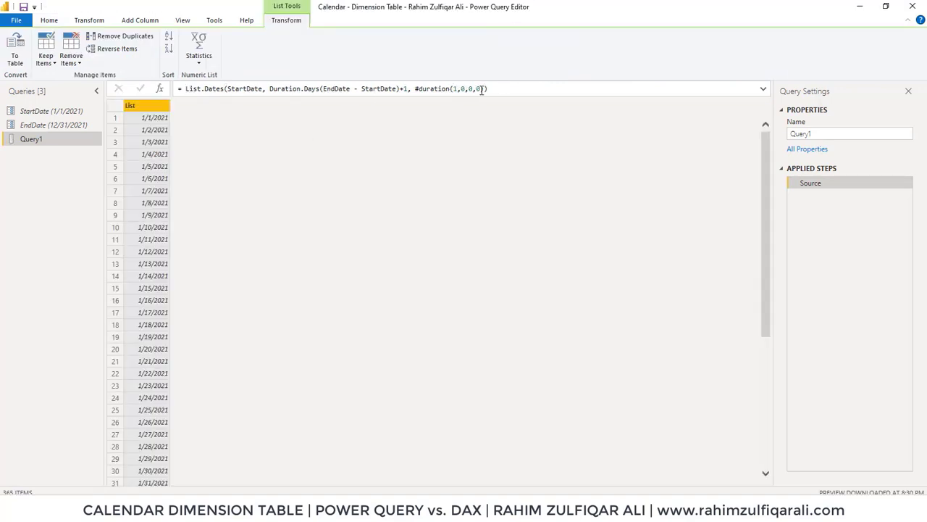
- Switch to the browser, read the #duration syntax and its arguments in the PowerQuery M documentation, and return to the Power Query Editor
{"action": "key", "text": "alt+Tab"}
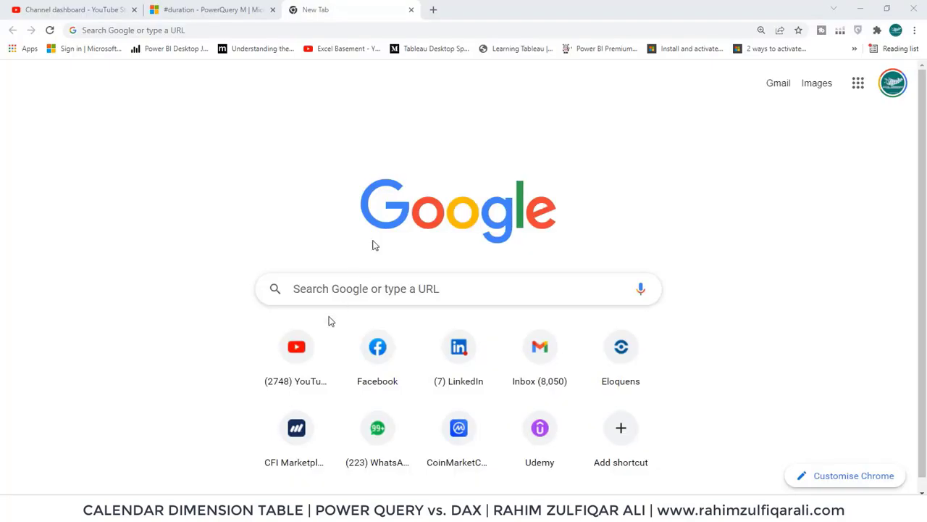
{"action": "left_click", "coordinate": [210, 10]}
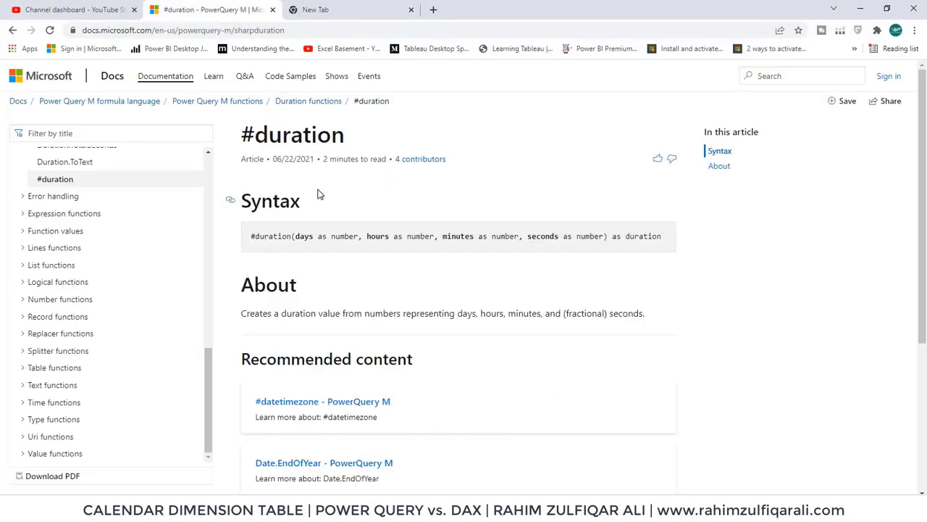
{"action": "left_click_drag", "start_coordinate": [239, 135], "coordinate": [349, 137]}
{"action": "left_click", "coordinate": [323, 146]}
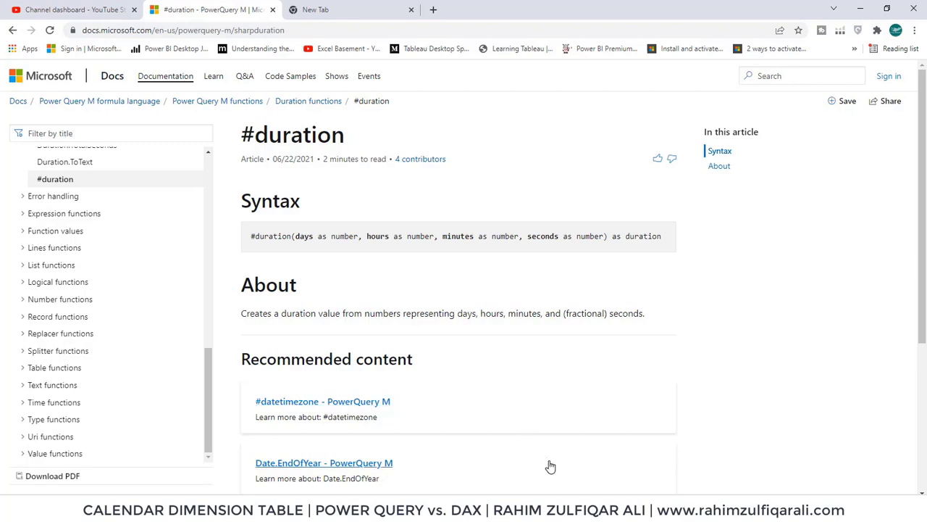
{"action": "mouse_move", "coordinate": [468, 514]}
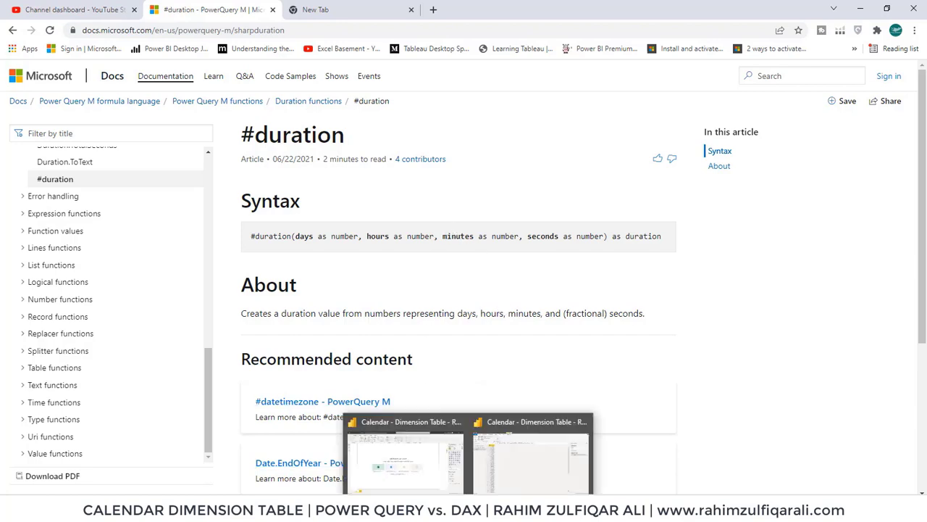
{"action": "left_click", "coordinate": [518, 468]}
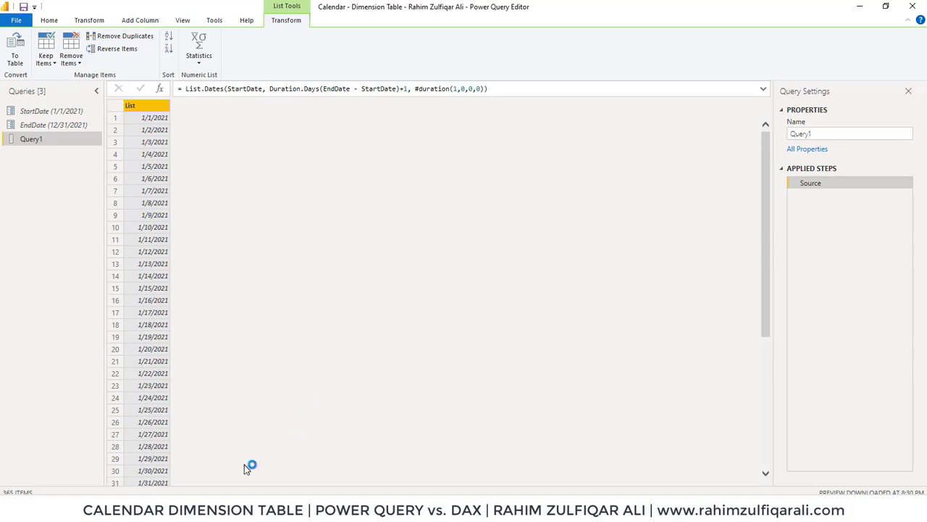
{"action": "key", "text": "alt+Tab"}
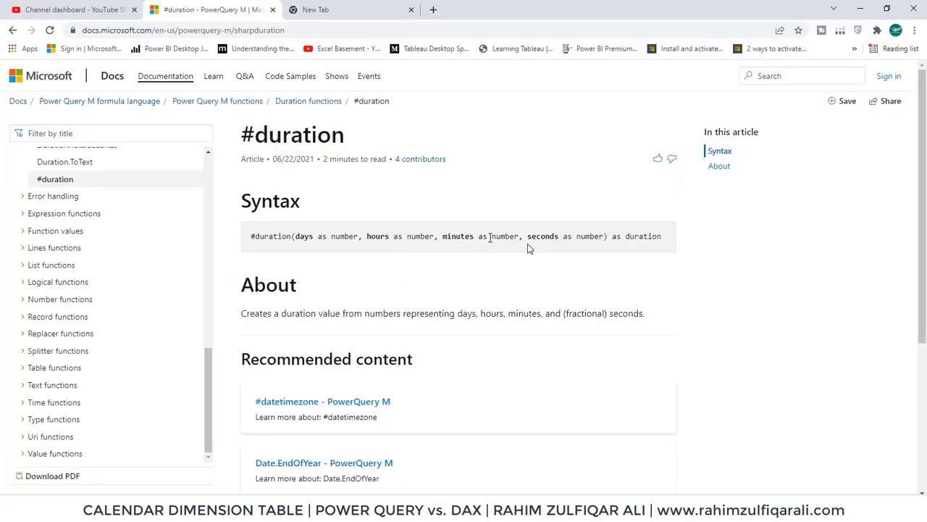
{"action": "left_click_drag", "start_coordinate": [299, 237], "coordinate": [323, 239]}
{"action": "left_click", "coordinate": [332, 242]}
{"action": "mouse_move", "coordinate": [471, 516]}
{"action": "left_click", "coordinate": [507, 475]}
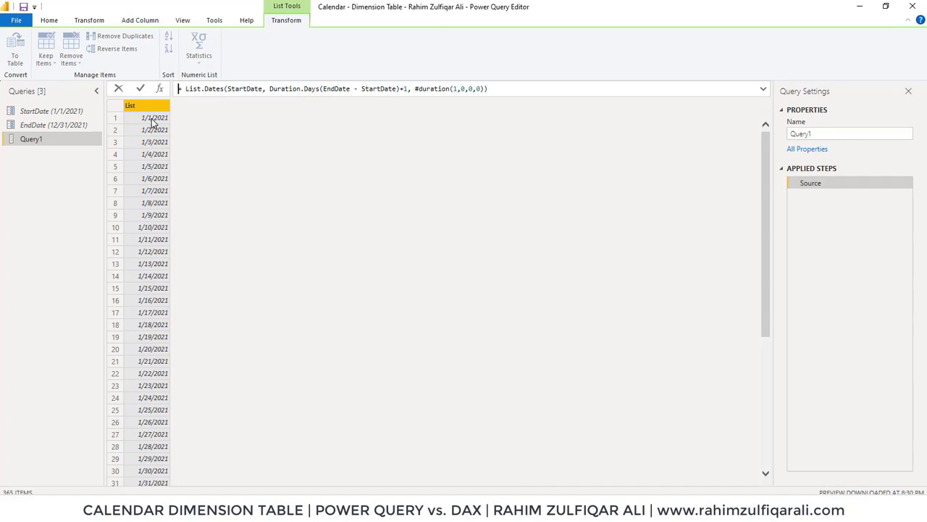
- Examine the generated date list down to its last date and check the +1 in the count argument of the formula
{"action": "left_click", "coordinate": [766, 182]}
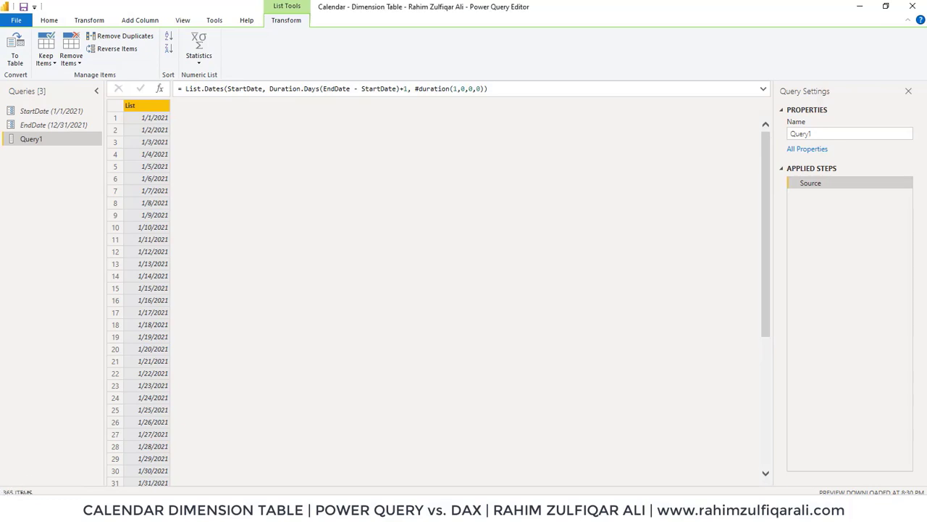
{"action": "left_click_drag", "start_coordinate": [767, 148], "coordinate": [764, 449]}
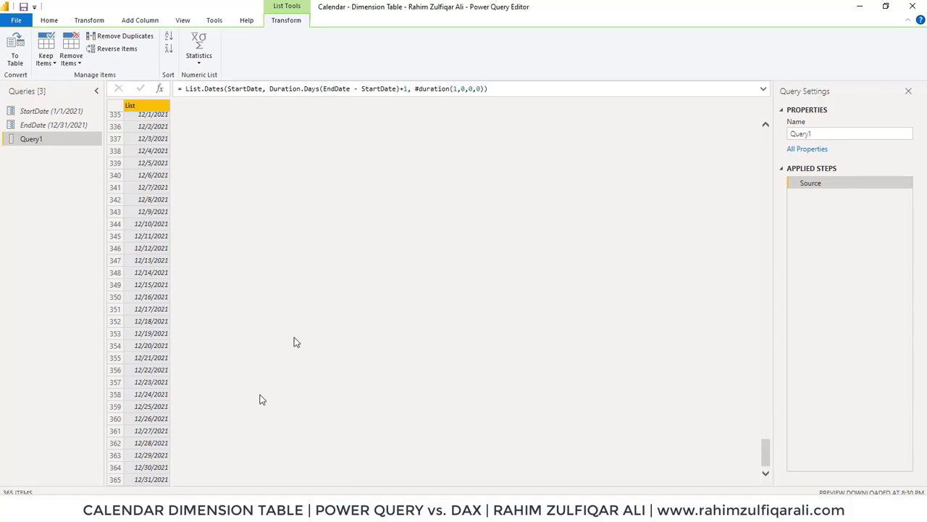
{"action": "left_click", "coordinate": [407, 88]}
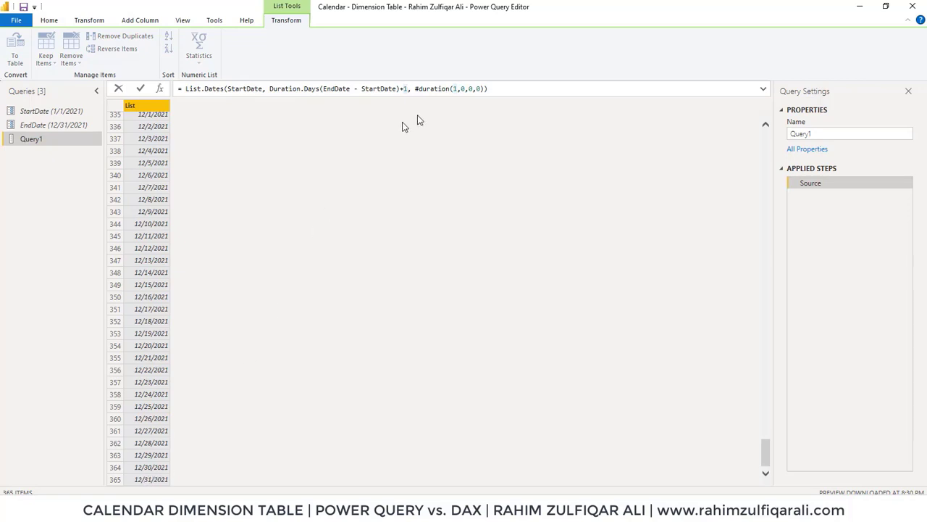
{"action": "left_click", "coordinate": [509, 88]}
{"action": "key", "text": "Return"}
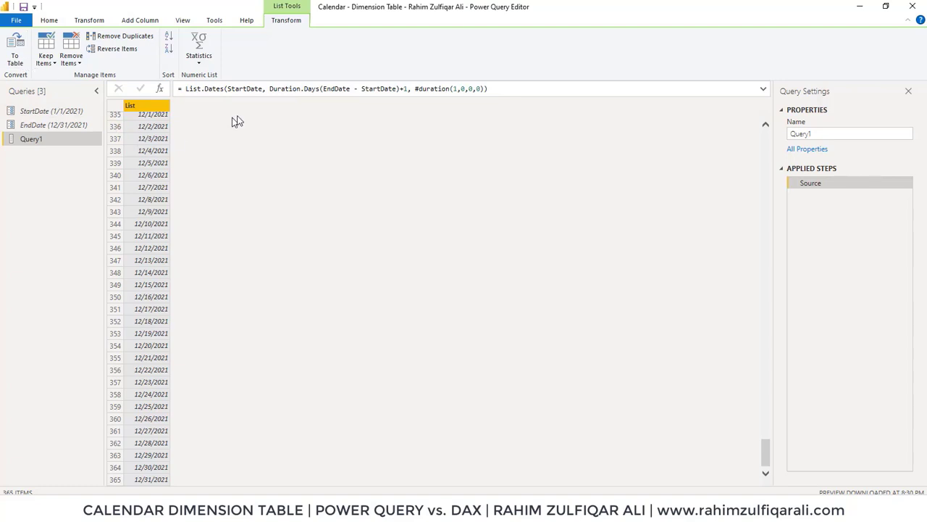
- Convert the date list to a table with delimiter None and extra columns shown as errors
{"action": "left_click", "coordinate": [15, 58]}
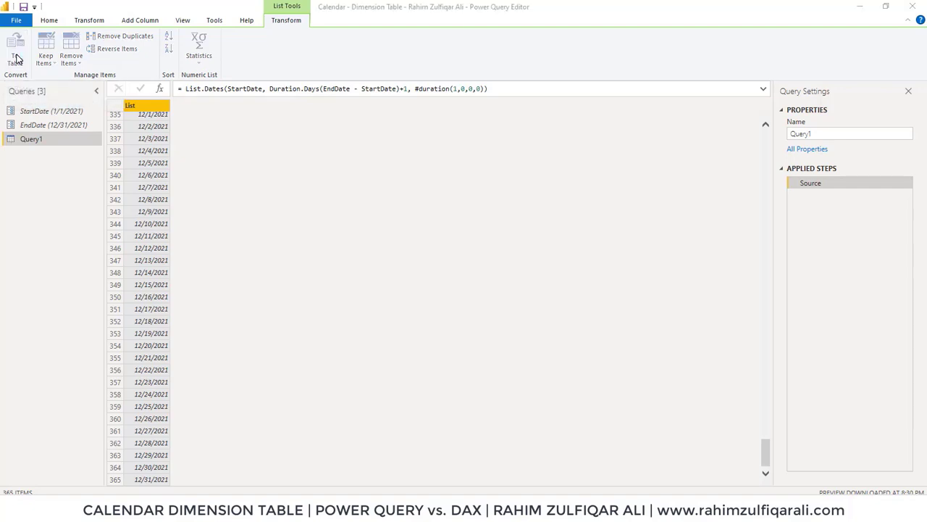
{"action": "left_click", "coordinate": [343, 245]}
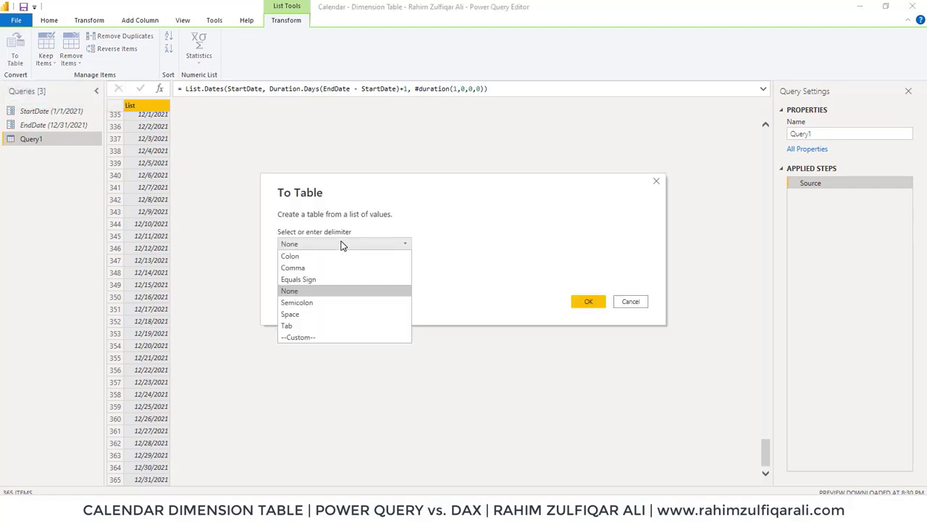
{"action": "left_click", "coordinate": [343, 245]}
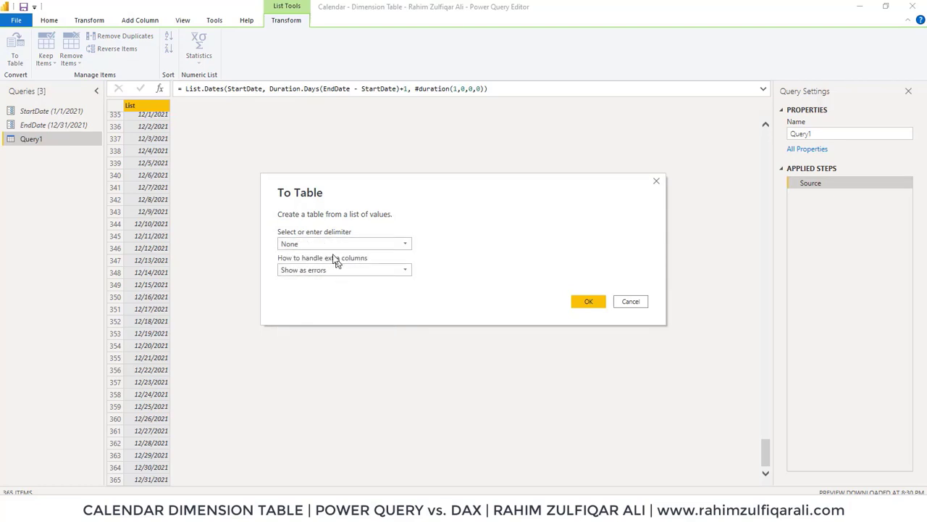
{"action": "left_click", "coordinate": [588, 302]}
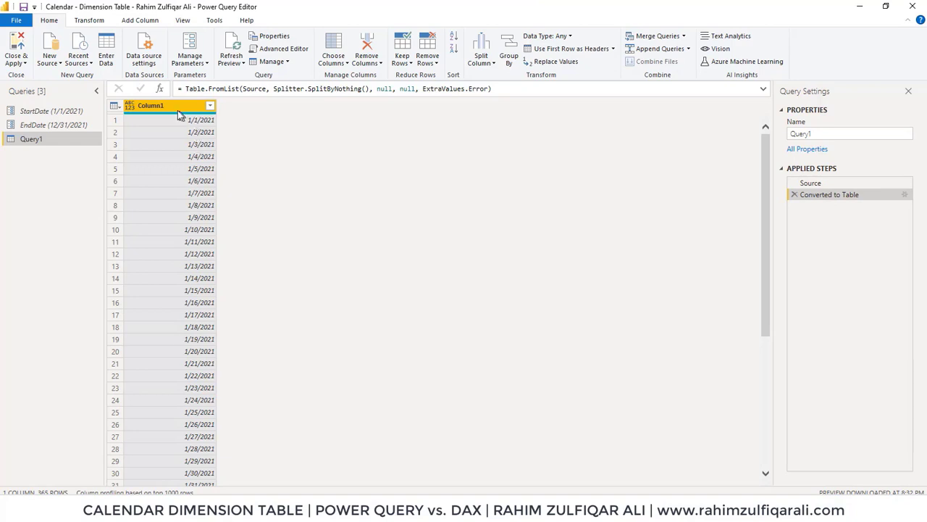
- Check the StartDate and EndDate parameters and rename Query1's single column as Dates
{"action": "left_click", "coordinate": [76, 114]}
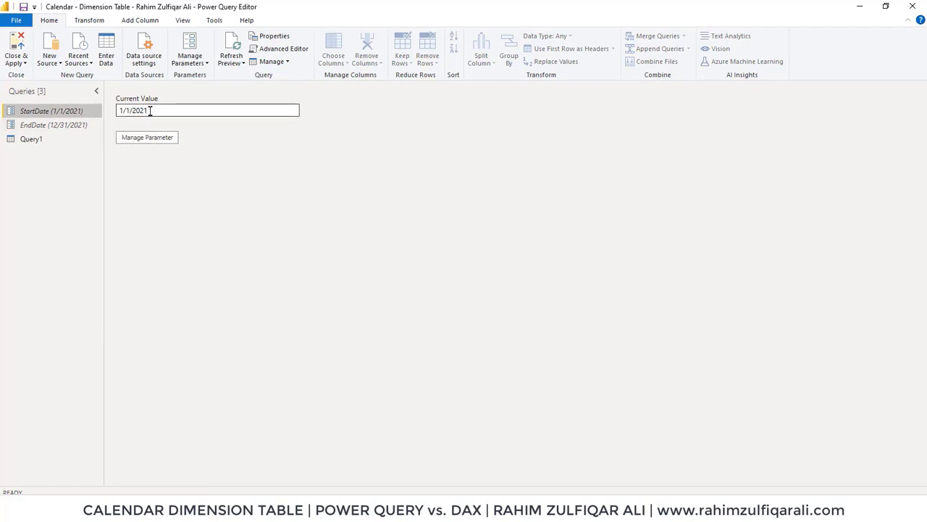
{"action": "left_click", "coordinate": [72, 125]}
{"action": "left_click", "coordinate": [45, 140]}
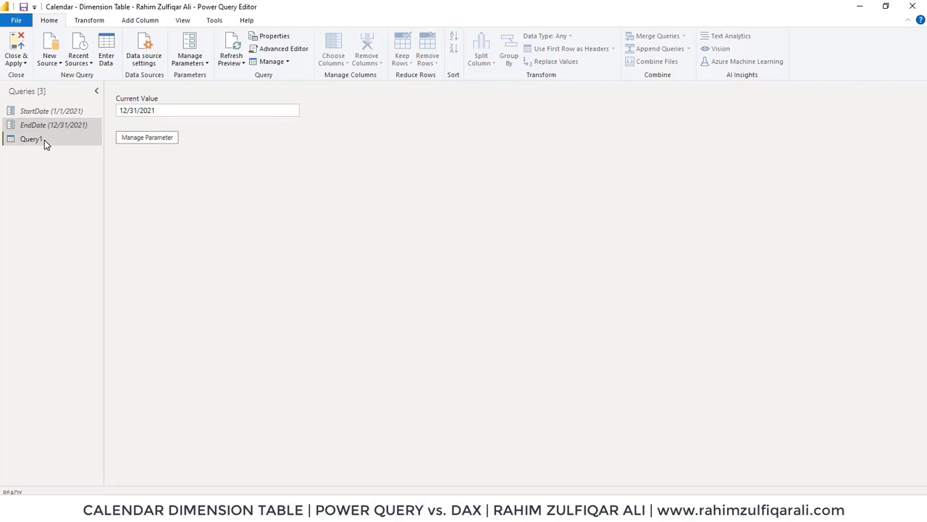
{"action": "left_click", "coordinate": [168, 106]}
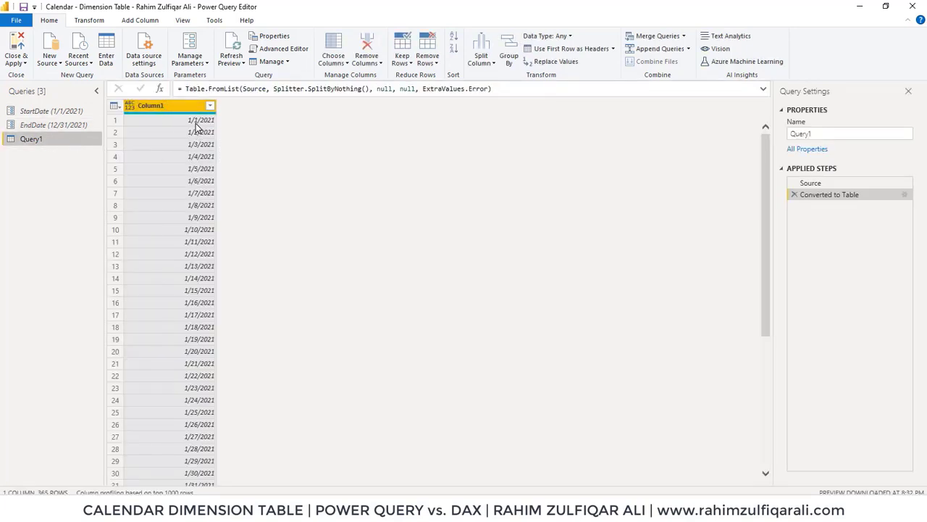
{"action": "double_click", "coordinate": [183, 106]}
{"action": "type", "text": "Dates"}
{"action": "key", "text": "Return"}
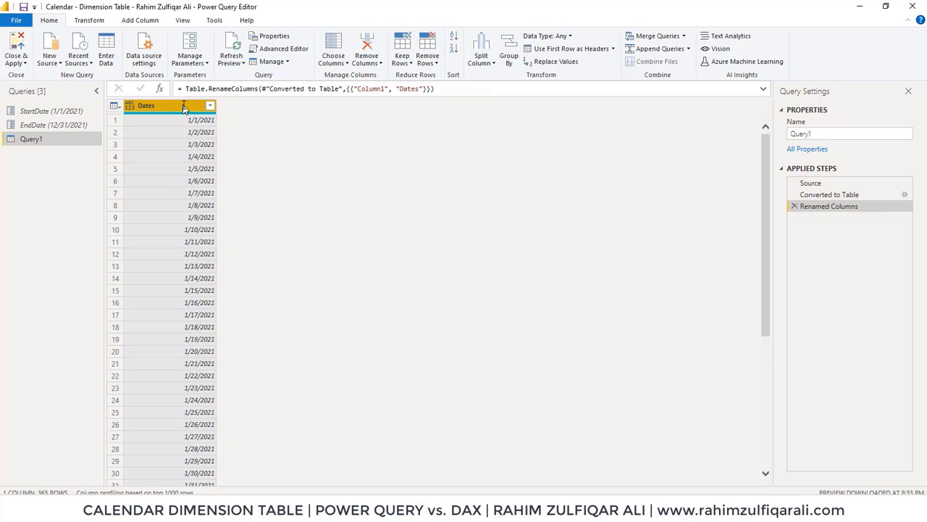
- Duplicate the Dates column five times
{"action": "right_click", "coordinate": [184, 108]}
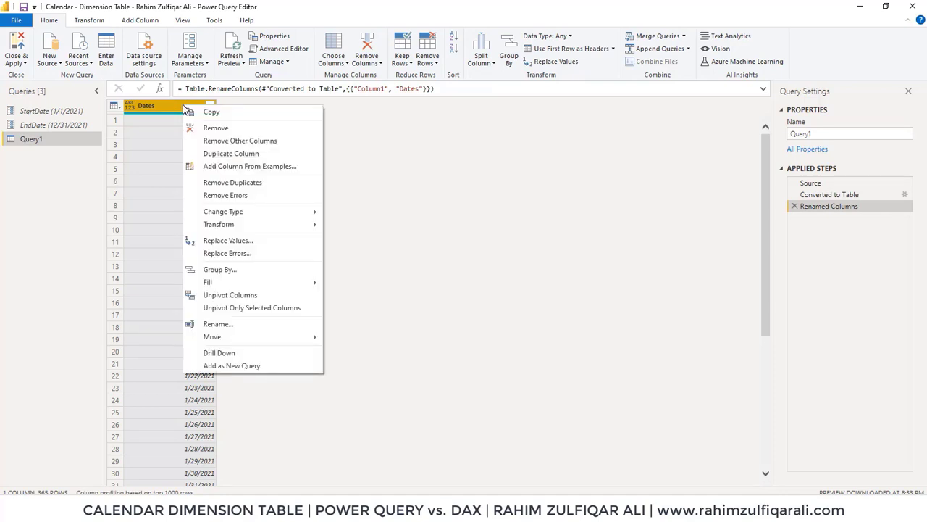
{"action": "left_click", "coordinate": [231, 153]}
{"action": "right_click", "coordinate": [192, 107]}
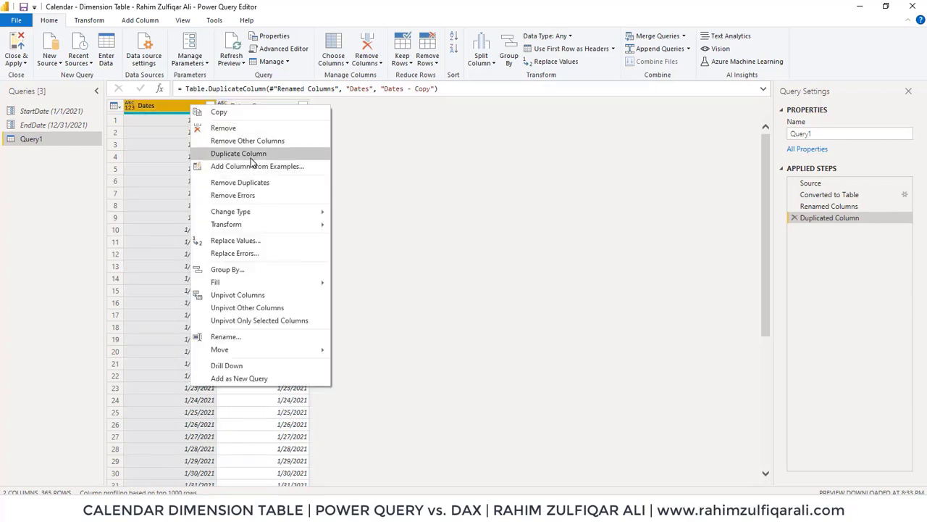
{"action": "left_click", "coordinate": [252, 154]}
{"action": "right_click", "coordinate": [174, 108]}
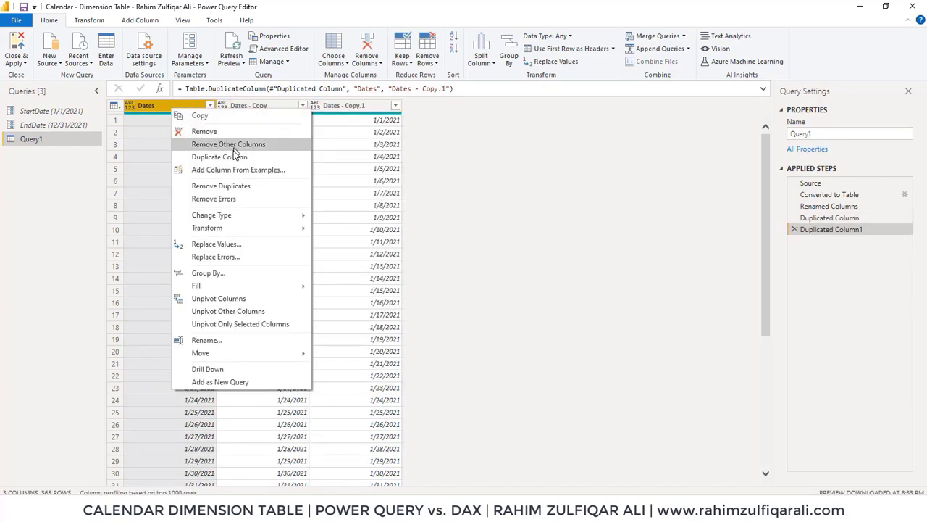
{"action": "left_click", "coordinate": [235, 156]}
{"action": "right_click", "coordinate": [186, 107]}
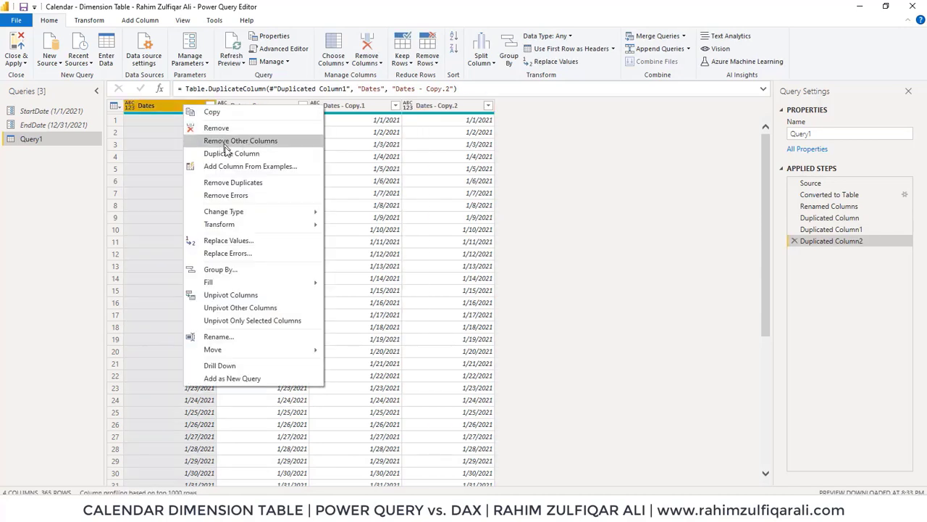
{"action": "left_click", "coordinate": [226, 153]}
{"action": "right_click", "coordinate": [178, 105]}
{"action": "left_click", "coordinate": [234, 151]}
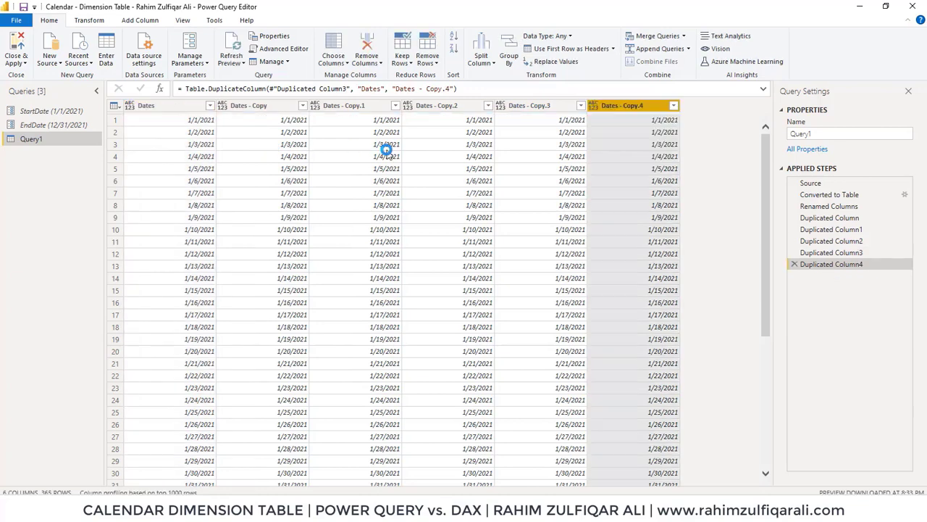
- Transform the Dates - Copy column into the name of the month
{"action": "left_click", "coordinate": [268, 108]}
{"action": "right_click", "coordinate": [268, 108]}
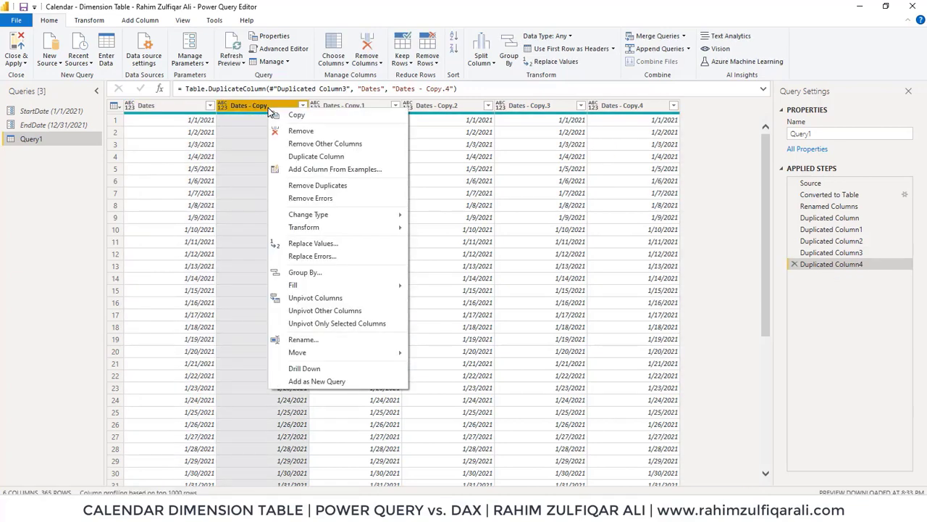
{"action": "mouse_move", "coordinate": [382, 231]}
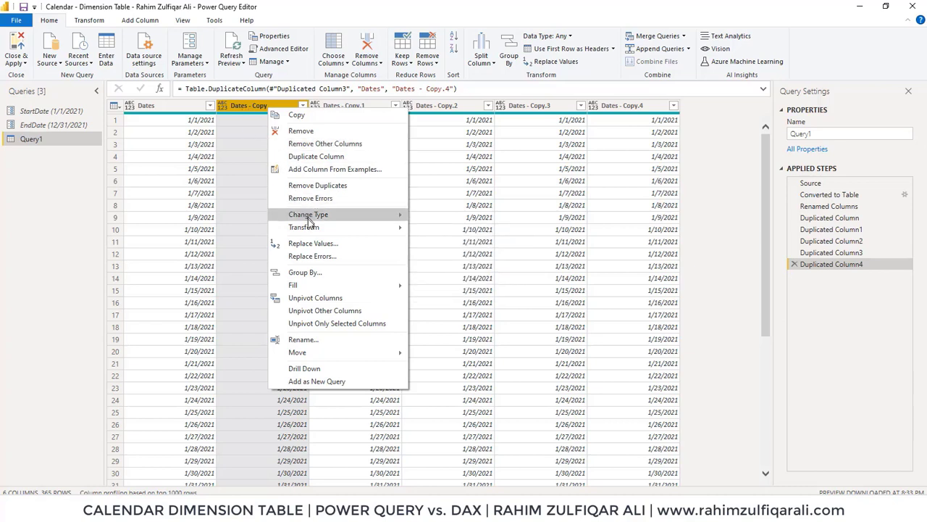
{"action": "mouse_move", "coordinate": [310, 229]}
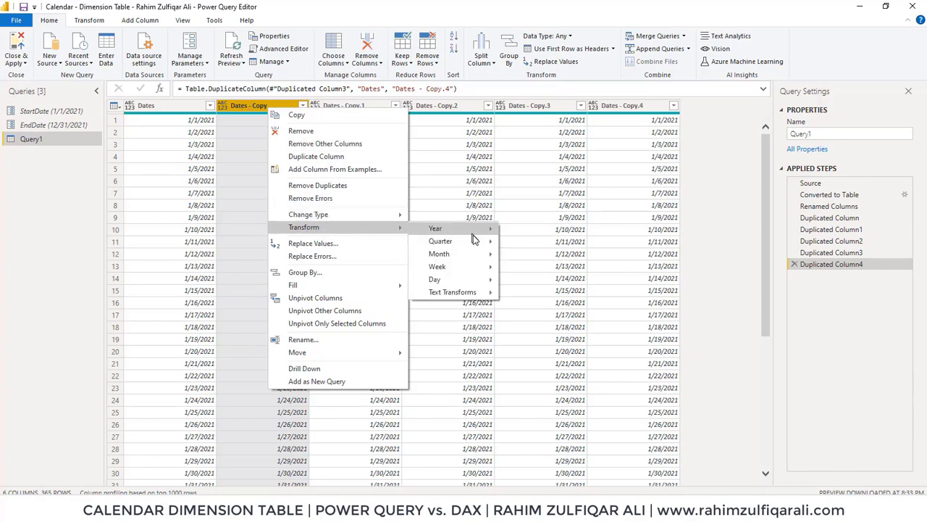
{"action": "mouse_move", "coordinate": [466, 252]}
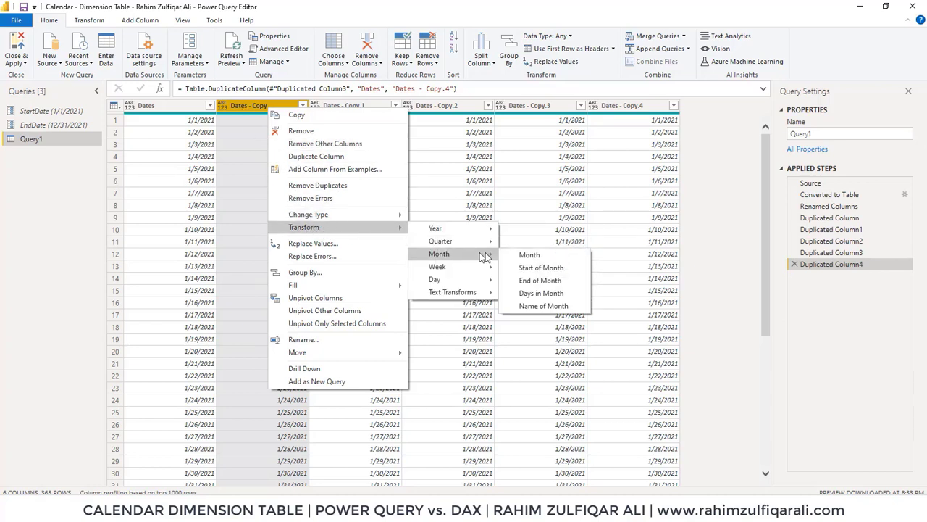
{"action": "left_click", "coordinate": [540, 305]}
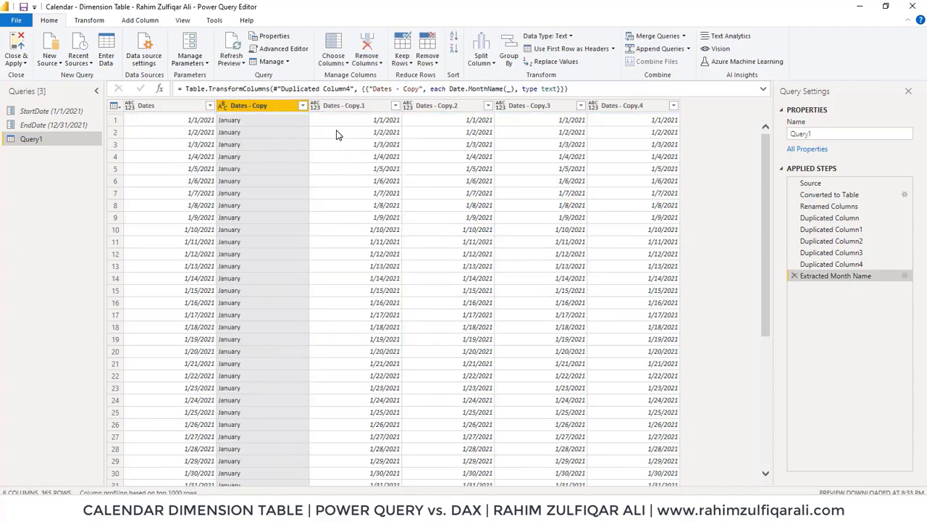
- Transform the Dates - Copy.1 column into the month number
{"action": "left_click", "coordinate": [344, 107]}
{"action": "right_click", "coordinate": [343, 107]}
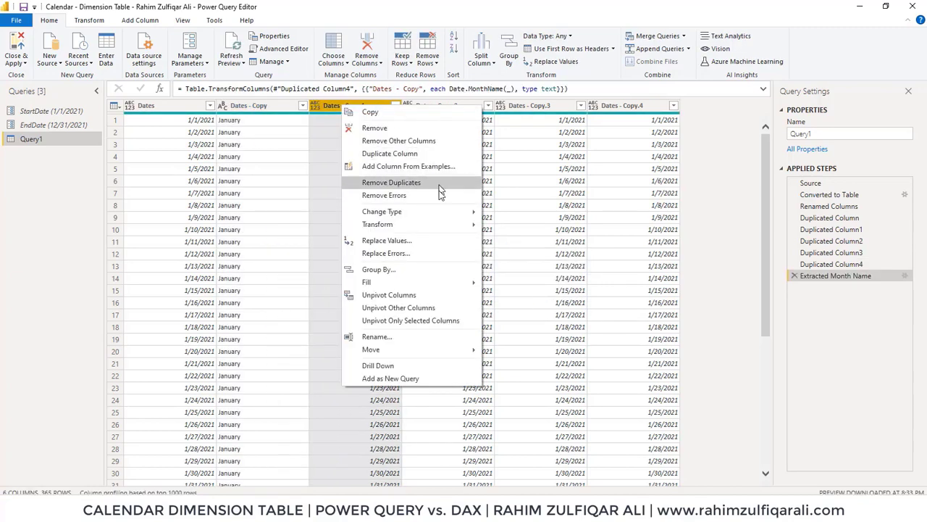
{"action": "mouse_move", "coordinate": [424, 223]}
{"action": "mouse_move", "coordinate": [551, 251]}
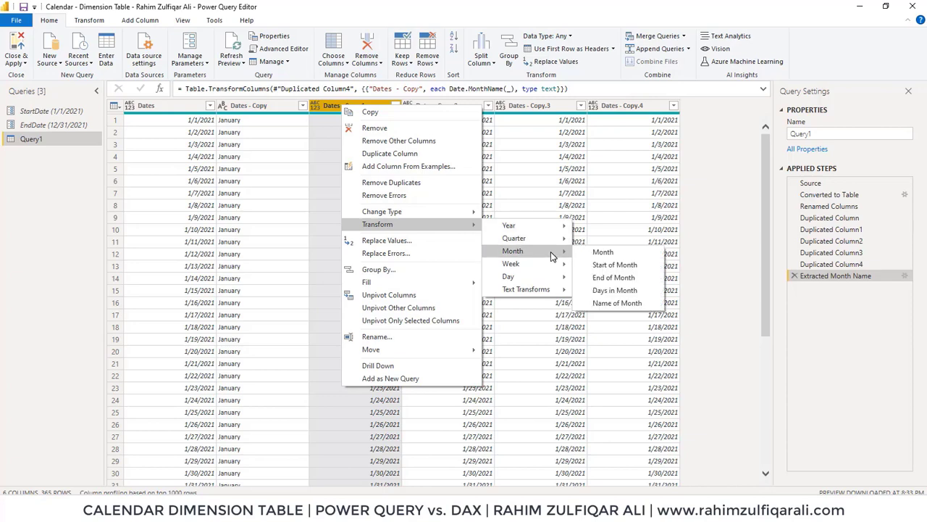
{"action": "left_click", "coordinate": [602, 252]}
- Transform the Dates - Copy.2 column into the year and select the Dates - Copy.3 column
{"action": "right_click", "coordinate": [438, 109]}
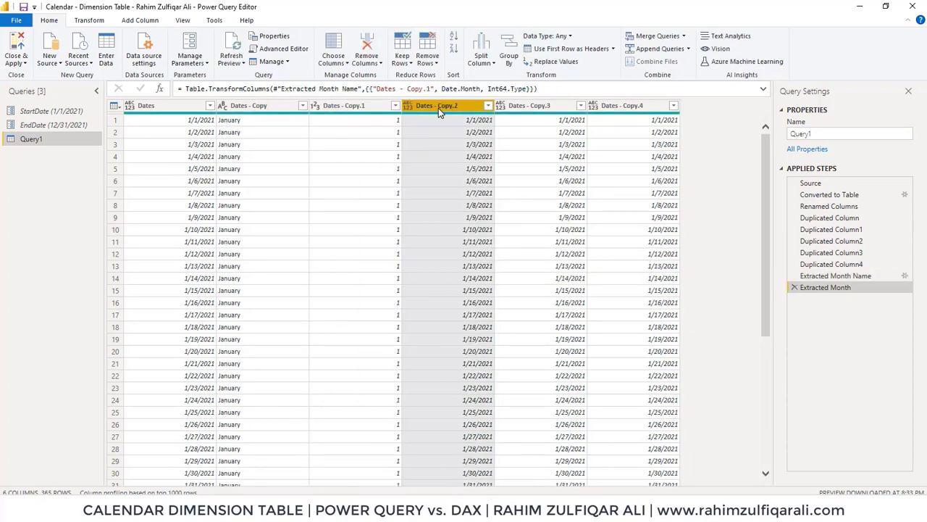
{"action": "mouse_move", "coordinate": [538, 230]}
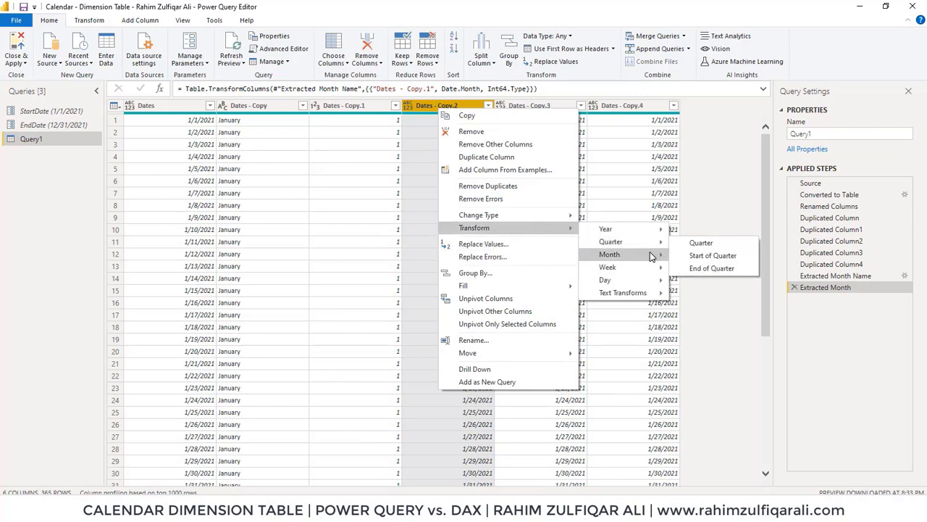
{"action": "mouse_move", "coordinate": [643, 230]}
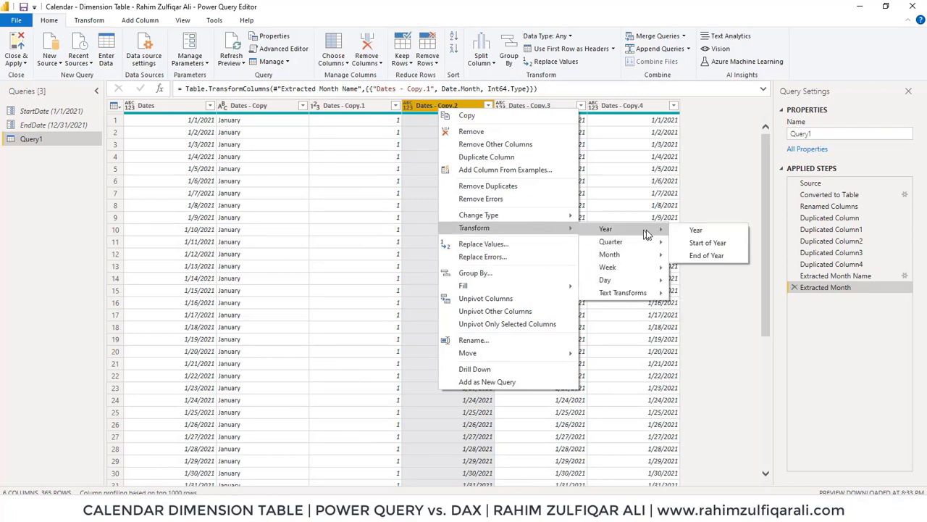
{"action": "left_click", "coordinate": [690, 229]}
{"action": "left_click", "coordinate": [534, 106]}
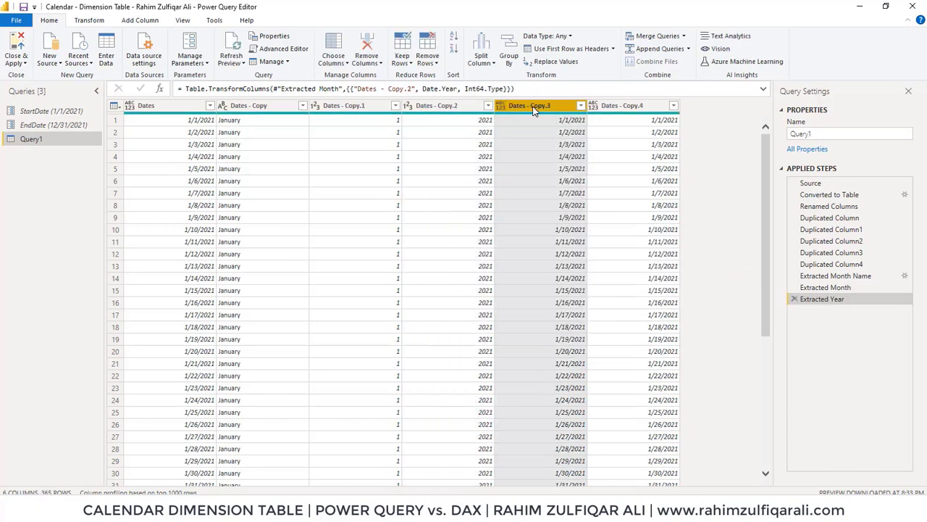
- Transform the Dates - Copy.3 column into the quarter of the year and check its values down to the last row
{"action": "right_click", "coordinate": [534, 106]}
{"action": "mouse_move", "coordinate": [620, 229]}
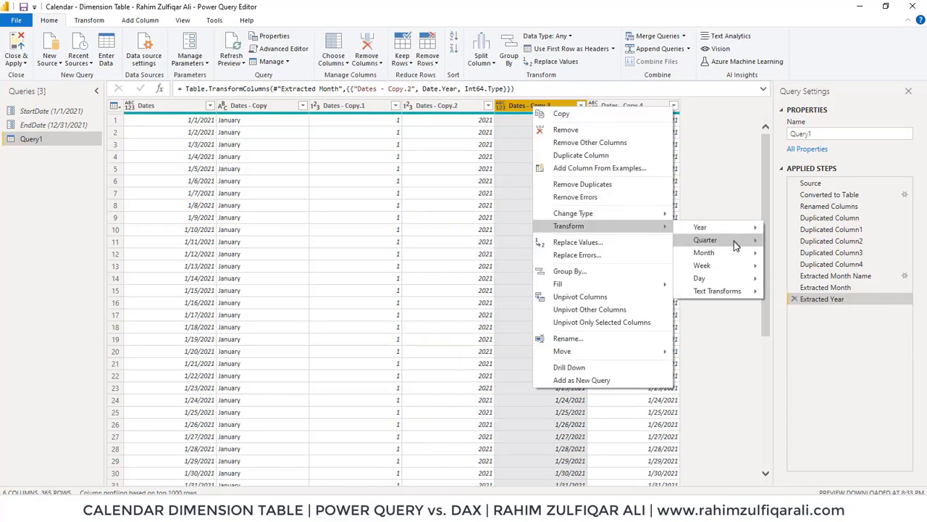
{"action": "mouse_move", "coordinate": [734, 242]}
{"action": "left_click", "coordinate": [790, 242]}
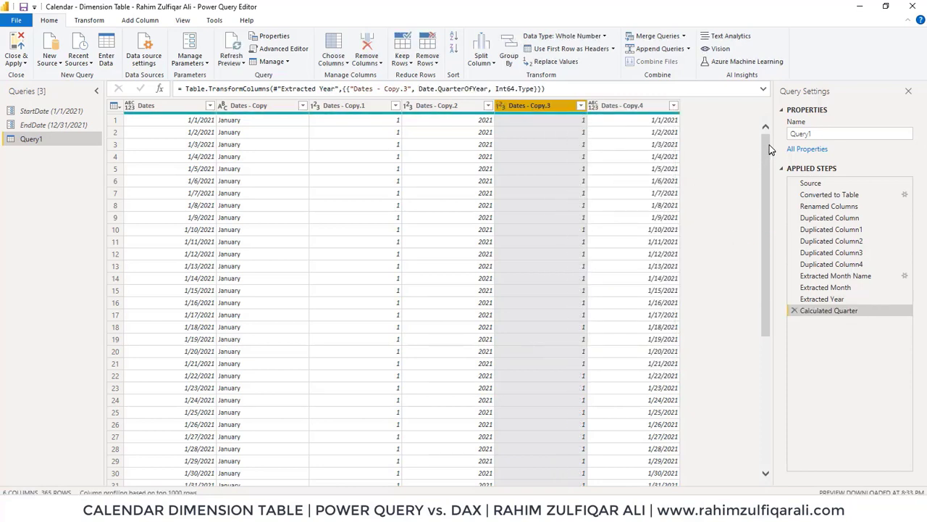
{"action": "left_click_drag", "start_coordinate": [770, 148], "coordinate": [764, 479]}
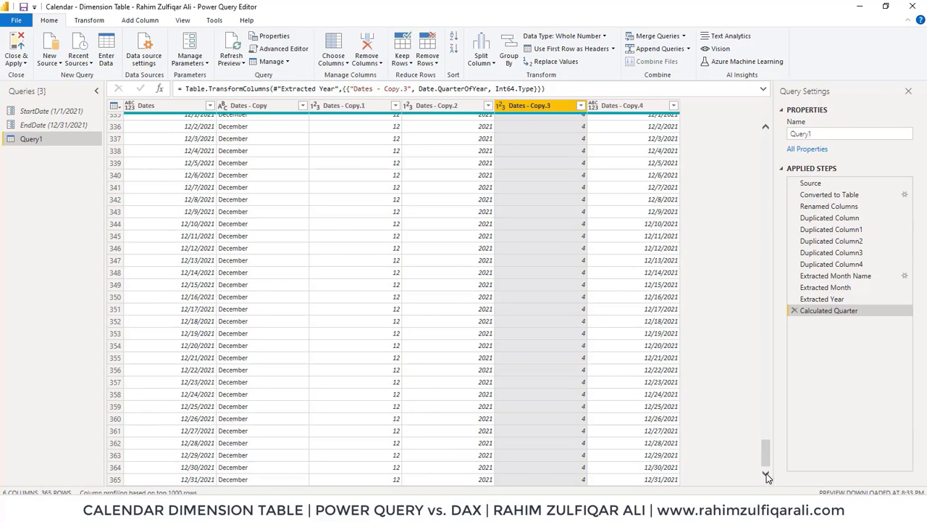
{"action": "left_click_drag", "start_coordinate": [767, 455], "coordinate": [735, 121]}
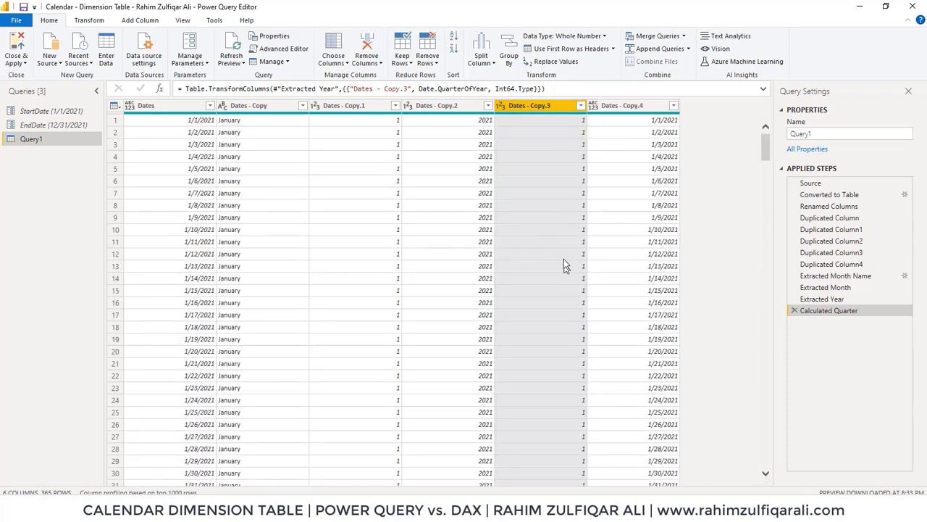
- Transform the Dates - Copy.4 column into the day number
{"action": "left_click", "coordinate": [612, 105]}
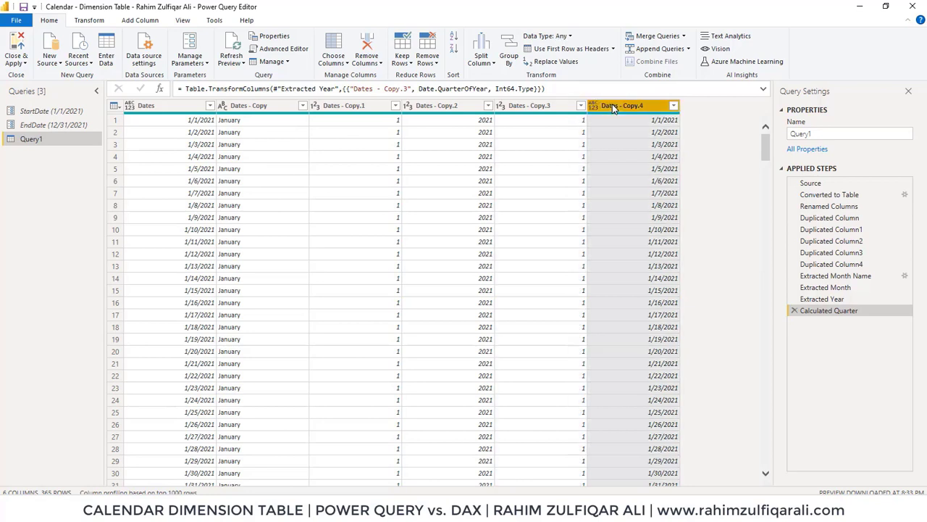
{"action": "right_click", "coordinate": [612, 105]}
{"action": "mouse_move", "coordinate": [668, 227]}
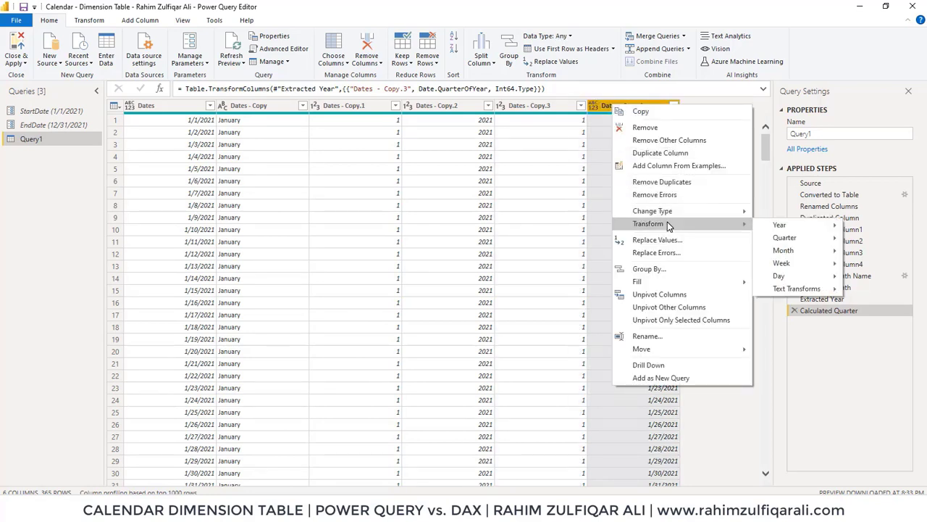
{"action": "mouse_move", "coordinate": [789, 278]}
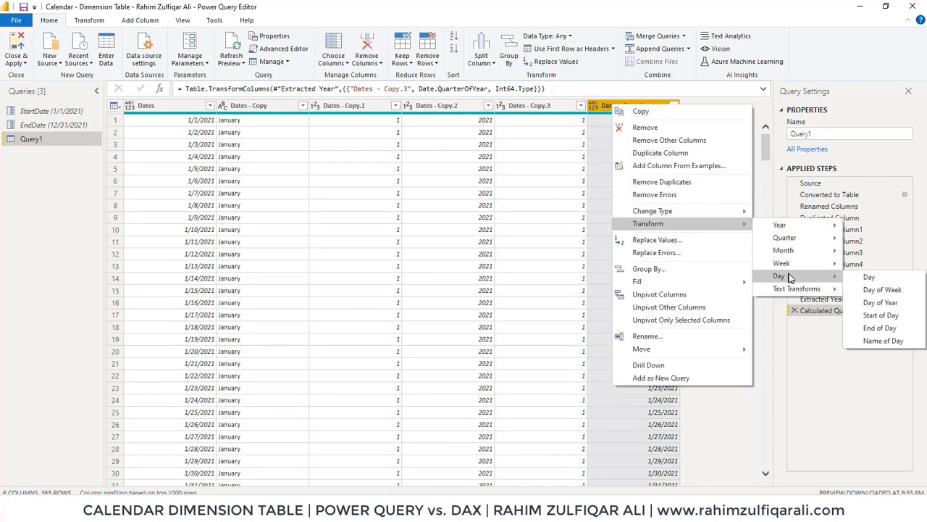
{"action": "left_click", "coordinate": [869, 277]}
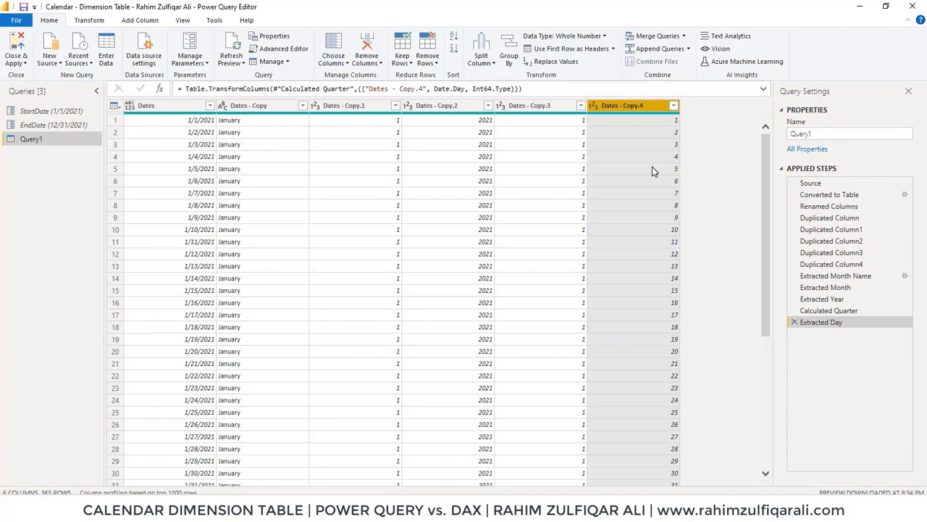
- Rename the Dates - Copy column as Month Name and the Dates - Copy.1 column as Month No
{"action": "left_click", "coordinate": [268, 107]}
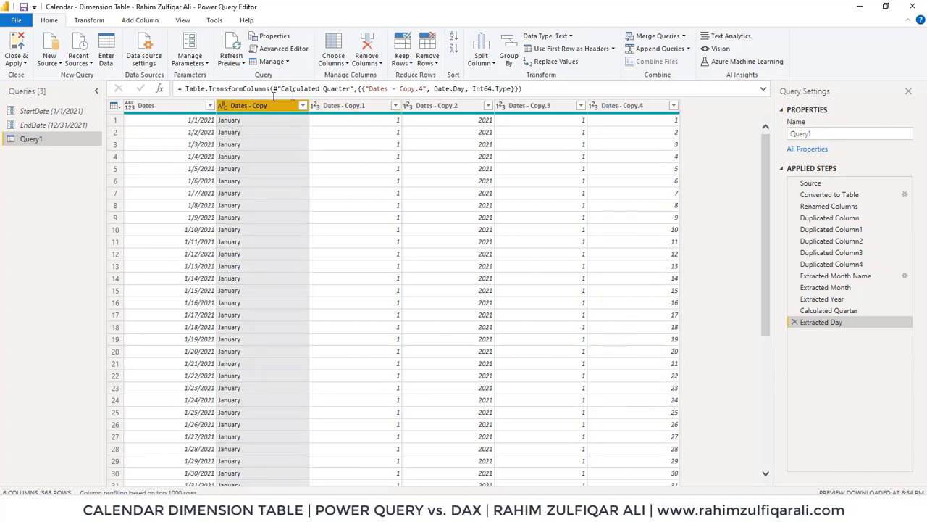
{"action": "double_click", "coordinate": [271, 107]}
{"action": "type", "text": "Mo"}
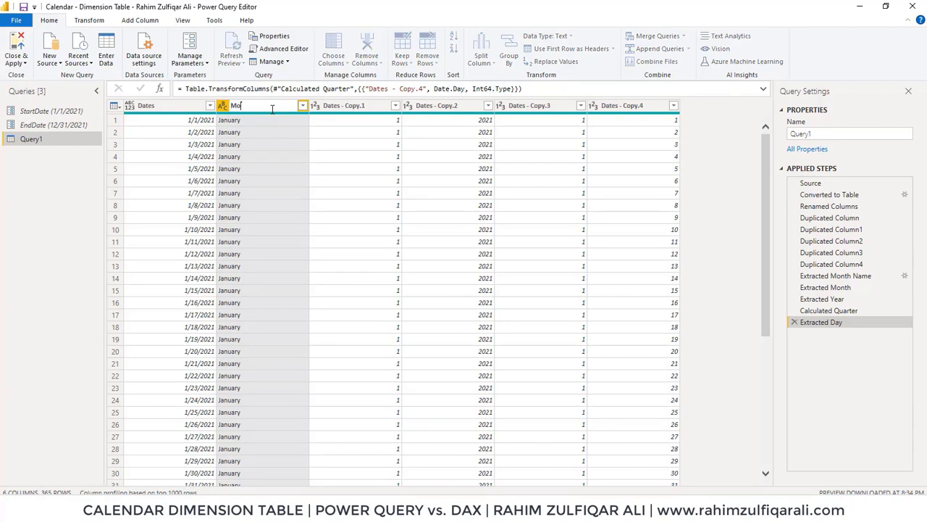
{"action": "type", "text": "nth Name"}
{"action": "key", "text": "Return"}
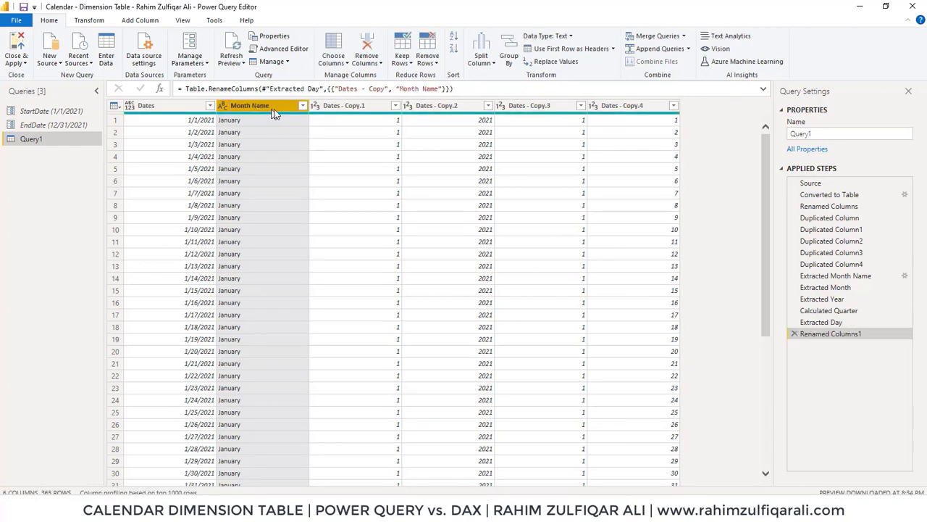
{"action": "double_click", "coordinate": [334, 105]}
{"action": "type", "text": "Mo"}
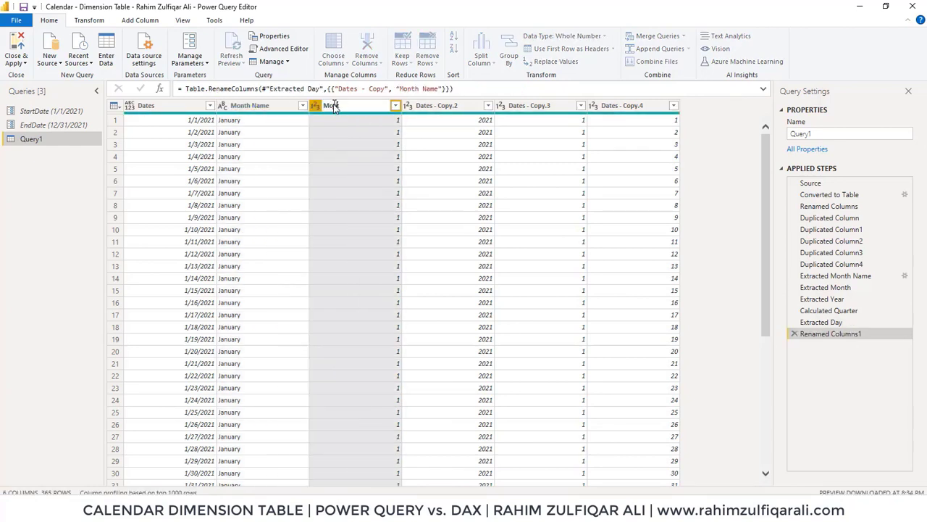
{"action": "type", "text": "nth No"}
{"action": "key", "text": "Return"}
- Rename the Dates - Copy.2 column as Year and the Dates - Copy.3 column as Quarter
{"action": "left_click", "coordinate": [431, 106]}
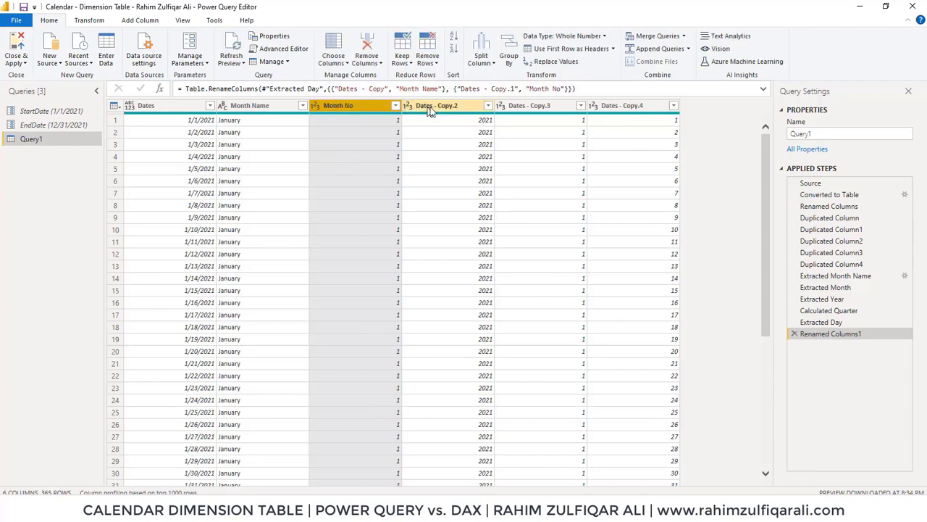
{"action": "double_click", "coordinate": [431, 106]}
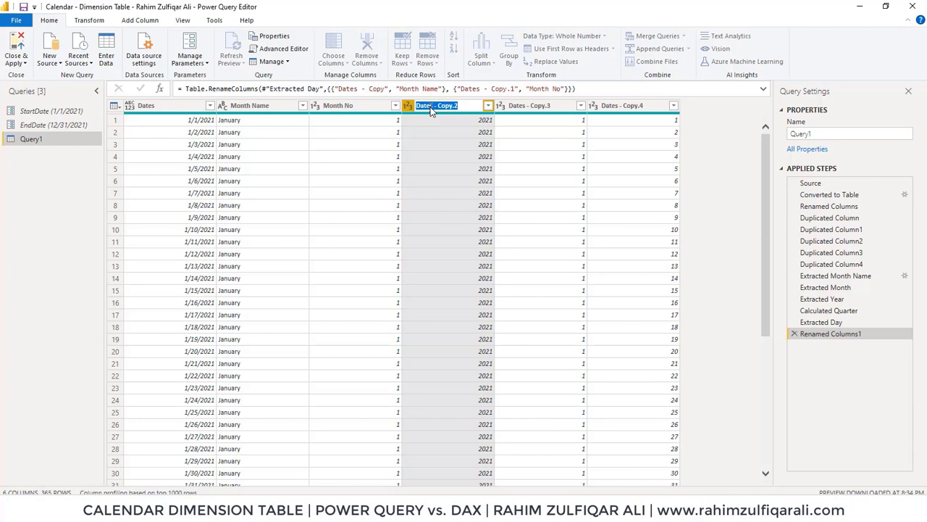
{"action": "type", "text": "Year"}
{"action": "key", "text": "Return"}
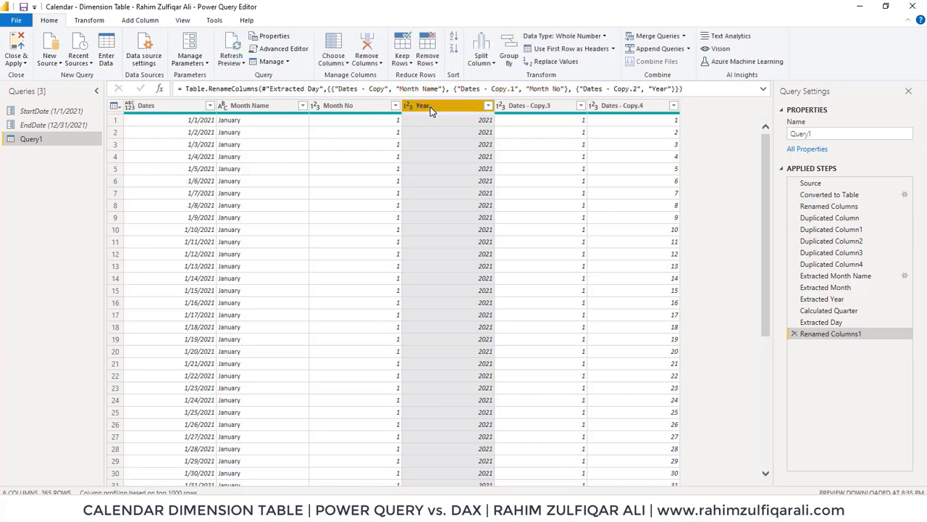
{"action": "double_click", "coordinate": [538, 106]}
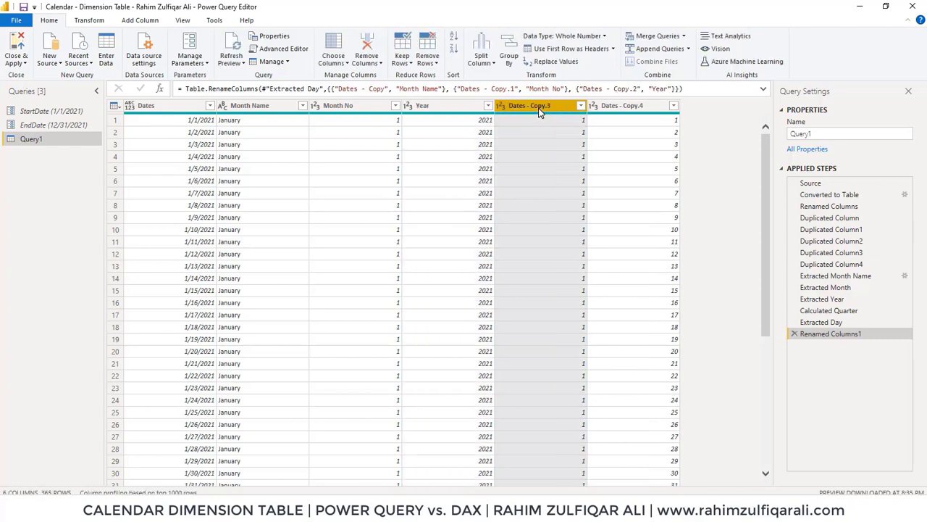
{"action": "type", "text": "Quarter"}
{"action": "key", "text": "Return"}
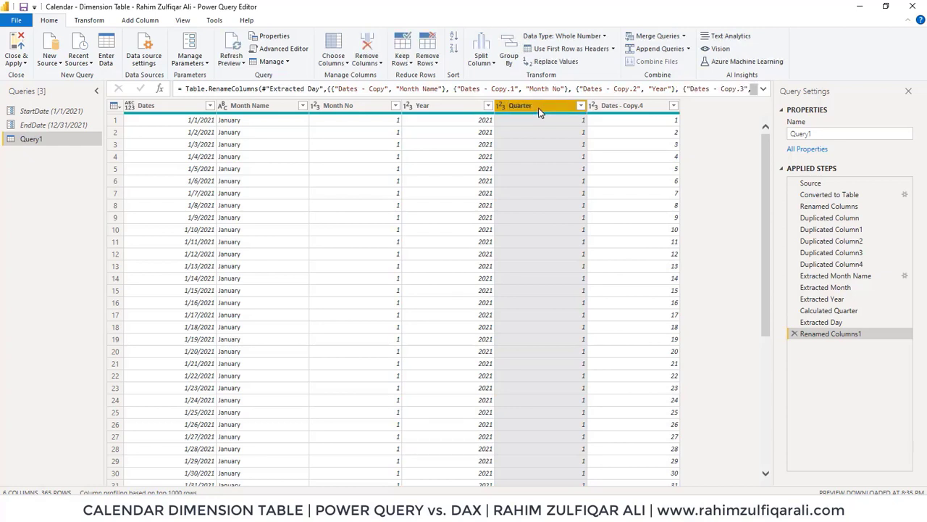
- Rename the Dates - Copy.4 column as Day
{"action": "double_click", "coordinate": [608, 106]}
{"action": "type", "text": "Da"}
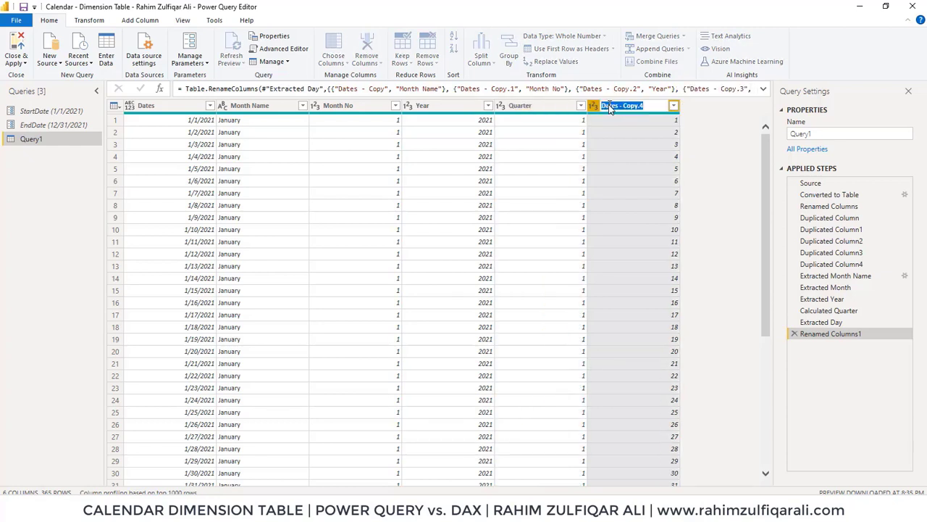
{"action": "type", "text": "y"}
{"action": "key", "text": "Return"}
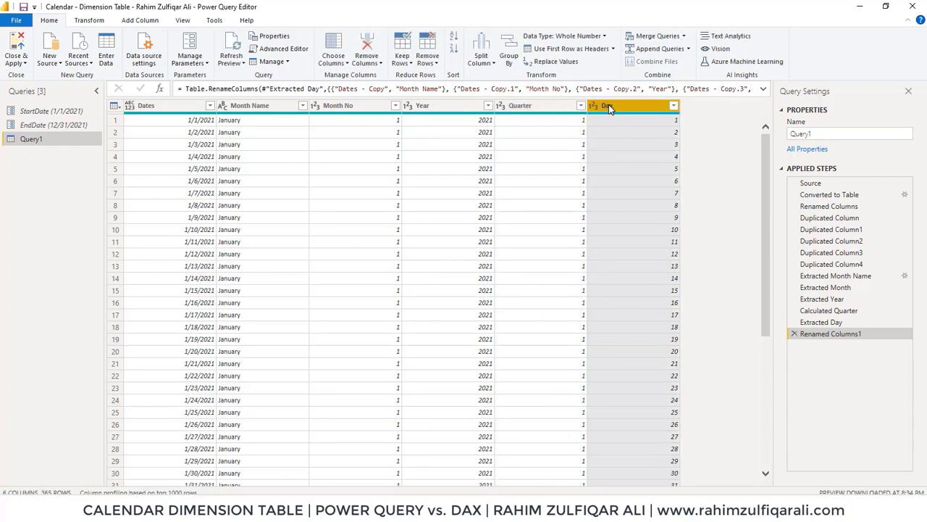
- Split the Month Name column by number of characters, once as far left as possible, after the first three characters
{"action": "left_click", "coordinate": [239, 111]}
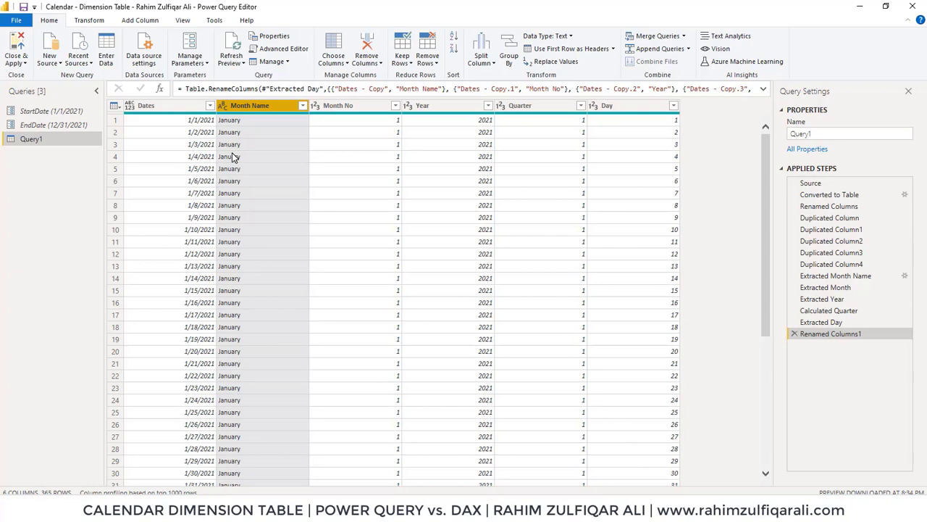
{"action": "right_click", "coordinate": [249, 108]}
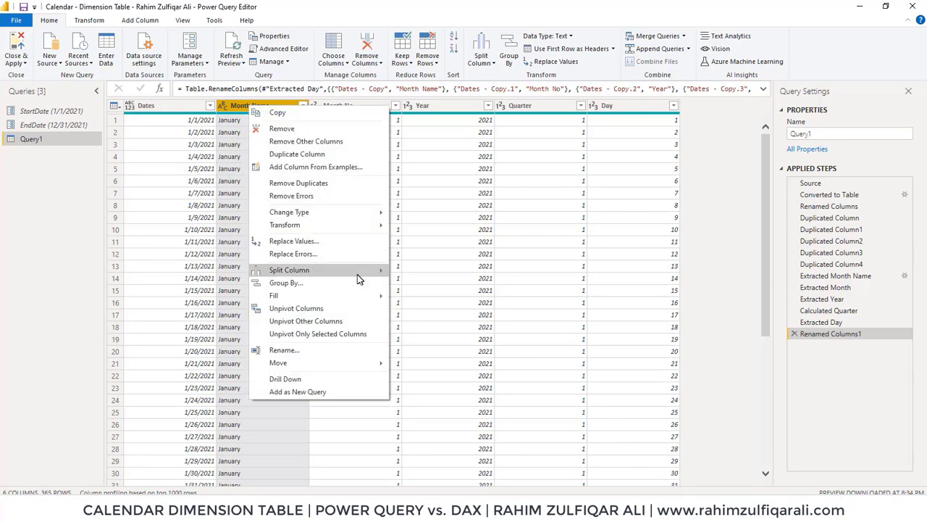
{"action": "mouse_move", "coordinate": [355, 275]}
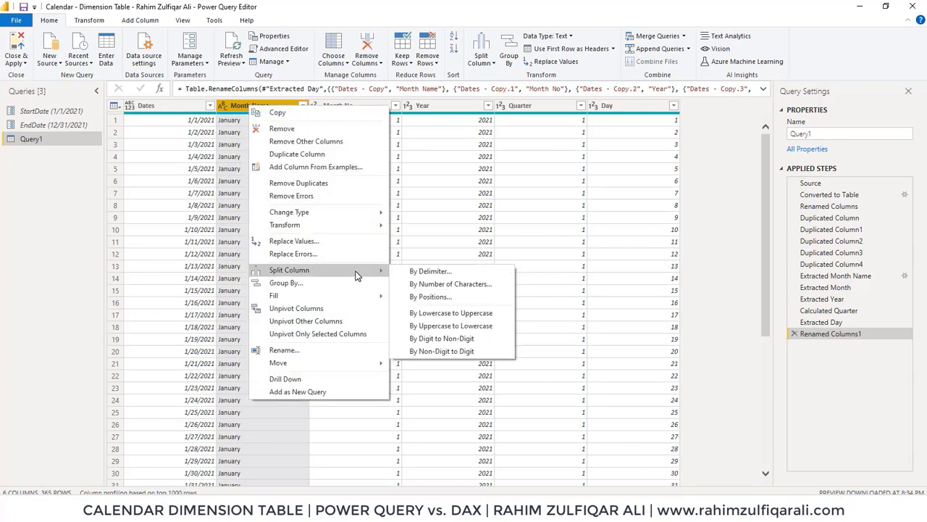
{"action": "left_click", "coordinate": [439, 288]}
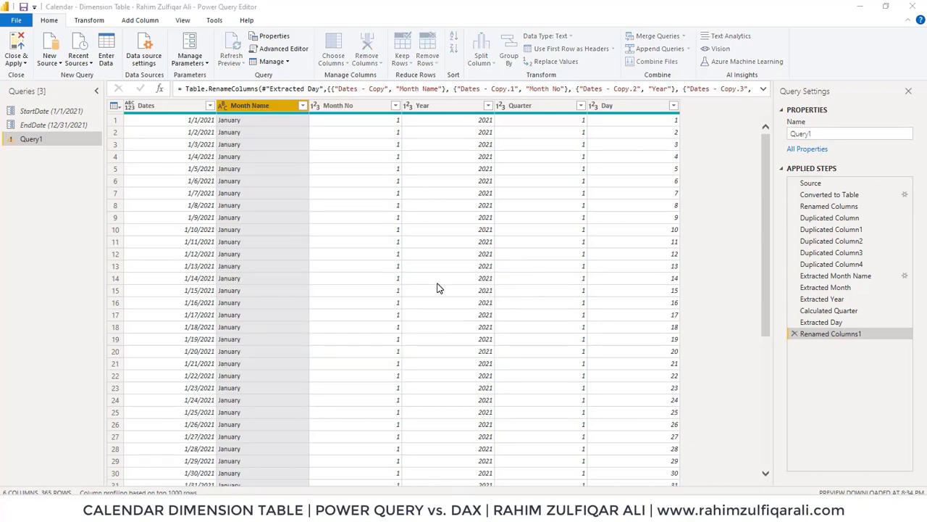
{"action": "left_click", "coordinate": [335, 250]}
{"action": "left_click", "coordinate": [334, 221]}
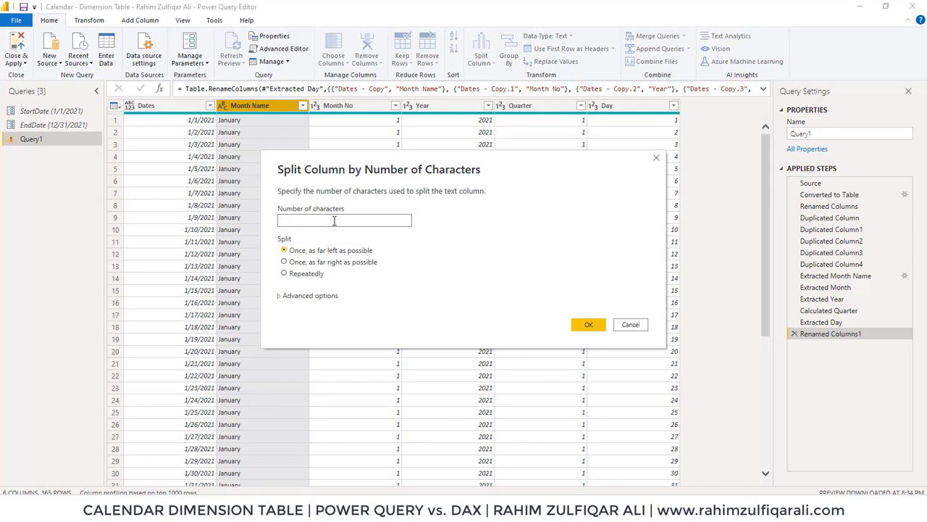
{"action": "left_click", "coordinate": [588, 324]}
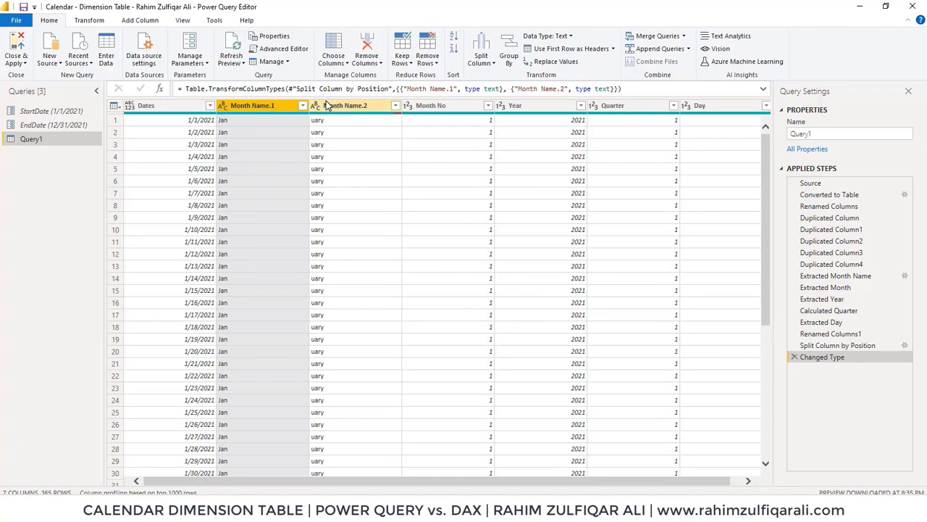
- Remove the Month Name.2 column containing the leftover letters of the month names
{"action": "left_click", "coordinate": [327, 106]}
{"action": "right_click", "coordinate": [327, 105]}
{"action": "left_click", "coordinate": [365, 124]}
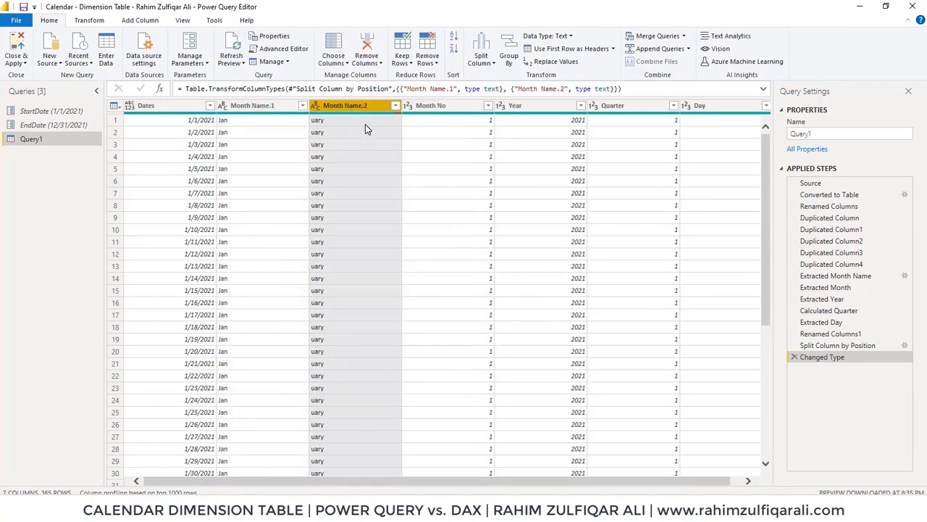
- Check the distinct values of the abbreviated month column and rename it from Month Name.1 to Month Name
{"action": "left_click", "coordinate": [250, 106]}
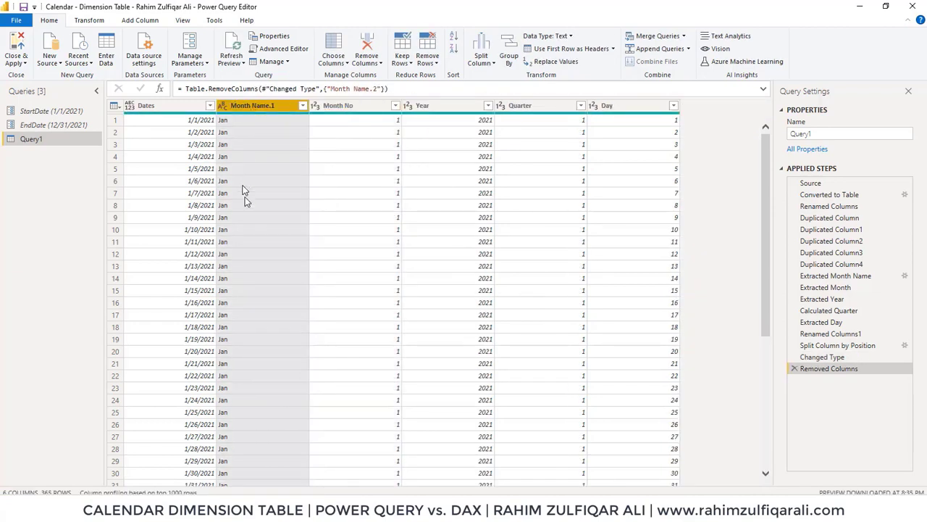
{"action": "left_click", "coordinate": [303, 106]}
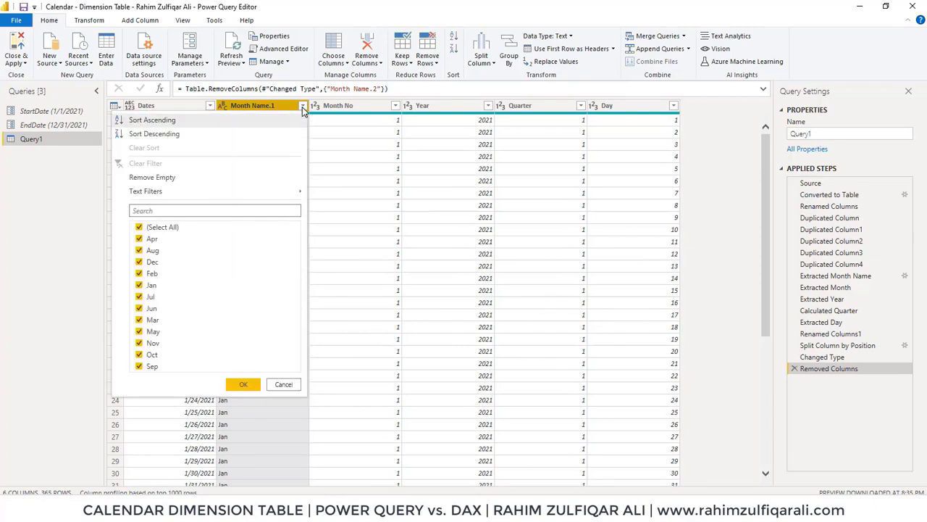
{"action": "left_click", "coordinate": [282, 384]}
{"action": "double_click", "coordinate": [255, 105]}
{"action": "key", "text": "End"}
{"action": "key", "text": "BackSpace"}
{"action": "key", "text": "BackSpace"}
{"action": "key", "text": "Return"}
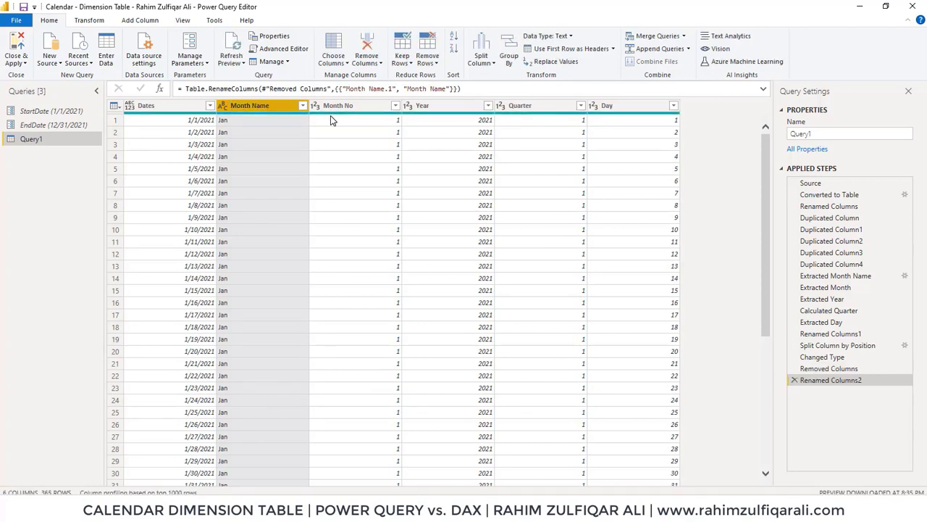
- Change the data type of the Quarter column to Text
{"action": "left_click", "coordinate": [527, 105]}
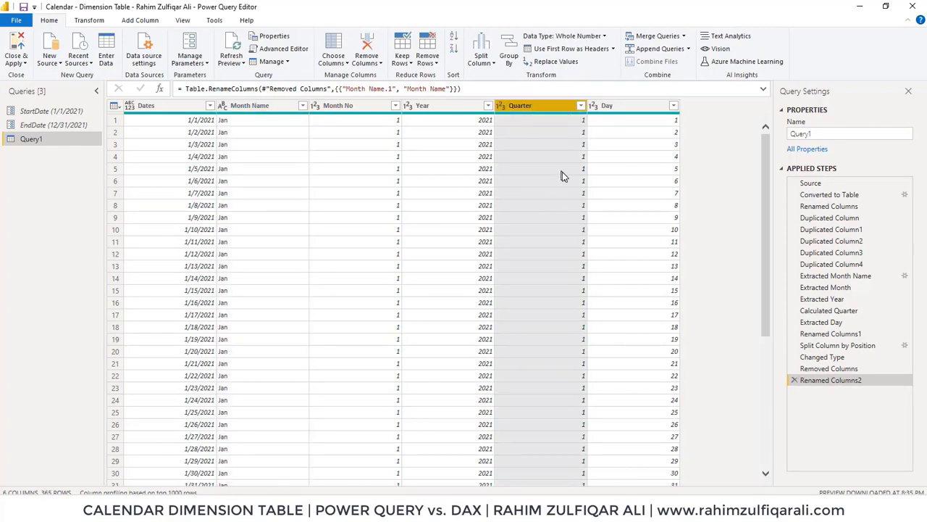
{"action": "mouse_move", "coordinate": [770, 148]}
{"action": "left_mouse_down"}
{"action": "mouse_move", "coordinate": [770, 313]}
{"action": "mouse_move", "coordinate": [773, 139]}
{"action": "left_mouse_up"}
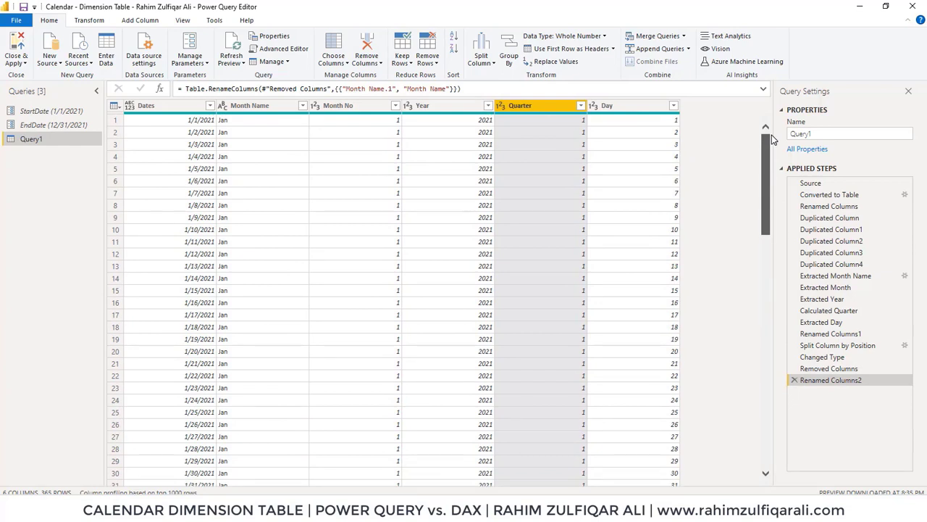
{"action": "left_click", "coordinate": [636, 109]}
{"action": "left_click", "coordinate": [538, 106]}
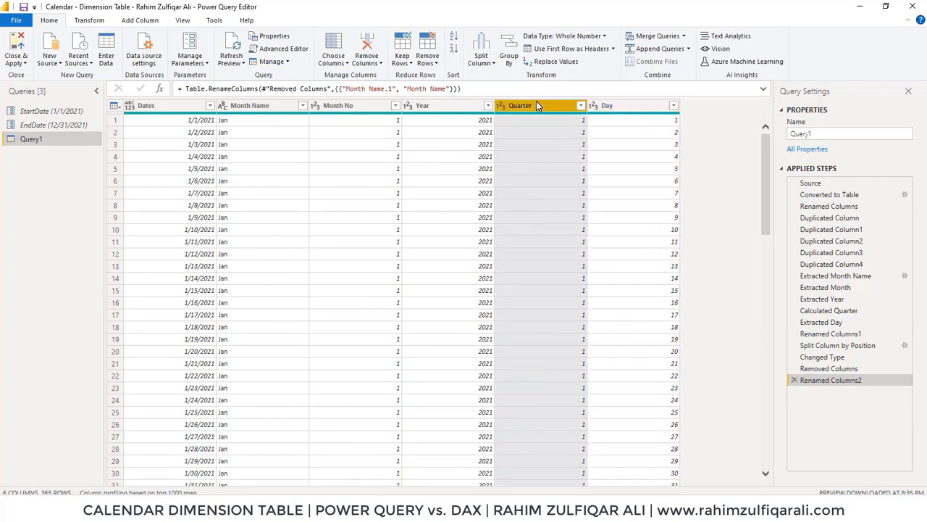
{"action": "left_click", "coordinate": [500, 105]}
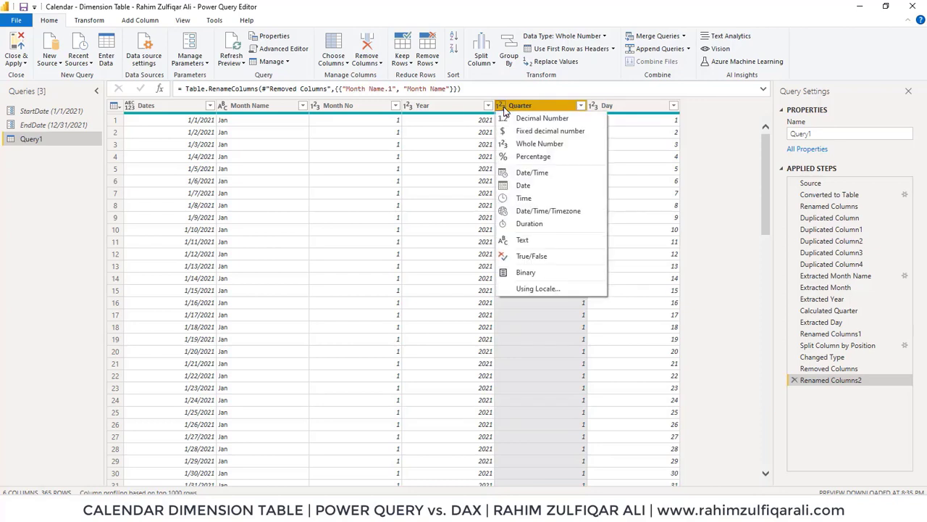
{"action": "left_click", "coordinate": [534, 241]}
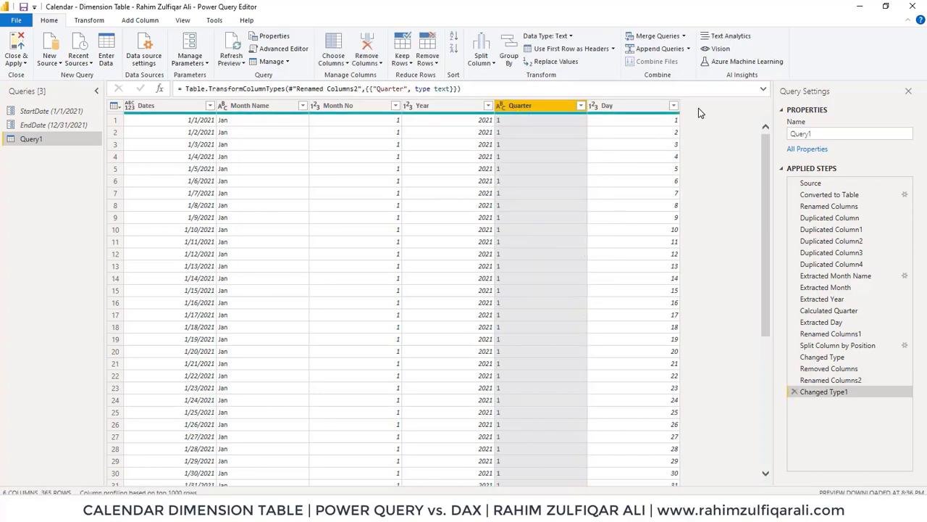
- Add a custom column named QTD with the formula "Q"&[Quarter]
{"action": "left_click", "coordinate": [133, 23]}
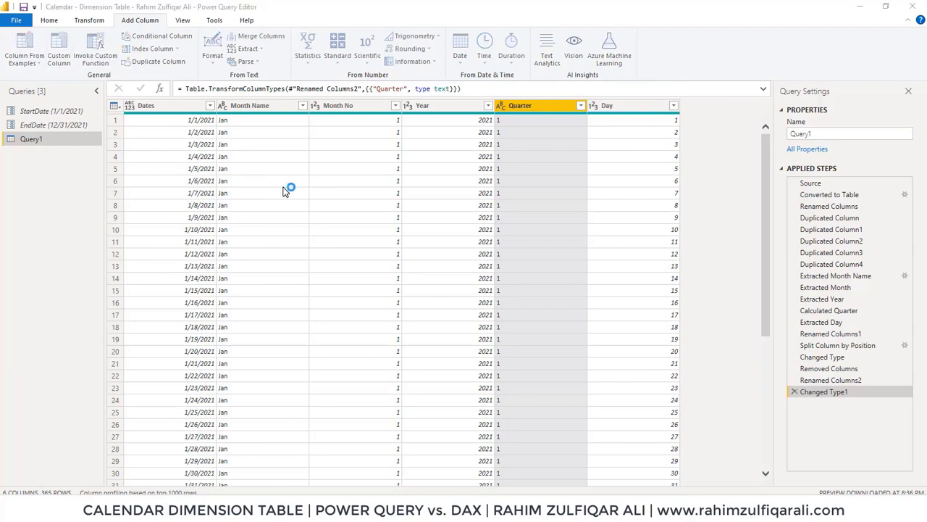
{"action": "left_click_drag", "start_coordinate": [318, 192], "coordinate": [274, 194]}
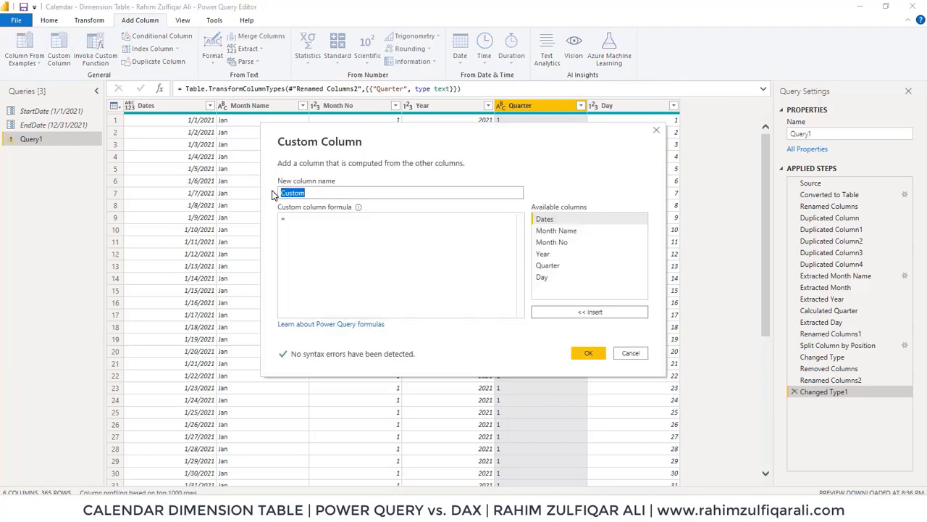
{"action": "type", "text": "QTD"}
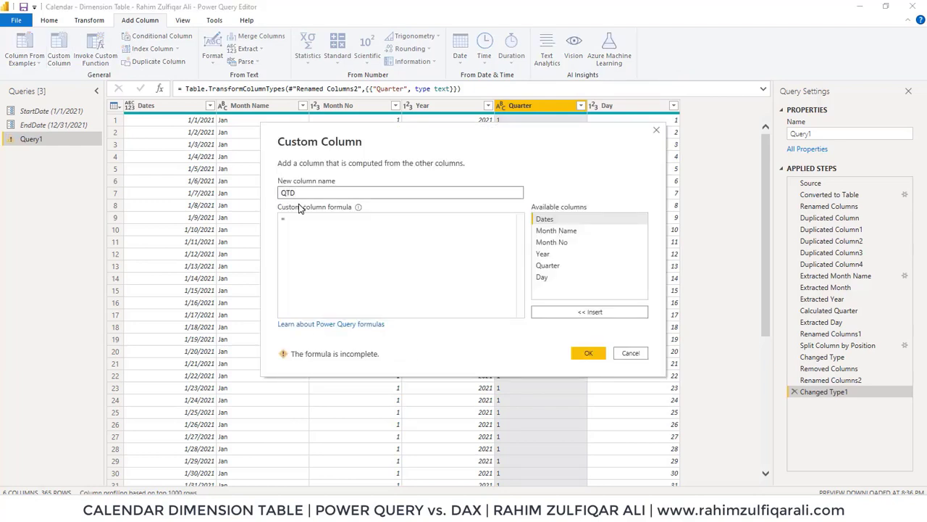
{"action": "left_click", "coordinate": [303, 219]}
{"action": "type", "text": "\"\""}
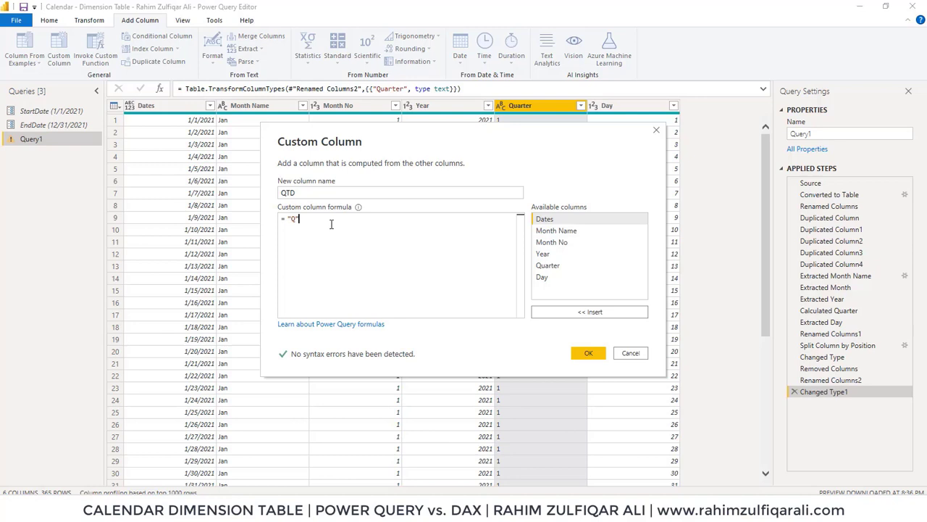
{"action": "type", "text": "&"}
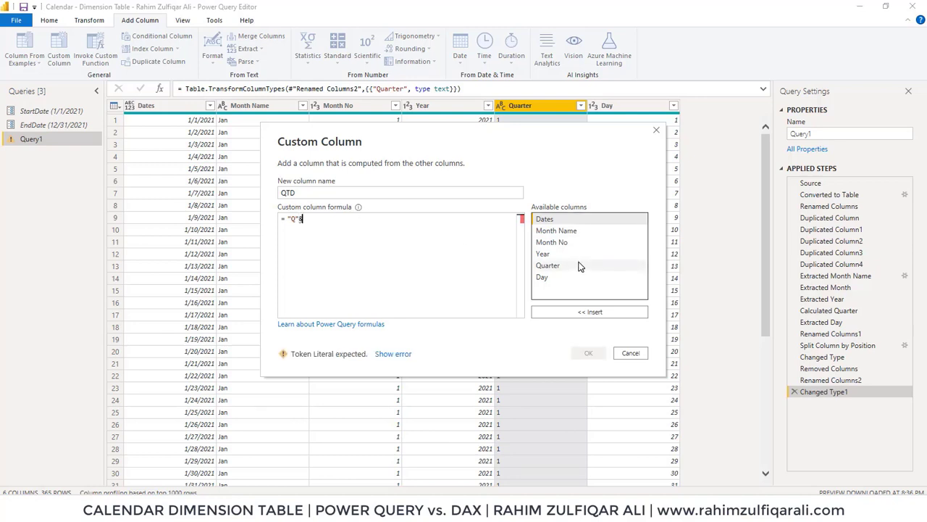
{"action": "double_click", "coordinate": [551, 267]}
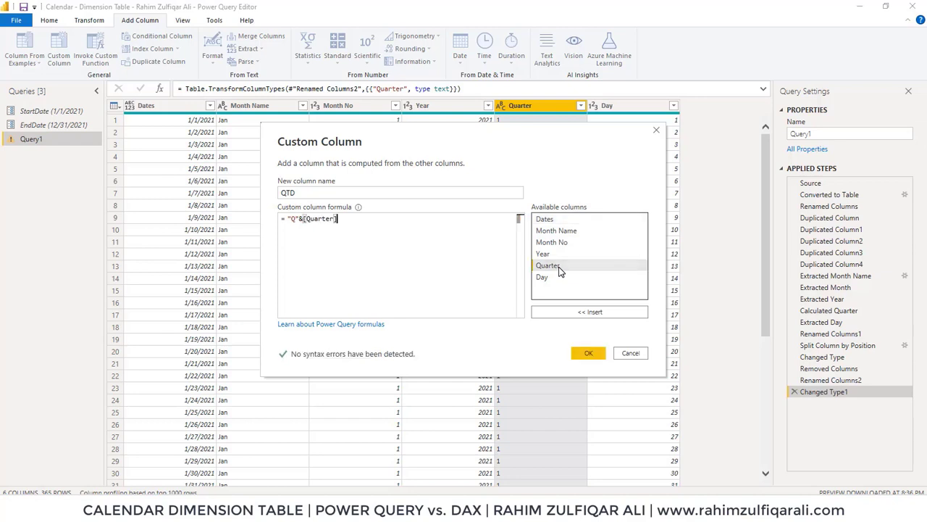
{"action": "left_click", "coordinate": [590, 353]}
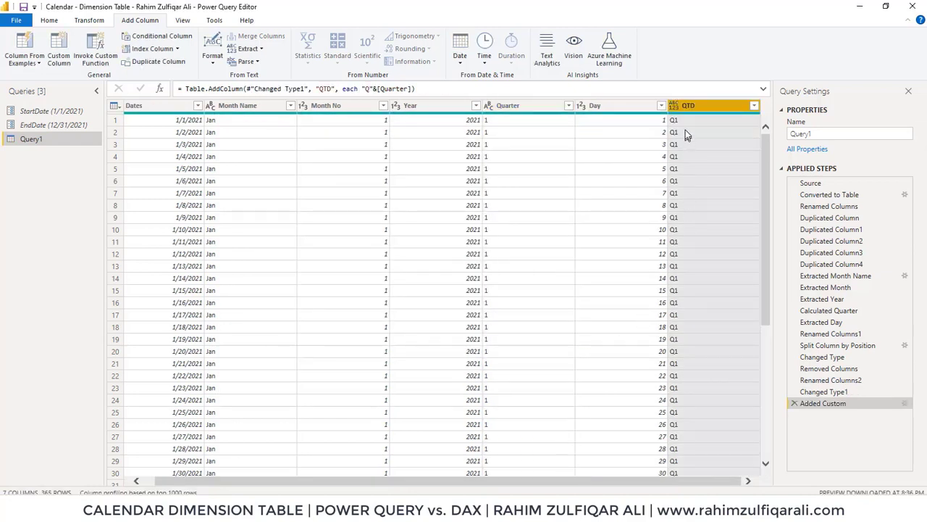
- Check the distinct values of the QTD column and remove the original Quarter column
{"action": "left_click", "coordinate": [754, 106]}
{"action": "left_click", "coordinate": [735, 291]}
{"action": "left_click", "coordinate": [522, 107]}
{"action": "right_click", "coordinate": [522, 107]}
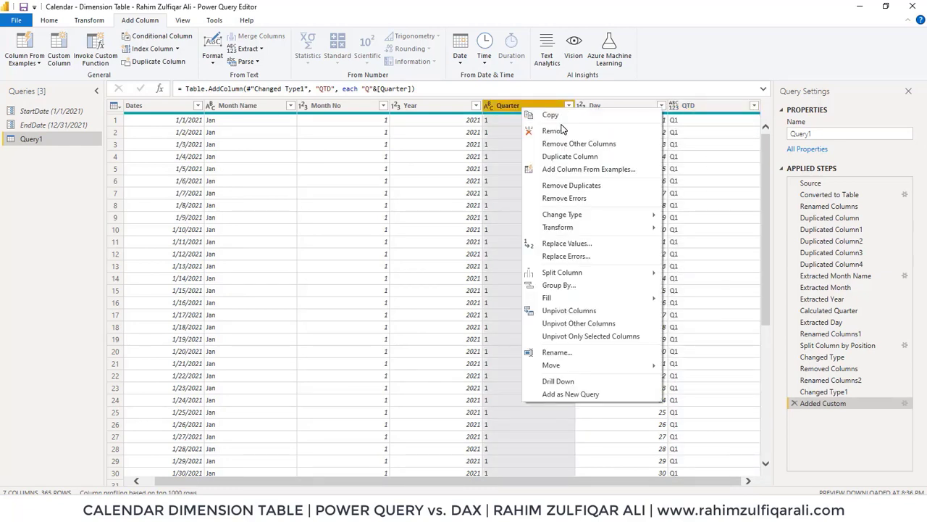
{"action": "left_click", "coordinate": [560, 129]}
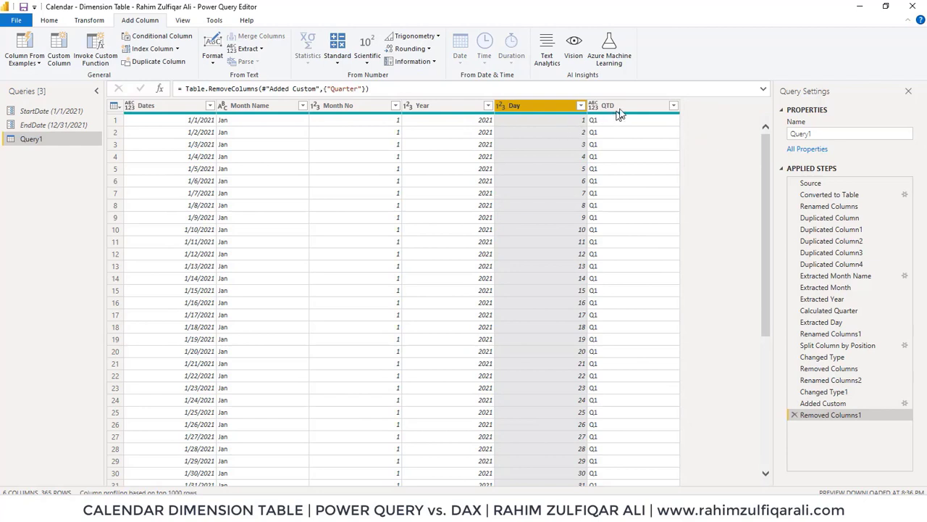
{"action": "left_click", "coordinate": [617, 107]}
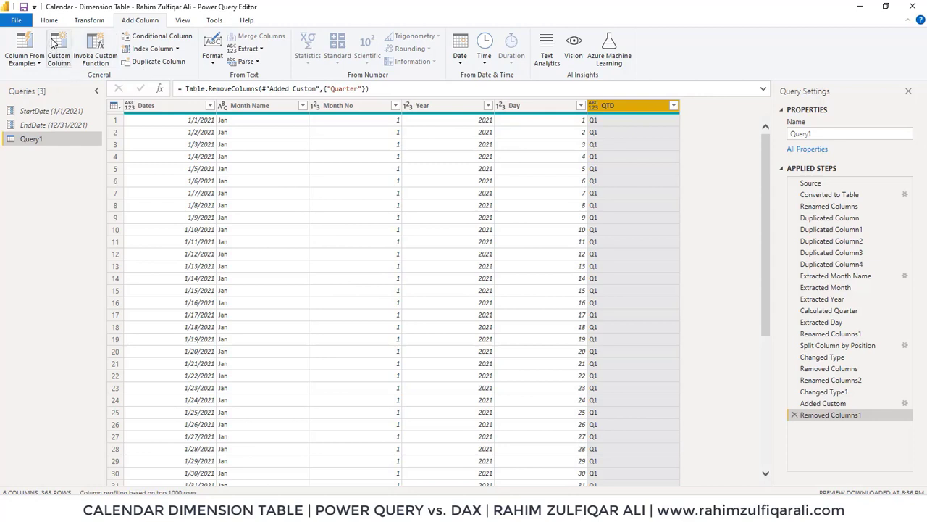
- Rename Query1 to Calendar1
{"action": "left_click", "coordinate": [801, 134]}
{"action": "type", "text": "Calendar"}
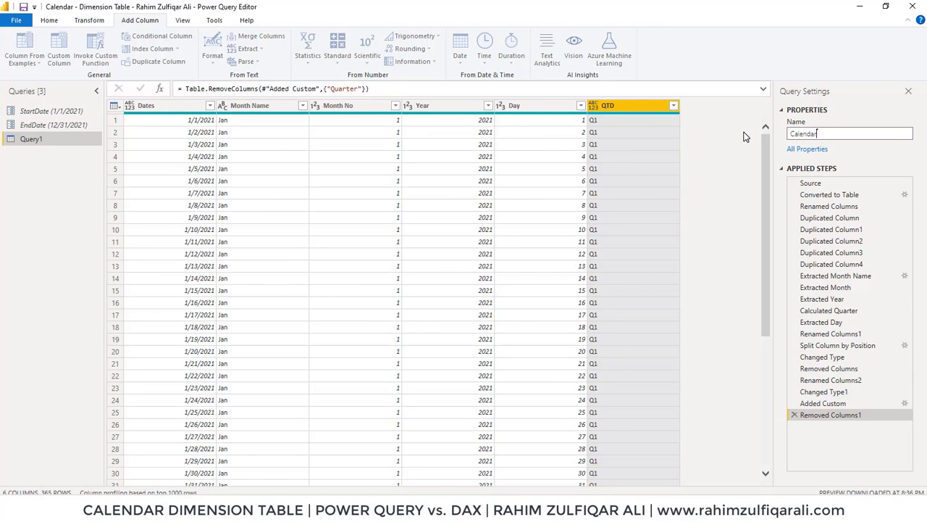
{"action": "key", "text": "Return"}
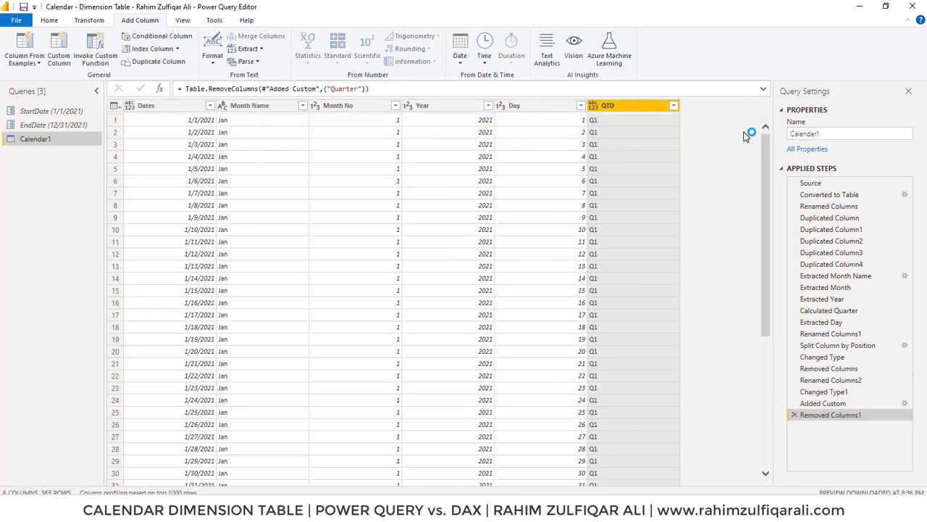
- Apply the query changes and close the Power Query Editor to load the table into the report
{"action": "left_click", "coordinate": [49, 21]}
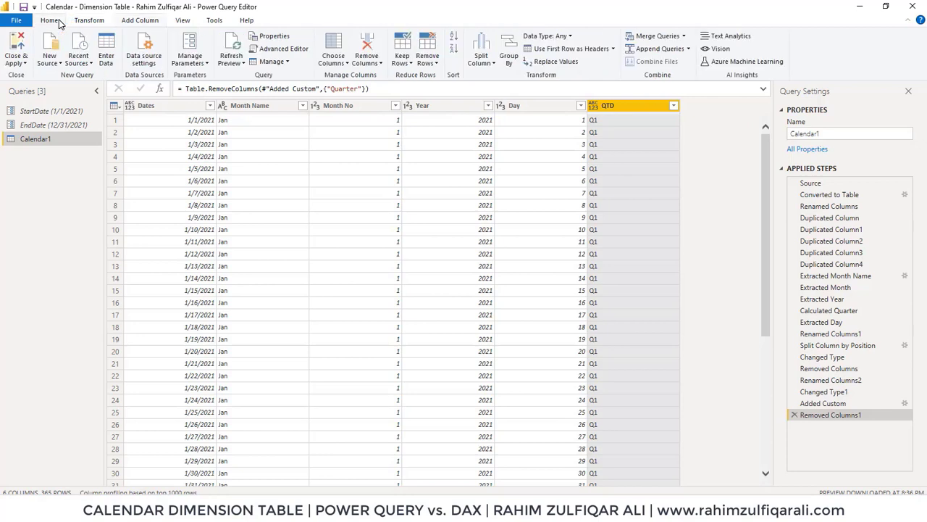
{"action": "left_click", "coordinate": [14, 62]}
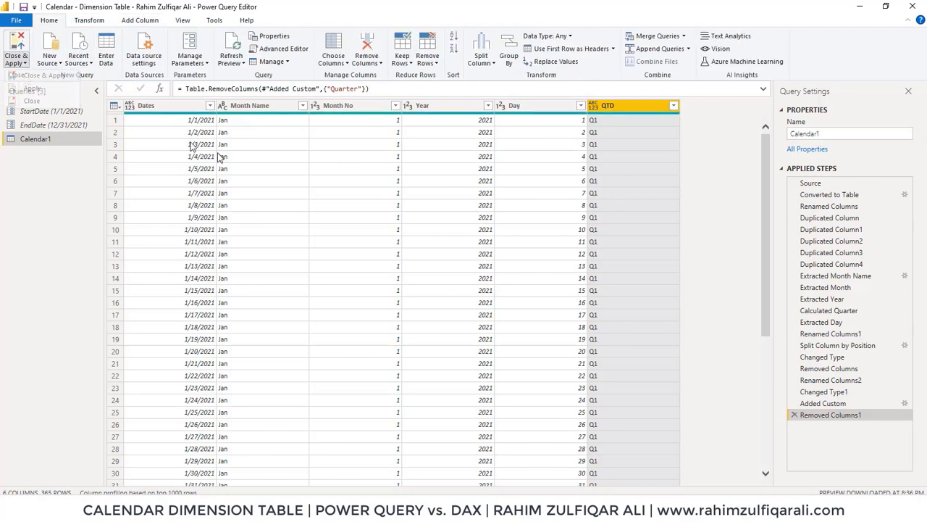
{"action": "left_click", "coordinate": [40, 76]}
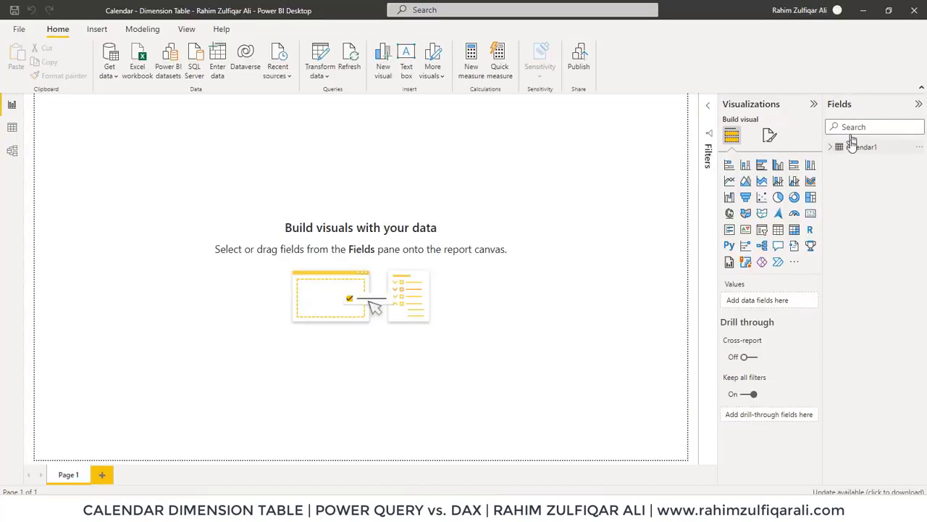
- Review the fields and data rows of the loaded Calendar1 table and return to the report canvas
{"action": "left_click", "coordinate": [832, 148]}
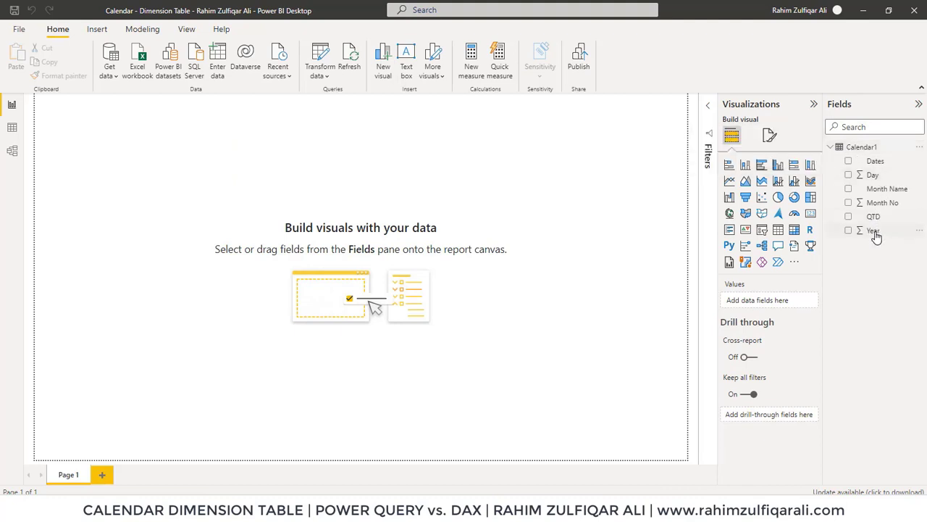
{"action": "left_click", "coordinate": [12, 128]}
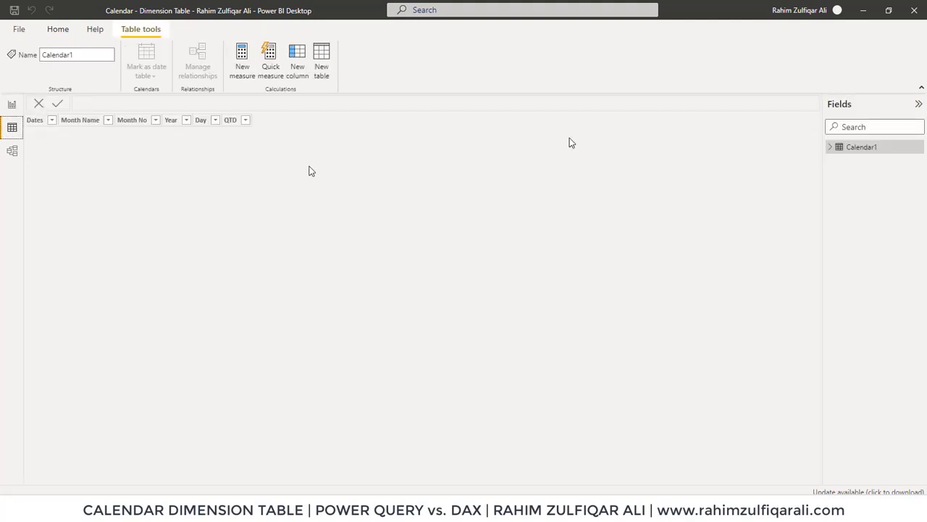
{"action": "left_click", "coordinate": [833, 148]}
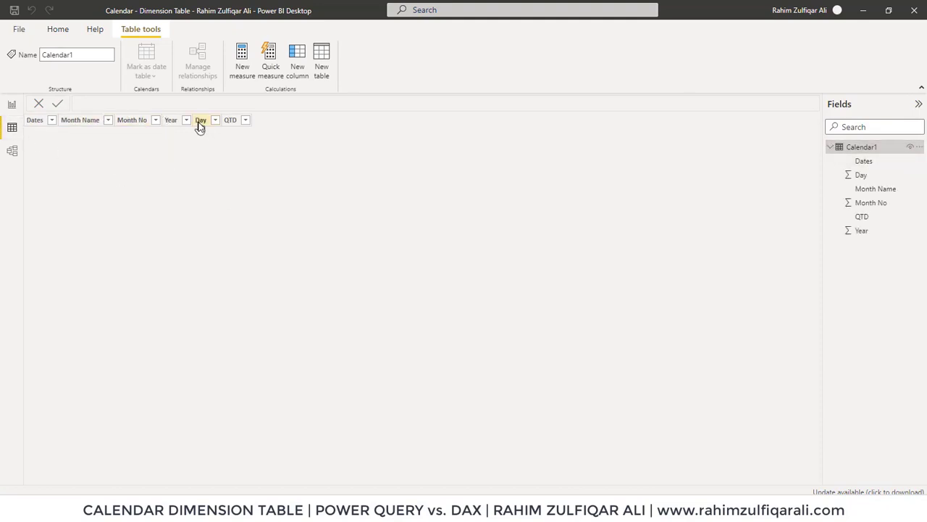
{"action": "left_click", "coordinate": [861, 165]}
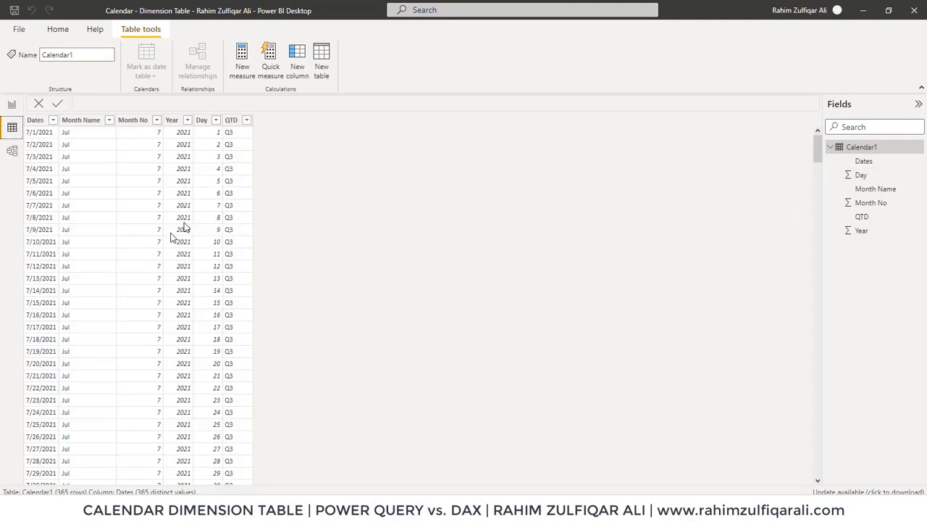
{"action": "left_click", "coordinate": [12, 105]}
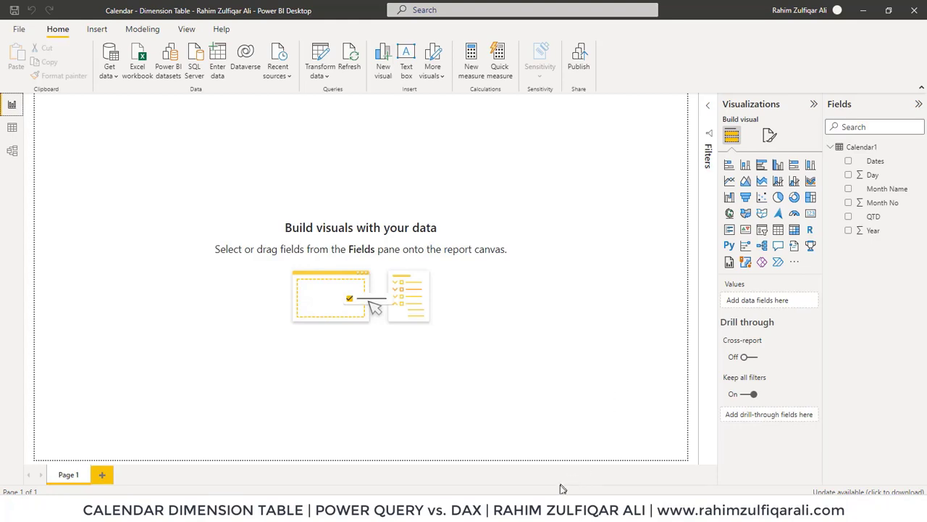
- Switch to calendar-dax.txt in Notepad and examine the Calendar table name and the ADDCOLUMNS function that starts the DAX formula
{"action": "key", "text": "alt+Tab"}
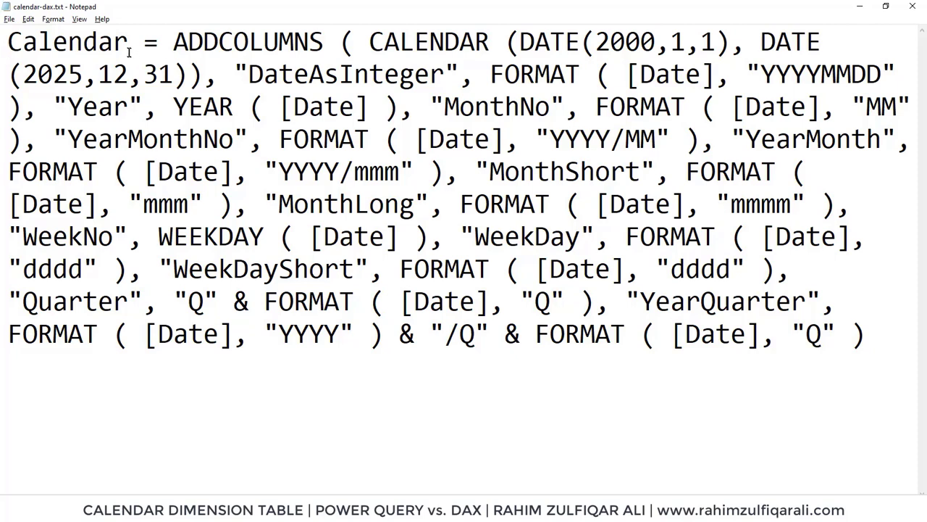
{"action": "left_click_drag", "start_coordinate": [128, 43], "coordinate": [12, 43]}
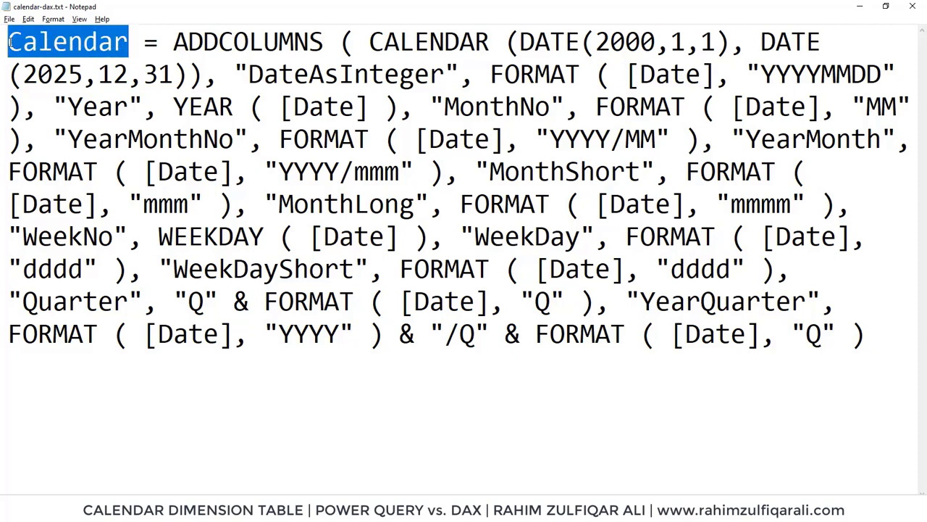
{"action": "left_click", "coordinate": [32, 45]}
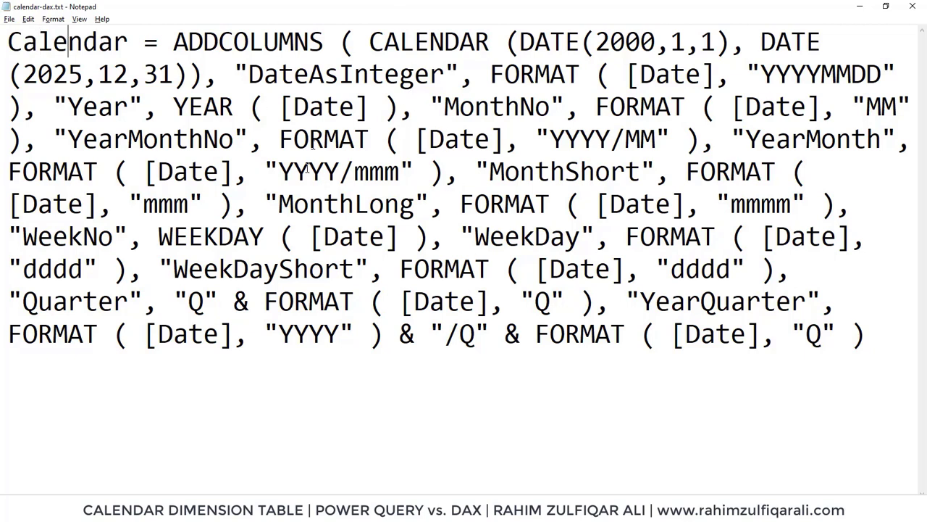
{"action": "left_click_drag", "start_coordinate": [128, 43], "coordinate": [8, 43]}
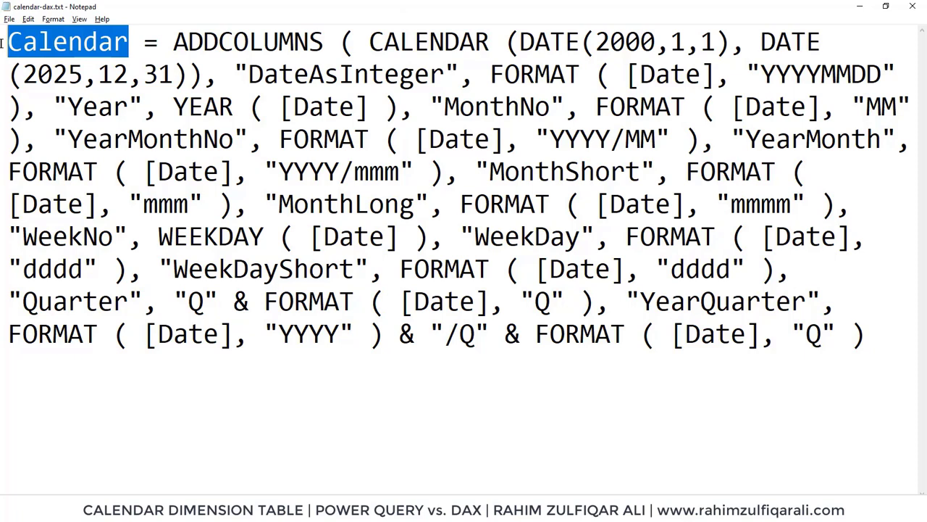
{"action": "left_click", "coordinate": [145, 44]}
{"action": "left_click_drag", "start_coordinate": [144, 43], "coordinate": [322, 41]}
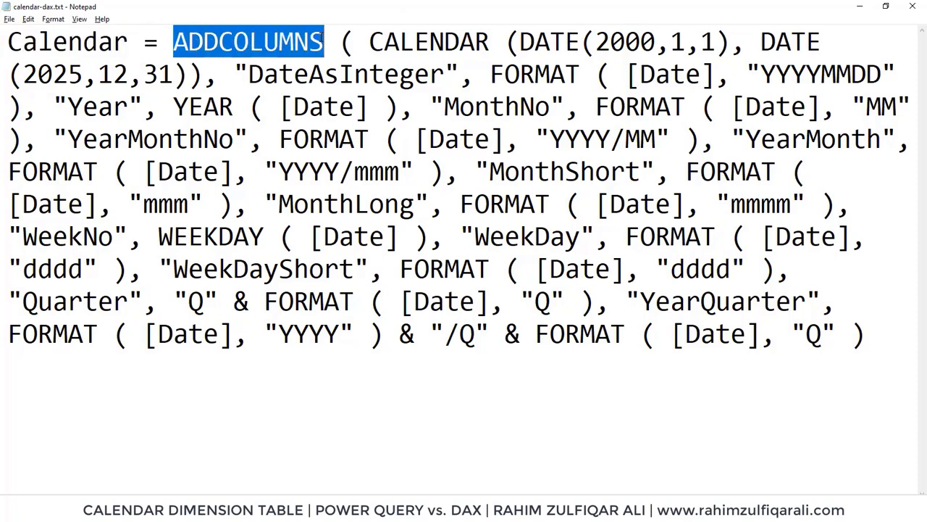
{"action": "left_click", "coordinate": [313, 42]}
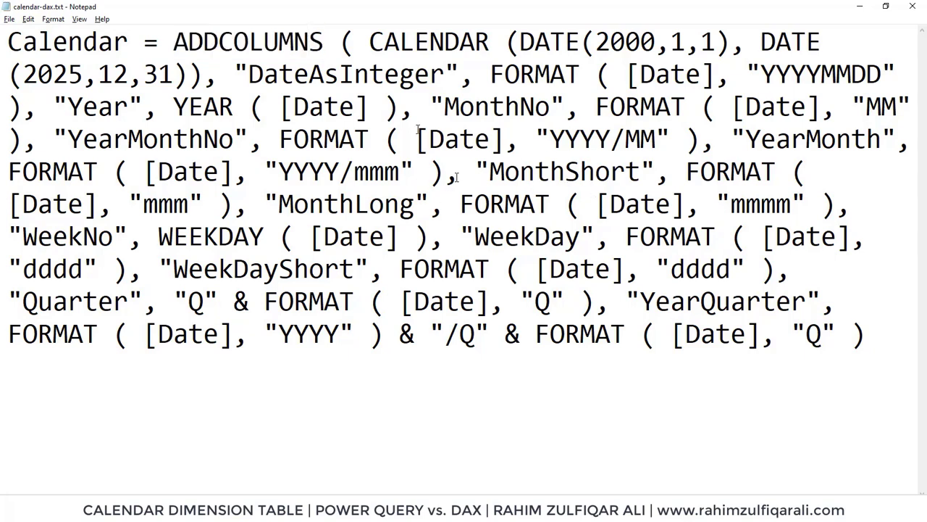
- Examine the start and end DATE arguments of the CALENDAR function in the DAX formula
{"action": "left_click_drag", "start_coordinate": [174, 42], "coordinate": [717, 42]}
{"action": "left_click", "coordinate": [718, 42]}
{"action": "key", "text": "Left"}
{"action": "key", "text": "Left"}
{"action": "key", "text": "Left"}
{"action": "key", "text": "Left"}
{"action": "left_click_drag", "start_coordinate": [775, 48], "coordinate": [806, 46]}
{"action": "left_click_drag", "start_coordinate": [173, 74], "coordinate": [24, 74]}
{"action": "left_click", "coordinate": [59, 74]}
- Examine the DateAsInteger column definition, including its FORMAT function, [Date] argument and YYYYMMDD pattern
{"action": "left_click", "coordinate": [268, 80]}
{"action": "mouse_move", "coordinate": [249, 74]}
{"action": "left_mouse_down"}
{"action": "mouse_move", "coordinate": [456, 76]}
{"action": "mouse_move", "coordinate": [235, 80]}
{"action": "left_mouse_up"}
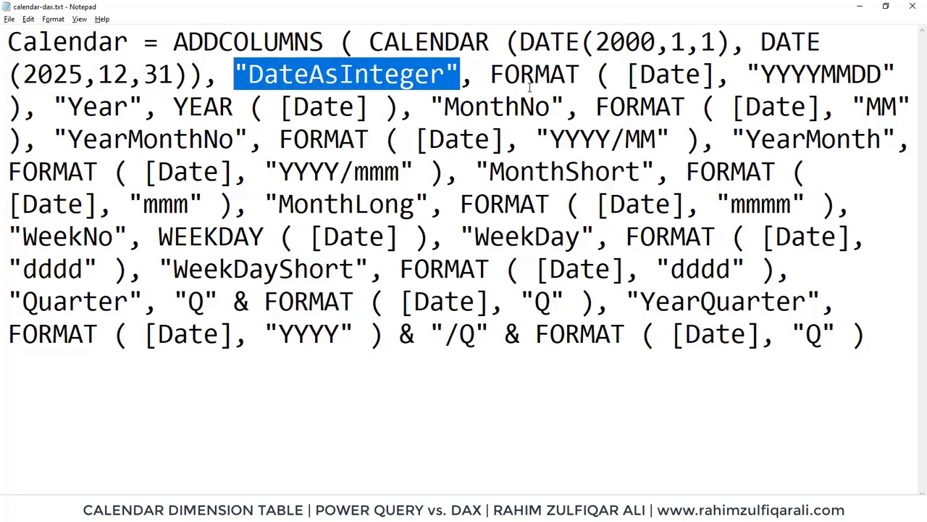
{"action": "left_click_drag", "start_coordinate": [494, 66], "coordinate": [577, 67]}
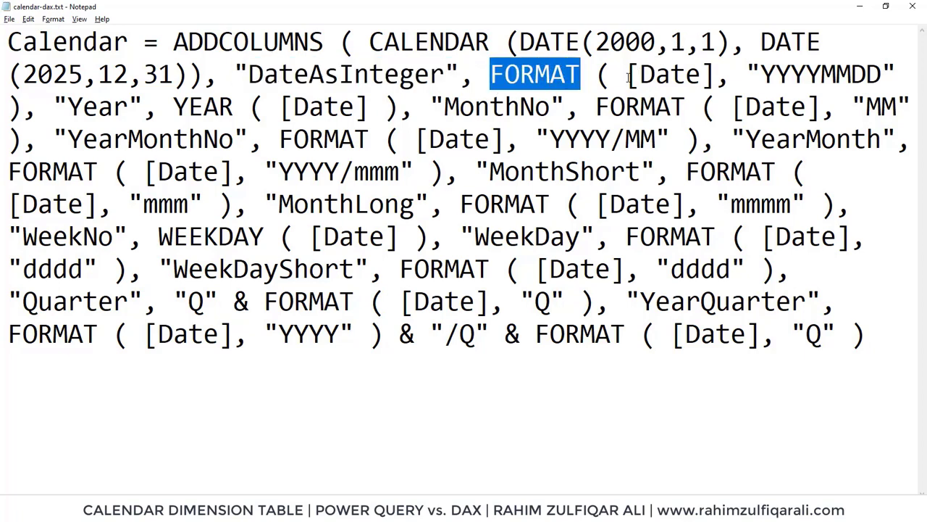
{"action": "left_click_drag", "start_coordinate": [628, 75], "coordinate": [711, 75]}
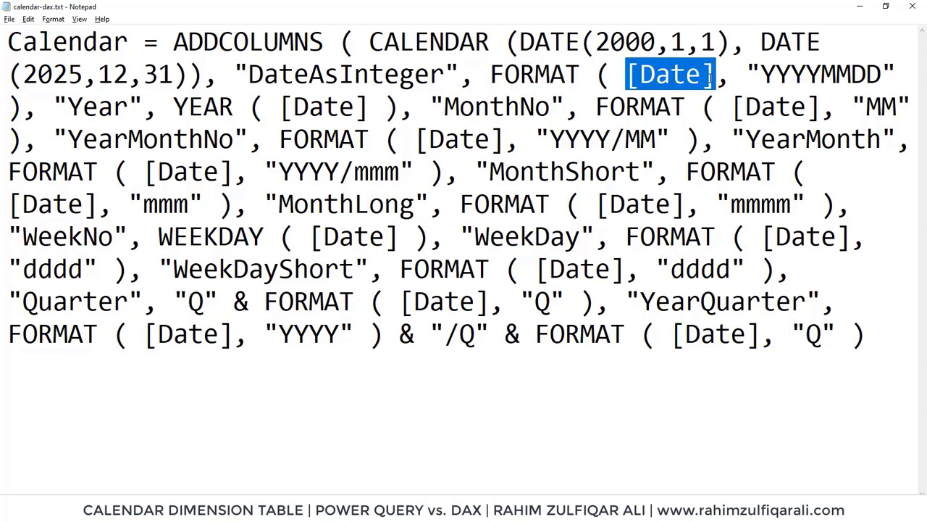
{"action": "left_click_drag", "start_coordinate": [706, 73], "coordinate": [880, 74]}
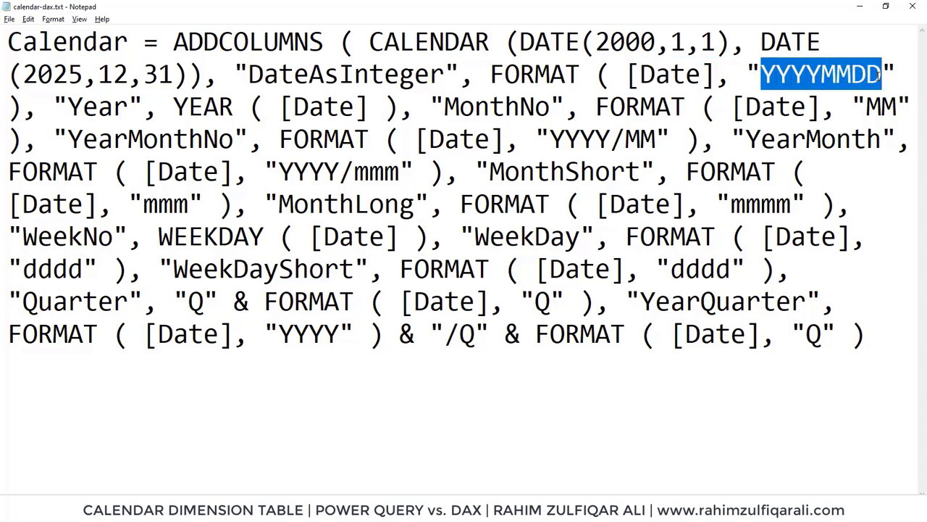
{"action": "left_click", "coordinate": [824, 74]}
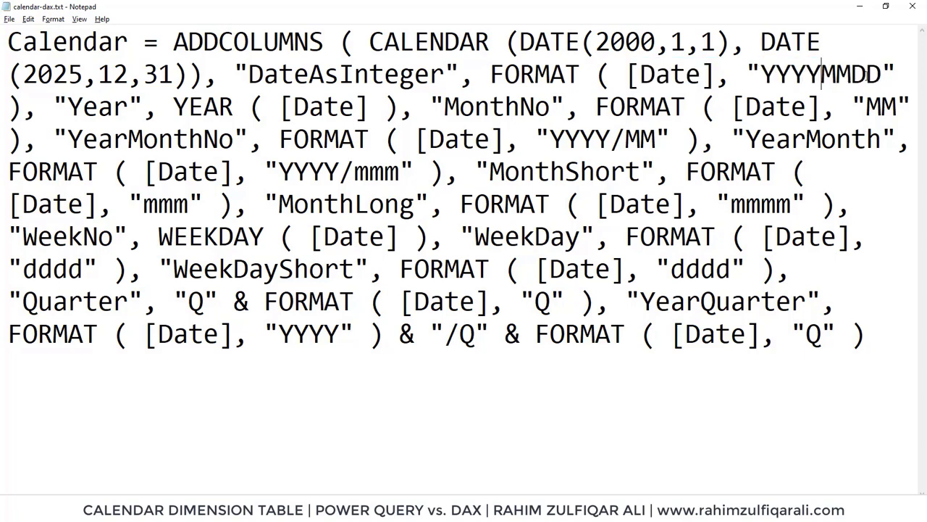
- Examine the Year and MonthNo column definitions, including the YEAR function and the MM format pattern
{"action": "left_click_drag", "start_coordinate": [66, 110], "coordinate": [125, 108]}
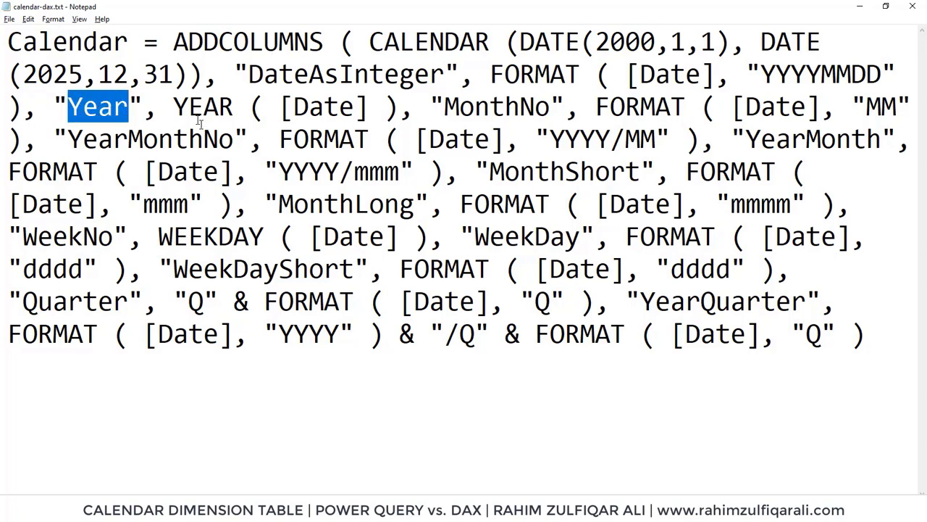
{"action": "left_click_drag", "start_coordinate": [176, 109], "coordinate": [364, 116]}
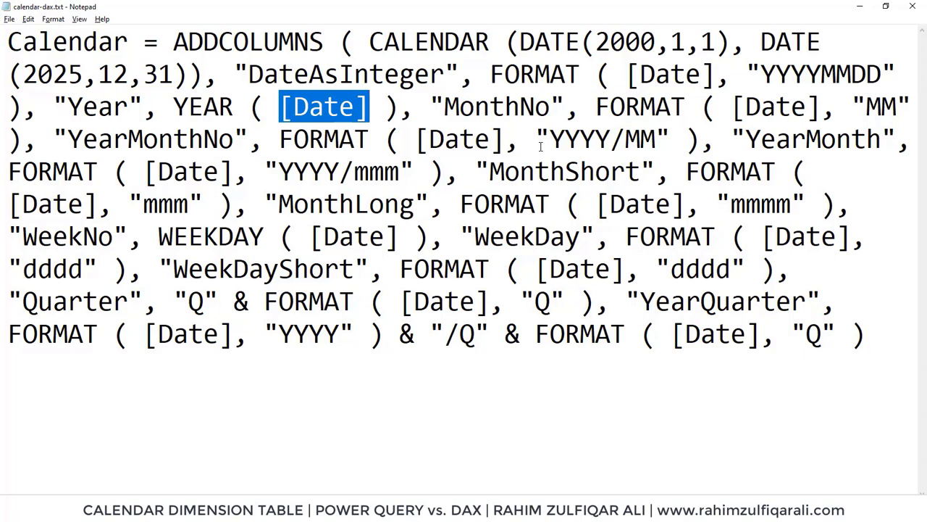
{"action": "left_click", "coordinate": [446, 108]}
{"action": "left_click_drag", "start_coordinate": [446, 107], "coordinate": [548, 107]}
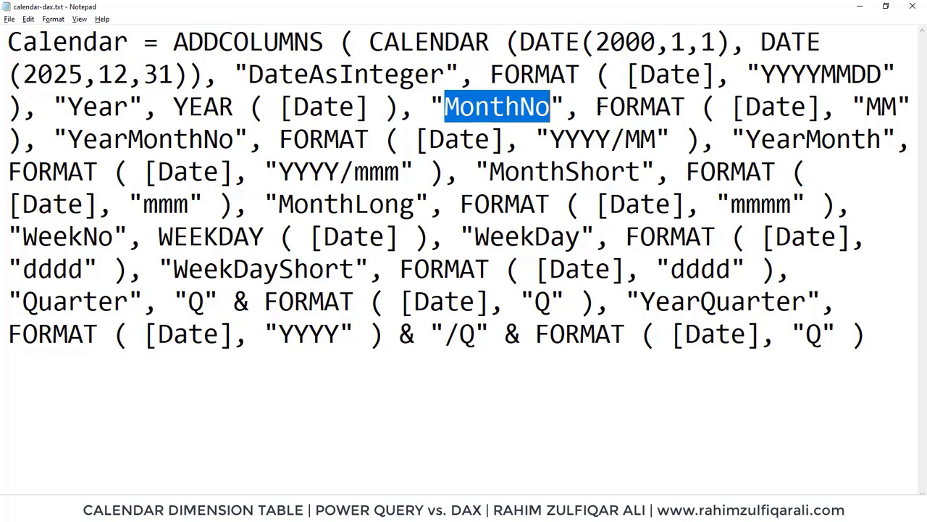
{"action": "left_click_drag", "start_coordinate": [596, 107], "coordinate": [895, 108]}
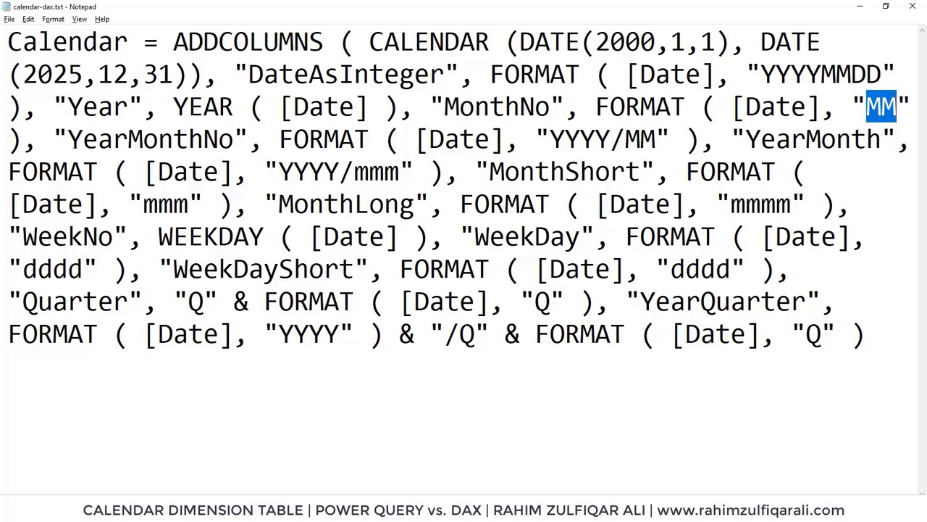
- Examine the YearMonthNo column definition, including its FORMAT function, [Date] argument and YYYY/MM pattern
{"action": "left_click_drag", "start_coordinate": [69, 139], "coordinate": [505, 141]}
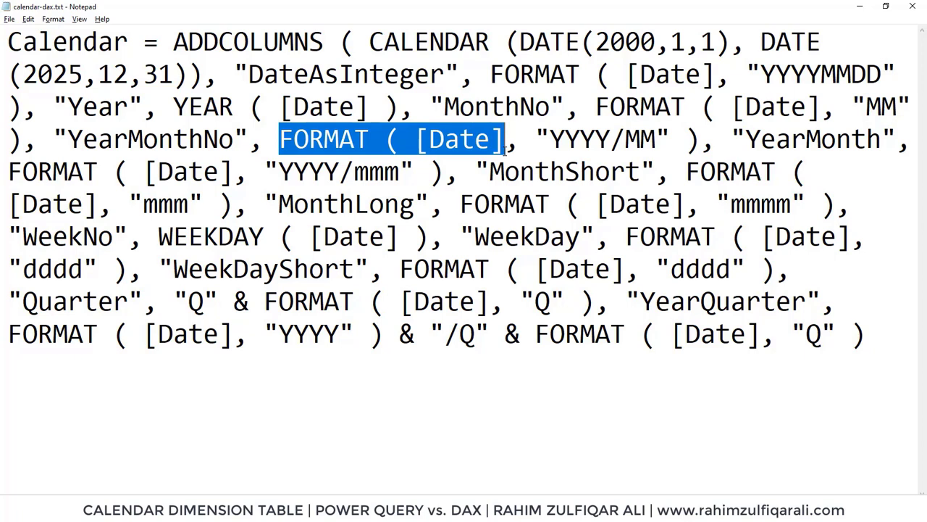
{"action": "left_click", "coordinate": [637, 141]}
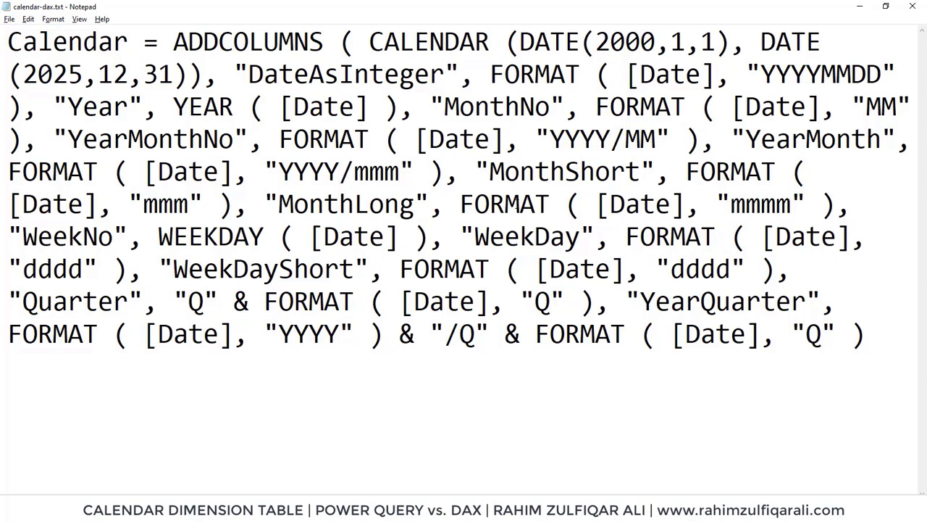
- Copy the entire Calendar DAX formula from calendar-dax.txt and switch to Power BI Desktop
{"action": "left_click", "coordinate": [871, 336]}
{"action": "left_click_drag", "start_coordinate": [872, 336], "coordinate": [9, 49]}
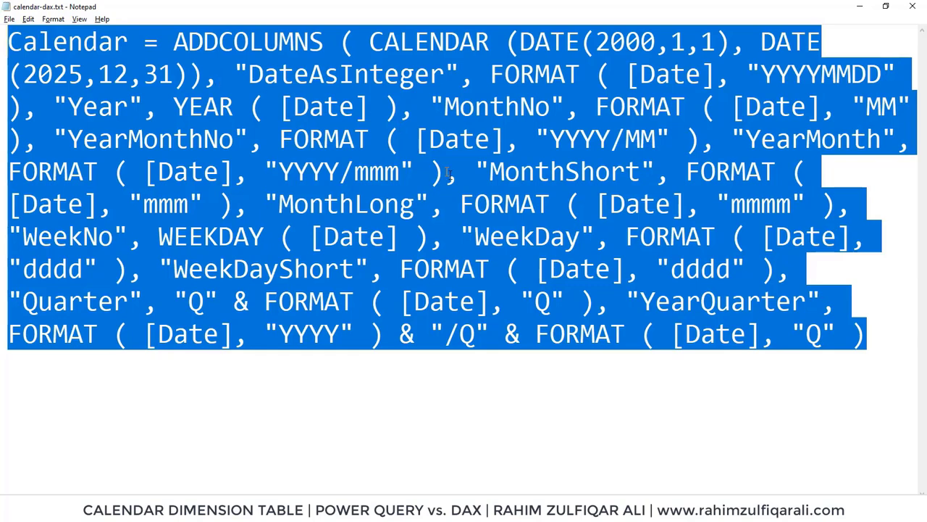
{"action": "left_click", "coordinate": [493, 511]}
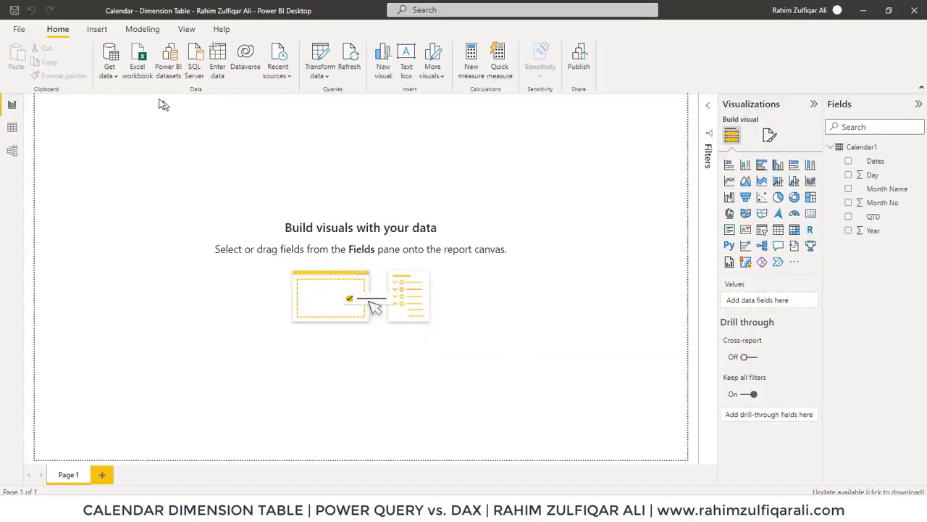
- Create a calculated table from the copied Calendar = ADDCOLUMNS formula, covering dates from DATE(2000,1,1) to DATE(2025,12,31)
{"action": "left_click", "coordinate": [140, 34]}
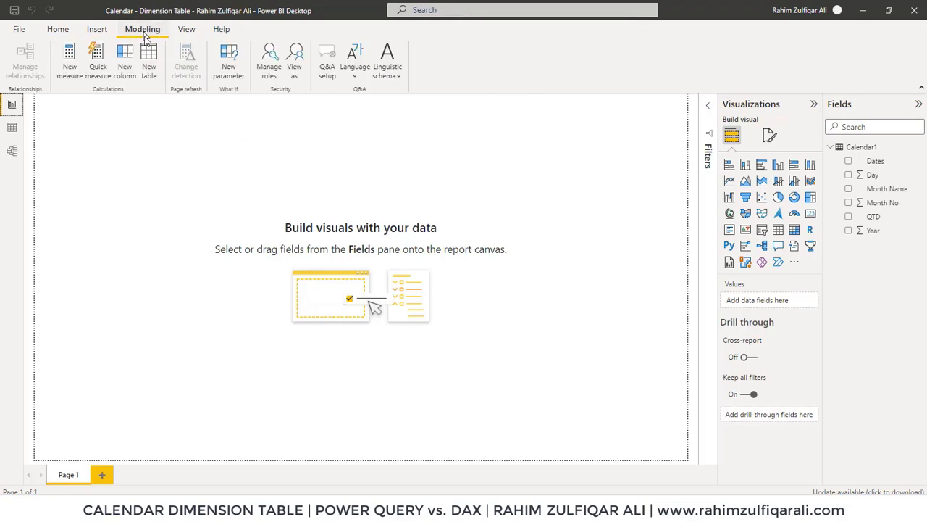
{"action": "left_click", "coordinate": [149, 65]}
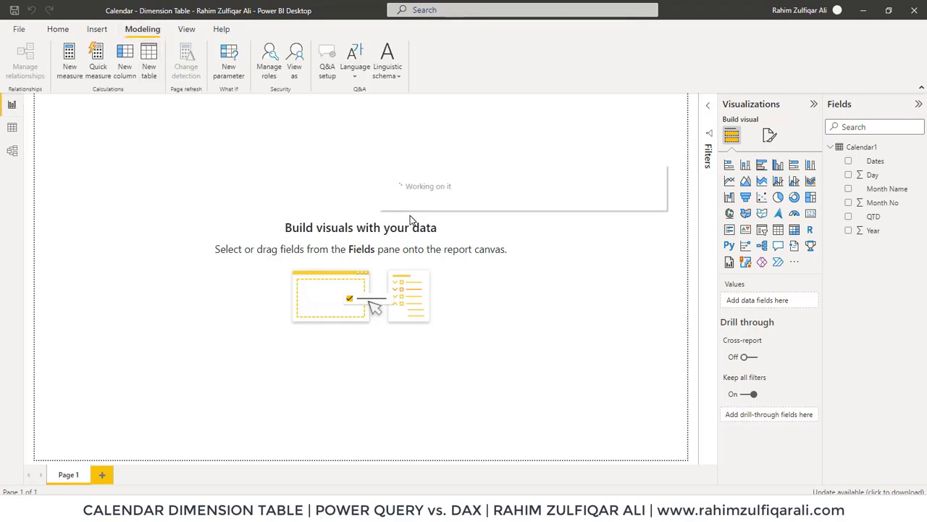
{"action": "key", "text": "ctrl+a"}
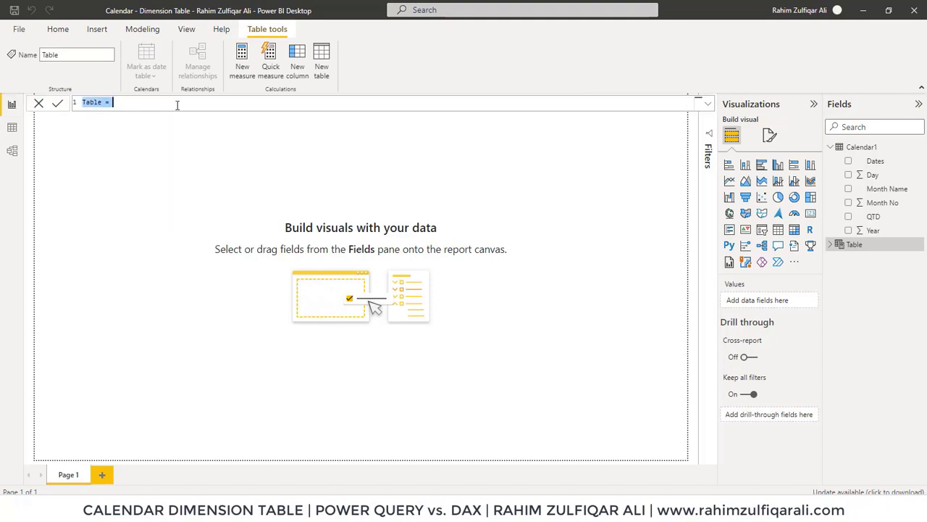
{"action": "type", "text": "Calendar = ADDCOLUMNS ( CALENDAR (DATE(2000,1,1), DATE(2025,12,31)), \"DateAsInteger\", FORMAT ( [Date], \"YYYYMMDD\" ), \"Year\", YEAR ( [Date] ), \"MonthNo\", FORMAT ( [Date], \"MM\" ), \"YearMonthNo\", FORMAT ( [Date], \"YYYY/MM\" ), \"YearMonth\", FORMAT ( [Date], \"YYYY/mmm\" ), \"MonthShort\", FORMAT ( [Date], \"mmm\" ), \"MonthLong\", FORMAT ( [Date], \"mmmm\" ), \"WeekNo\", WEEKDAY ( [Date] ), \"WeekDay\", FORMAT ( [Date], \"dddd\" ), \"WeekDayShort\", FORMAT ( [Date], \"ddd\" ), \"Quarter\", \"Q\" & FORMAT ( [Date], \"Q\" ), \"YearQuarter\", FORMAT ( [Date], \"YYYY\" ) & \"/Q\" & FORMAT ( [Date], \"Q\" ) )"}
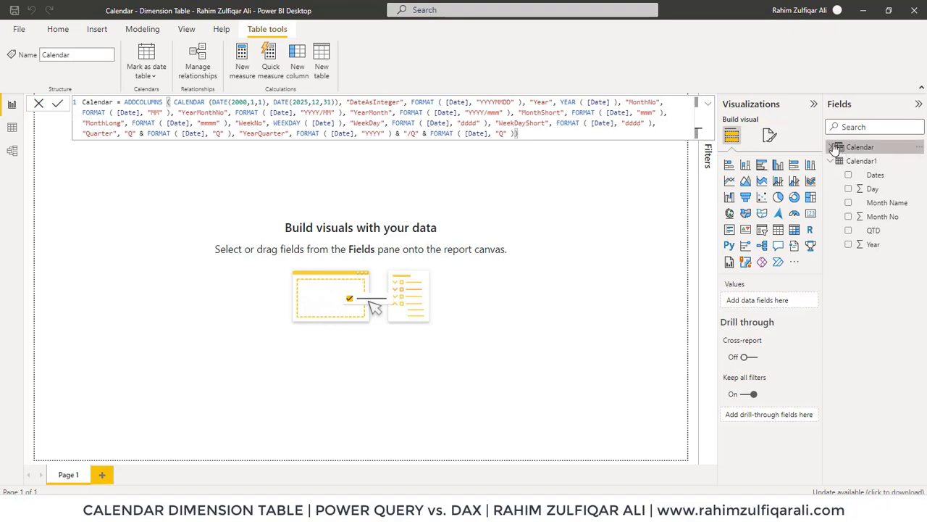
- Expand the Calendar table's fields and review its data column by column, from DateAsInteger through WeekDayShort
{"action": "left_click", "coordinate": [836, 149]}
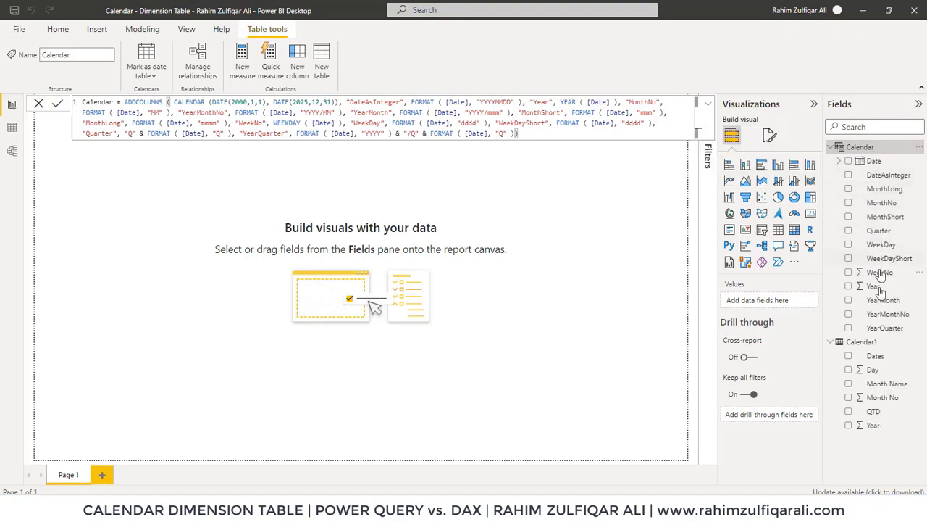
{"action": "left_click", "coordinate": [11, 128]}
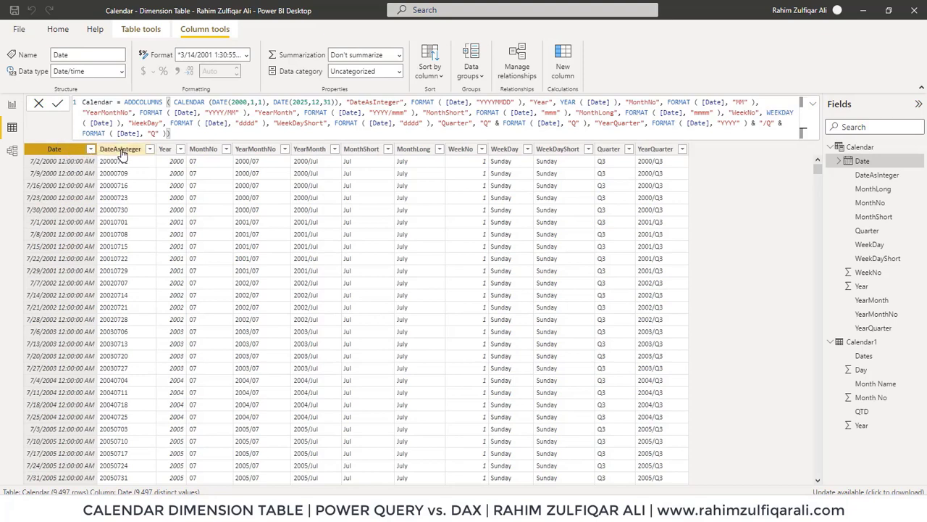
{"action": "left_click", "coordinate": [122, 150]}
{"action": "left_click", "coordinate": [173, 150]}
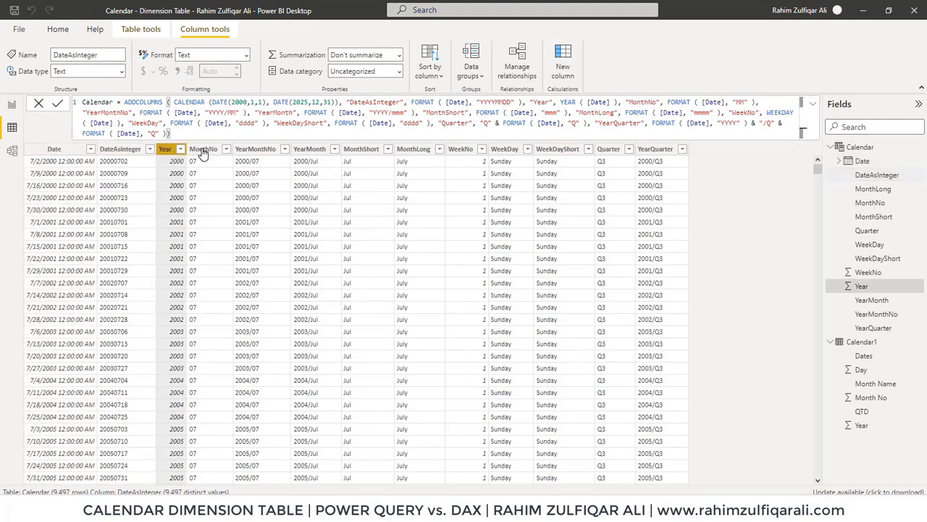
{"action": "left_click", "coordinate": [258, 150]}
{"action": "left_click", "coordinate": [310, 150]}
{"action": "left_click", "coordinate": [362, 150]}
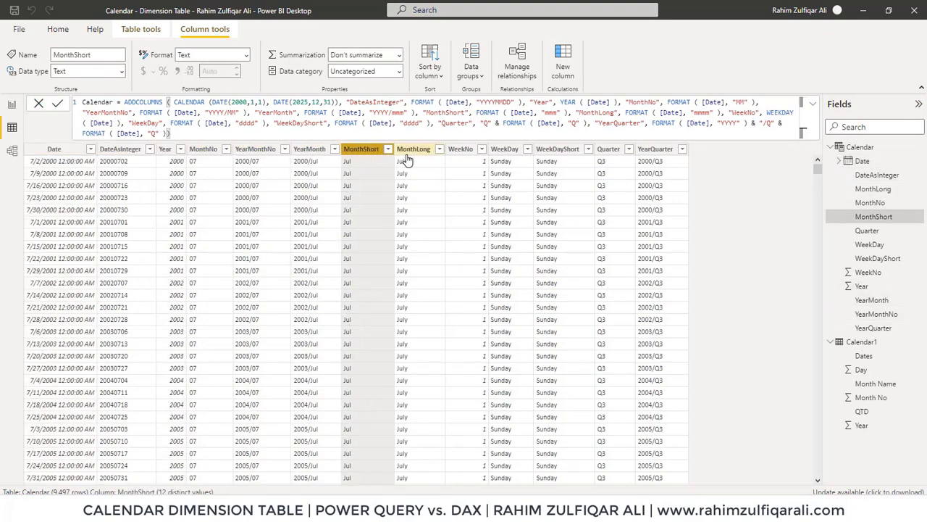
{"action": "left_click", "coordinate": [413, 150]}
{"action": "left_click", "coordinate": [461, 150]}
{"action": "left_click", "coordinate": [505, 151]}
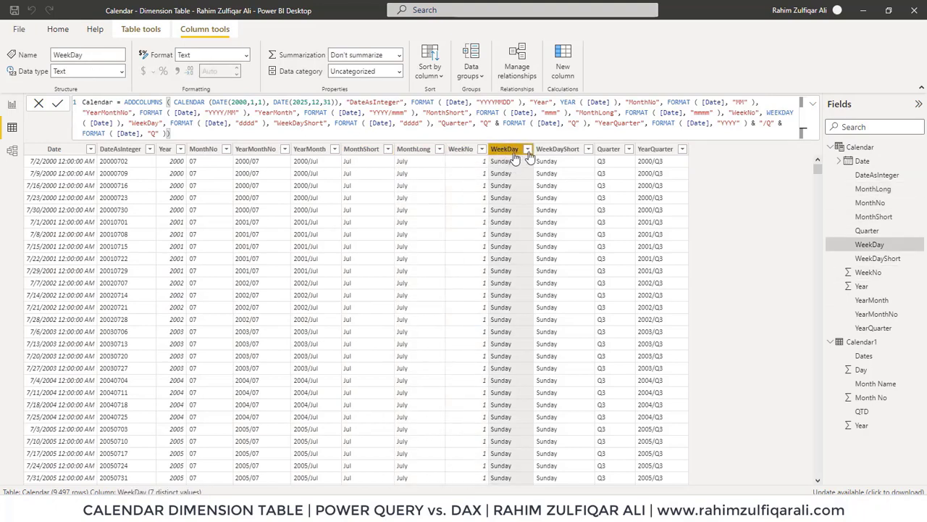
{"action": "left_click", "coordinate": [555, 152]}
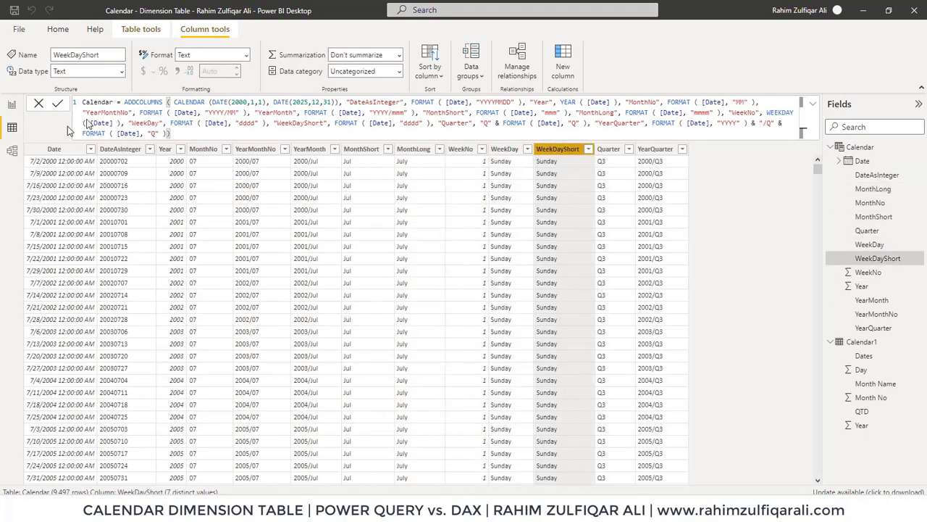
- Compare the data of the Calendar1 table with the Calendar table and recheck the source formula in Notepad
{"action": "left_click", "coordinate": [863, 344]}
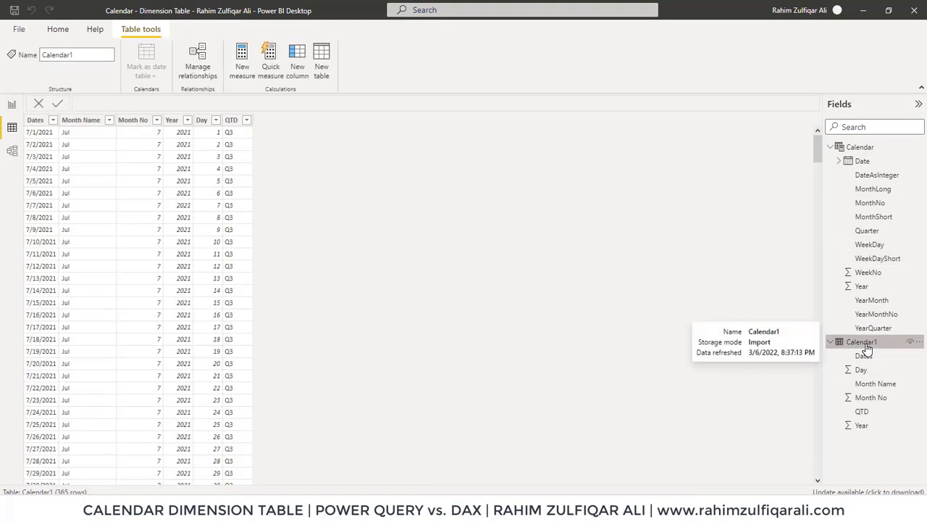
{"action": "left_click", "coordinate": [862, 149]}
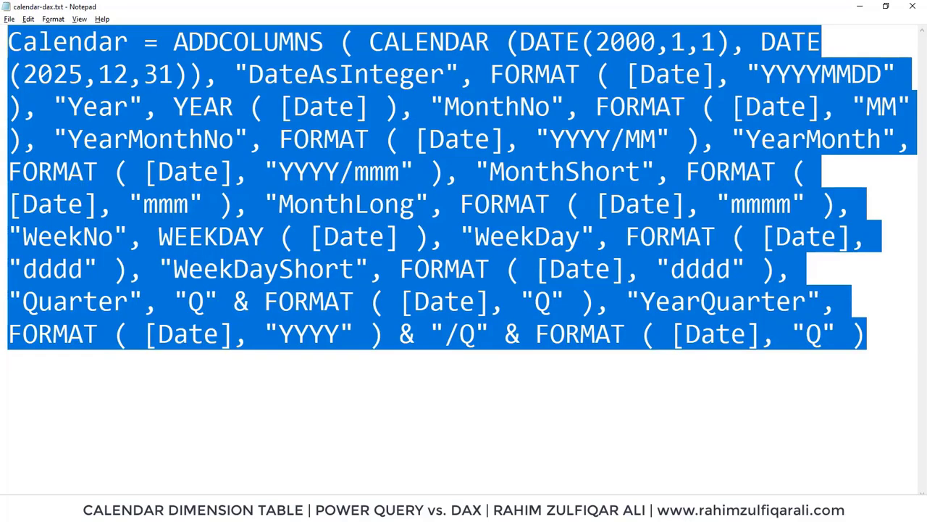
{"action": "left_click", "coordinate": [522, 302]}
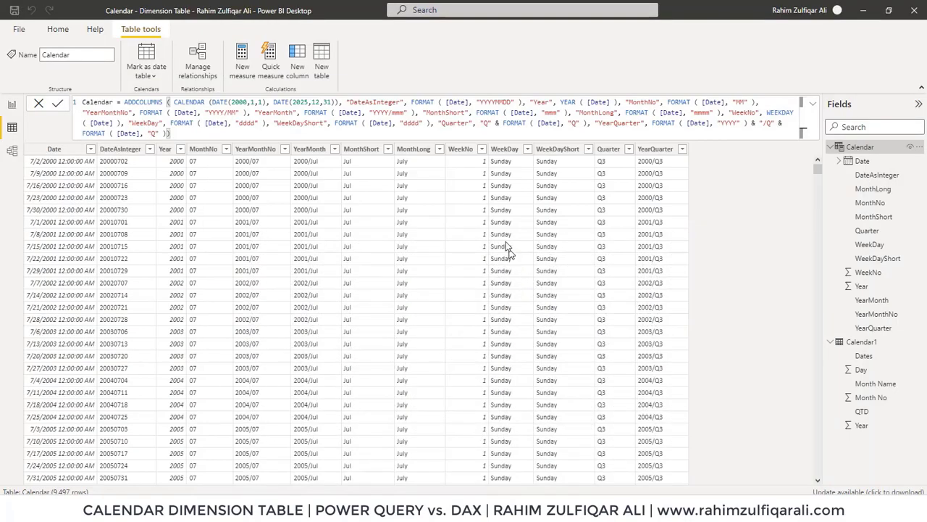